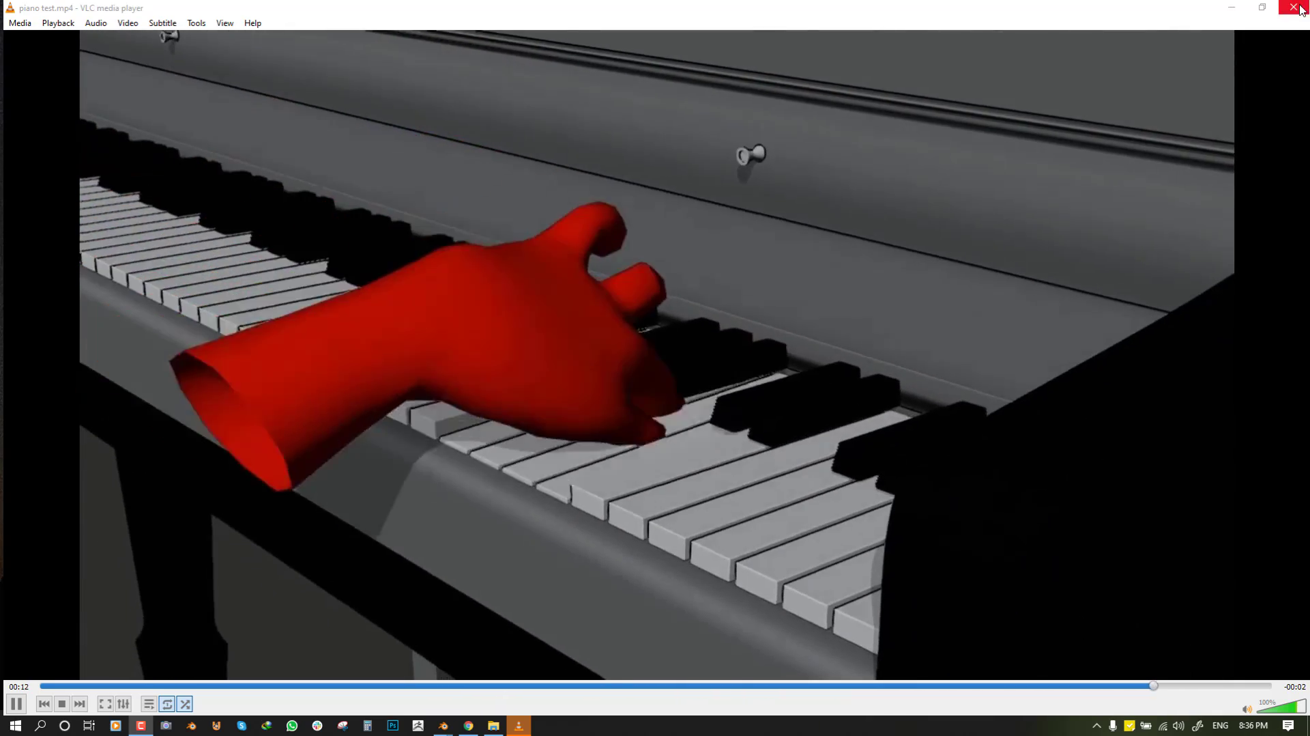
Close the piano test video and examine the grand piano model in the Blender scene from several angles.
click(1295, 8)
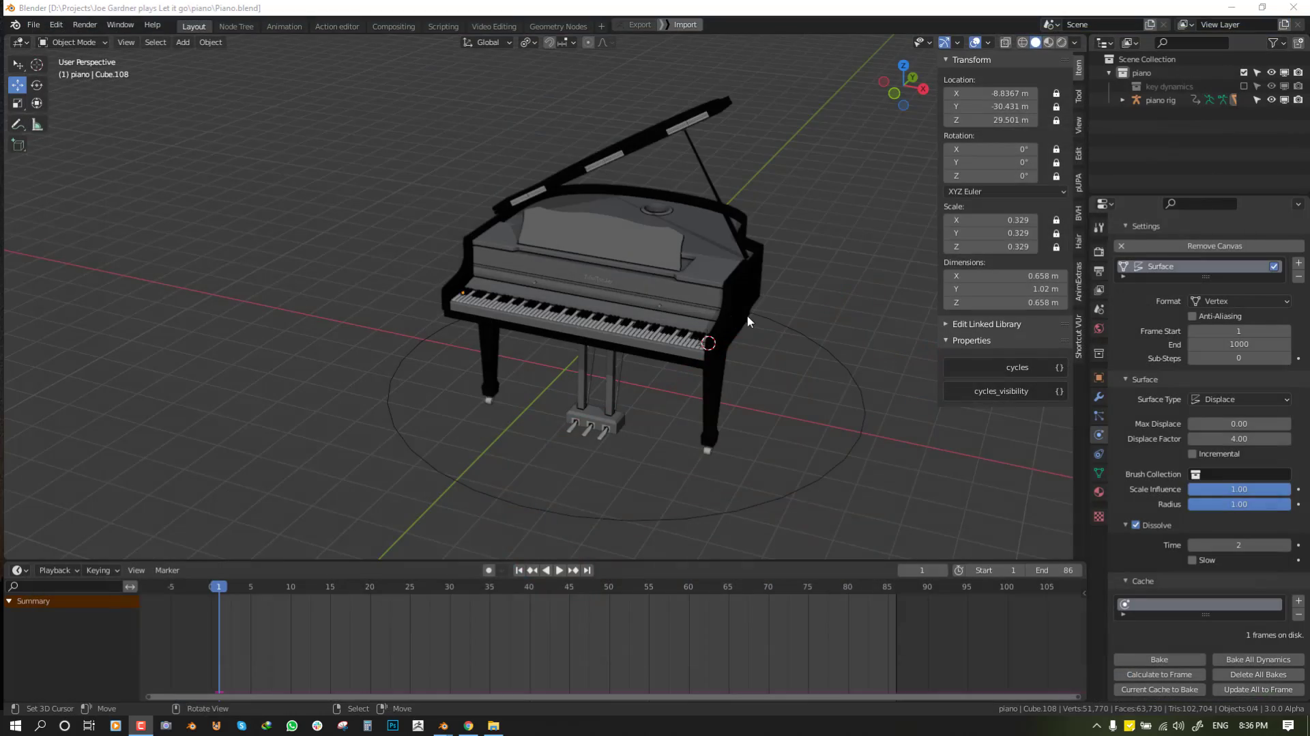
middle_drag(784, 294, 648, 311)
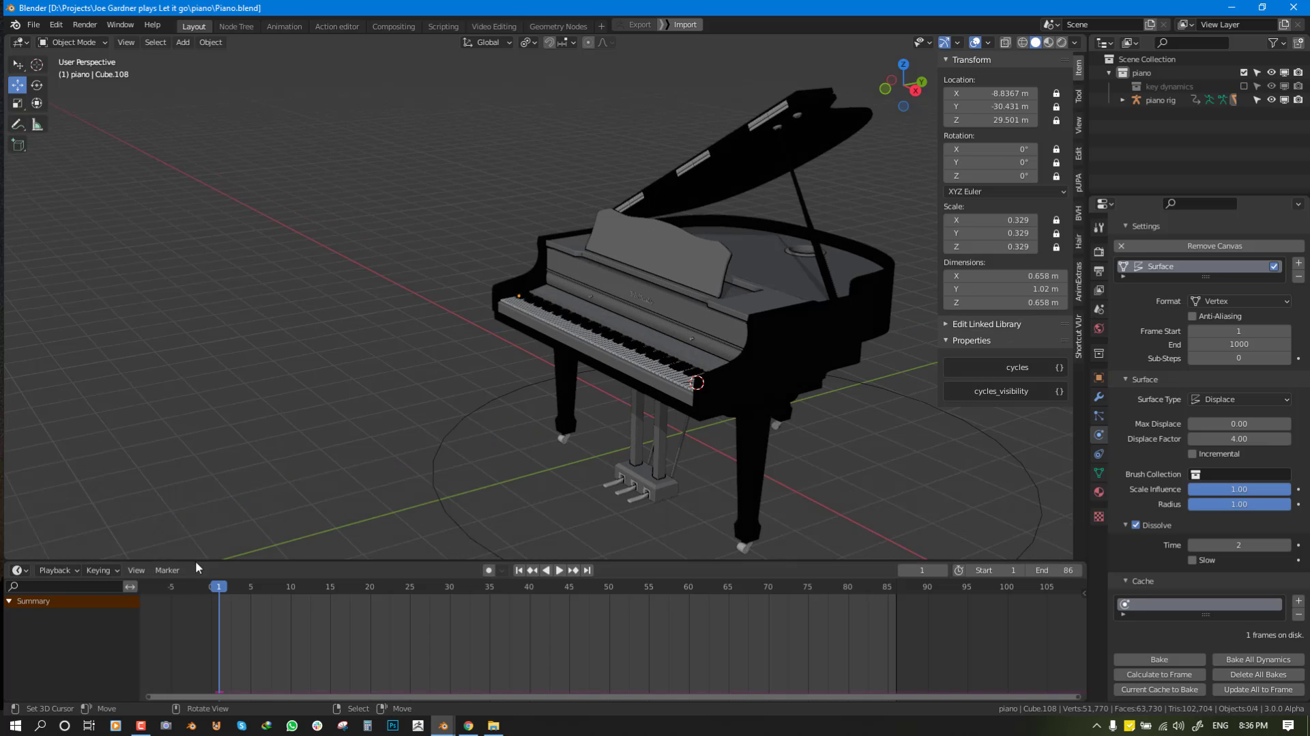
drag(198, 561, 263, 625)
scroll(676, 389, up, 4)
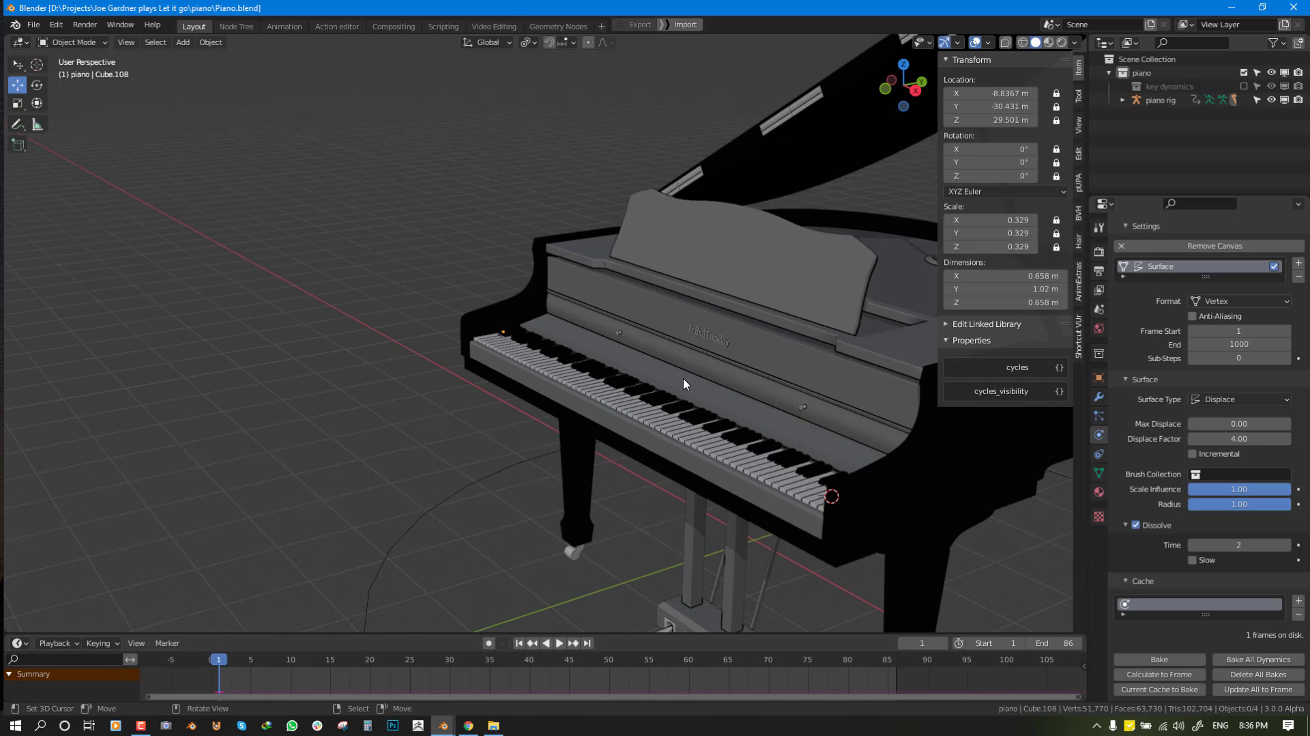
scroll(733, 419, up, 4)
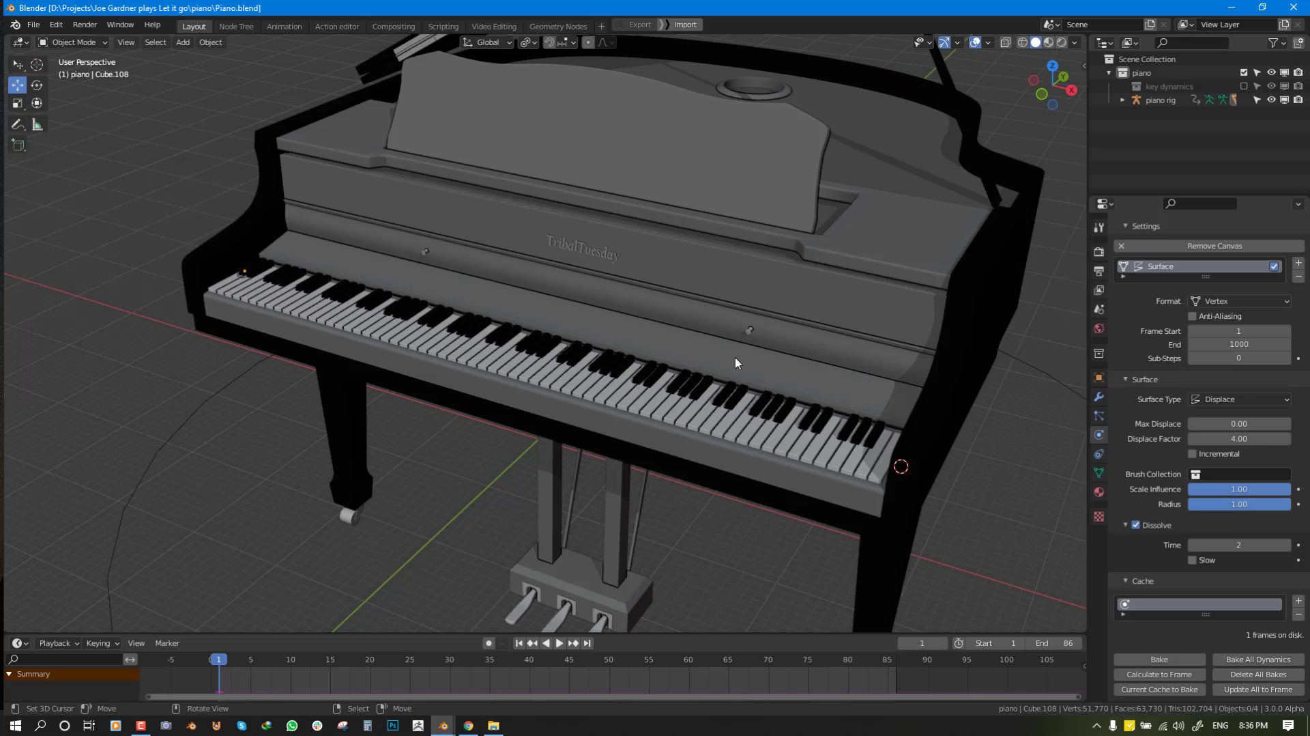
key(n)
scroll(750, 360, up, 3)
scroll(701, 311, down, 8)
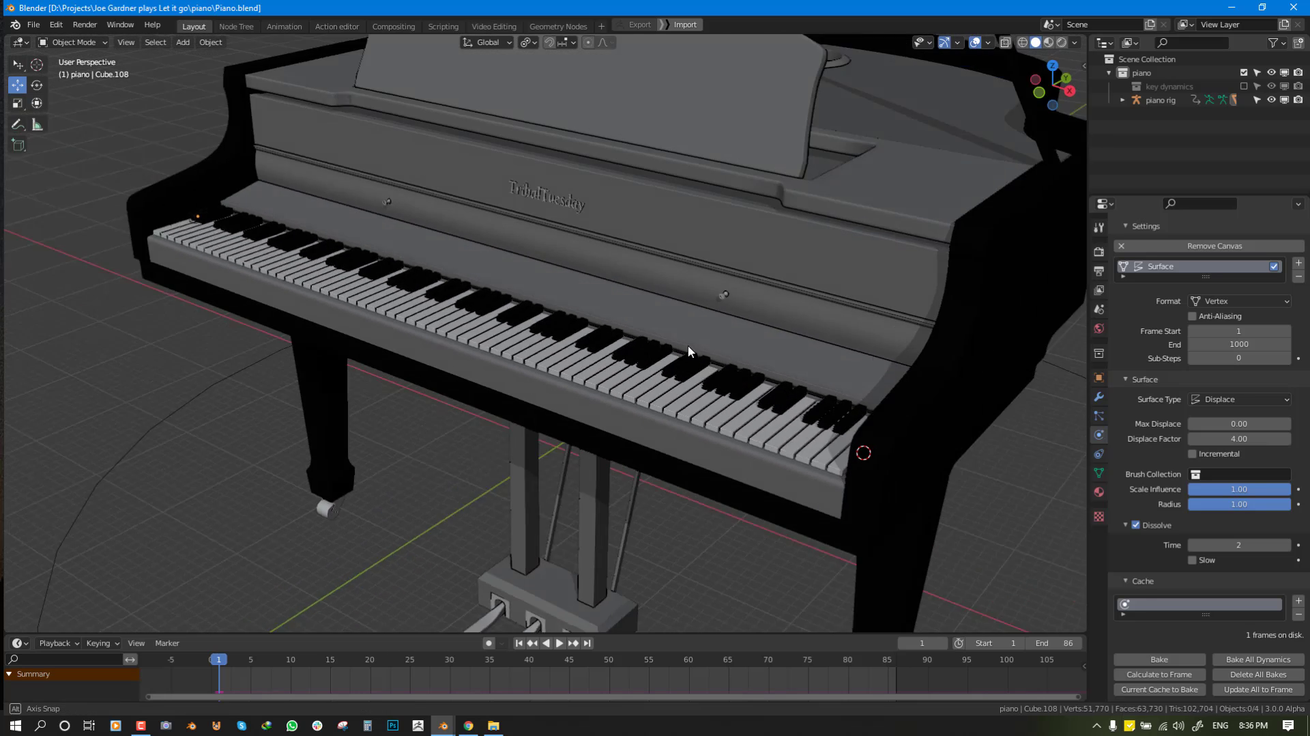
scroll(880, 386, down, 2)
Put the piano rig in Pose Mode and select the large ring control bone around the piano with its transform properties shown.
click(895, 390)
key(ctrl+Tab)
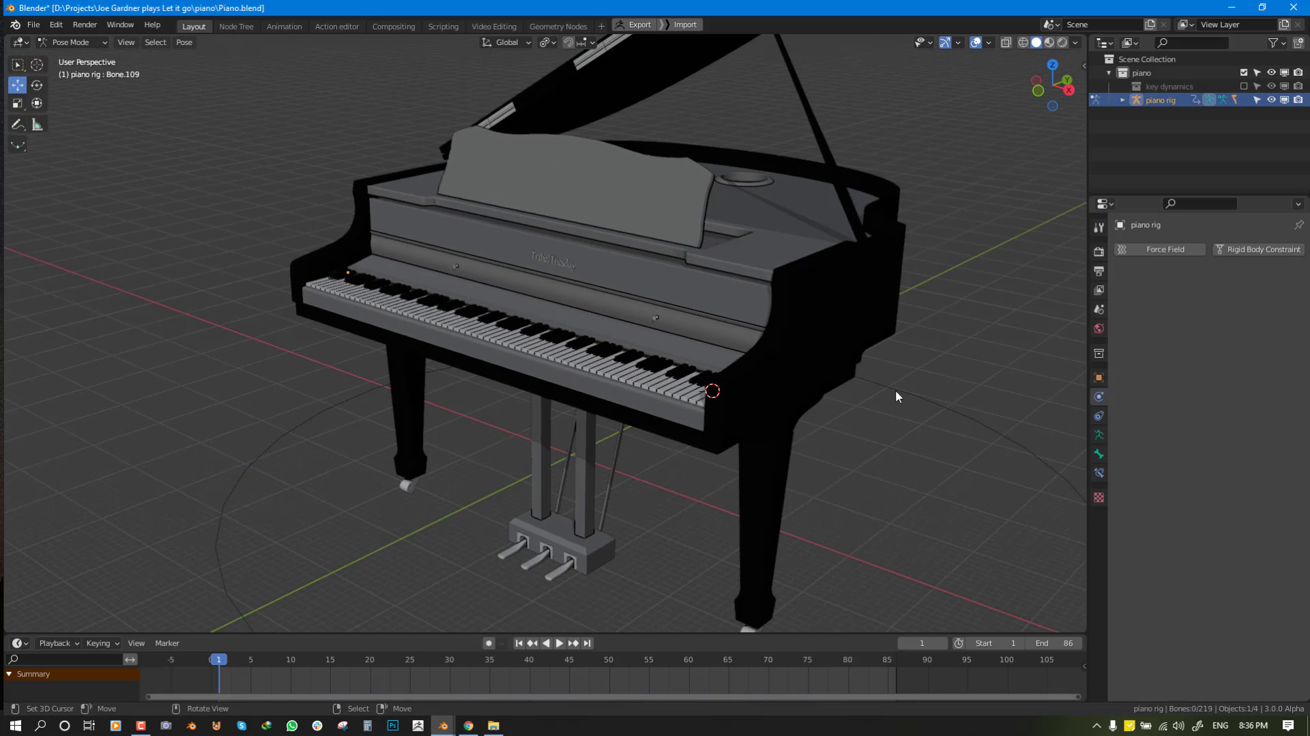
click(883, 391)
key(n)
On the ring control bone, set show keys to 1 and diable dinamics to 0.
scroll(889, 334, up, 4)
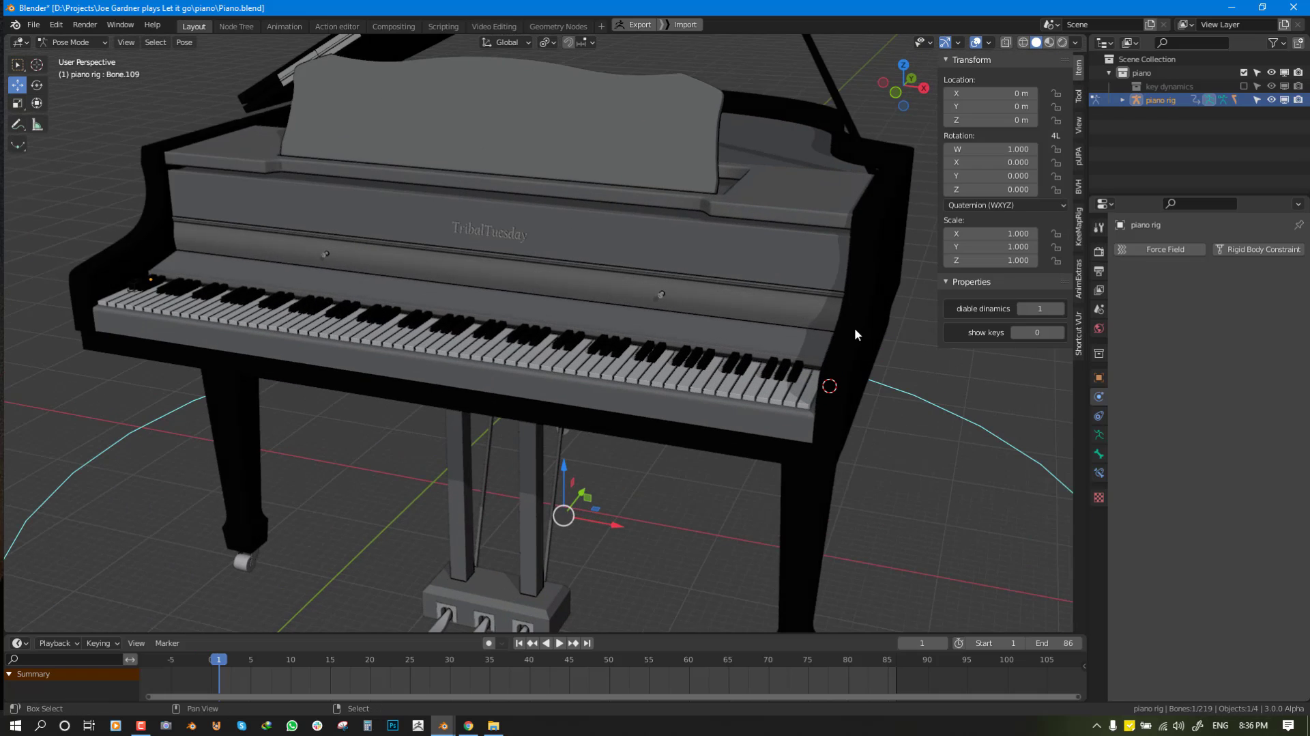
scroll(908, 322, up, 3)
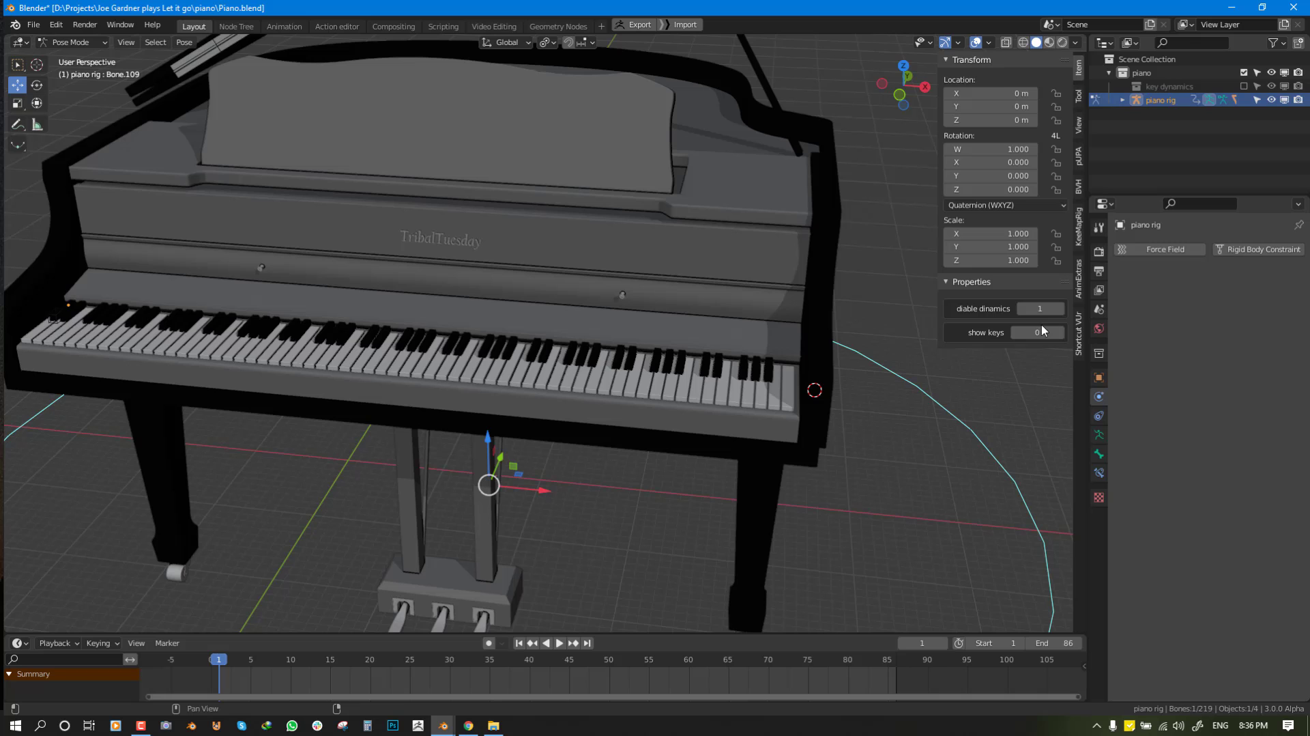
click(1060, 333)
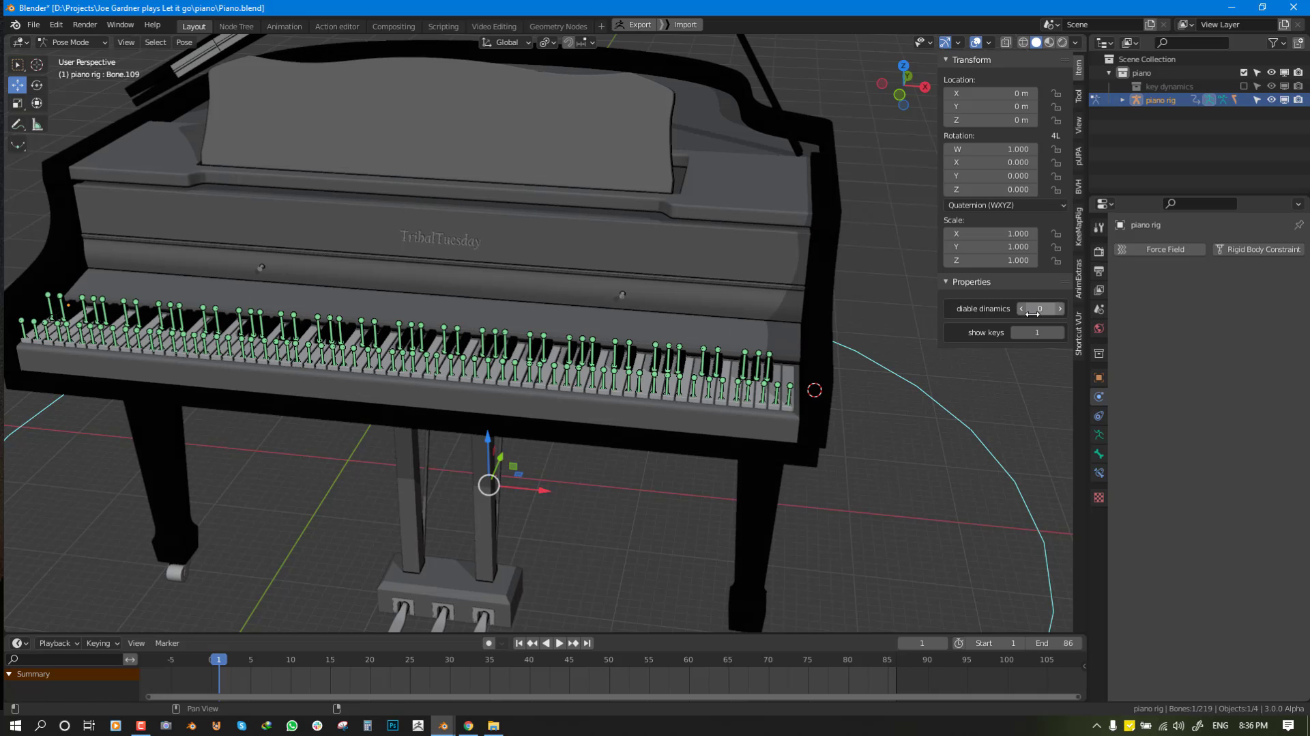
Test two neighbouring white keys by moving their bones downward, cancelling each move.
scroll(711, 331, up, 5)
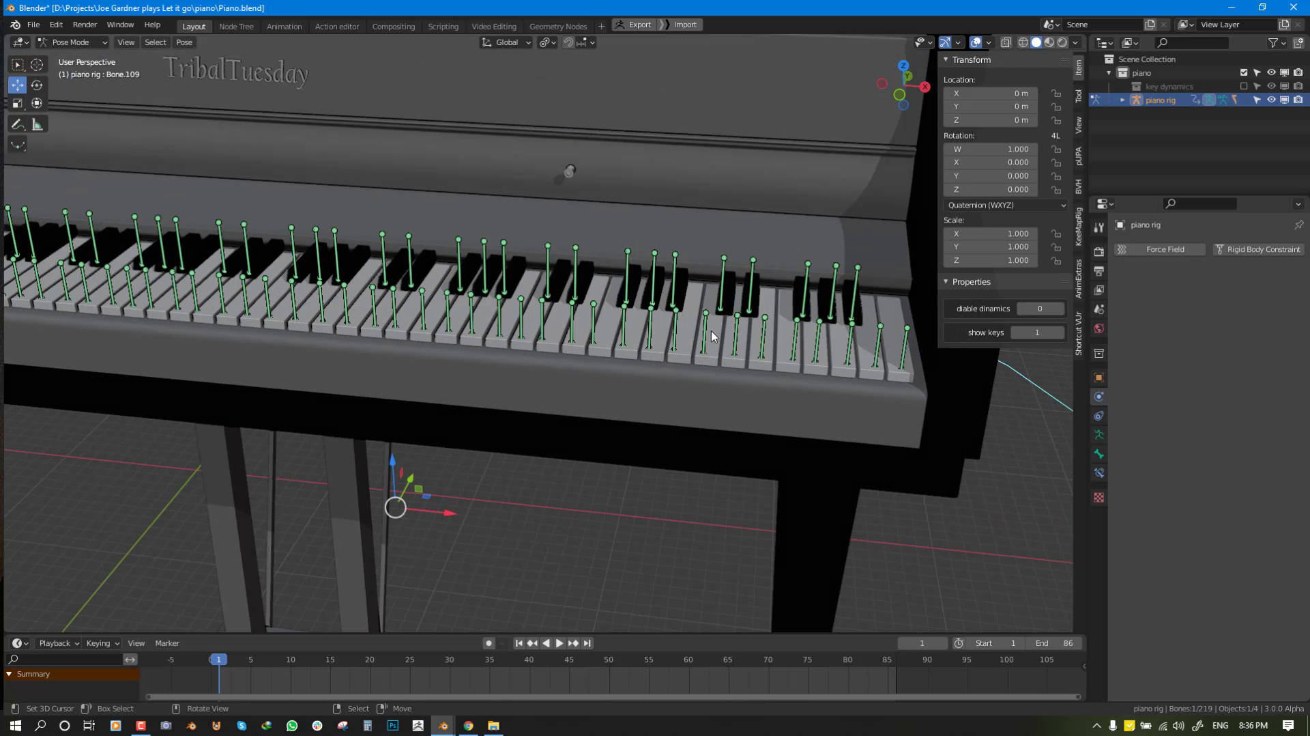
click(711, 330)
scroll(711, 330, up, 2)
key(g)
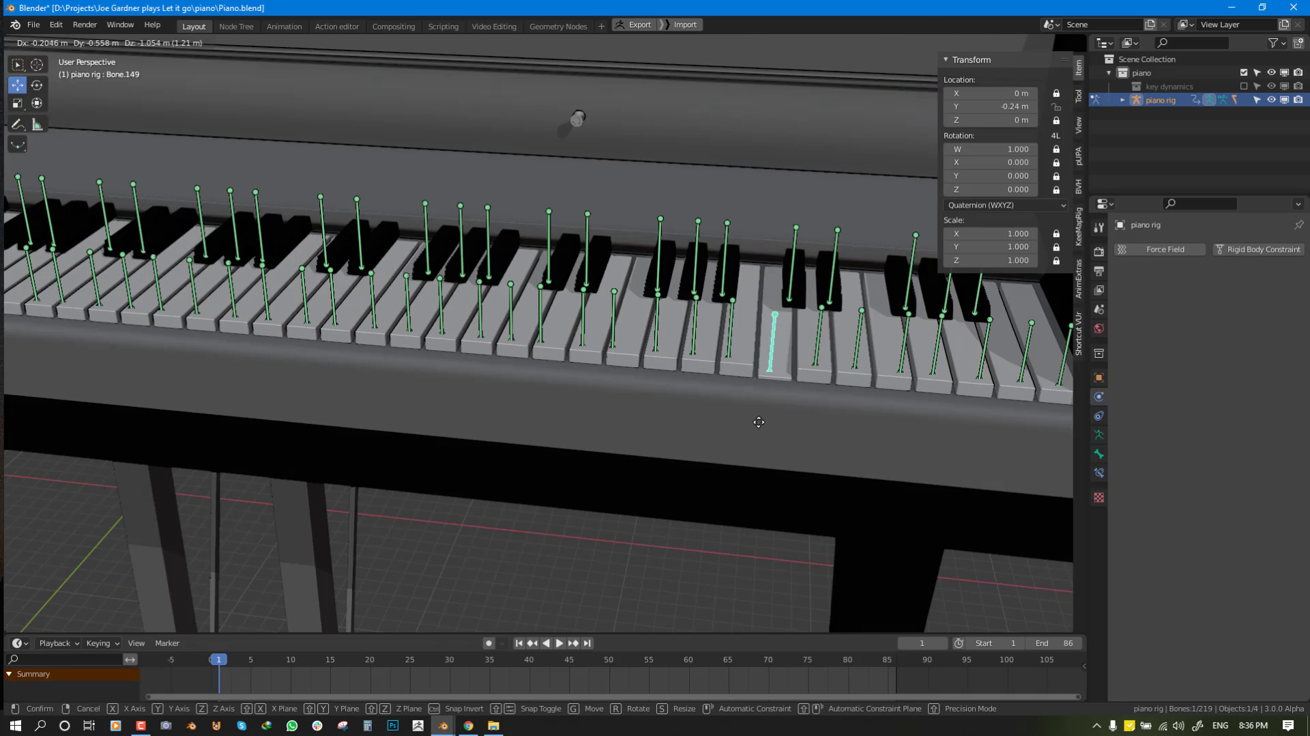
right_click(785, 274)
click(738, 310)
key(g)
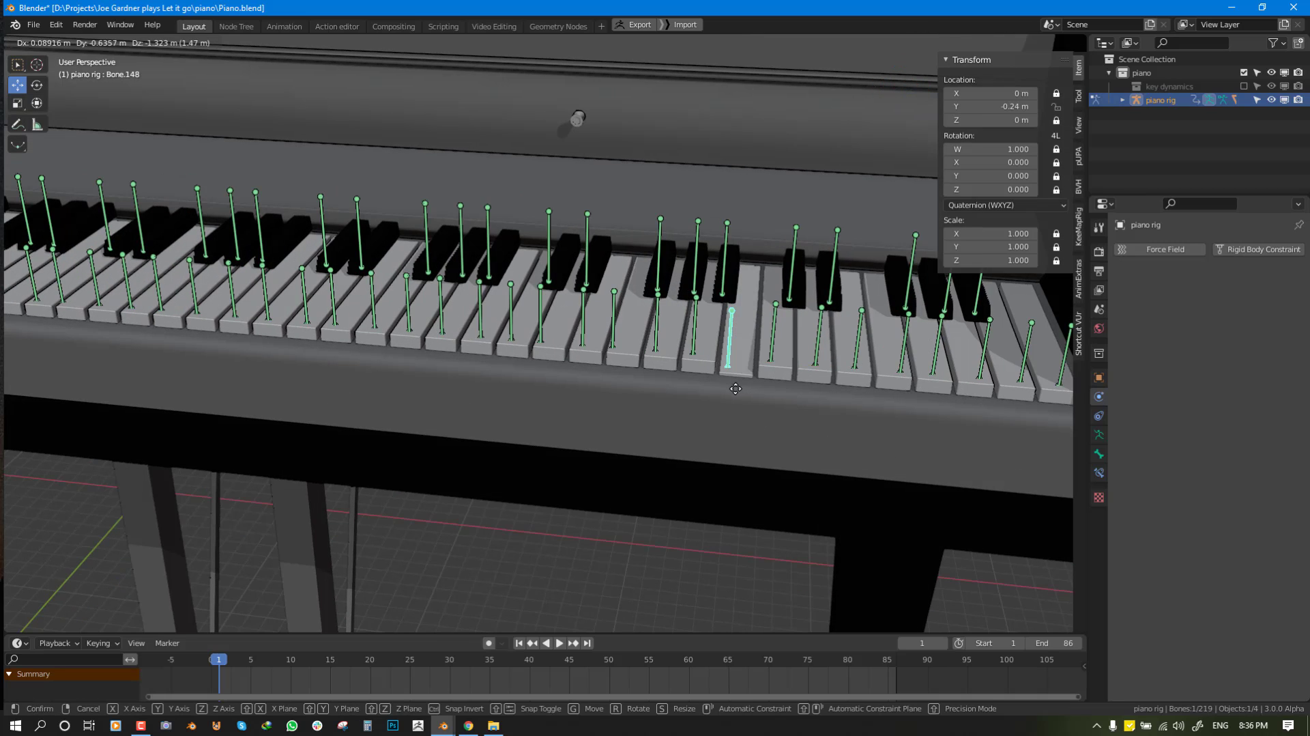
right_click(736, 389)
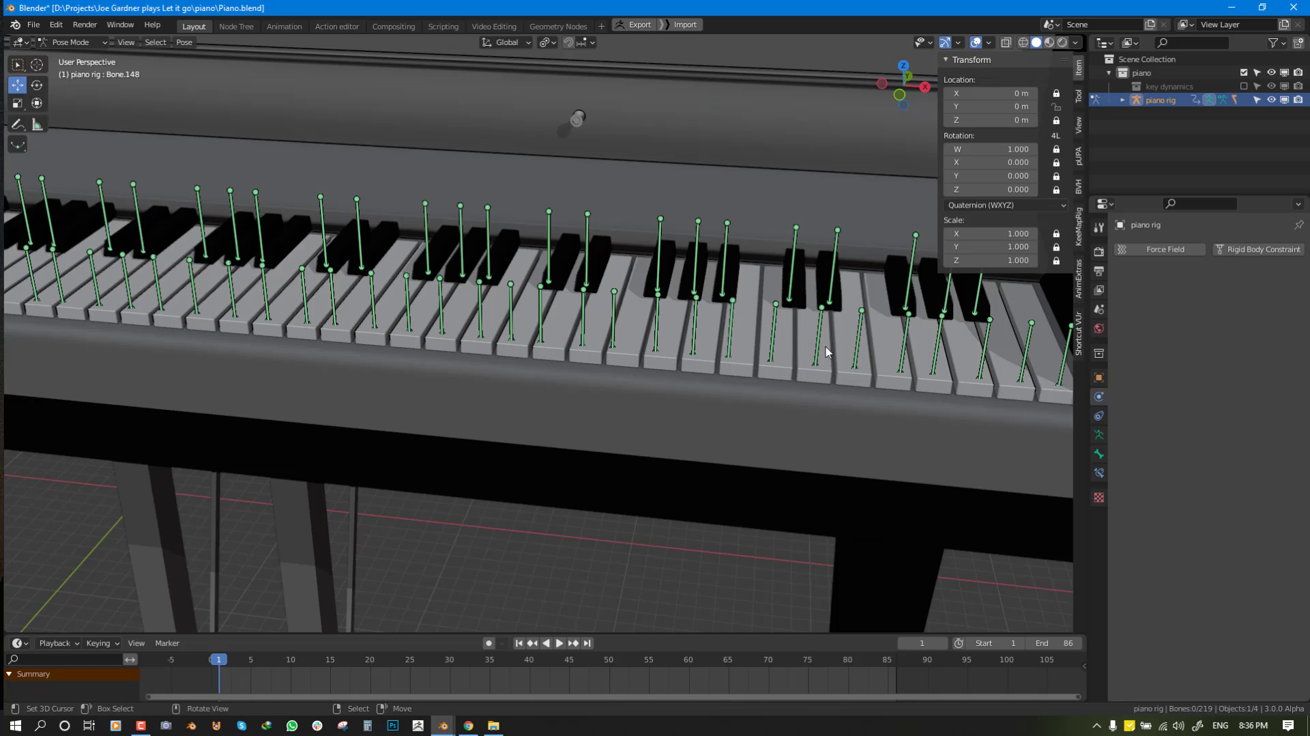
Reselect the ring control bone, set show keys to 0 and return the rig to Object Mode.
scroll(478, 489, down, 6)
right_click(932, 383)
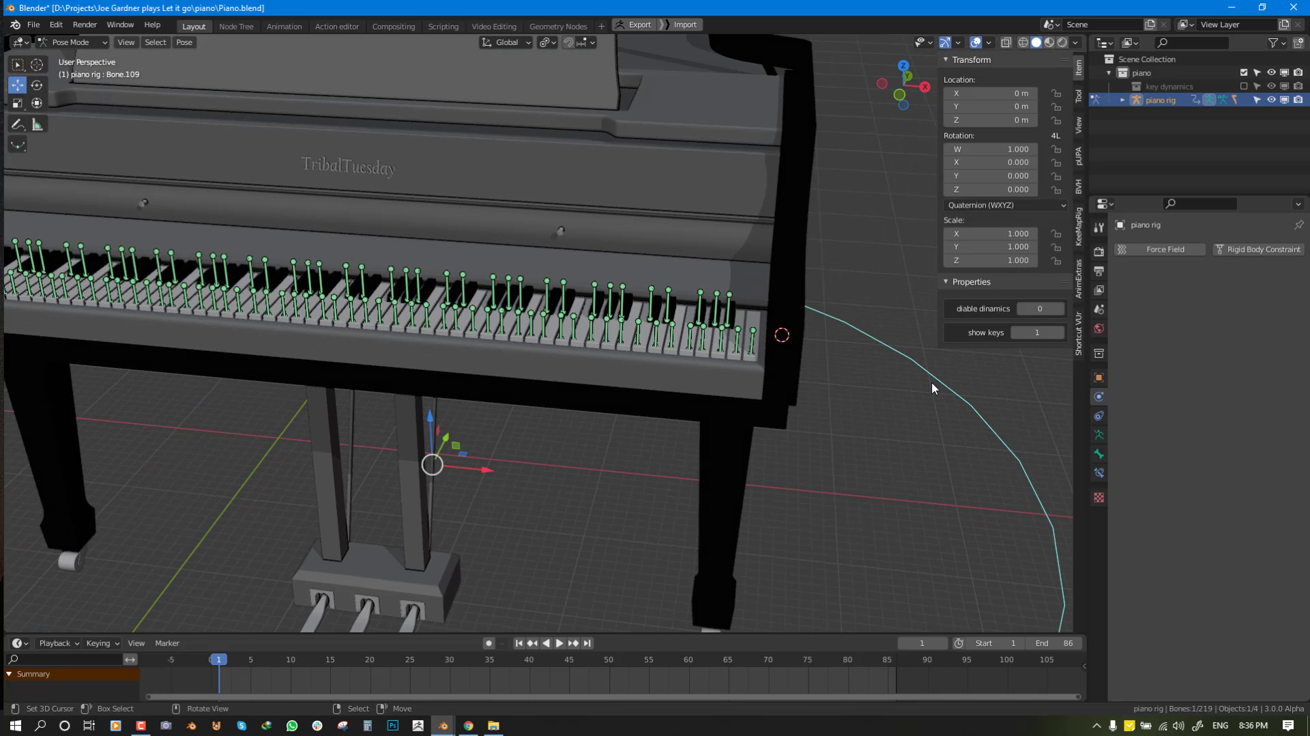
drag(1036, 333, 1018, 333)
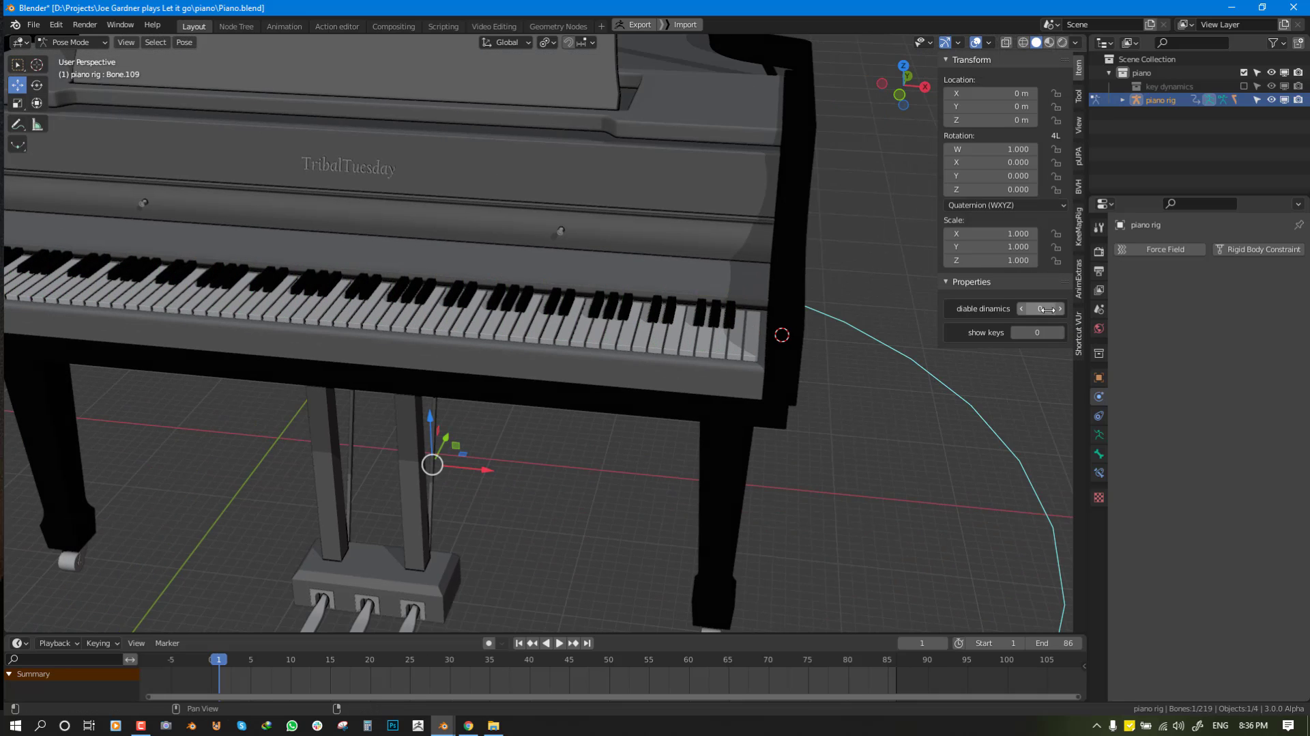
key(ctrl+Tab)
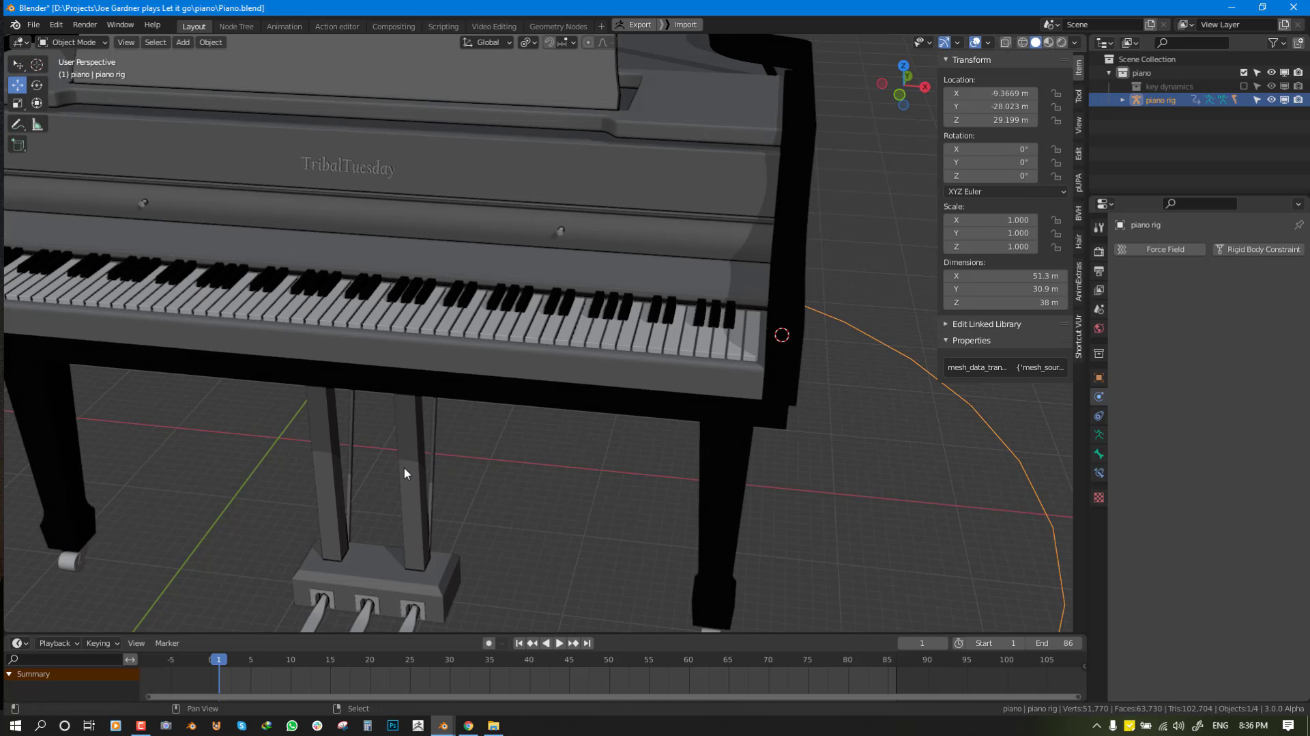
Place the 3D cursor in front of the piano and add a UV sphere there.
middle_drag(404, 468, 610, 442)
click(611, 441)
click(610, 437)
key(shift+a)
mouse_move(682, 339)
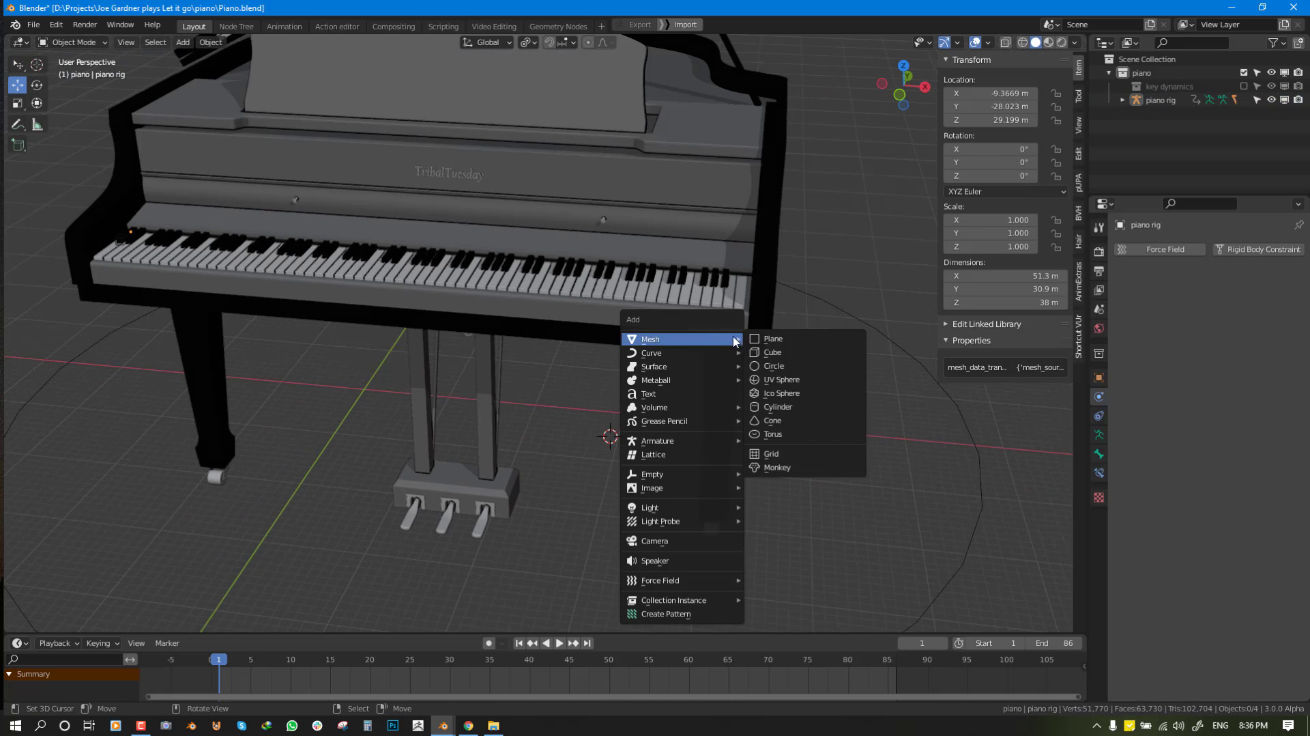
click(785, 380)
Move the sphere up near the piano keys and scale it to about 2.888.
middle_drag(751, 436, 609, 395)
key(g)
click(689, 264)
key(s)
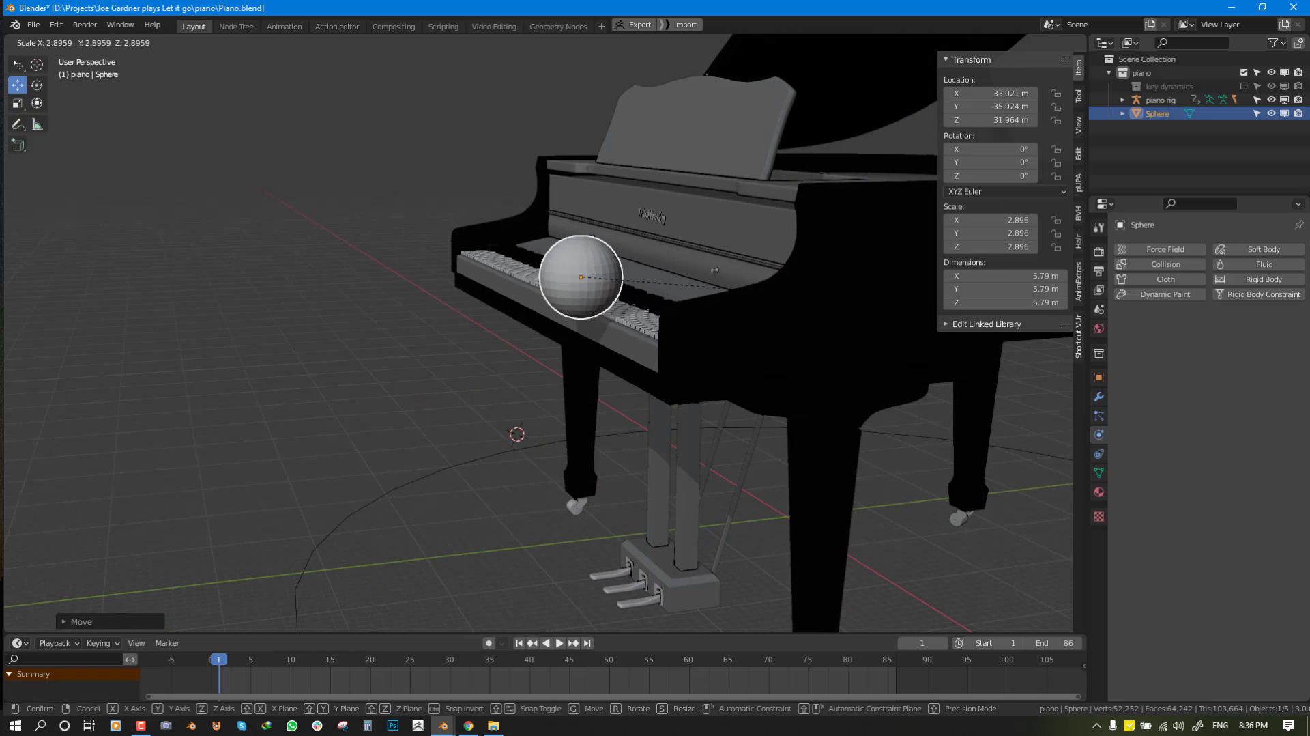
click(888, 280)
Give the sphere Dynamic Paint physics of type Brush and add the brush.
click(1173, 298)
click(1227, 394)
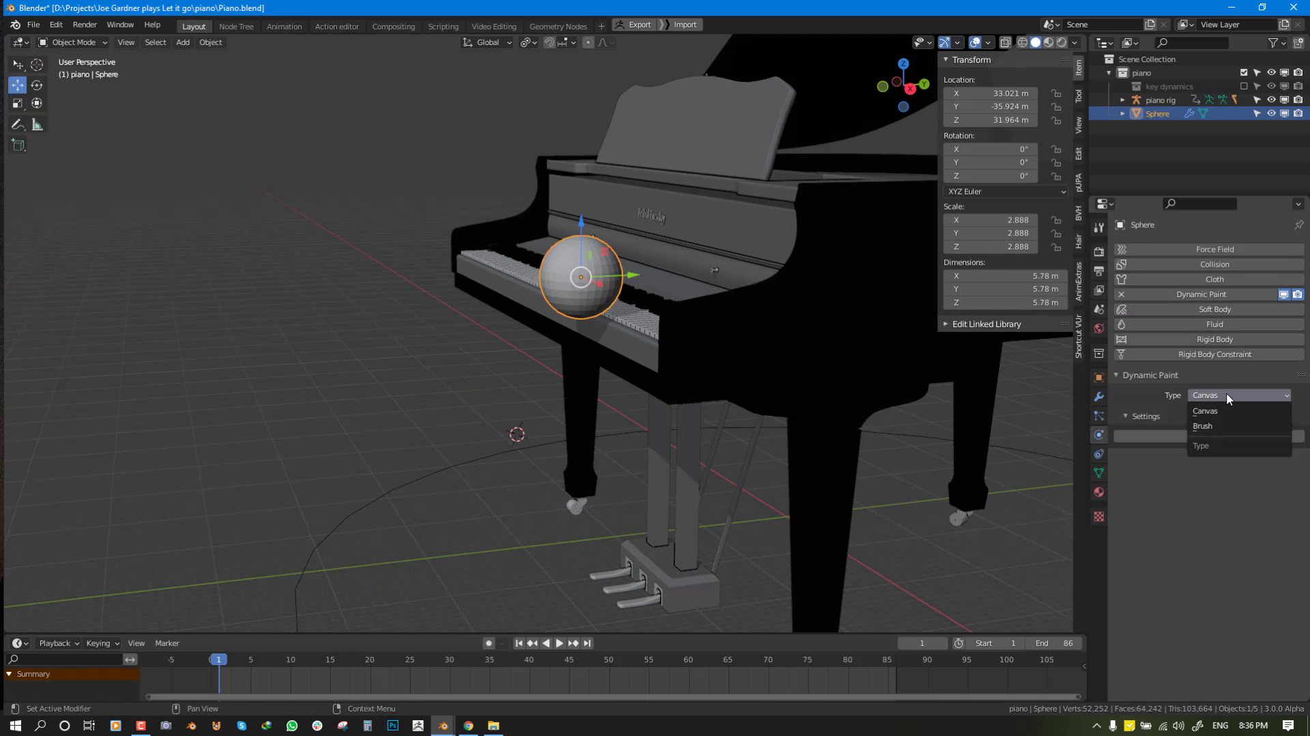
click(1213, 426)
click(1217, 437)
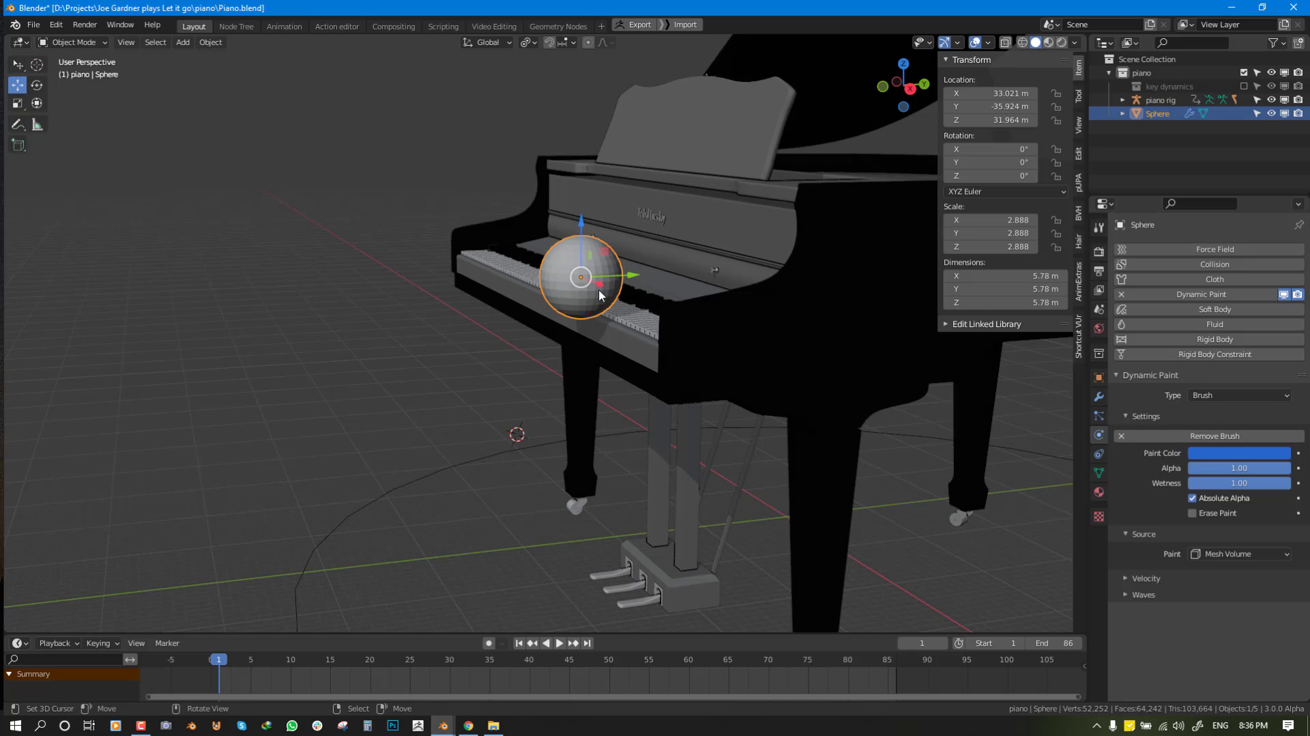
Move the sphere onto the piano keys and set its viewport display to Bounds.
scroll(754, 376, up, 3)
middle_drag(804, 371, 654, 295)
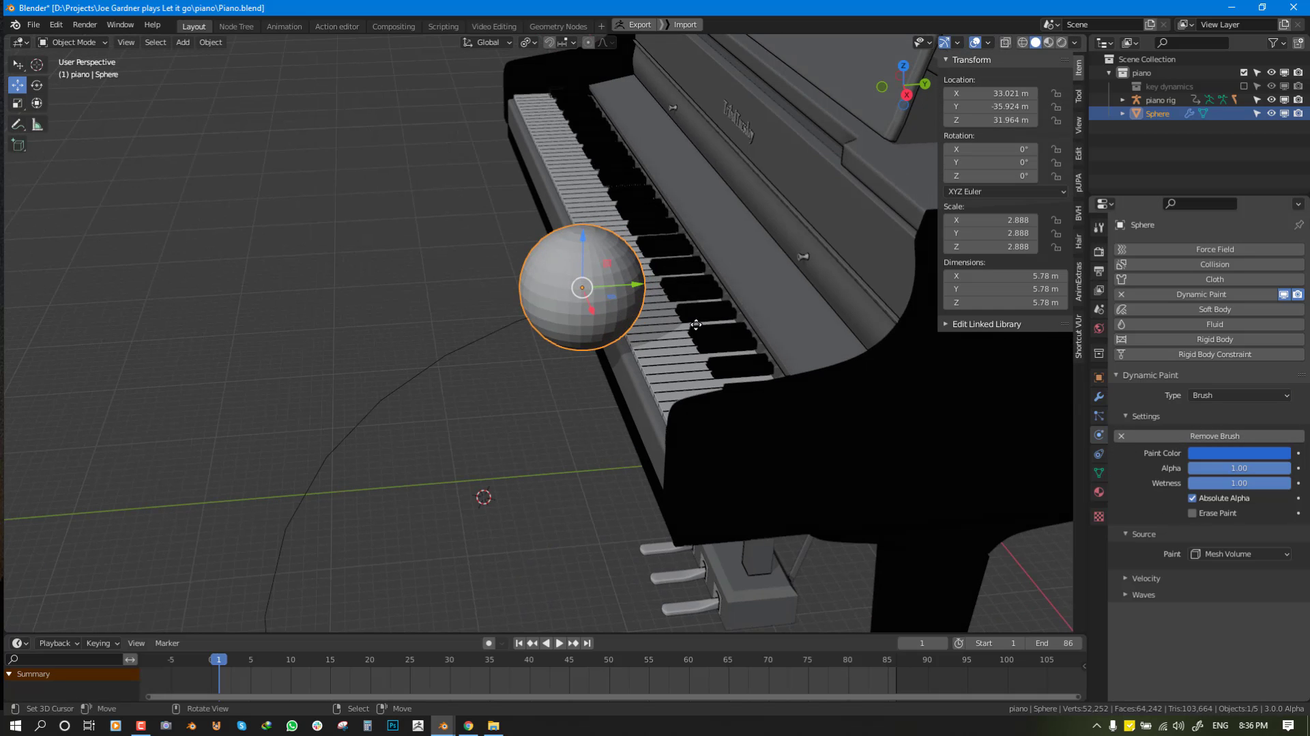
key(g)
click(708, 345)
middle_drag(708, 345, 784, 294)
scroll(784, 294, up, 1)
key(d)
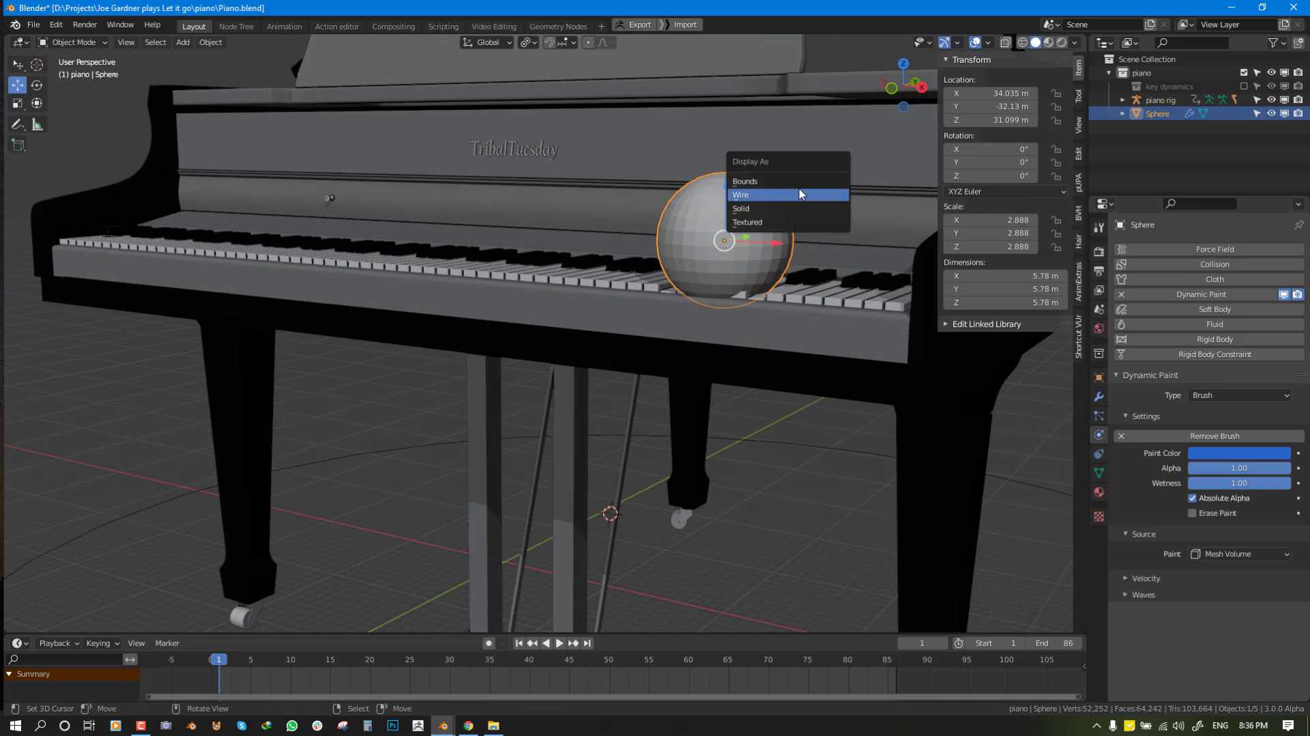
click(801, 188)
middle_drag(801, 188, 716, 236)
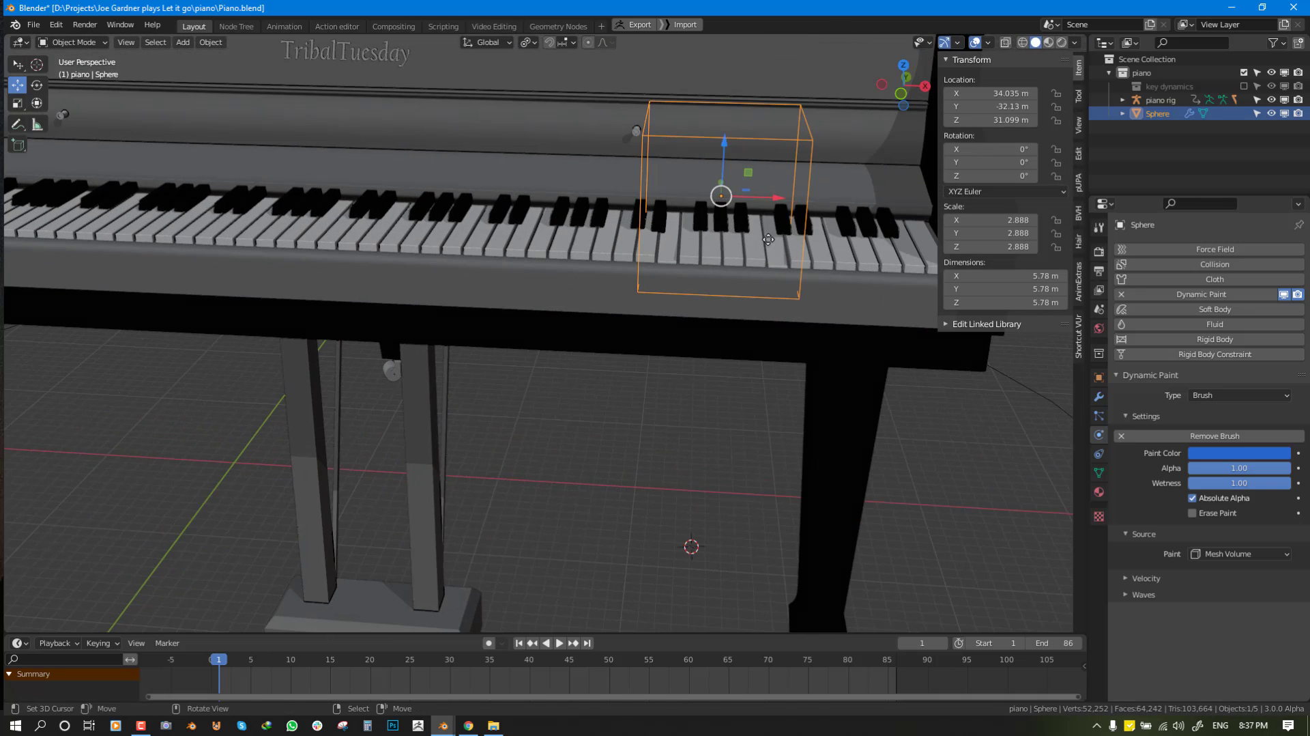
Slide the sphere along the keyboard and shrink it to a scale of about 1.225.
key(g)
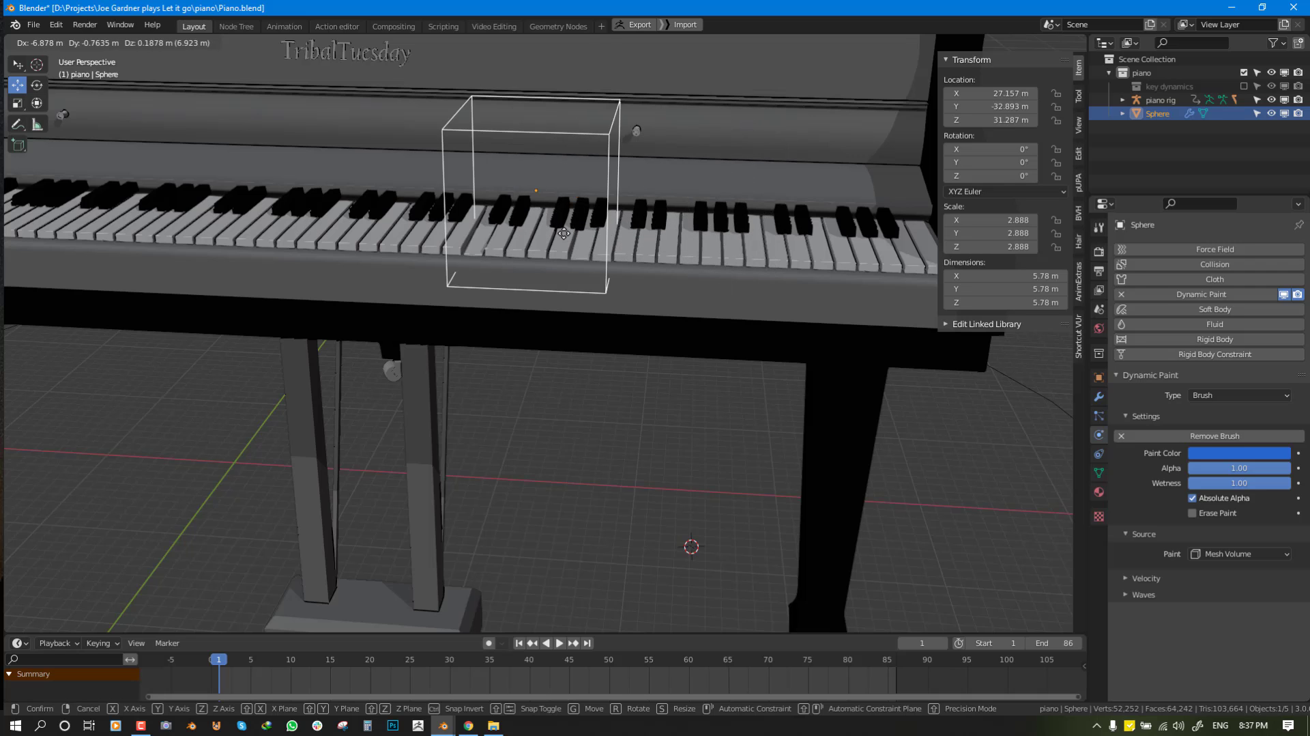
click(522, 235)
middle_drag(522, 236, 606, 220)
key(s)
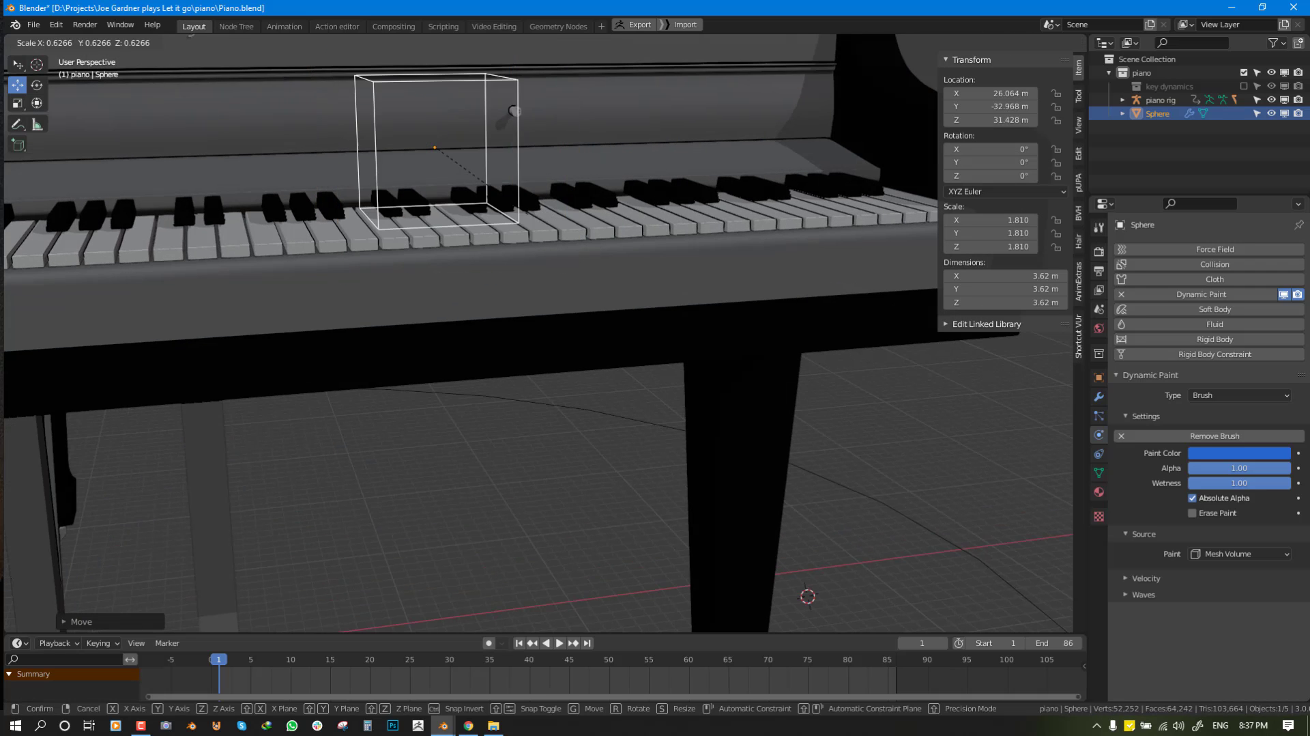
click(491, 209)
middle_drag(491, 209, 573, 208)
Sweep the sphere across the white and black keys in several moves to test the key response.
key(g)
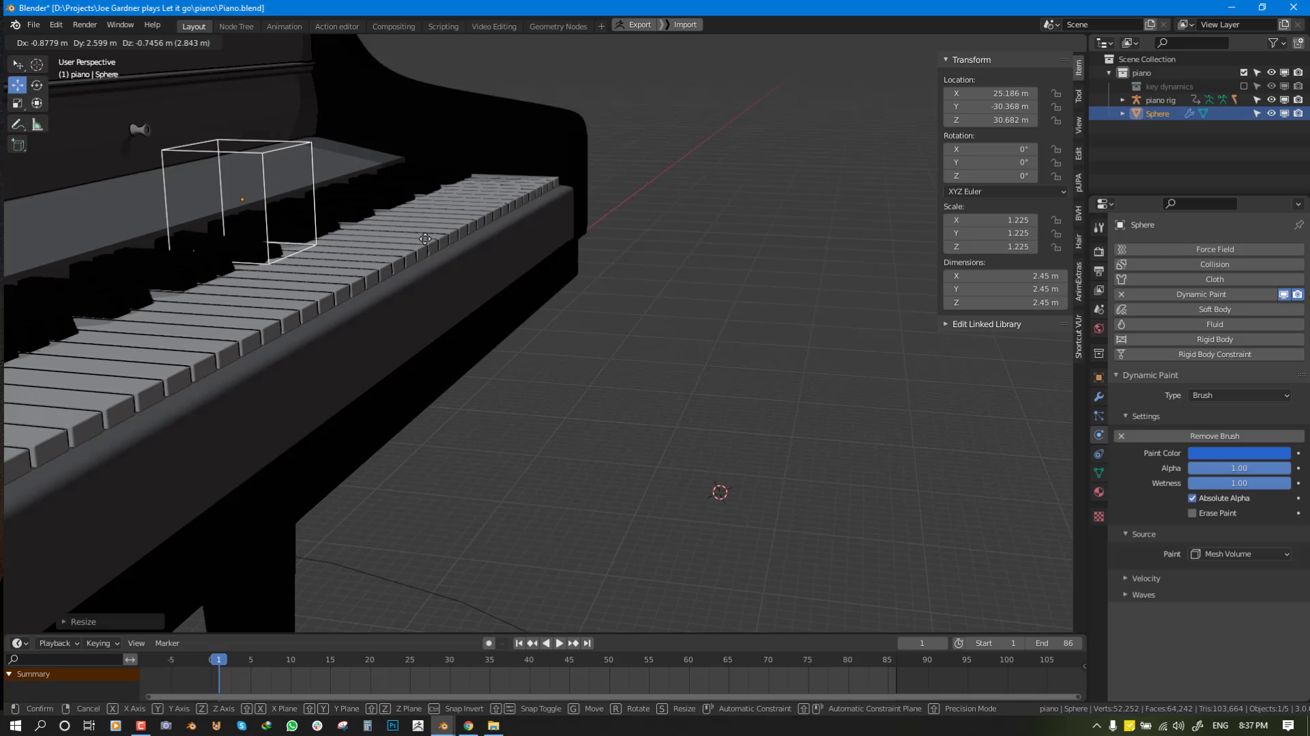
click(318, 263)
middle_drag(415, 246, 184, 240)
middle_drag(418, 179, 474, 196)
key(g)
click(540, 179)
key(g)
click(605, 178)
key(g)
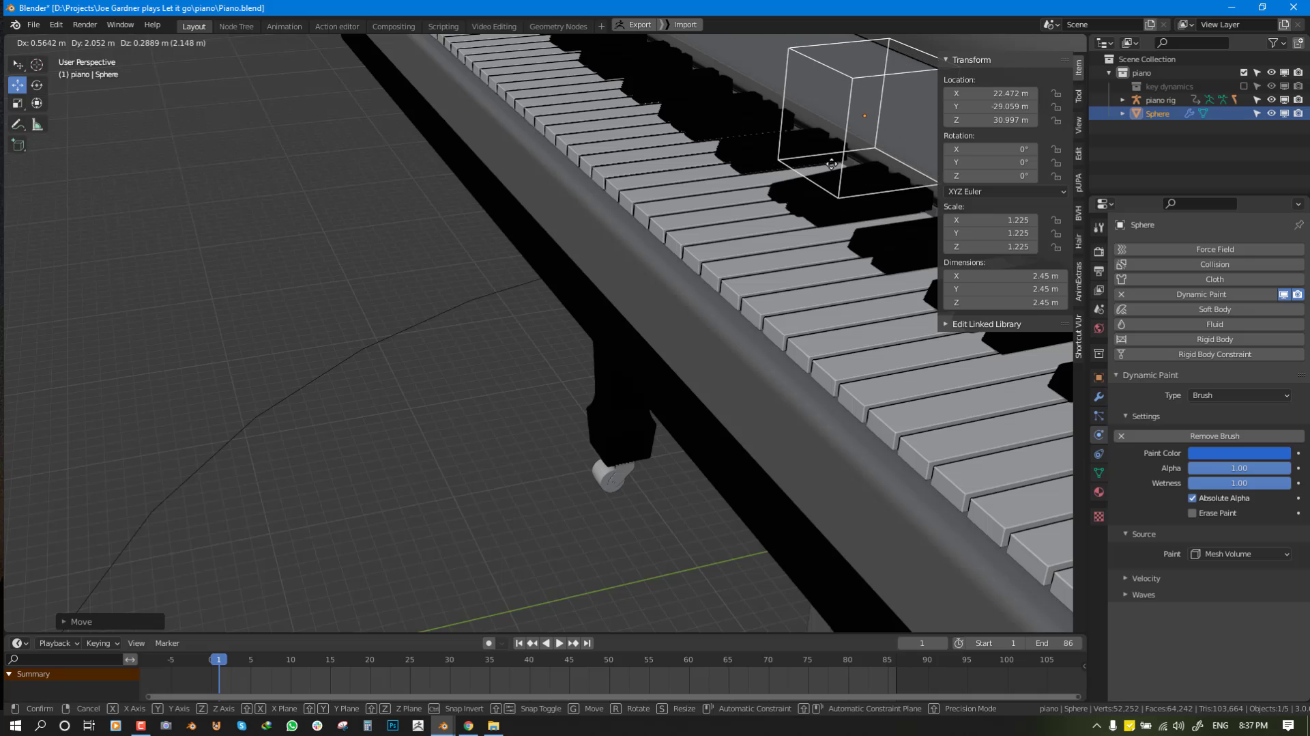
click(803, 190)
Delete the test sphere from the piano scene.
middle_drag(802, 191, 805, 179)
key(x)
click(806, 179)
scroll(694, 204, down, 2)
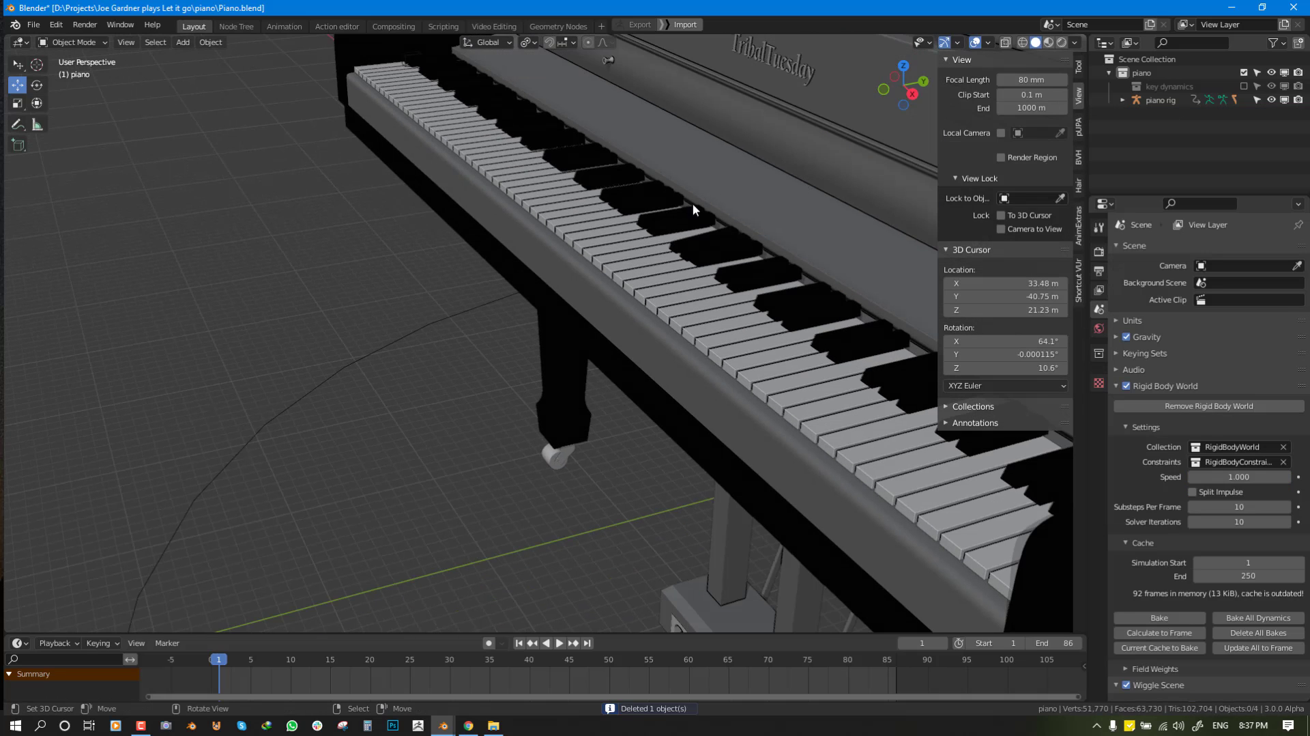
Switch to the Blender window with tutoriL.blend, which contains the small brown keyboard model.
click(1281, 7)
click(693, 393)
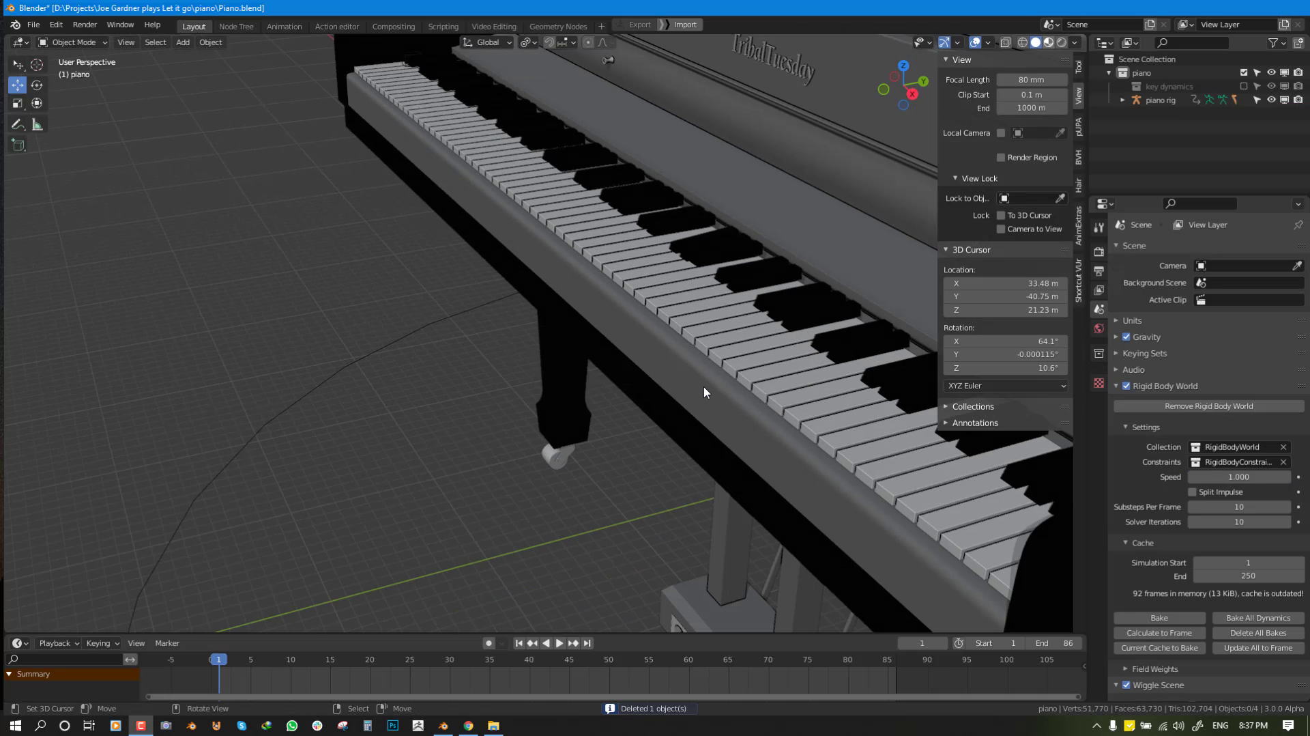
middle_drag(612, 325, 682, 342)
scroll(778, 340, up, 3)
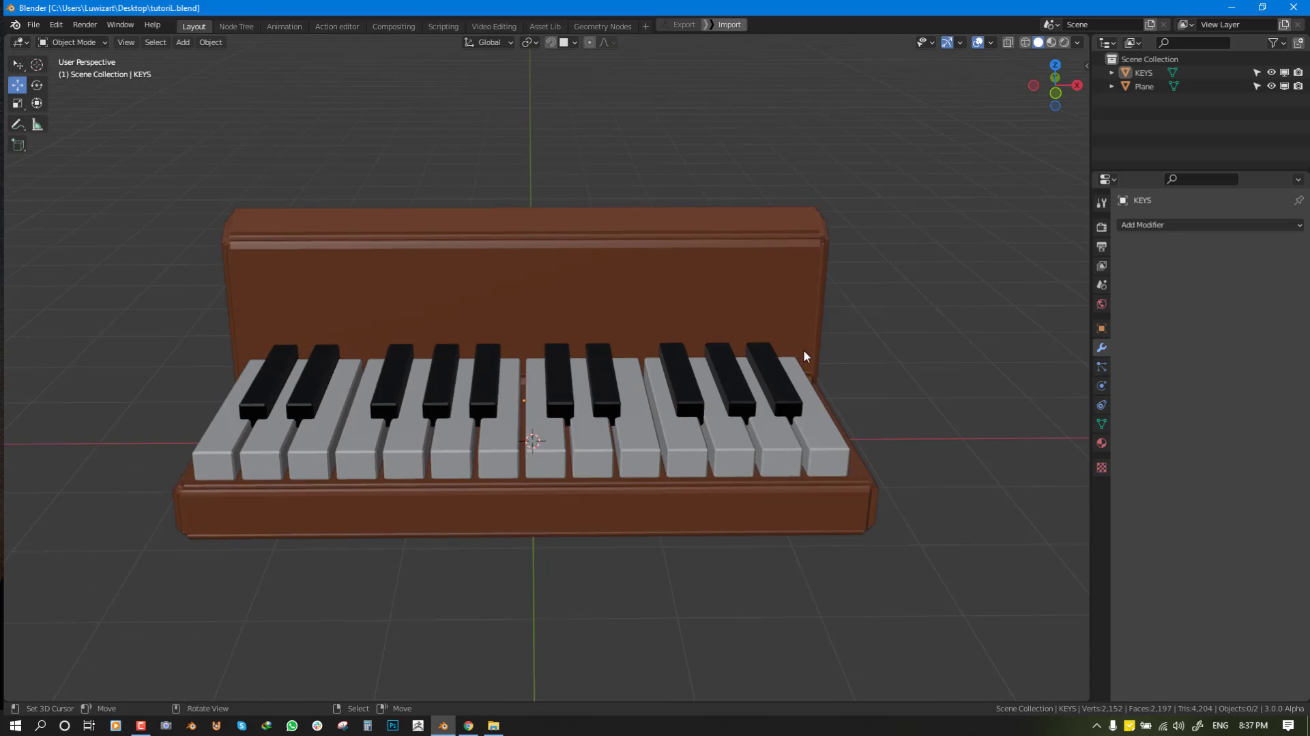
In front view, place the 3D cursor above and to the right of the keyboard and add a cube there.
middle_drag(804, 357, 821, 327)
scroll(764, 353, down, 3)
key(KP_1)
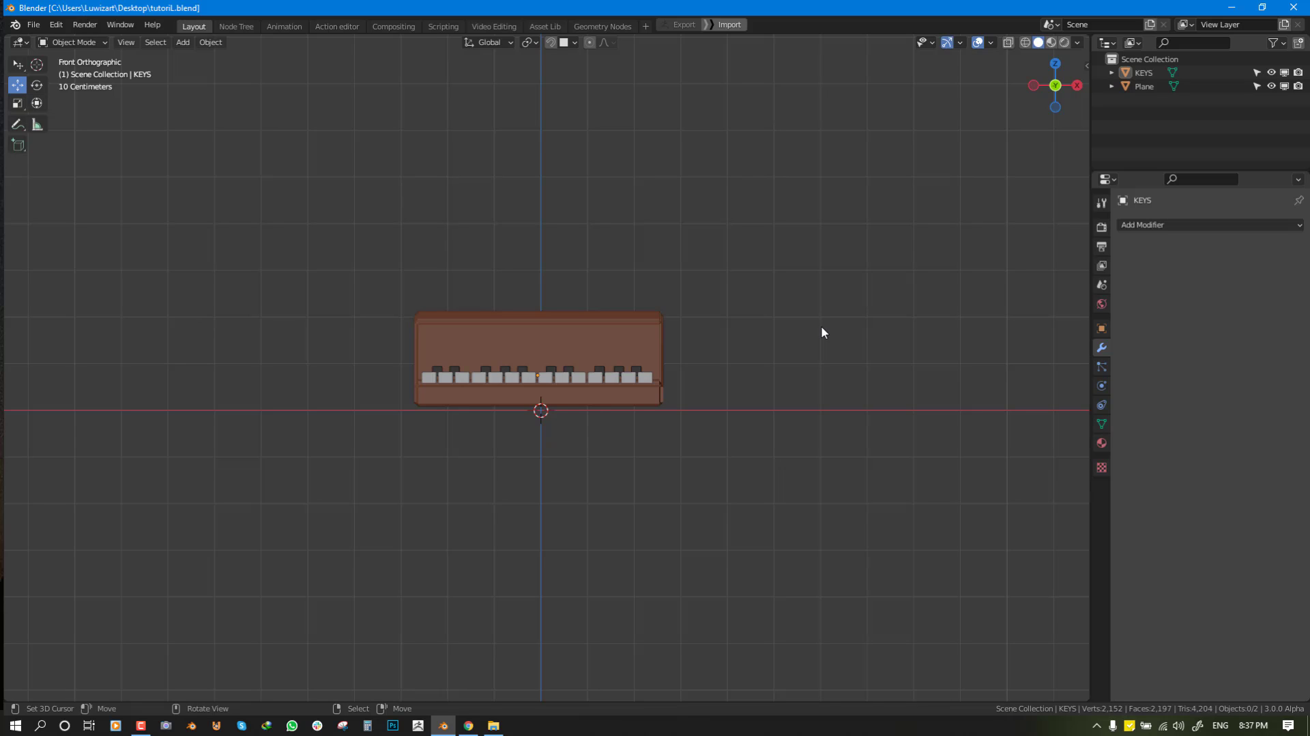
shift+middle_drag(767, 292, 601, 304)
shift+right_click(670, 236)
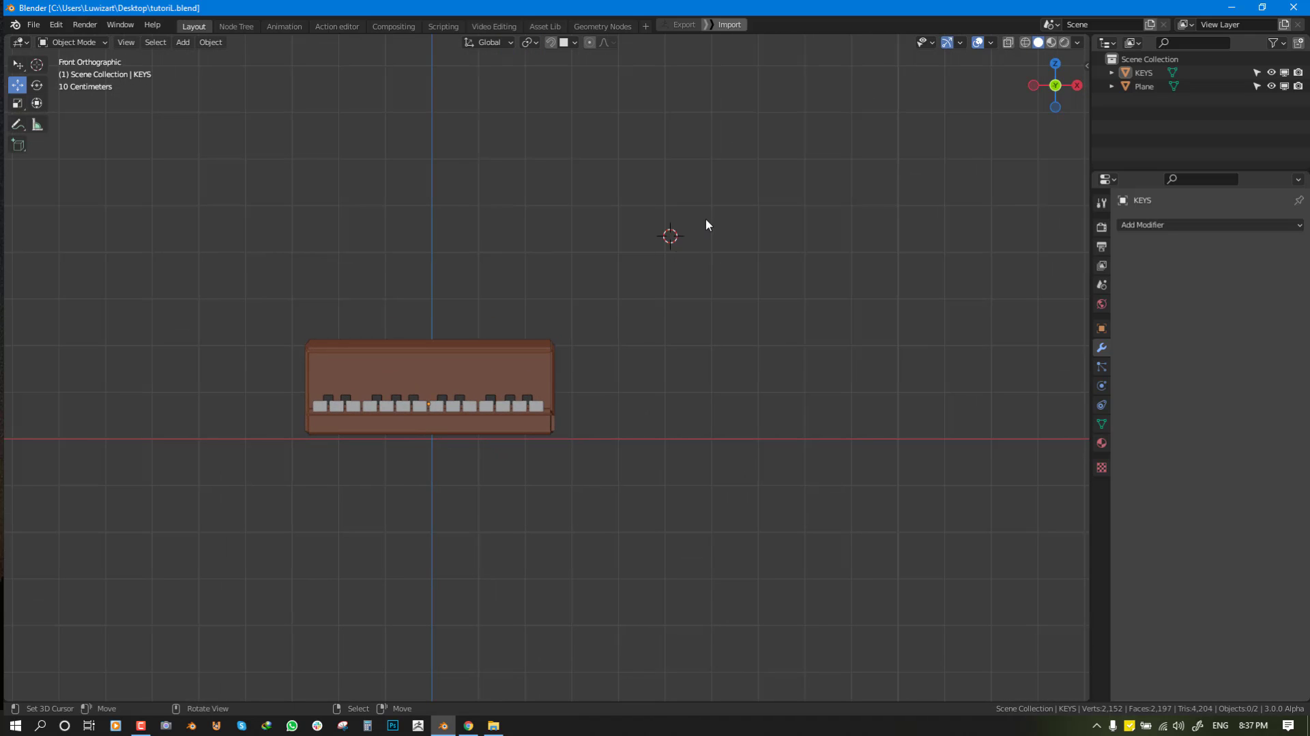
key(shift+a)
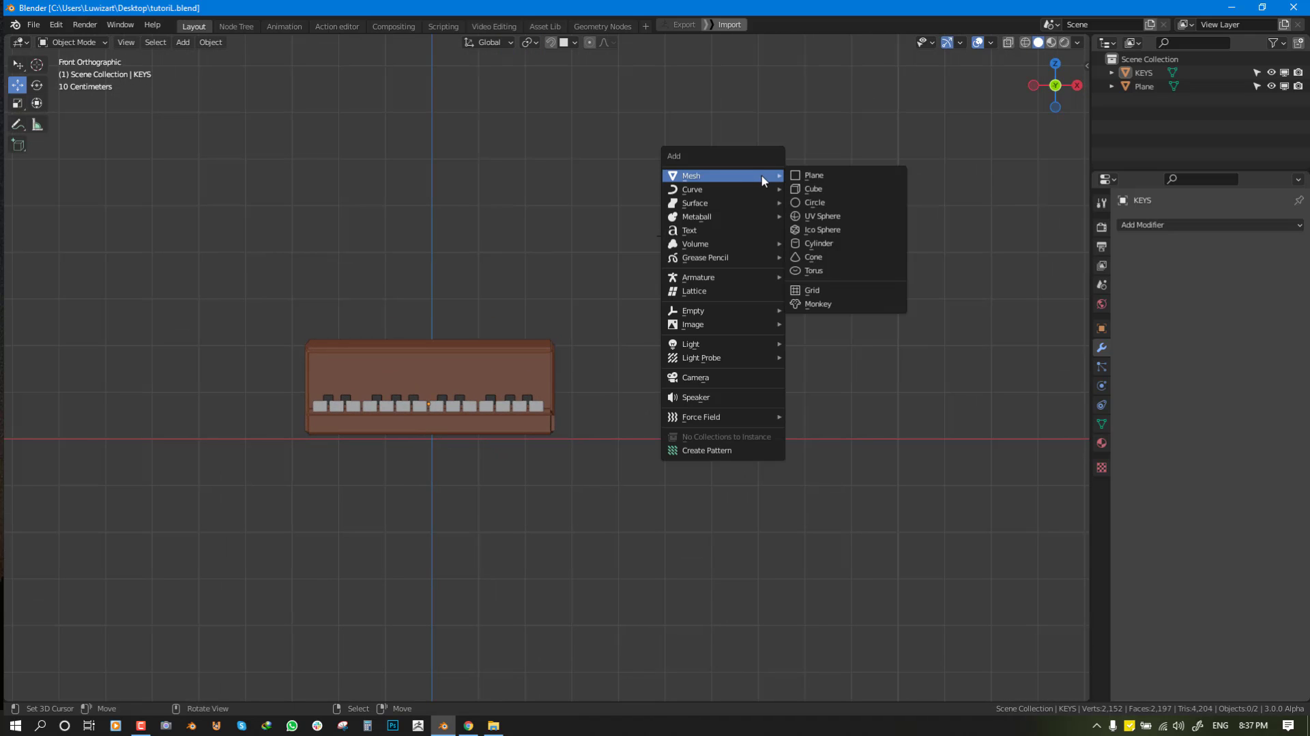
click(816, 189)
Flatten the cube along the Z axis and scale it down uniformly into a low block.
middle_drag(815, 205, 806, 264)
key(s)
key(z)
click(737, 234)
key(s)
click(775, 237)
key(KP_1)
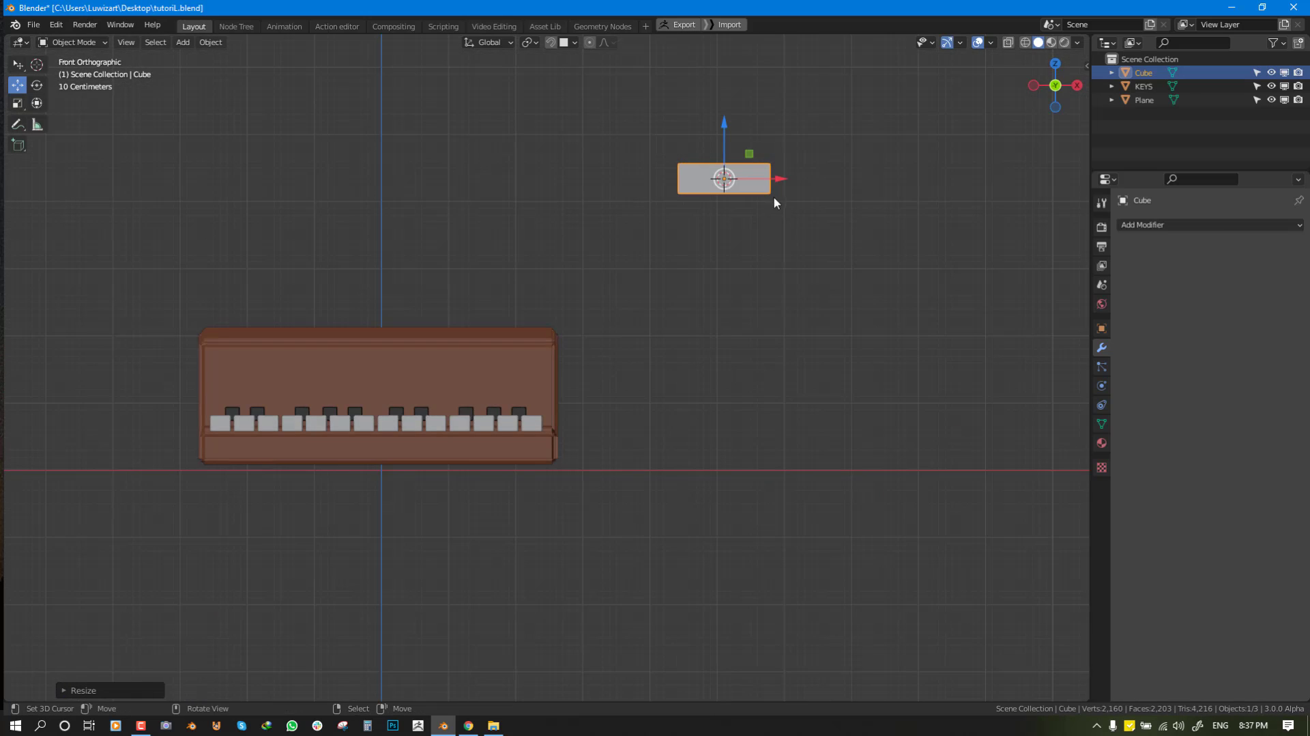
Lower the flattened cube along the Z axis below the 3D cursor and leave it selected.
shift+middle_drag(764, 195, 645, 185)
key(g)
key(z)
click(724, 235)
scroll(692, 235, up, 1)
key(alt+a)
scroll(695, 233, down, 1)
click(636, 271)
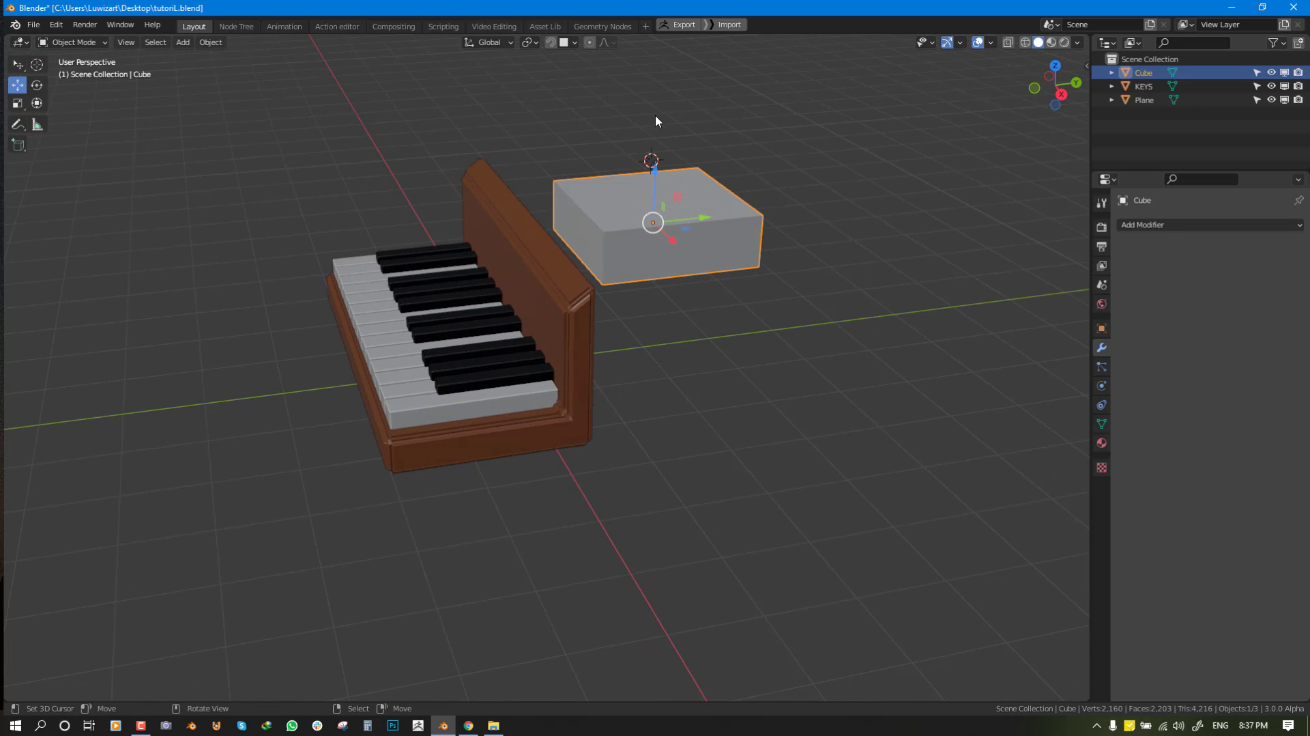
Try moving the flattened cube lower and higher along the Z axis, undoing each move.
drag(652, 169, 652, 231)
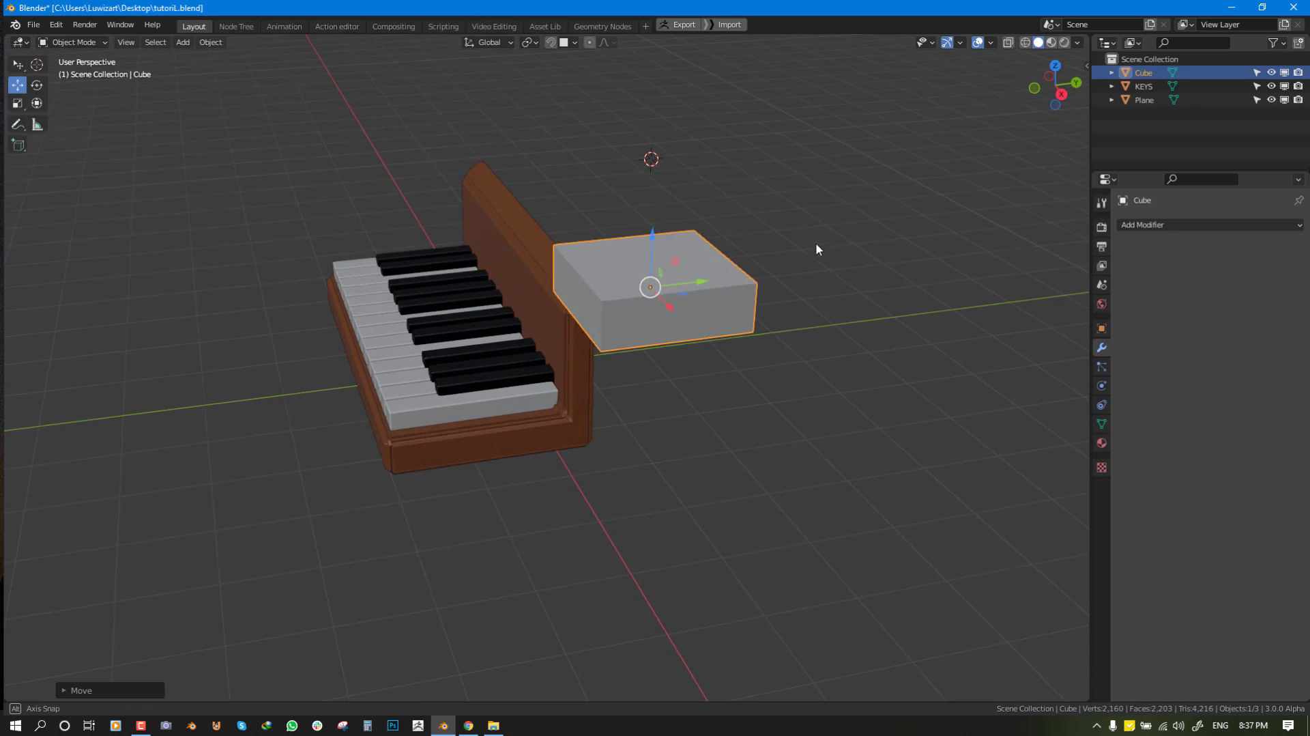
middle_drag(817, 243, 863, 229)
middle_drag(737, 226, 703, 244)
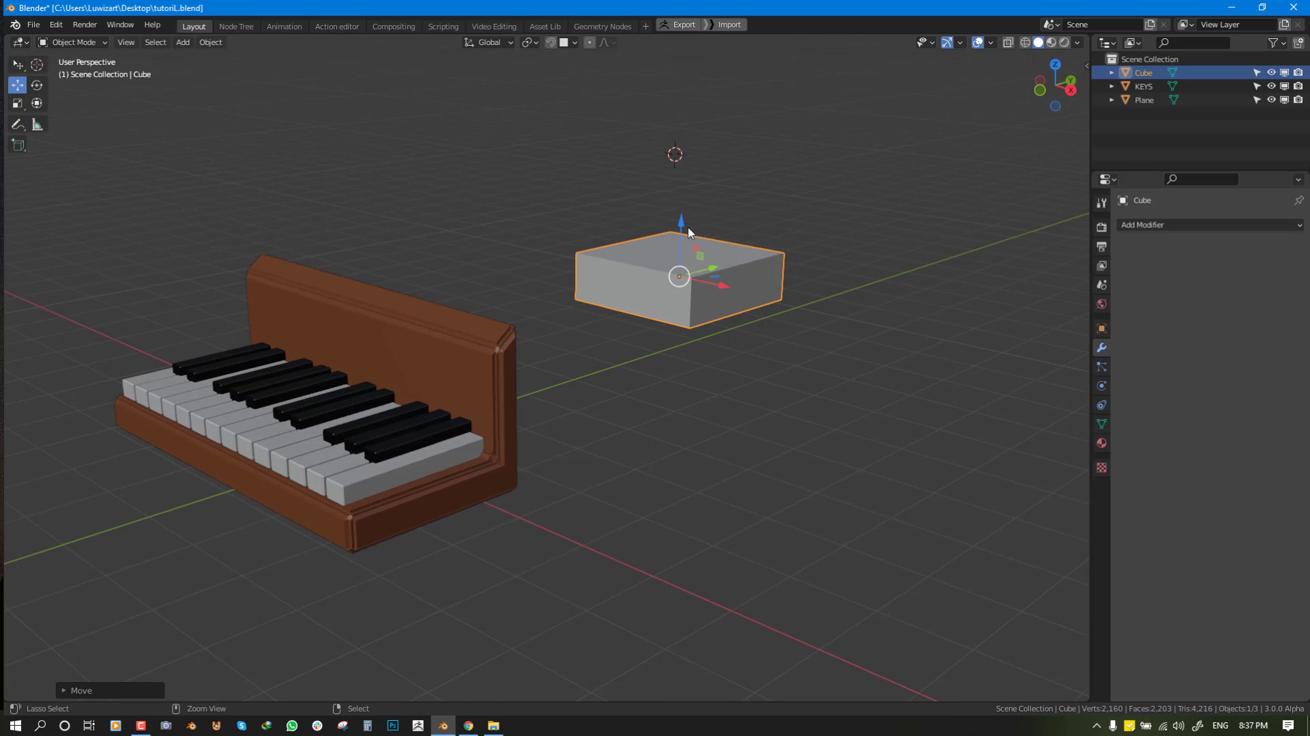
key(ctrl+z)
drag(682, 167, 686, 123)
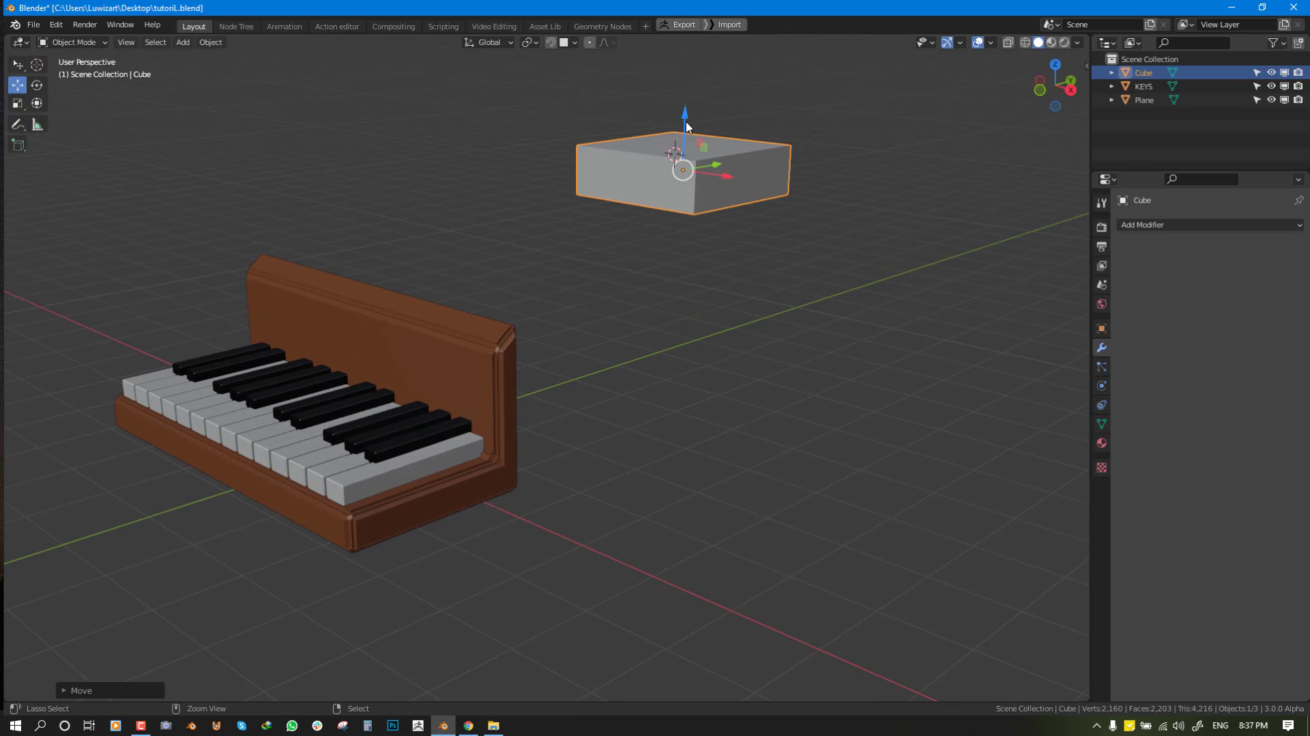
key(ctrl+z)
middle_drag(686, 120, 676, 152)
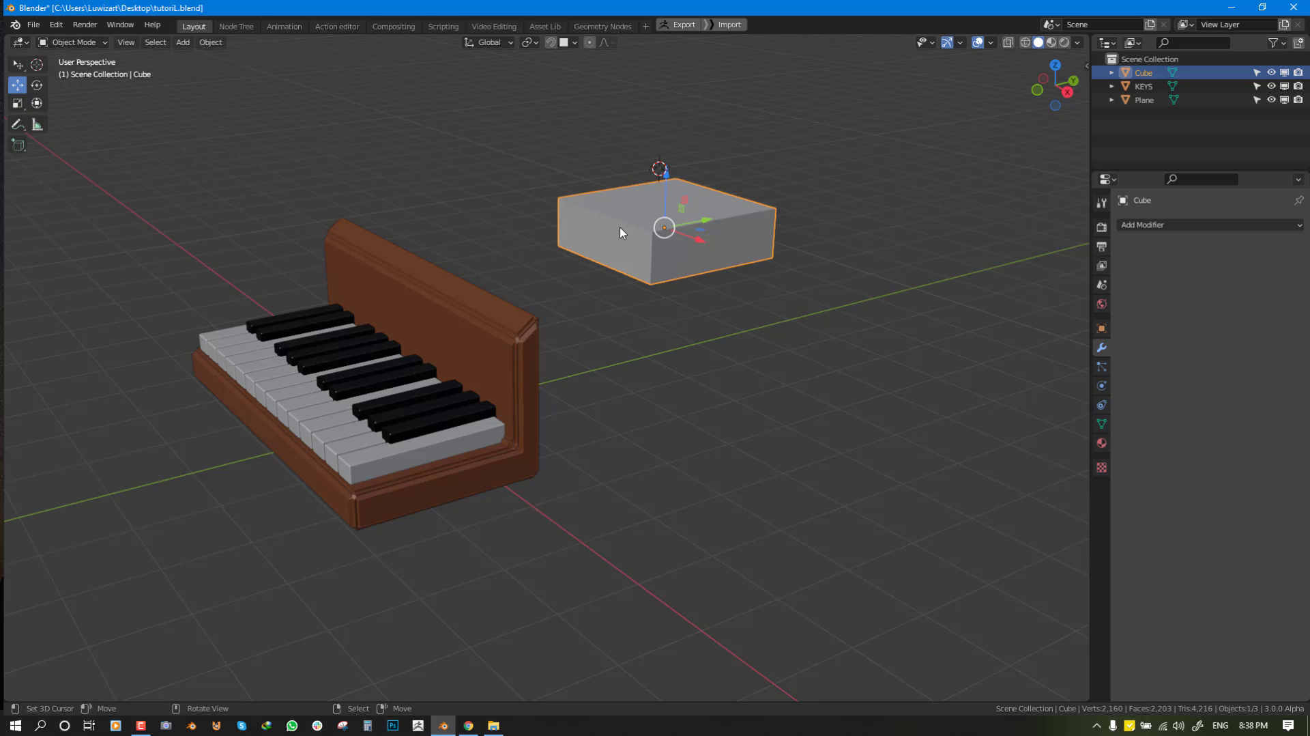
middle_drag(723, 255, 520, 238)
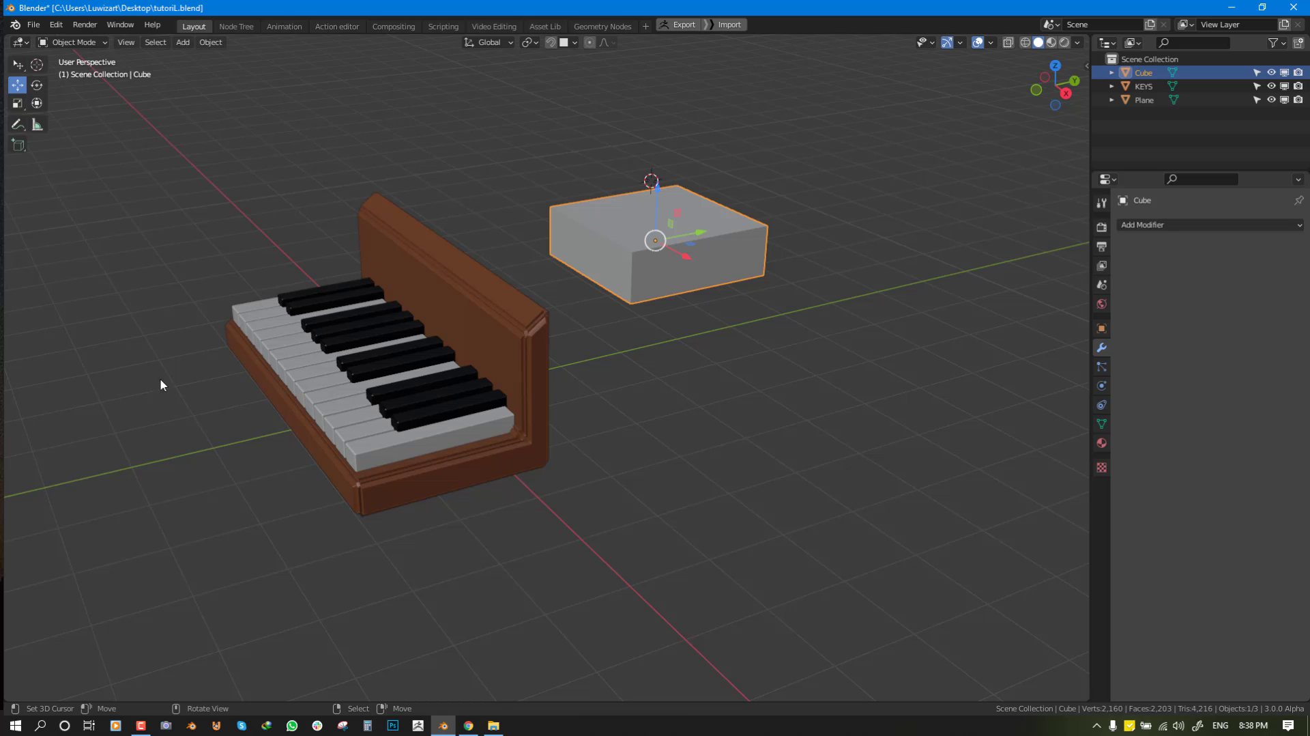
key(KP_1)
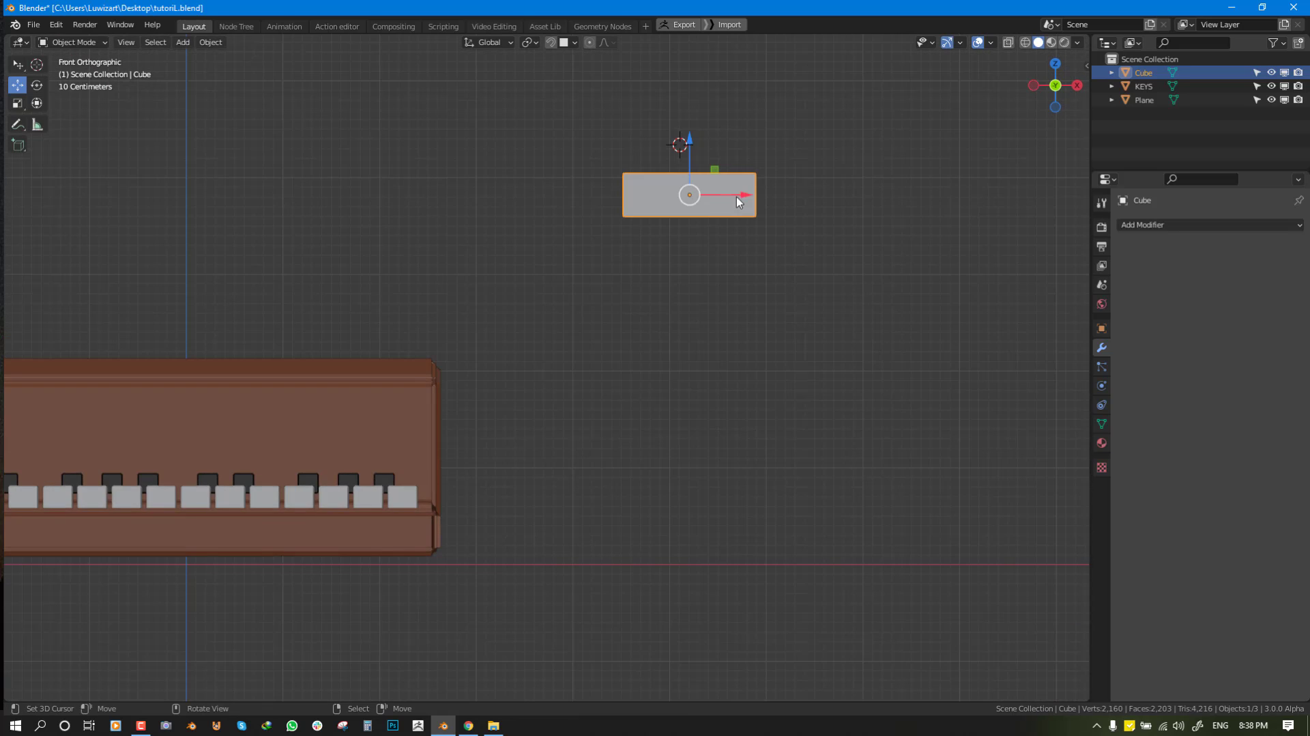
scroll(735, 197, up, 1)
middle_drag(691, 220, 635, 225)
key(KP_3)
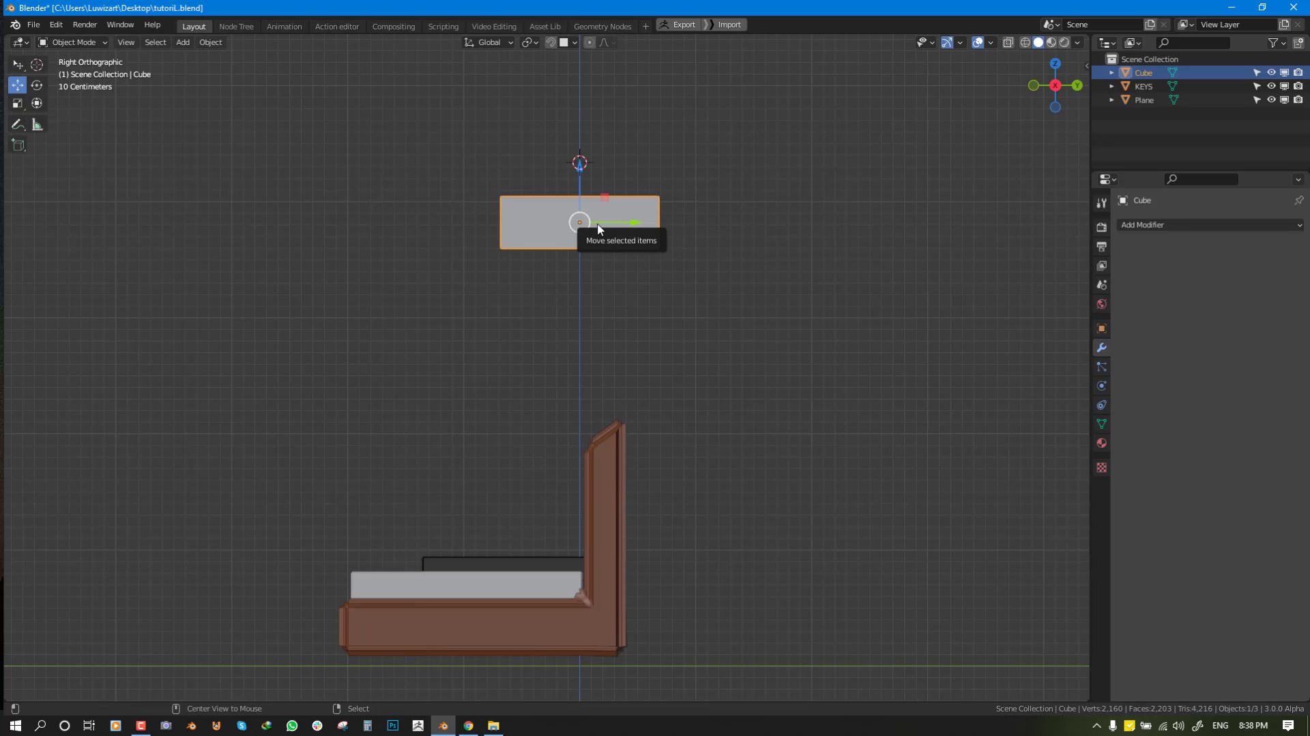
key(alt+a)
middle_drag(628, 219, 686, 237)
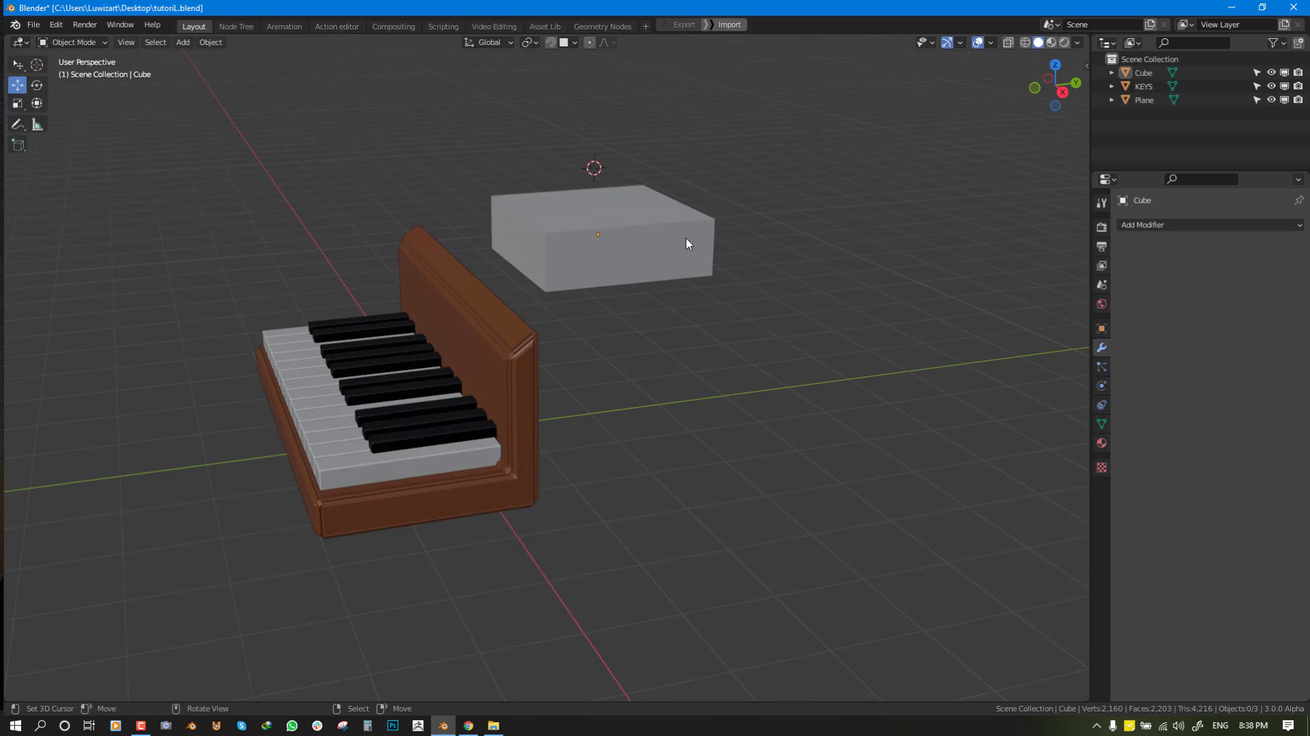
Select the flattened cube and snap the 3D cursor to its centre.
click(691, 221)
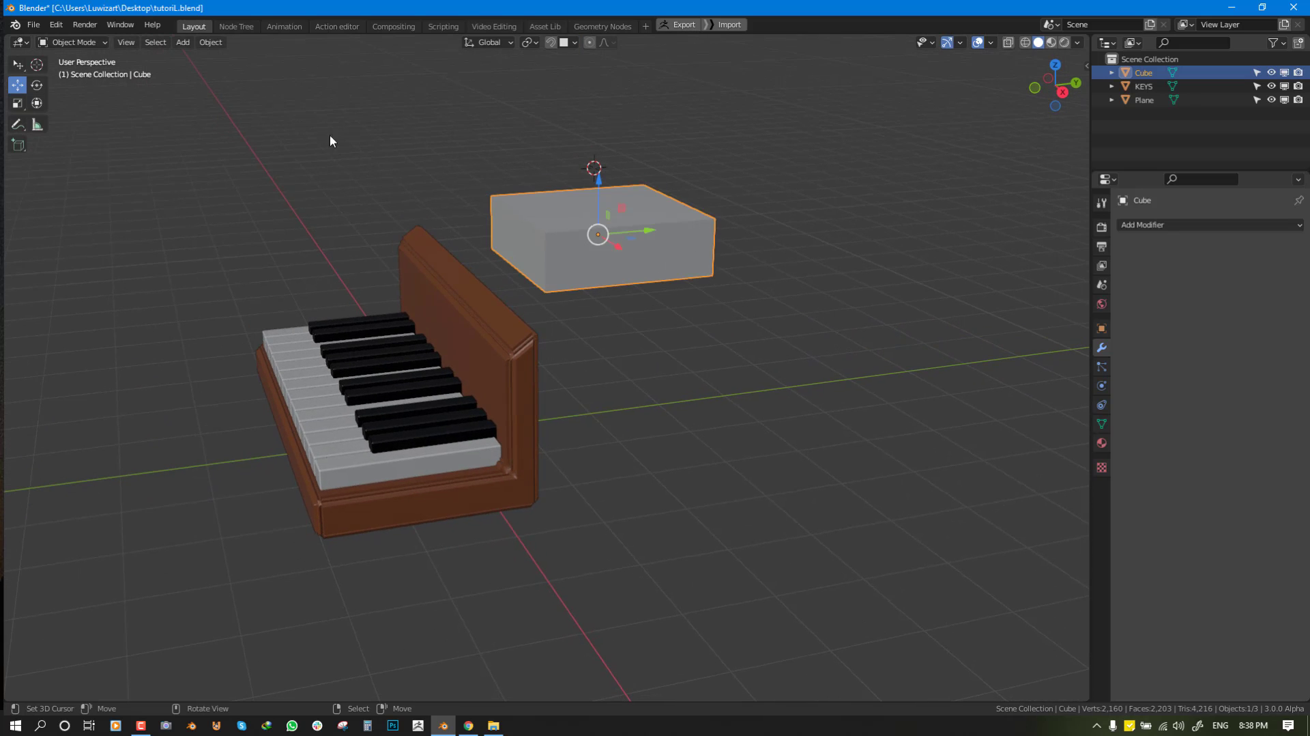
click(211, 42)
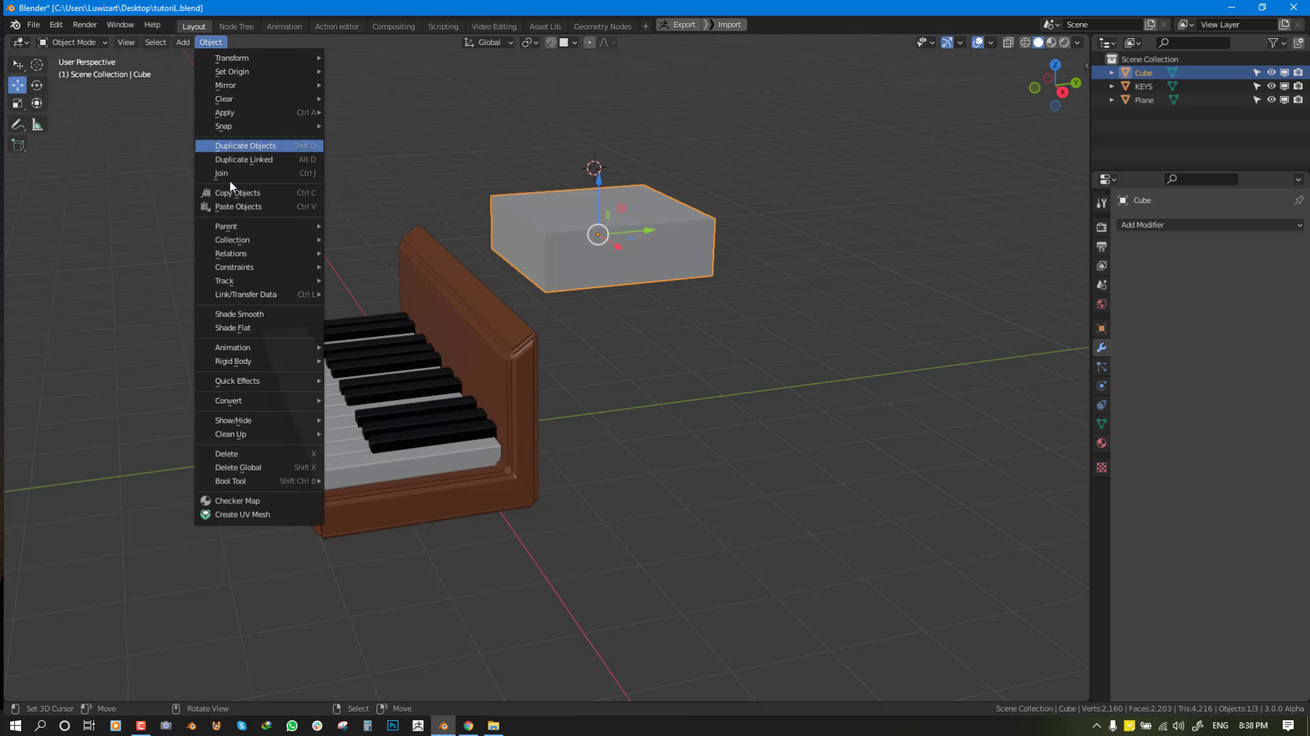
mouse_move(260, 73)
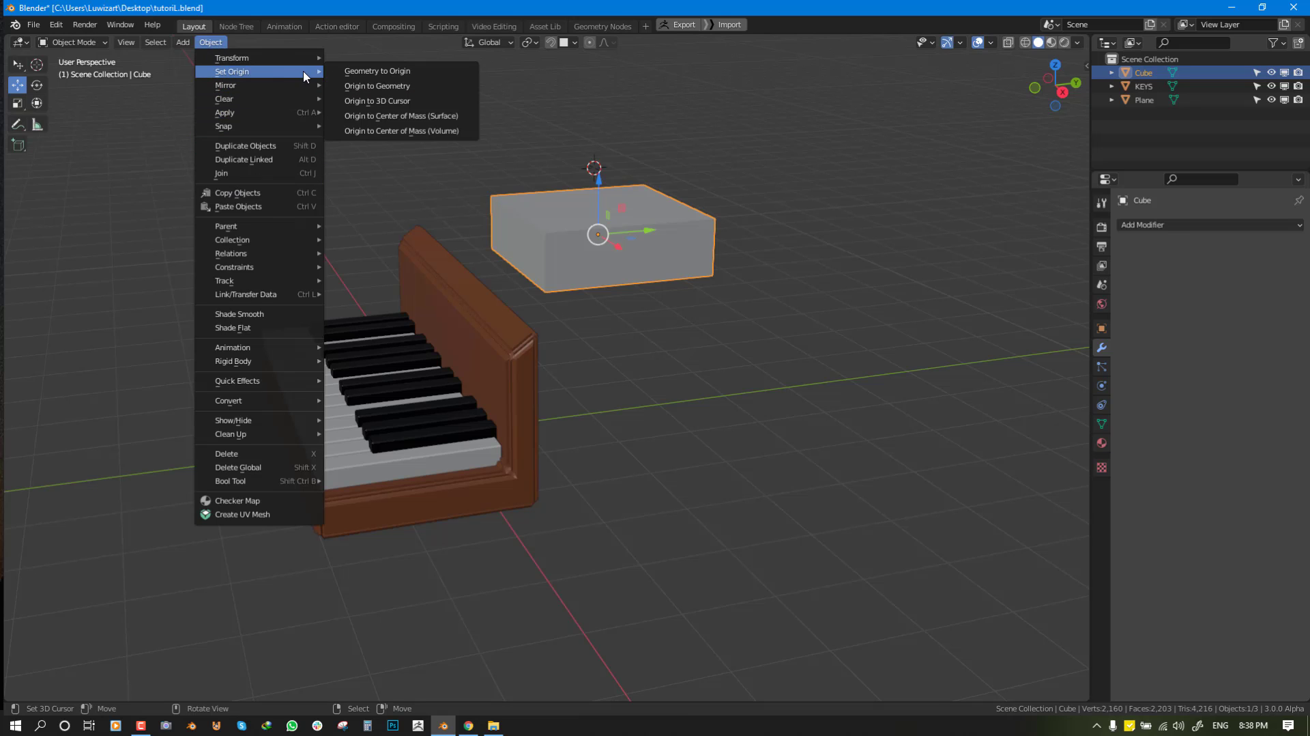
key(shift+s)
click(741, 307)
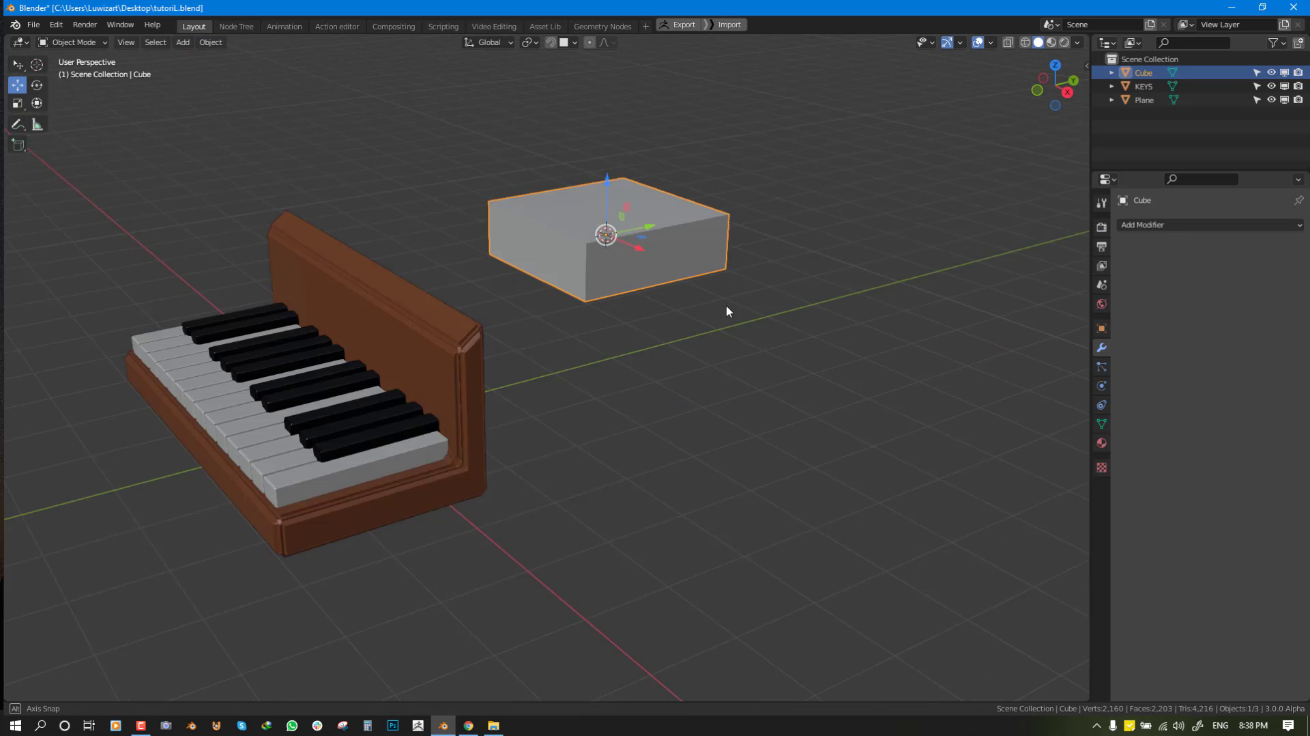
Add a single-bone armature at the 3D cursor inside the cube and look at it in right orthographic view.
middle_drag(729, 314, 717, 257)
key(shift+a)
mouse_move(744, 222)
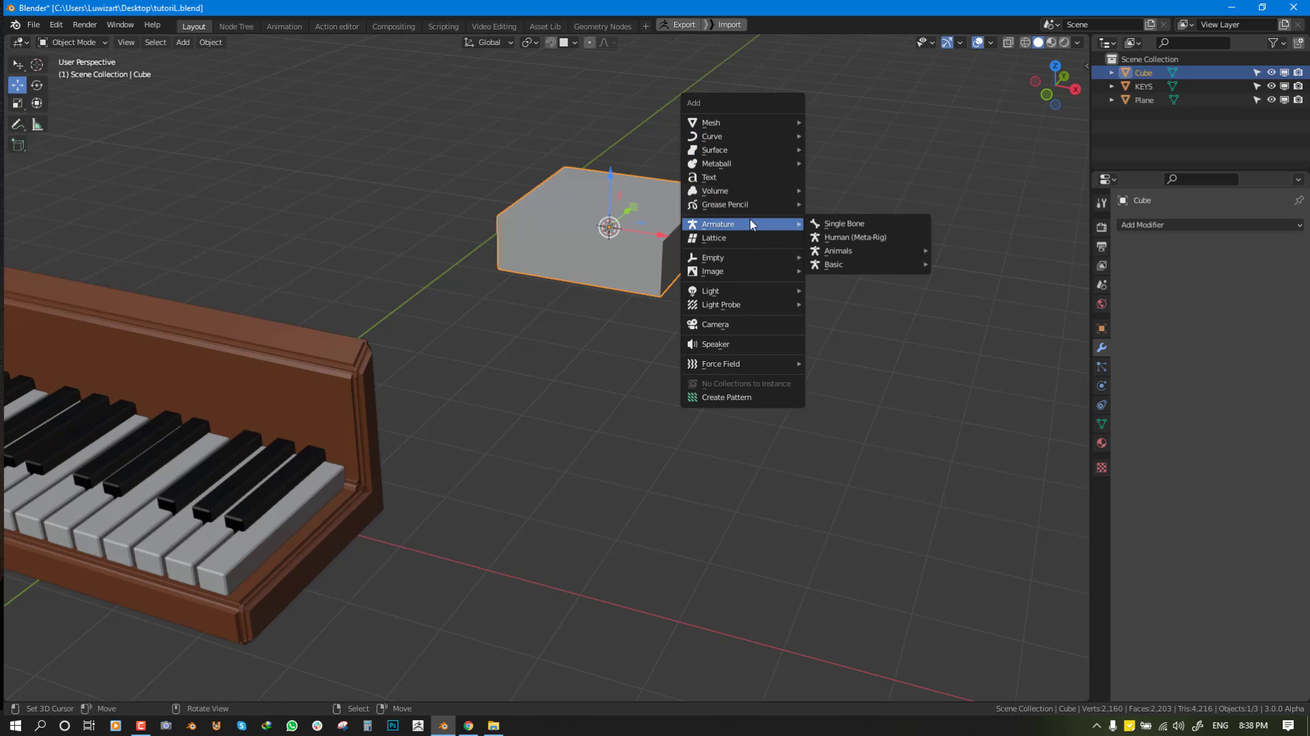
click(845, 225)
key(KP_3)
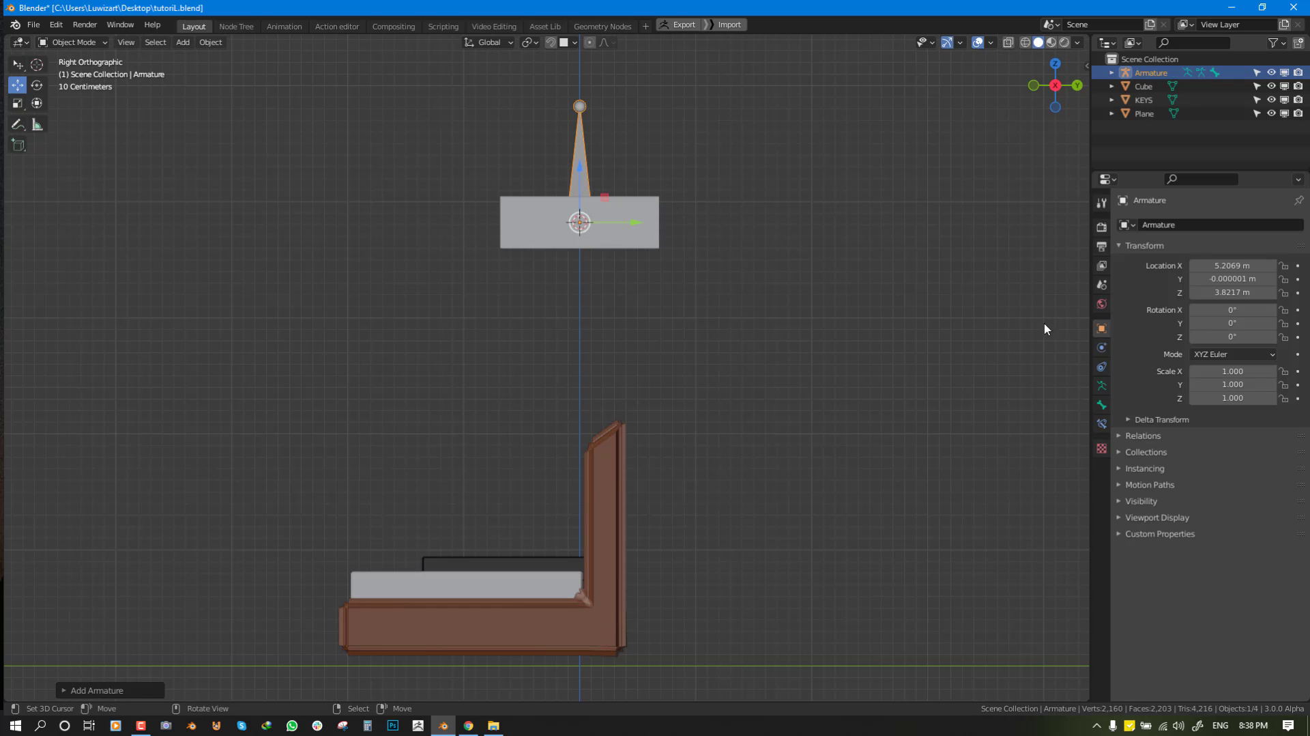
Set the armature to display In Front as Wire and enter its Edit Mode.
click(1102, 385)
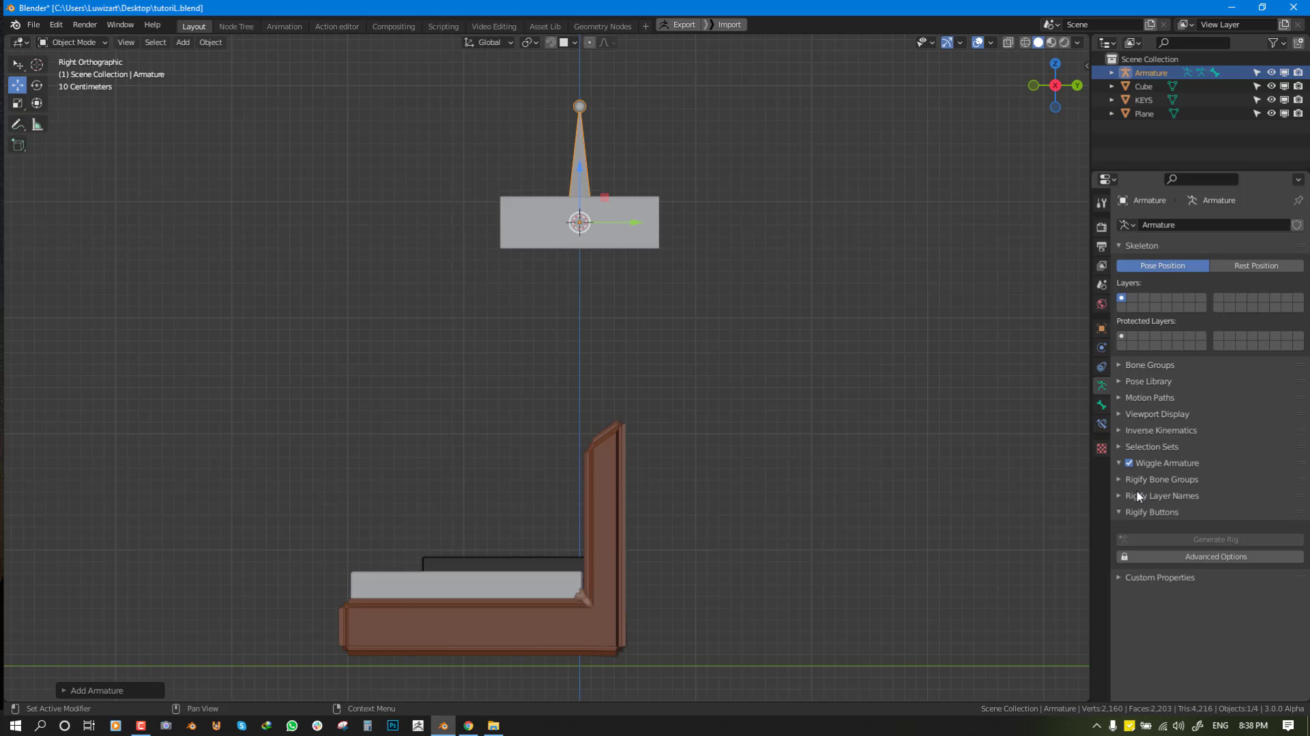
click(1171, 415)
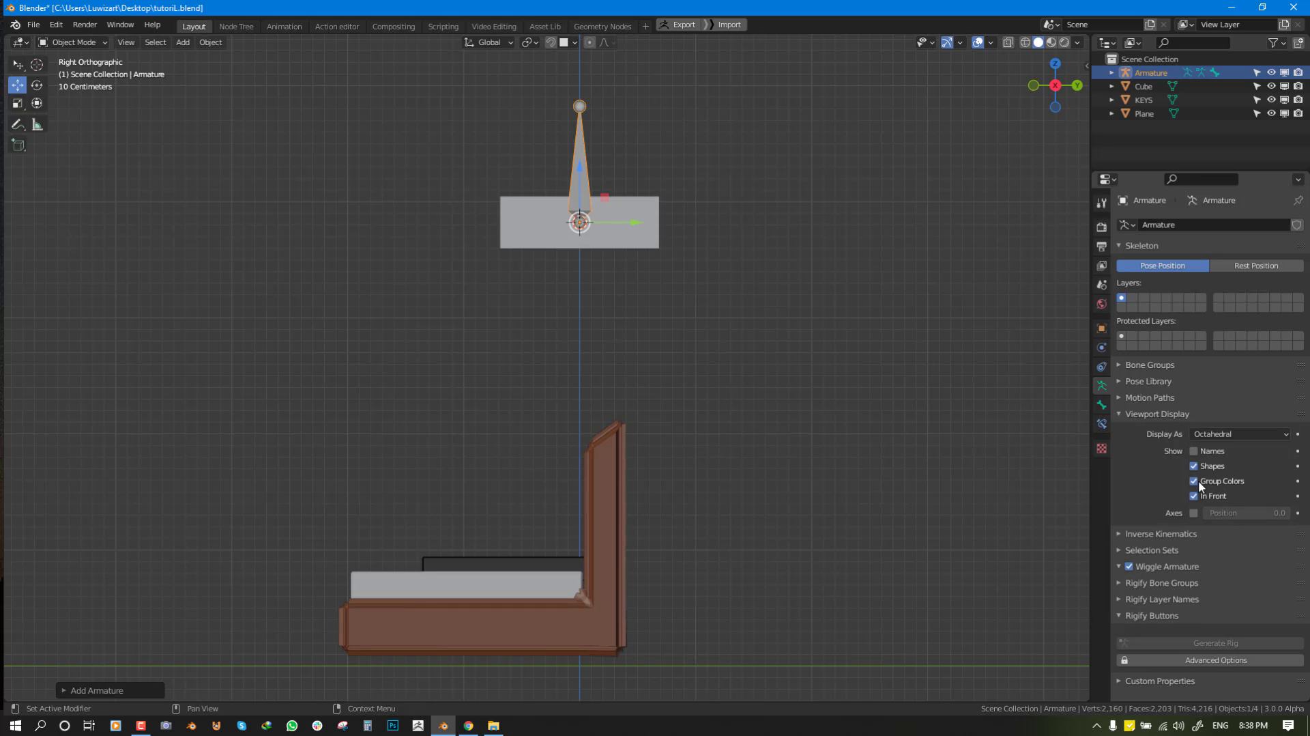
click(1102, 330)
click(1169, 500)
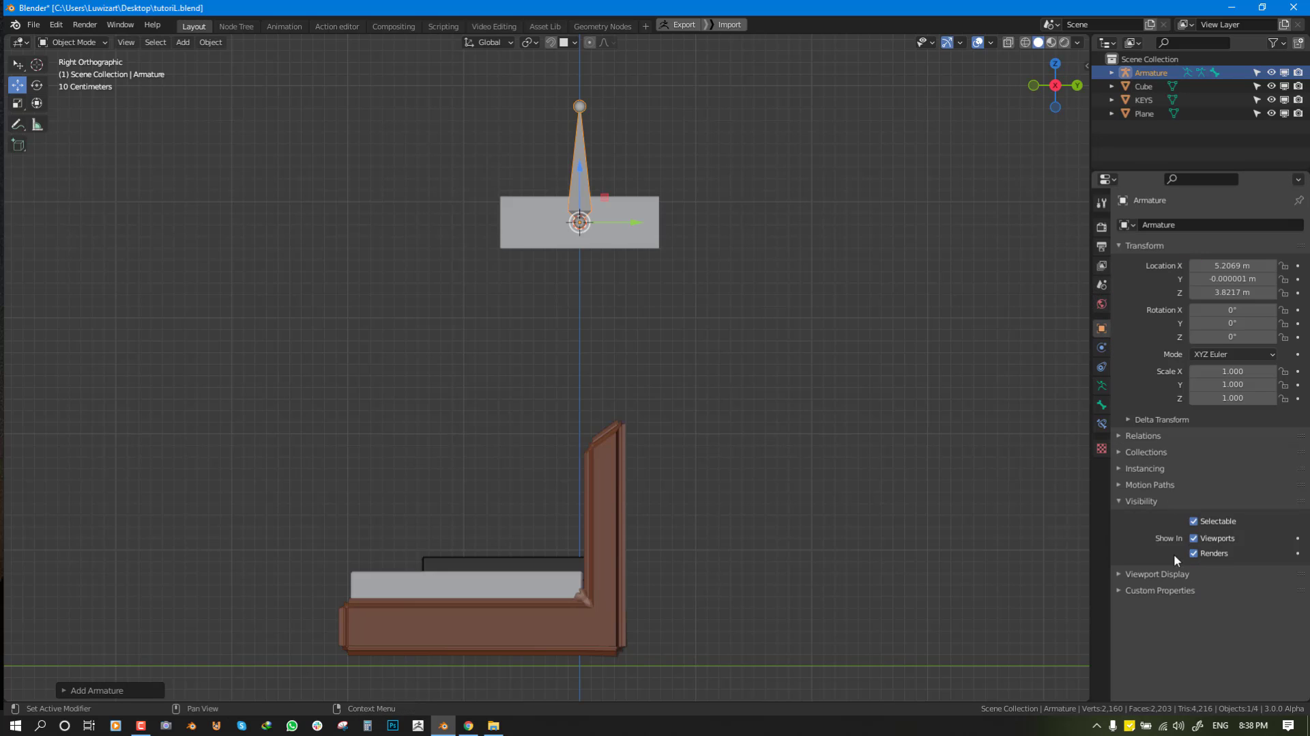
click(1170, 573)
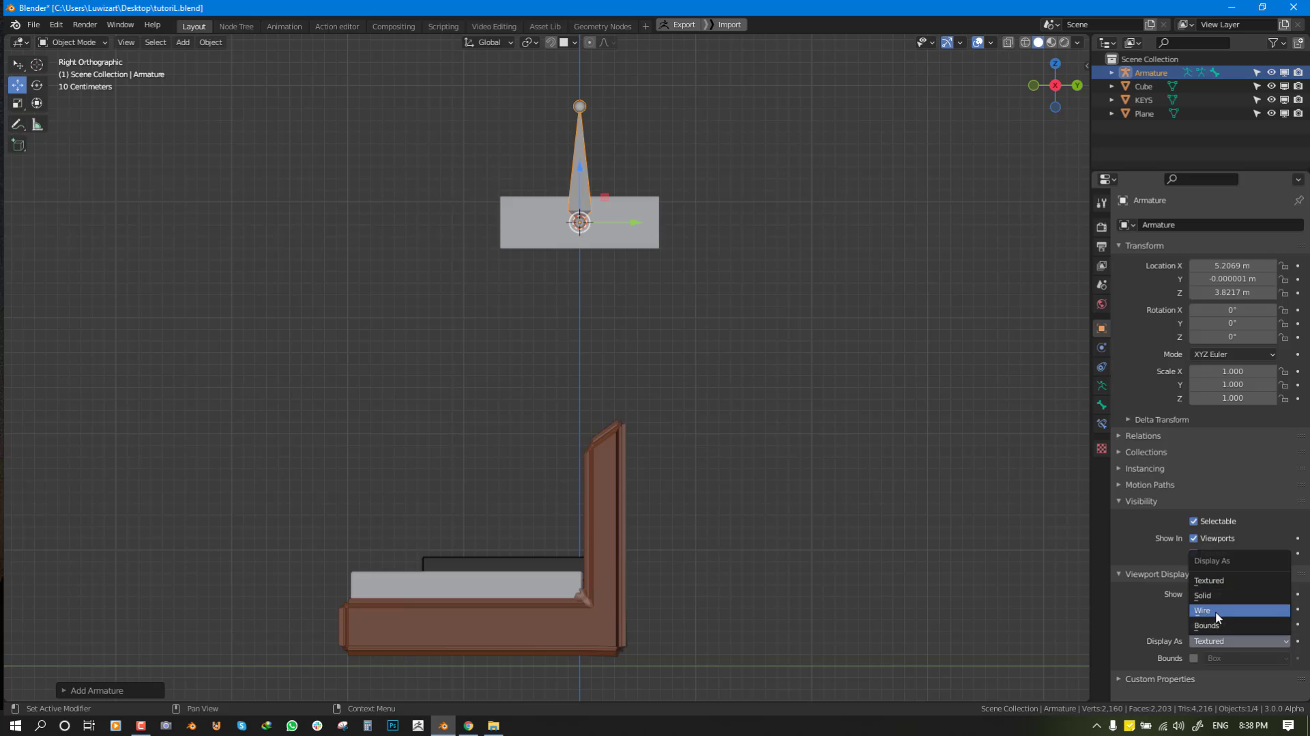
click(1218, 618)
scroll(638, 215, up, 1)
key(Tab)
Try moving the bone's root joint to the cube's rear edge and repositioning its tip, then undo the moves.
key(g)
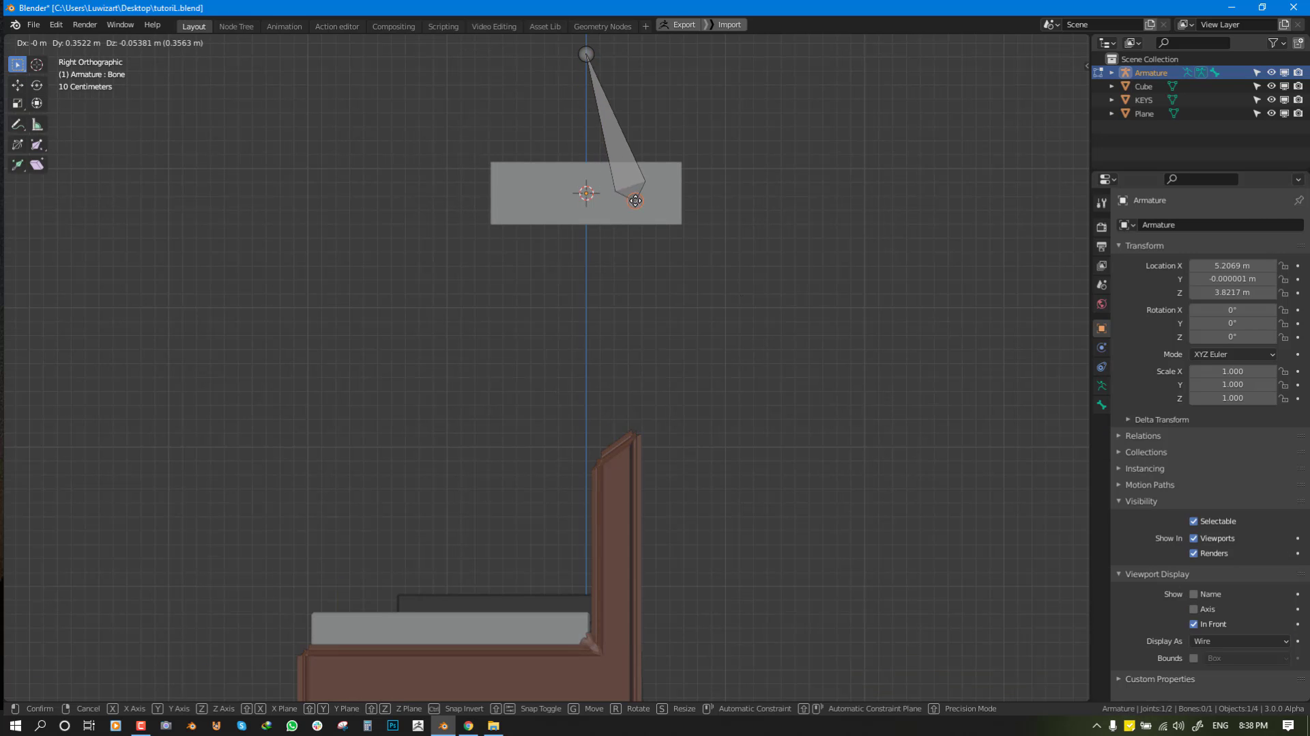
click(683, 205)
middle_drag(682, 205, 666, 139)
click(584, 55)
key(g)
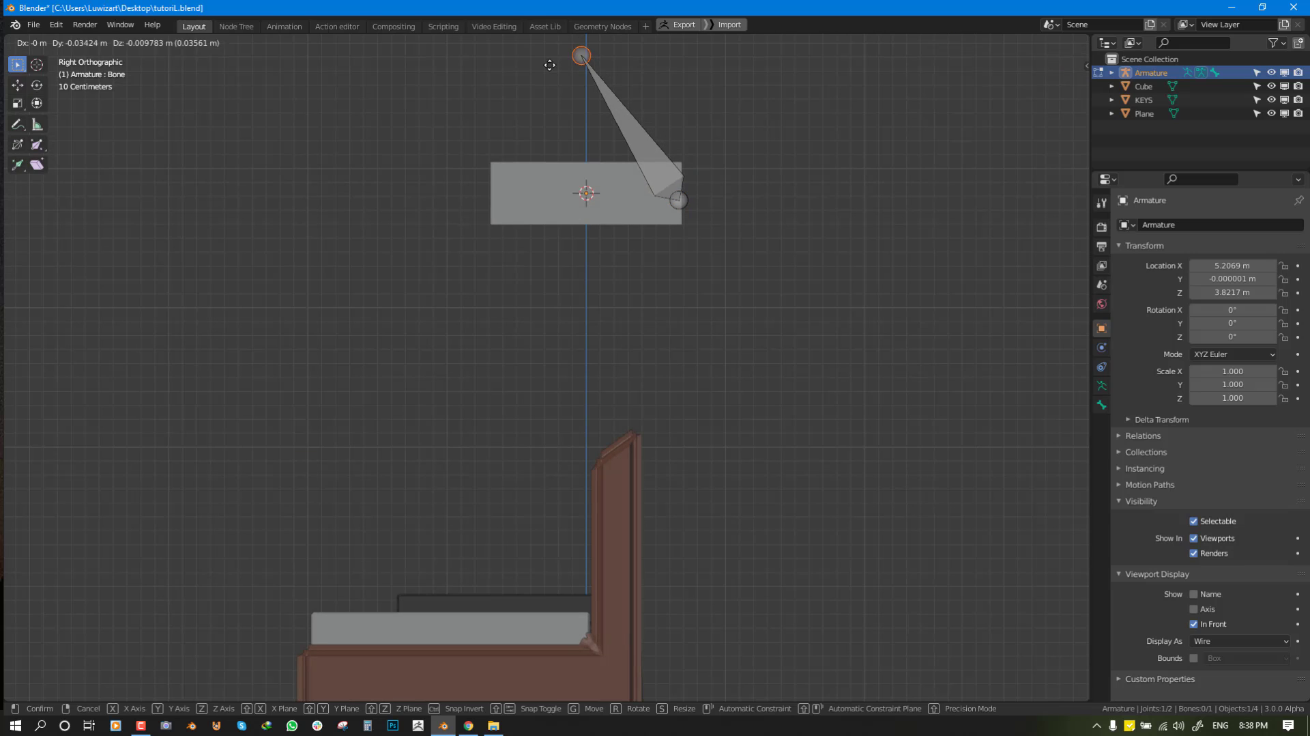
click(589, 205)
key(ctrl+z)
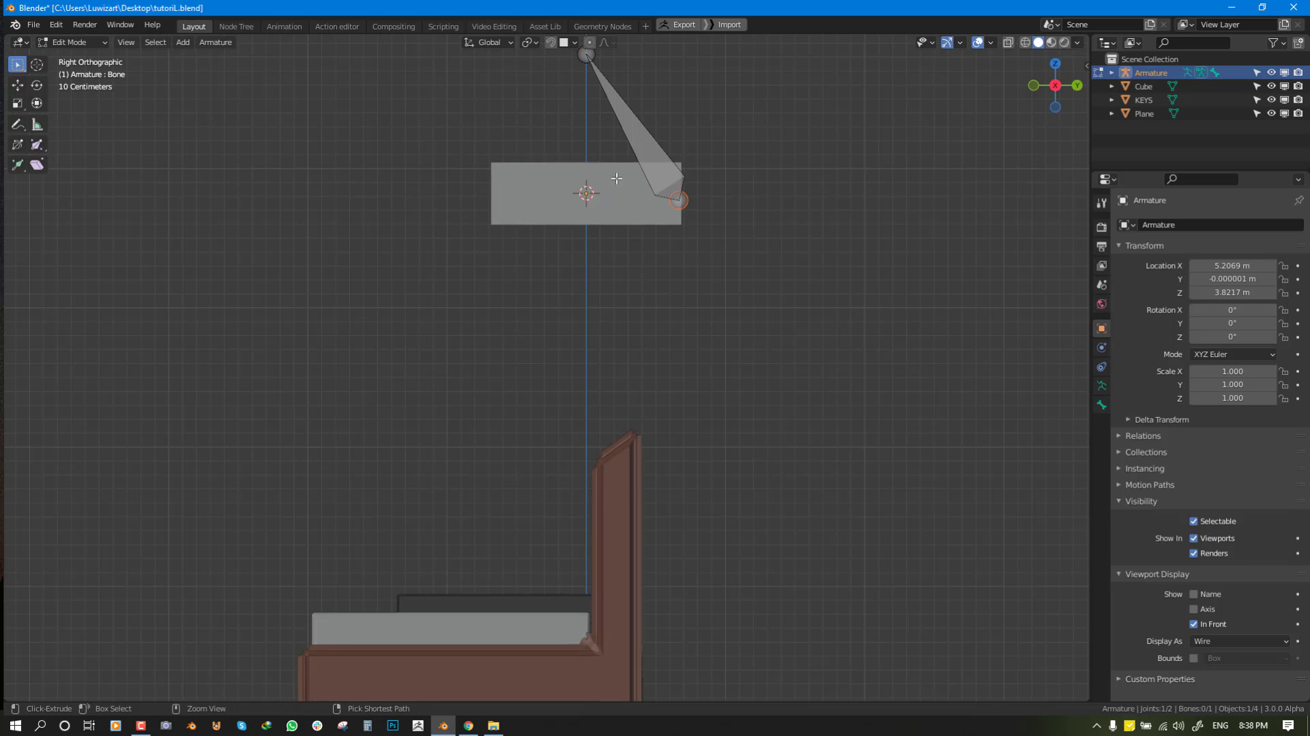
click(639, 156)
key(ctrl+z)
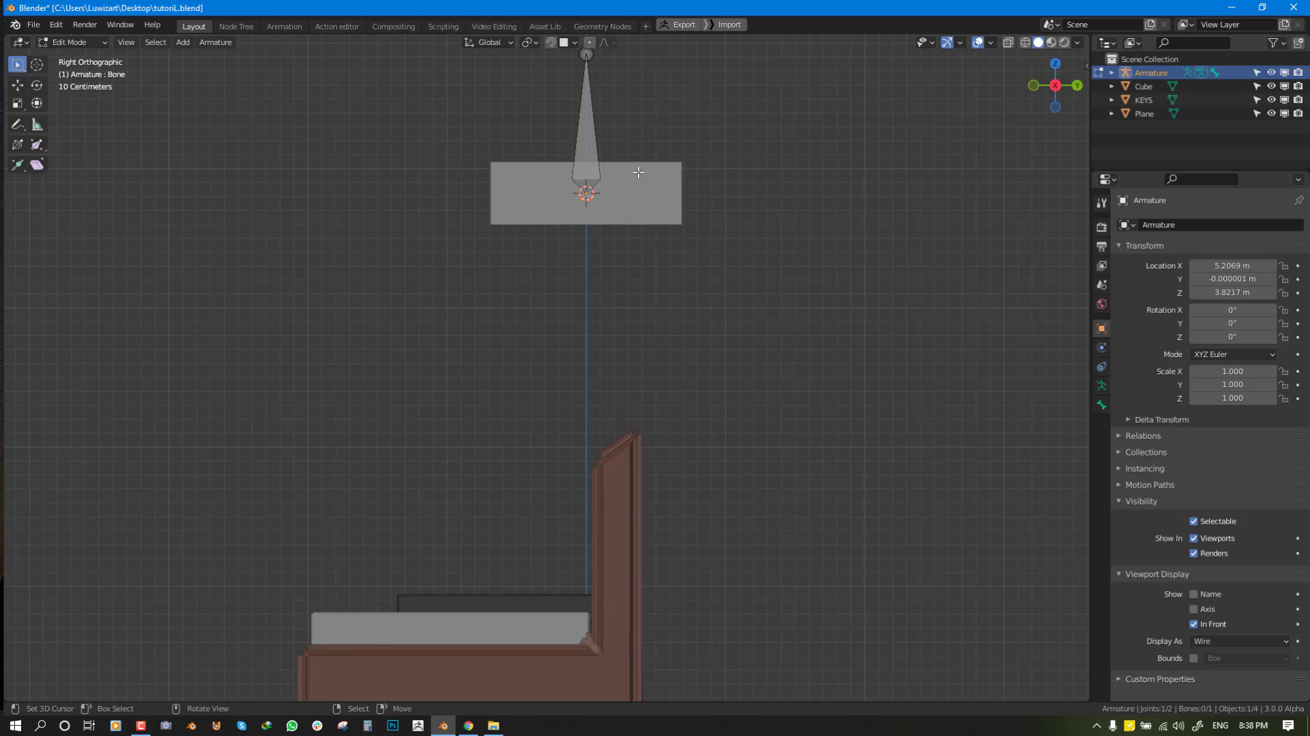
Rotate the whole bone 90° about the X axis and snap it to the 3D cursor.
text(arx90)
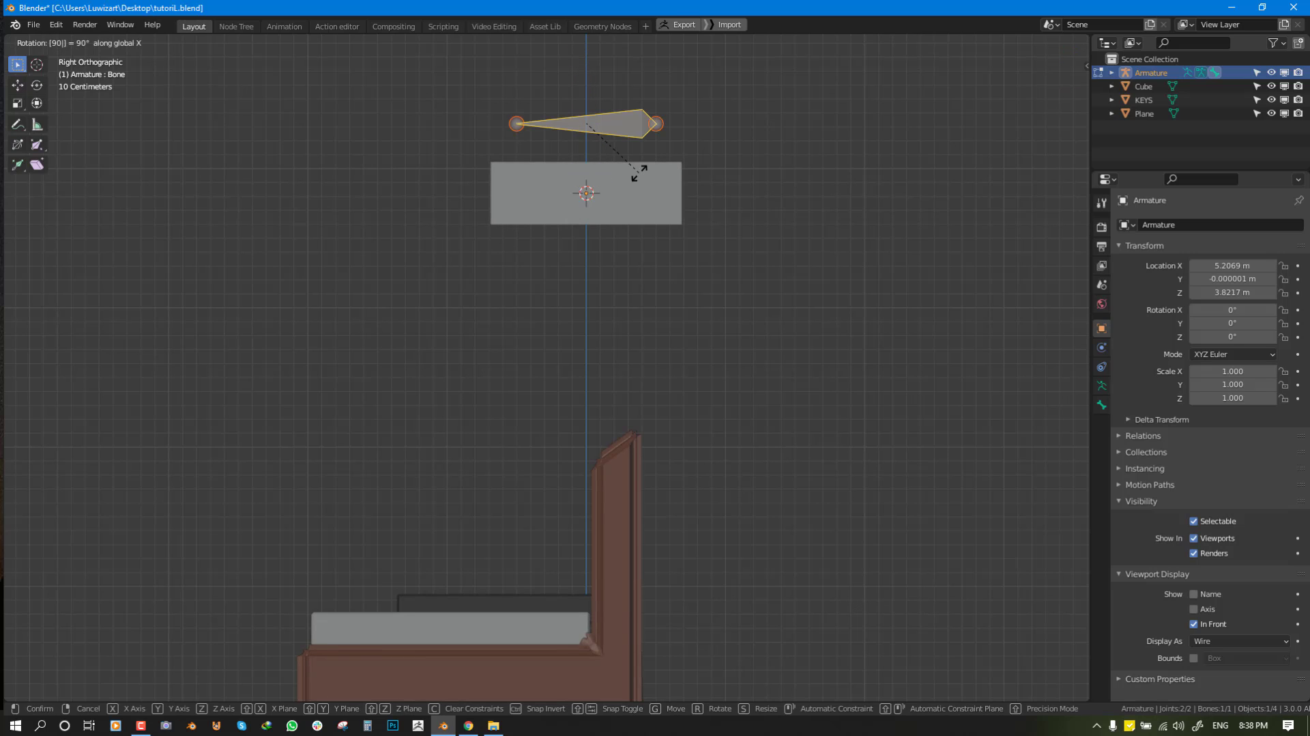
key(Return)
key(shift+s)
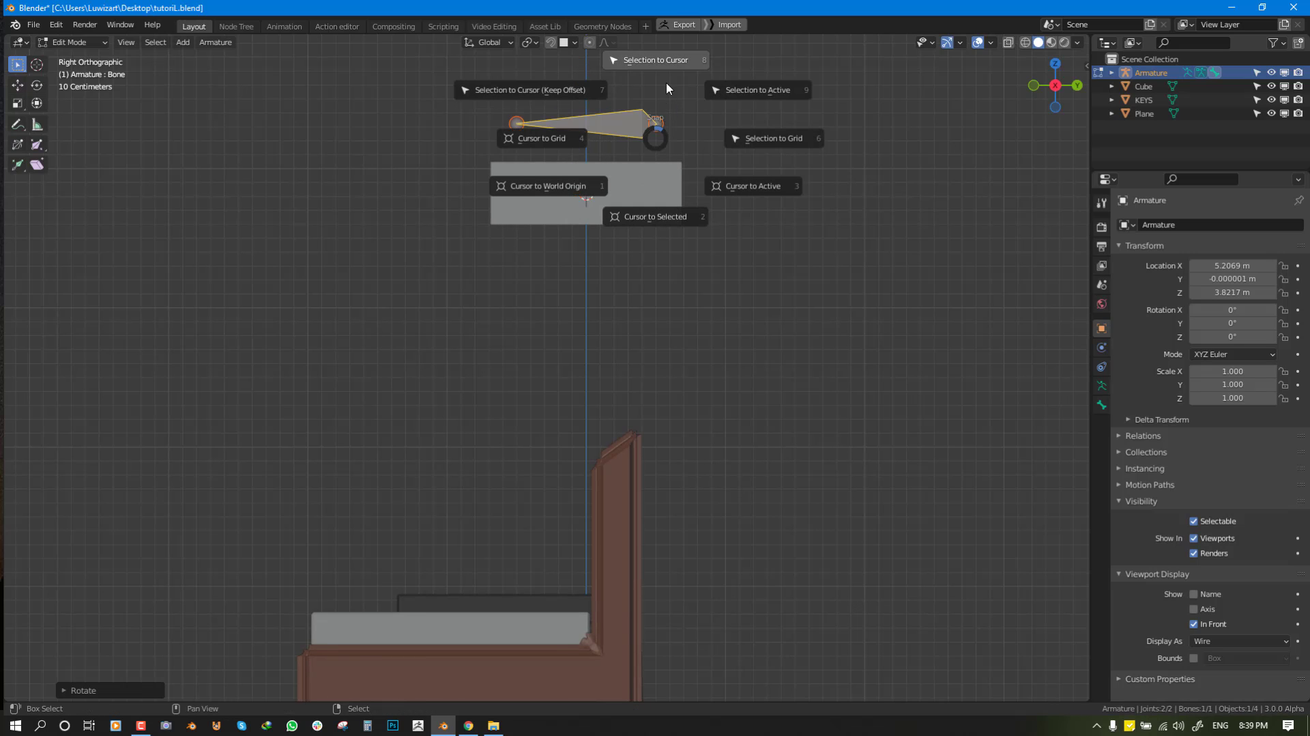
click(664, 76)
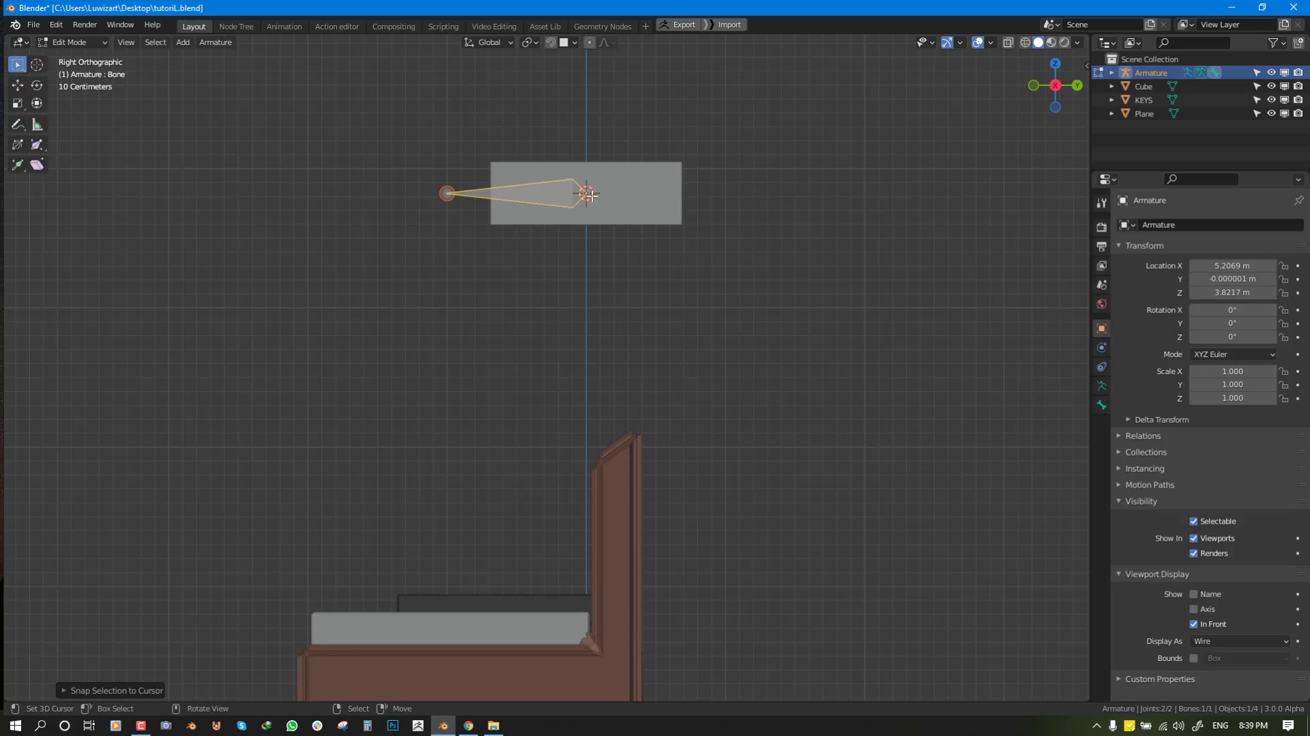
Stretch the bone so its root sits at the cube's rear edge and its tip at the front edge, and return to Object Mode.
drag(596, 195, 690, 195)
drag(447, 193, 484, 191)
middle_drag(657, 204, 624, 138)
scroll(764, 272, up, 2)
key(Tab)
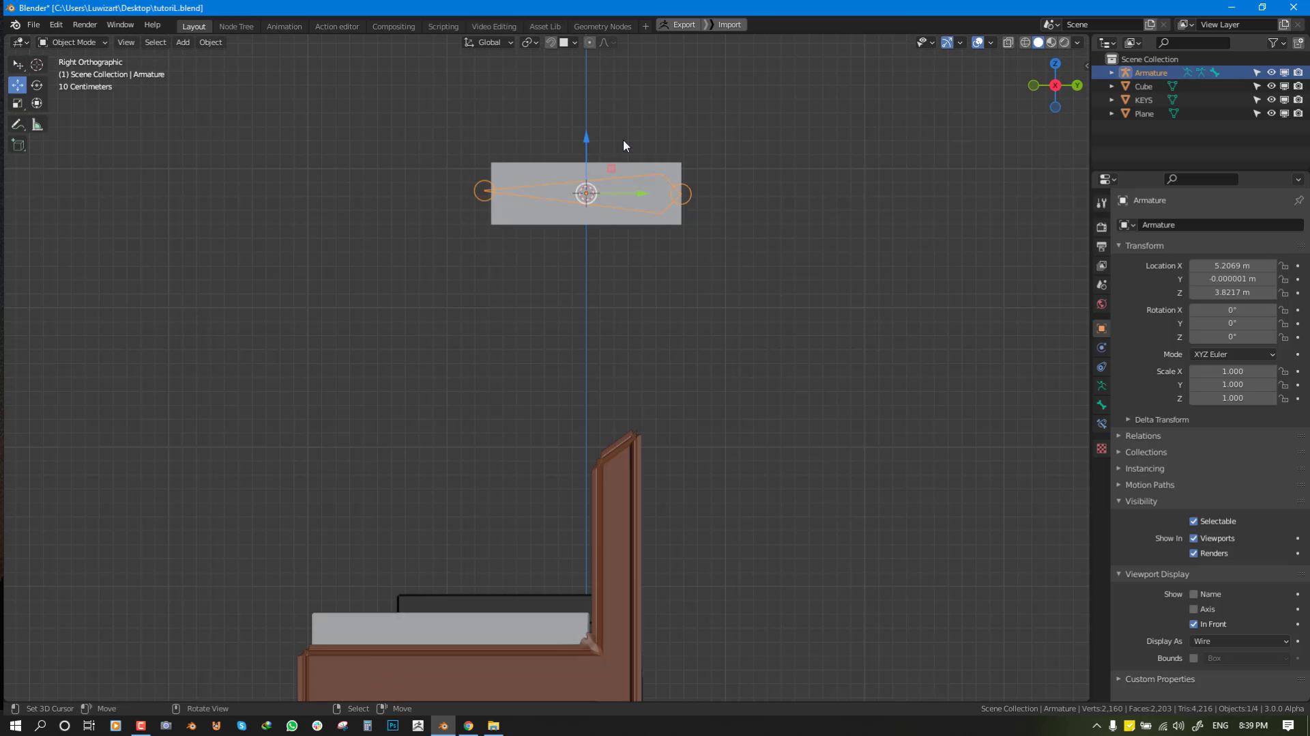
key(r)
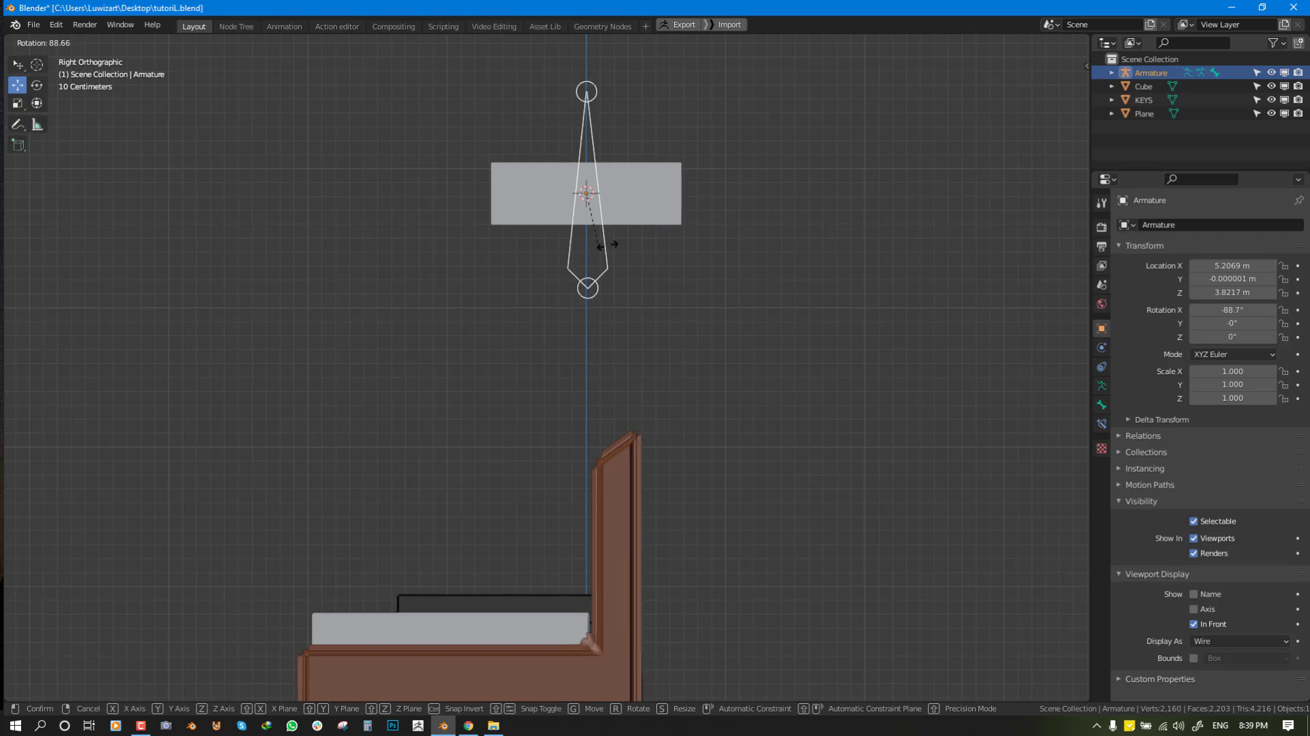
key(Escape)
Select the cube with the armature and try parenting it to the bone in Pose Mode, then return to Object Mode.
middle_drag(615, 290, 659, 242)
middle_drag(532, 269, 592, 309)
click(581, 343)
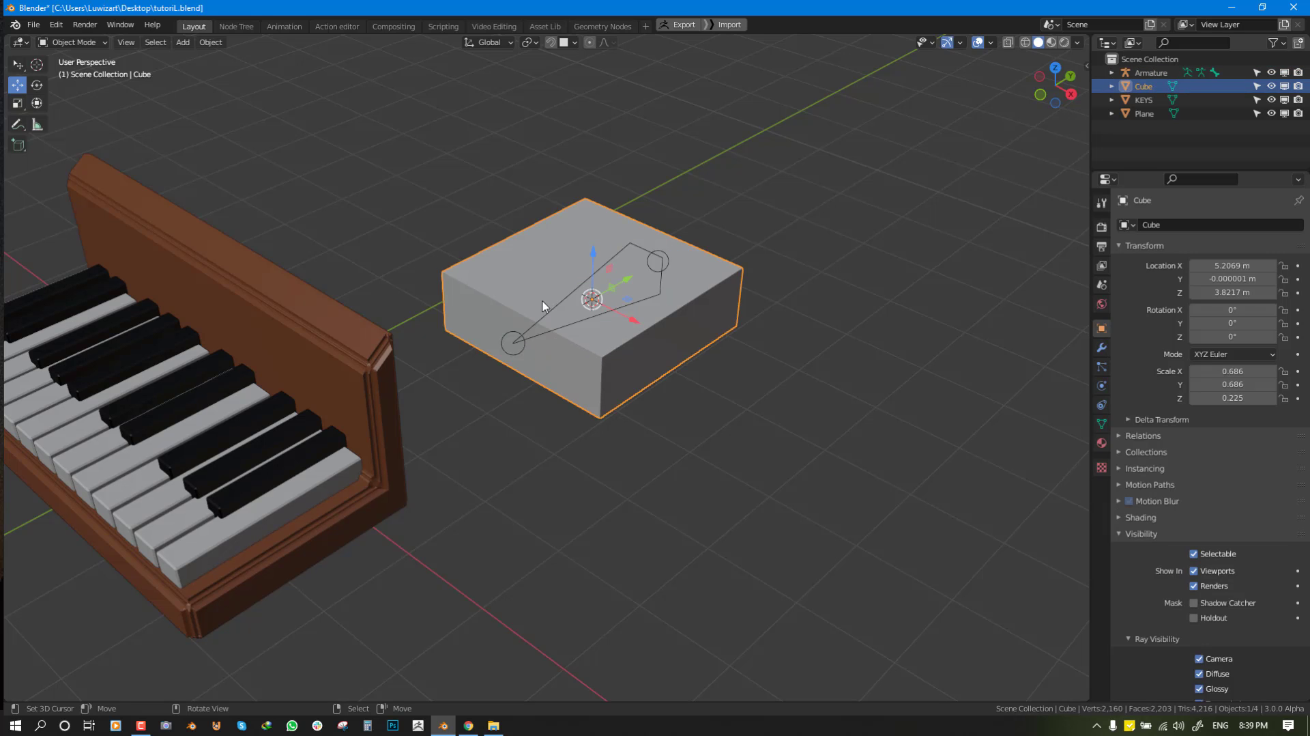
middle_drag(608, 362, 654, 365)
middle_drag(605, 331, 727, 321)
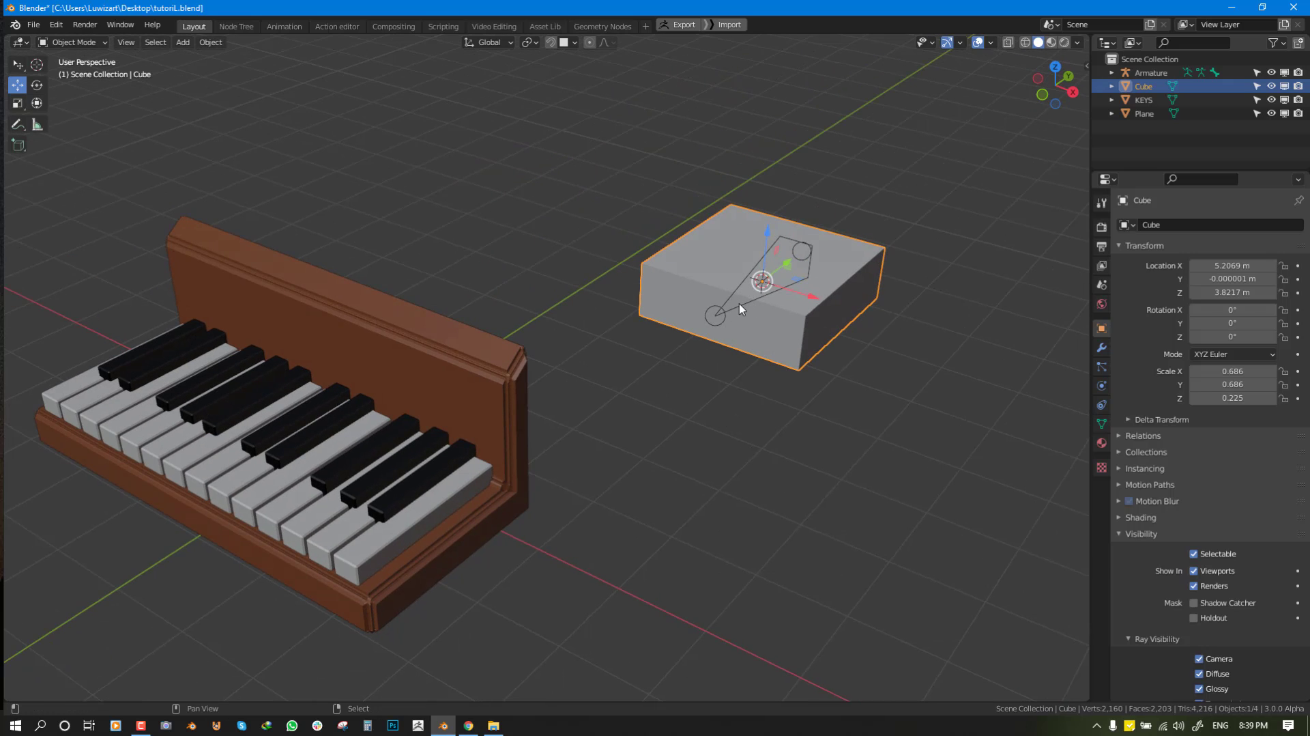
shift+click(748, 302)
key(ctrl+Tab)
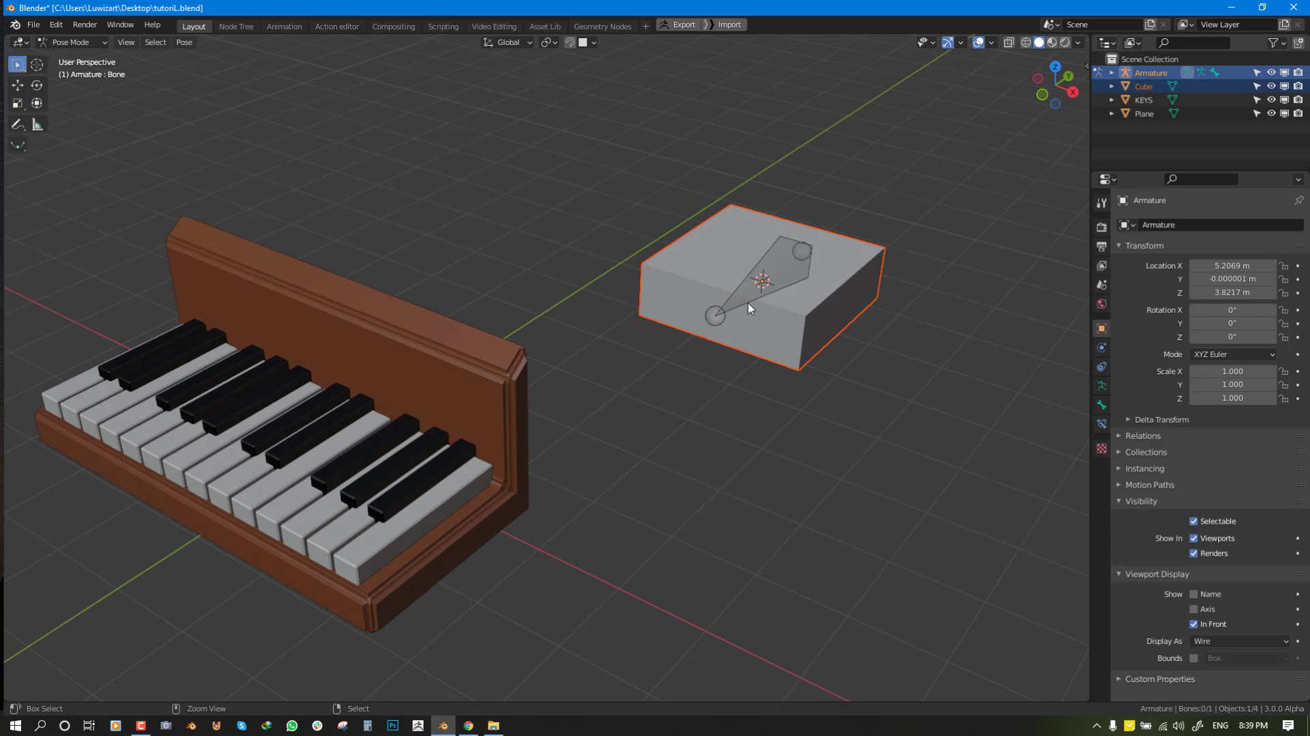
click(748, 301)
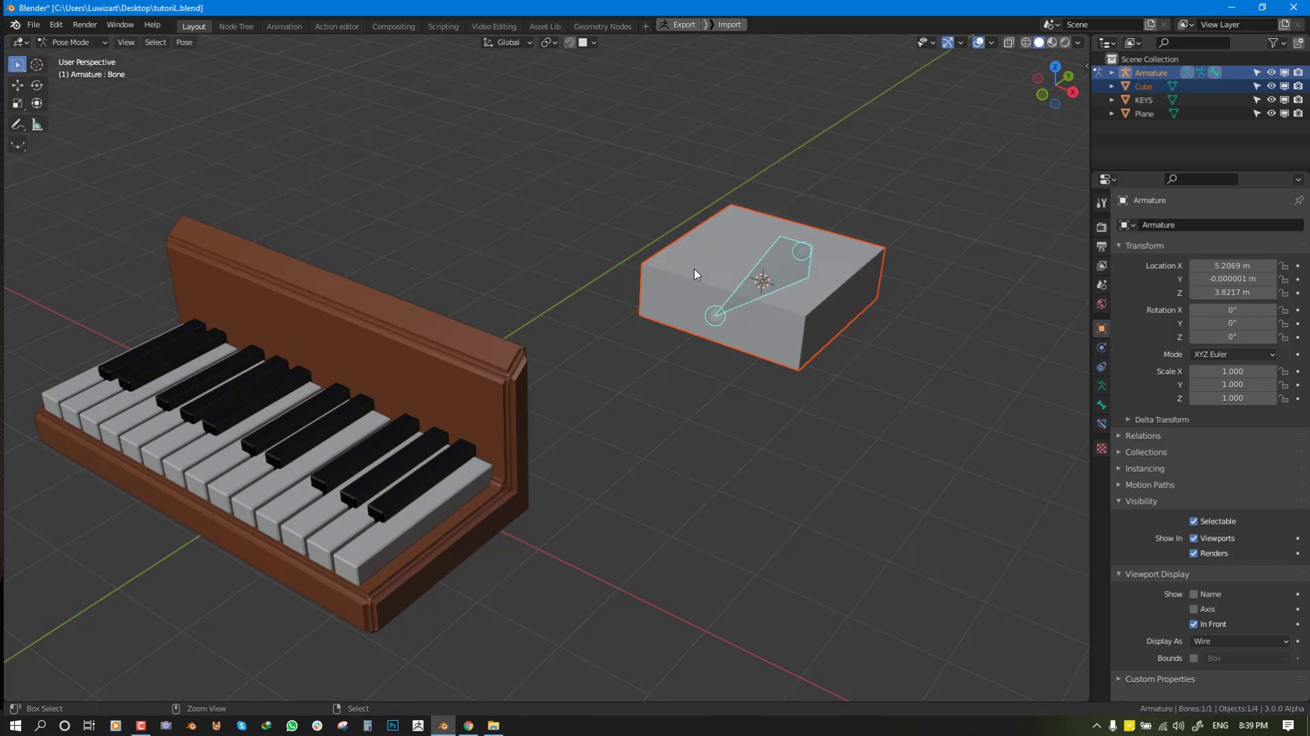
key(ctrl+p)
key(ctrl+Tab)
scroll(782, 268, down, 1)
Clear the selection and select the keyboard's KEYS object.
middle_drag(780, 269, 773, 274)
shift+middle_drag(339, 450, 784, 318)
key(alt+a)
click(419, 410)
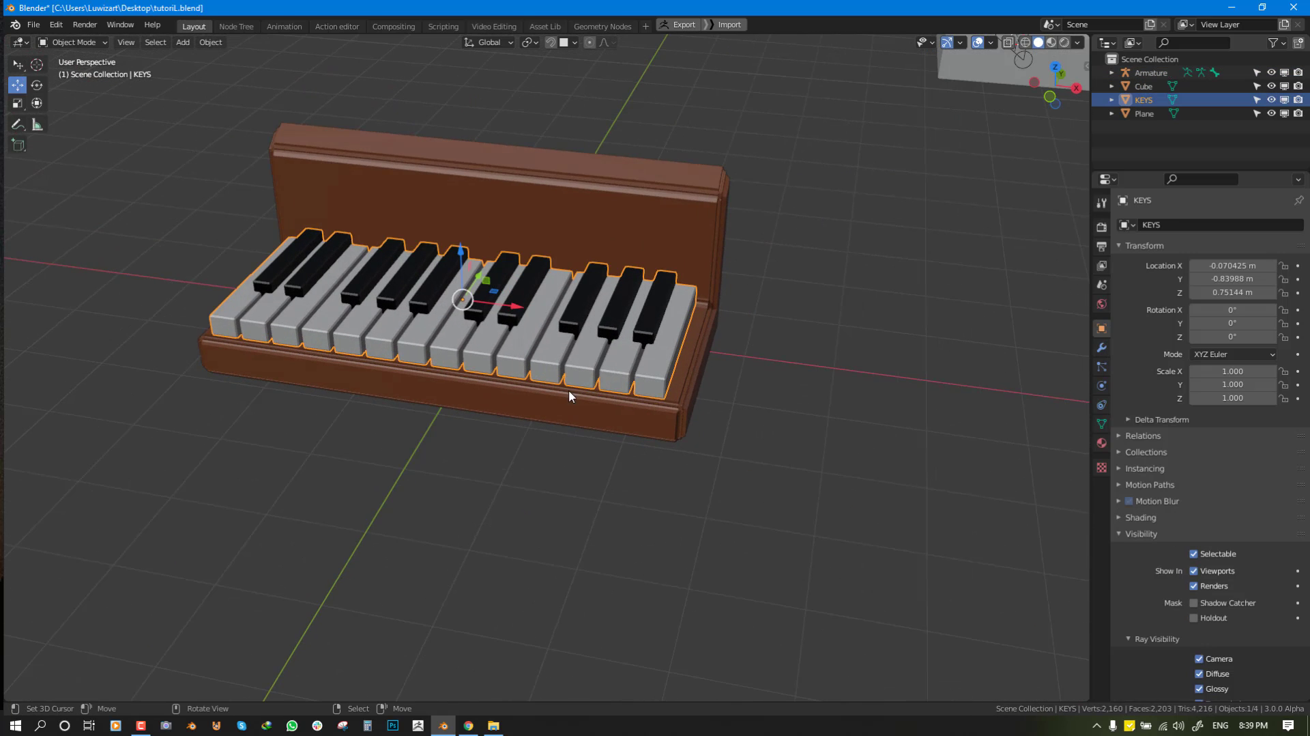
Turn on the Shortcut VUr on-screen key display for the 3D viewport.
middle_drag(662, 343, 622, 347)
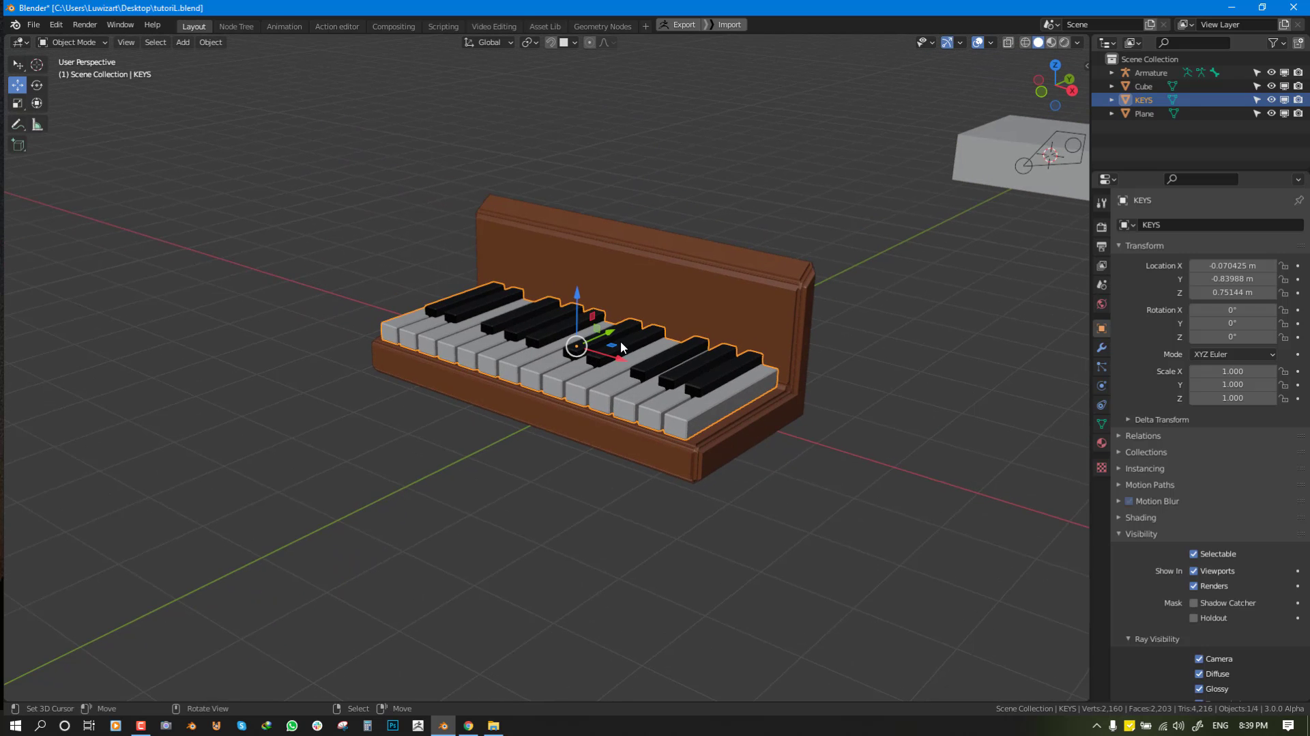
shift+middle_drag(964, 233, 676, 303)
scroll(761, 240, up, 1)
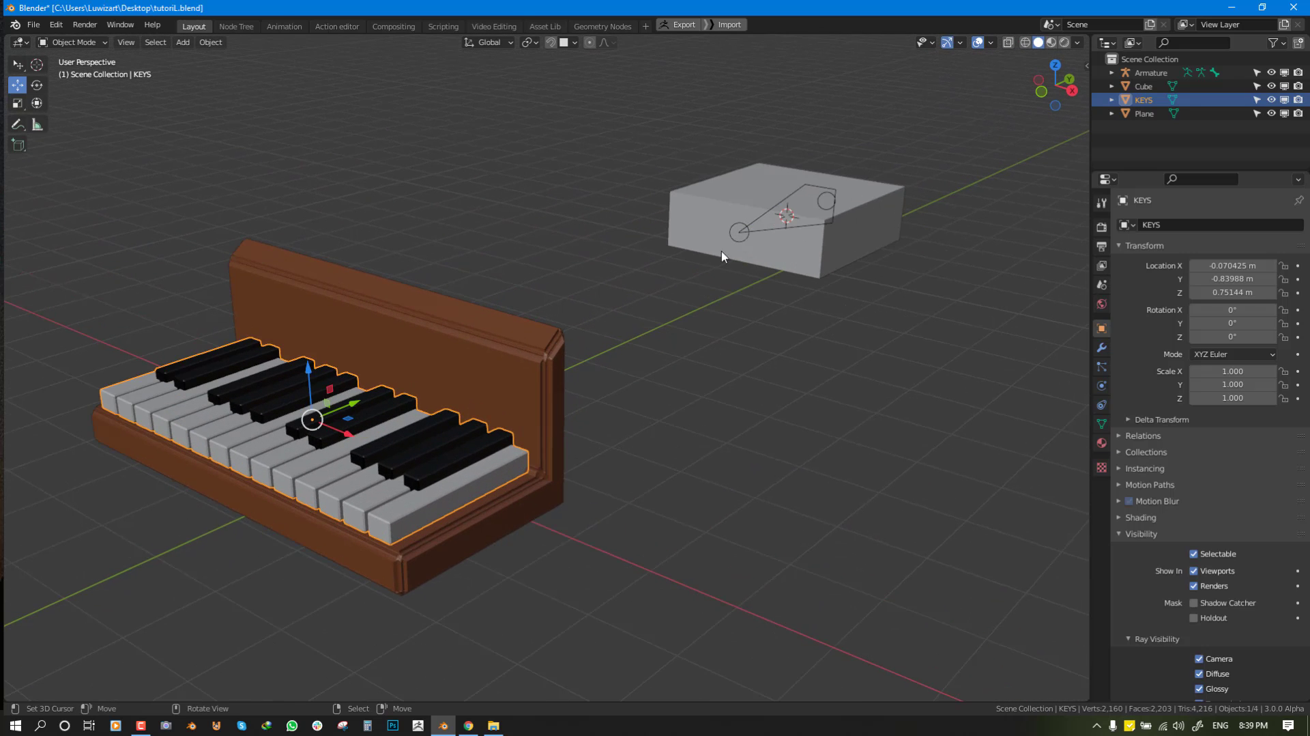
shift+middle_drag(764, 282, 672, 336)
key(n)
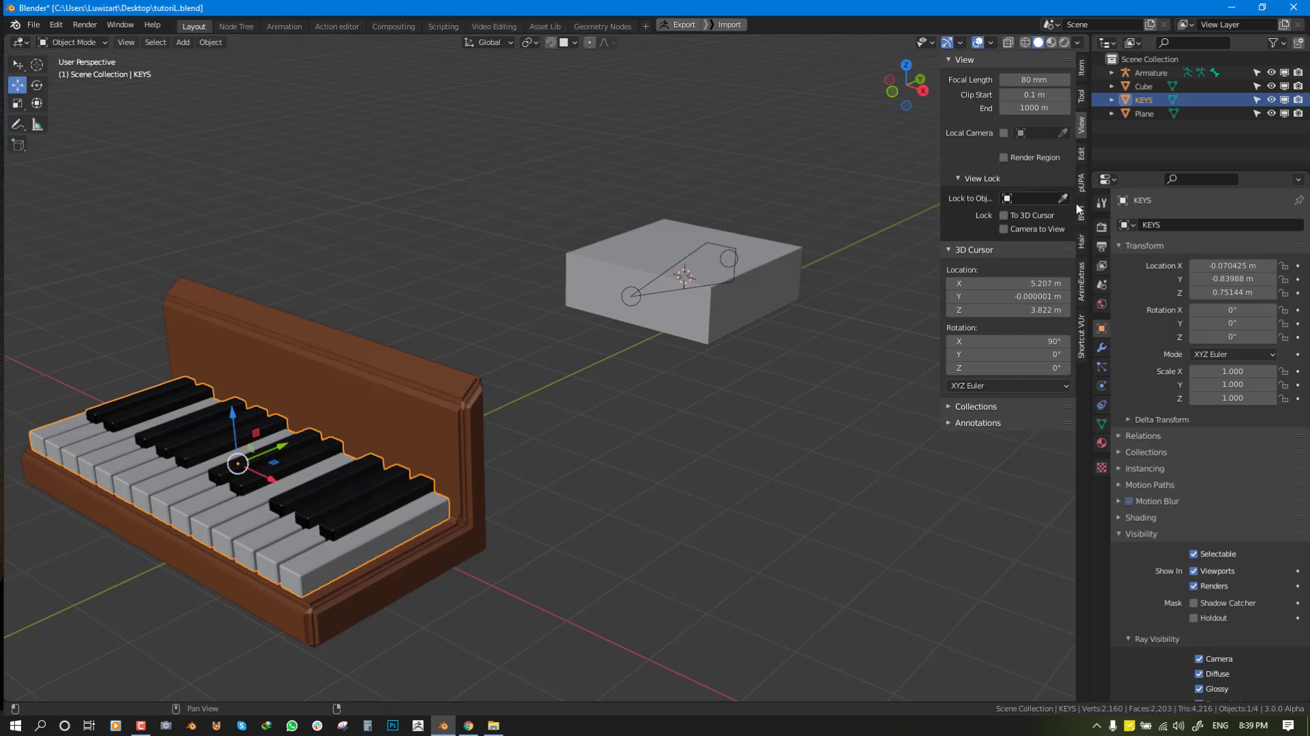
click(1082, 316)
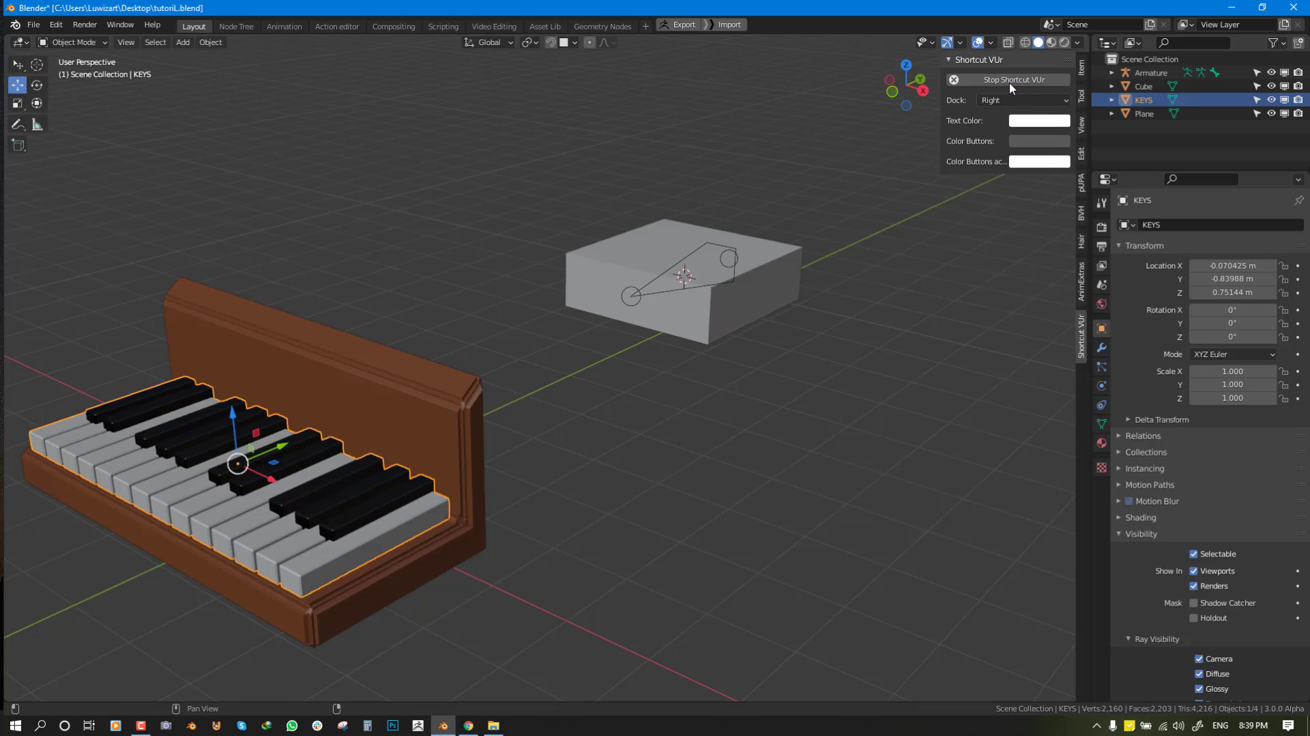
click(1013, 80)
Select the cube with the armature as active and parent it using Armature Deform With Empty Groups.
middle_drag(724, 273, 696, 239)
right_click(682, 278)
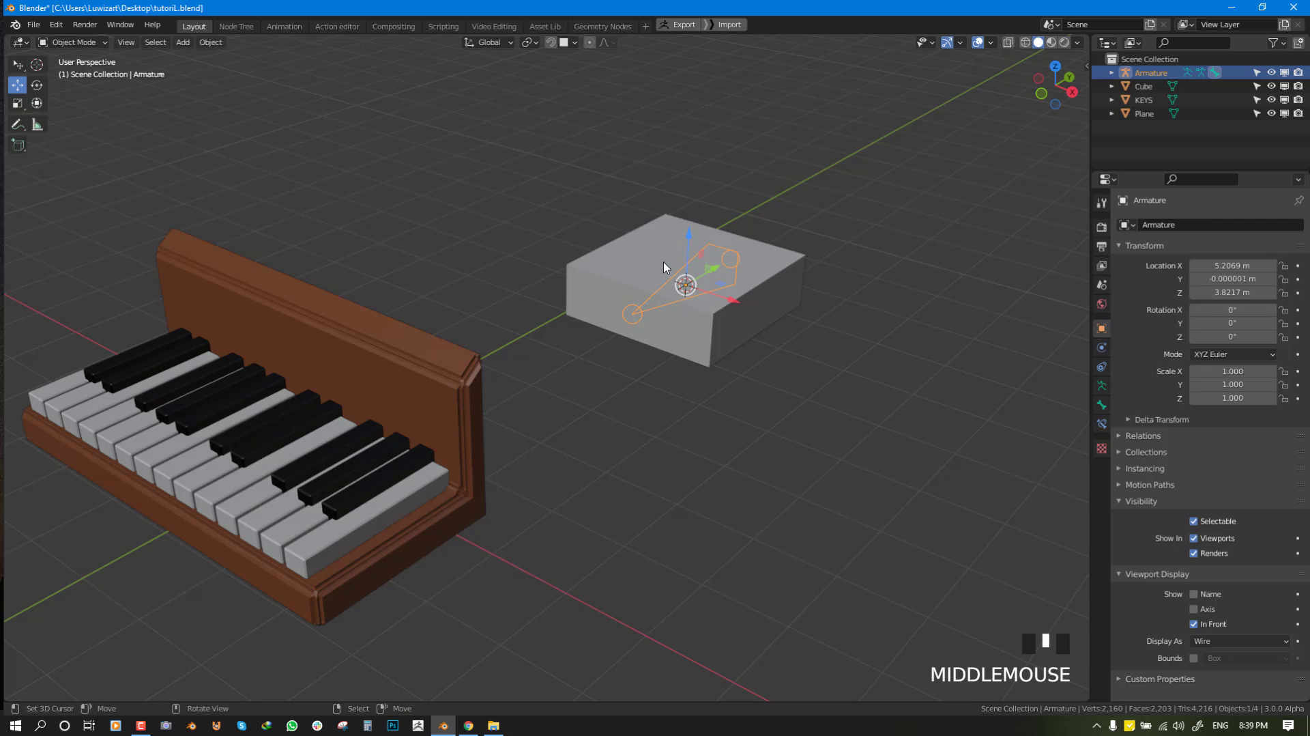
right_click(661, 281)
shift+right_click(640, 316)
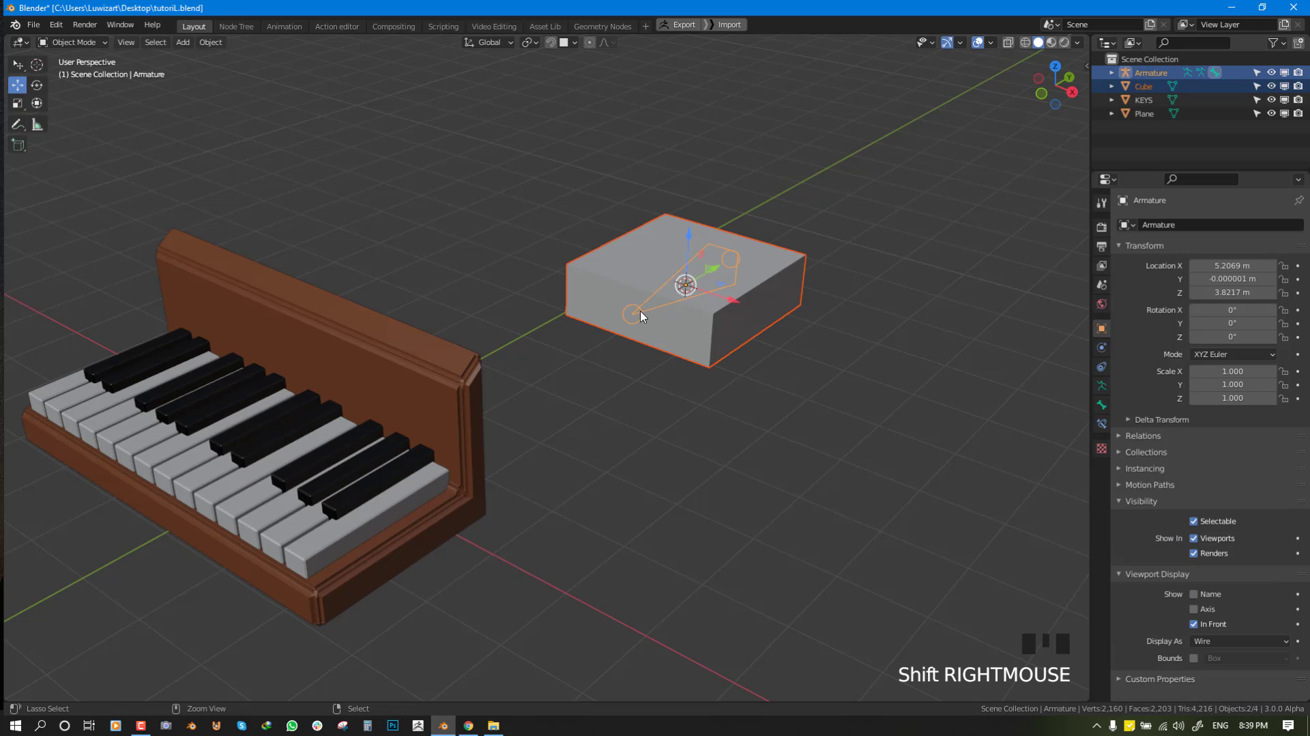
key(ctrl+p)
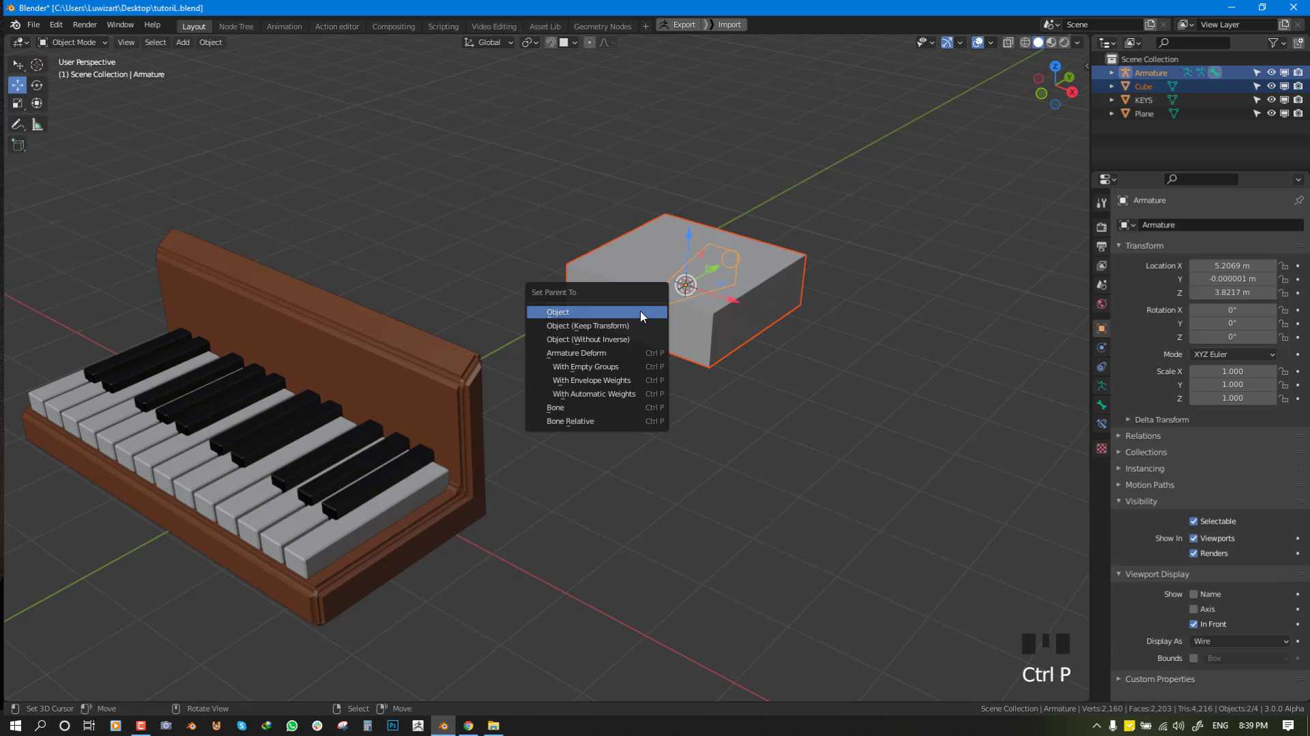
click(617, 367)
middle_drag(754, 301, 733, 303)
Select the cube alone and inspect its Armature modifier.
key(alt+a)
right_click(678, 344)
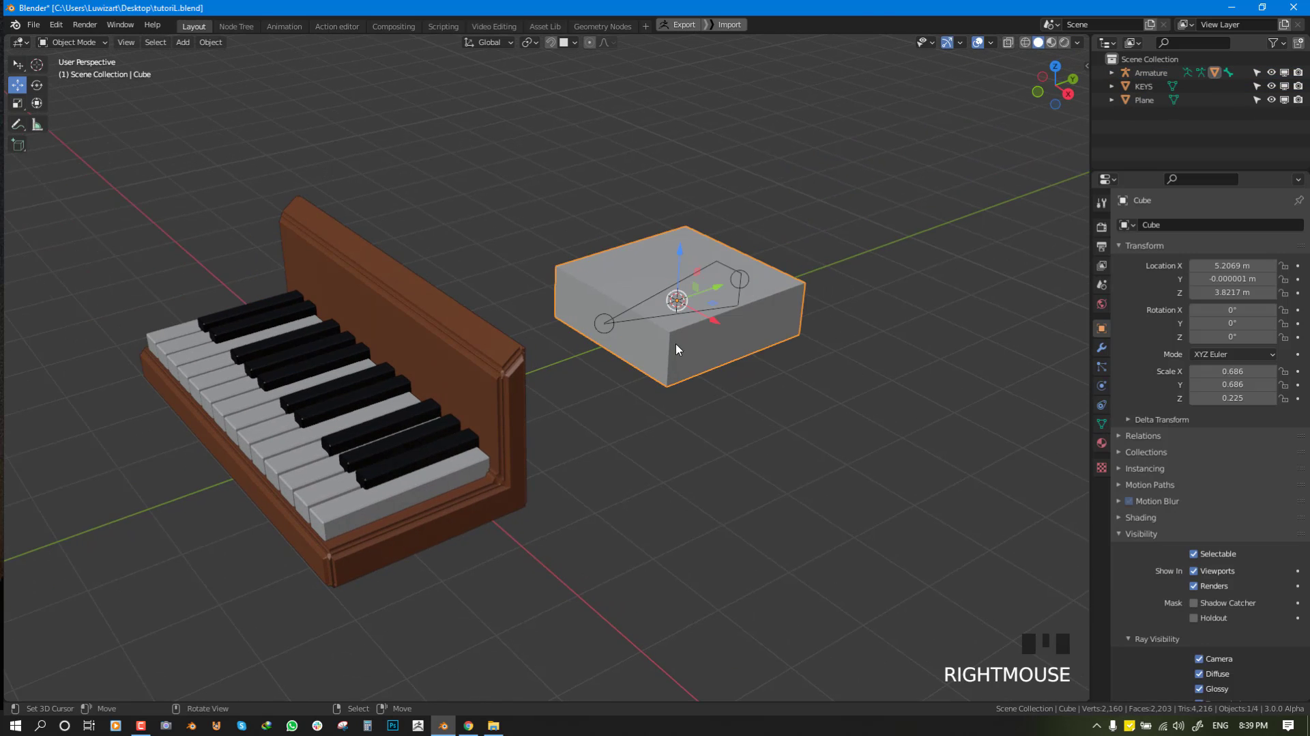
click(1101, 347)
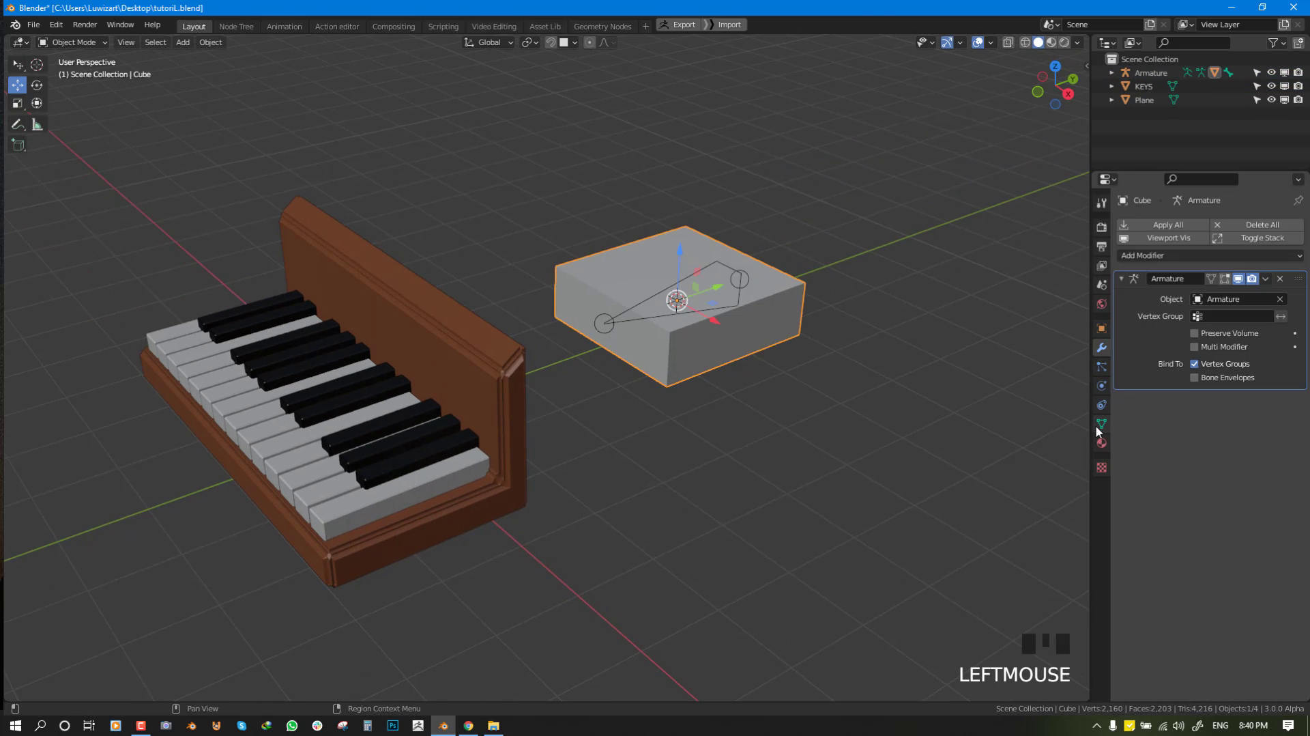
middle_drag(804, 295, 748, 292)
scroll(730, 290, up, 2)
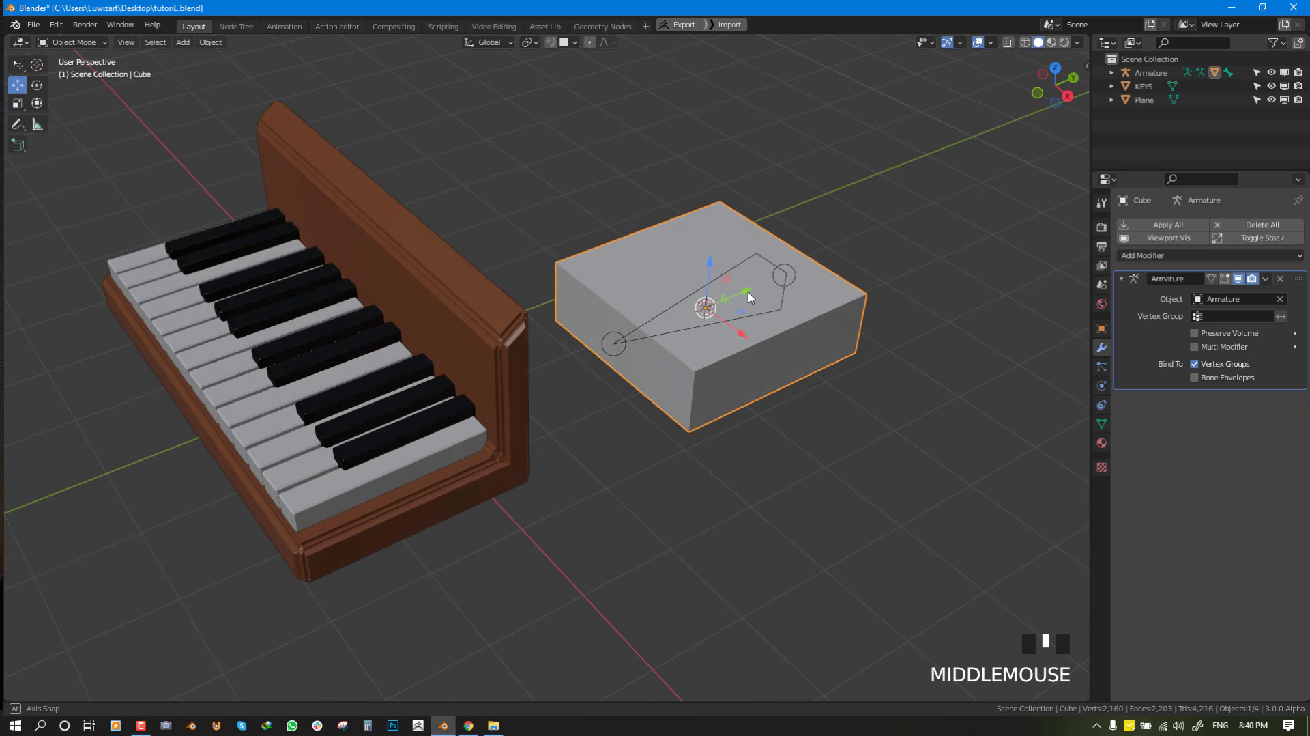
Select the armature together with the cube as active object and switch the cube to Weight Paint mode.
key(alt+a)
right_click(643, 330)
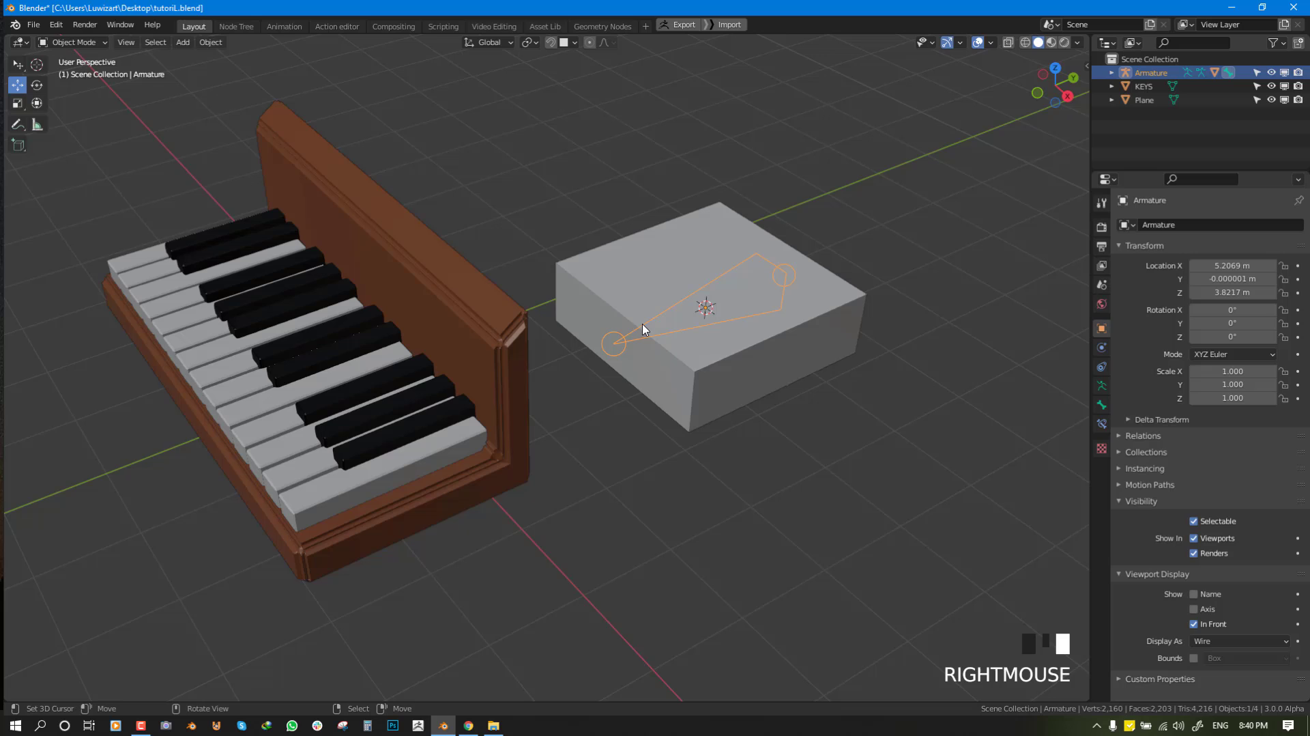
shift+right_click(652, 287)
shift+middle_click(645, 283)
click(80, 42)
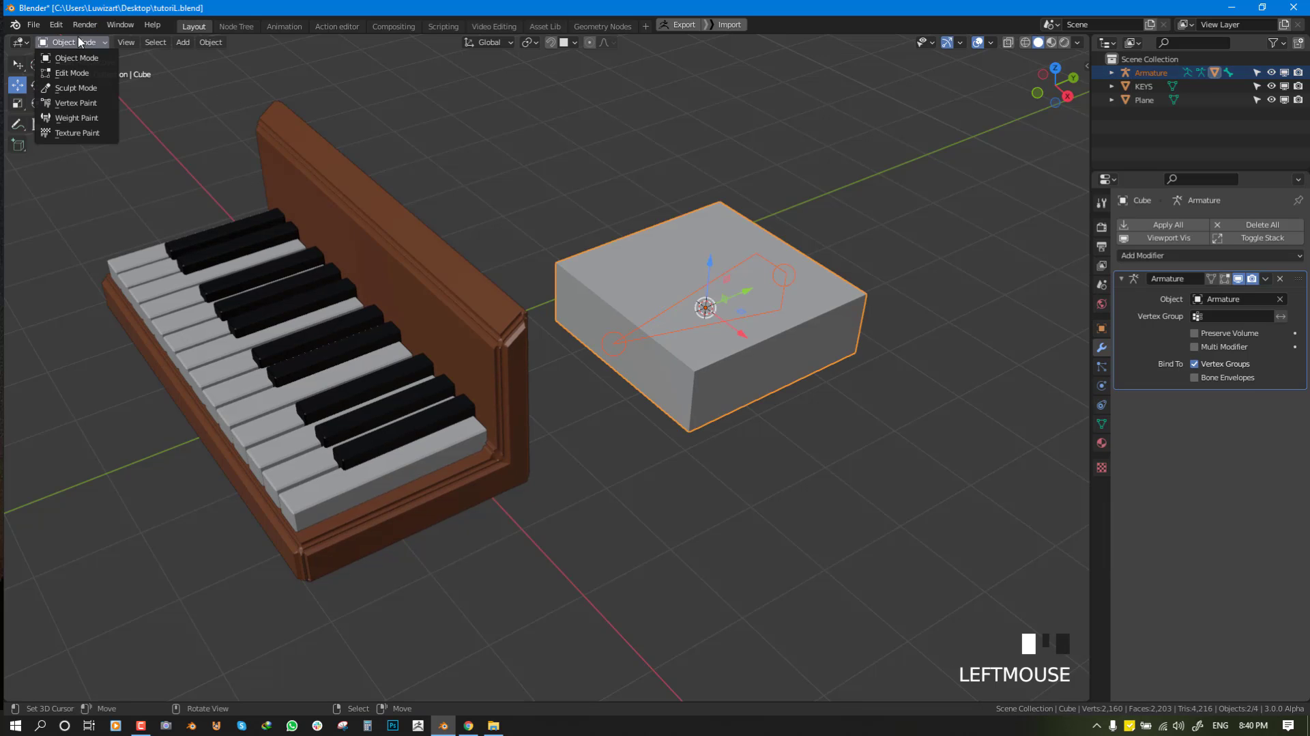
click(76, 118)
Paint the bone's weight onto the cube's nearest vertical corner edge.
middle_drag(863, 368, 880, 369)
right_click(727, 281)
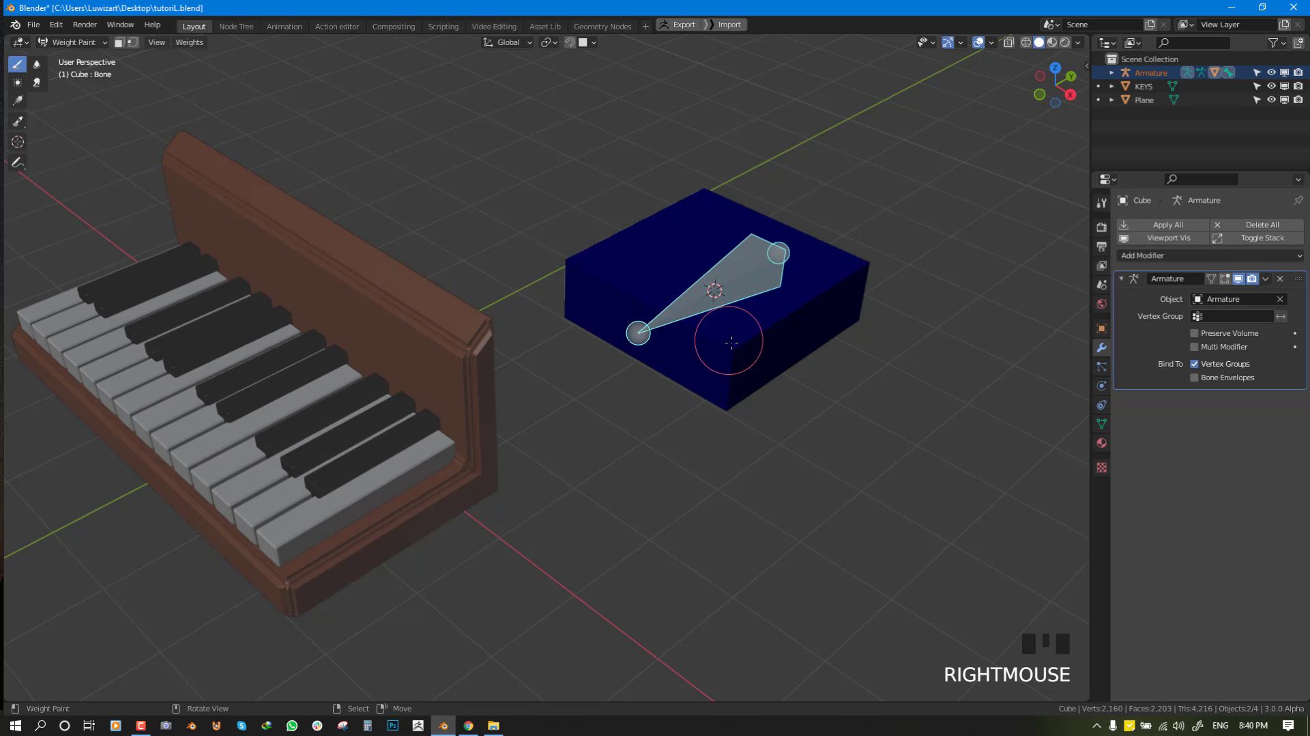
drag(717, 338, 727, 352)
drag(726, 407, 750, 362)
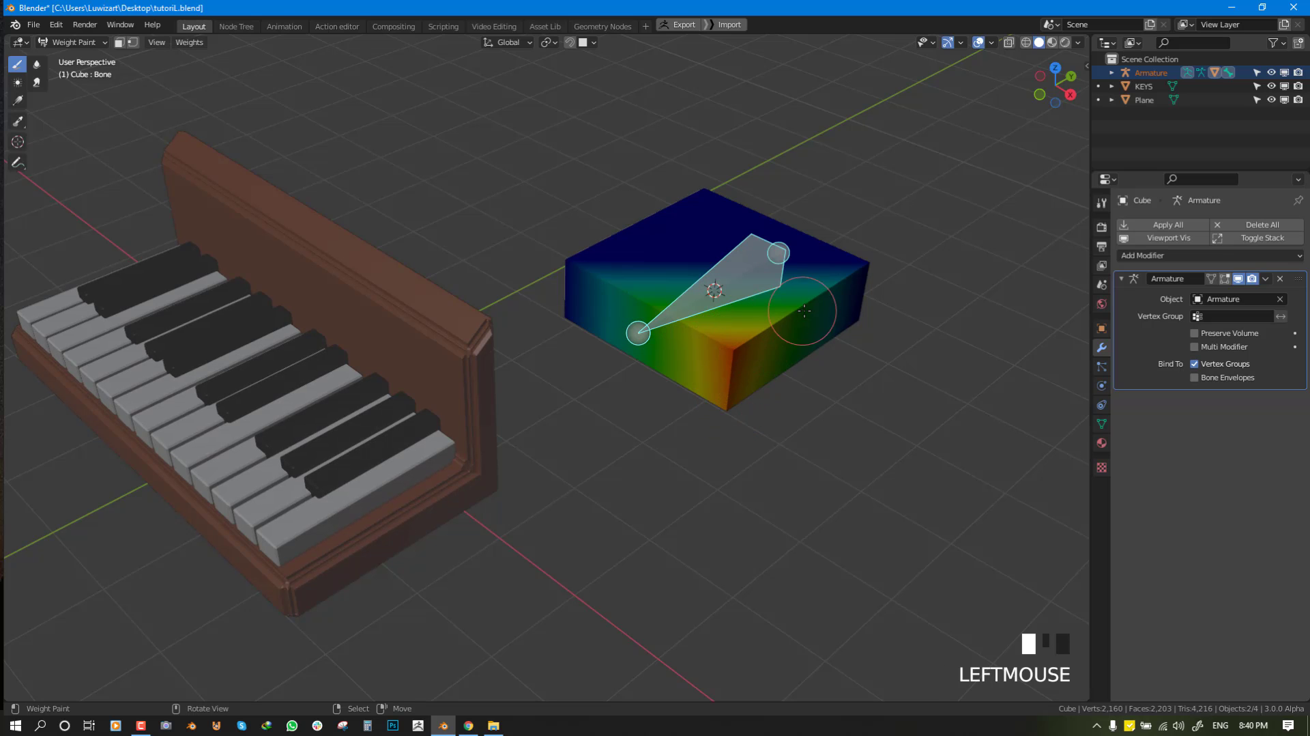
middle_drag(805, 311, 800, 290)
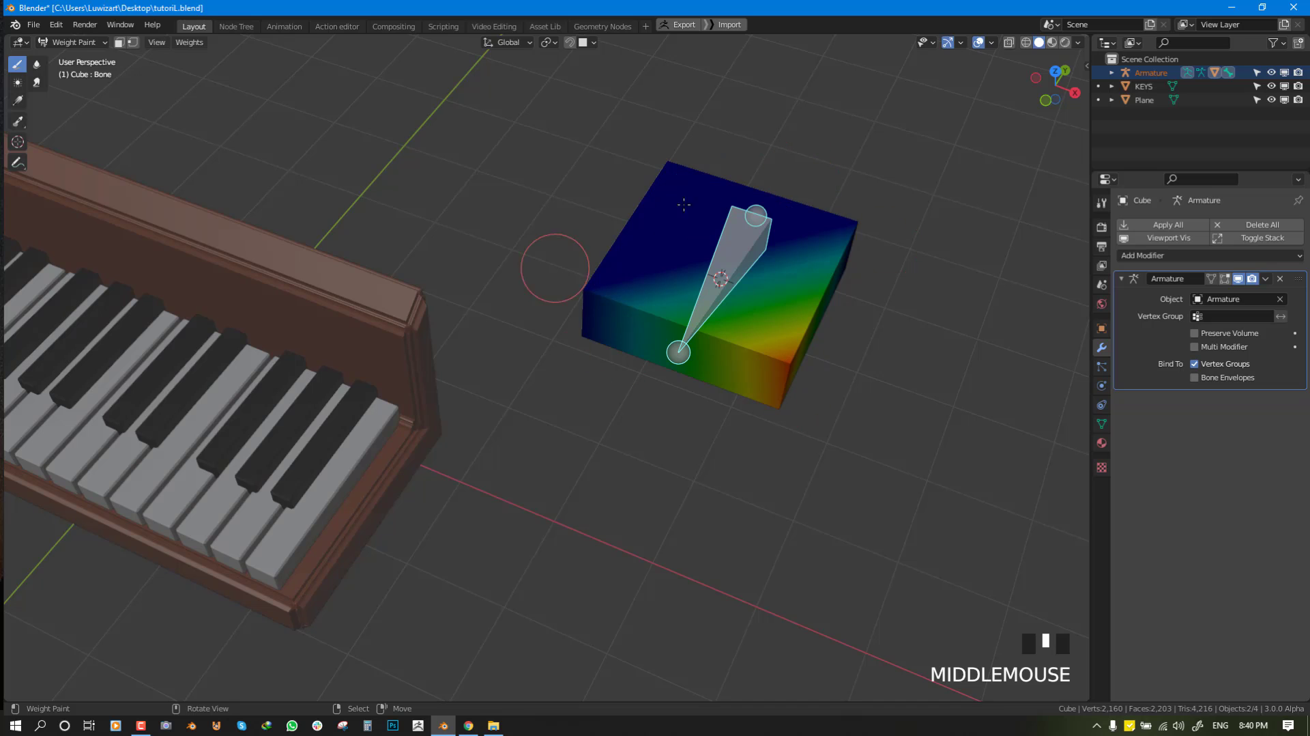
Assign all of the cube's vertices to the Bone vertex group with weight 1.000, and return to Weight Paint mode.
key(Tab)
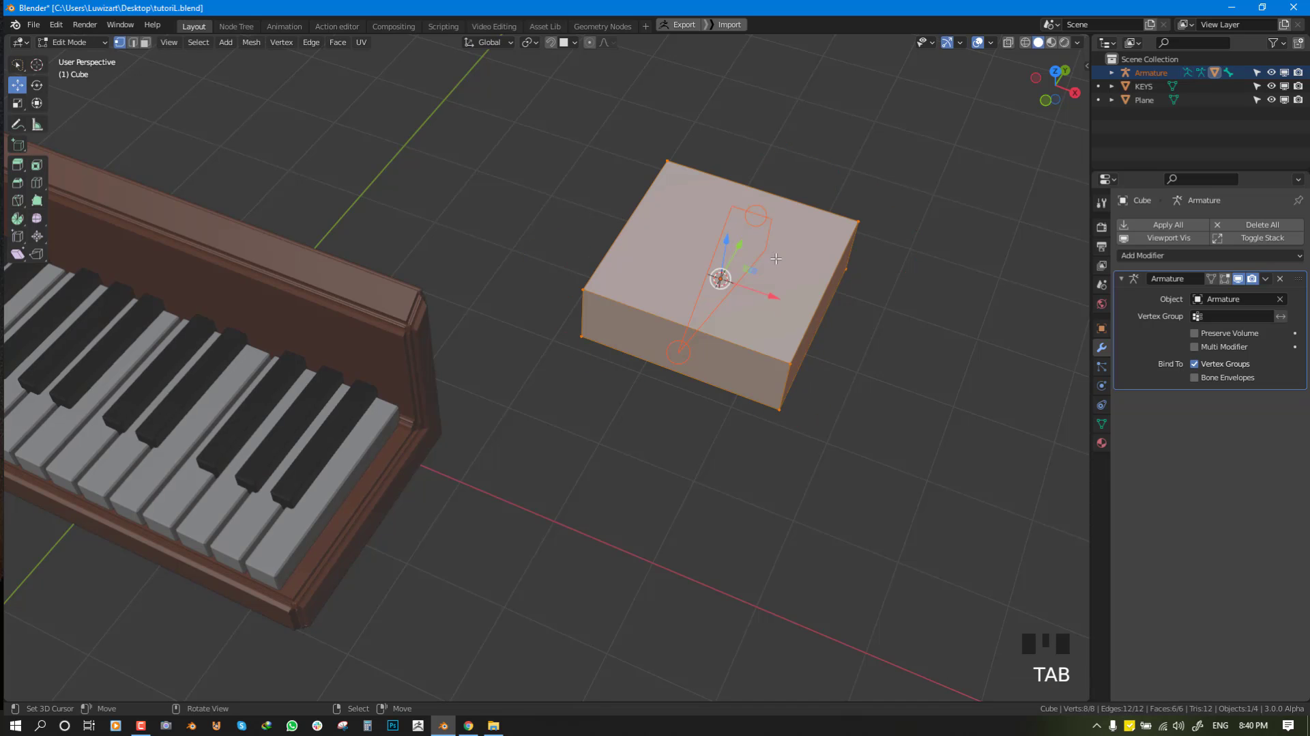
middle_drag(776, 258, 696, 205)
click(1102, 424)
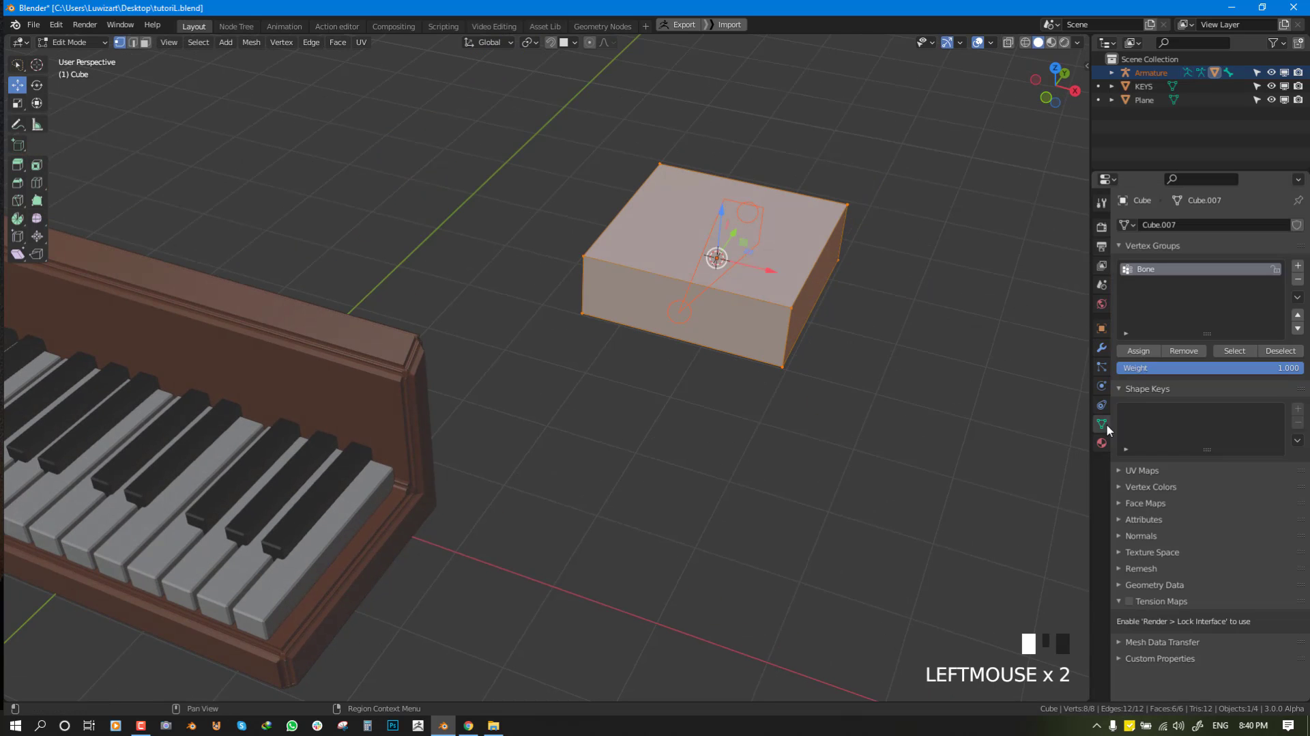
key(Tab)
right_click(732, 248)
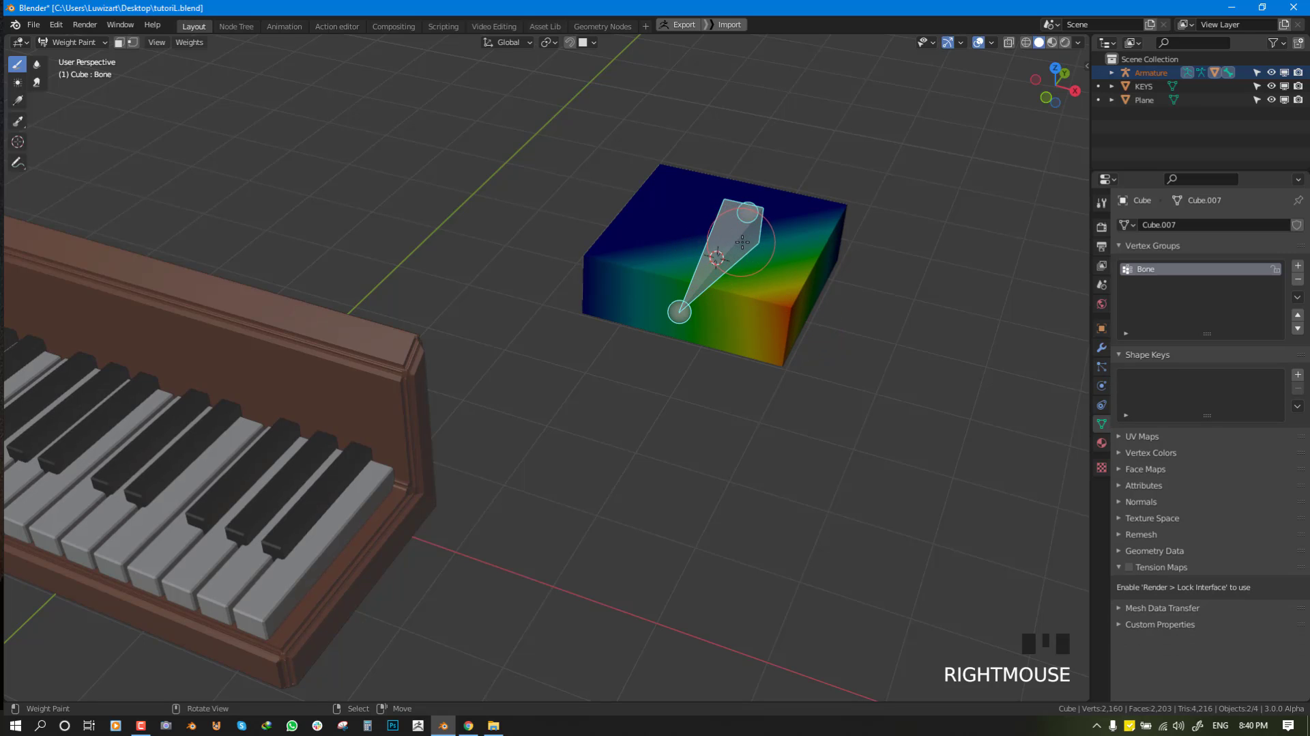
key(Tab)
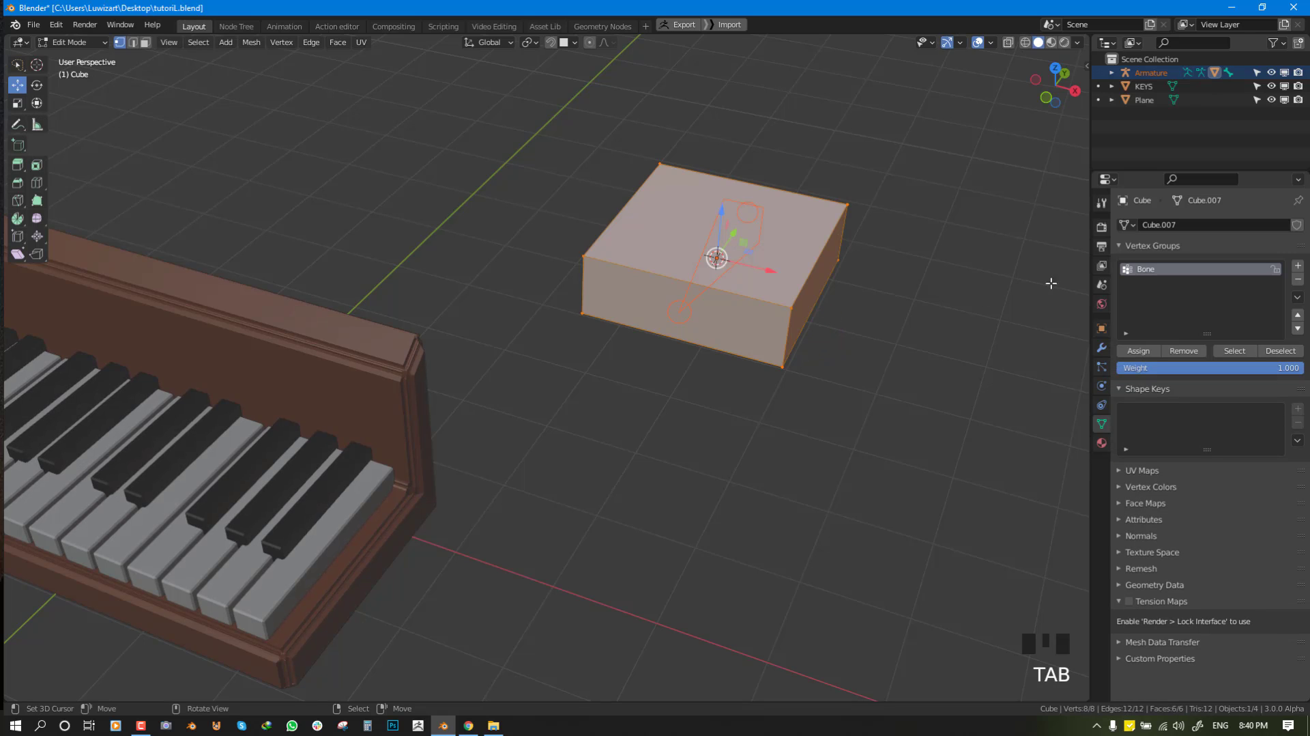
triple_click(1143, 352)
key(Tab)
Test whether the fully weighted cube follows the bone by moving it, and cancel the move.
right_click(720, 258)
middle_drag(752, 265, 709, 260)
key(g)
right_click(765, 229)
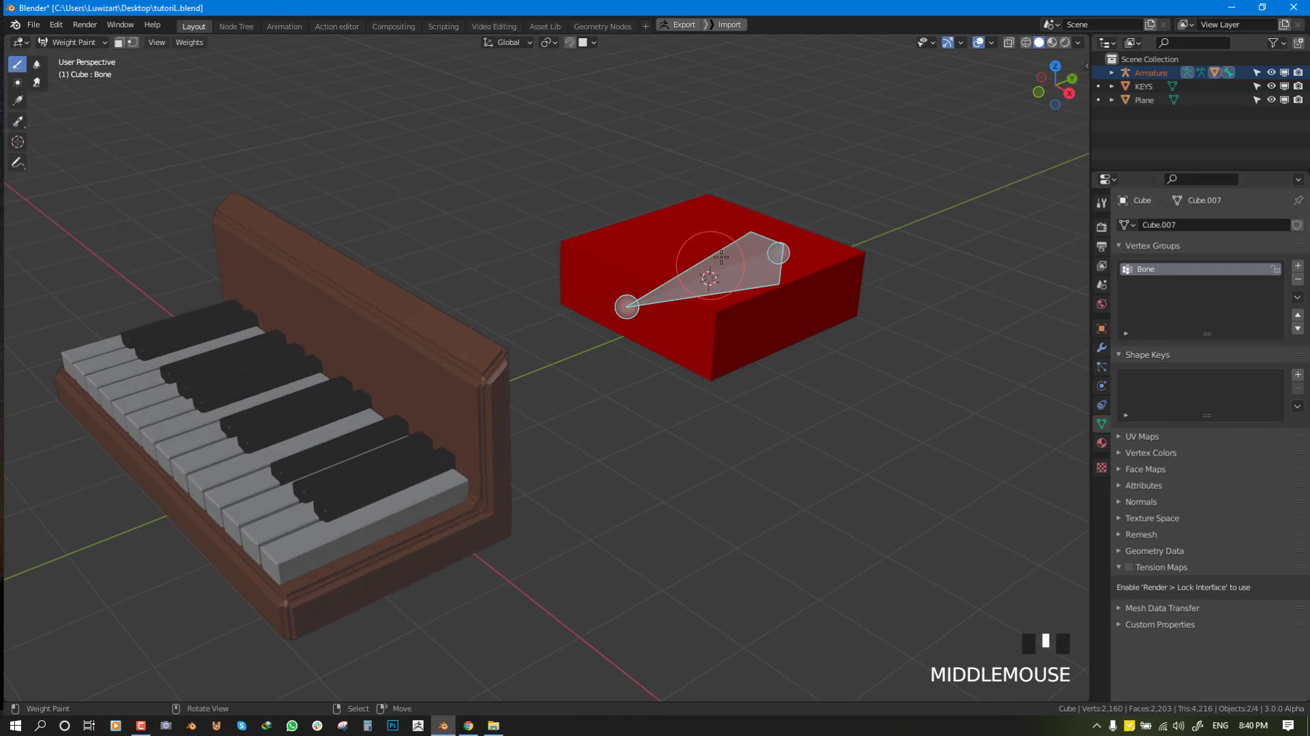
Return to Object Mode, select only the armature, and pick its bone in Pose Mode from the right view.
key(ctrl+Tab)
click(621, 253)
key(alt+a)
right_click(642, 309)
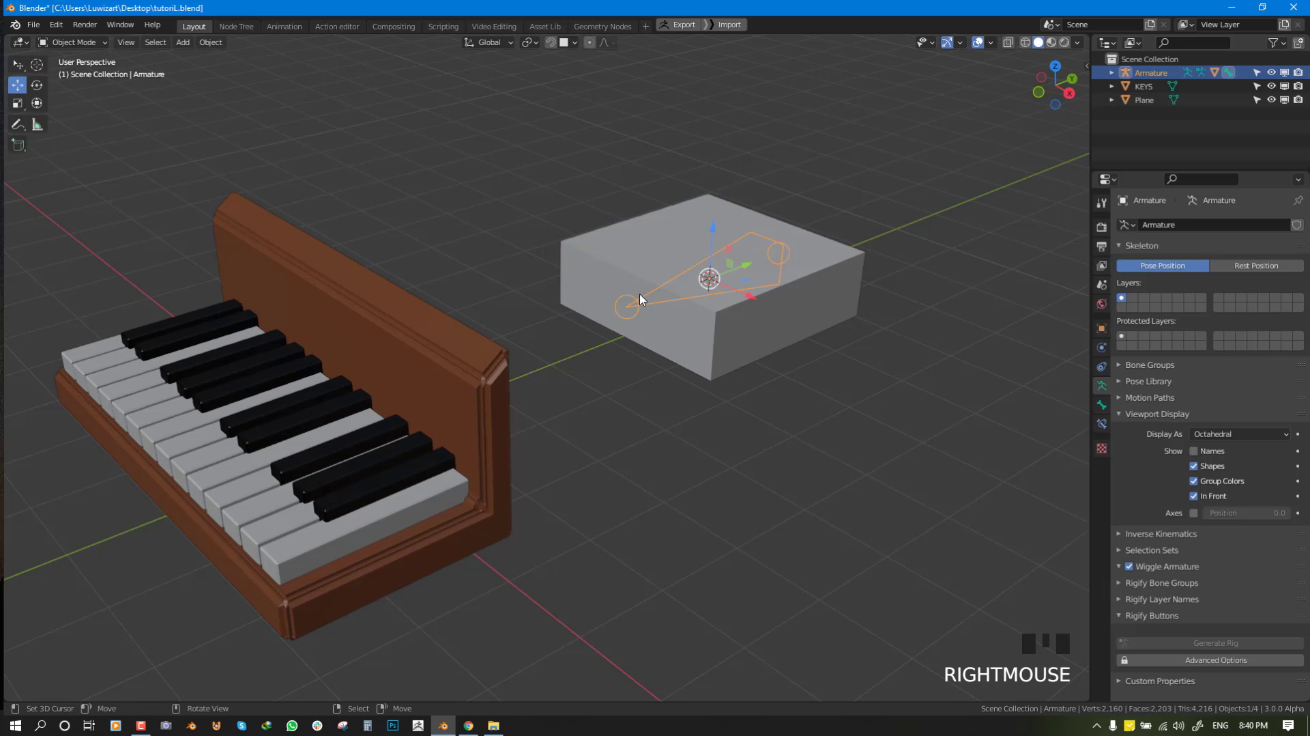
middle_drag(642, 308, 617, 298)
key(KP_3)
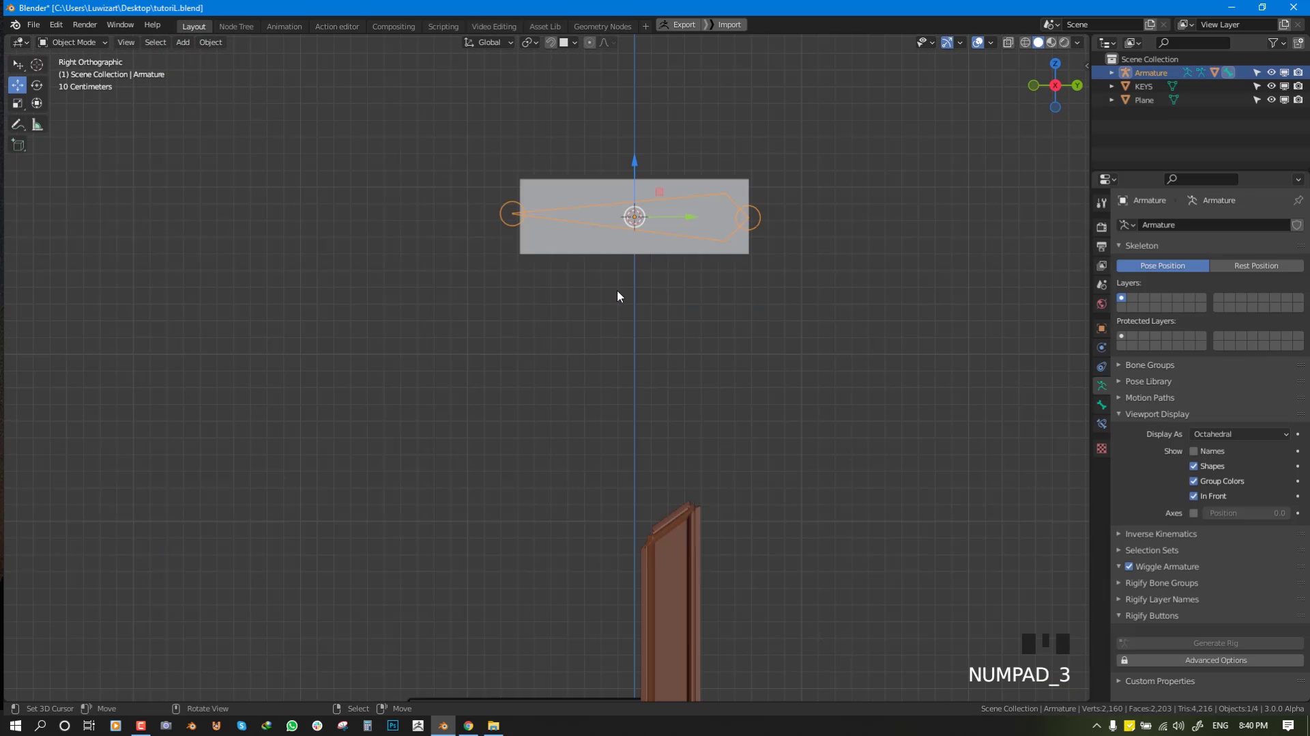
key(ctrl+Tab)
right_click(561, 222)
Test how the cube follows the bone by rotating and moving it from the side, cancelling each transform.
key(r)
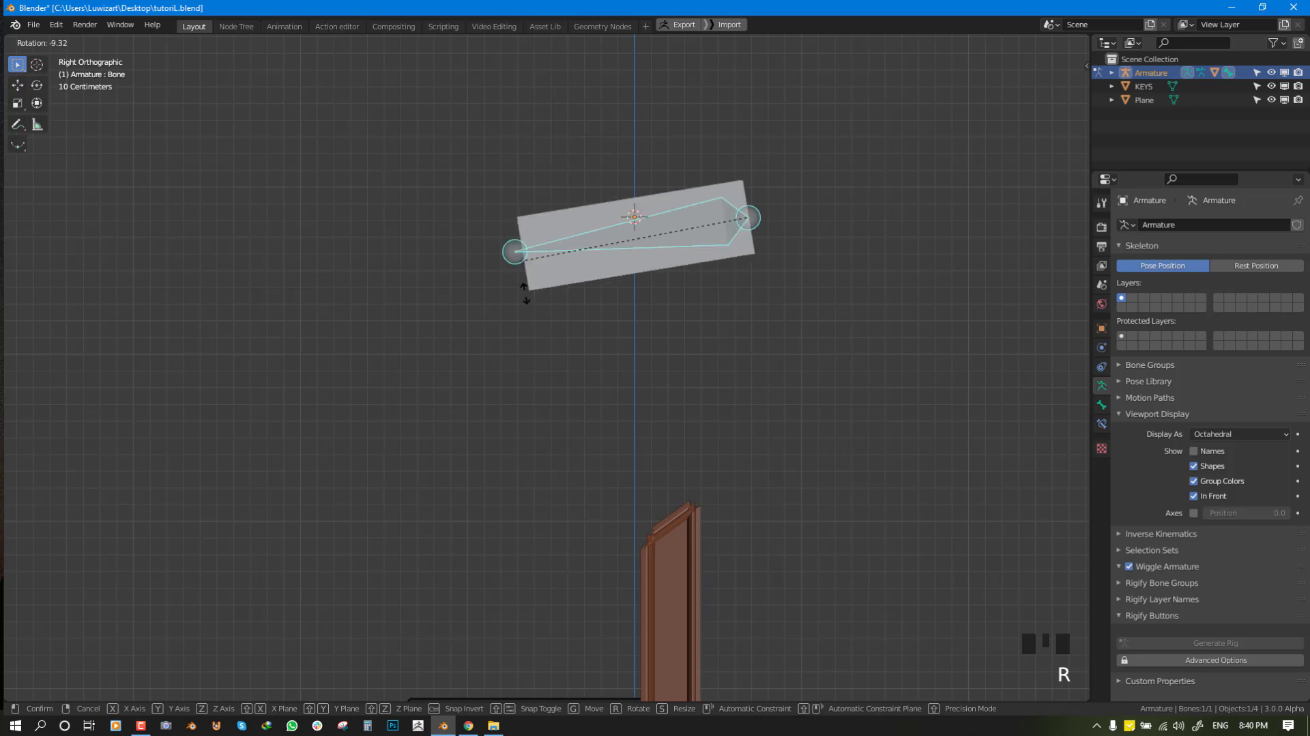
right_click(585, 198)
middle_drag(585, 199, 601, 220)
key(r)
right_click(614, 216)
scroll(609, 221, up, 2)
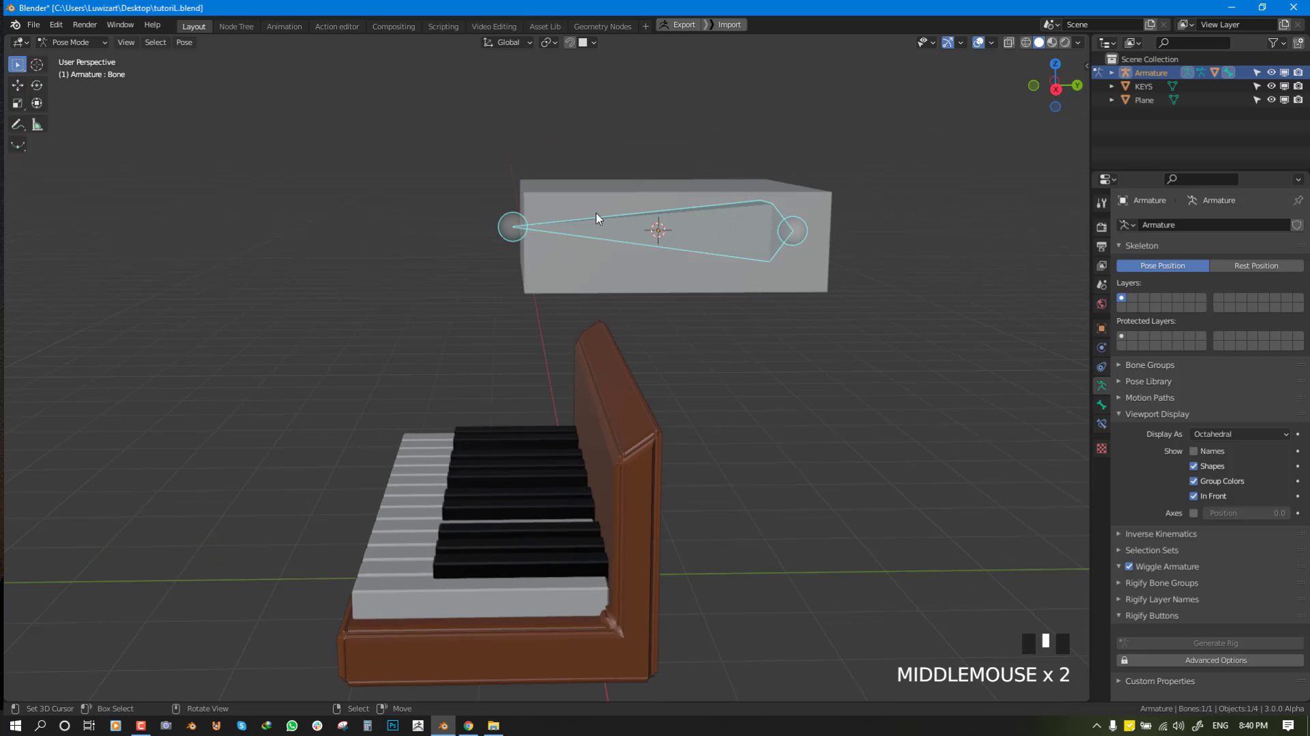
scroll(572, 207, down, 1)
key(KP_2)
key(KP_3)
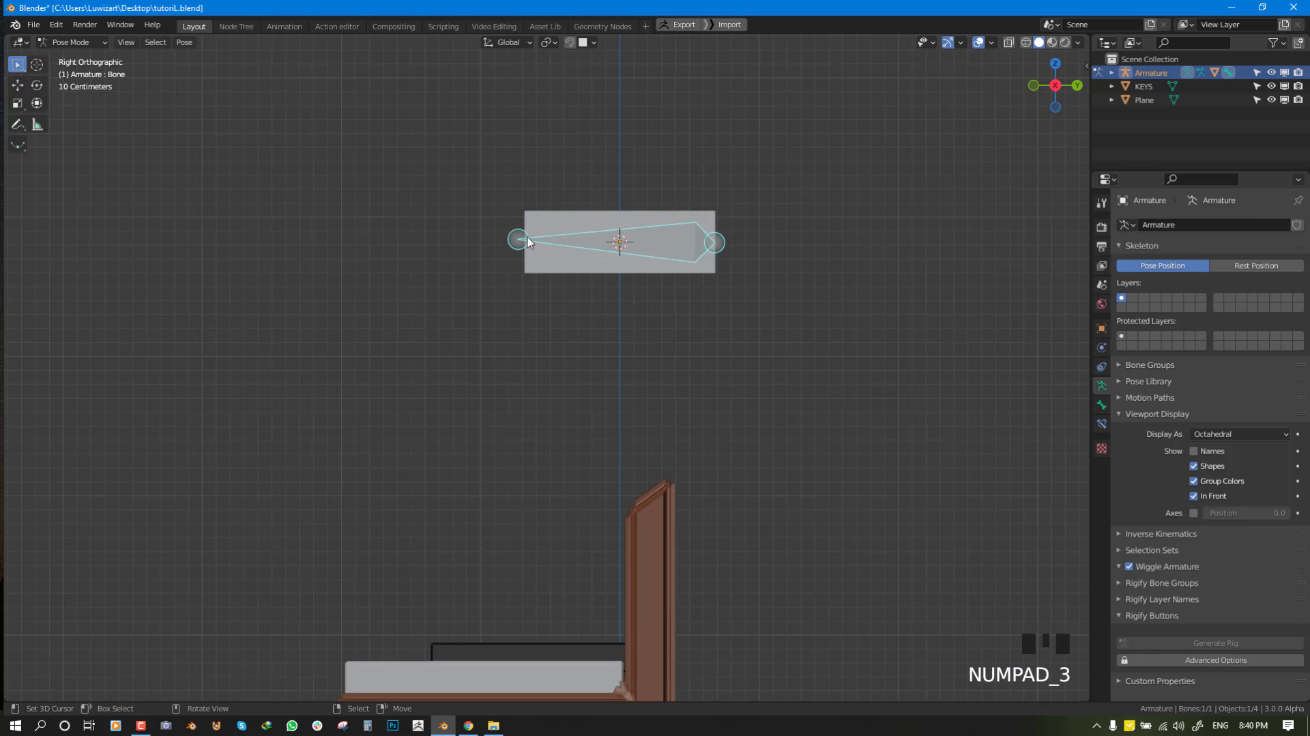
scroll(524, 224, up, 1)
key(g)
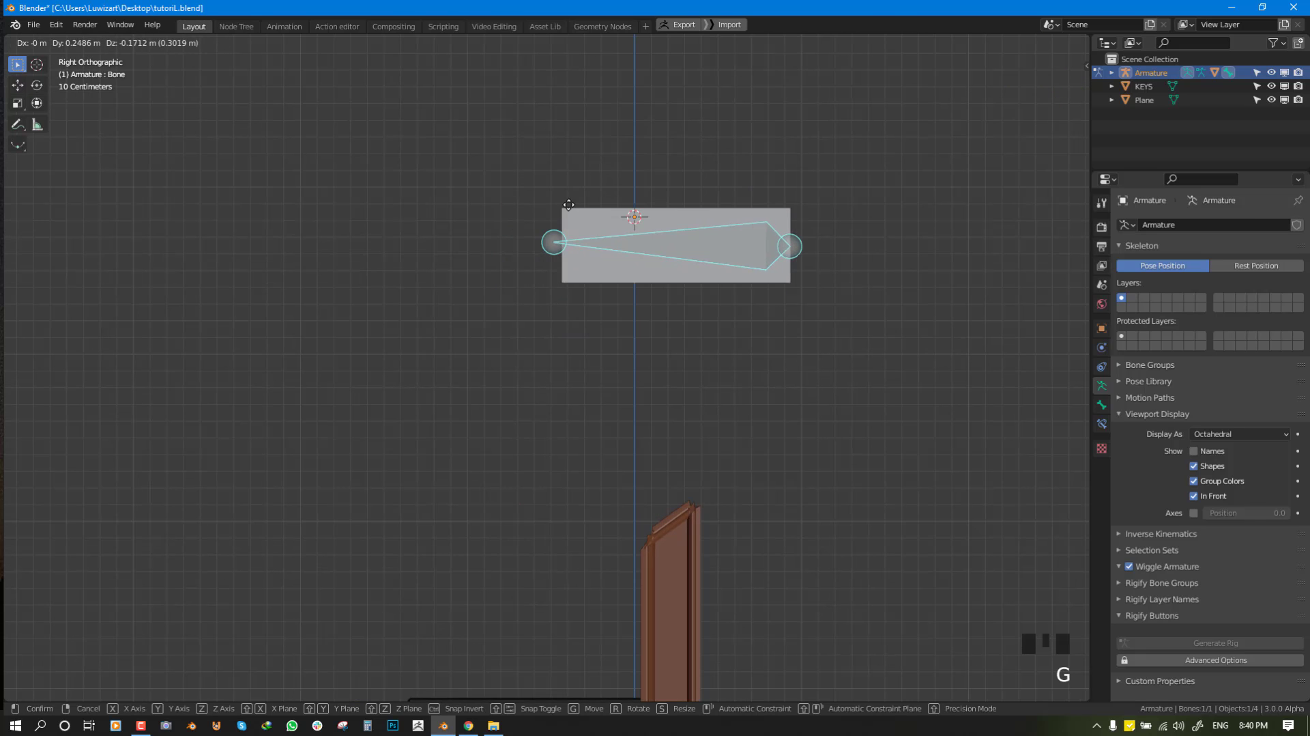
right_click(527, 229)
In Edit Mode, extrude a new bone straight up from the existing bone's tip at the cube's front edge.
key(Tab)
right_click(515, 212)
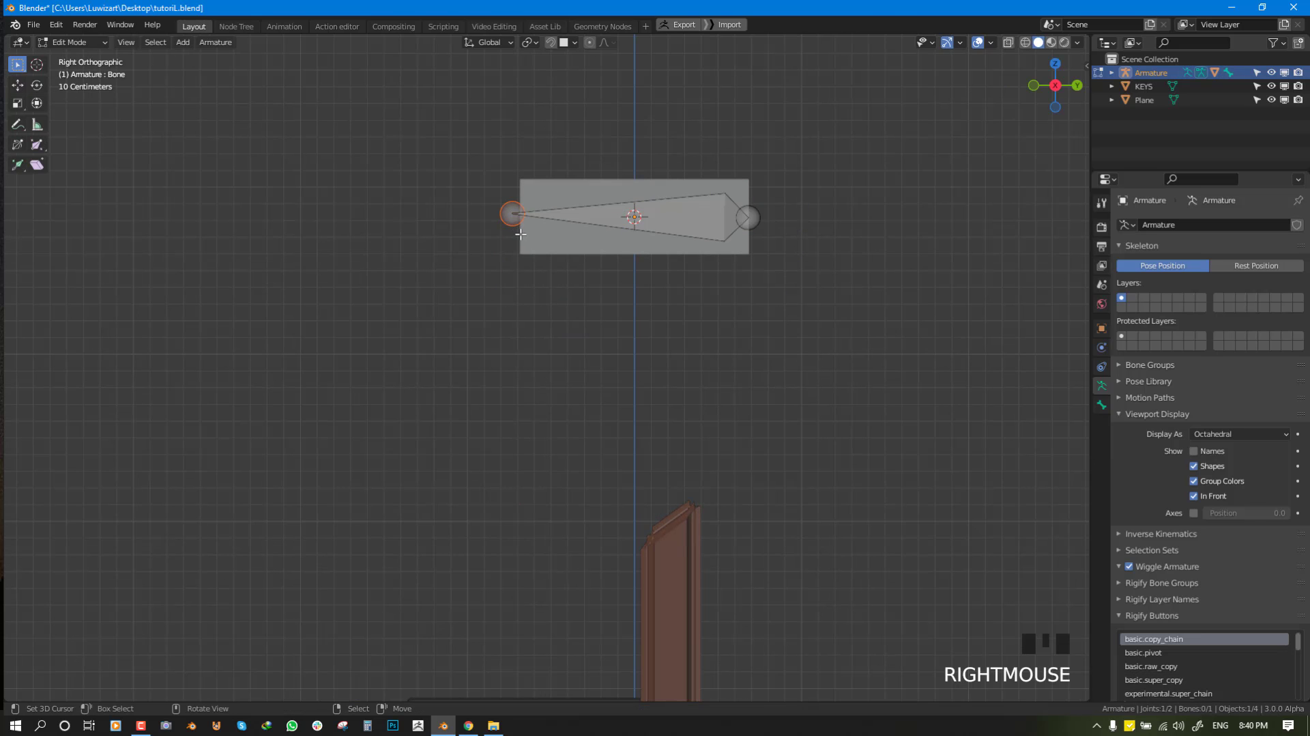
key(e)
click(513, 176)
Clear the new upright bone's parent and return the armature to Pose Mode.
right_click(513, 177)
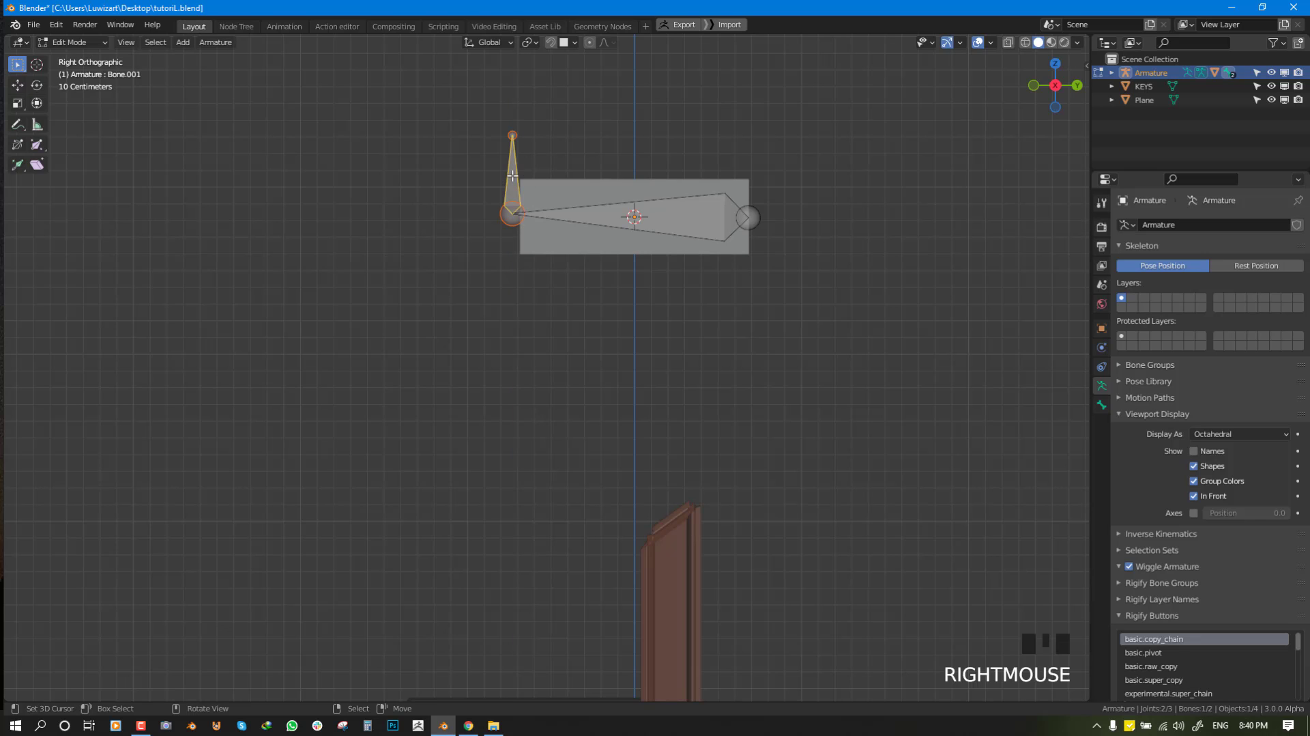
middle_drag(513, 176, 521, 186)
key(alt+p)
click(521, 186)
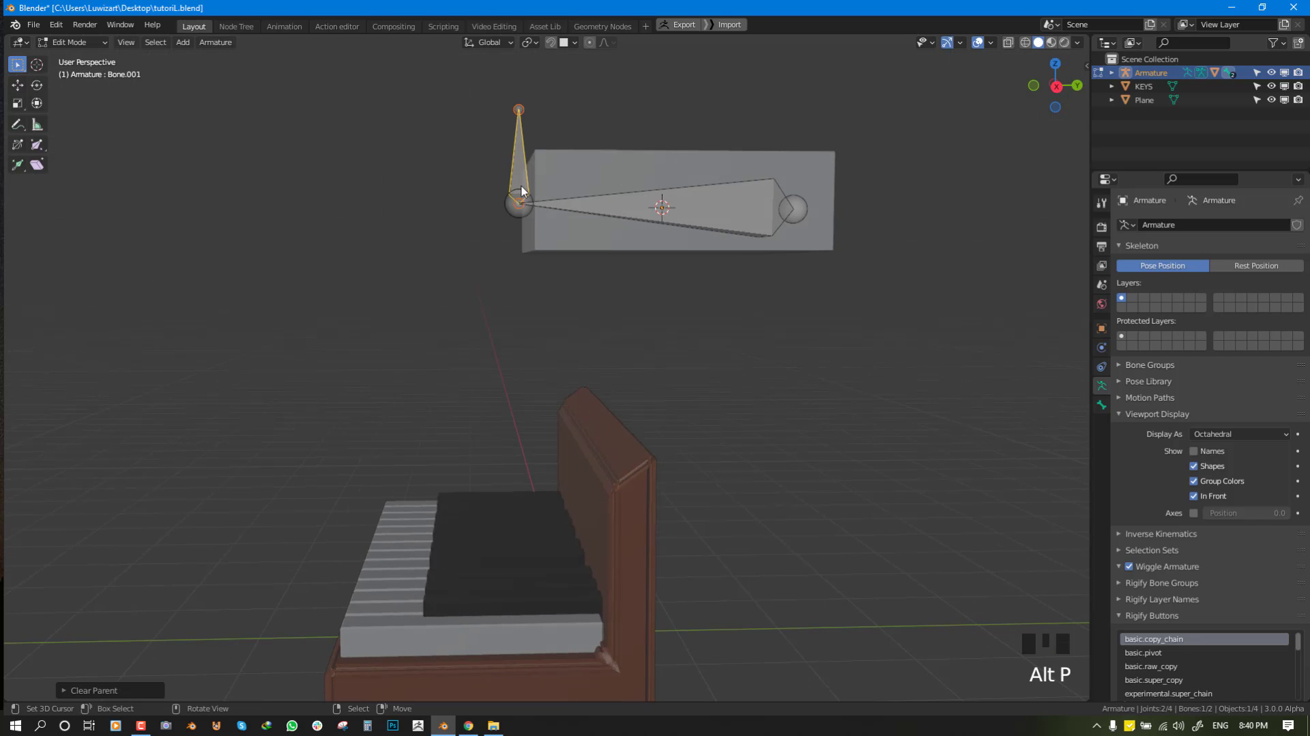
right_click(521, 185)
key(Tab)
Add an IK constraint to the horizontal bone targeting the upright bone, and set its Chain Length to 1.
middle_drag(524, 146, 580, 198)
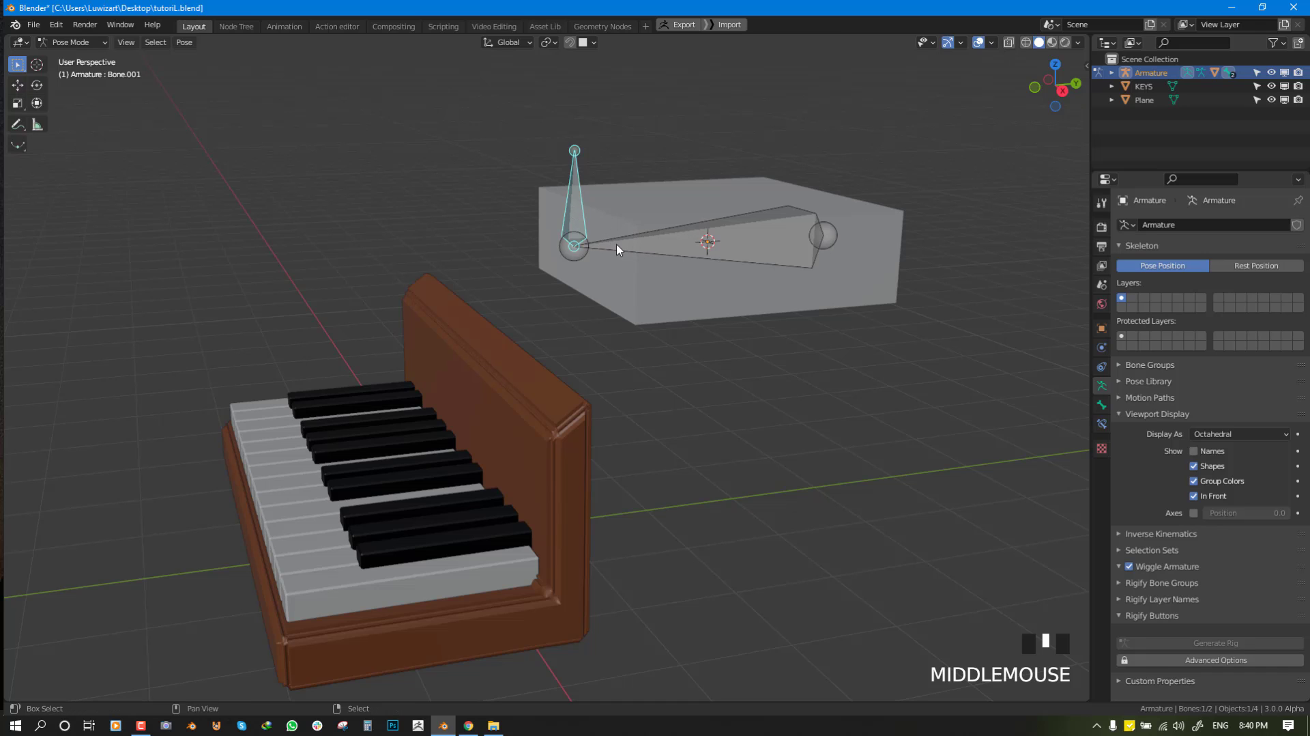
right_click(579, 174)
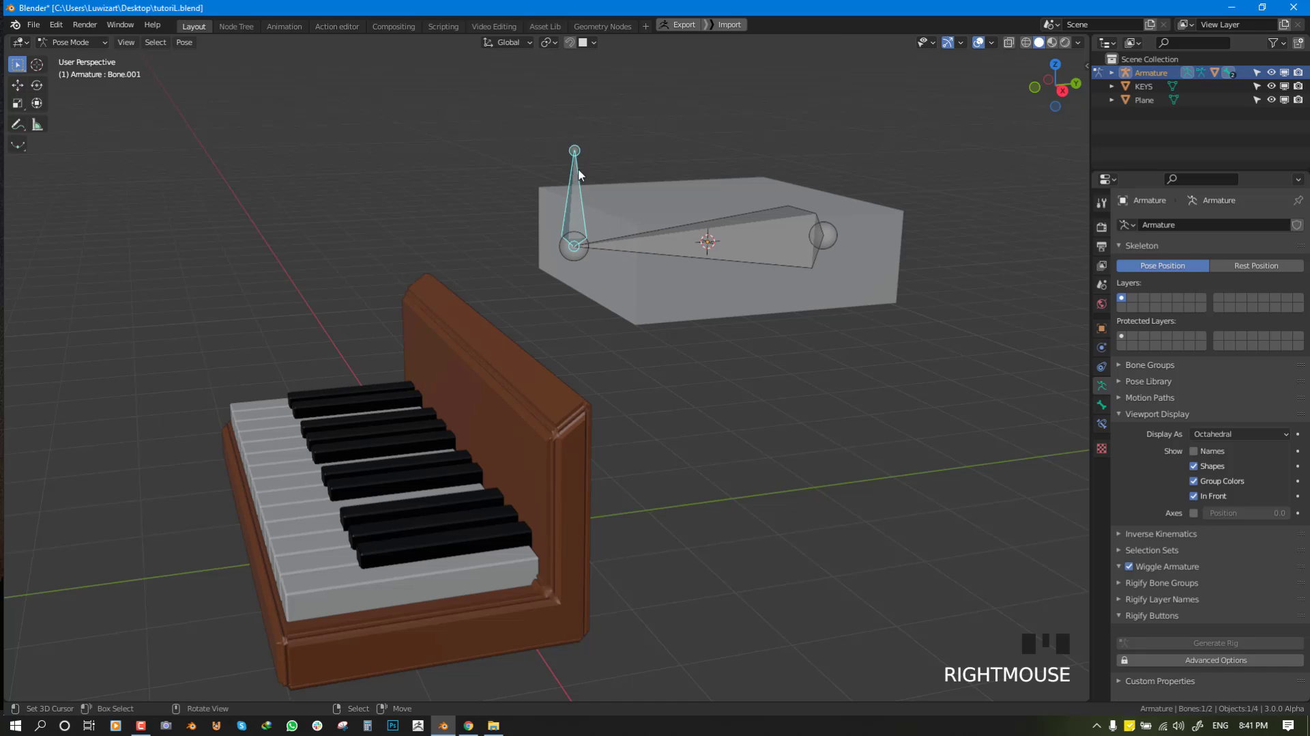
middle_drag(579, 174, 528, 179)
shift+right_click(641, 243)
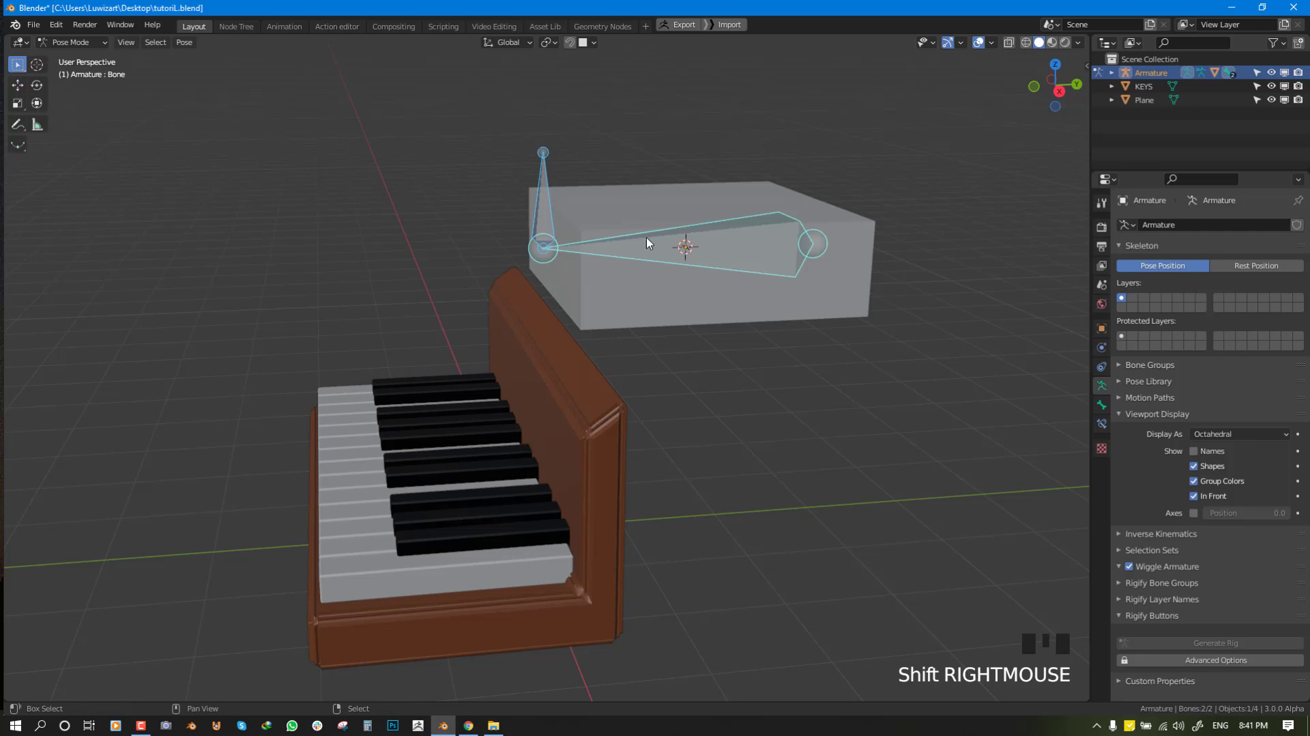
key(shift+i)
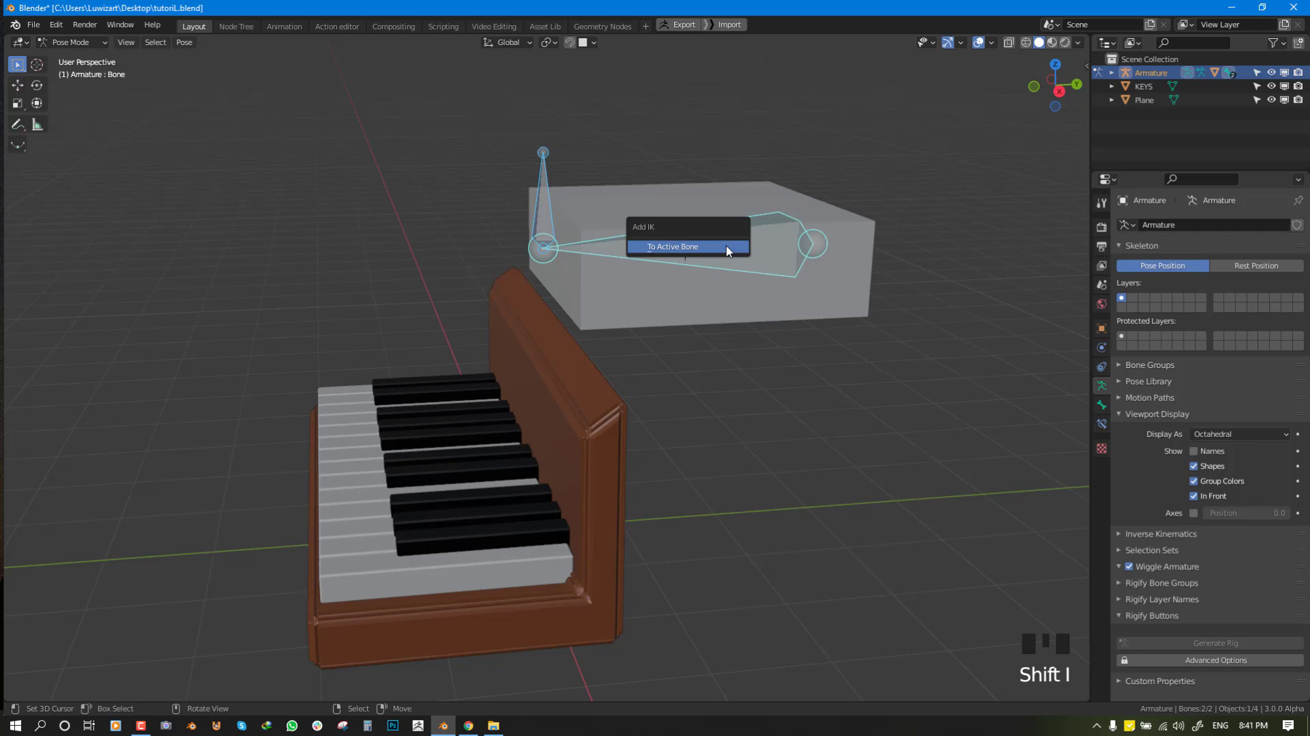
click(699, 252)
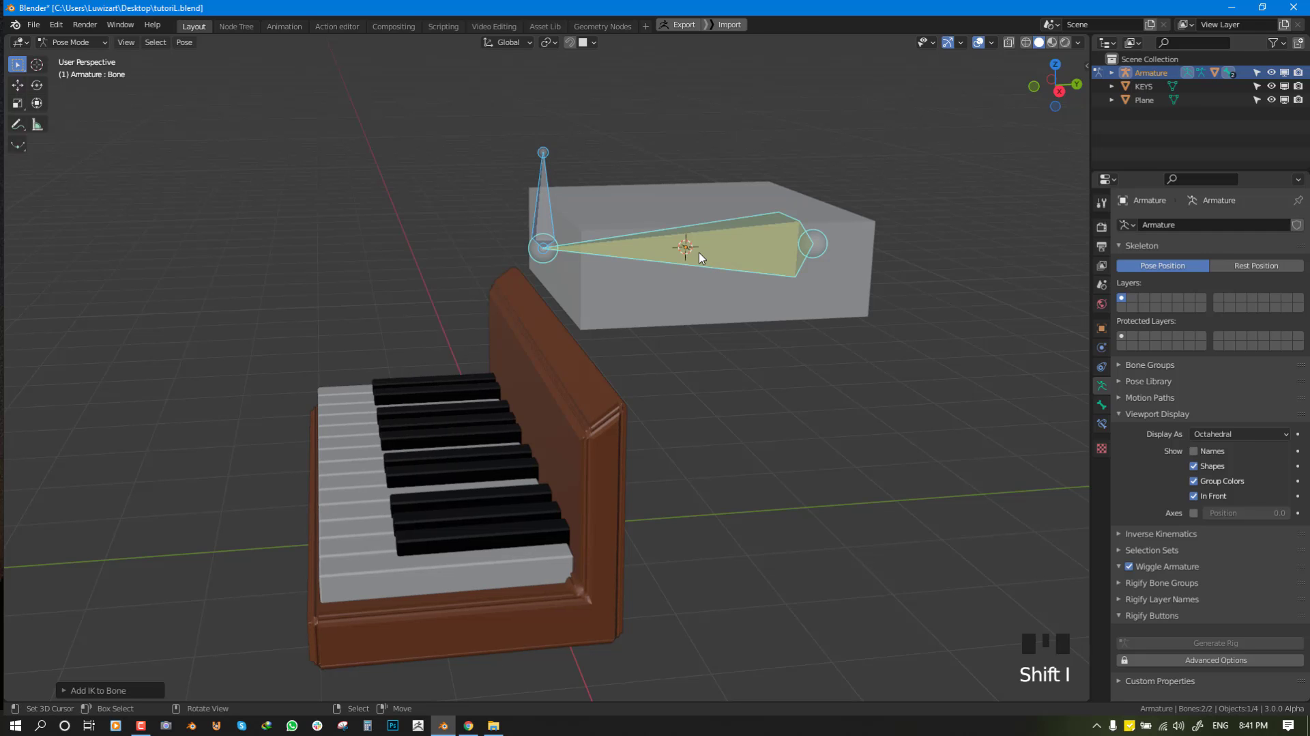
click(1102, 424)
click(1283, 333)
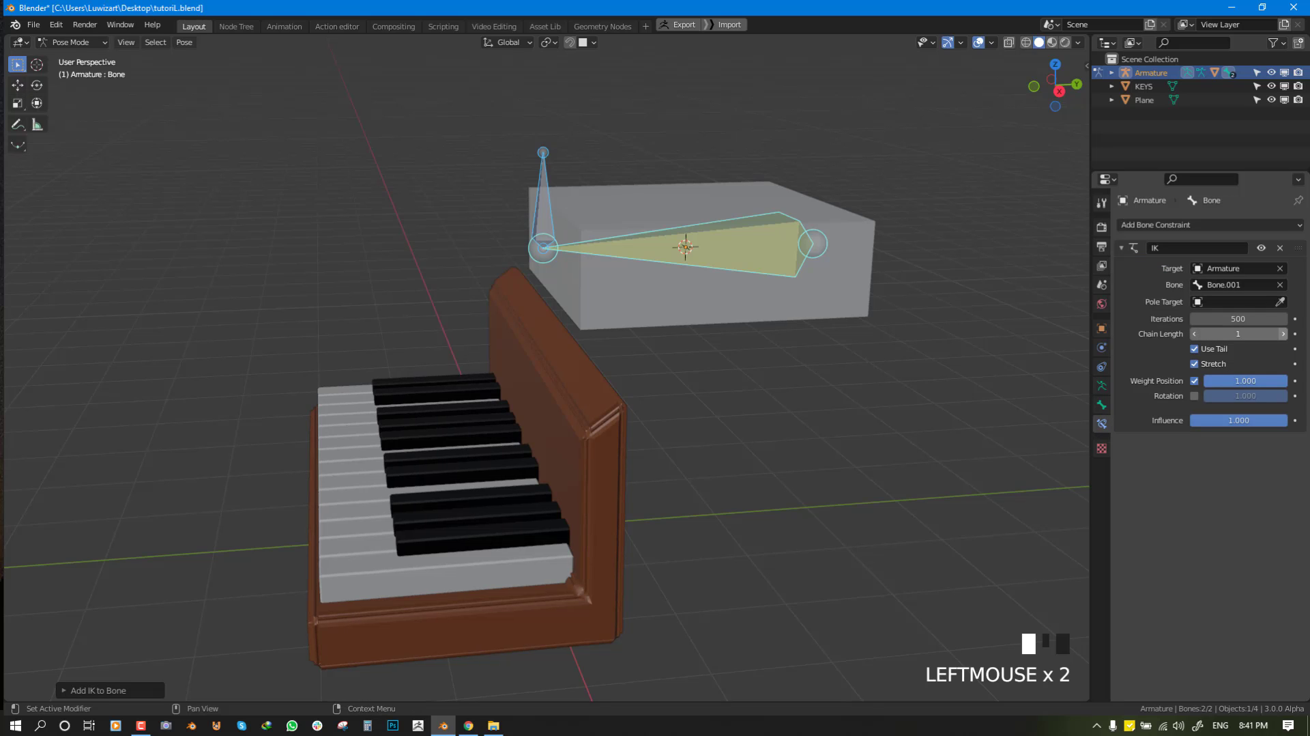
Select the upright bone at the cube's front edge, test moving it freely, and undo the move.
middle_drag(761, 249, 785, 268)
right_click(741, 260)
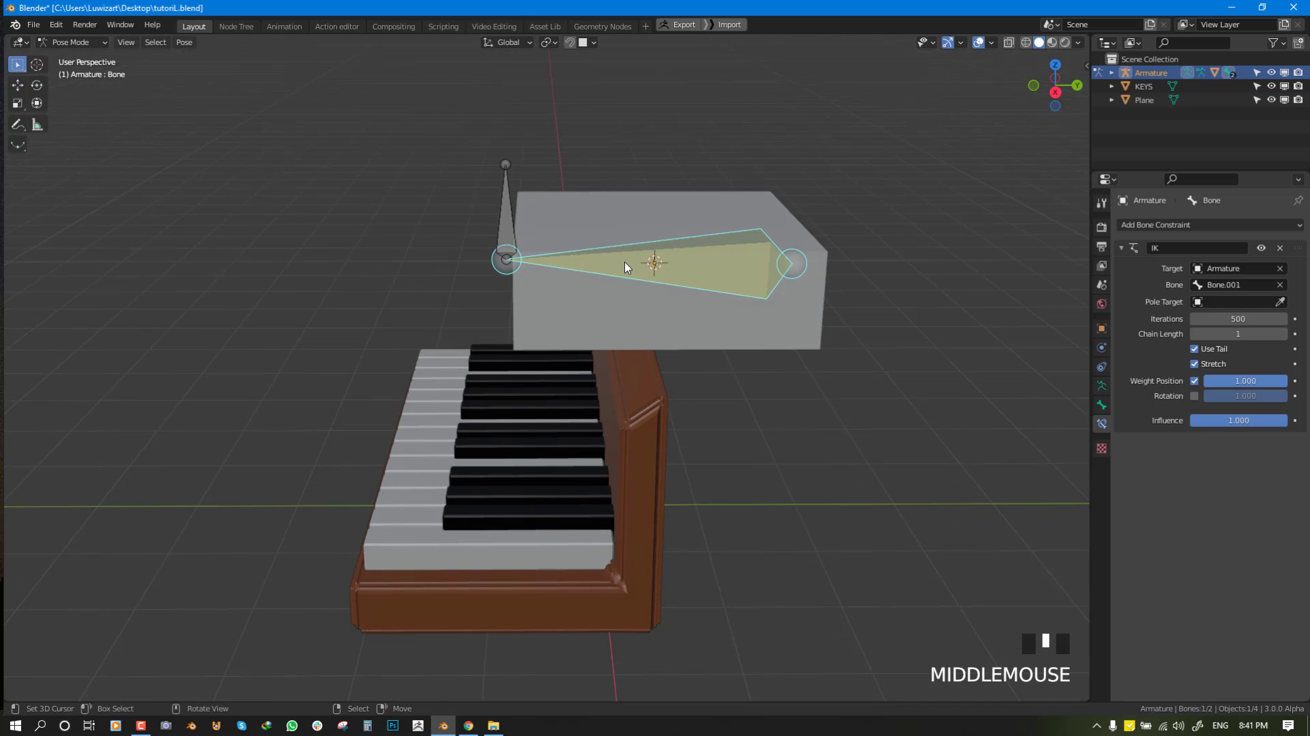
middle_drag(626, 267, 625, 229)
right_click(608, 202)
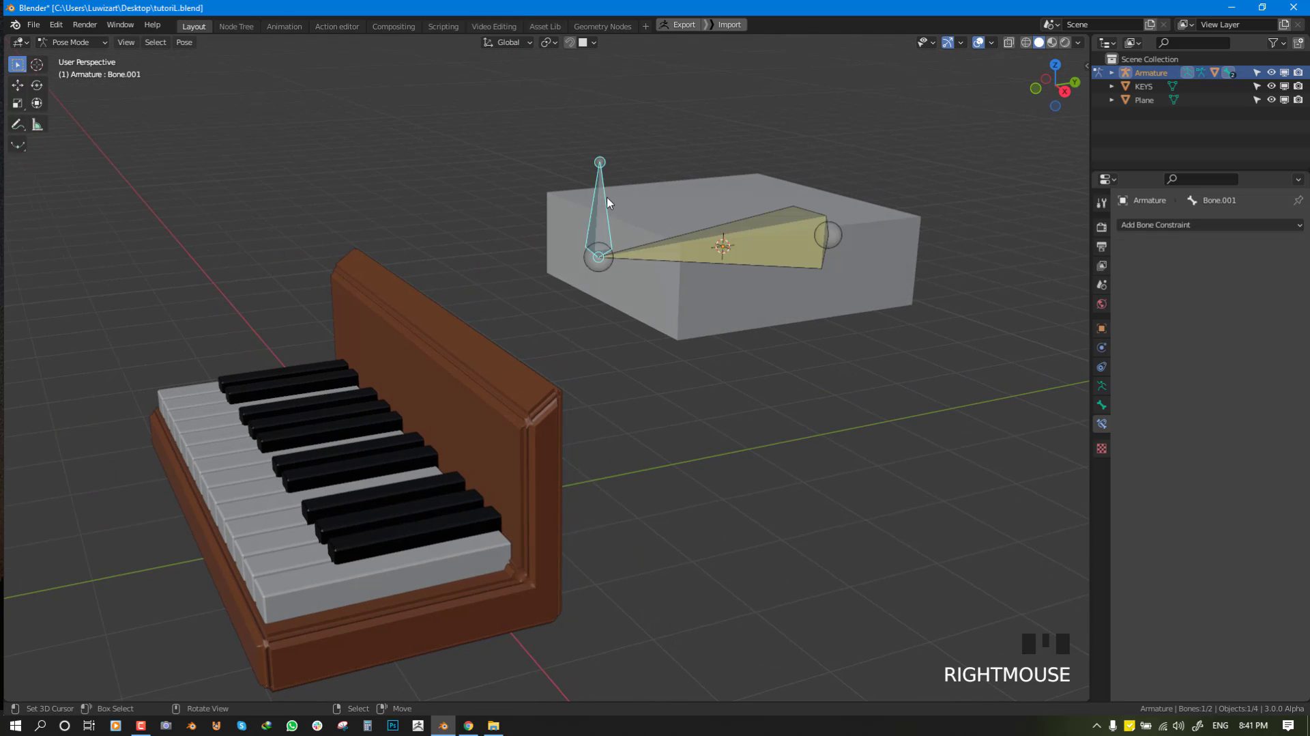
key(space)
key(g)
drag(603, 205, 668, 165)
key(ctrl+z)
Test tilting the cube by lowering the upright bone from the side view and raising it, then clear the bone's location.
middle_drag(667, 165, 668, 305)
scroll(688, 288, down, 3)
key(KP_1)
key(KP_3)
scroll(628, 311, up, 1)
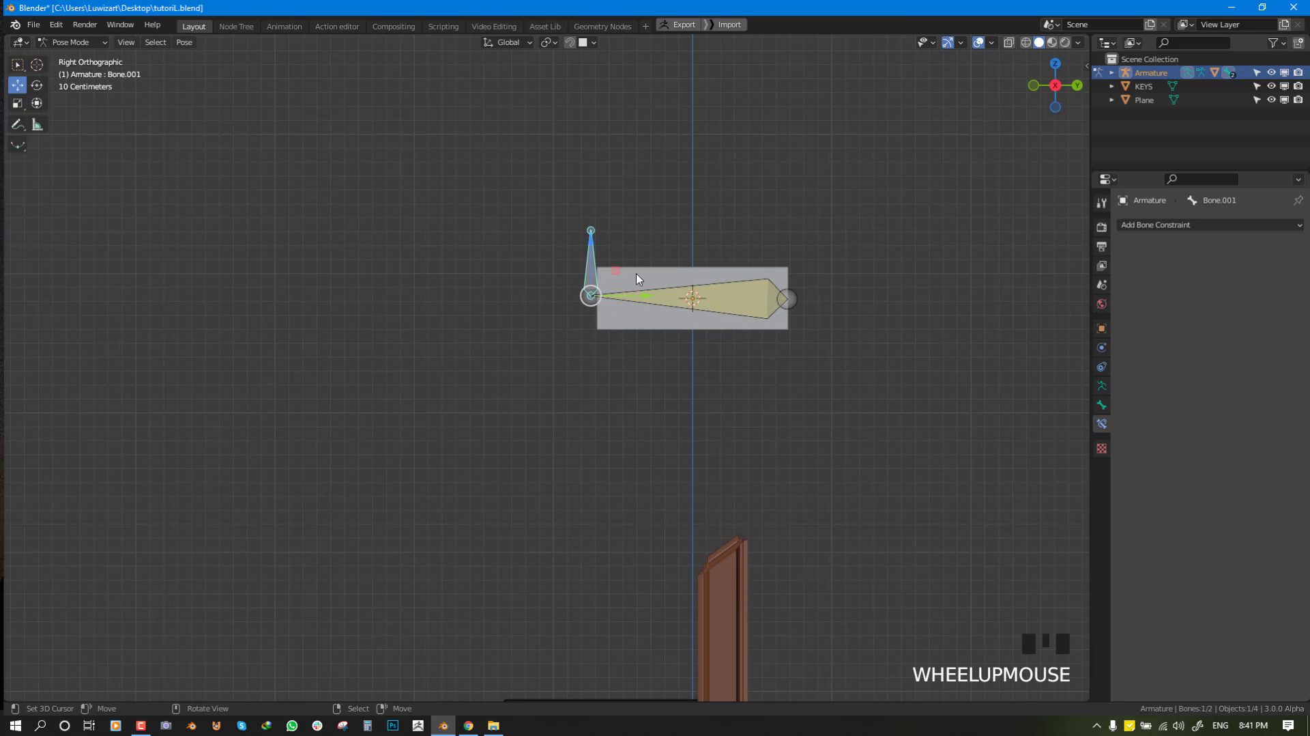
drag(596, 238, 587, 295)
mouse_move(587, 295)
middle_down()
mouse_move(725, 331)
mouse_move(596, 314)
middle_up()
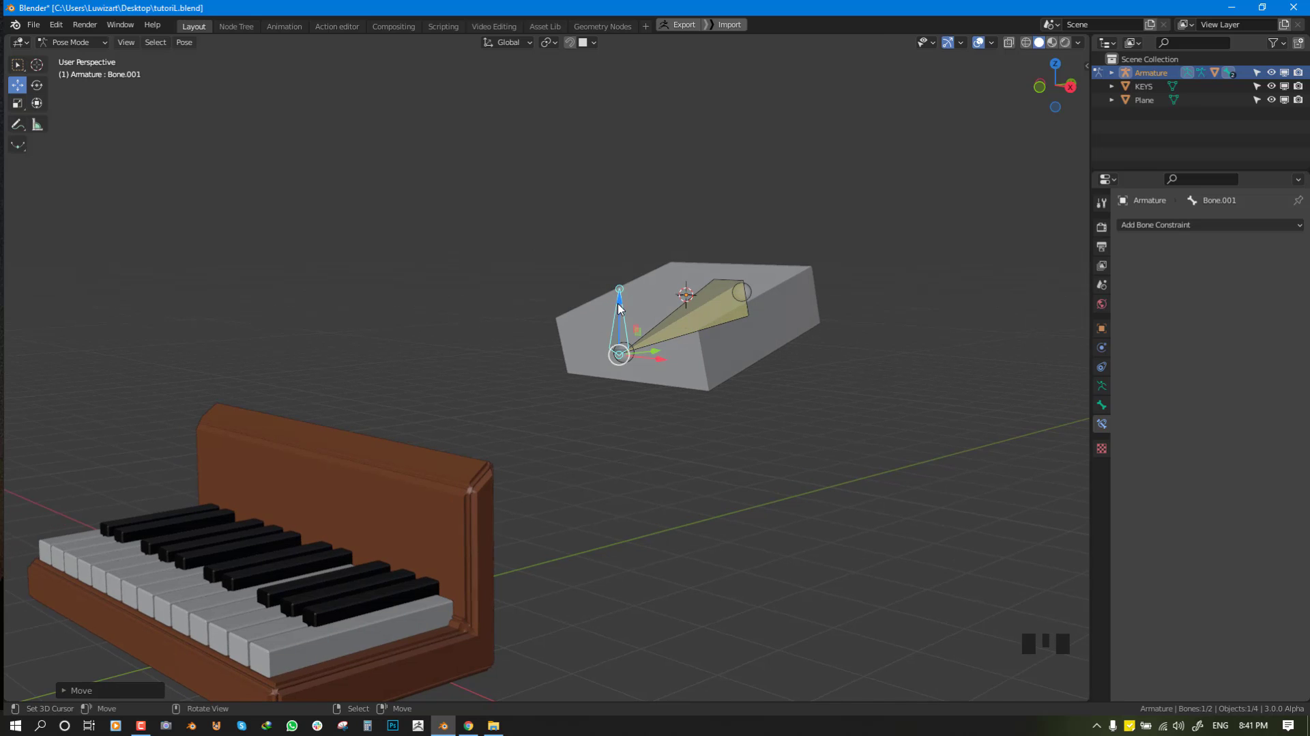
drag(619, 308, 630, 104)
key(ctrl+z)
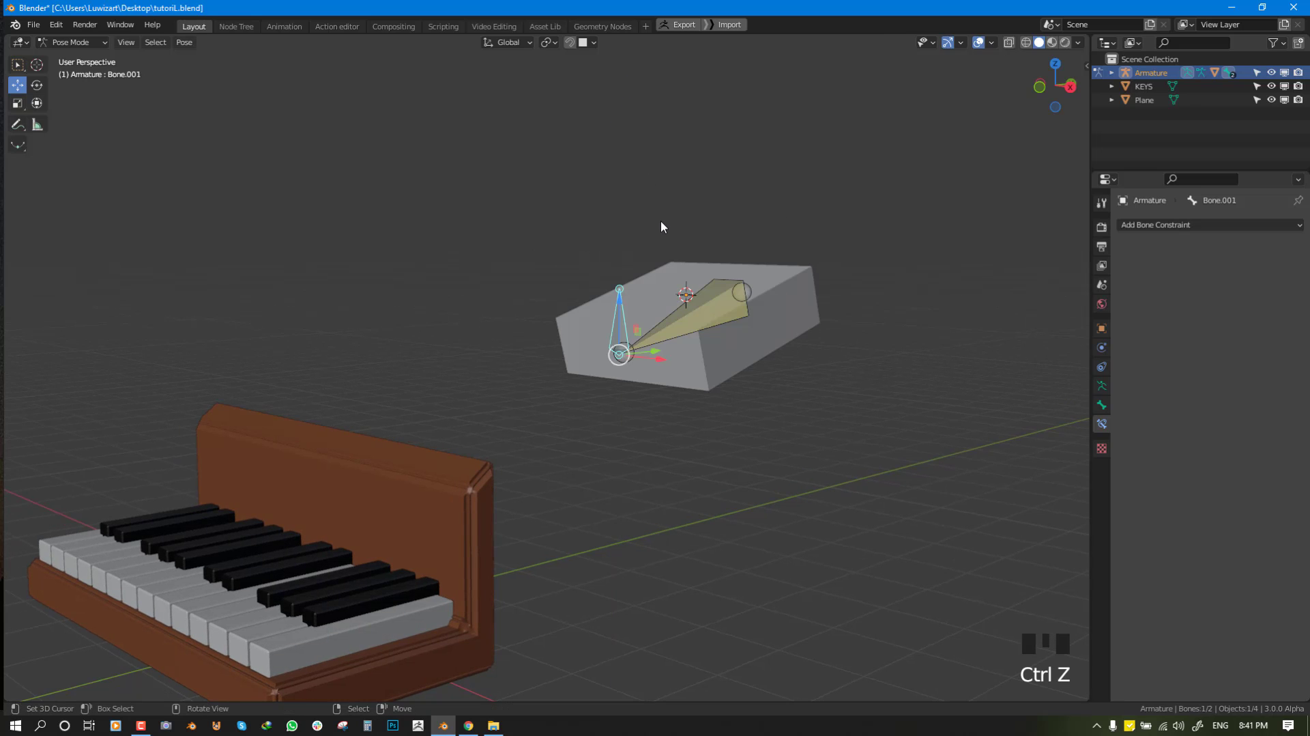
key(alt+g)
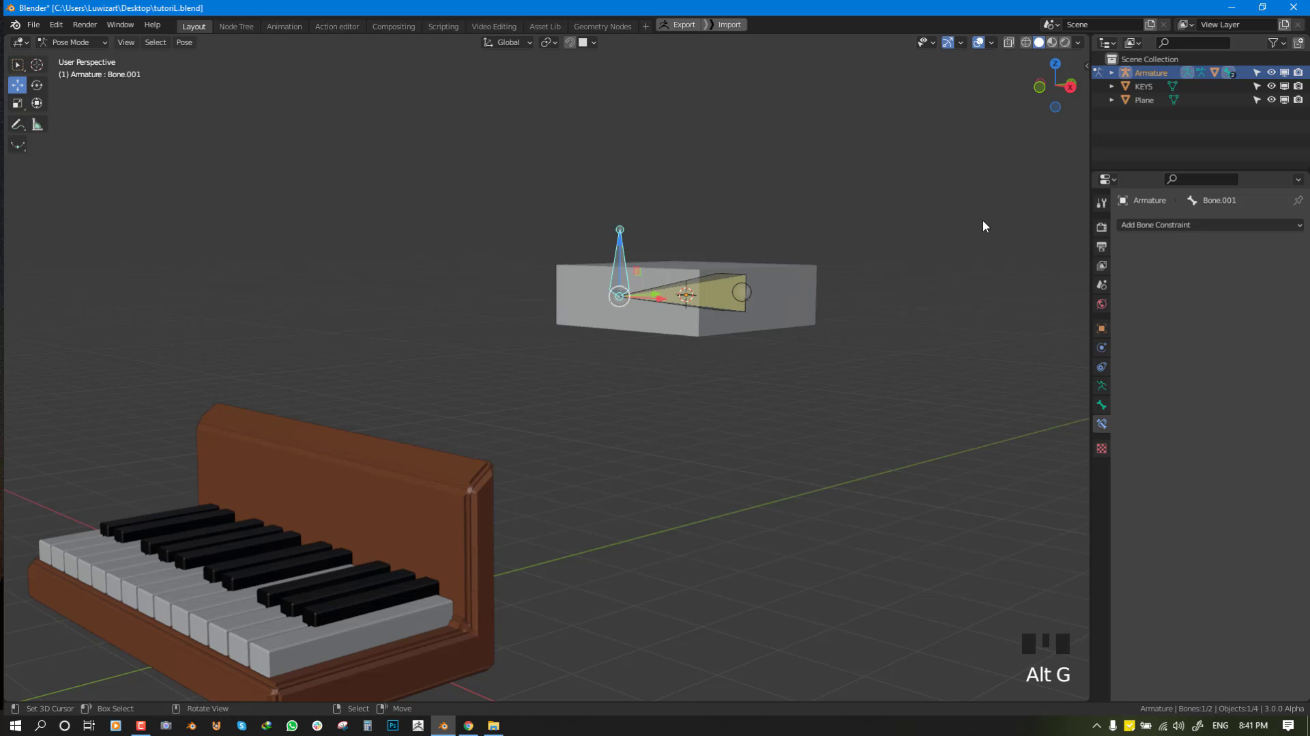
Show the upright bone's transform values and add a Limit Location constraint to it.
key(n)
click(998, 168)
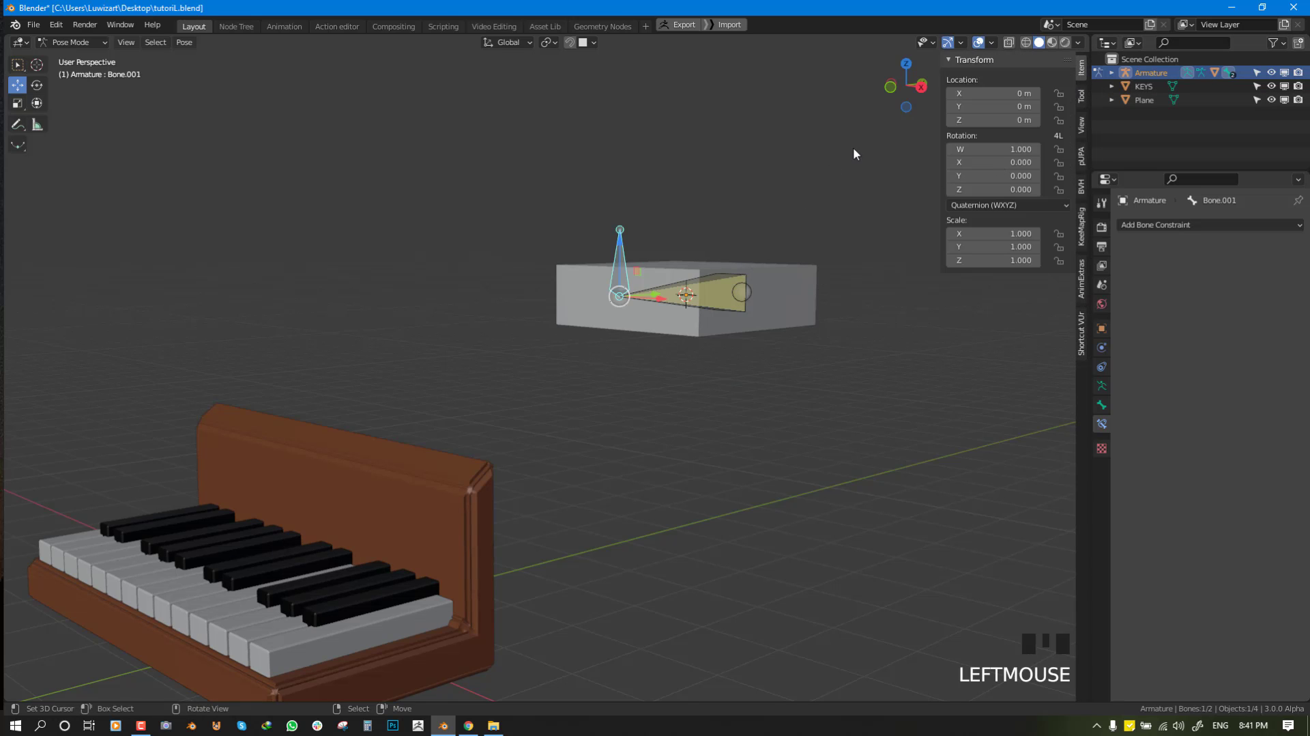
middle_drag(854, 153, 851, 205)
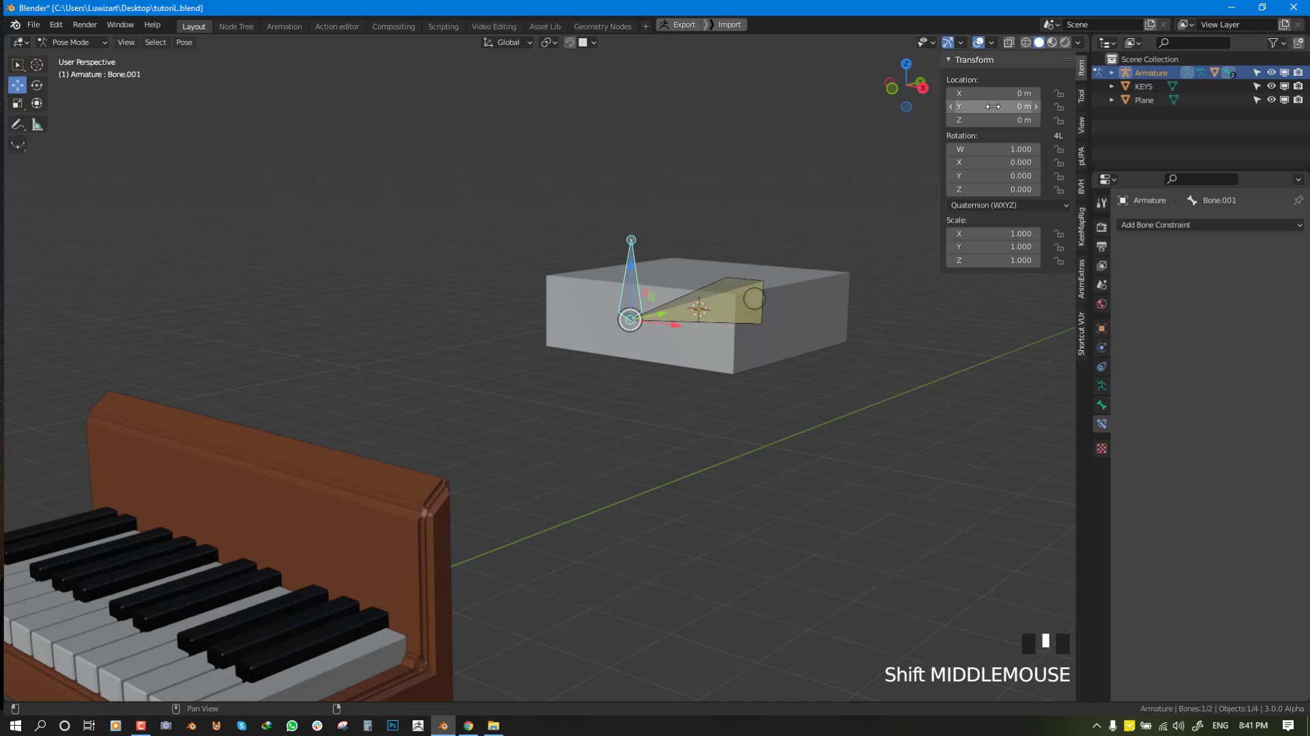
click(1198, 224)
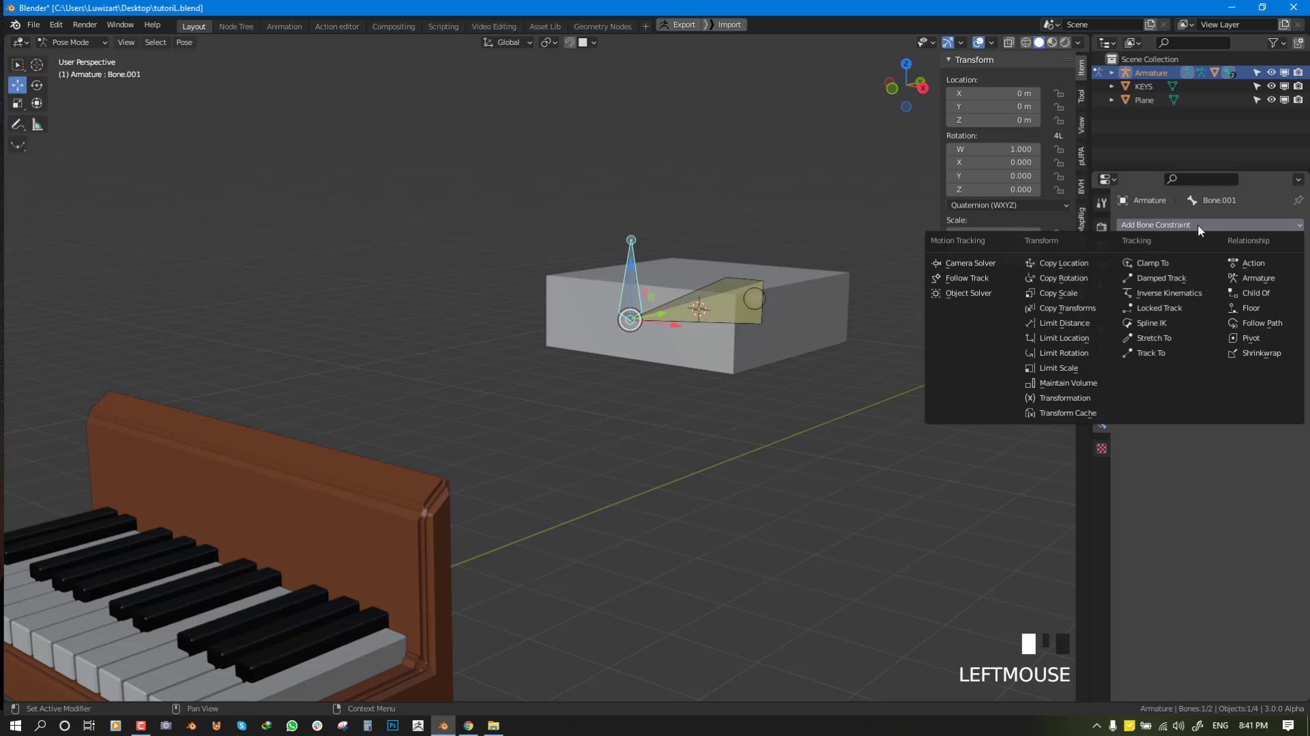
click(1080, 339)
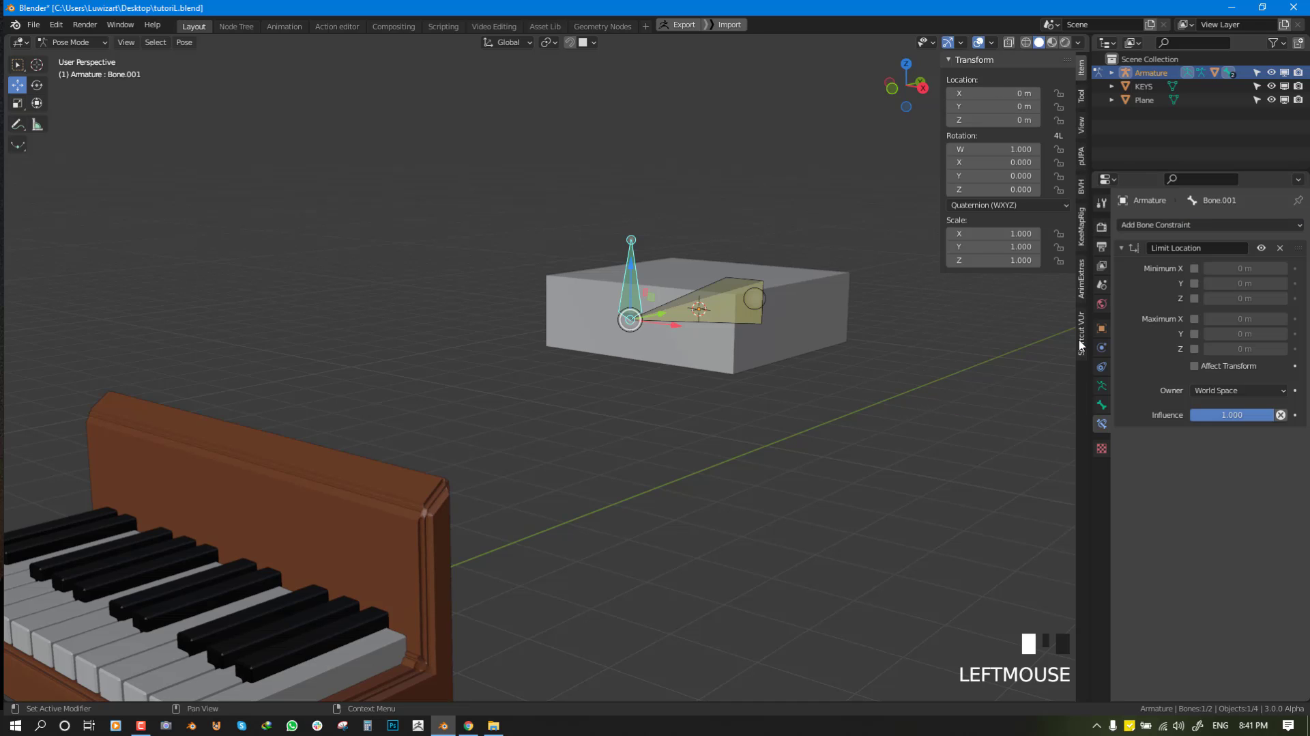
Try lowering the upright bone with the new constraint, undo the move, and inspect the bone's transform values.
drag(632, 243, 637, 305)
key(ctrl+z)
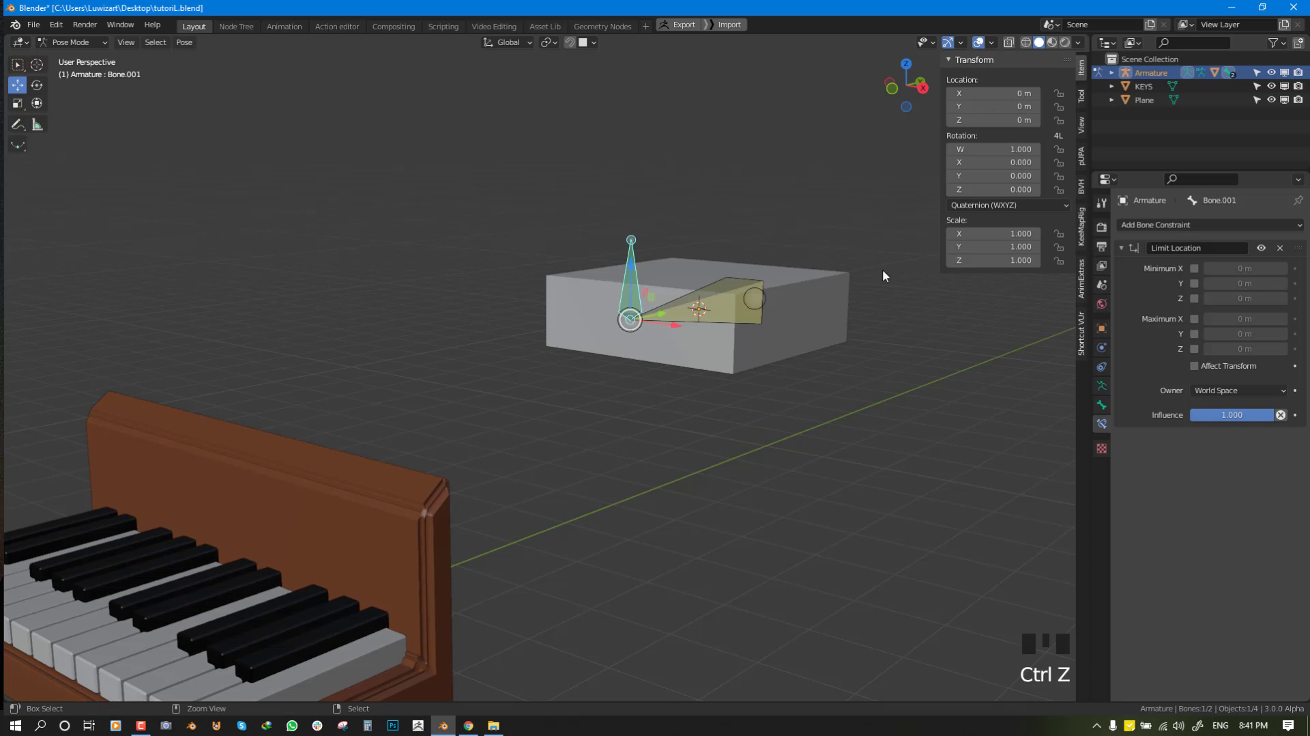
scroll(689, 249, up, 2)
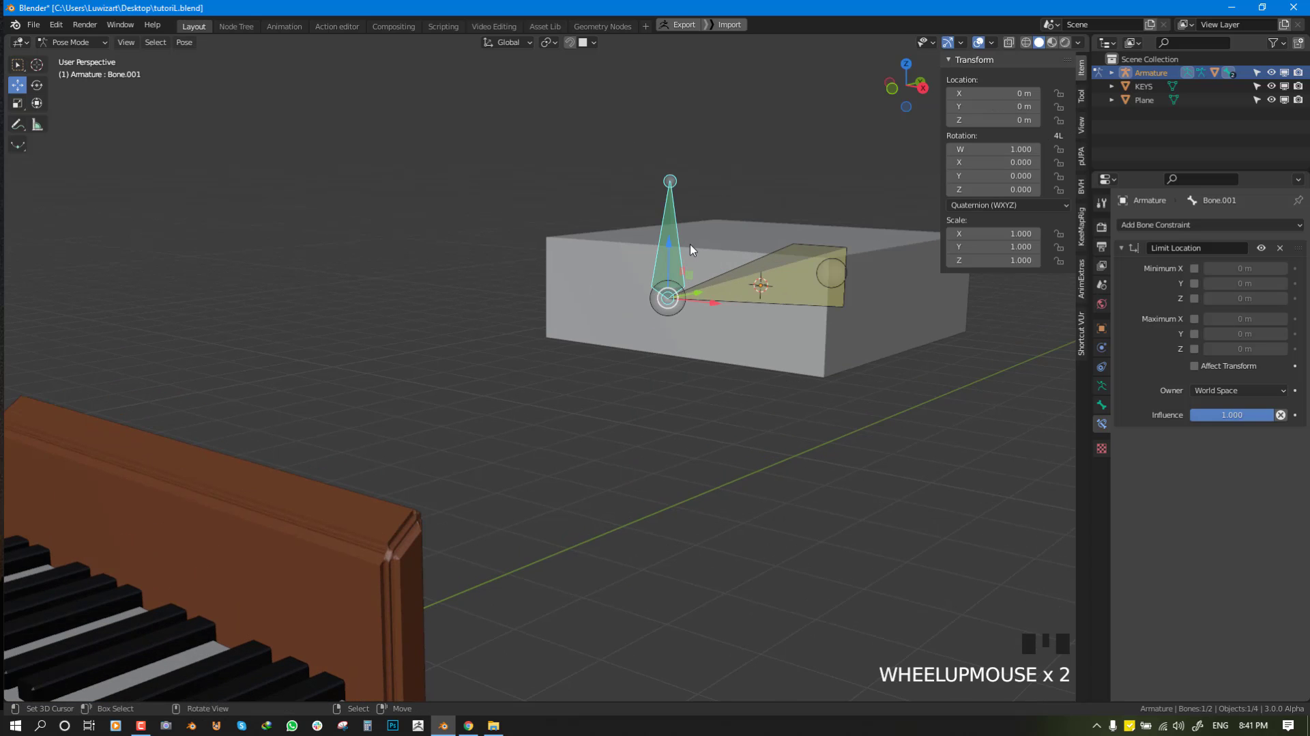
scroll(690, 244, down, 1)
middle_drag(682, 262, 677, 260)
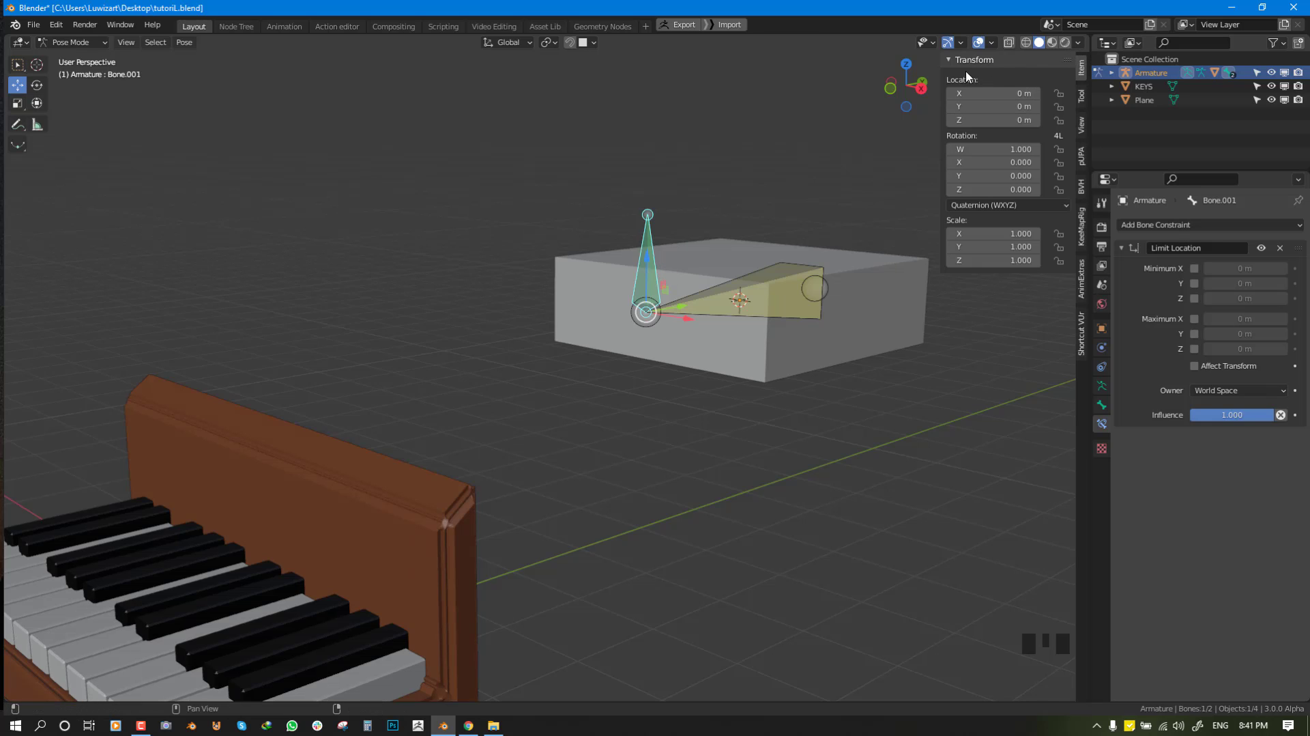
middle_drag(778, 219, 728, 247)
scroll(682, 251, up, 2)
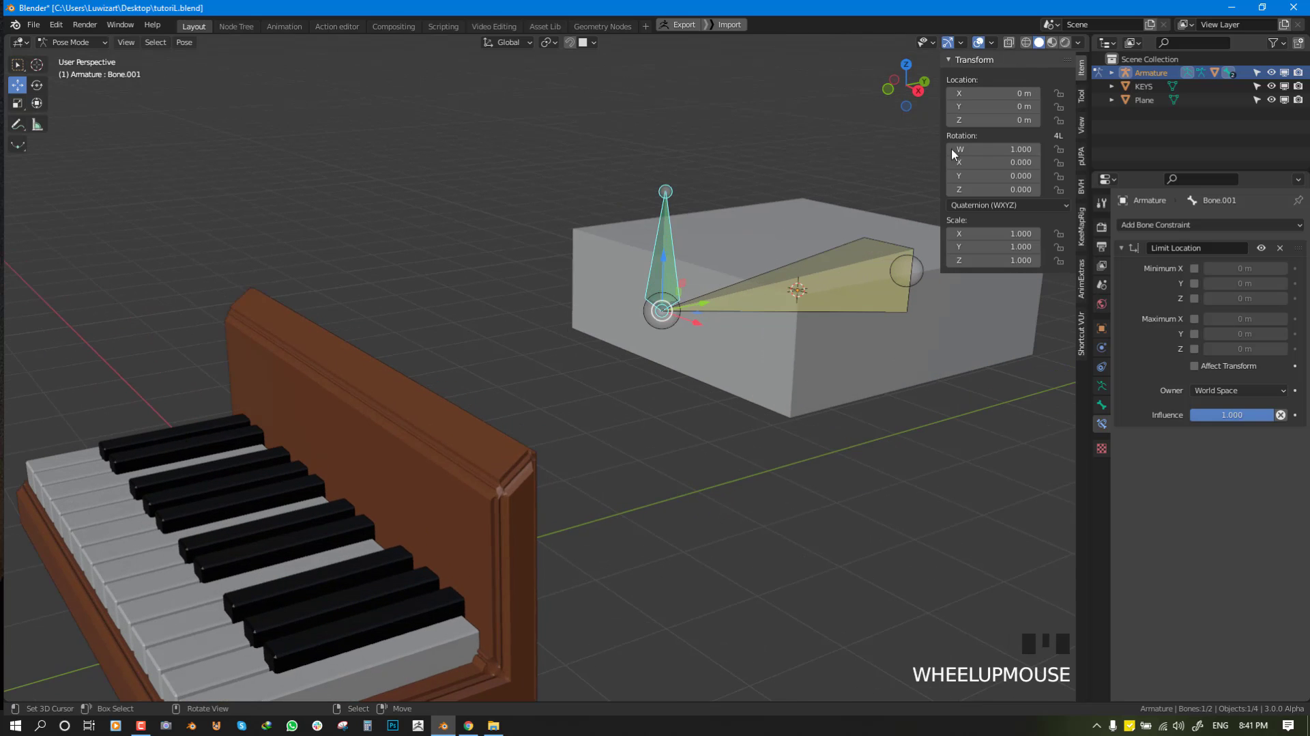
Lower the upright bone to a local Y location of about -0.245 m to gauge how far the key should sink.
drag(665, 265, 664, 308)
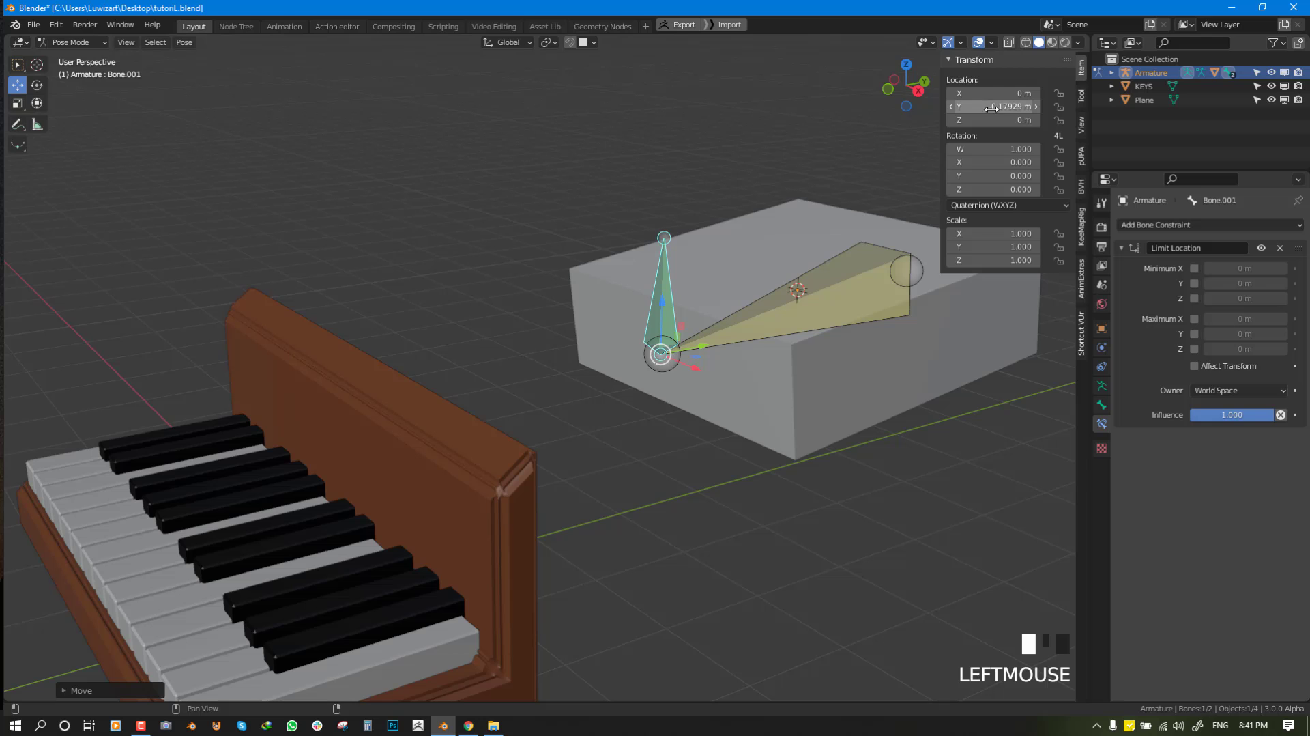
middle_drag(686, 306, 532, 418)
scroll(528, 423, down, 2)
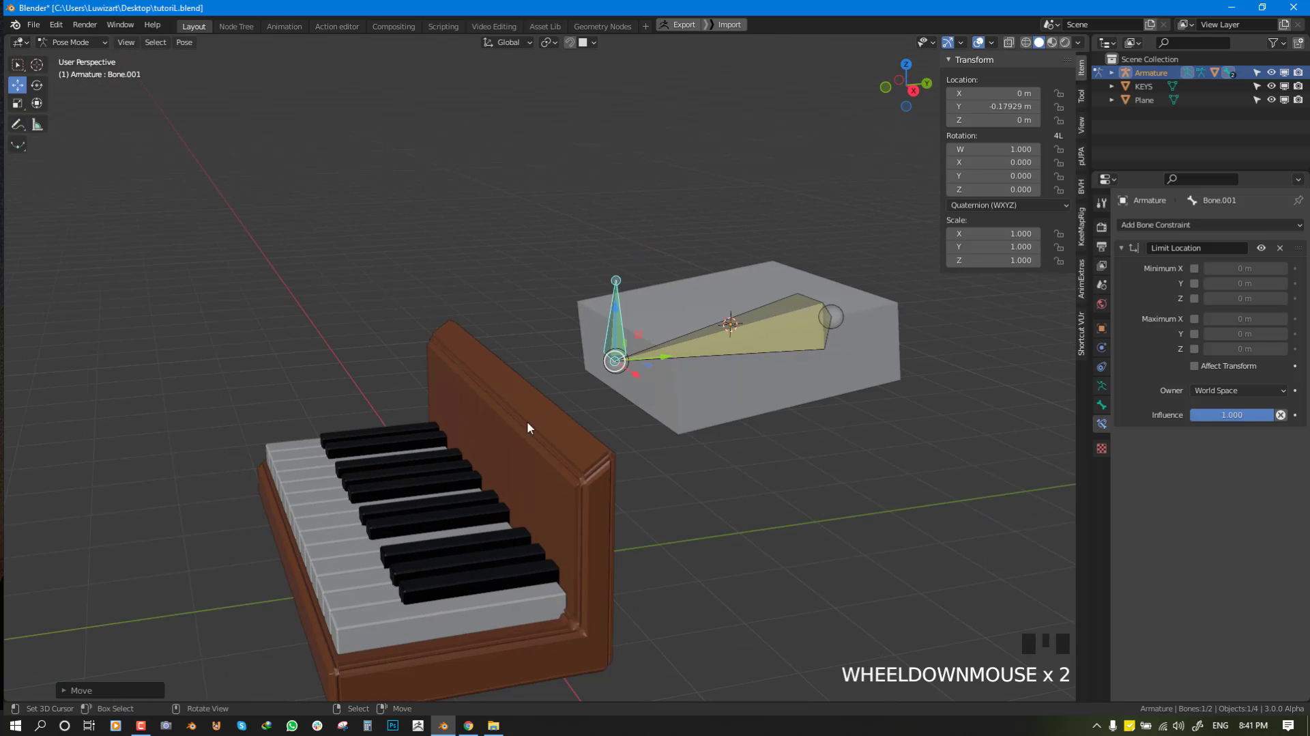
shift+middle_drag(484, 458, 428, 598)
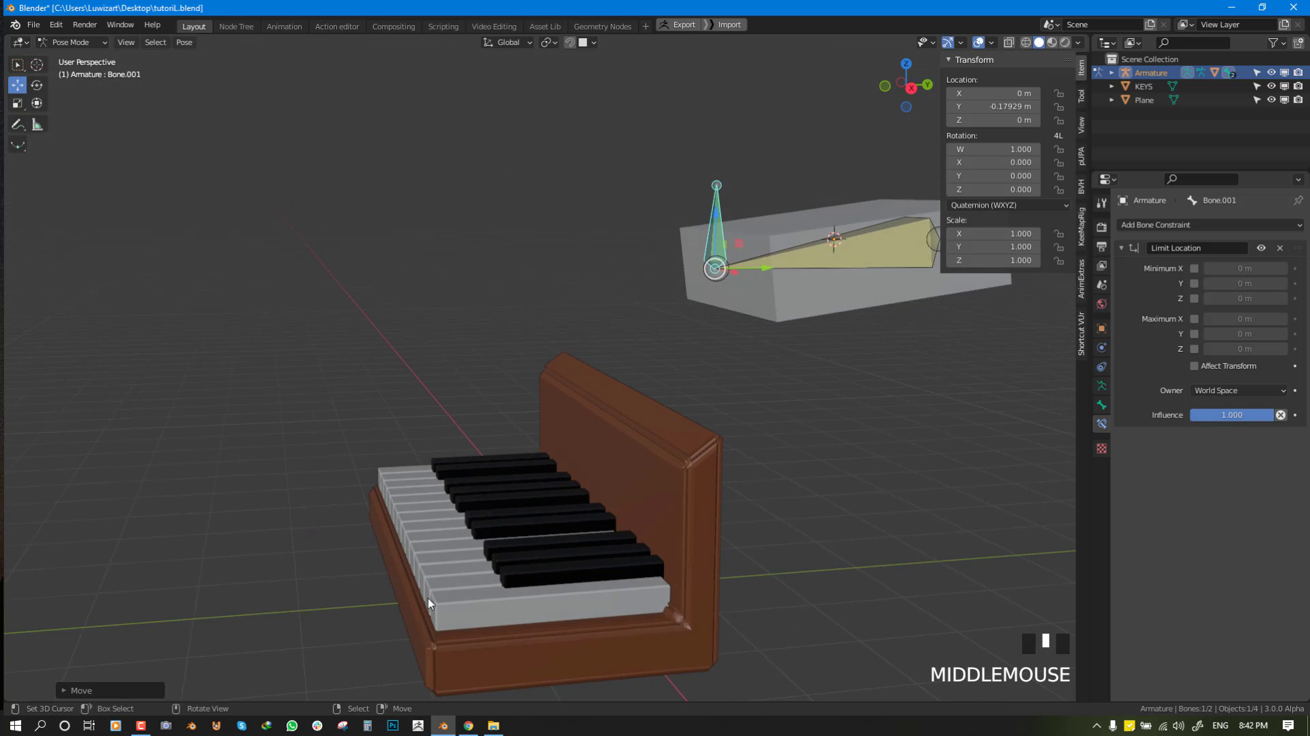
middle_drag(834, 219, 816, 230)
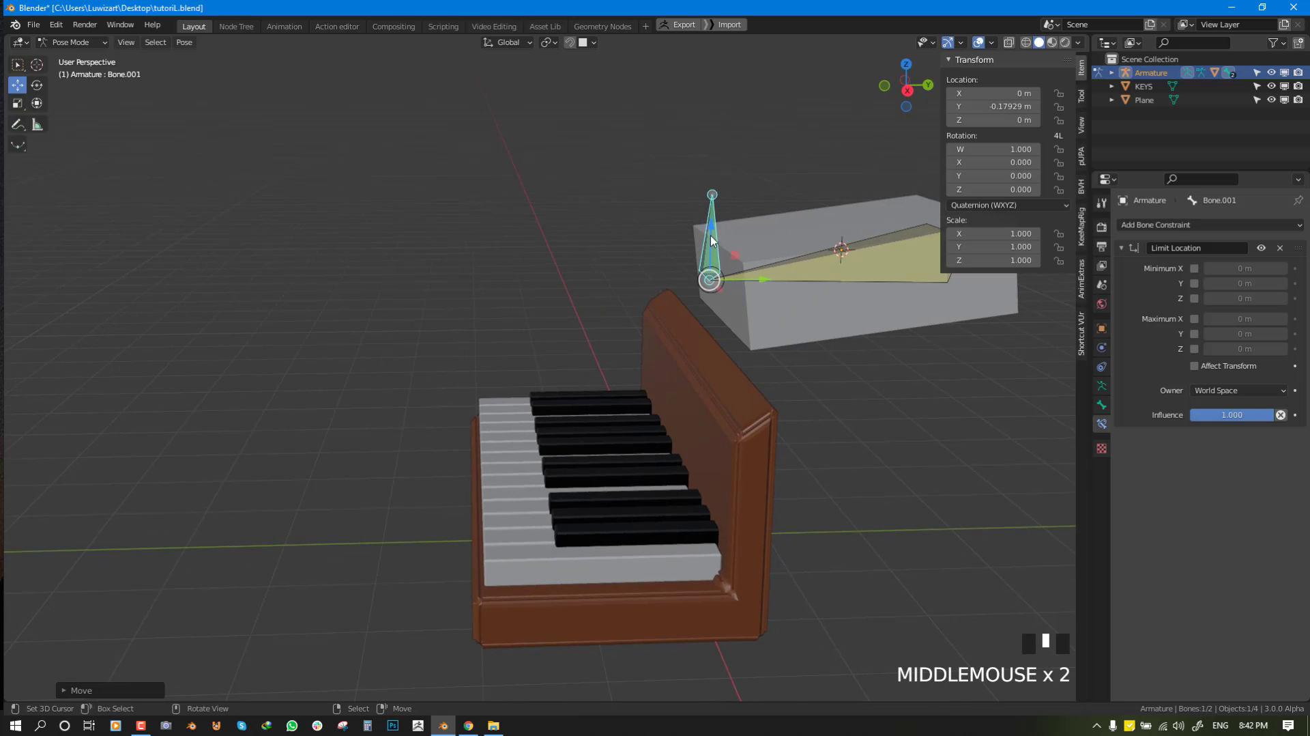
middle_drag(711, 235, 729, 227)
drag(717, 218, 717, 229)
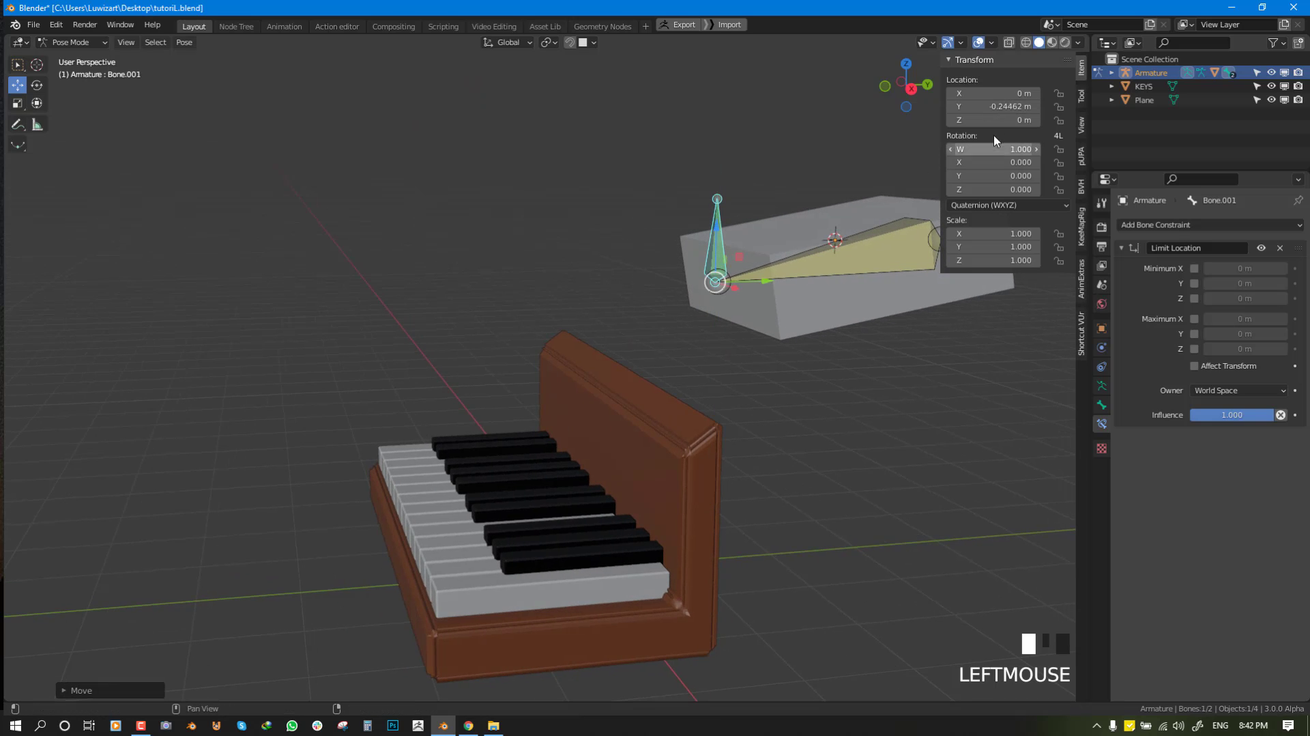
Enable the minimum and maximum limits on X, Y and Z in the Limit Location constraint.
click(1195, 349)
click(1194, 334)
click(1195, 319)
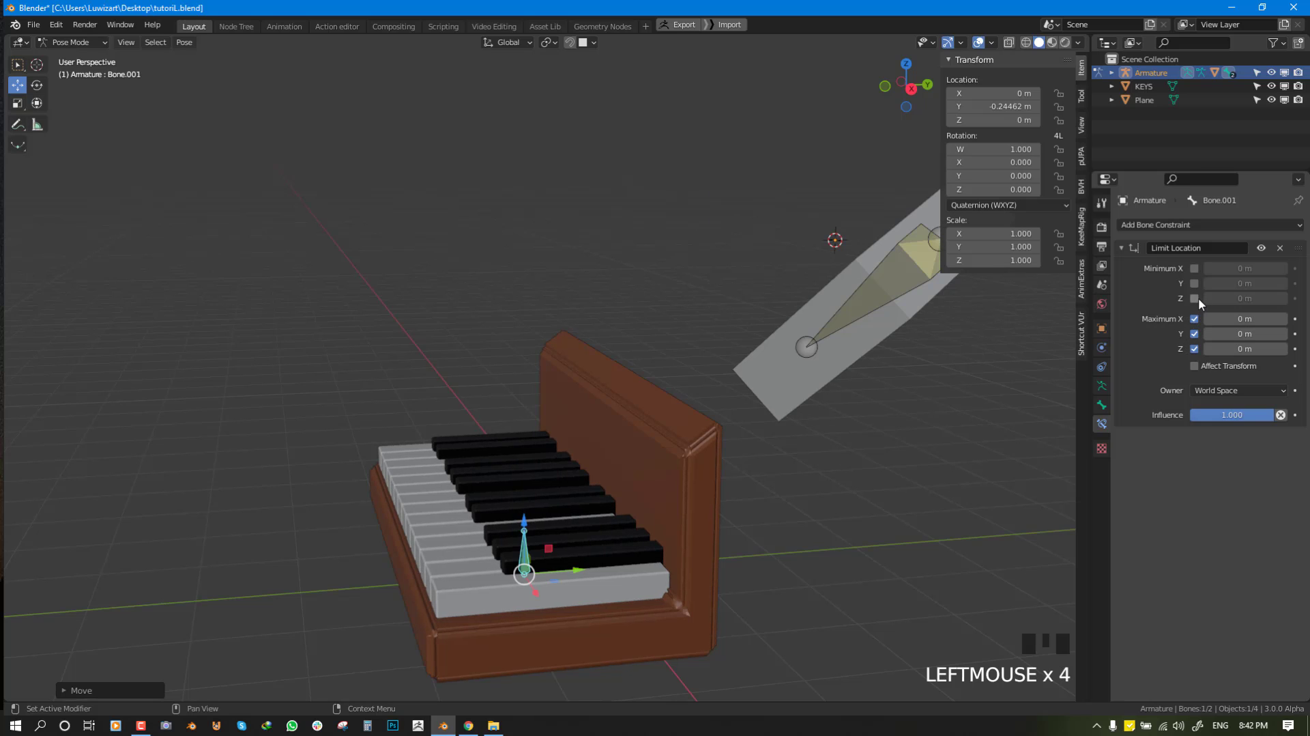
click(1195, 298)
click(1195, 284)
click(1195, 268)
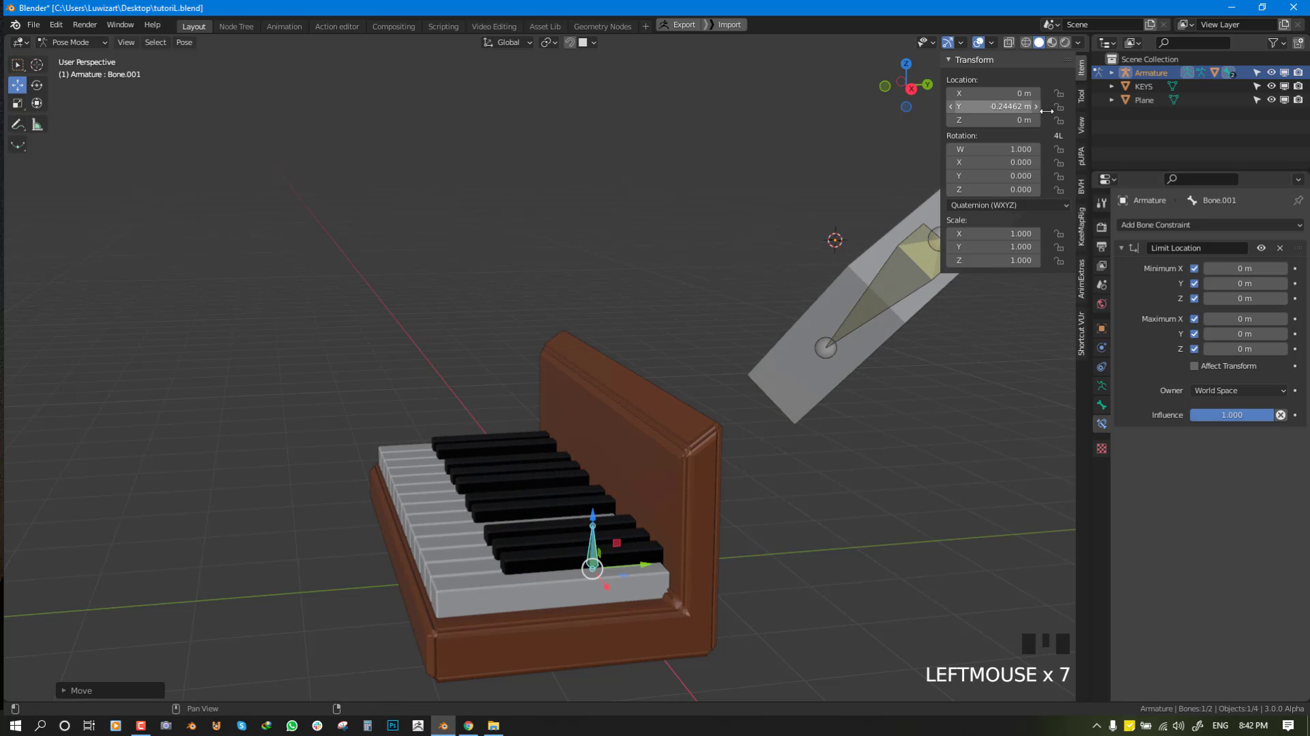
Set the Limit Location constraint's Minimum Y to -0.24 m and its Owner to Local Space.
click(1229, 283)
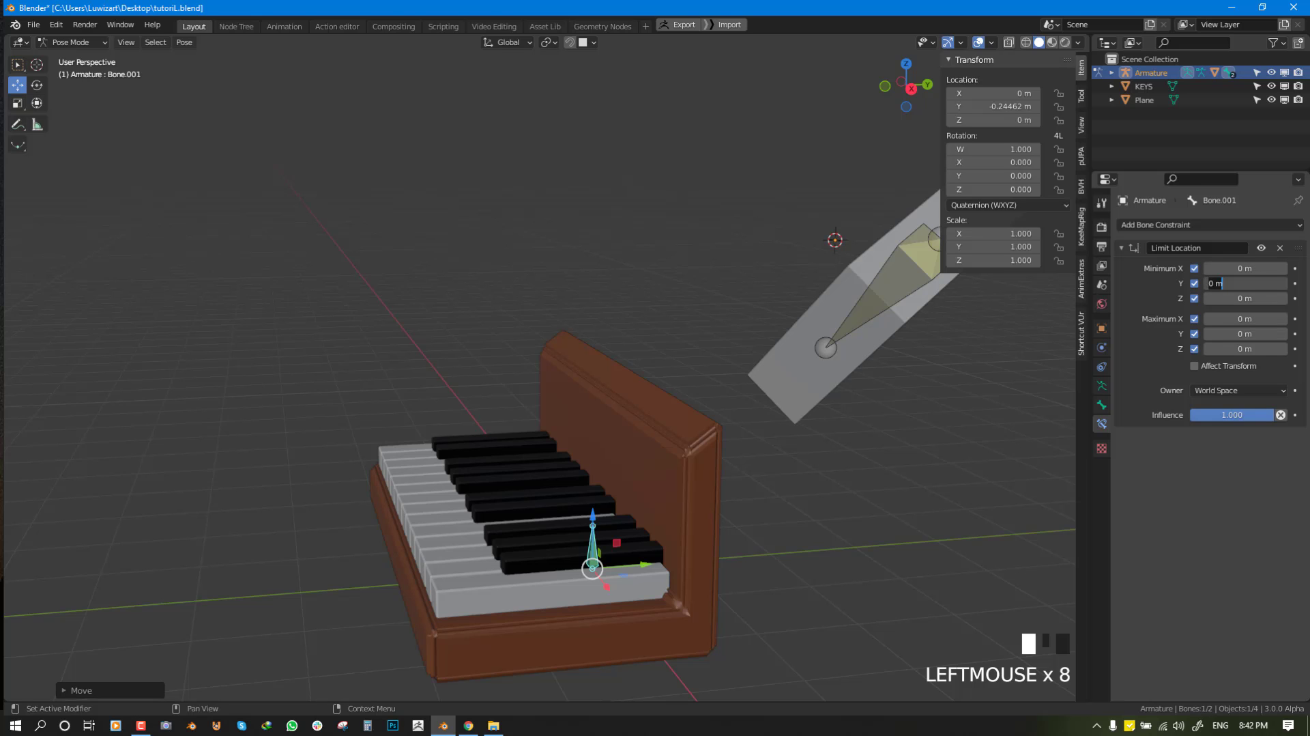
text(-0.24)
key(Return)
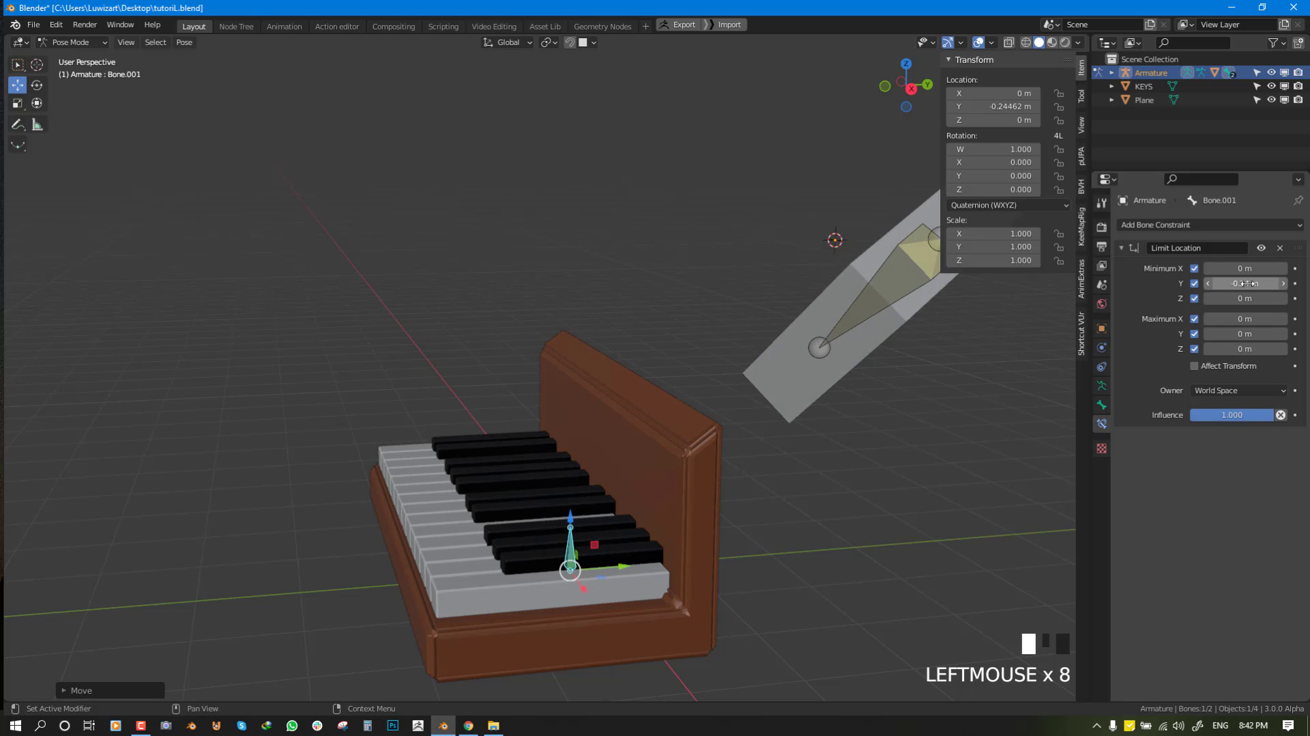
middle_drag(805, 393, 878, 370)
click(1238, 392)
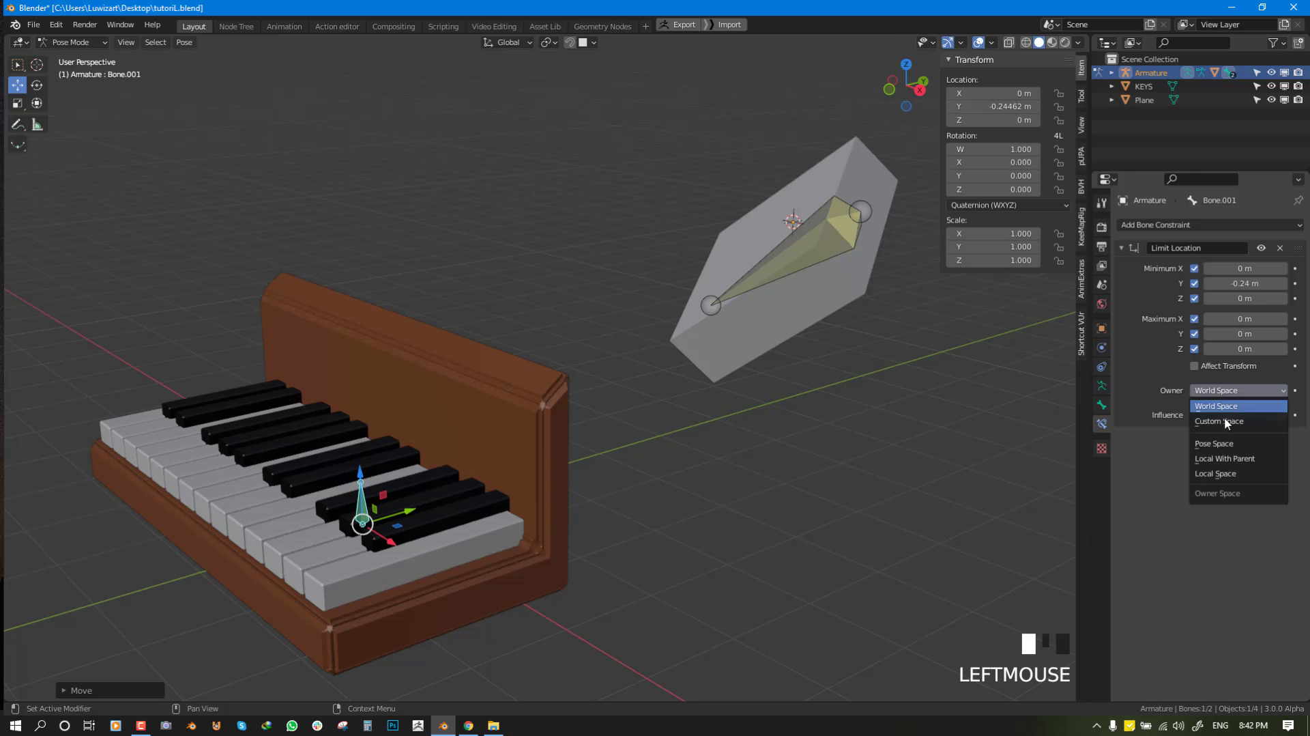
click(1207, 474)
middle_drag(768, 318, 800, 289)
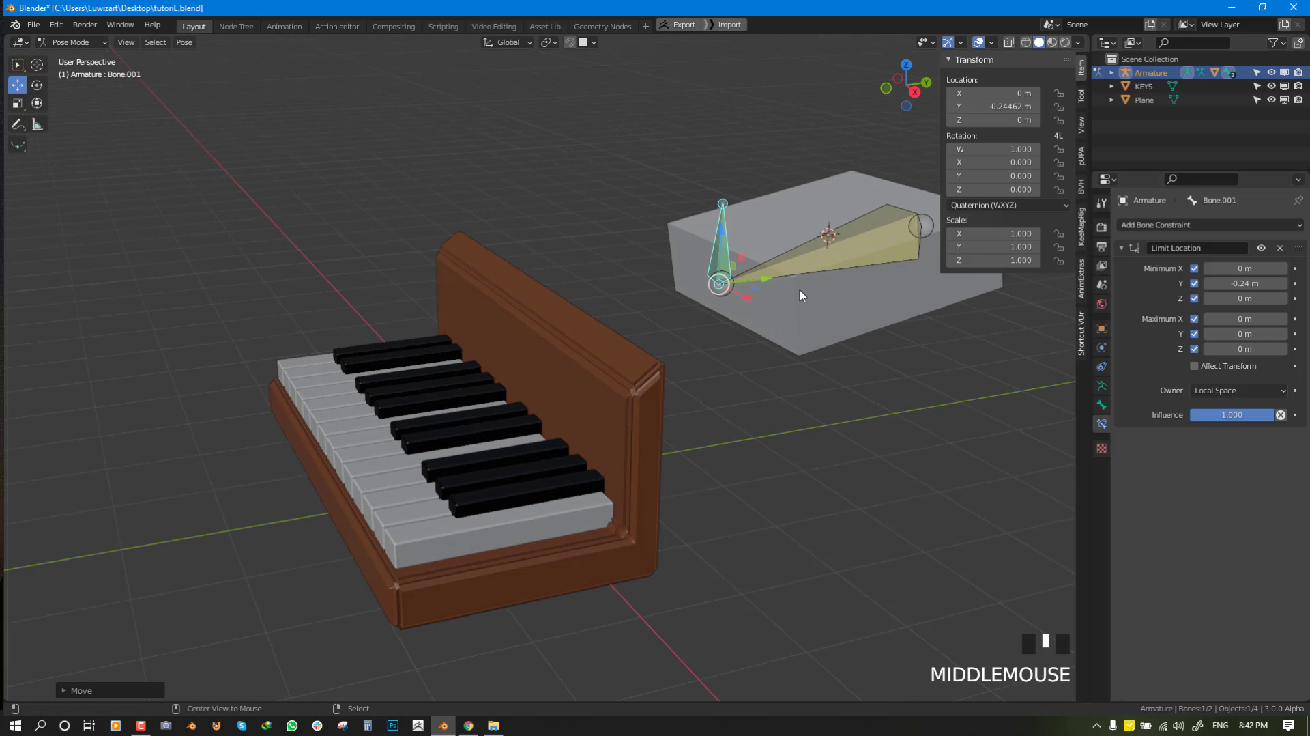
Test the upright bone's location limits by moving it up and down, and clear its location.
key(alt+g)
drag(722, 210, 752, 146)
drag(743, 227, 750, 267)
middle_drag(751, 266, 740, 242)
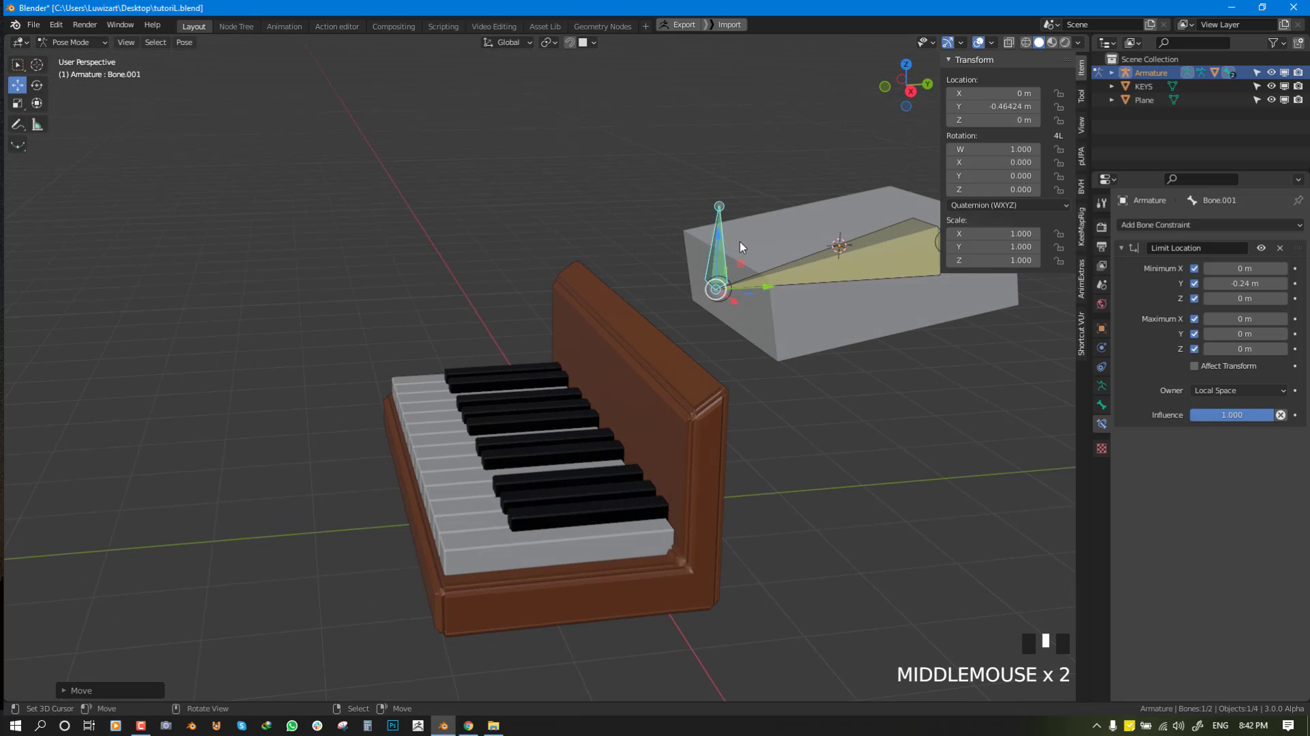
drag(713, 249, 717, 270)
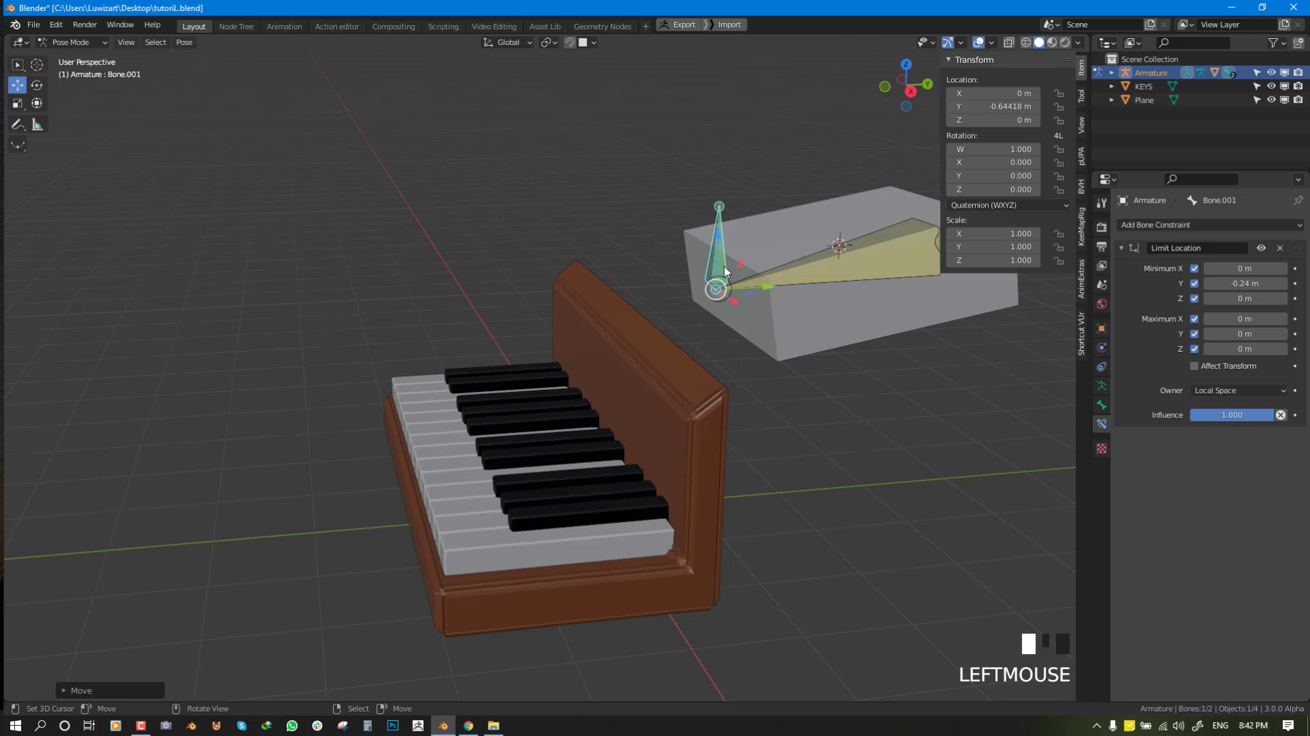
middle_drag(717, 270, 749, 256)
key(alt+g)
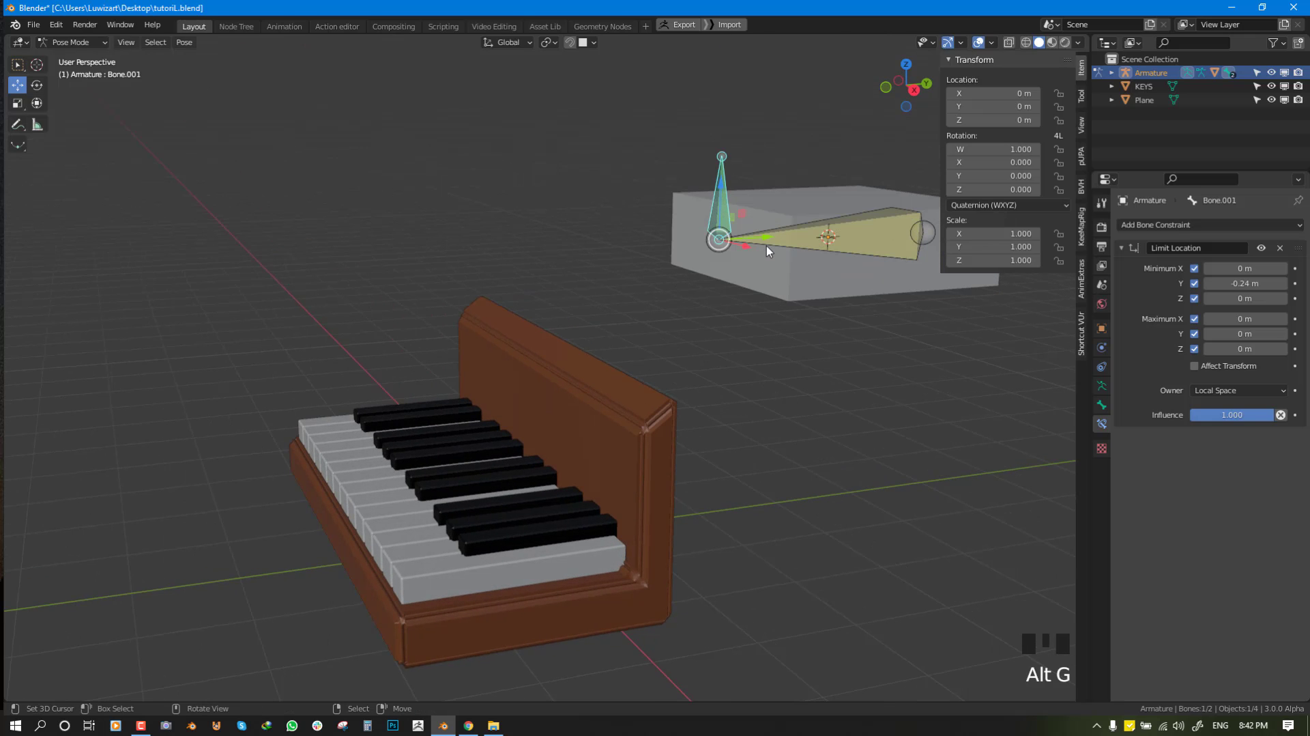
middle_drag(778, 264, 718, 308)
key(alt+g)
Test the limits again by moving the upright bone freely and then upward, cancelling or undoing each move.
key(g)
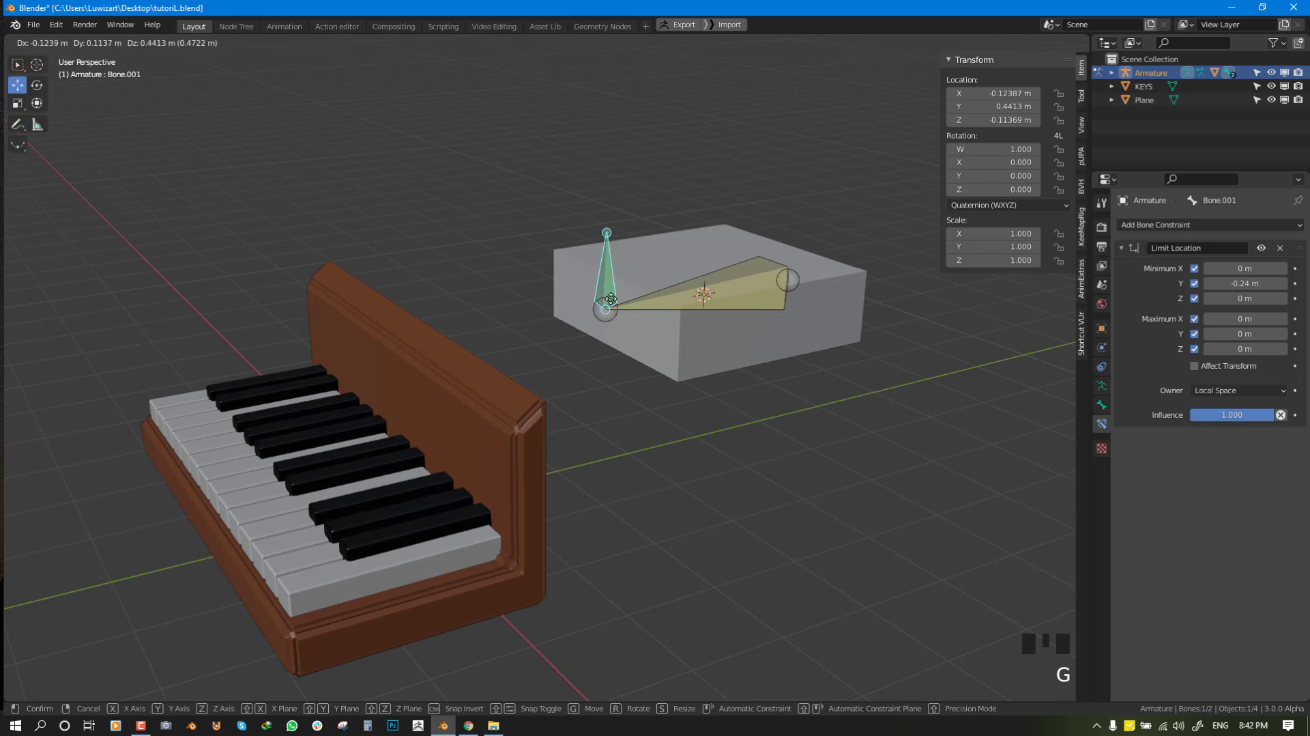
right_click(655, 338)
mouse_move(658, 342)
middle_down()
mouse_move(682, 336)
mouse_move(671, 334)
middle_up()
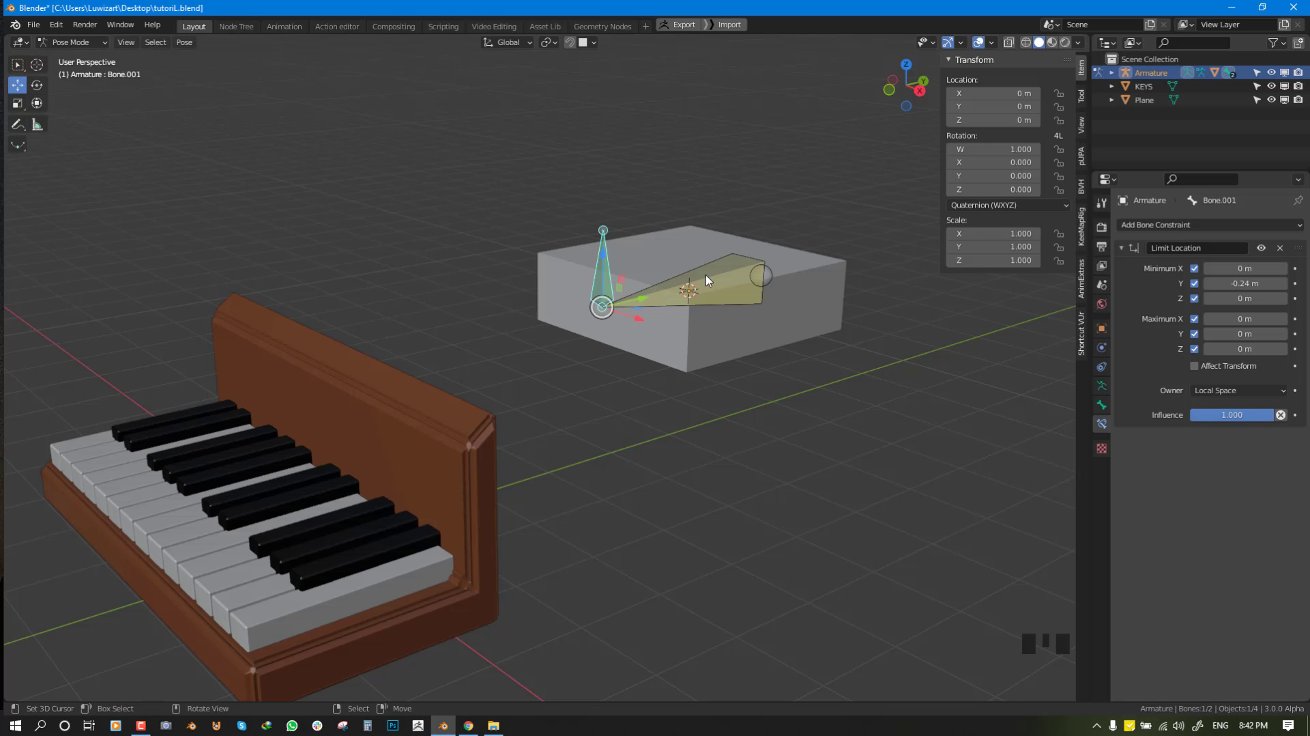
mouse_move(706, 274)
middle_down()
mouse_move(664, 273)
mouse_move(683, 269)
middle_up()
scroll(685, 267, up, 2)
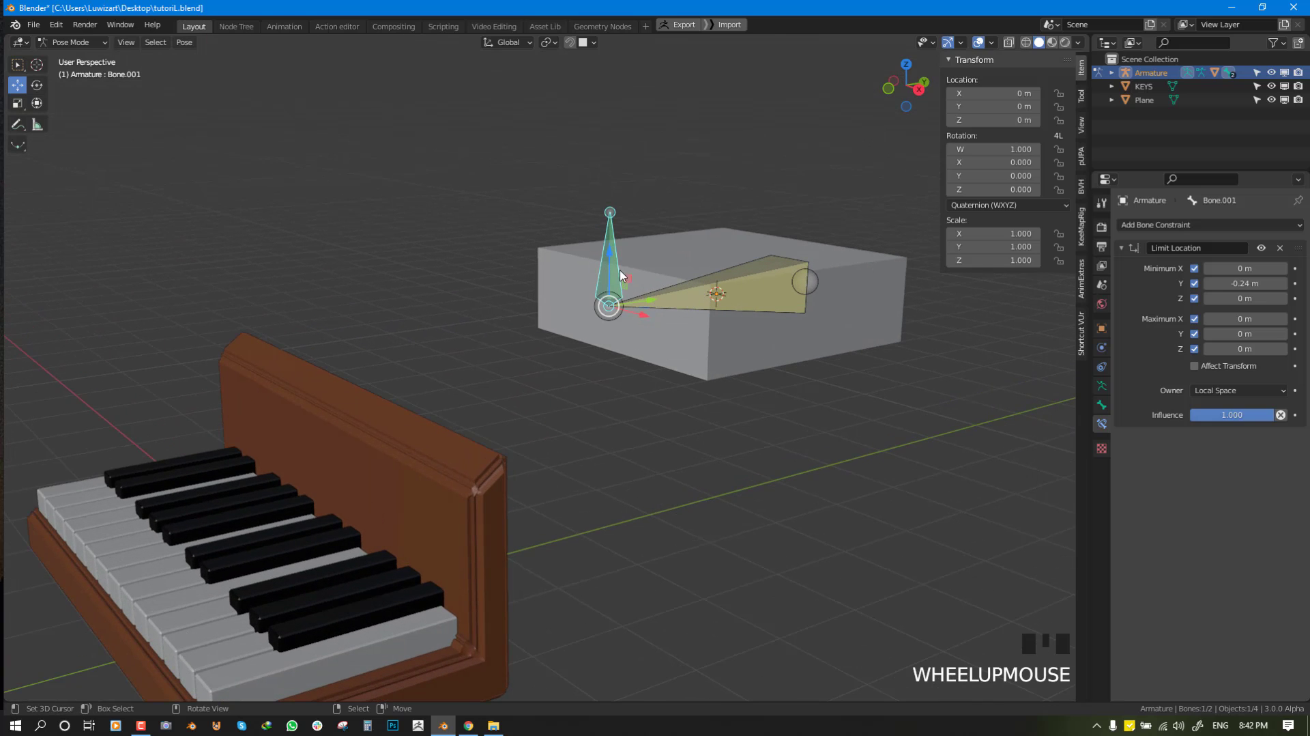
middle_drag(635, 233, 621, 228)
drag(615, 261, 644, 207)
key(ctrl+z)
middle_drag(661, 287, 701, 274)
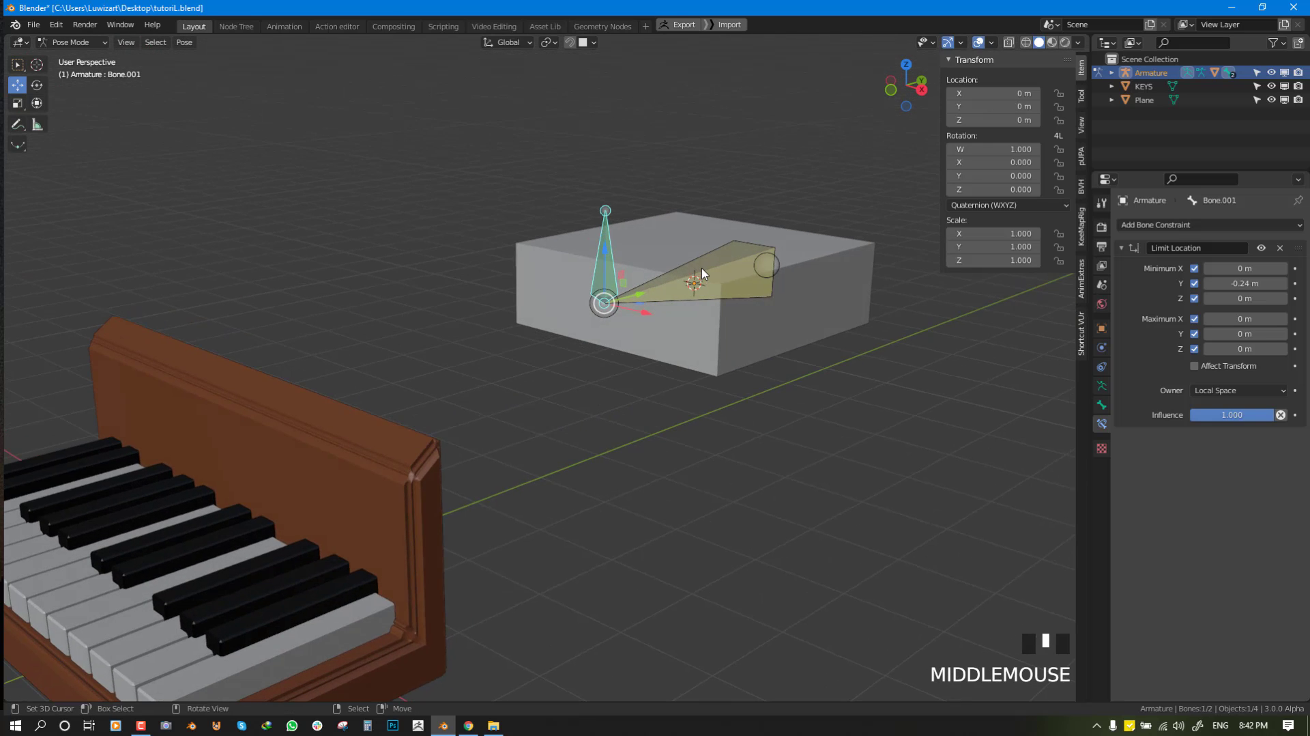
Switch to the front view and split off a new area below the 3D viewport as a Dope Sheet.
key(KP_1)
key(shift+Left)
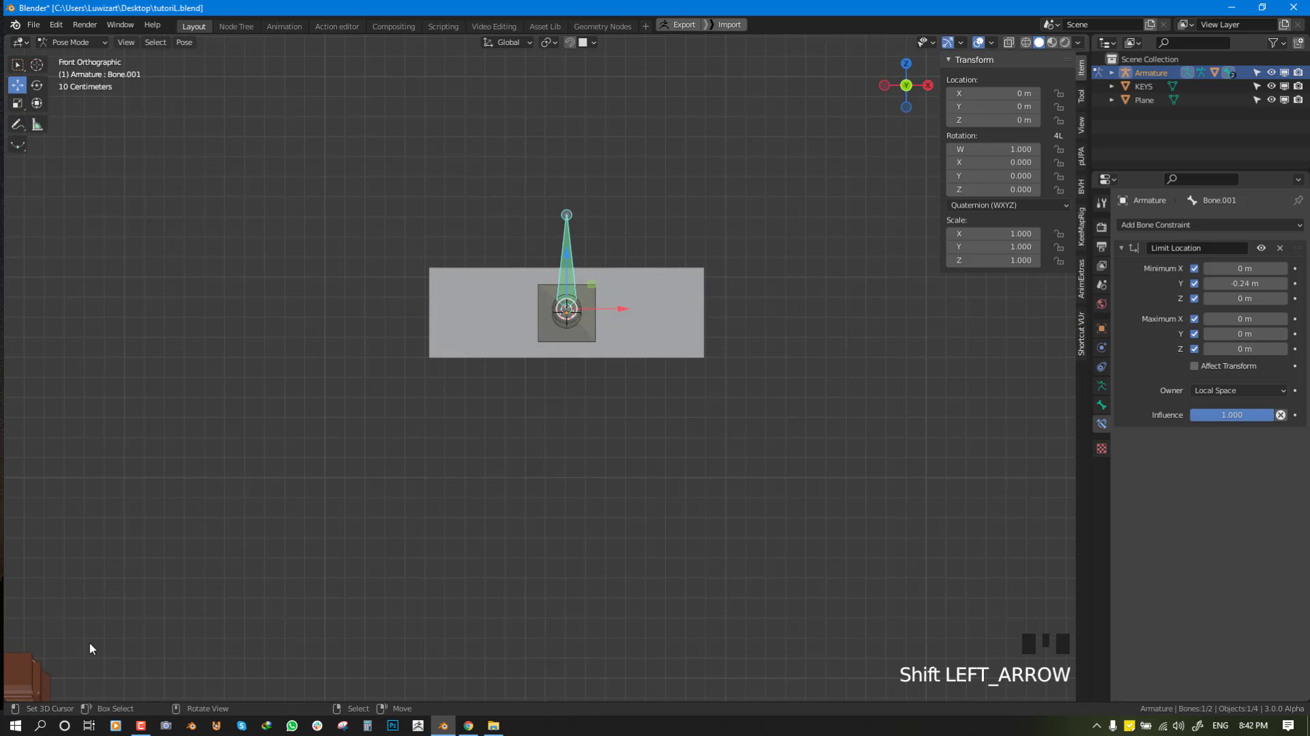
drag(6, 700, 168, 632)
key(shift+F12)
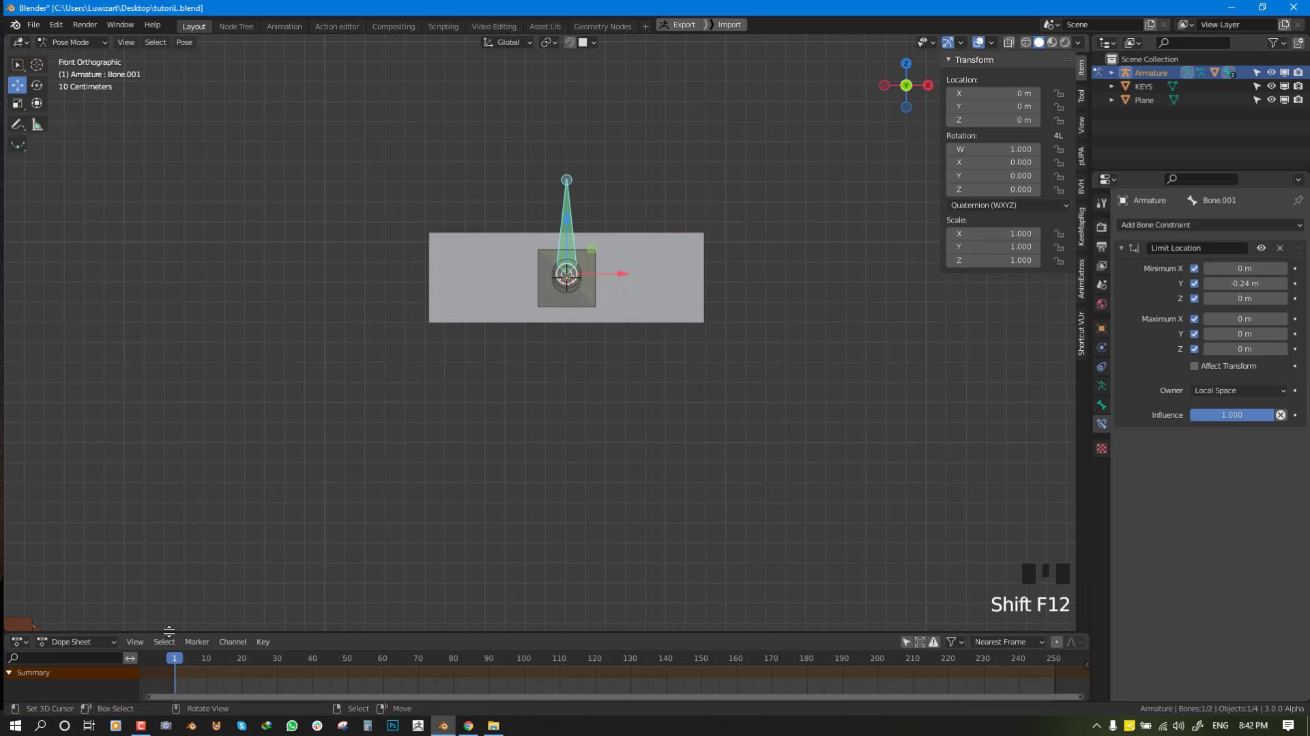
click(21, 642)
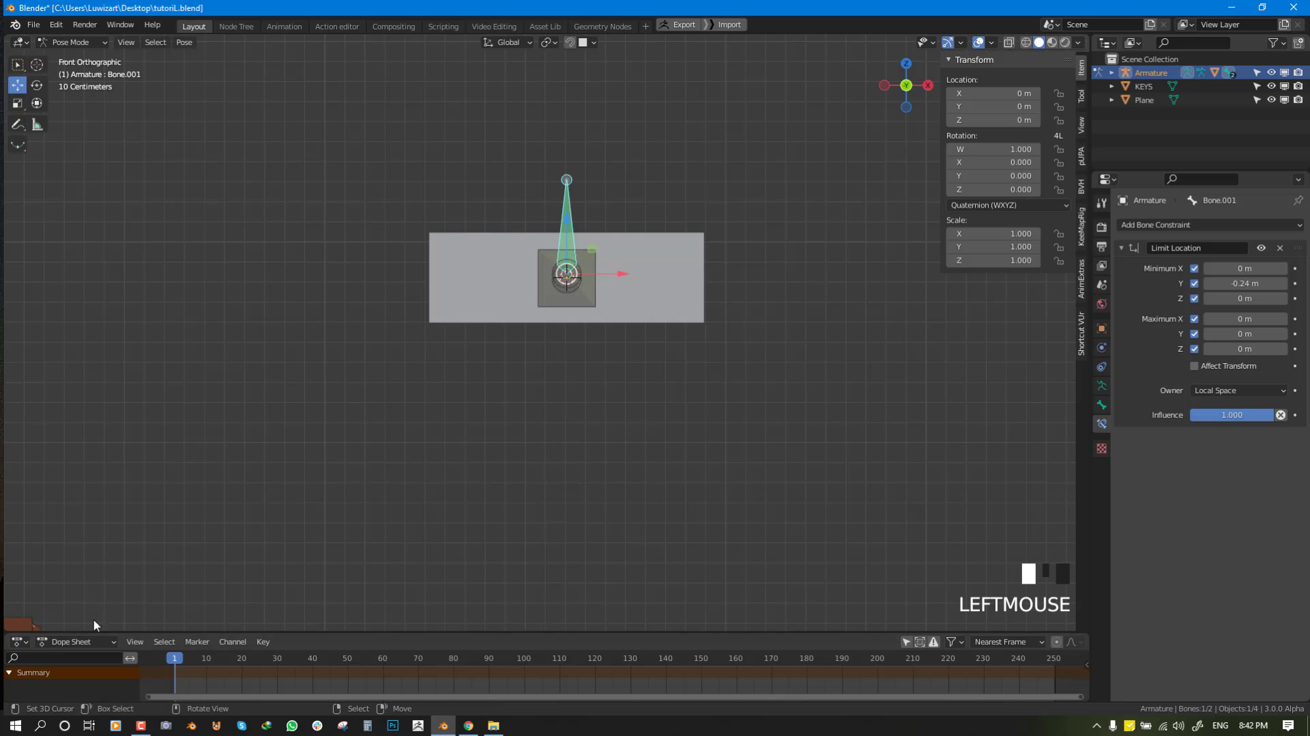
Change the new area below the viewport to a Timeline and jump to the first frame.
click(21, 642)
click(189, 523)
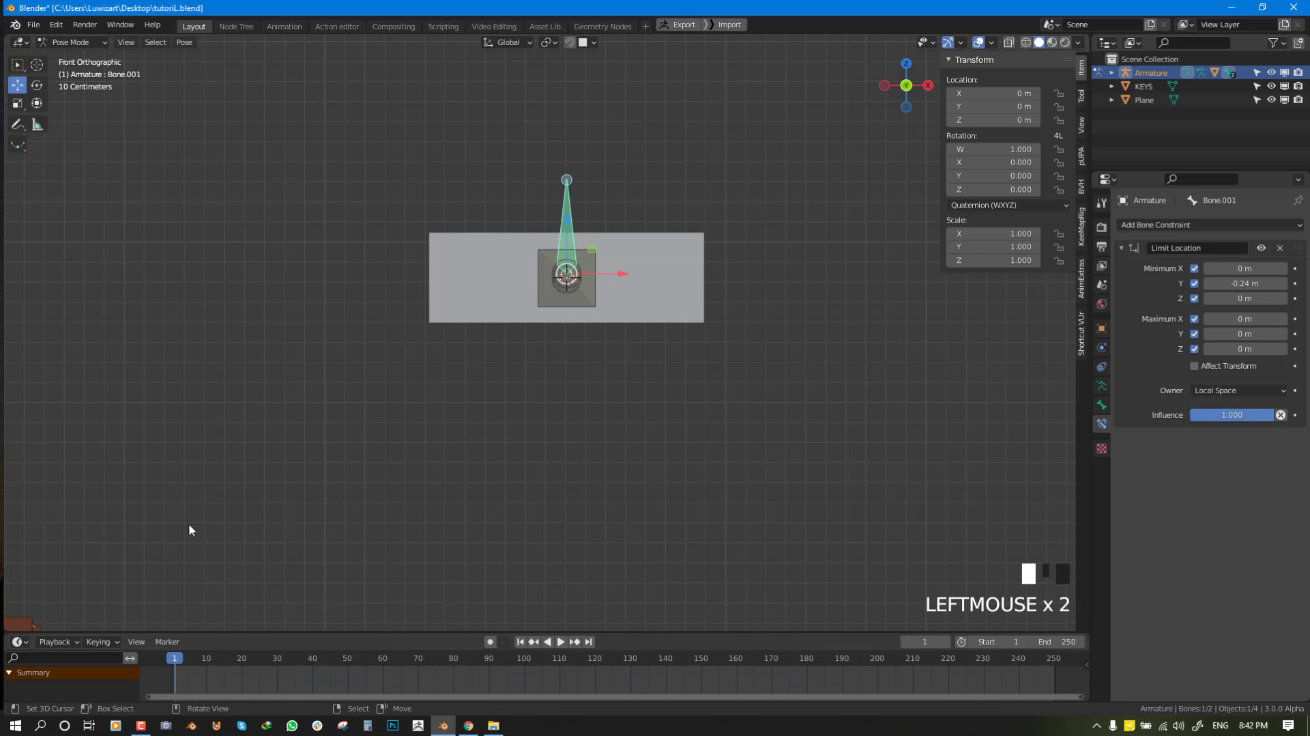
triple_click(521, 641)
middle_drag(642, 430, 555, 582)
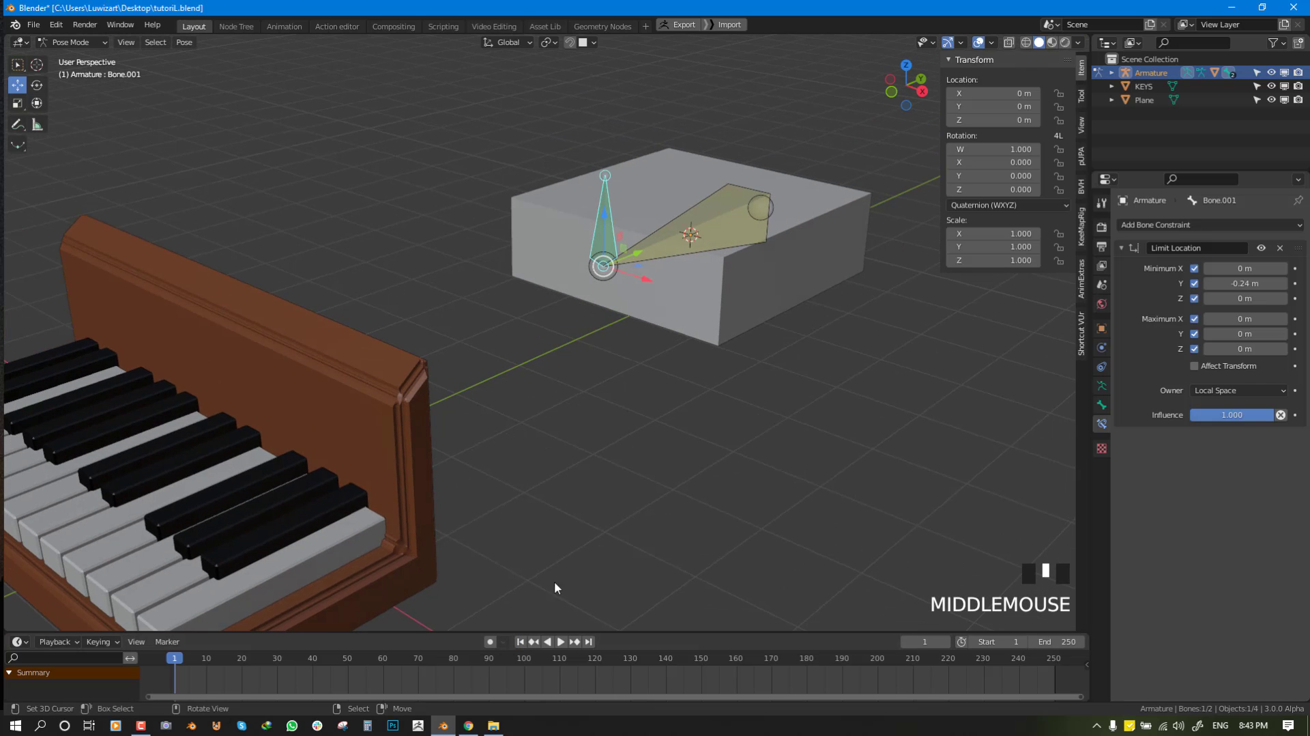
middle_drag(674, 265, 561, 294)
key(alt+a)
scroll(592, 306, up, 1)
click(561, 329)
right_click(560, 285)
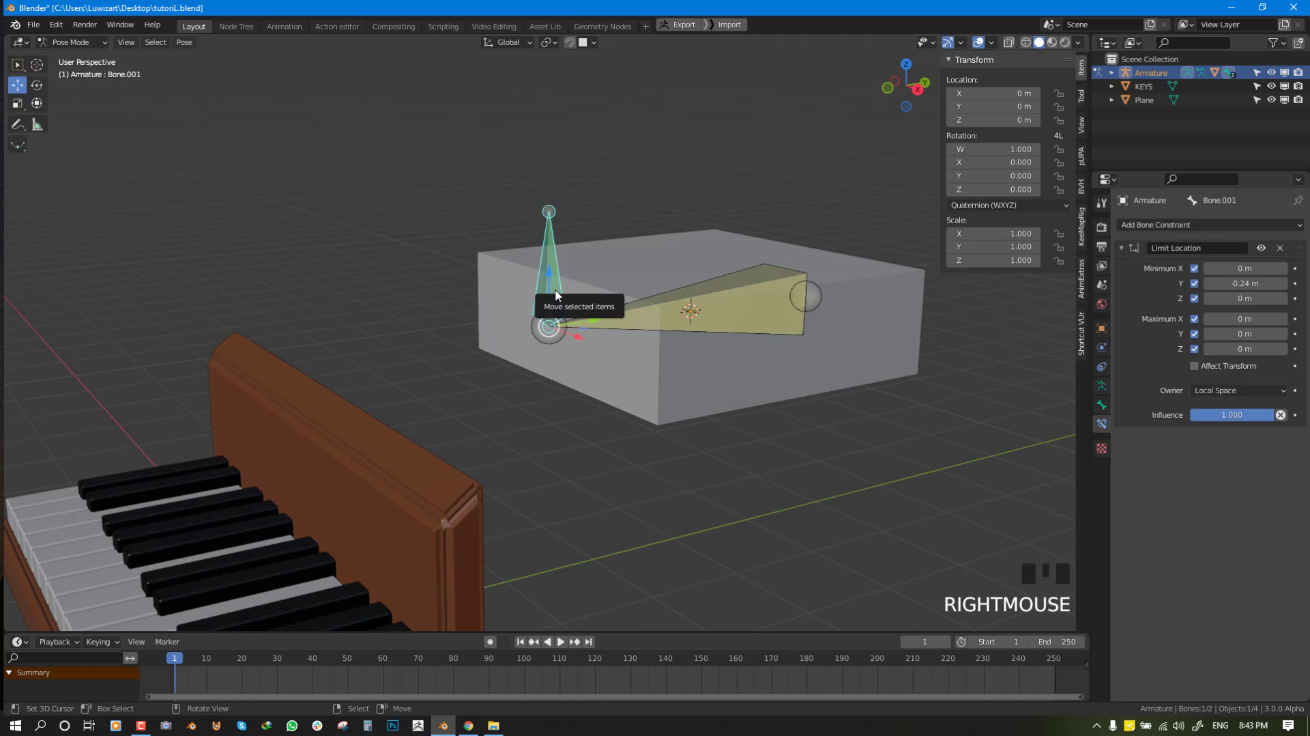
middle_drag(556, 295, 521, 296)
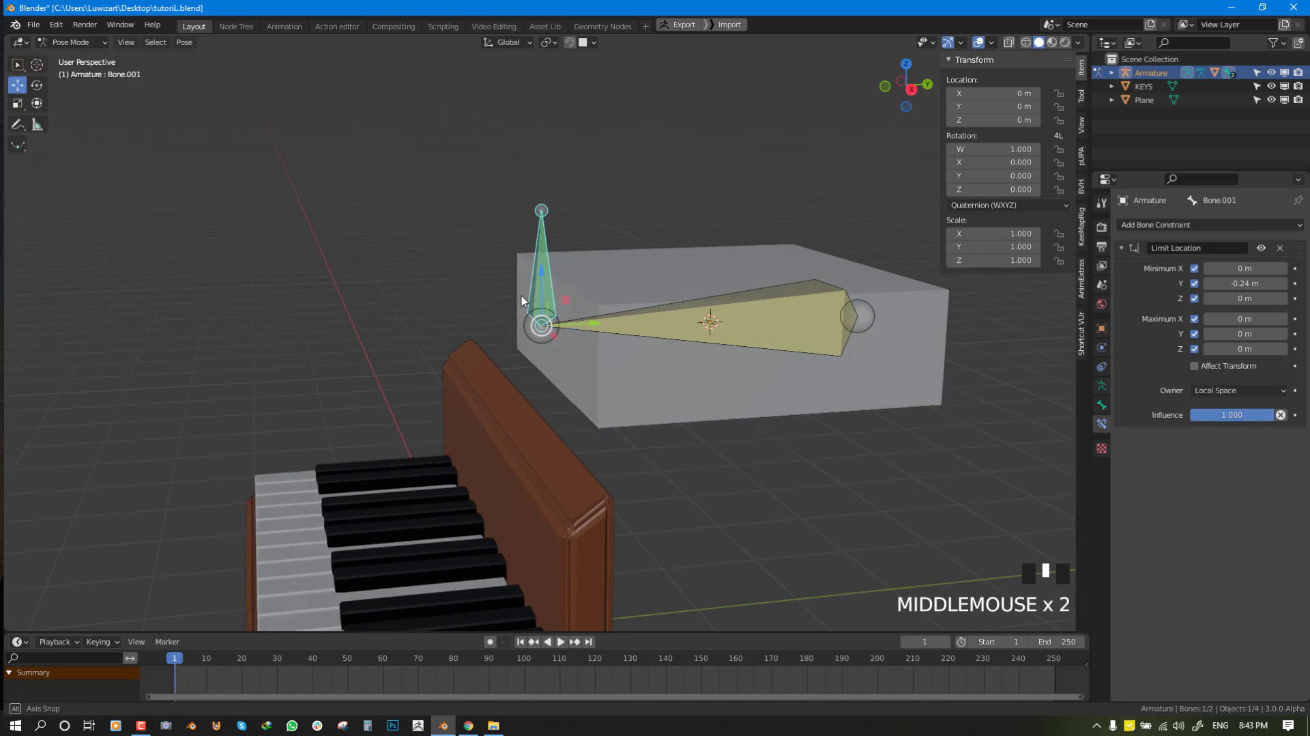
scroll(554, 272, up, 1)
scroll(563, 268, down, 1)
scroll(566, 284, up, 1)
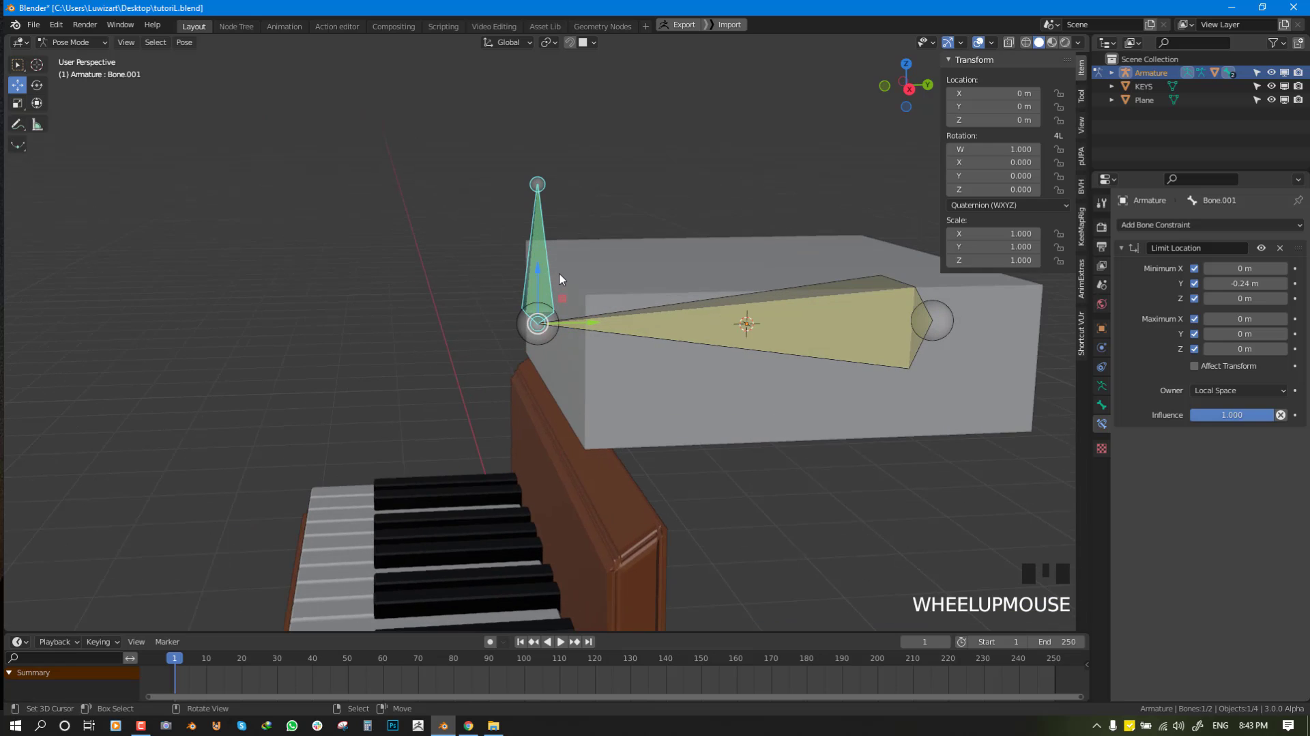
key(Tab)
key(Tab)
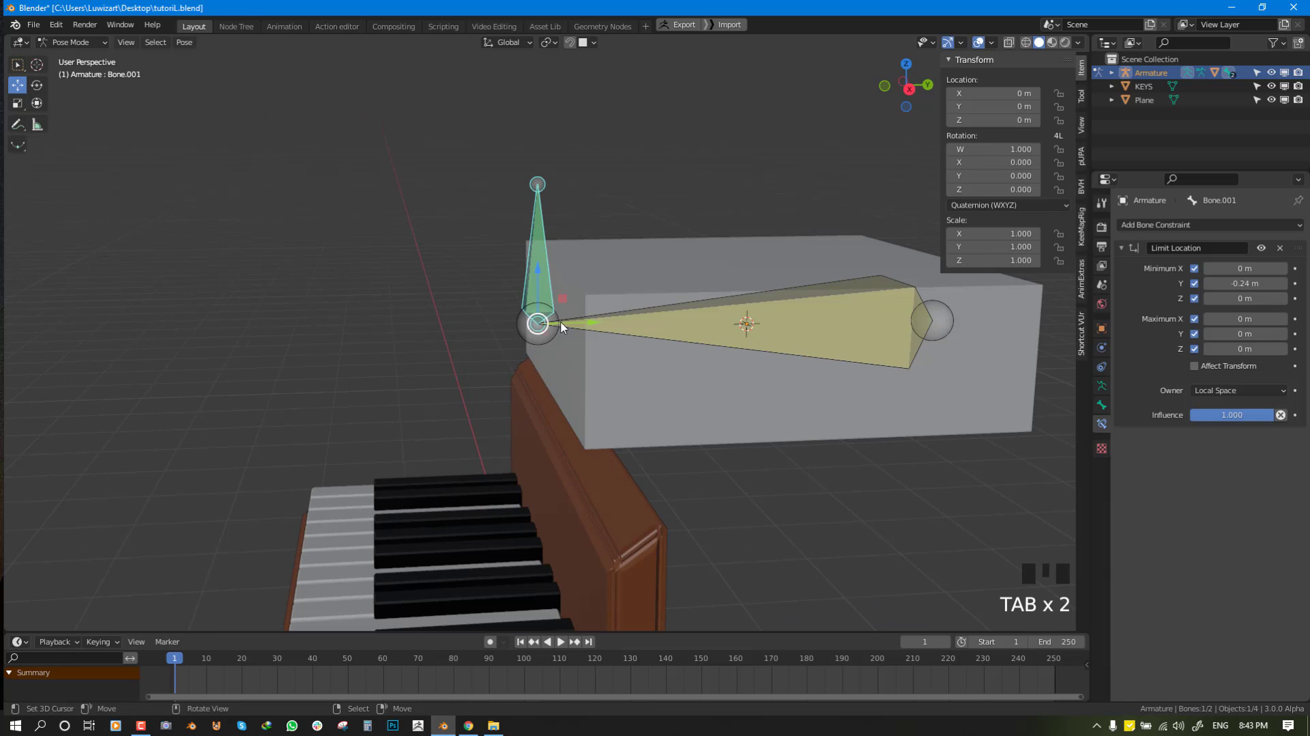
Snap the 3D cursor to the base of the selected upright bone.
middle_drag(583, 309, 621, 284)
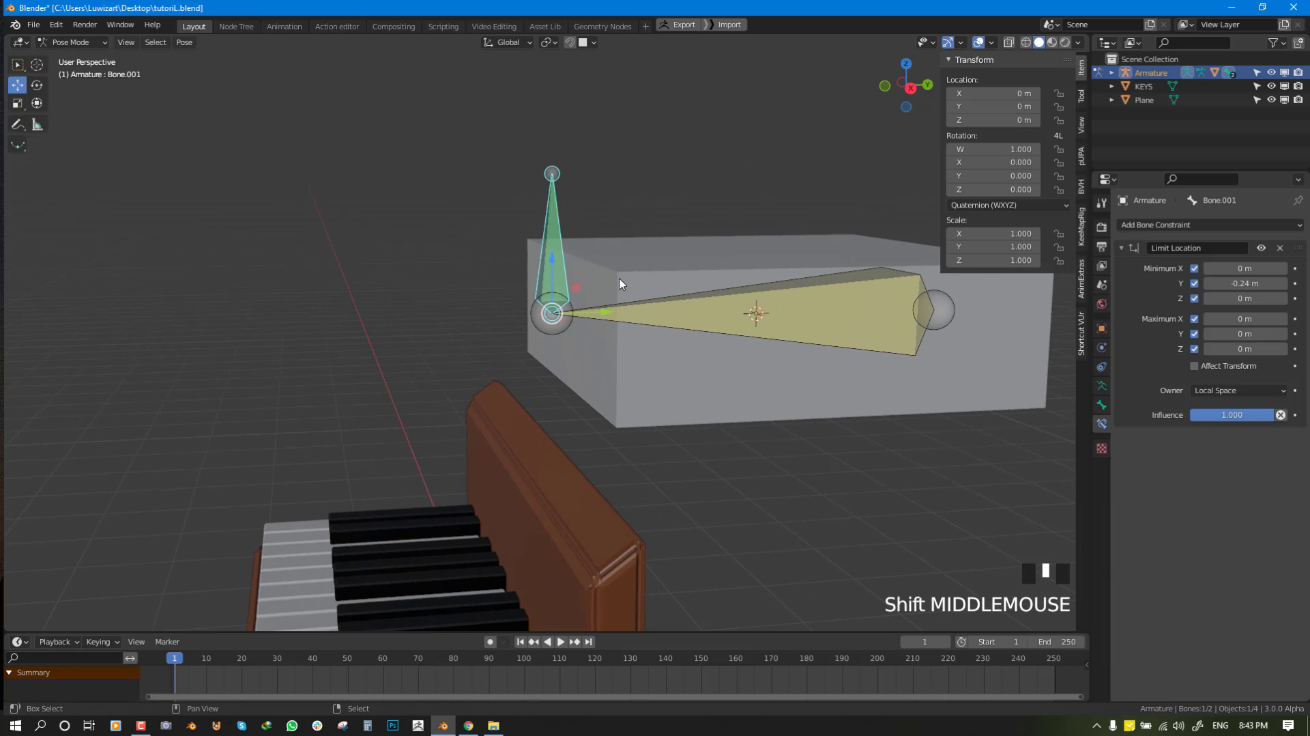
key(shift+s)
click(622, 345)
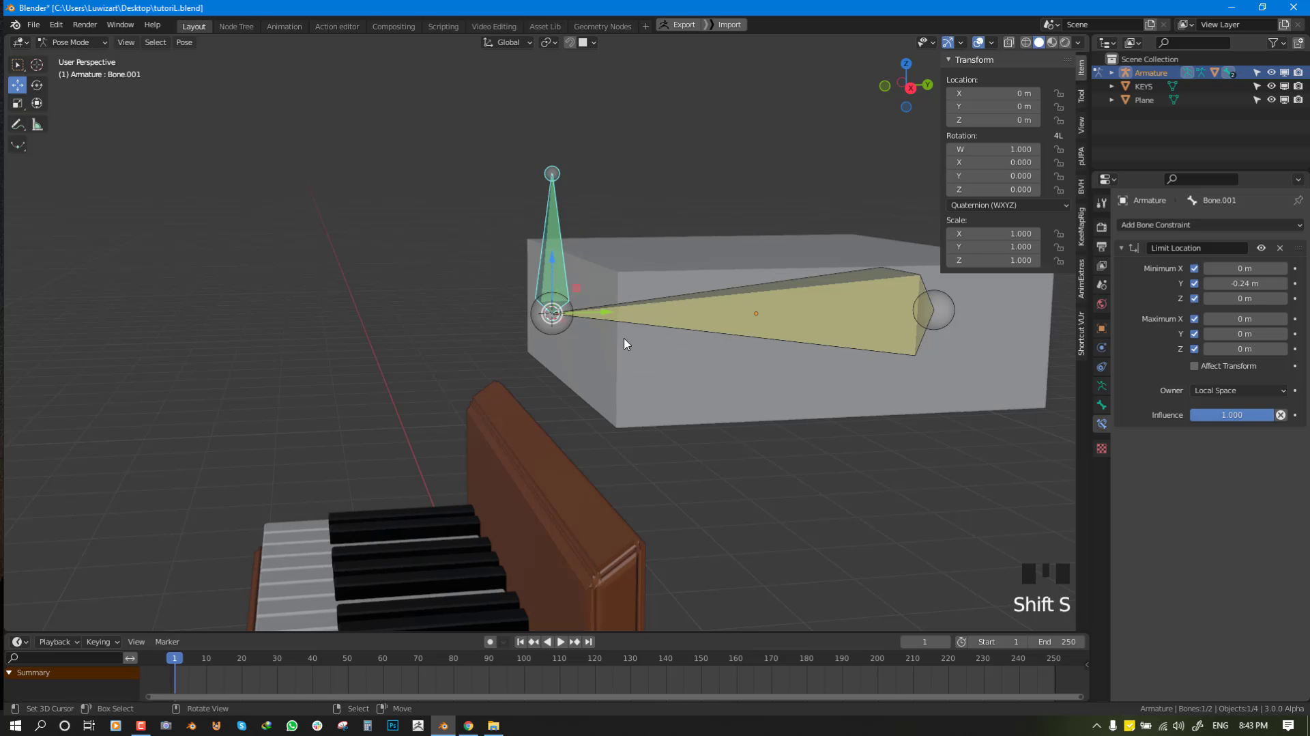
In Object Mode, add a cube at the 3D cursor and scale it down to about 0.275.
key(shift+a)
key(ctrl+Tab)
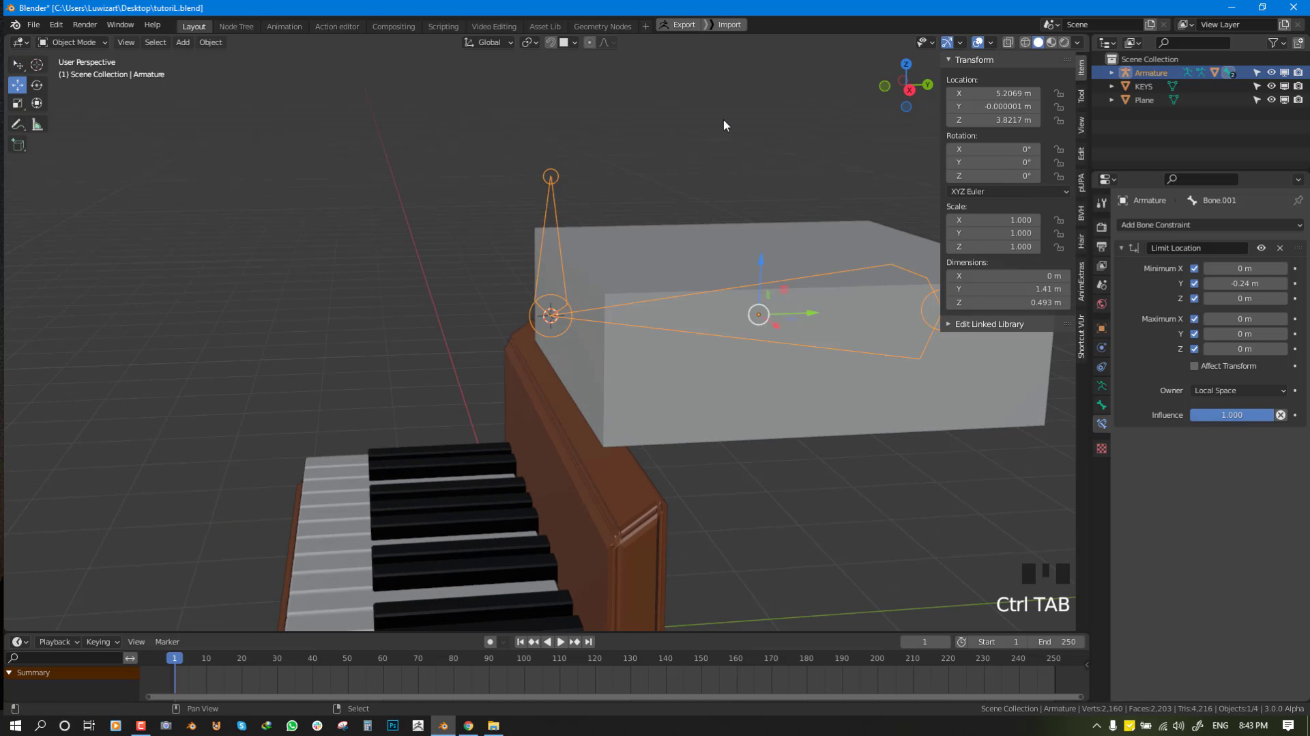
key(shift+a)
mouse_move(682, 52)
click(776, 65)
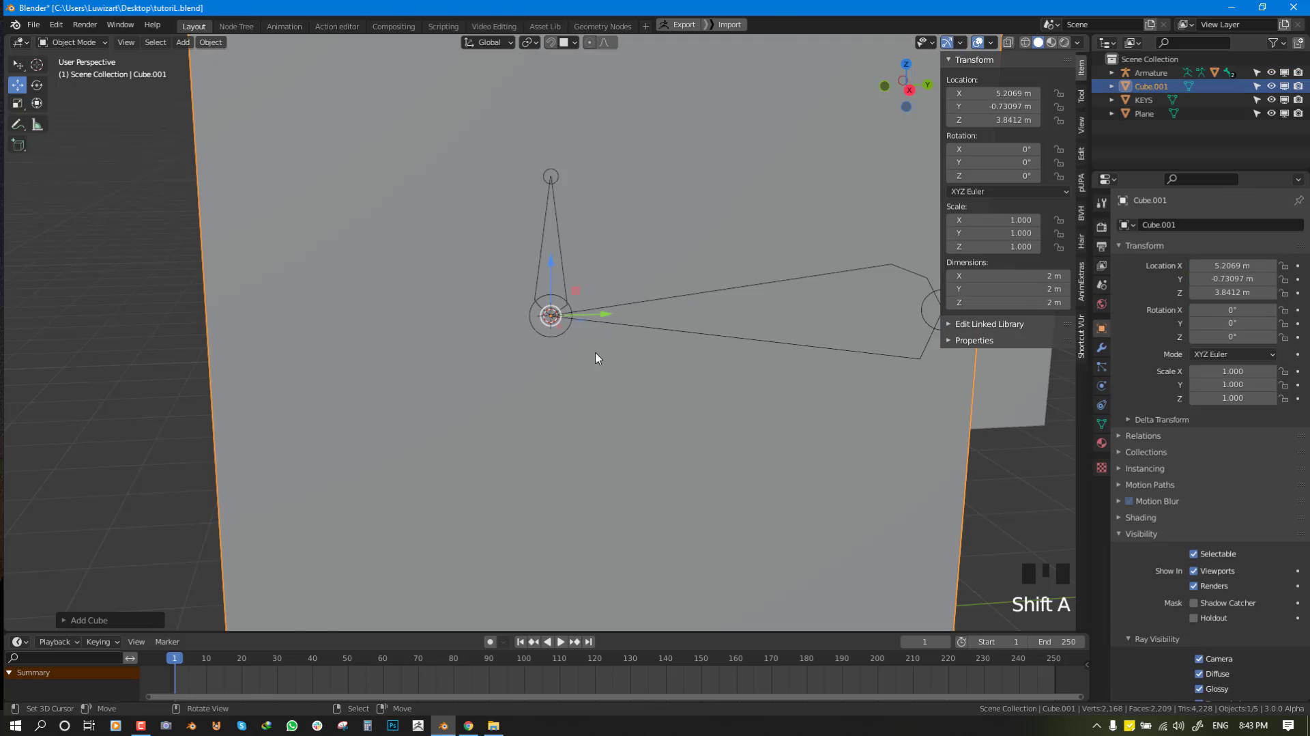
key(s)
click(607, 355)
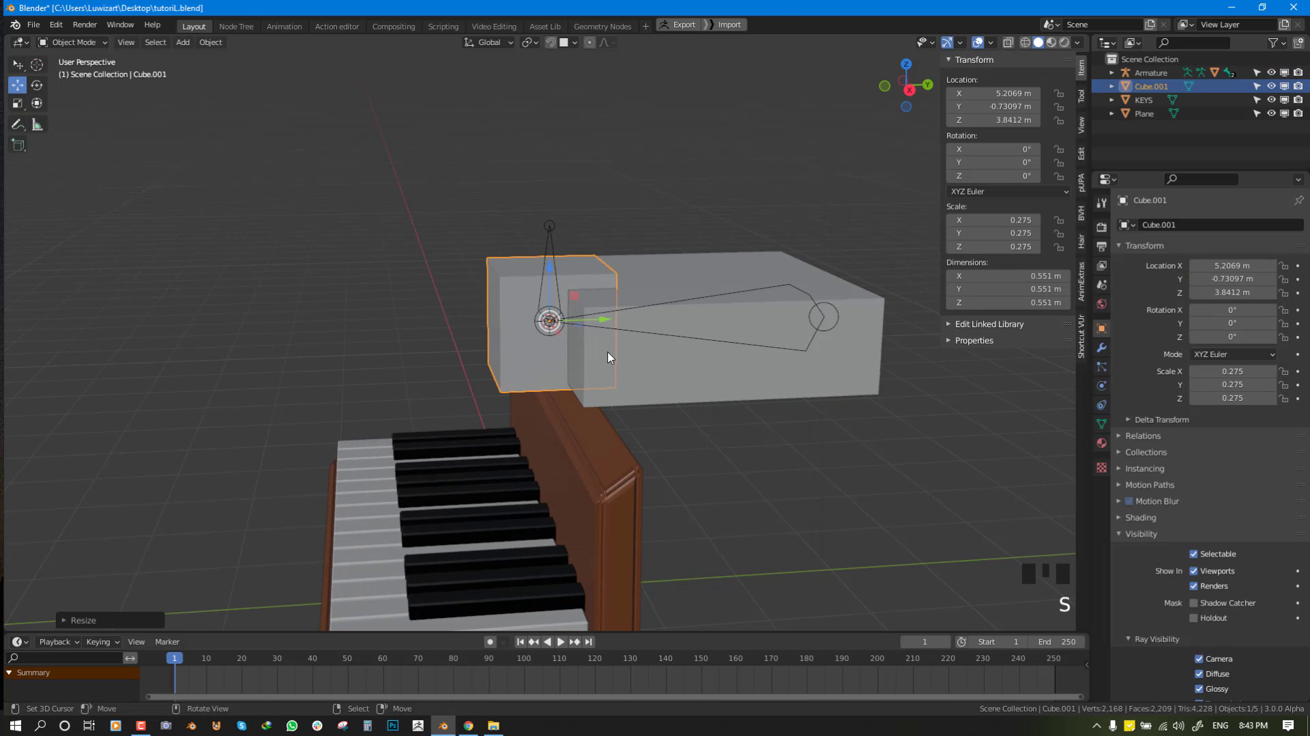
scroll(590, 350, up, 3)
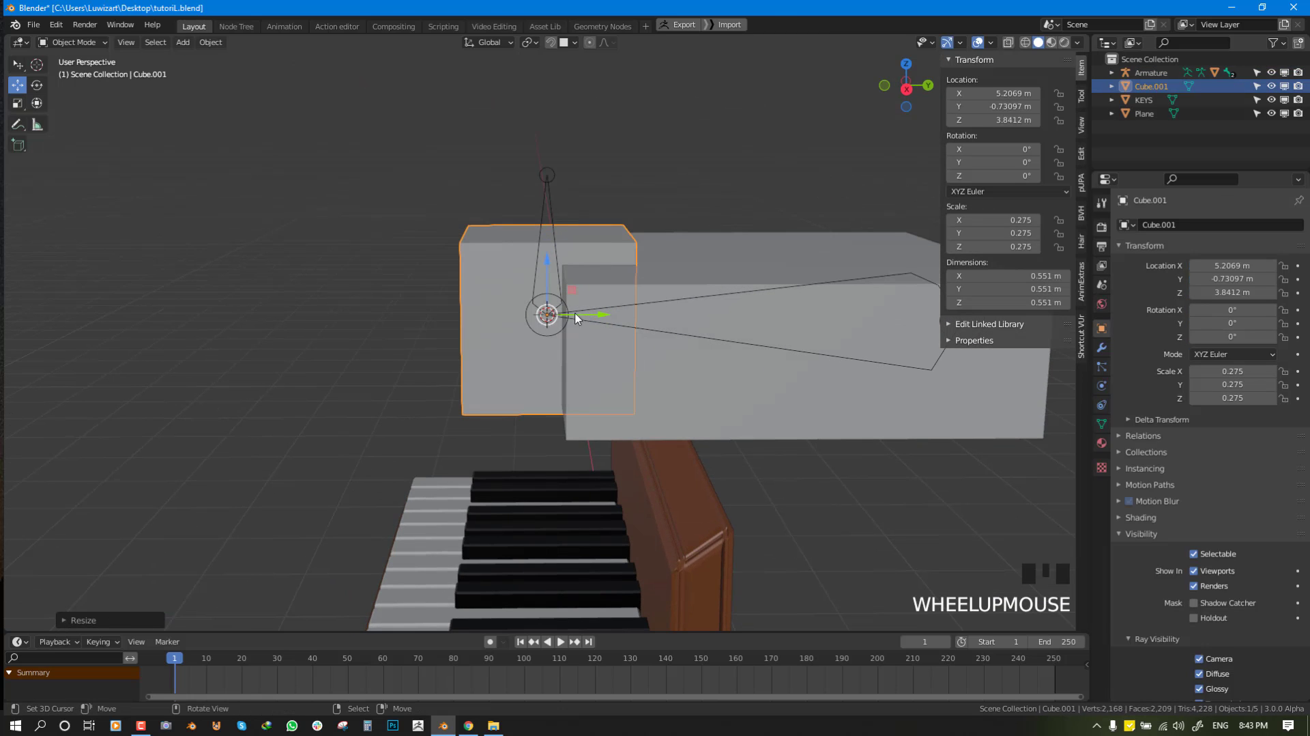
Try moving the upright bone in Pose Mode beside the small cube, and cancel the move.
right_click(545, 191)
middle_drag(535, 236, 610, 259)
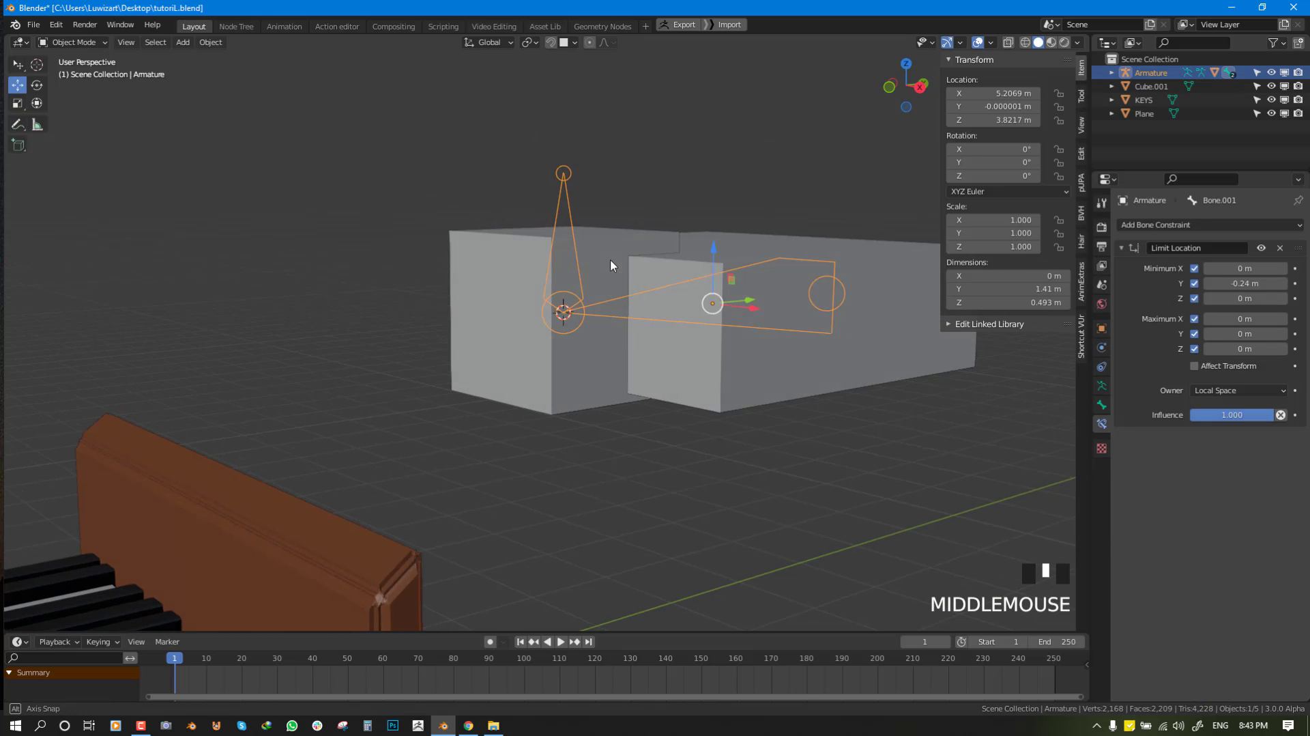
key(ctrl+Tab)
right_click(564, 214)
key(g)
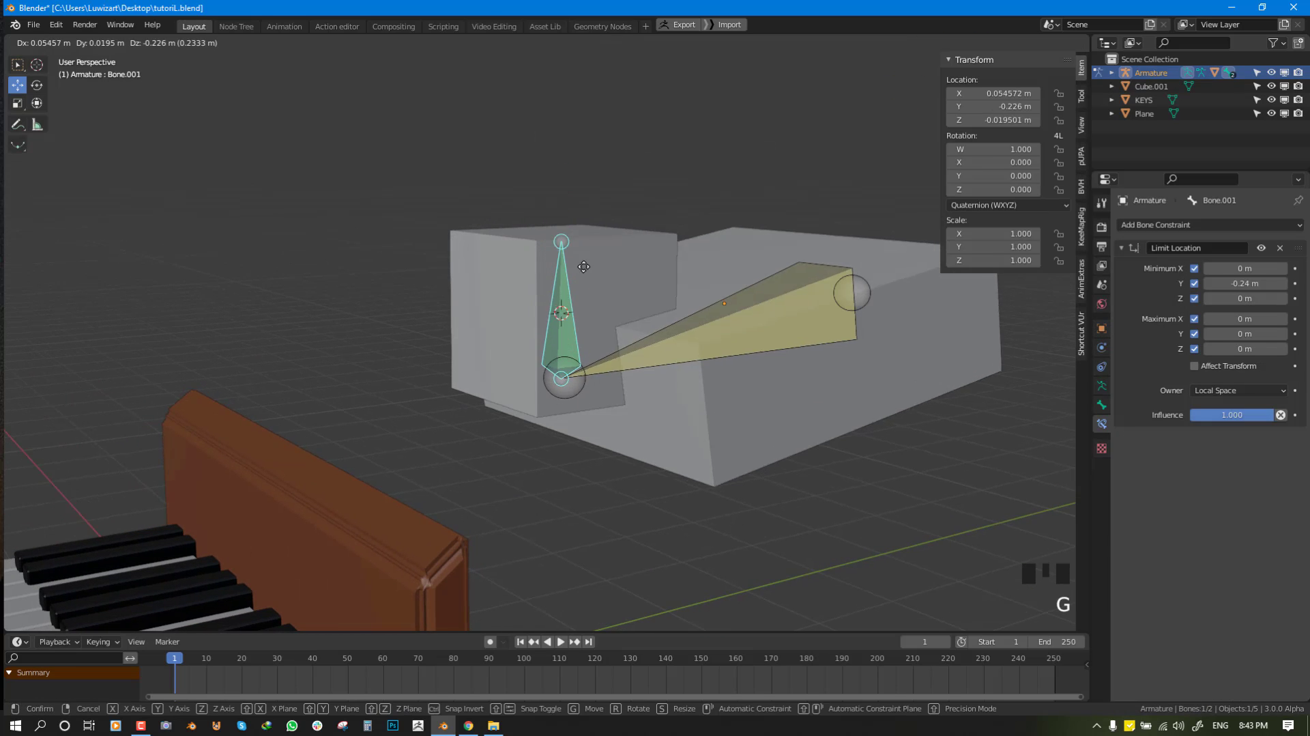
right_click(612, 280)
middle_drag(612, 286, 558, 266)
Scale the small cube down to about 0.241 and raise it slightly to about Z 3.858 m.
right_click(501, 268)
key(s)
click(647, 353)
mouse_move(557, 266)
mouse_down()
mouse_move(560, 252)
mouse_move(559, 263)
mouse_up()
middle_drag(580, 315, 643, 304)
scroll(596, 325, up, 2)
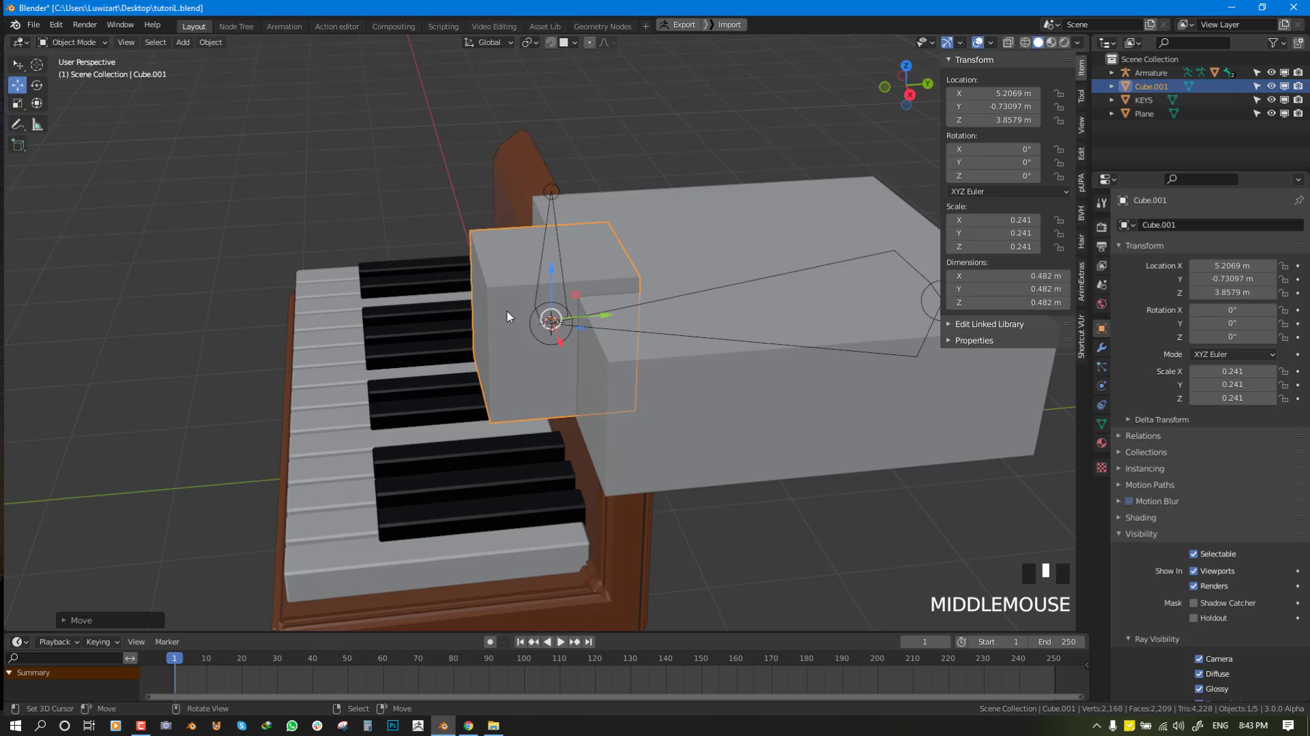
Try moving the small cube and then the upright bone in Pose Mode, cancelling both moves.
key(g)
key(Escape)
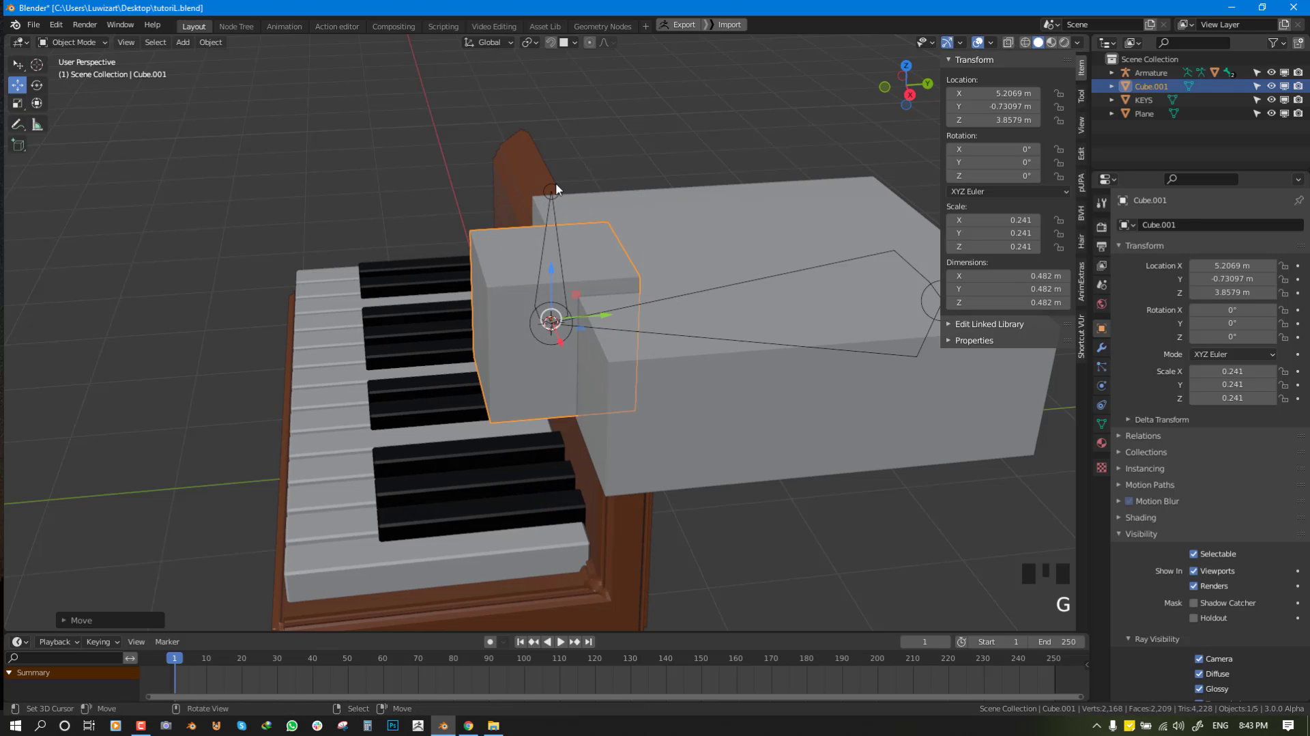
right_click(557, 189)
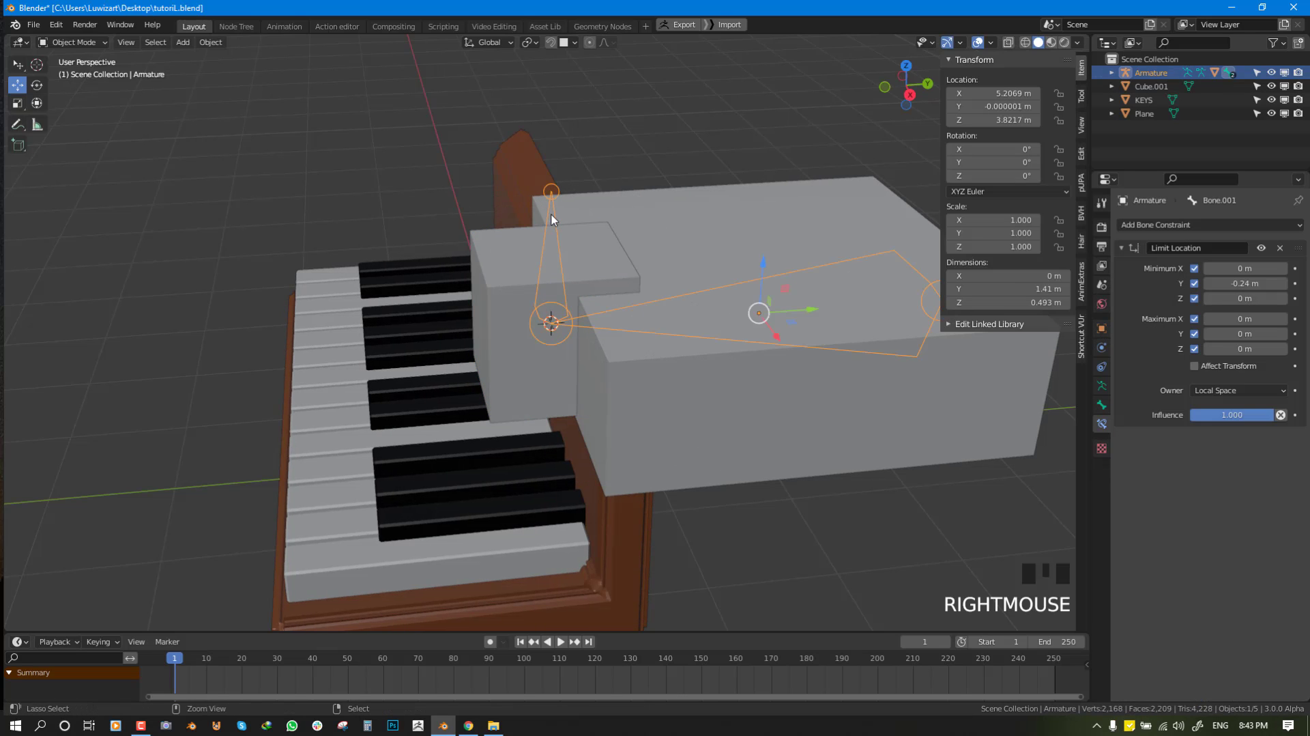
key(ctrl+Tab)
key(g)
right_click(577, 219)
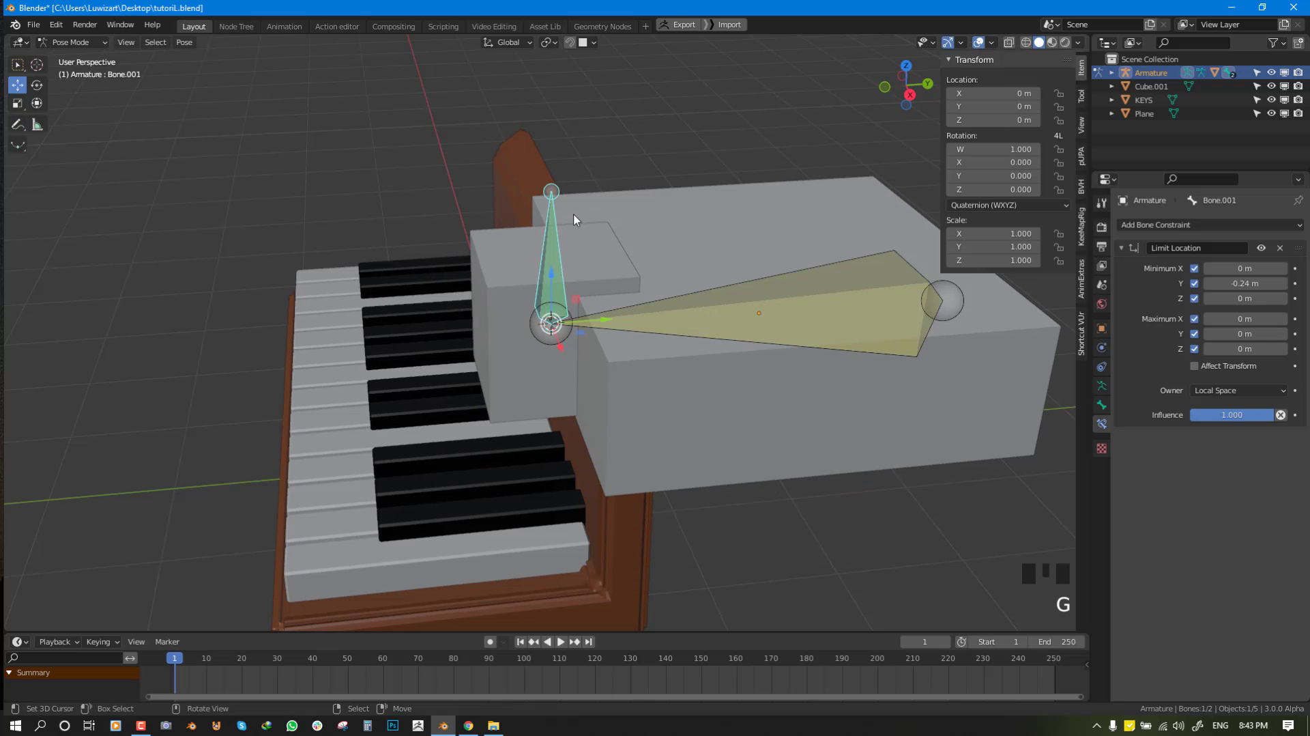
middle_drag(576, 219, 544, 283)
Add a Copy Location constraint to the upright bone in Pose Mode.
key(ctrl+Tab)
right_click(521, 279)
right_click(553, 227)
right_click(558, 191)
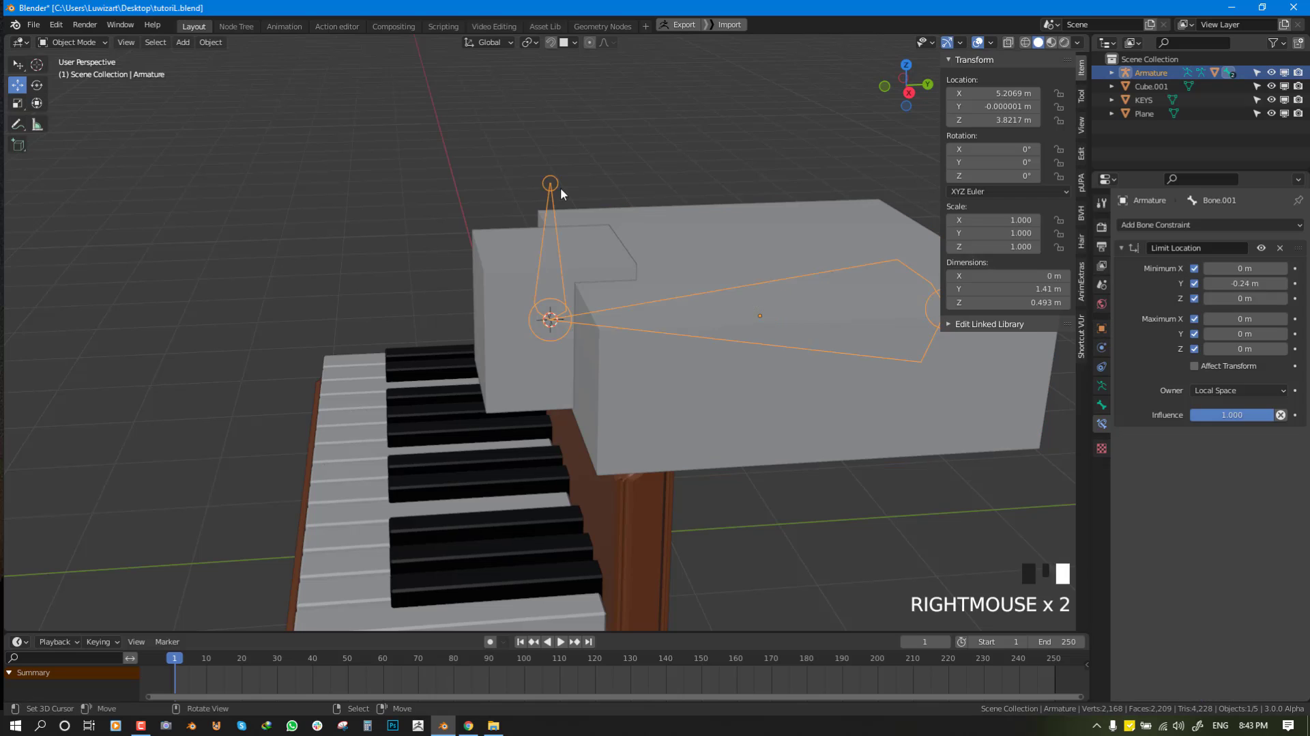
key(ctrl+Tab)
click(1101, 405)
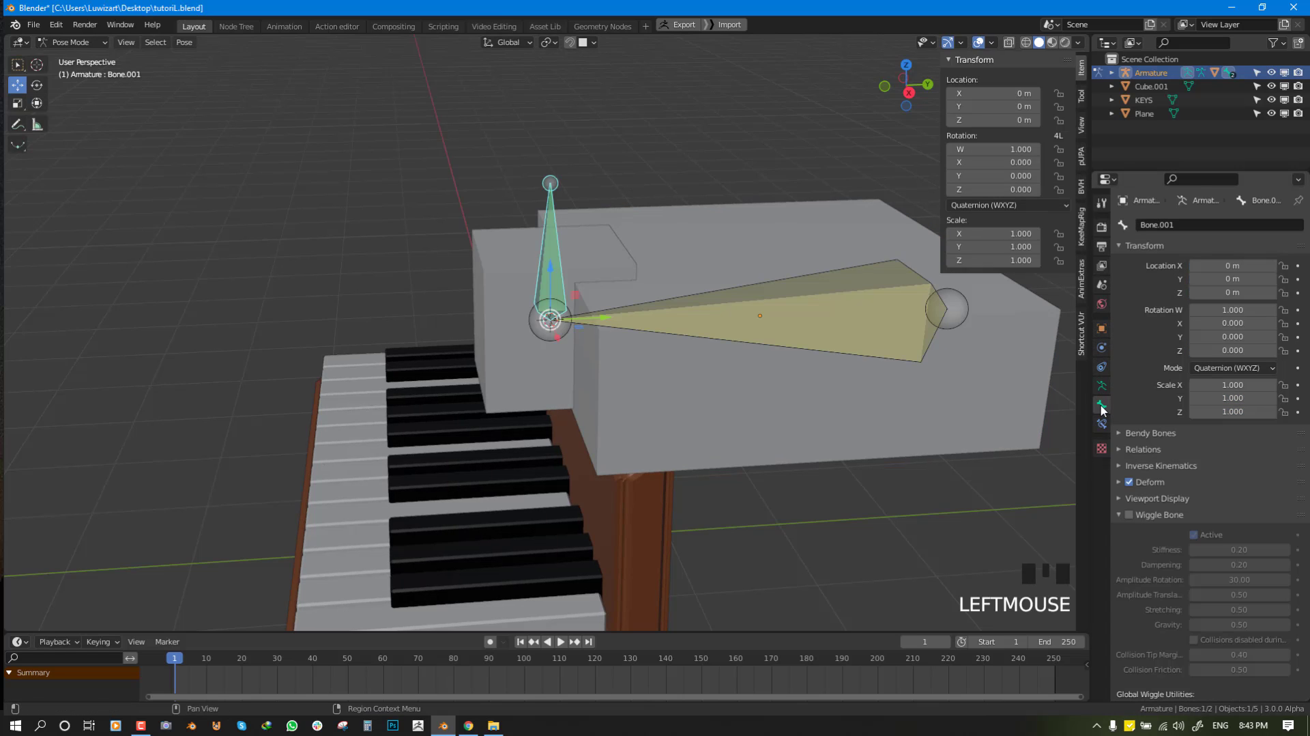
click(1102, 425)
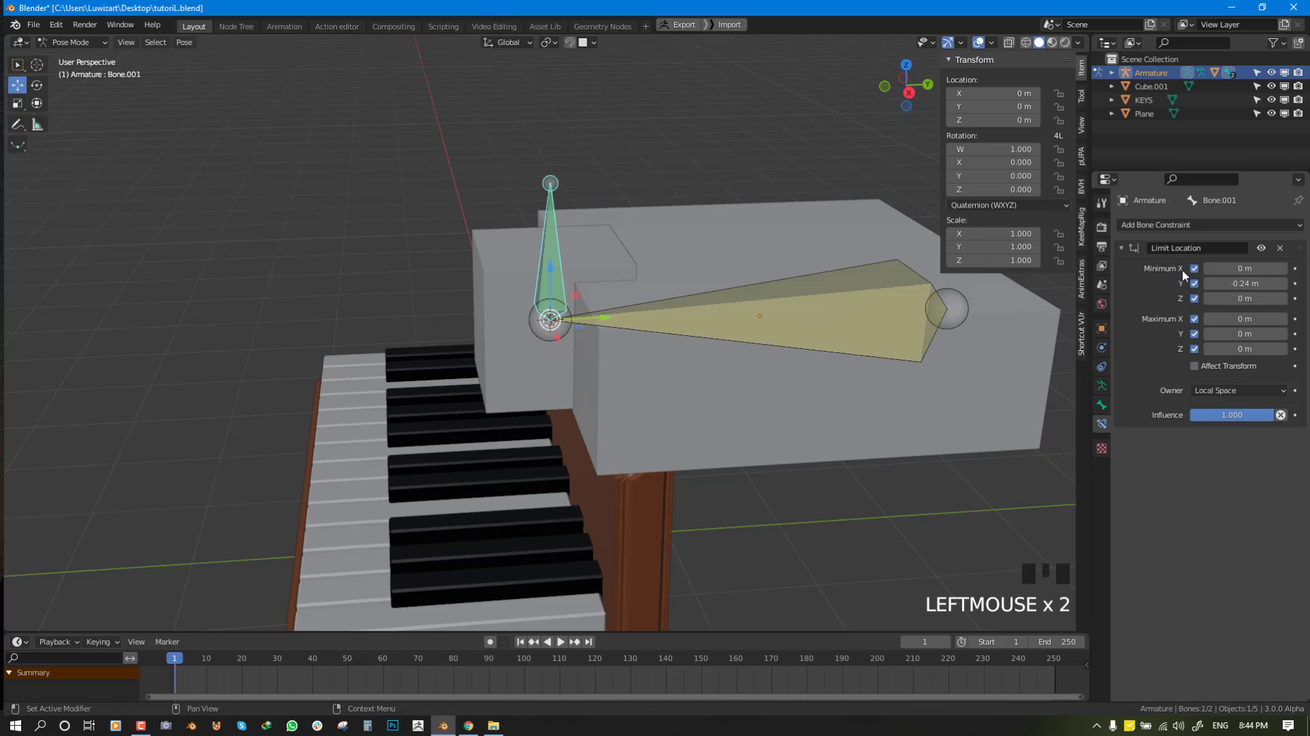
click(1148, 227)
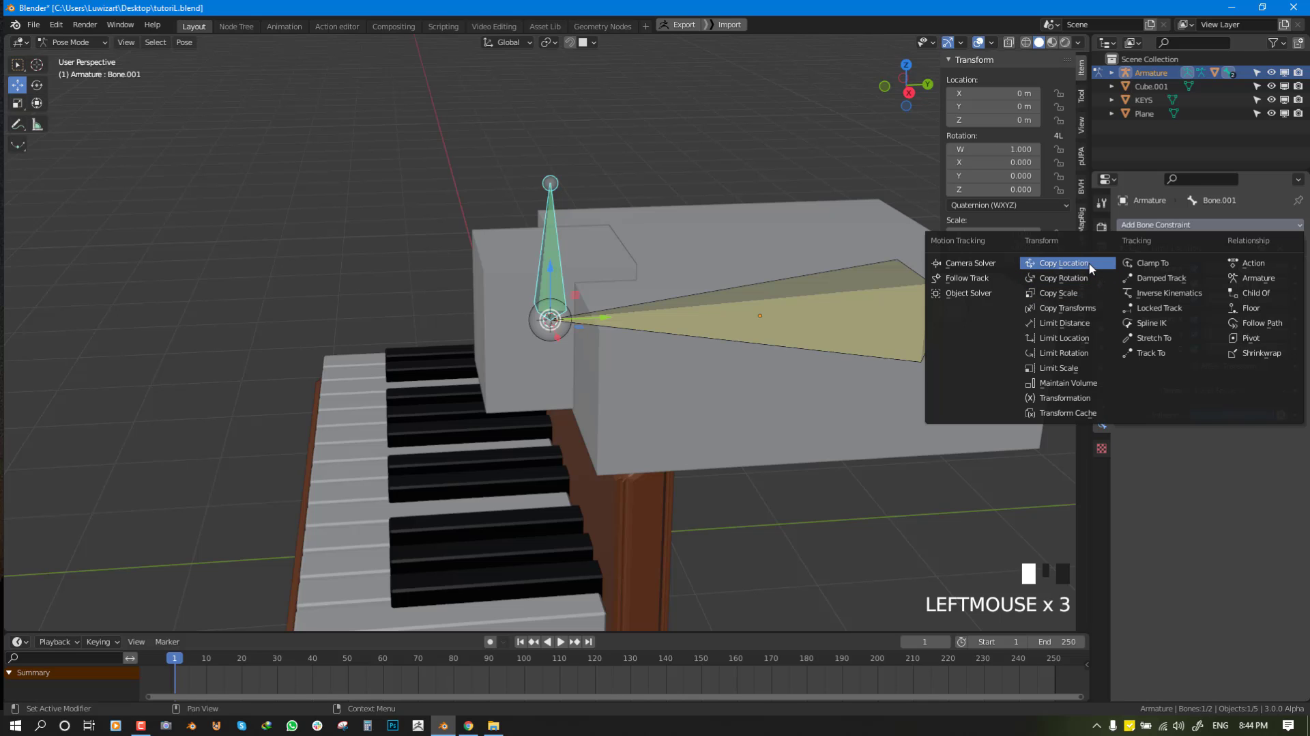
click(1064, 262)
Set the small cube, Cube.001, as the Copy Location constraint's target.
middle_drag(748, 395, 784, 392)
shift+middle_drag(899, 396, 861, 411)
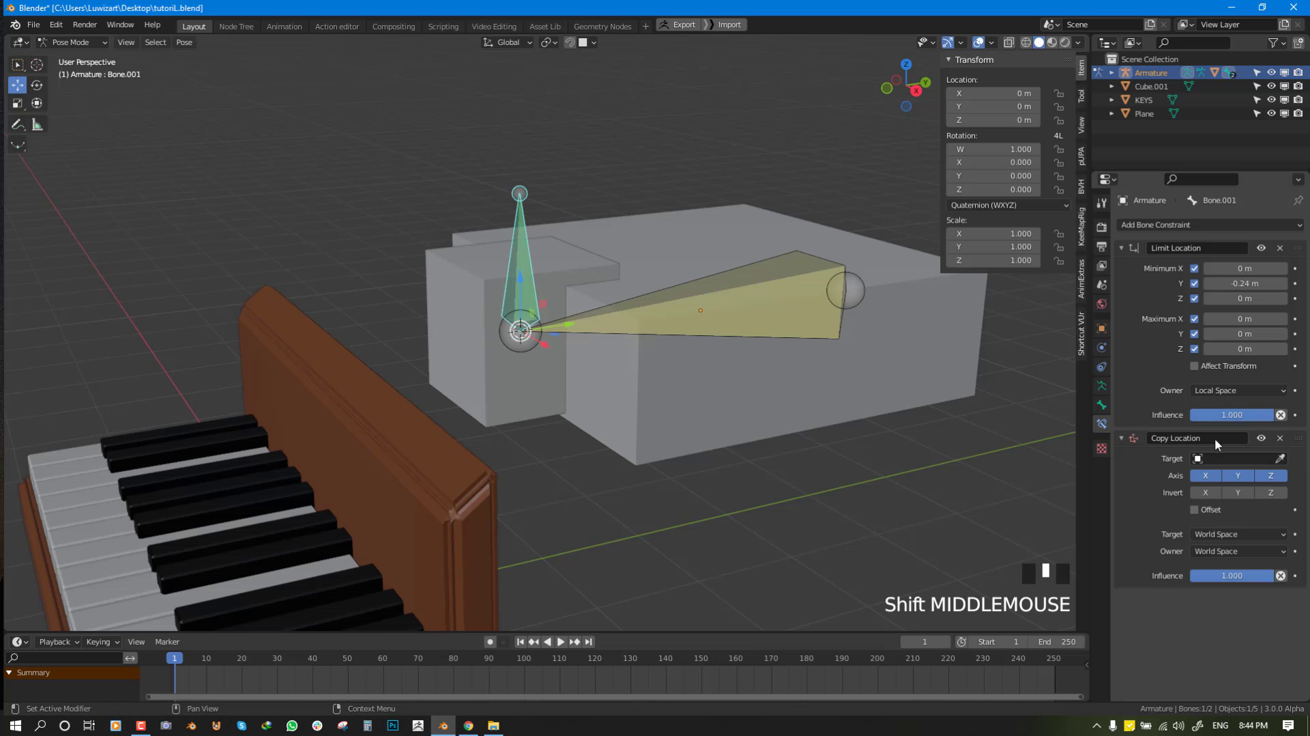
click(1283, 459)
click(476, 290)
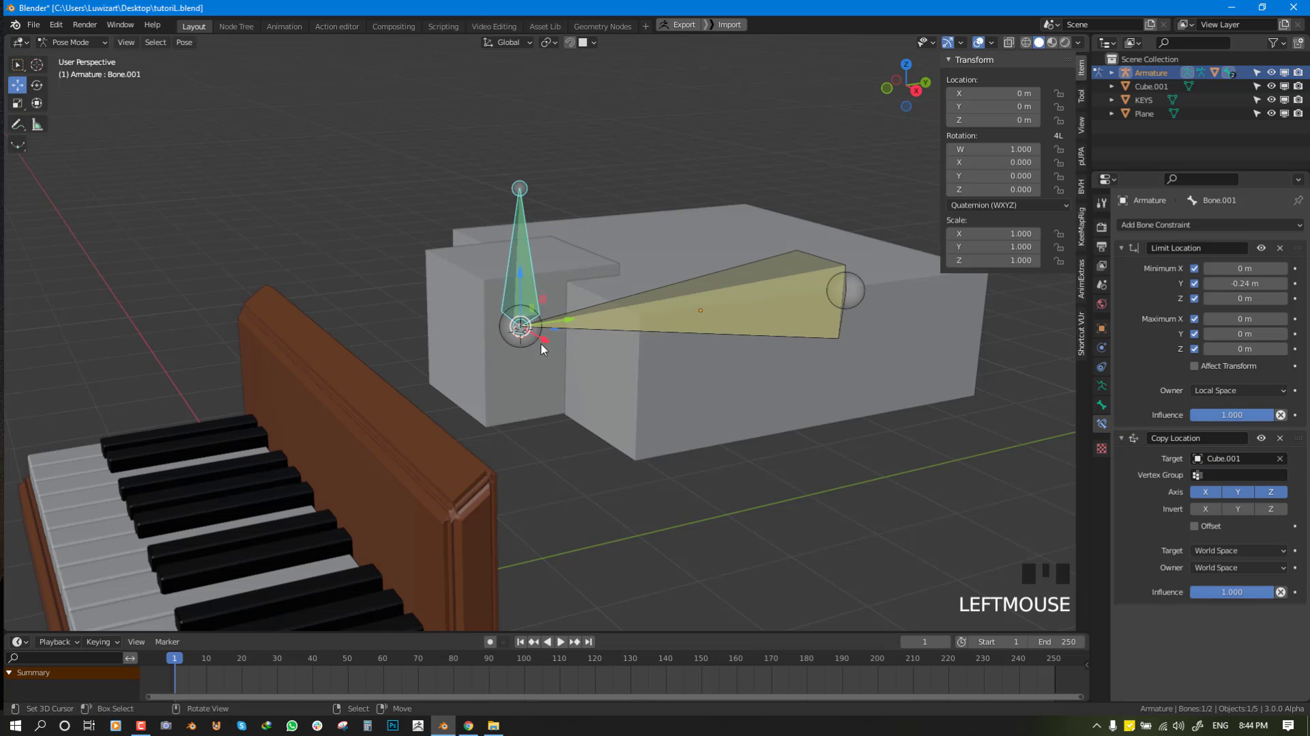
Test the Copy Location constraint by moving the small cube freely, without keeping the move.
middle_drag(542, 348, 533, 325)
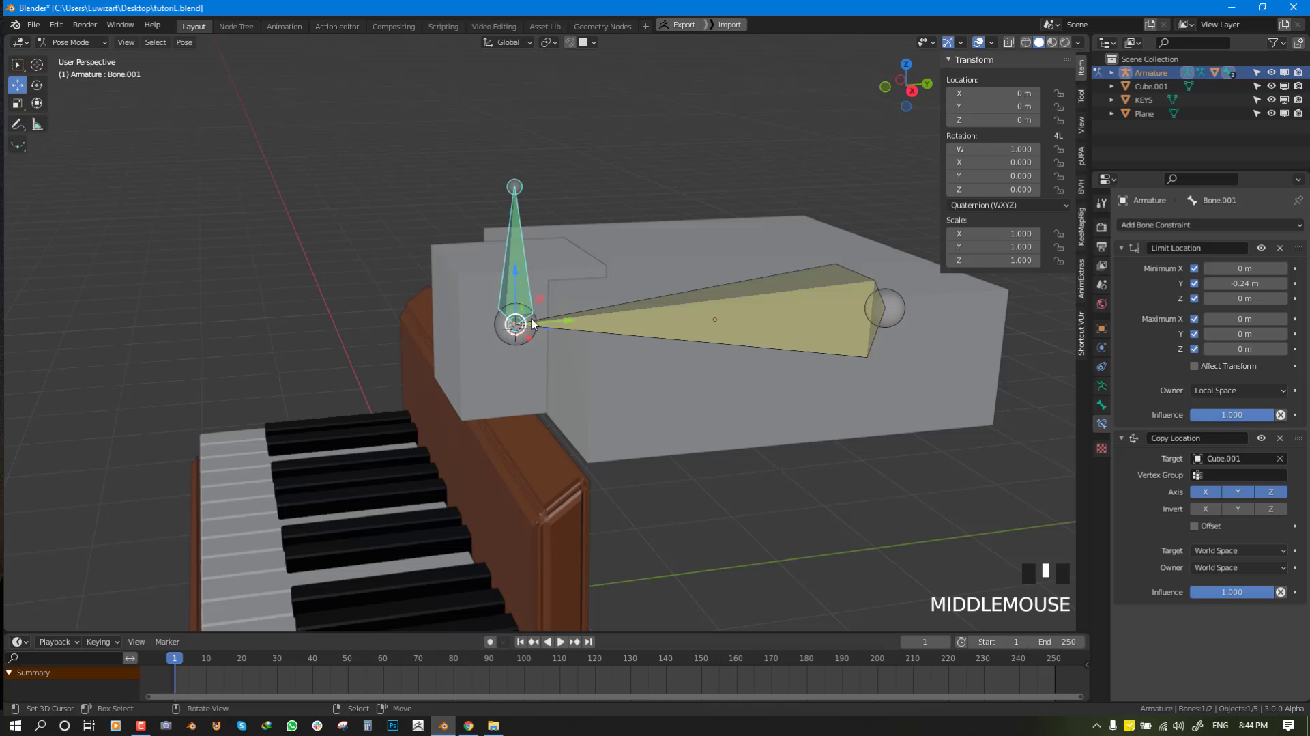
right_click(473, 318)
key(g)
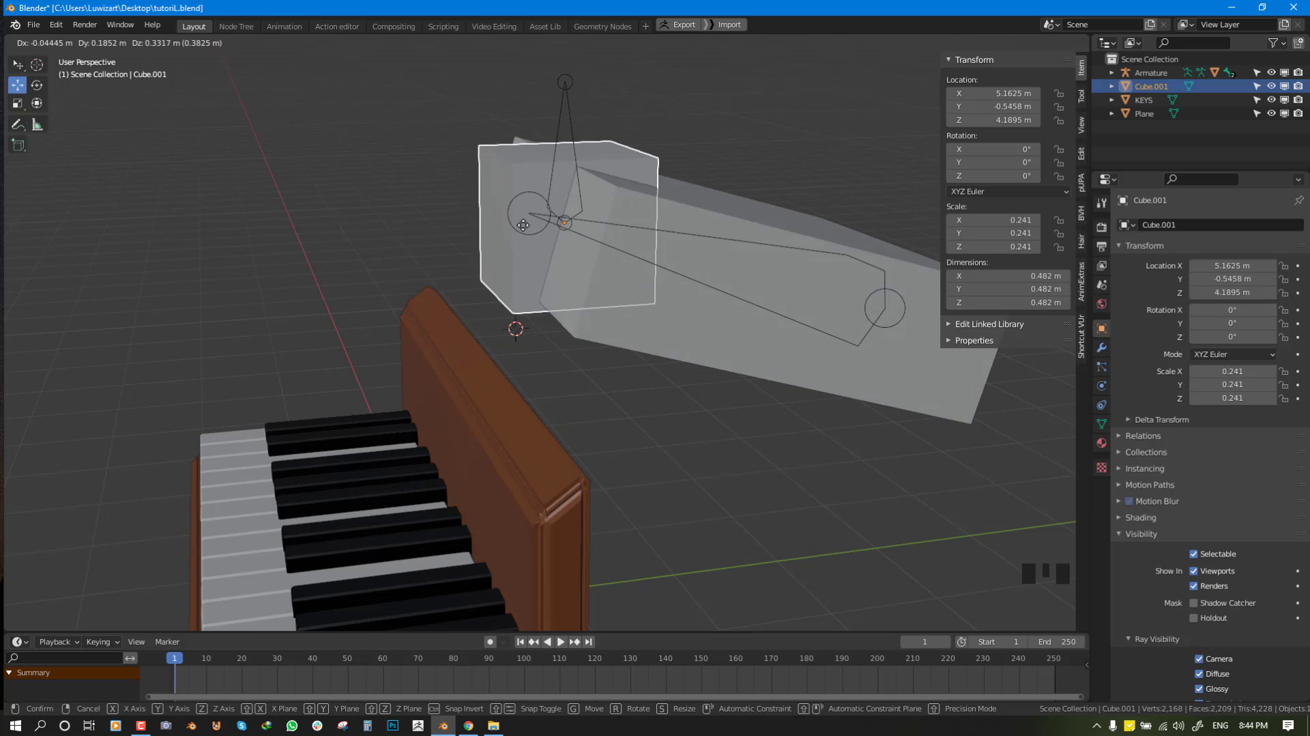
click(483, 267)
Try moving a top corner vertex of the small cube in Edit Mode, undo it and return to Object Mode.
key(Tab)
right_drag(577, 235, 584, 157)
right_click(583, 157)
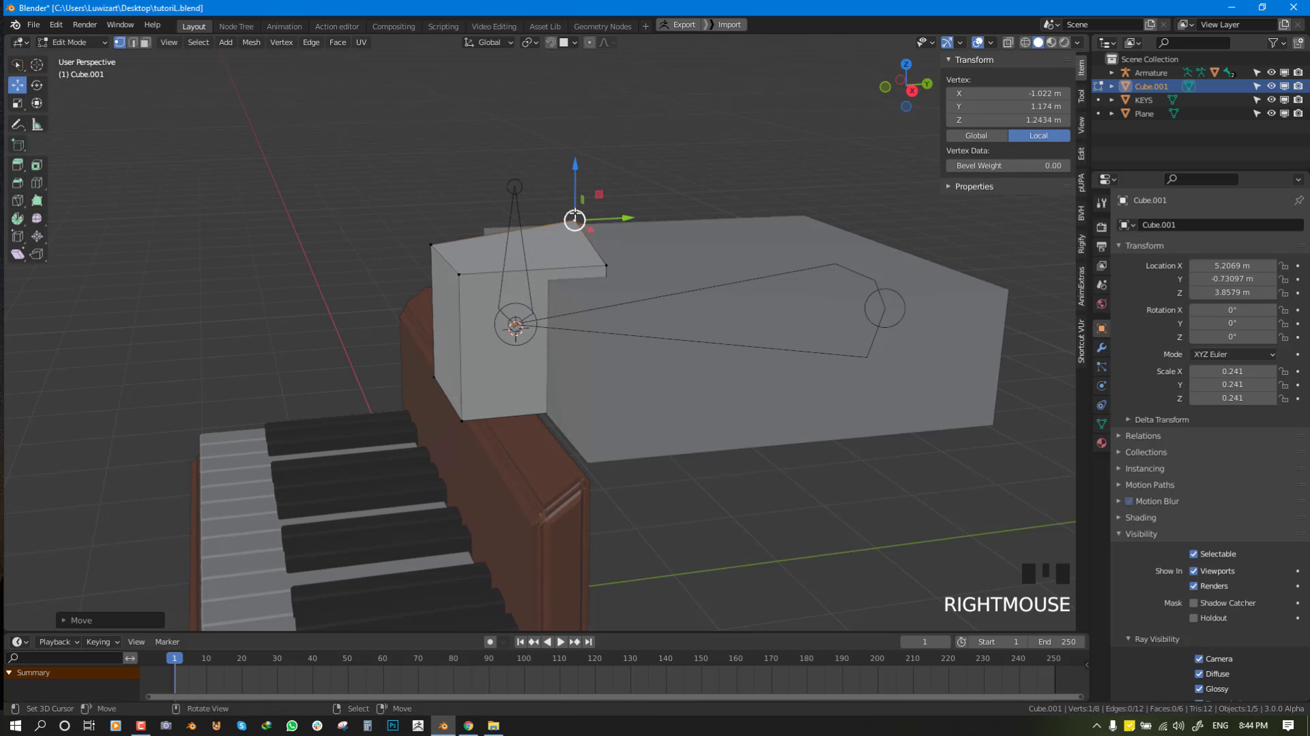
key(ctrl+z)
key(Tab)
middle_drag(547, 300, 502, 249)
right_click(506, 256)
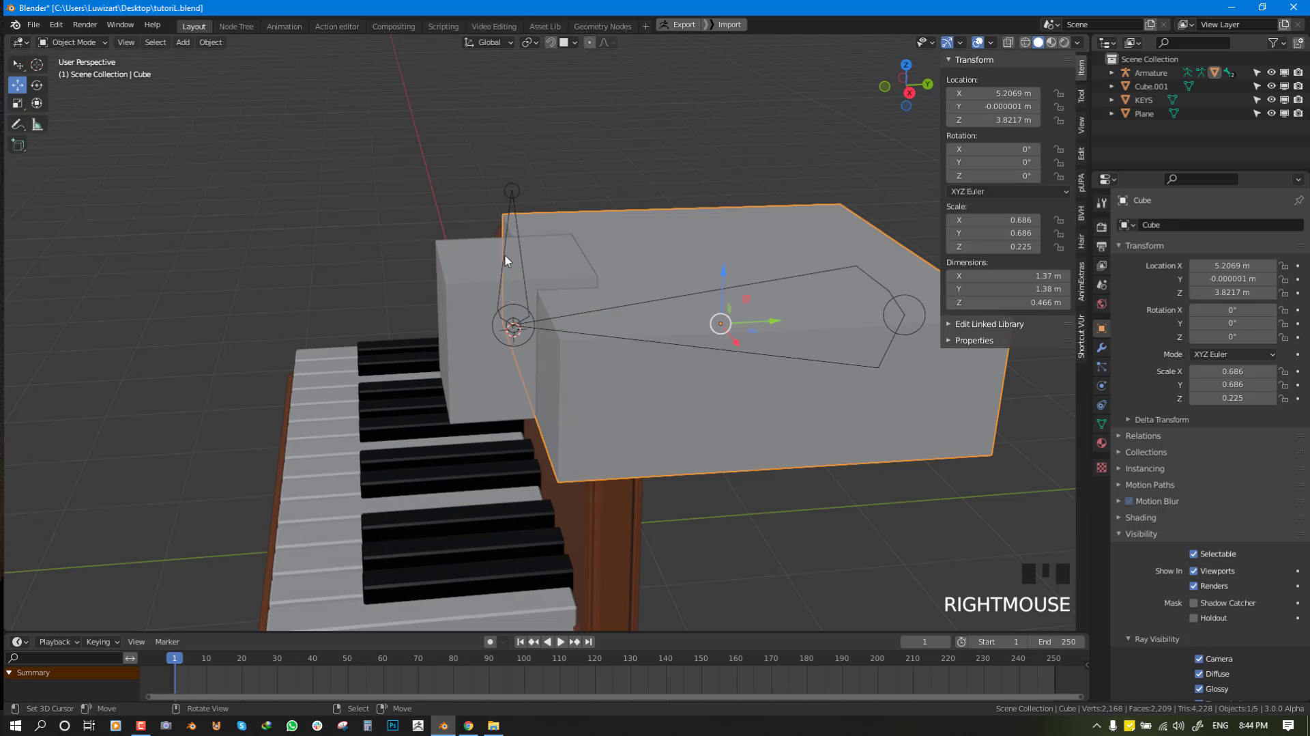
right_click(462, 293)
middle_drag(461, 293, 710, 380)
key(Tab)
key(Tab)
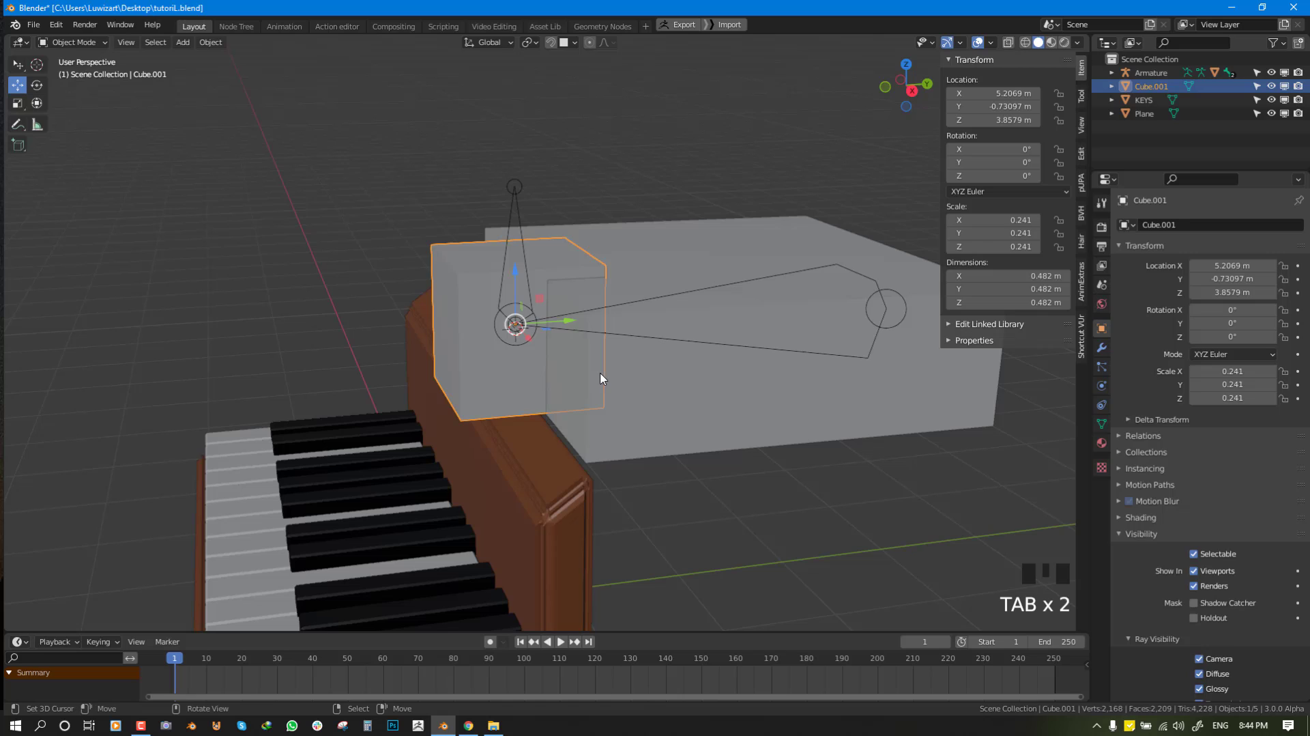
Select the upright bone in Pose Mode and check the Vertex Group choices of its Copy Location constraint.
right_click(514, 195)
key(ctrl+Tab)
right_click(514, 198)
click(1241, 475)
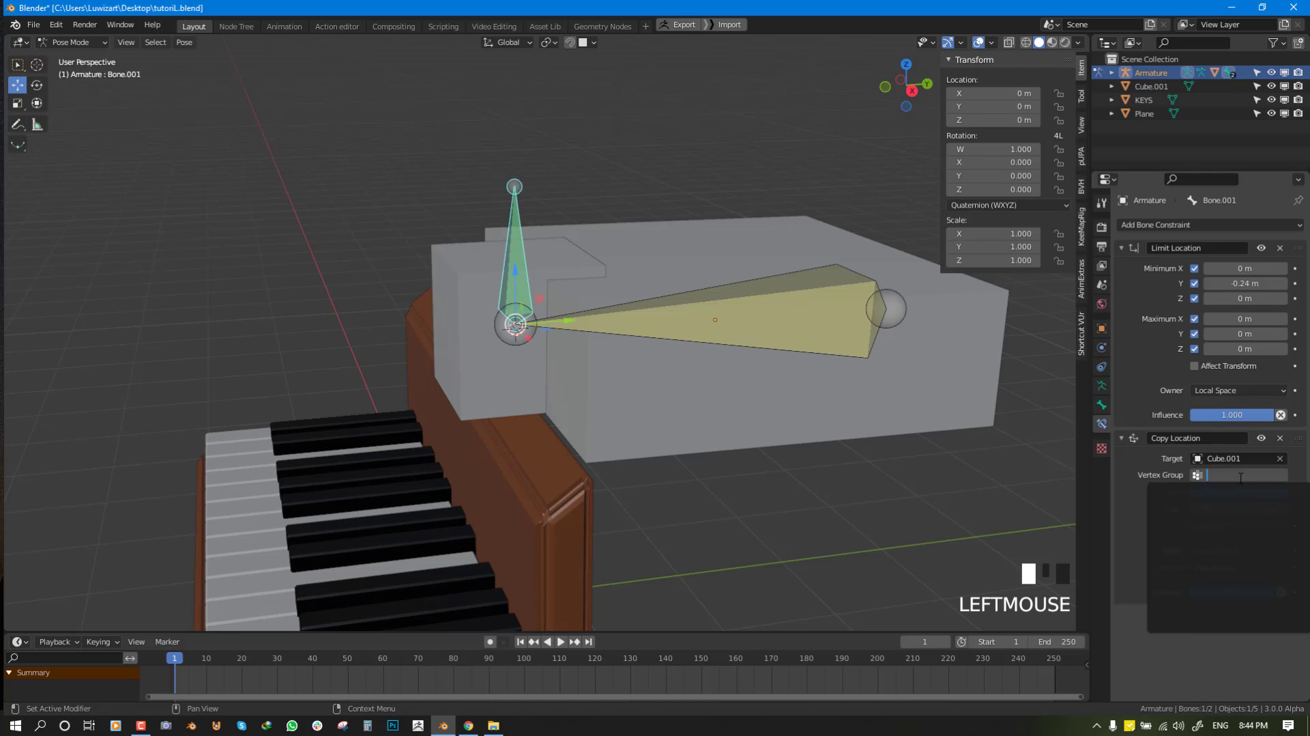
click(1192, 474)
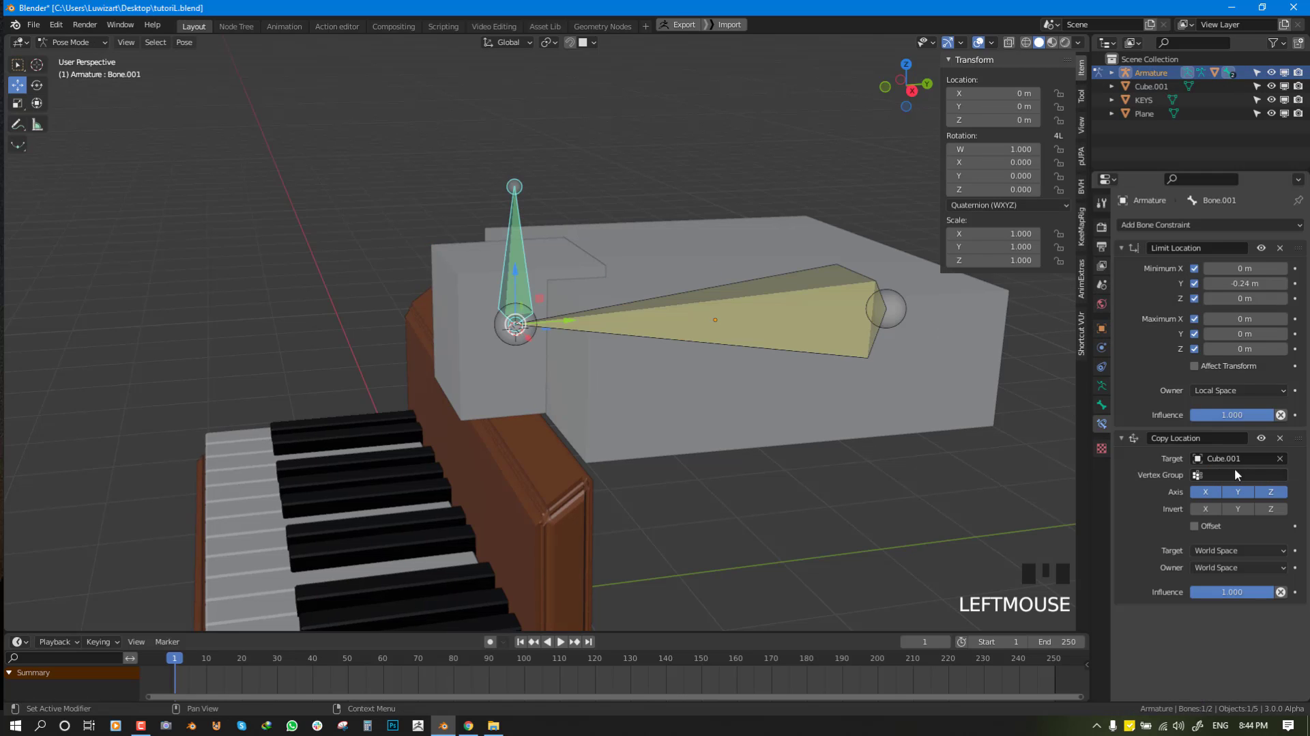
Create a vertex group on the small cube and assign all its vertices with weight 1.000.
key(ctrl+Tab)
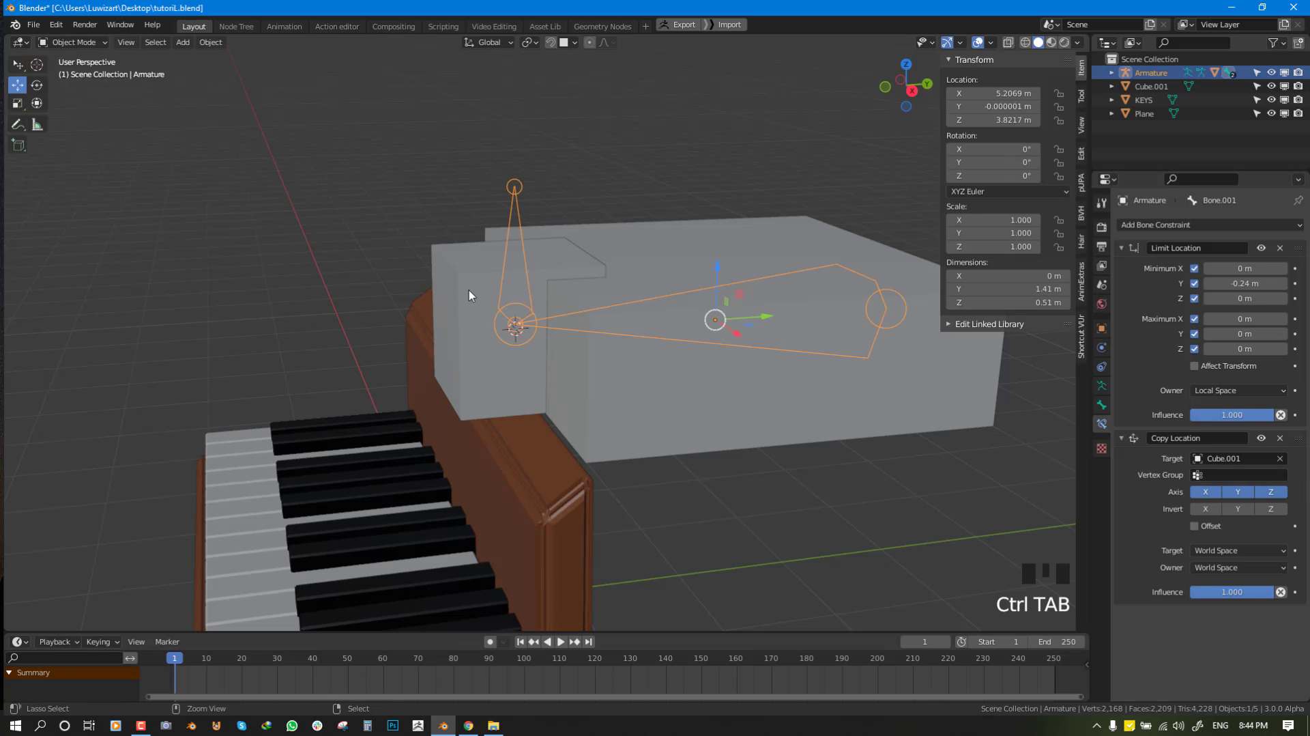
right_click(469, 286)
key(Tab)
key(a)
scroll(478, 293, up, 2)
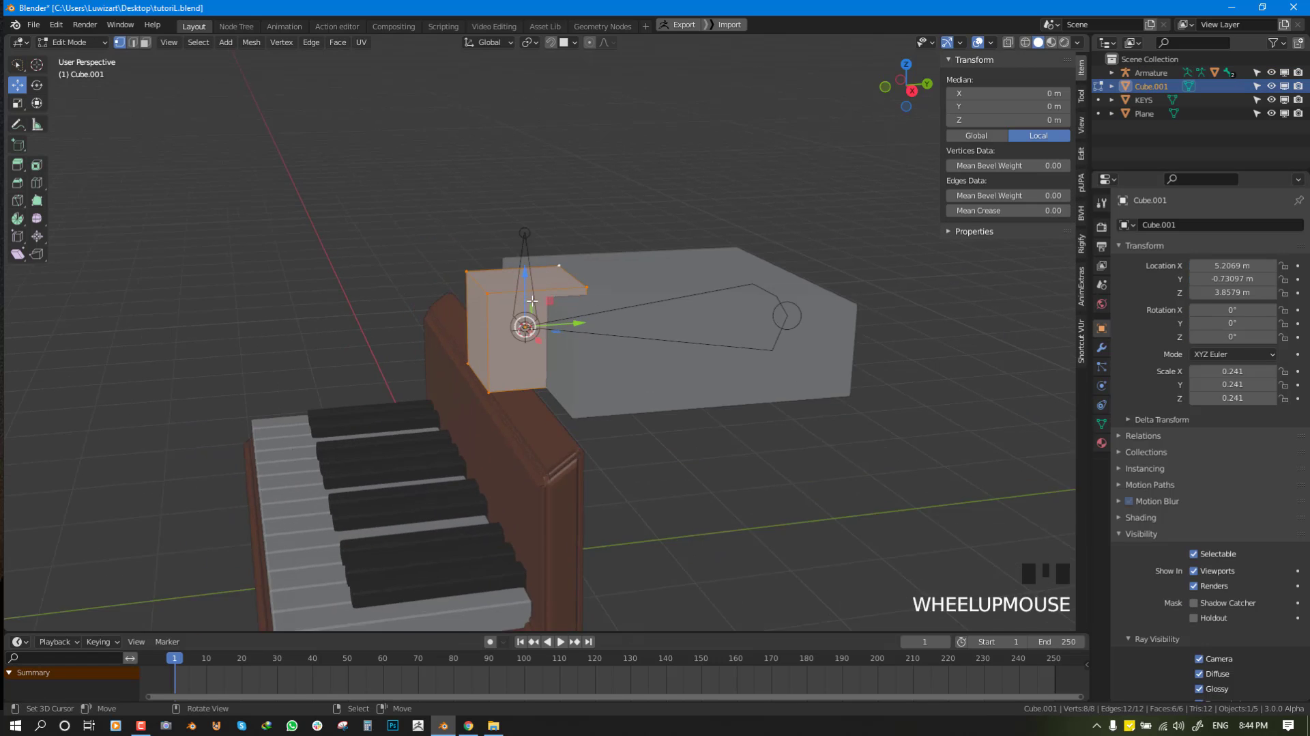
click(1101, 424)
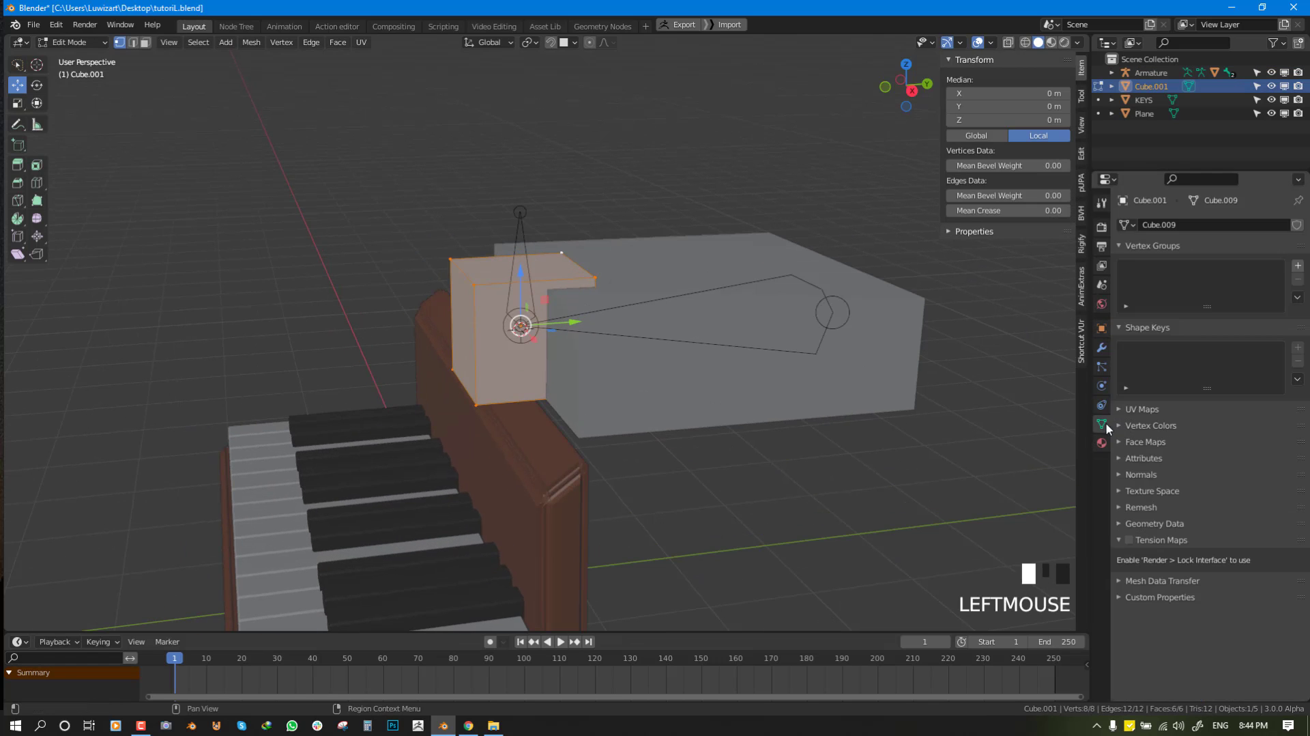
click(1299, 265)
click(1137, 351)
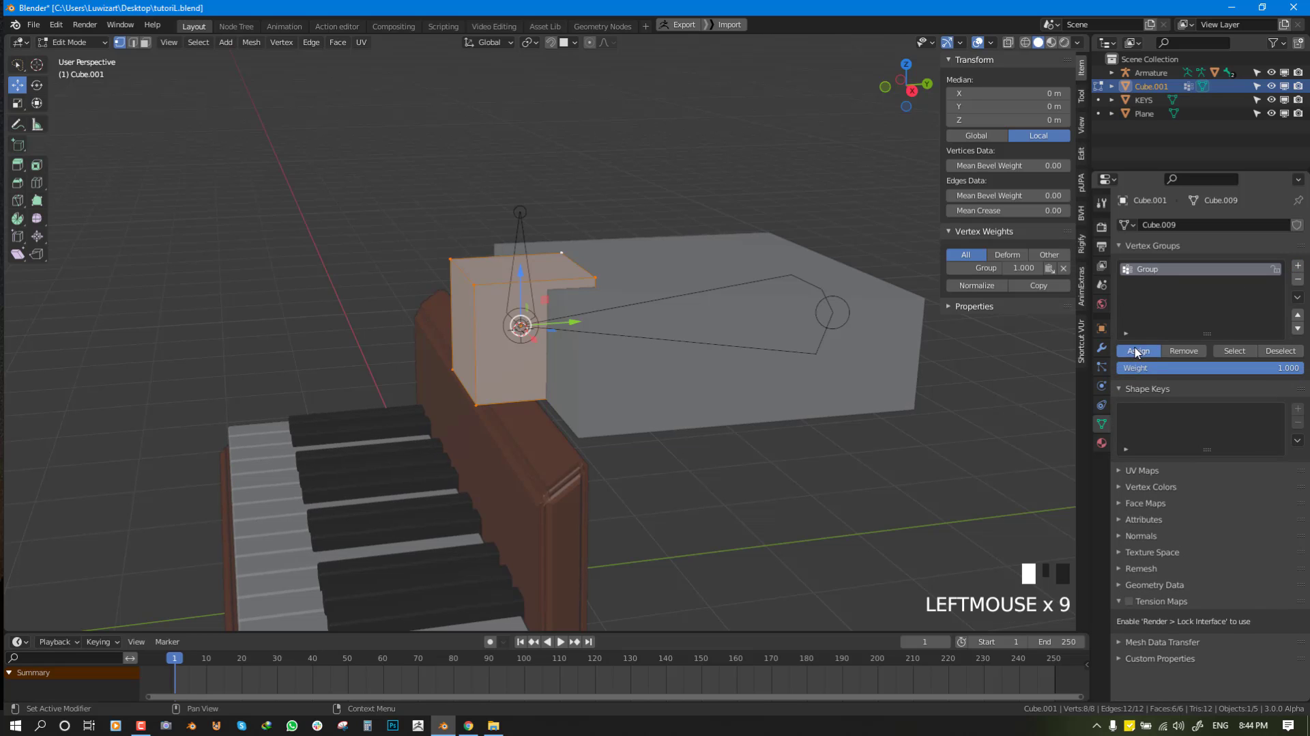
Check the small cube's vertex group in Edit Mode by deselecting everything and selecting the group's vertices, then return to Object Mode.
key(Tab)
key(Tab)
key(alt+a)
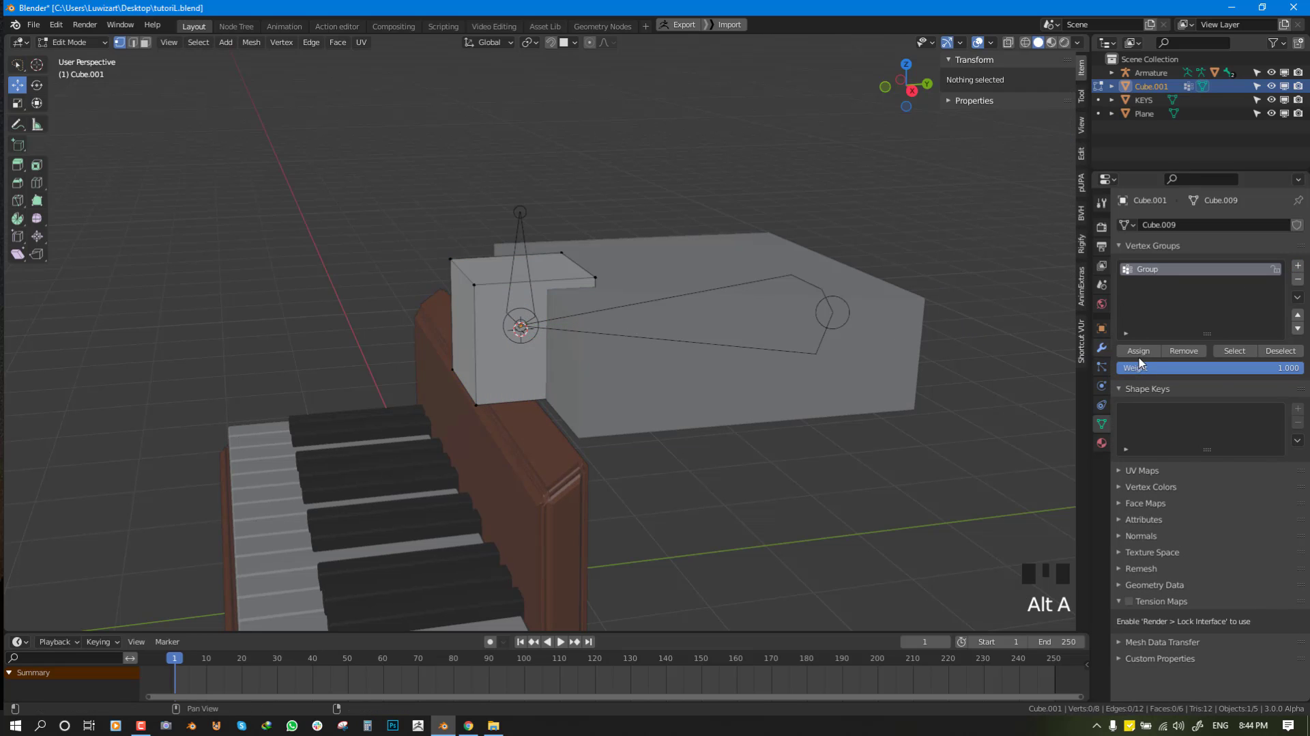
click(1235, 350)
key(Tab)
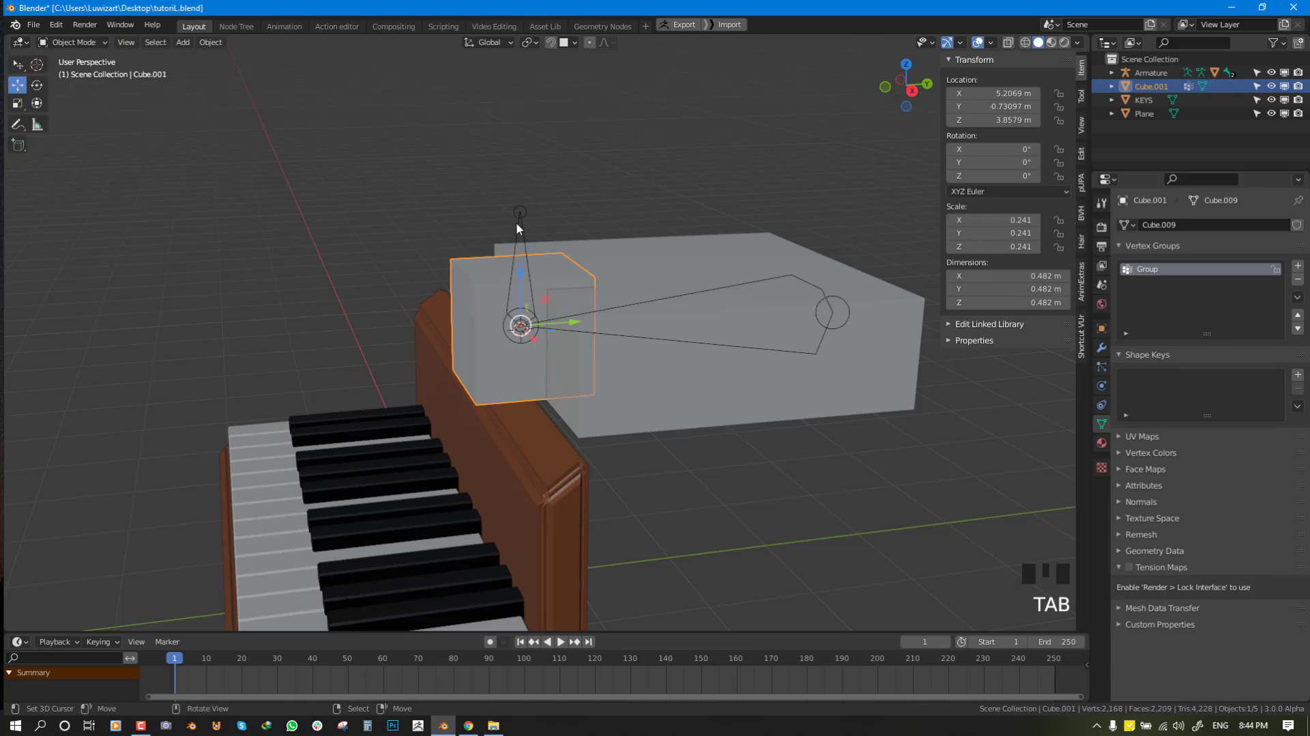
Select the upright bone in Pose Mode and set its Copy Location constraint's vertex group to Group.
right_click(519, 229)
key(ctrl+Tab)
right_click(1071, 377)
click(1103, 423)
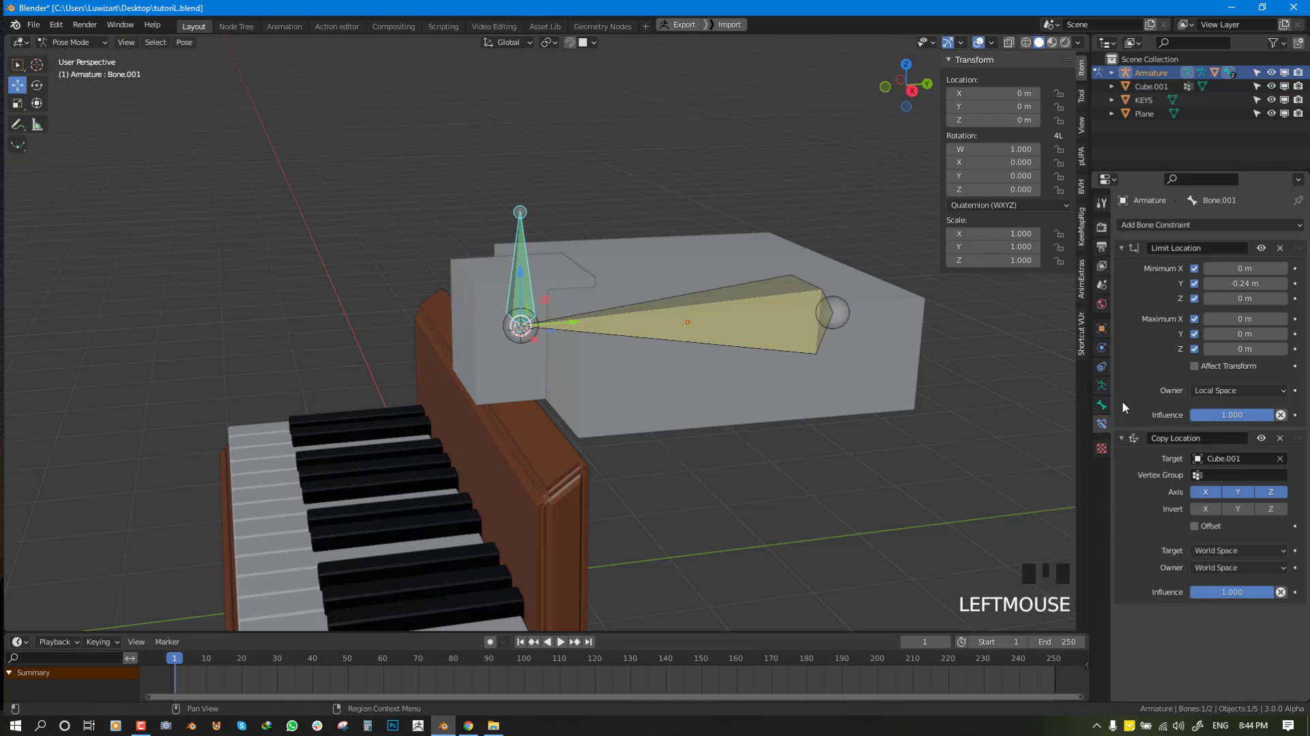
click(1223, 473)
click(1221, 498)
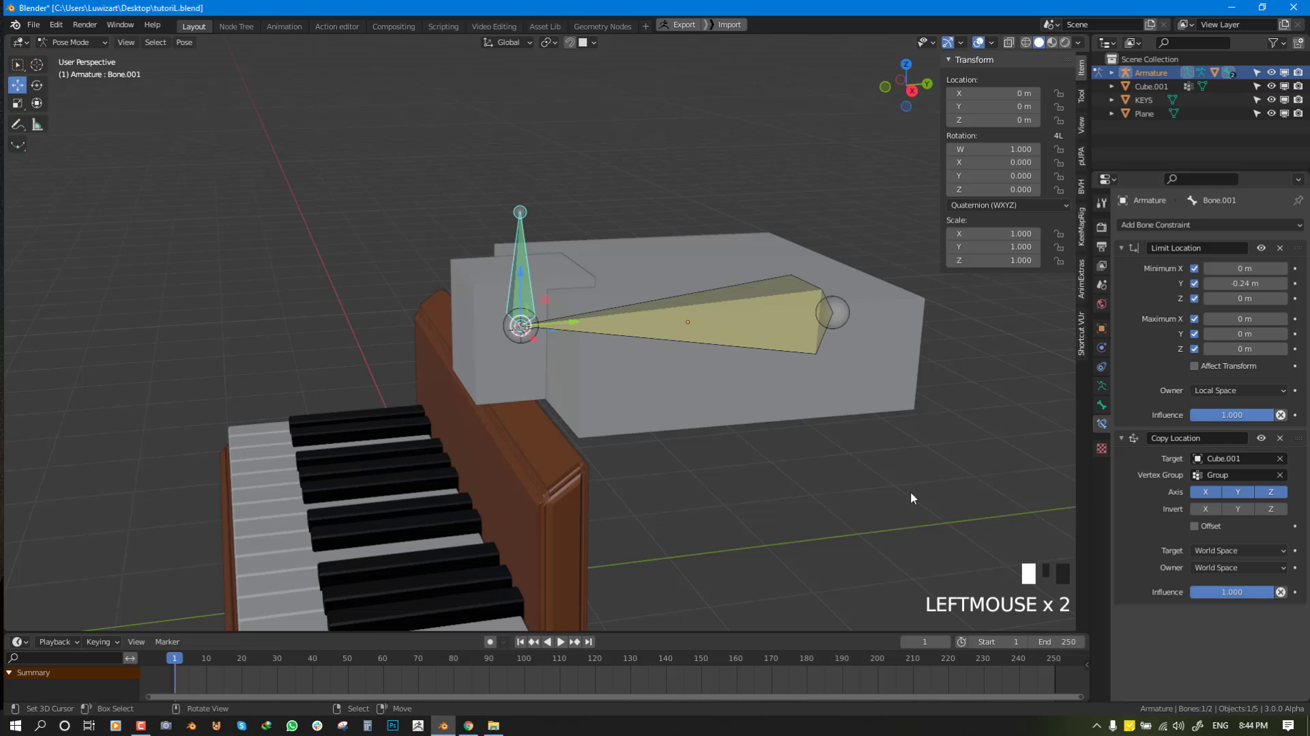
Test the vertex group target by moving the small cube in different directions, undoing each move.
scroll(911, 490, up, 1)
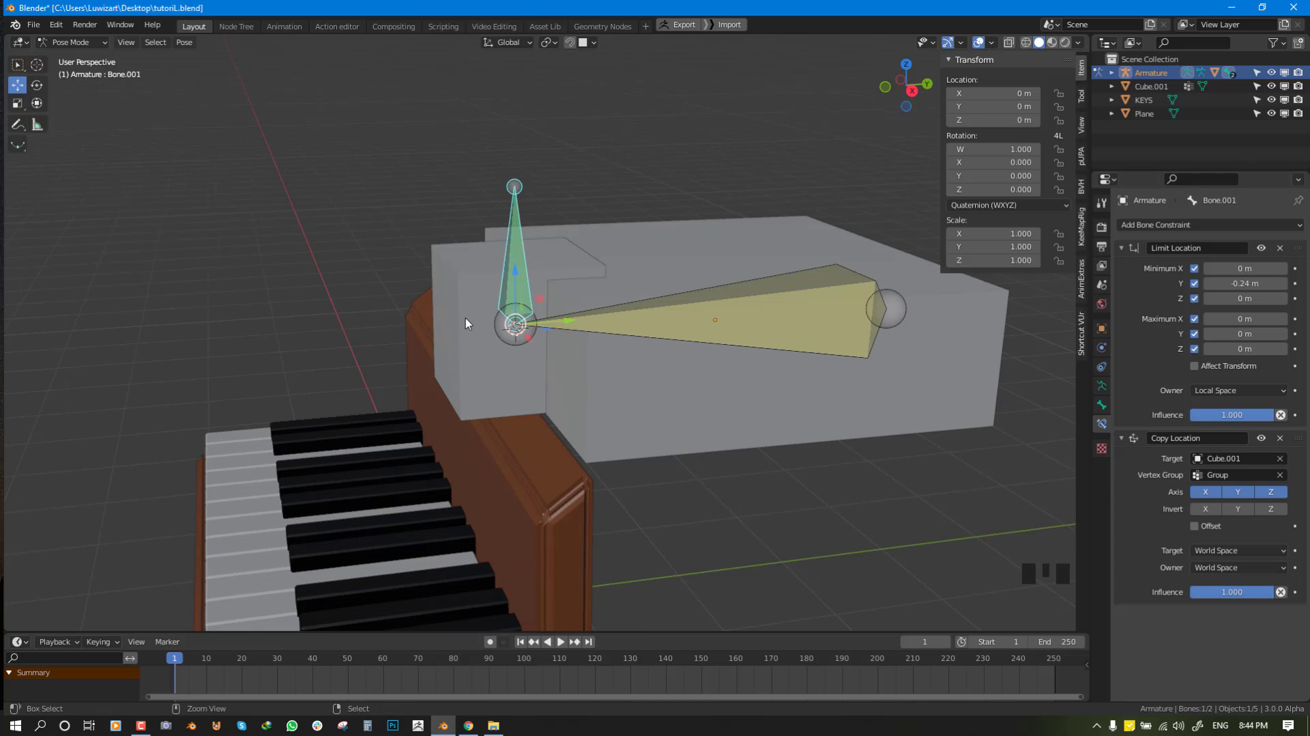
right_click(474, 281)
drag(513, 273, 629, 145)
key(ctrl+z)
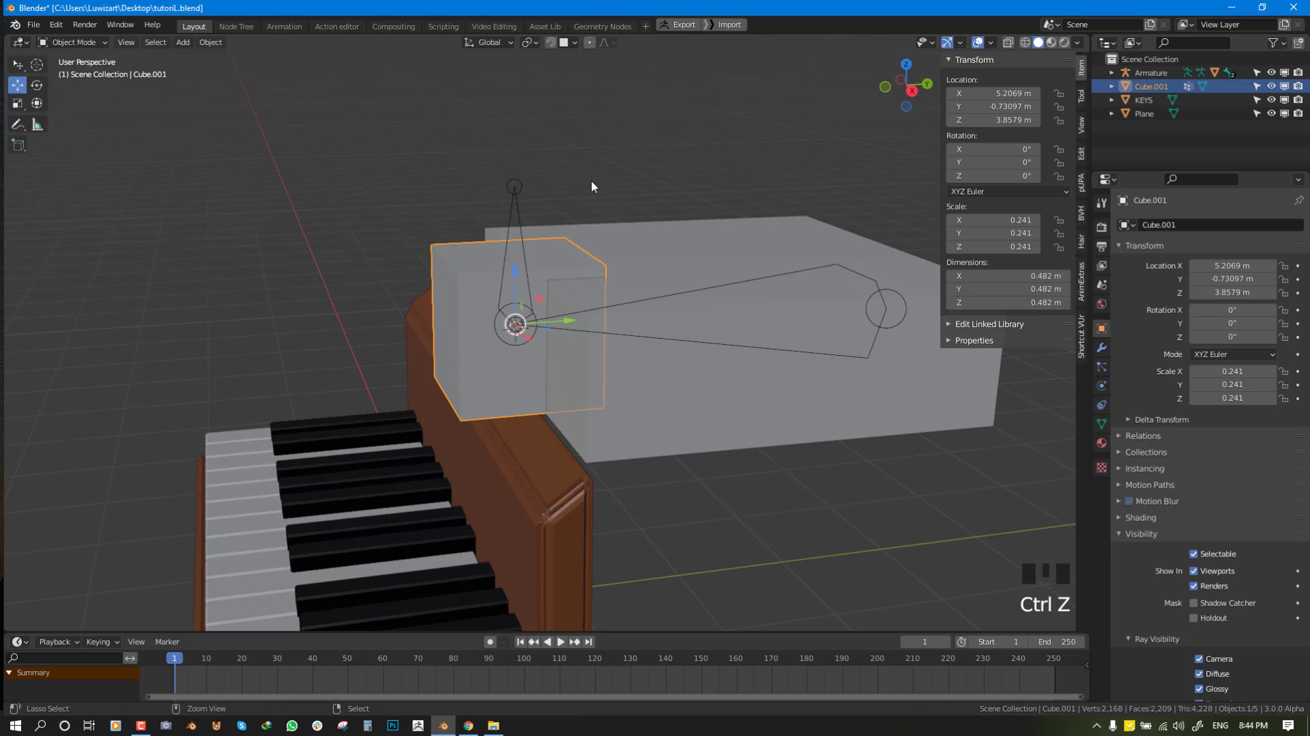
drag(517, 285, 574, 308)
key(ctrl+z)
Select the upright bone in Pose Mode and reorder its constraints so Limit Location comes below Copy Location.
key(ctrl+Tab)
right_click(515, 208)
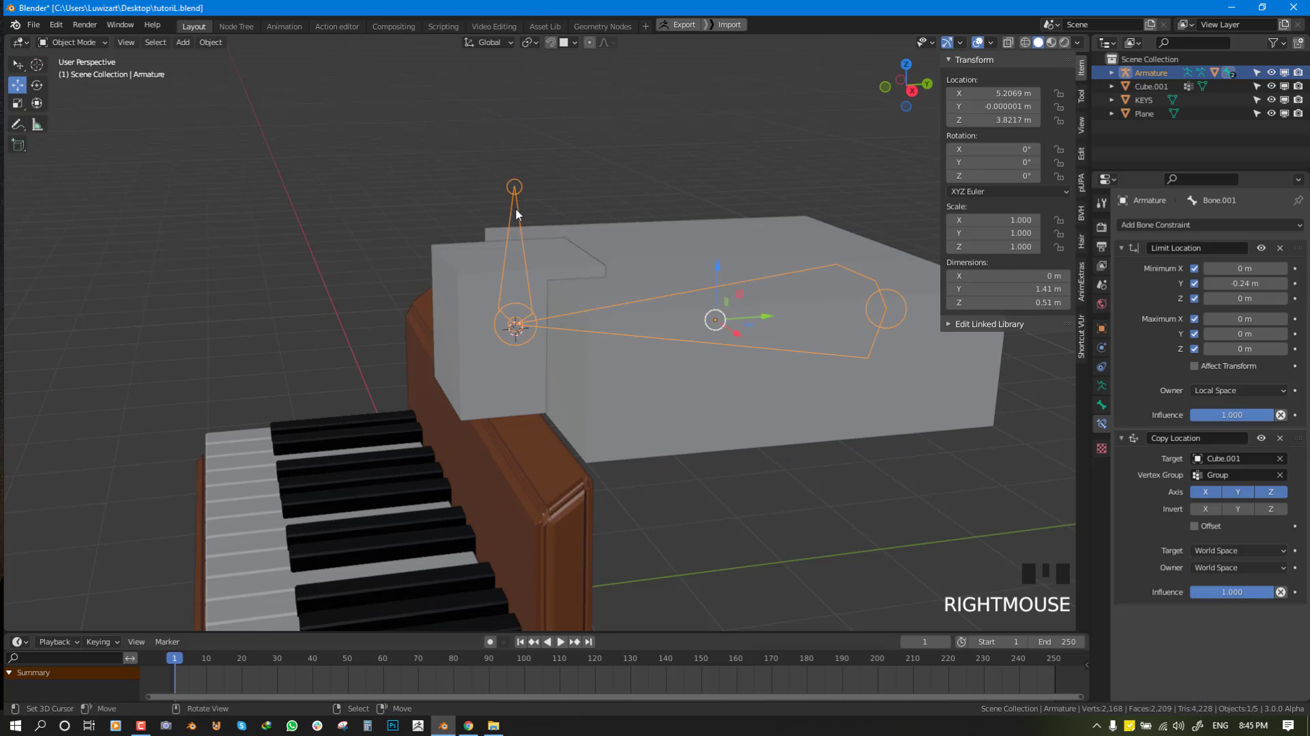
key(ctrl+Tab)
right_click(514, 207)
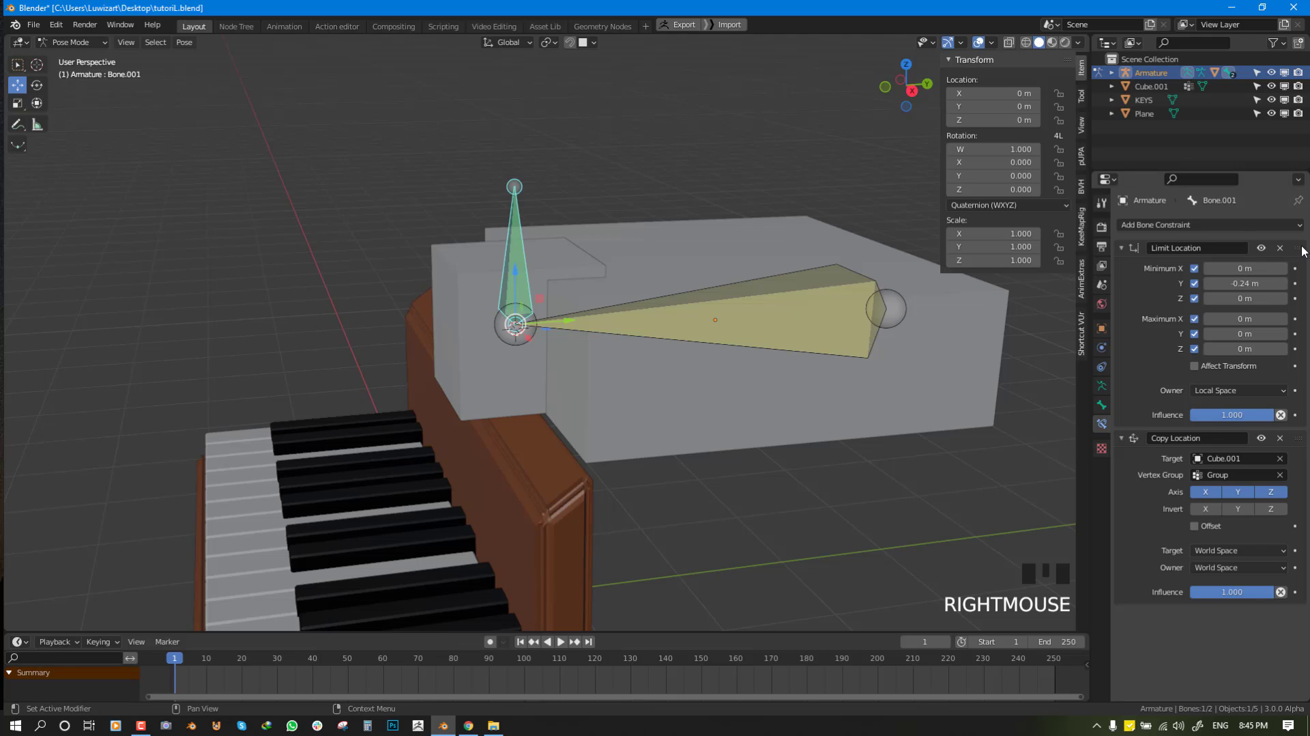
drag(1302, 251, 1300, 525)
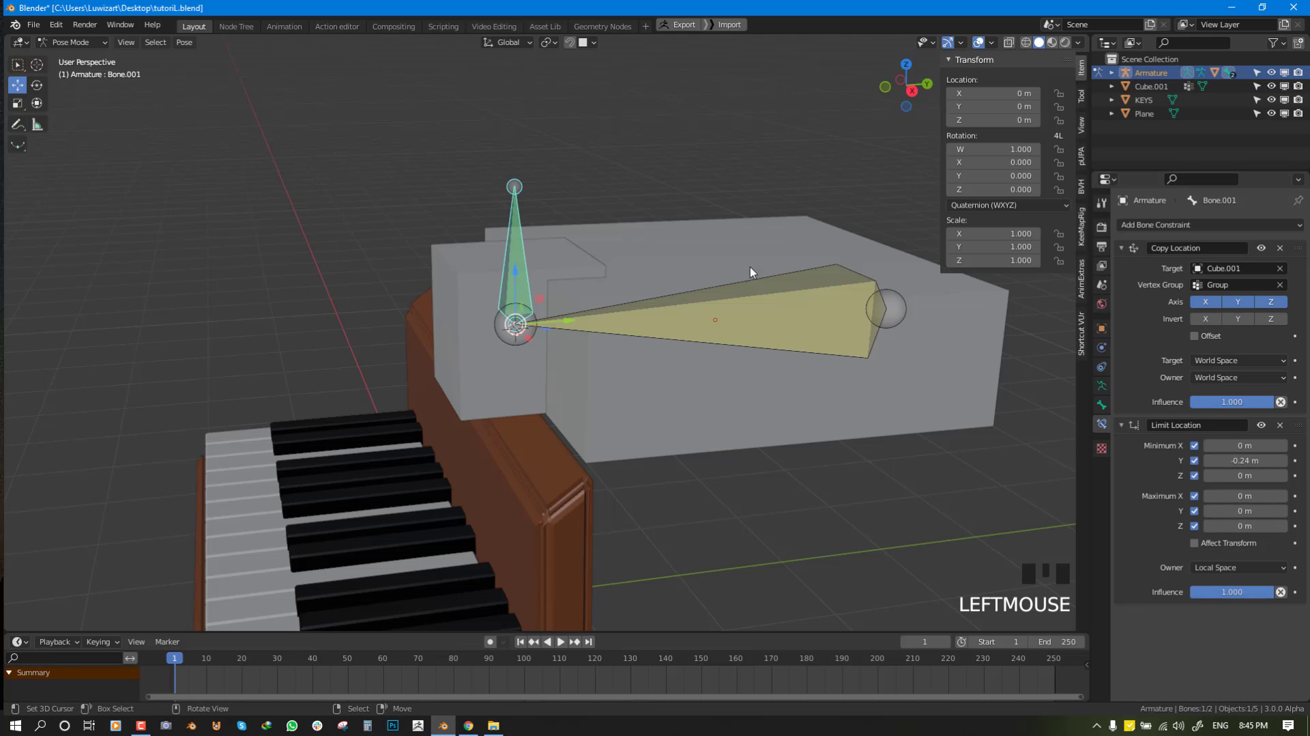
Test the reordered constraints in Object Mode by moving the small cube down and back up, and cancel a further free move.
middle_drag(624, 321, 616, 321)
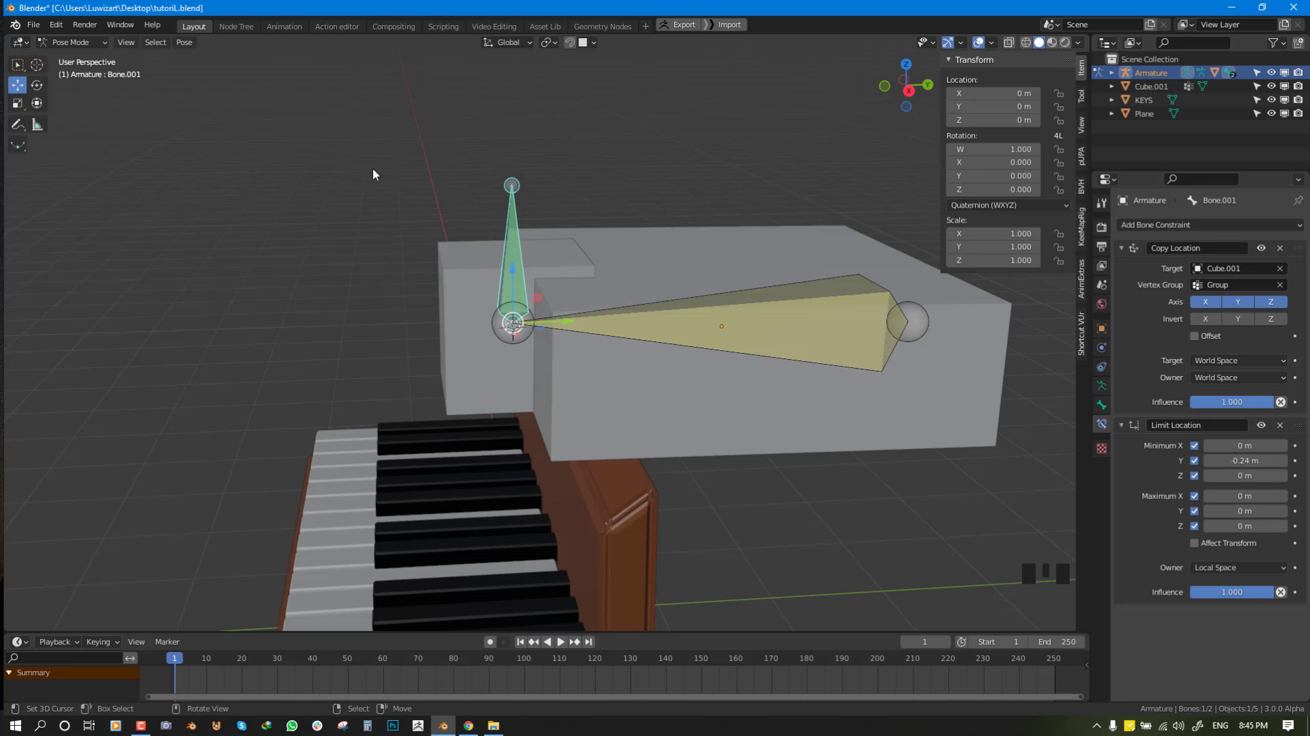
middle_drag(519, 192, 555, 203)
mouse_move(550, 265)
middle_down()
mouse_move(571, 256)
mouse_move(550, 270)
middle_up()
key(ctrl+Tab)
right_click(514, 276)
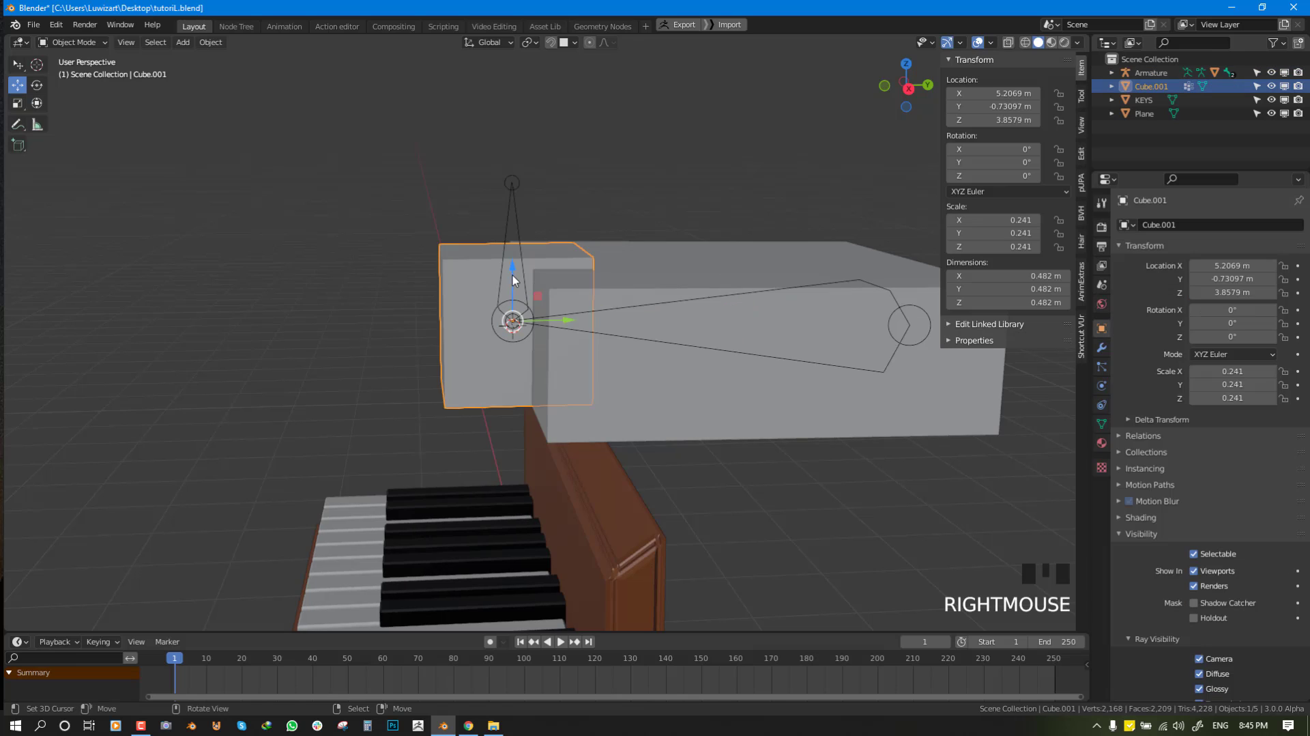
drag(513, 276, 539, 409)
shift+middle_drag(539, 409, 685, 261)
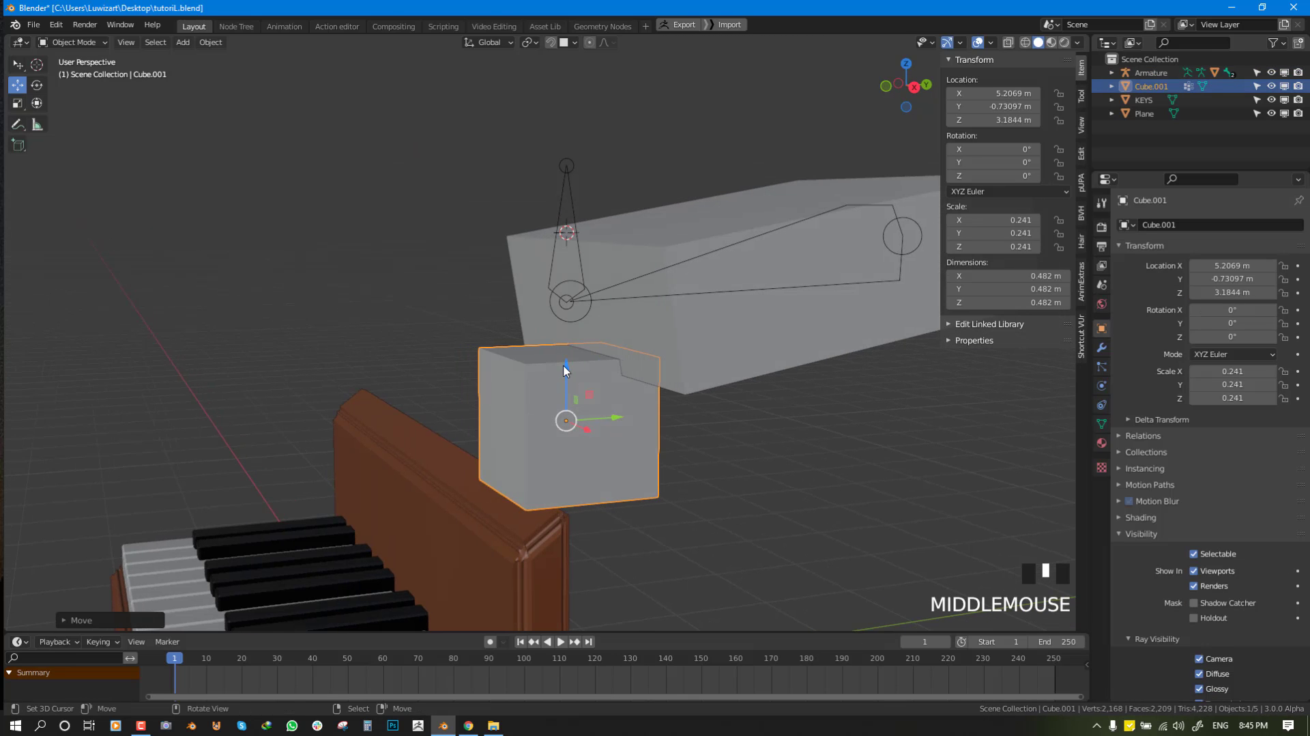
drag(564, 370, 591, 201)
middle_drag(594, 204, 736, 308)
key(g)
right_click(663, 275)
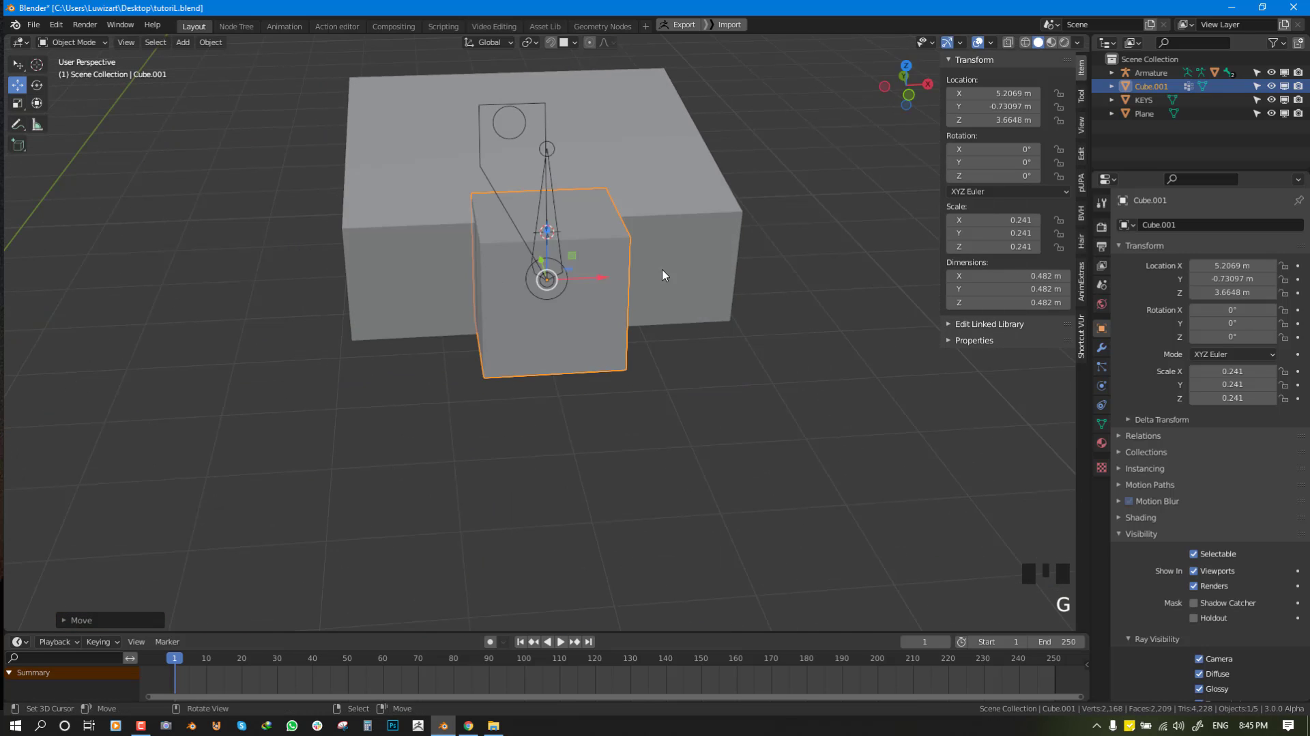
Try clearing the small cube's location, and undo it together with the preceding vertical test moves.
middle_drag(662, 275, 563, 263)
drag(559, 259, 559, 259)
key(alt+g)
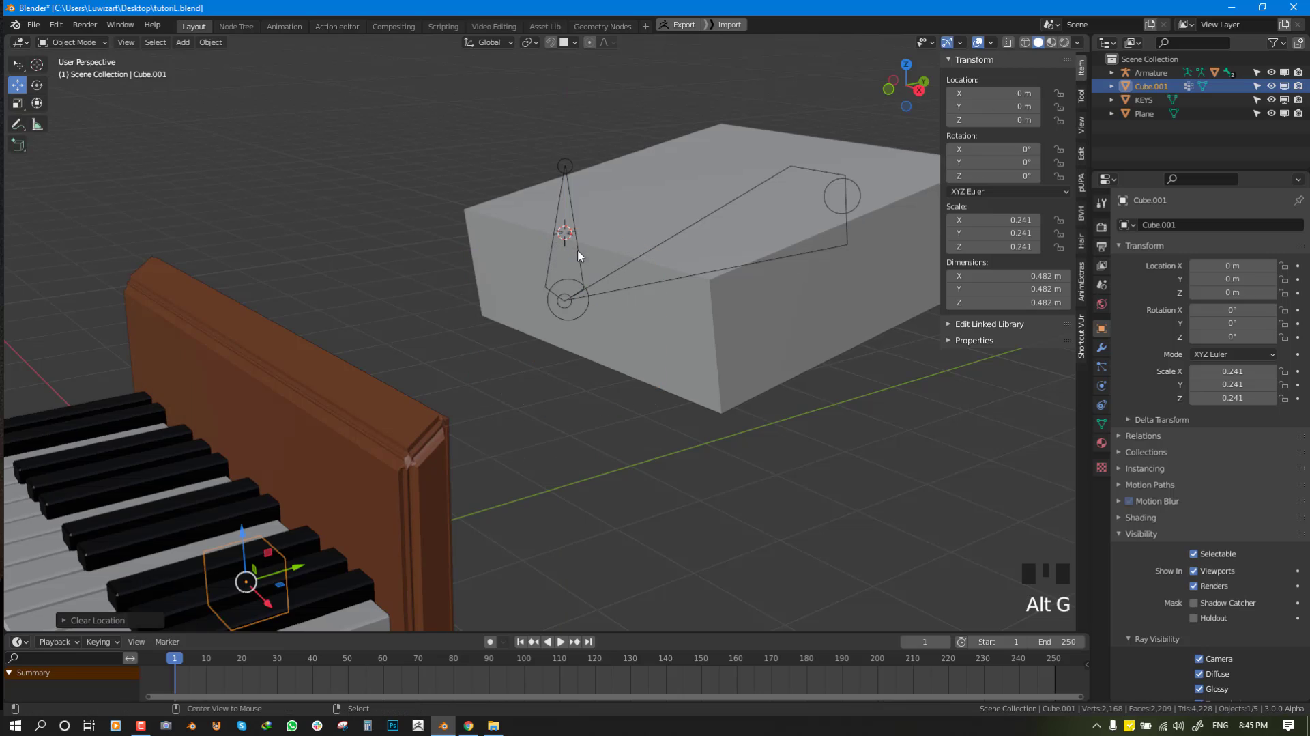
key(ctrl+z)
key(ctrl+z)
key(ctrl+z)
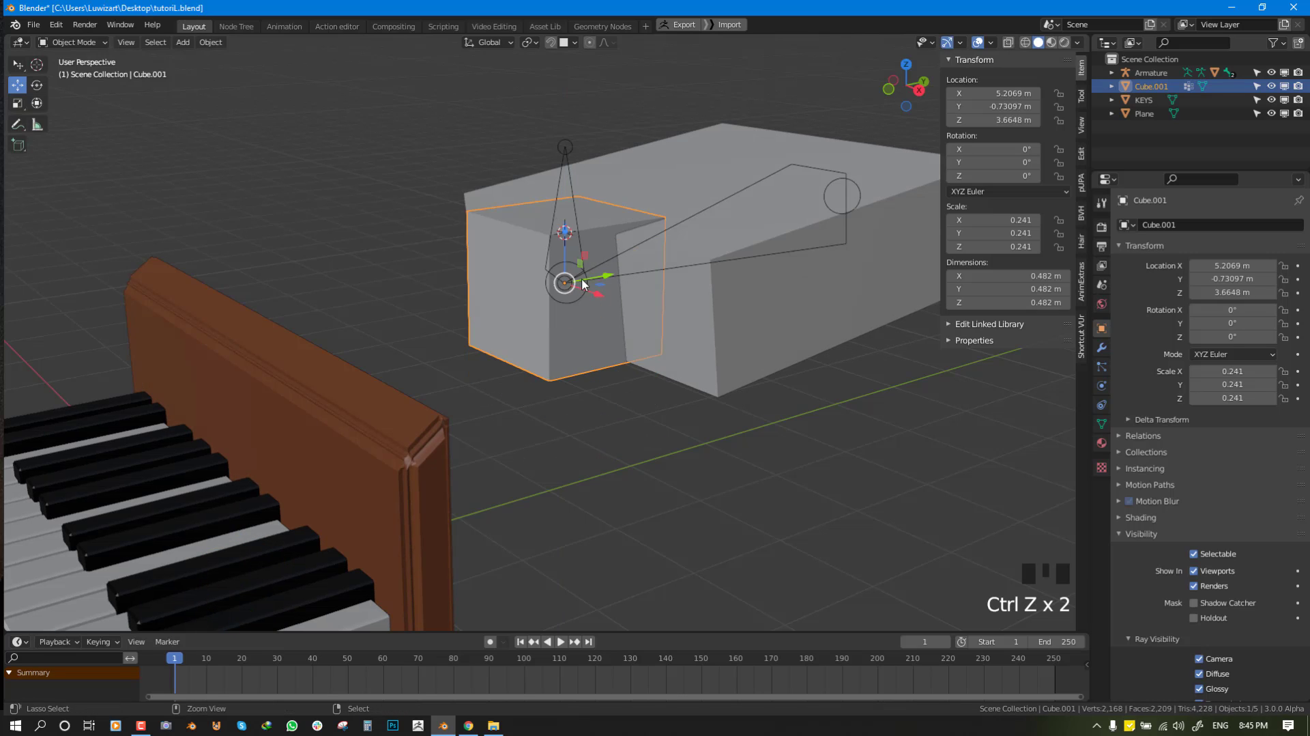
key(ctrl+z)
Apply all of the small cube's transforms to deltas and check them by moving the cube and clearing its location.
key(ctrl+a)
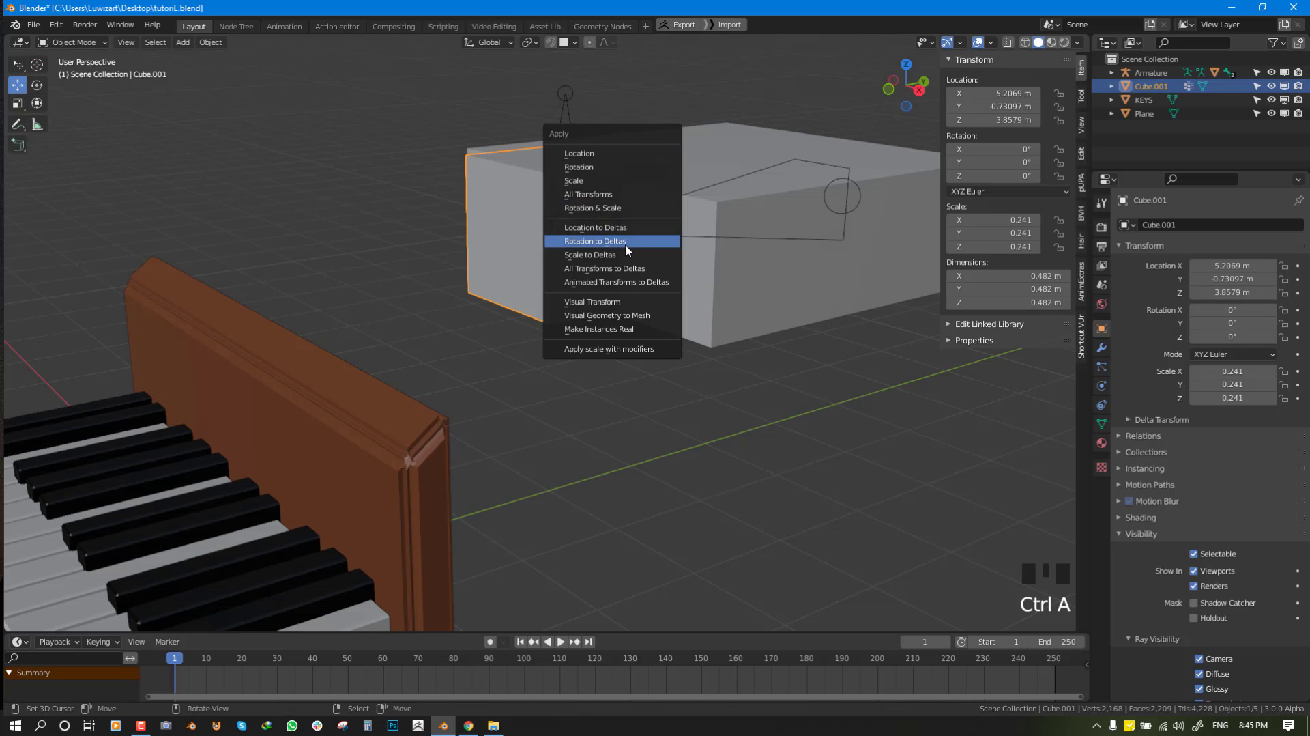
click(609, 269)
middle_drag(607, 267, 519, 273)
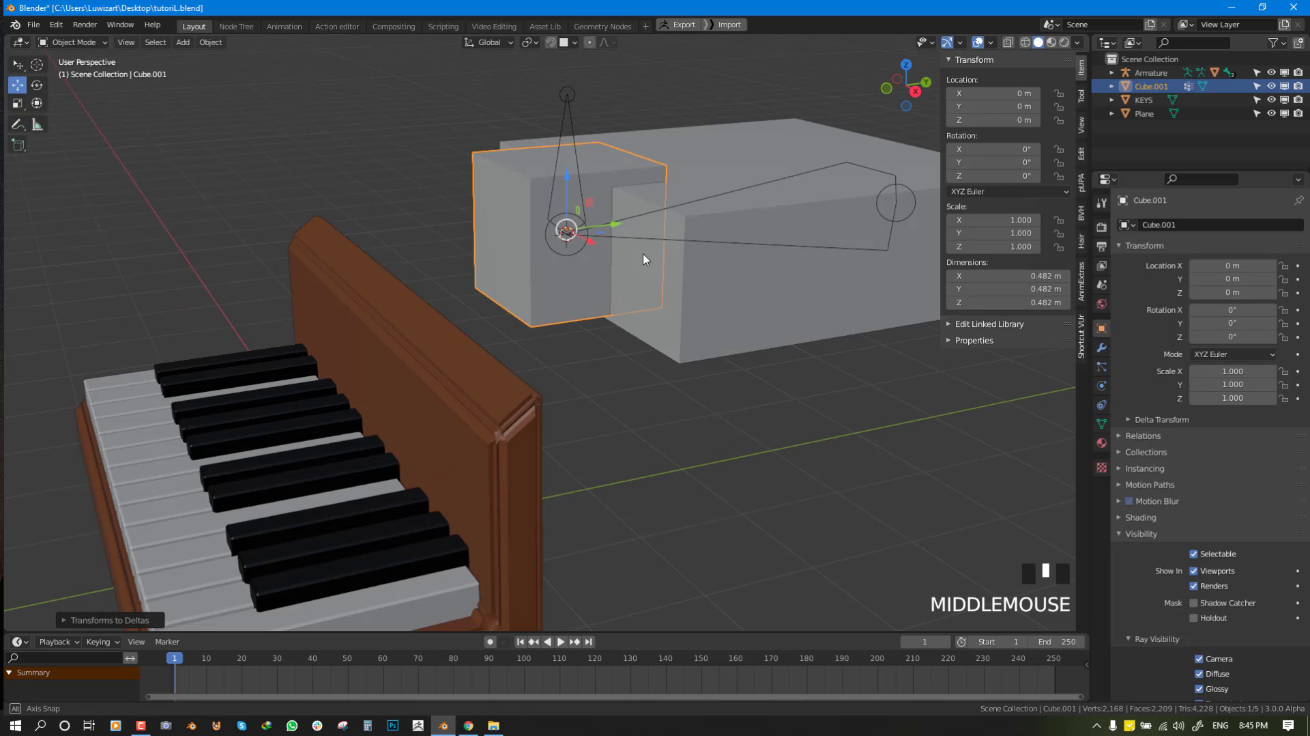
key(g)
click(303, 179)
key(alt+g)
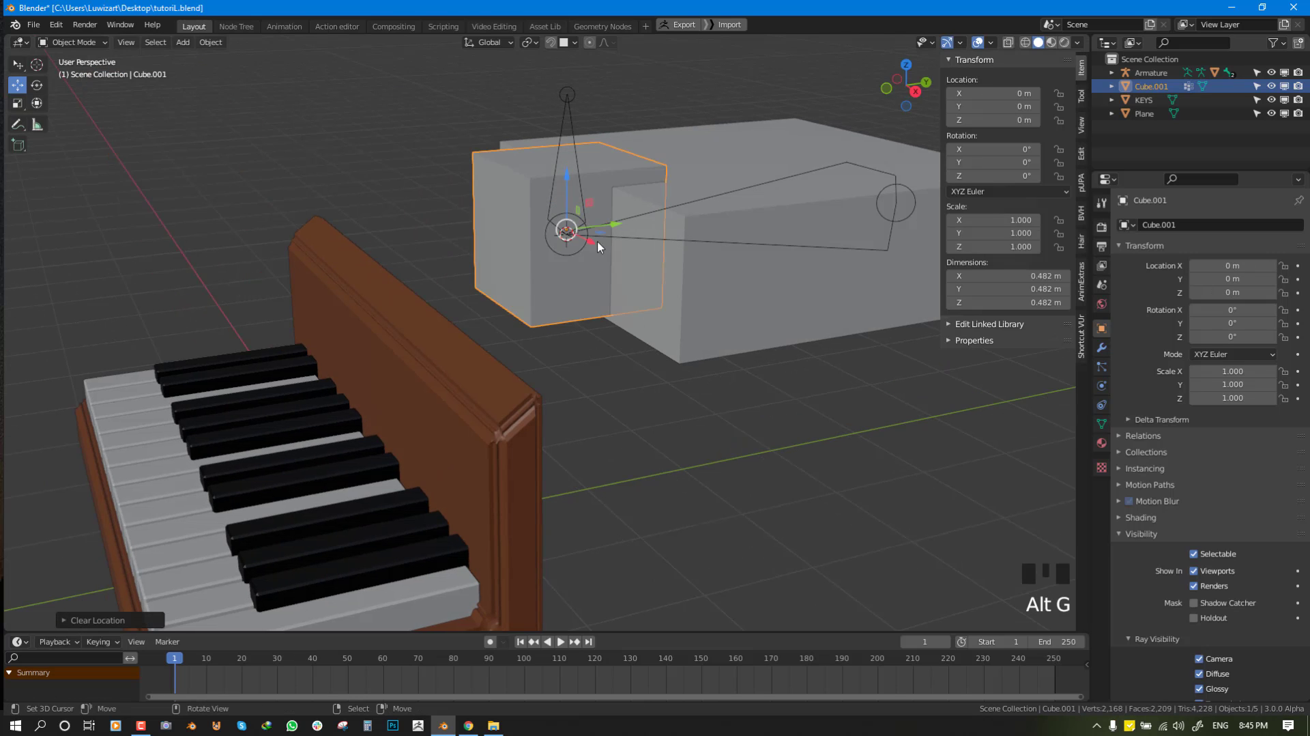
Test the bone's limits by moving the small cube freely twice, cancelling both moves.
middle_drag(600, 242, 649, 254)
key(alt+a)
click(460, 249)
scroll(472, 248, down, 2)
scroll(577, 266, up, 1)
key(KP_1)
middle_drag(740, 211, 518, 270)
scroll(544, 270, up, 2)
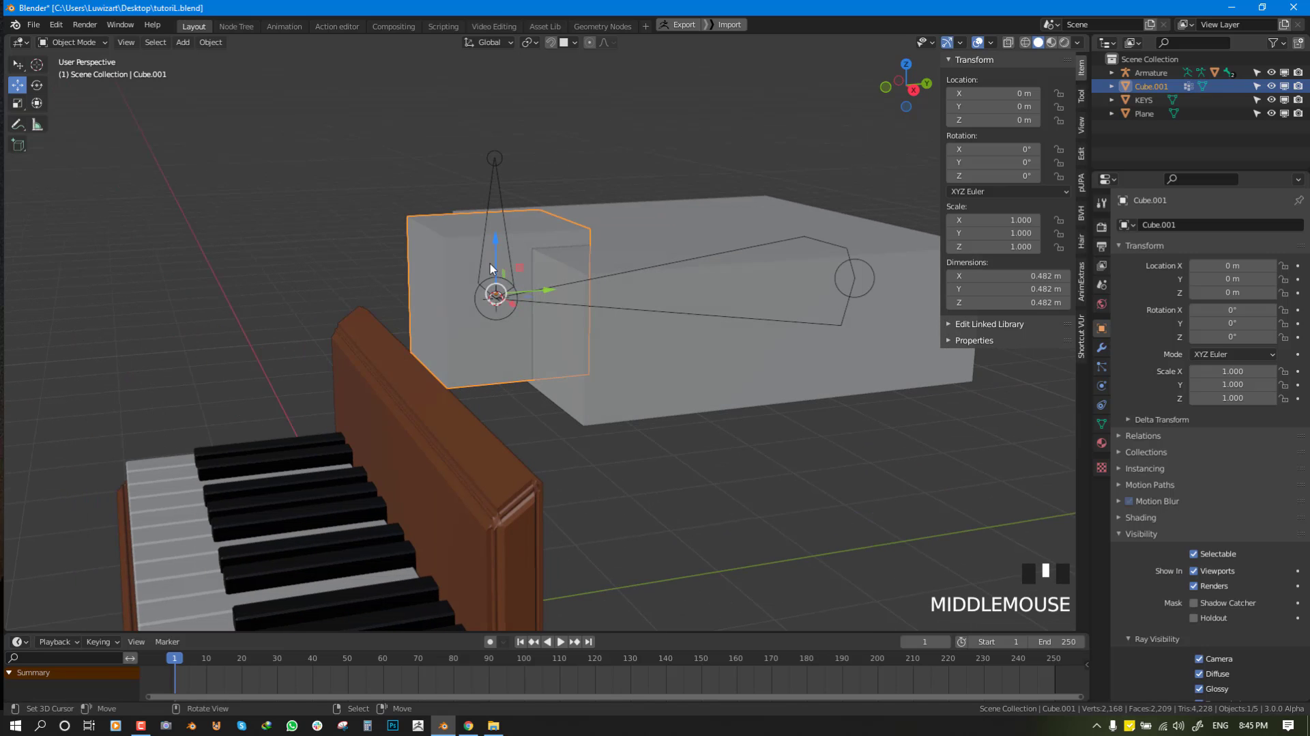
key(g)
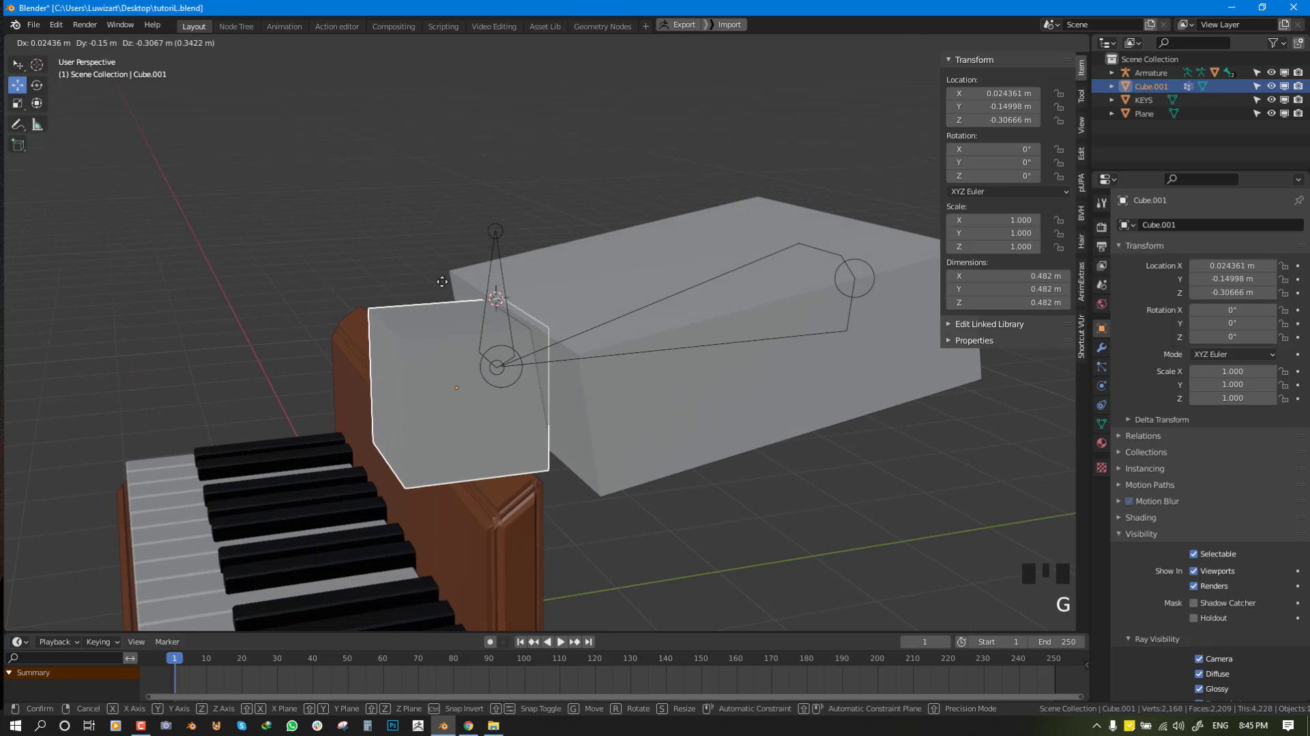
right_click(481, 307)
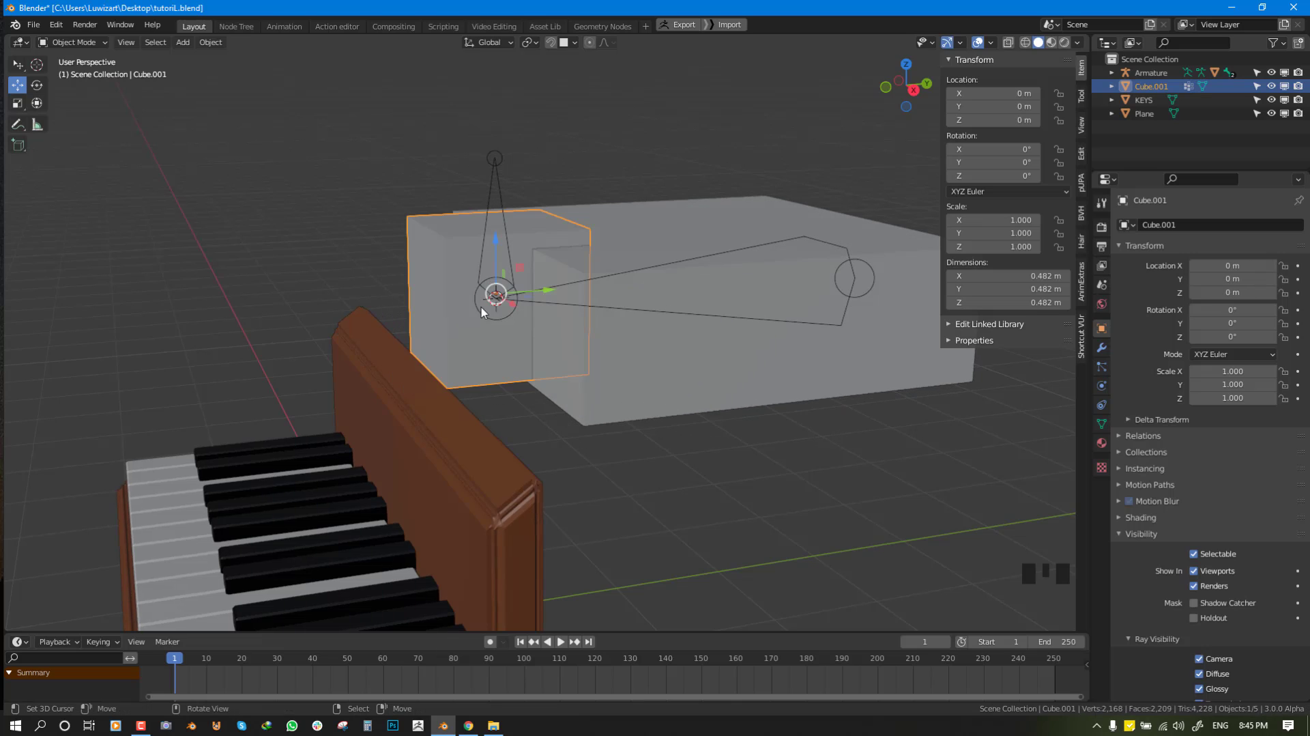
key(g)
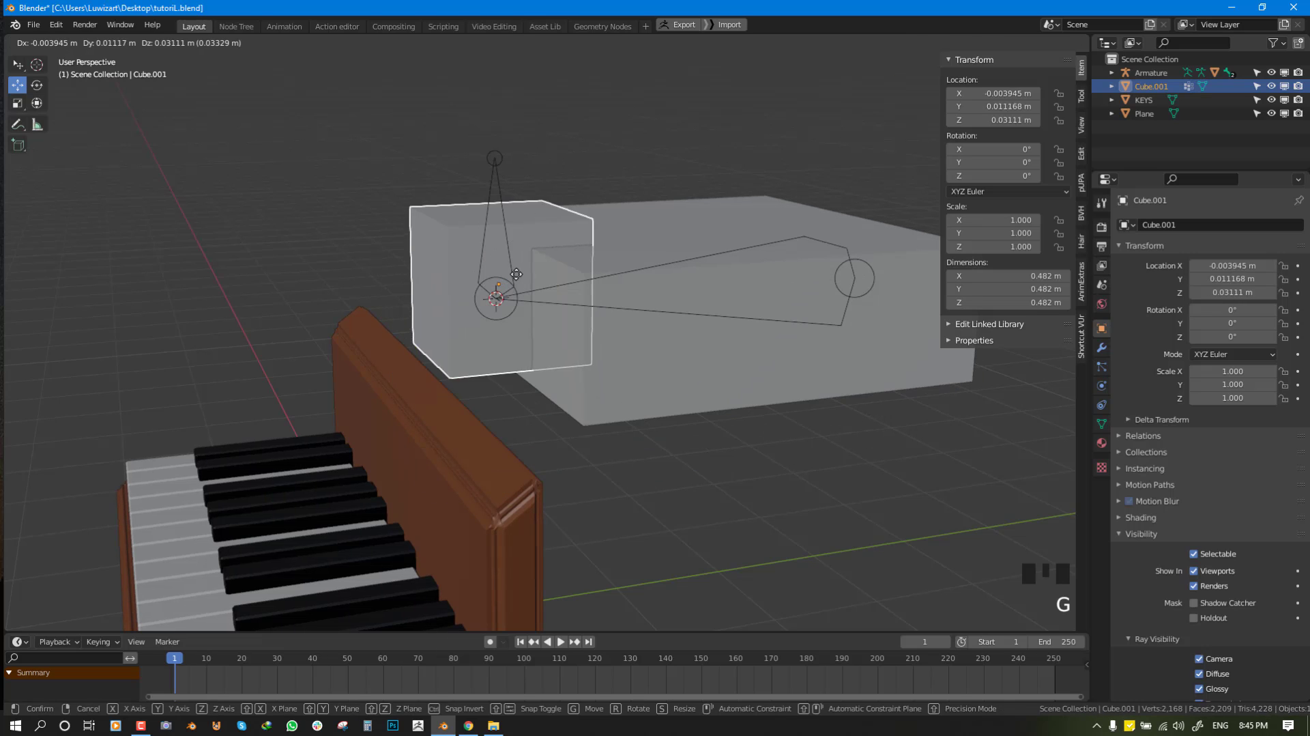
right_click(512, 313)
Enable Dynamic Paint physics on the small cube and add a canvas.
click(1100, 390)
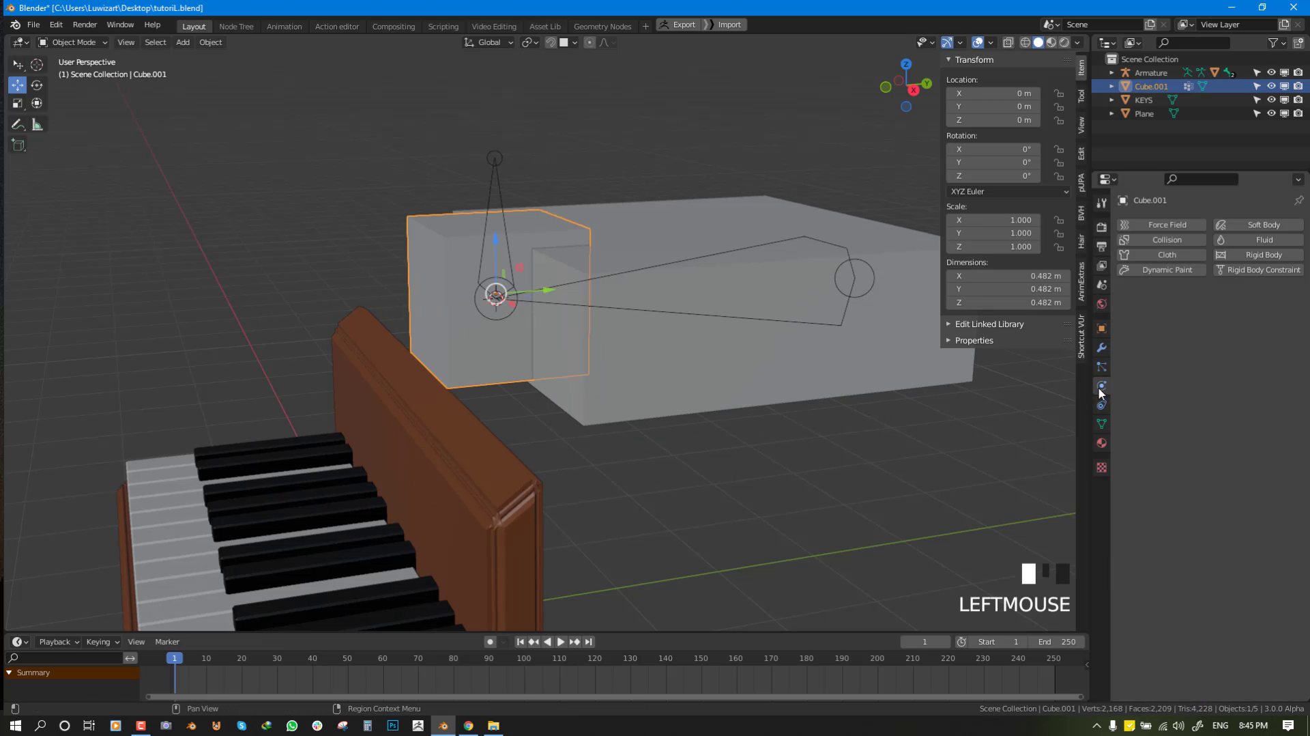
click(1194, 272)
middle_drag(661, 327, 724, 321)
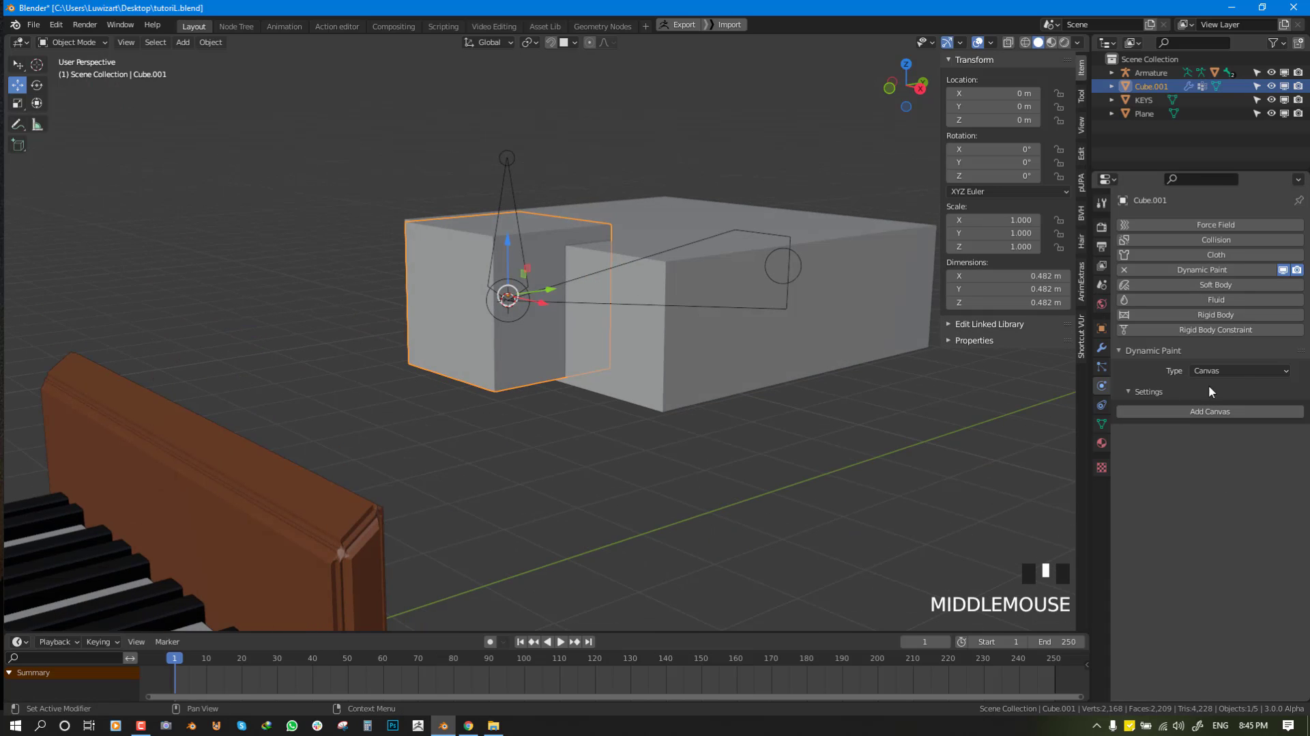
click(1210, 412)
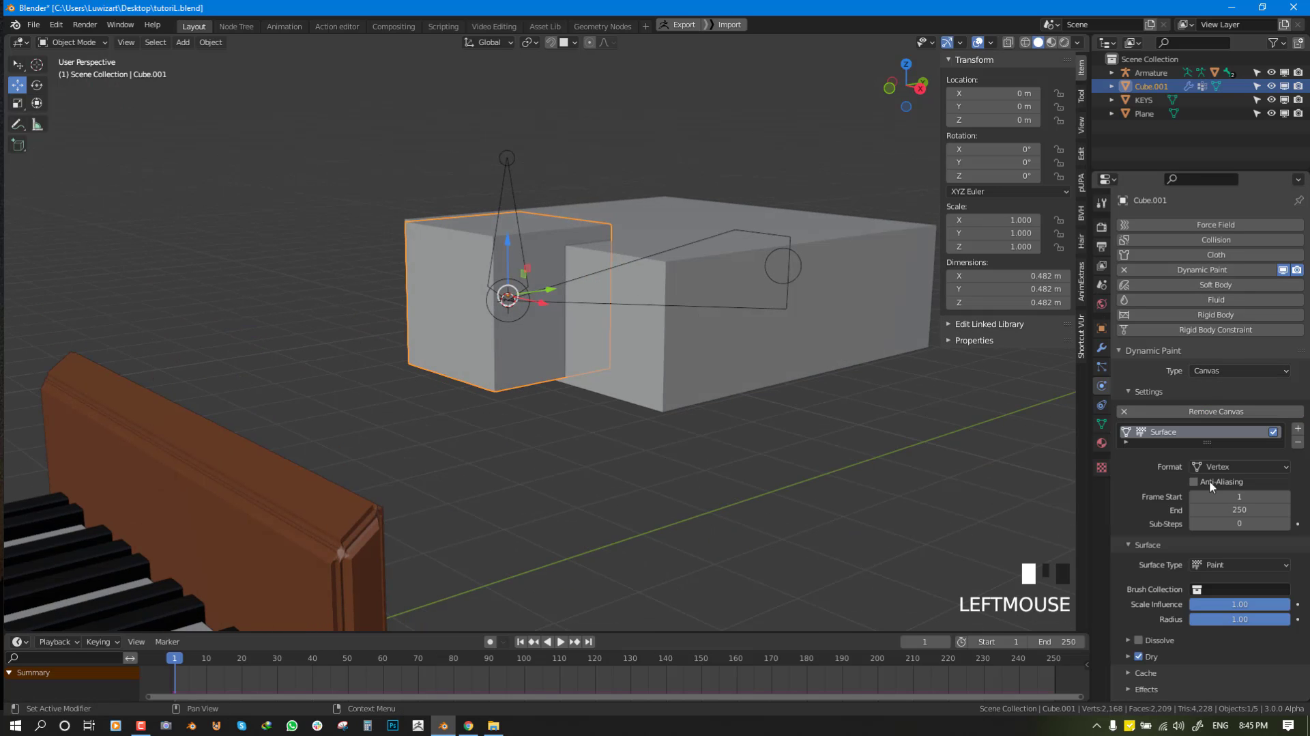
Set the canvas surface's end frame to 1000.
scroll(1217, 512, down, 2)
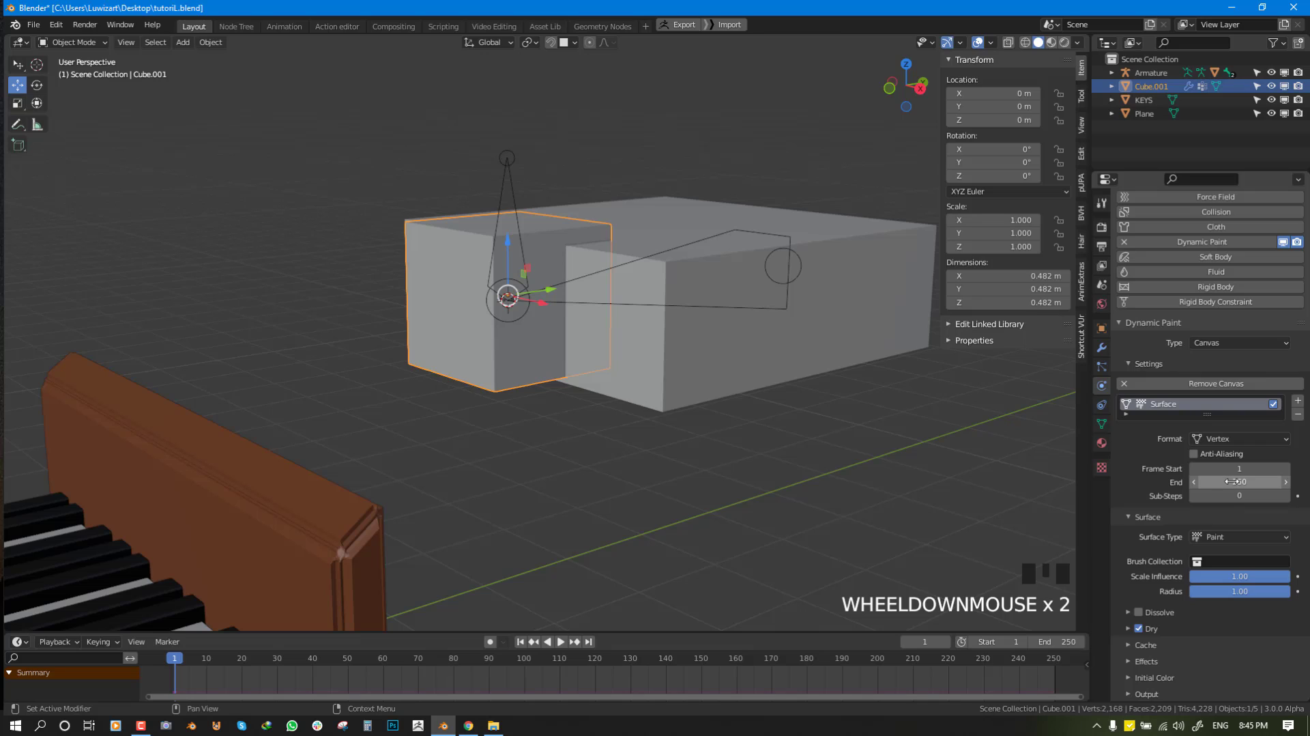
click(1232, 481)
text(1000)
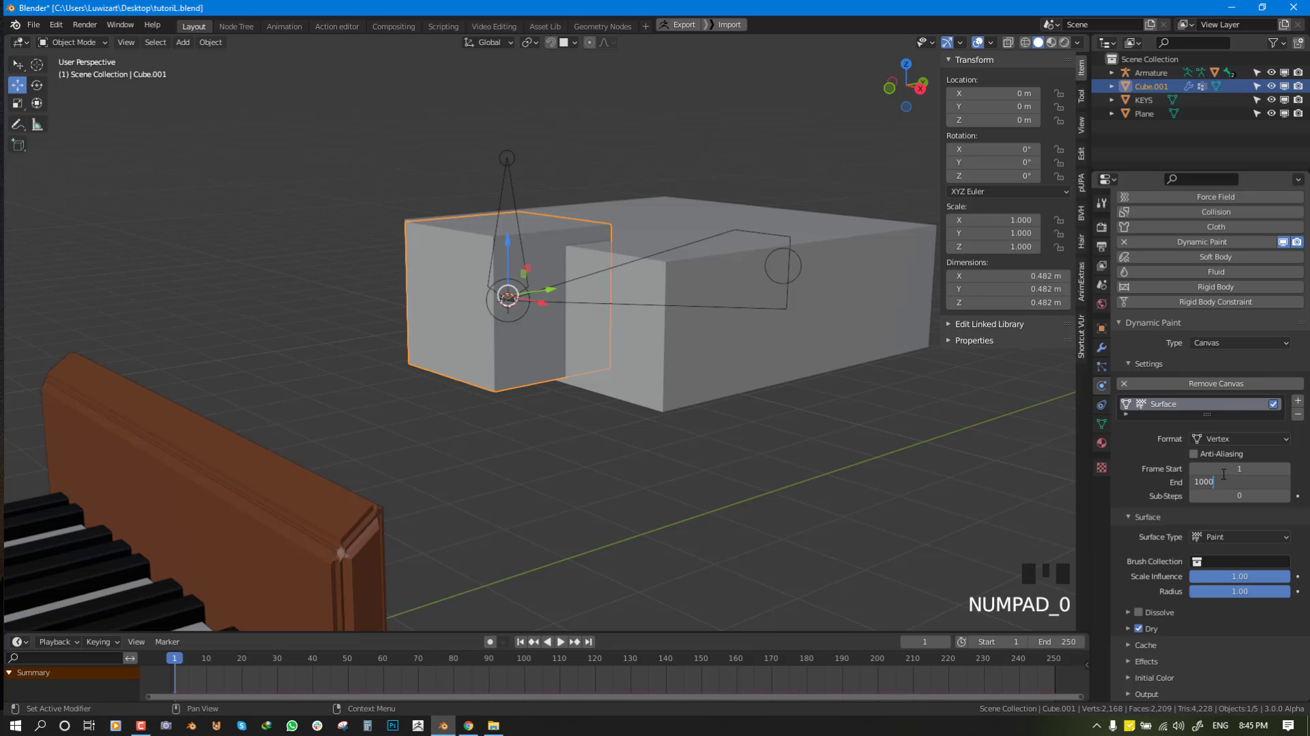
key(Return)
middle_drag(1038, 469, 594, 292)
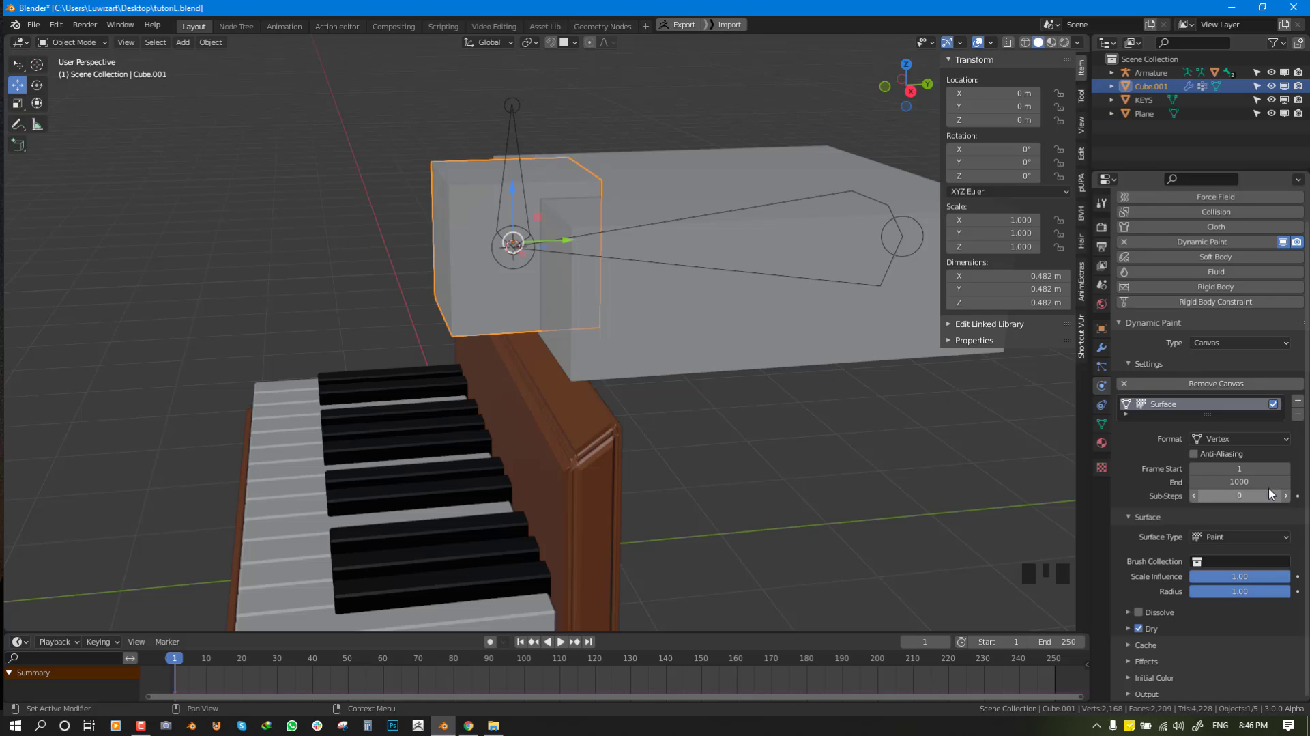
middle_drag(667, 465, 637, 453)
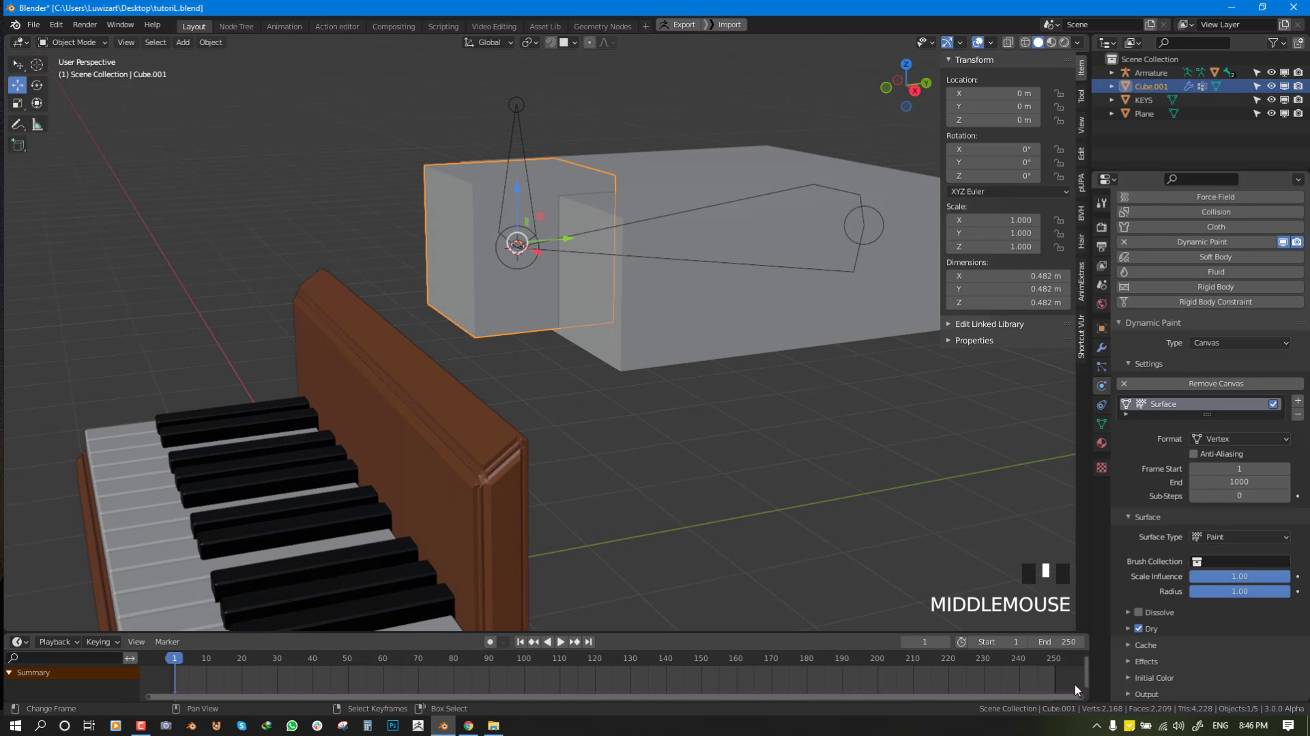
middle_drag(751, 459, 725, 461)
scroll(613, 456, down, 1)
middle_drag(608, 456, 665, 367)
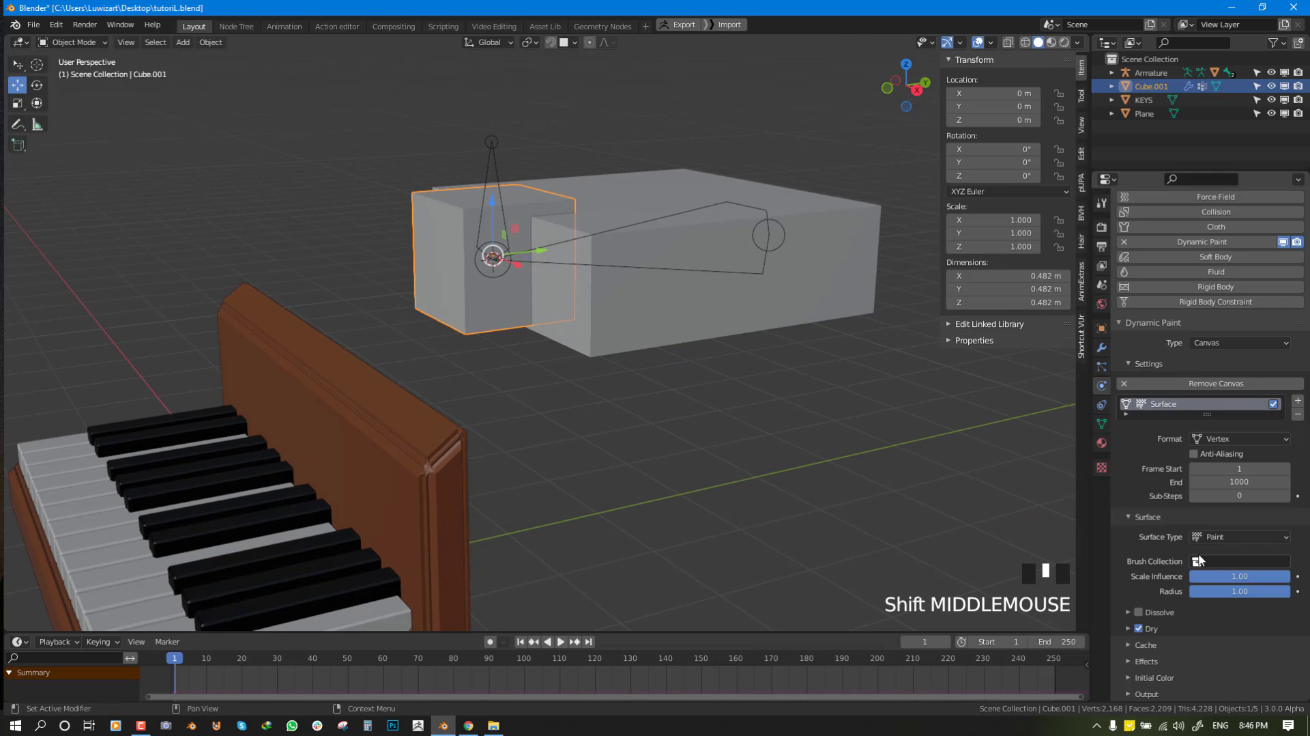
Change the canvas surface type to Displace and set the Displace Factor to 5.00.
scroll(1167, 631, down, 3)
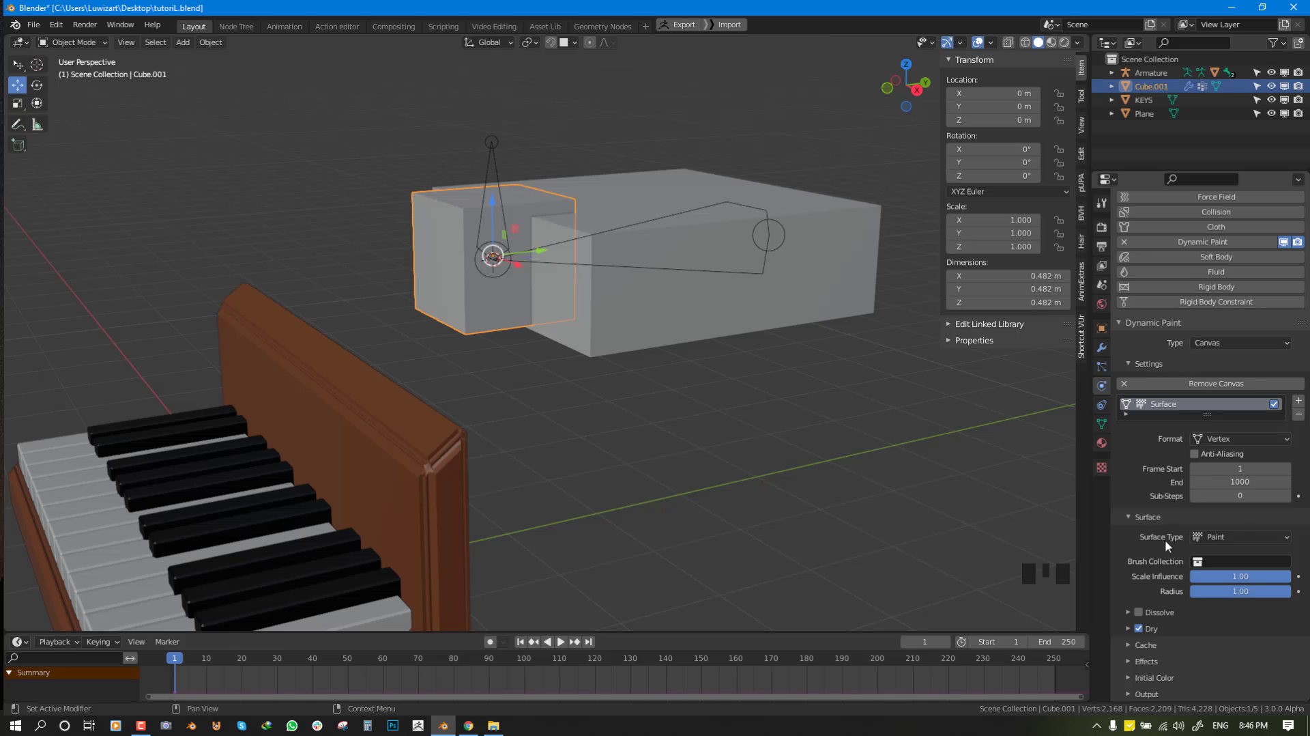
click(1231, 538)
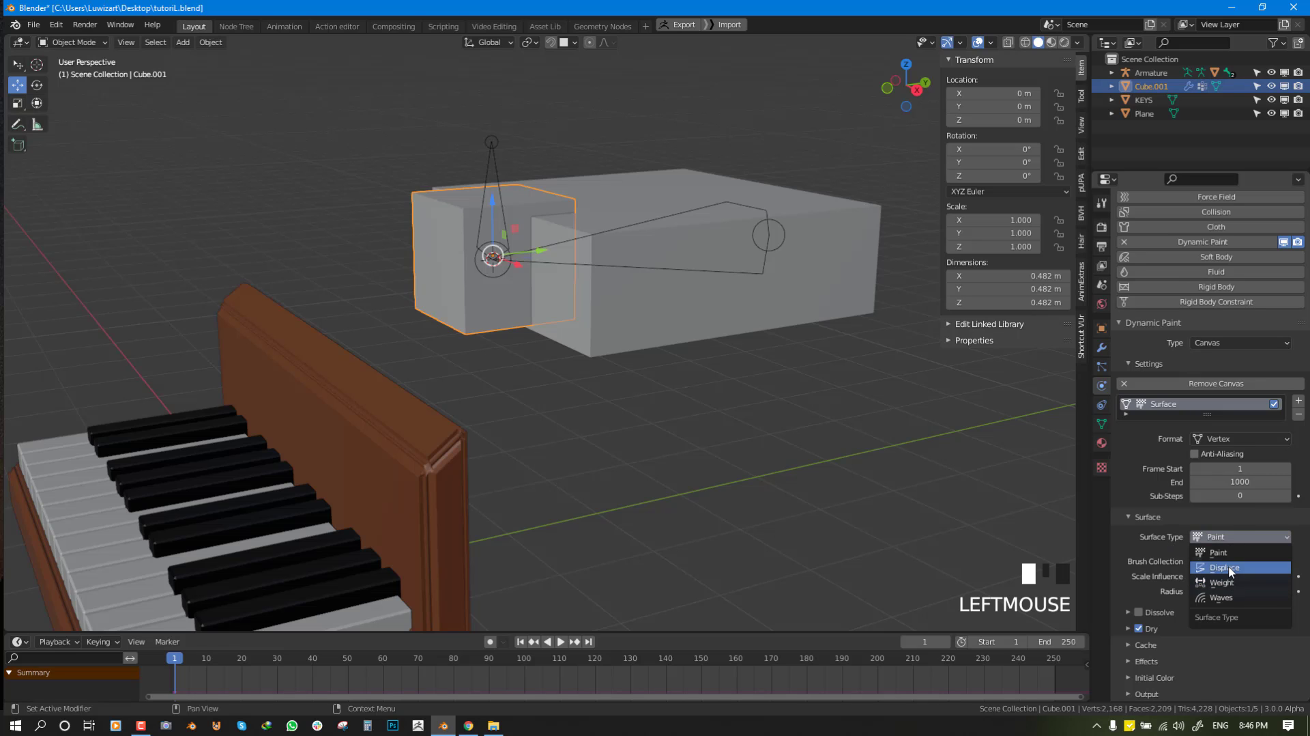
click(1229, 565)
scroll(1255, 604, down, 2)
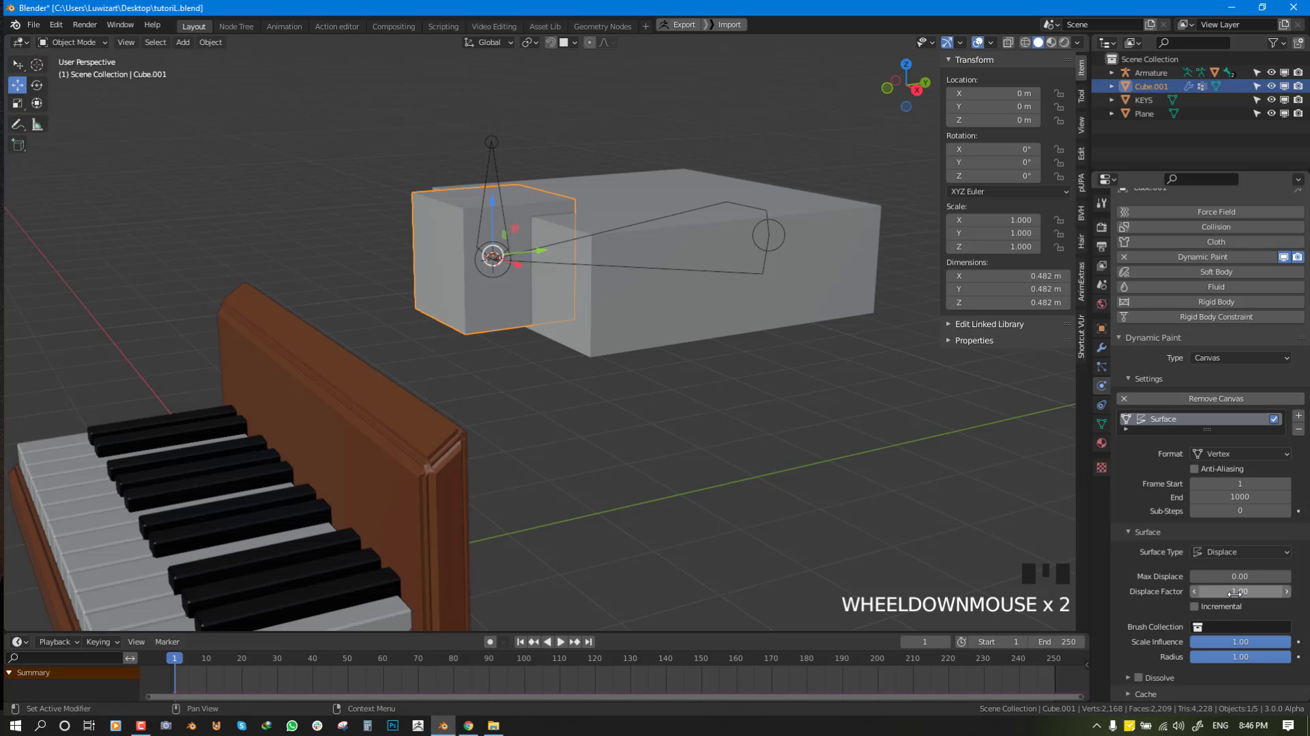
drag(1235, 593, 1263, 593)
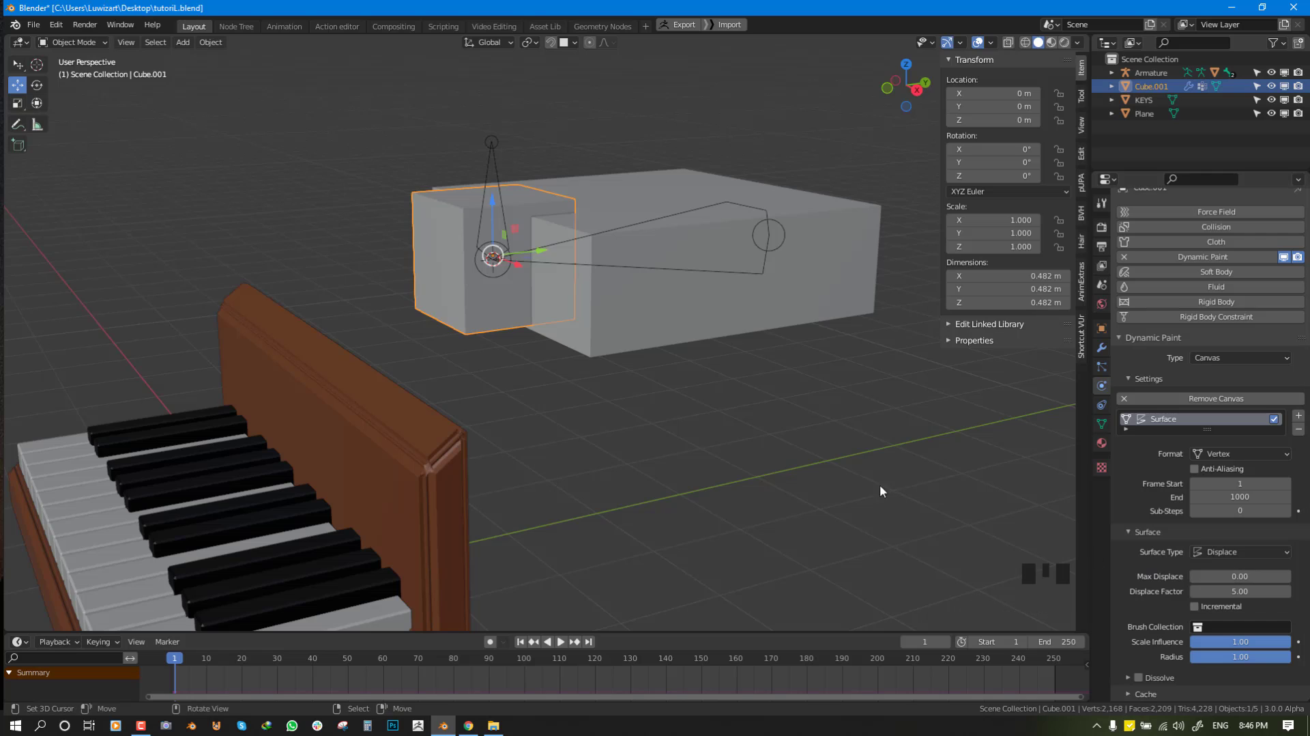
middle_drag(880, 488, 1280, 594)
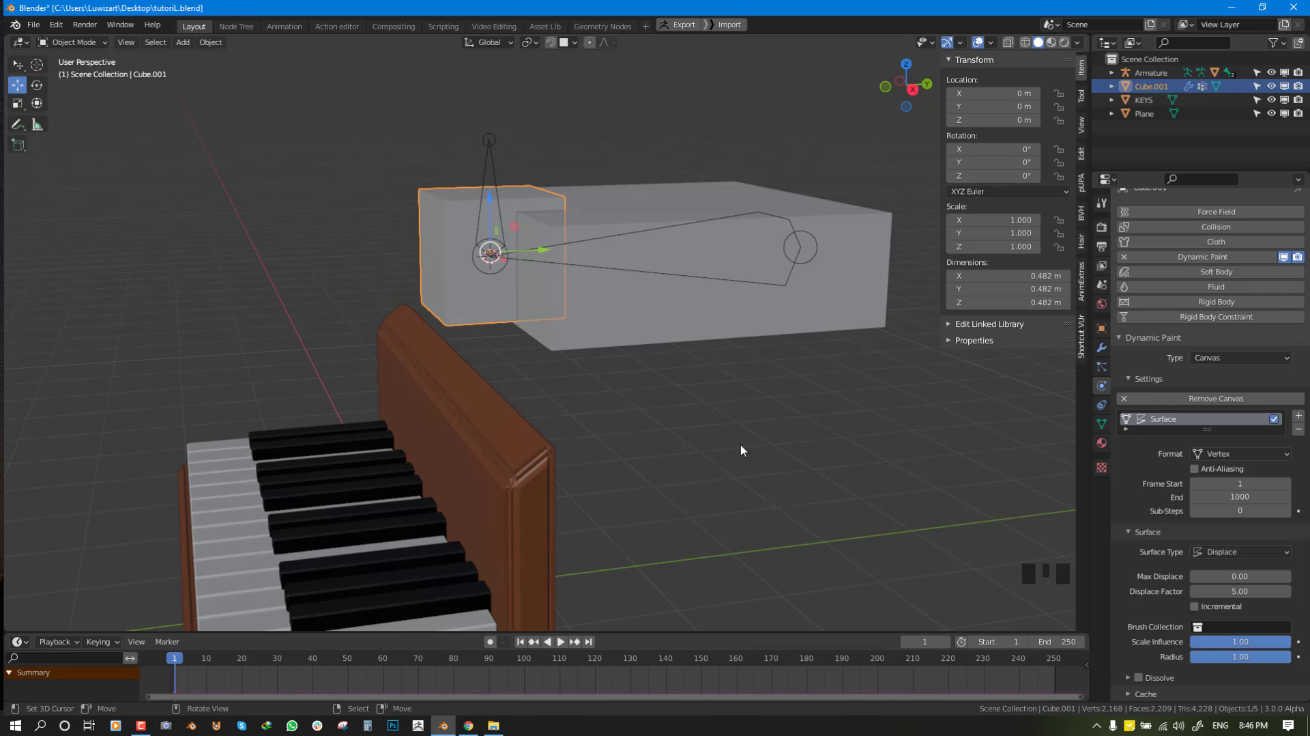
Set the canvas surface's Radius to 10.00.
click(1240, 657)
text(100\)
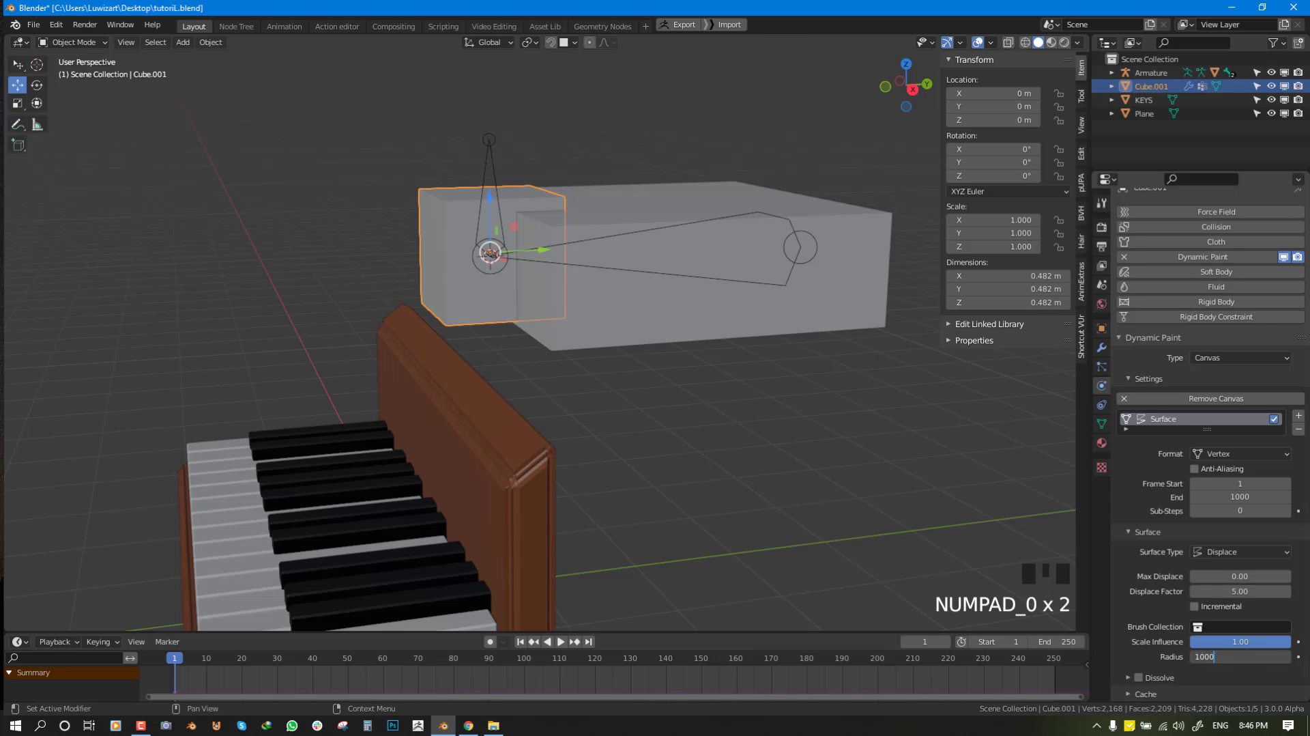
key(Return)
click(1240, 658)
text(10)
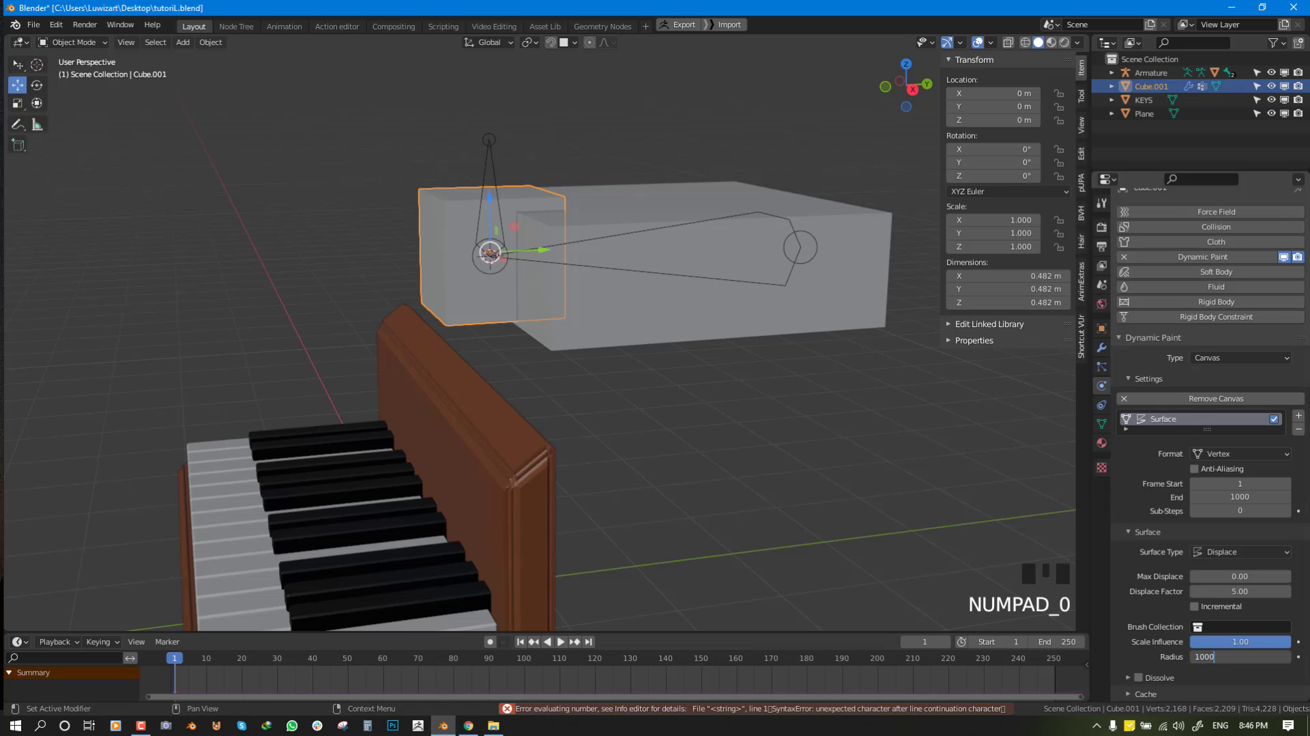
key(Return)
scroll(1244, 638, down, 1)
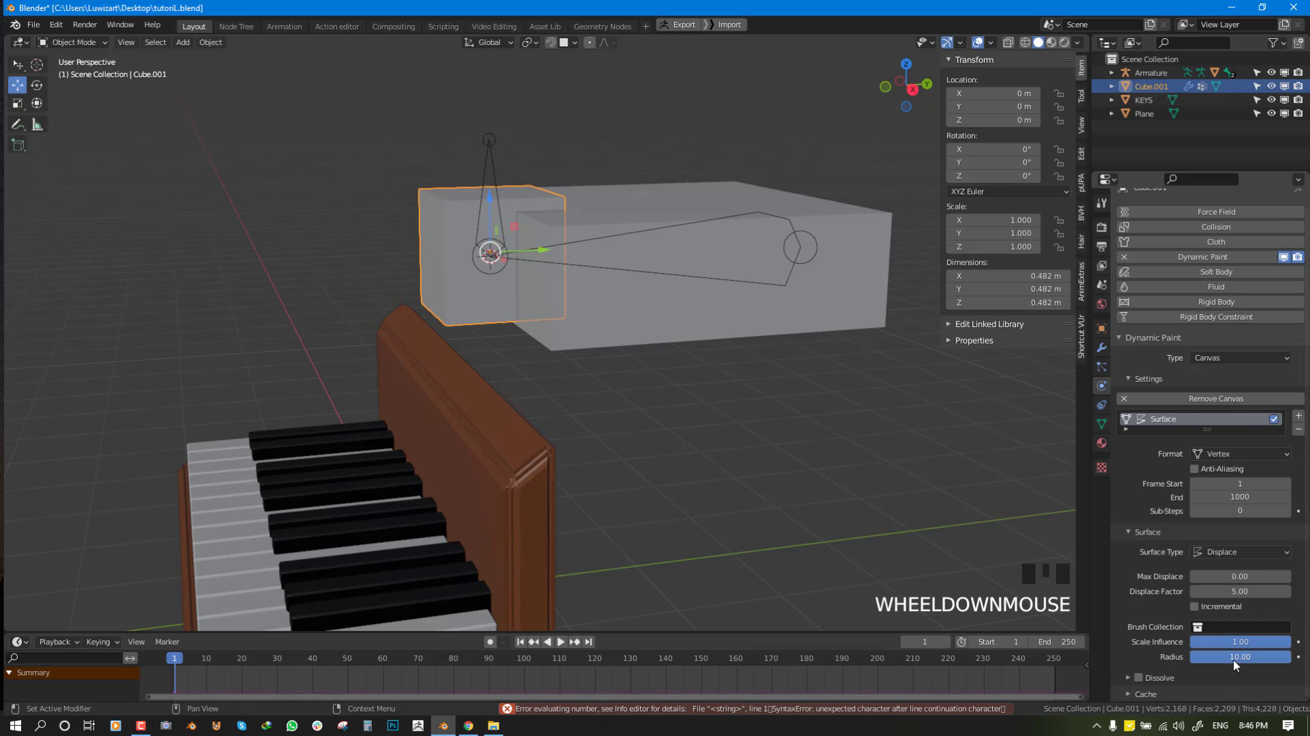
Enable Dissolve on the canvas surface and expand its settings.
click(1153, 531)
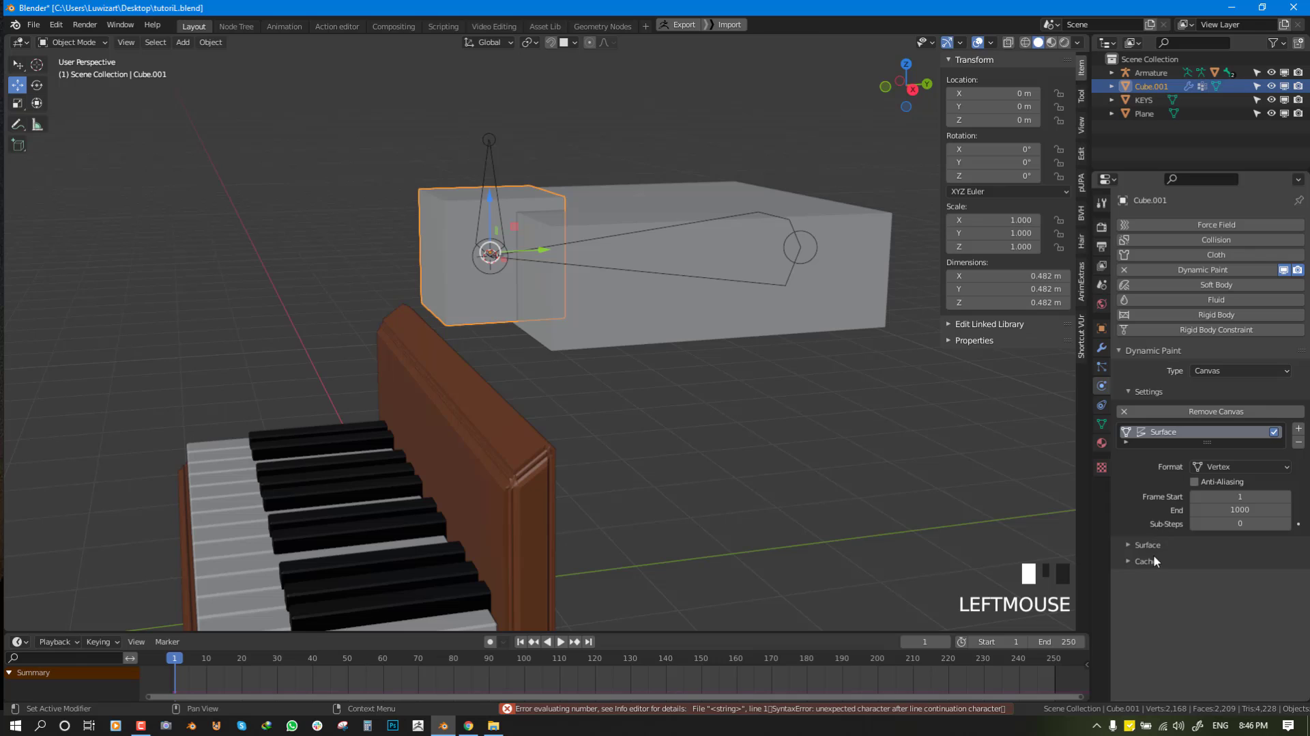
click(1148, 545)
scroll(1133, 676, down, 2)
click(1137, 677)
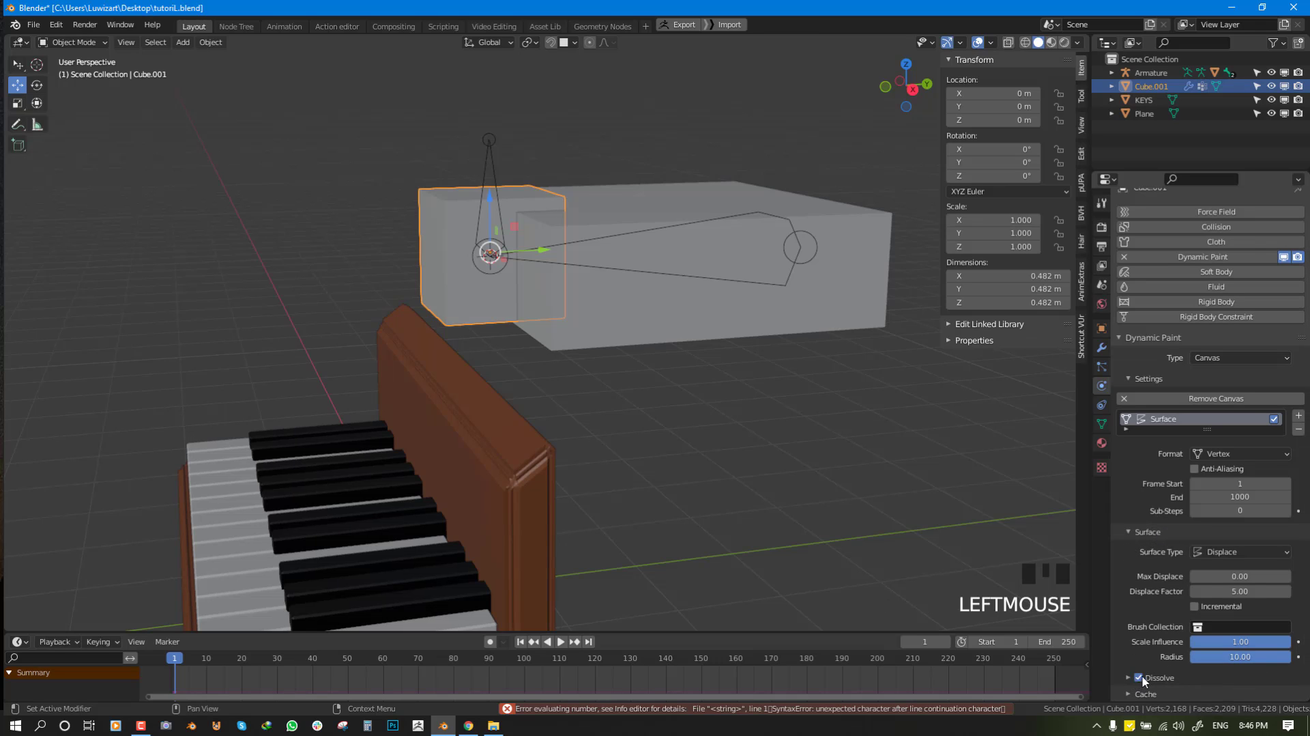
click(1126, 677)
scroll(1177, 642, down, 1)
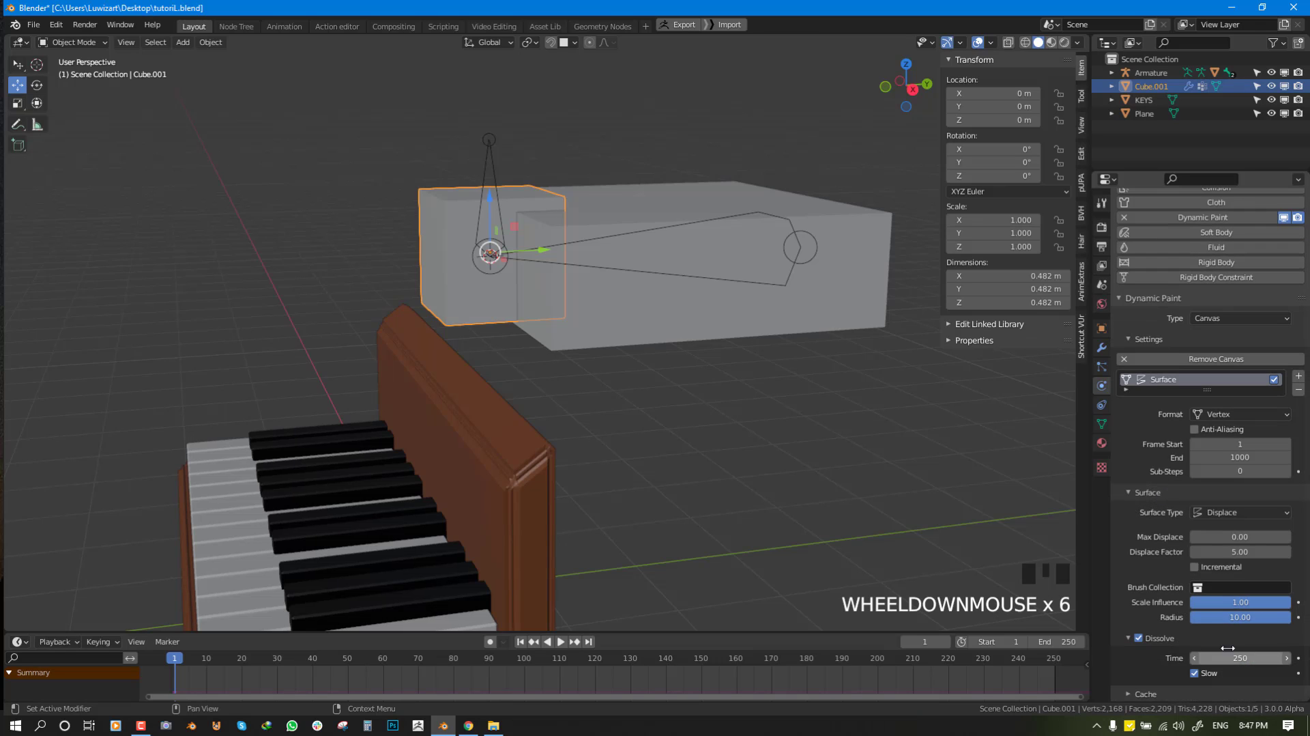
Test the rig by moving the small cube downward freely, cancelling the move.
middle_drag(533, 206, 502, 197)
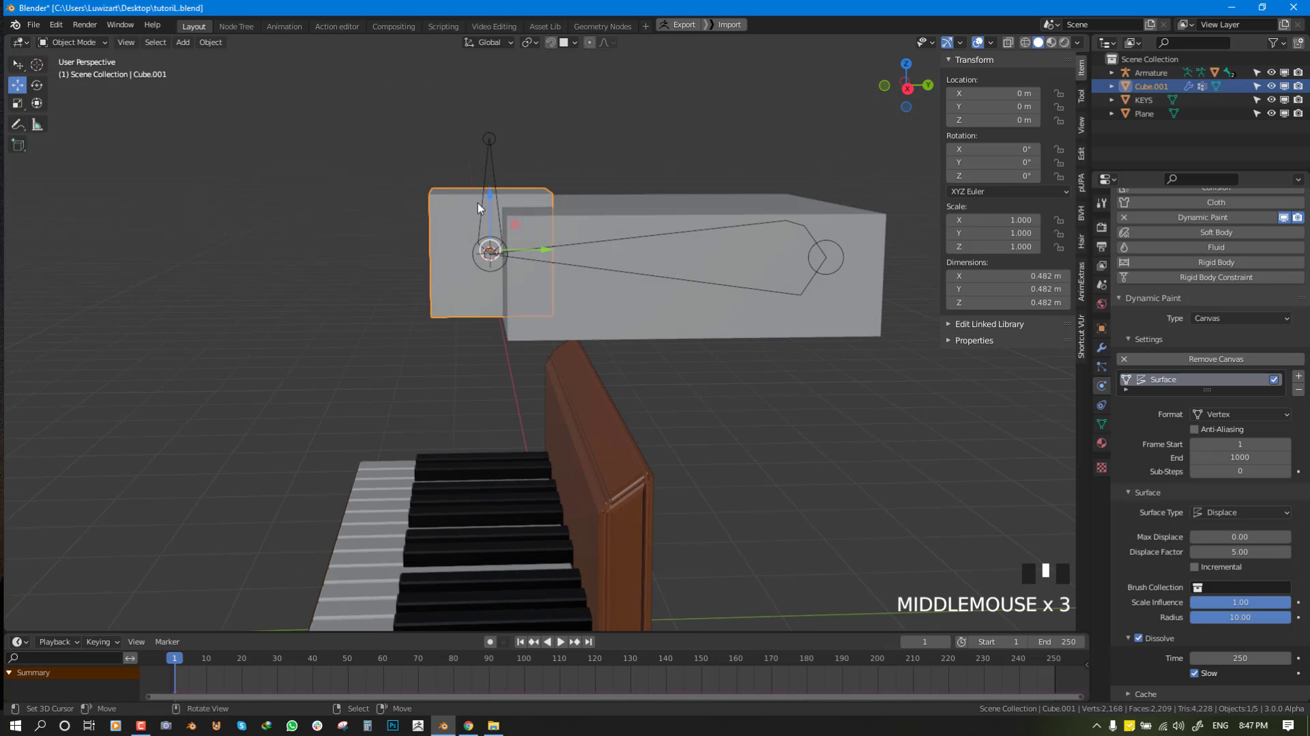
key(g)
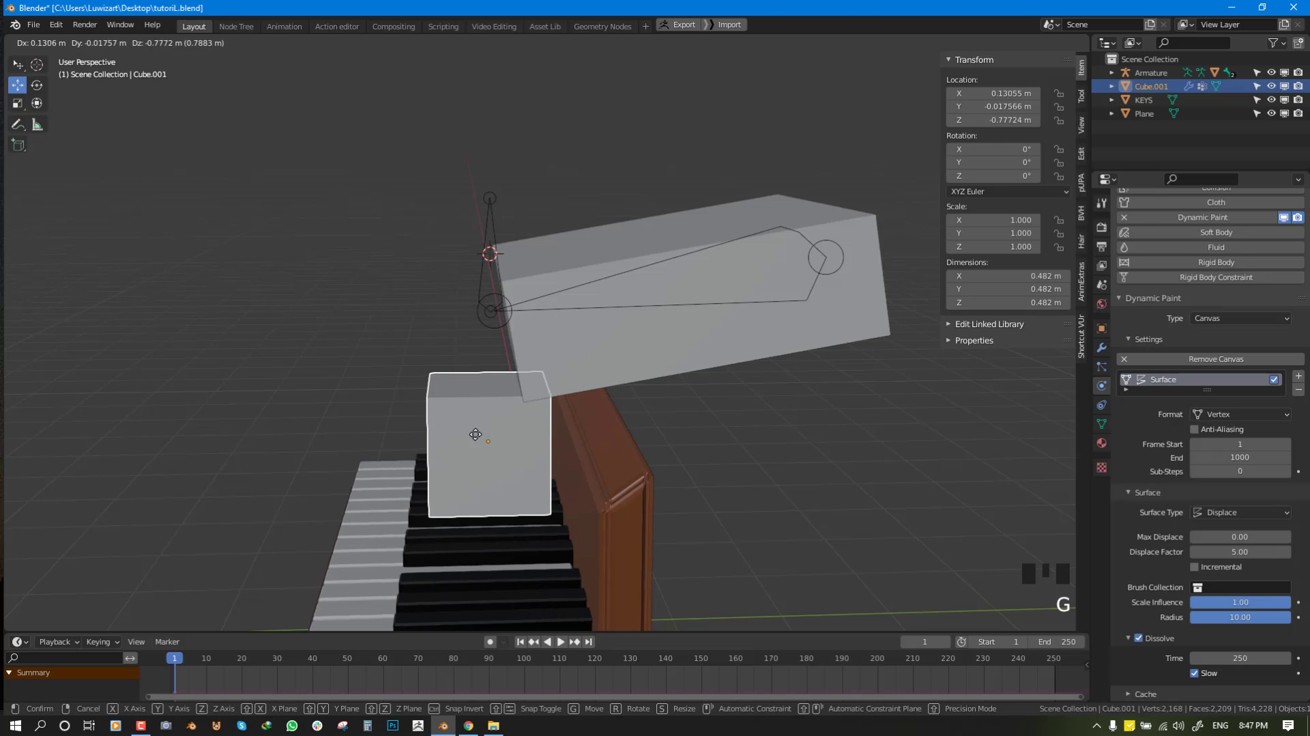
right_click(480, 422)
Turn off Slow for the canvas surface's dissolve and set the dissolve Time to 1.
middle_drag(493, 237, 519, 240)
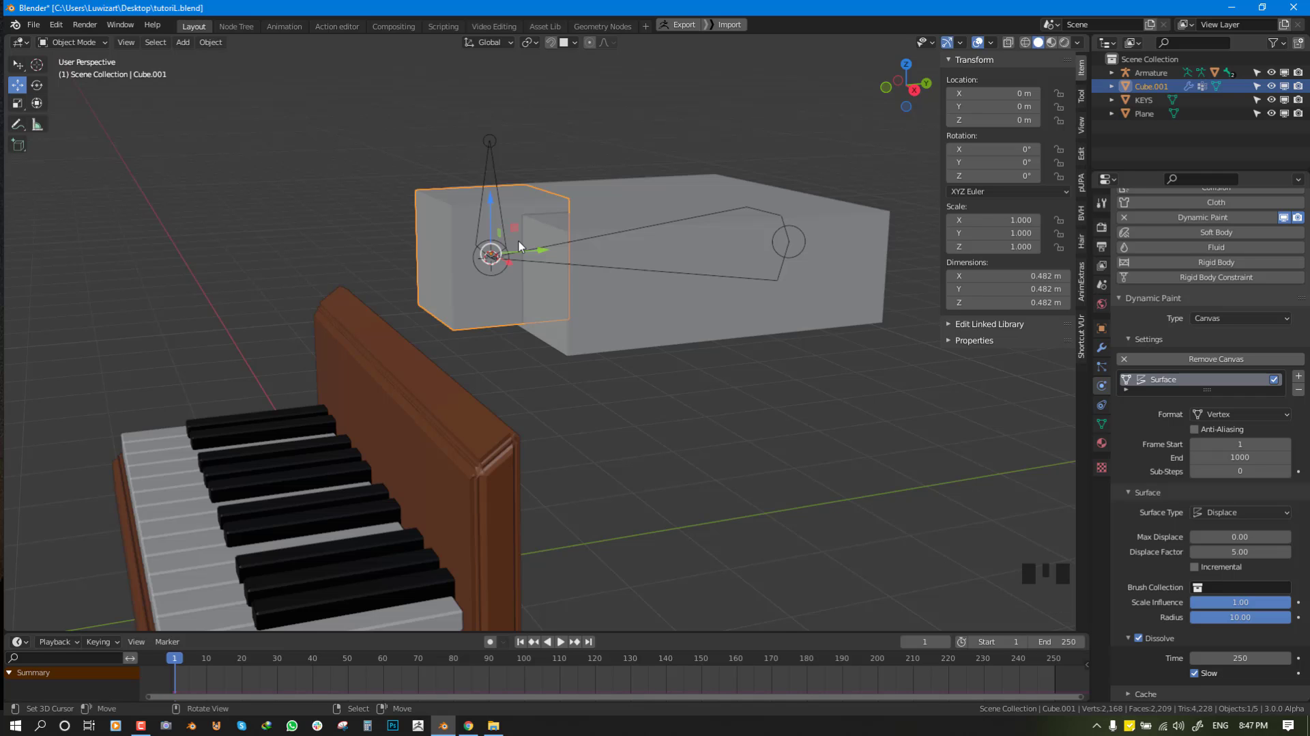
middle_drag(515, 243, 554, 254)
middle_drag(725, 411, 761, 407)
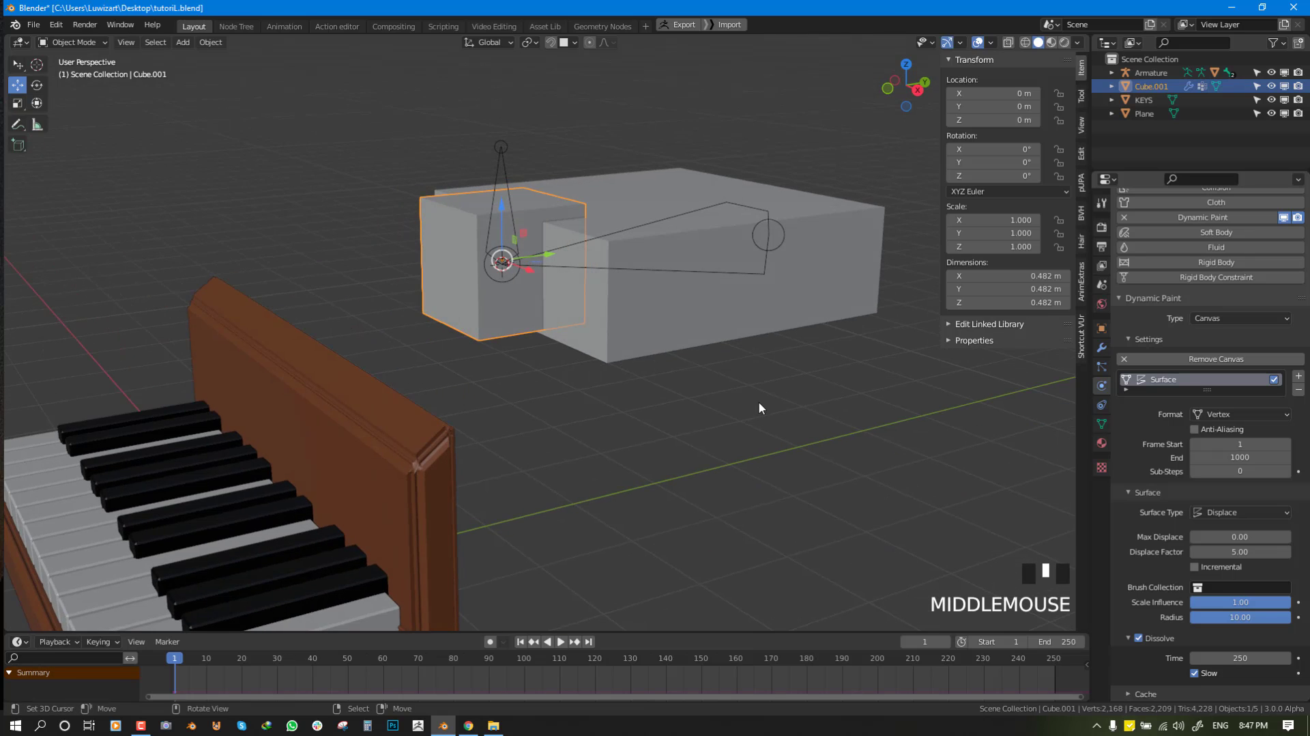
shift+middle_drag(702, 349, 729, 387)
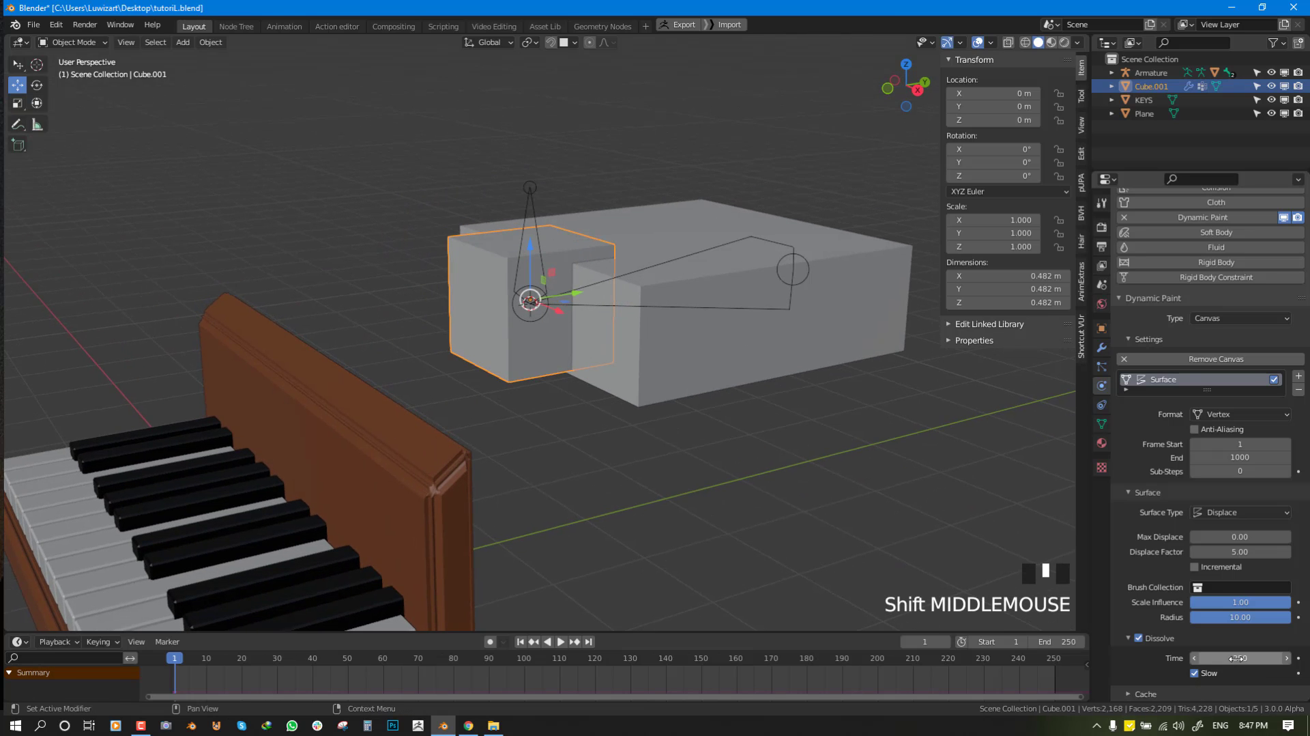
click(1197, 674)
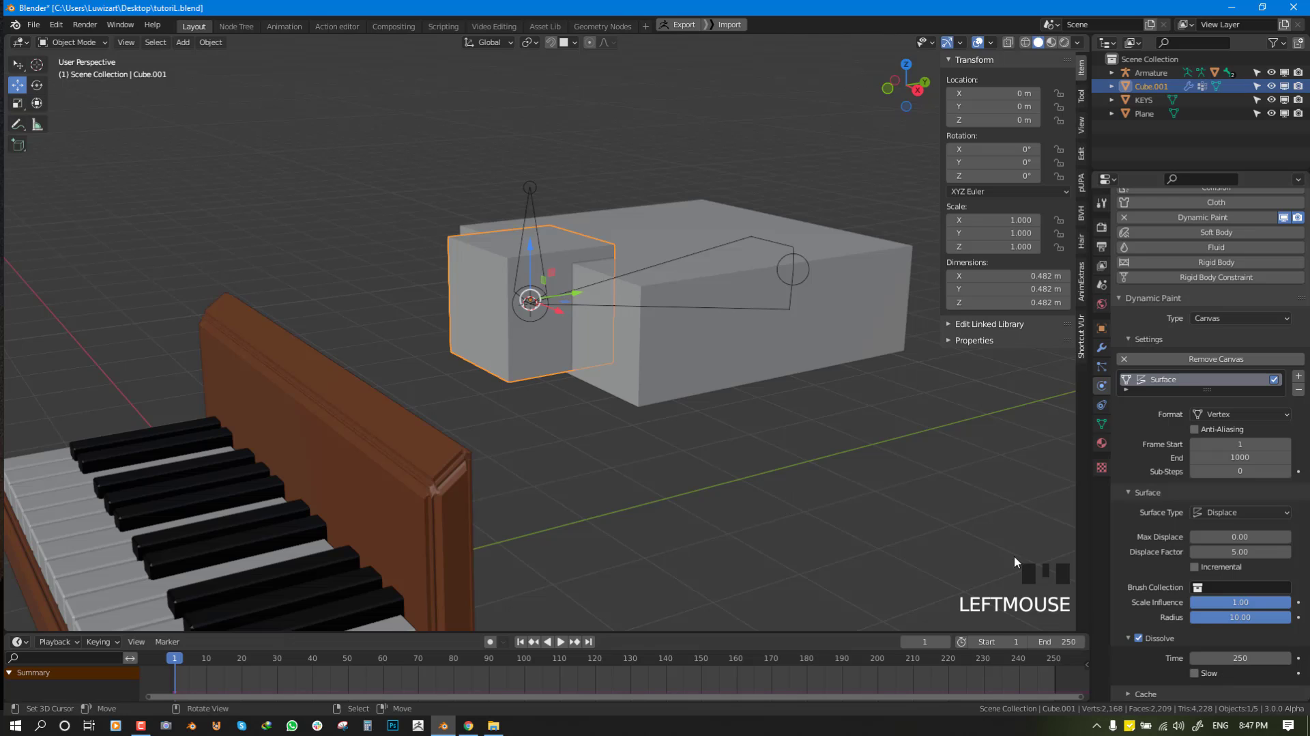
click(1257, 653)
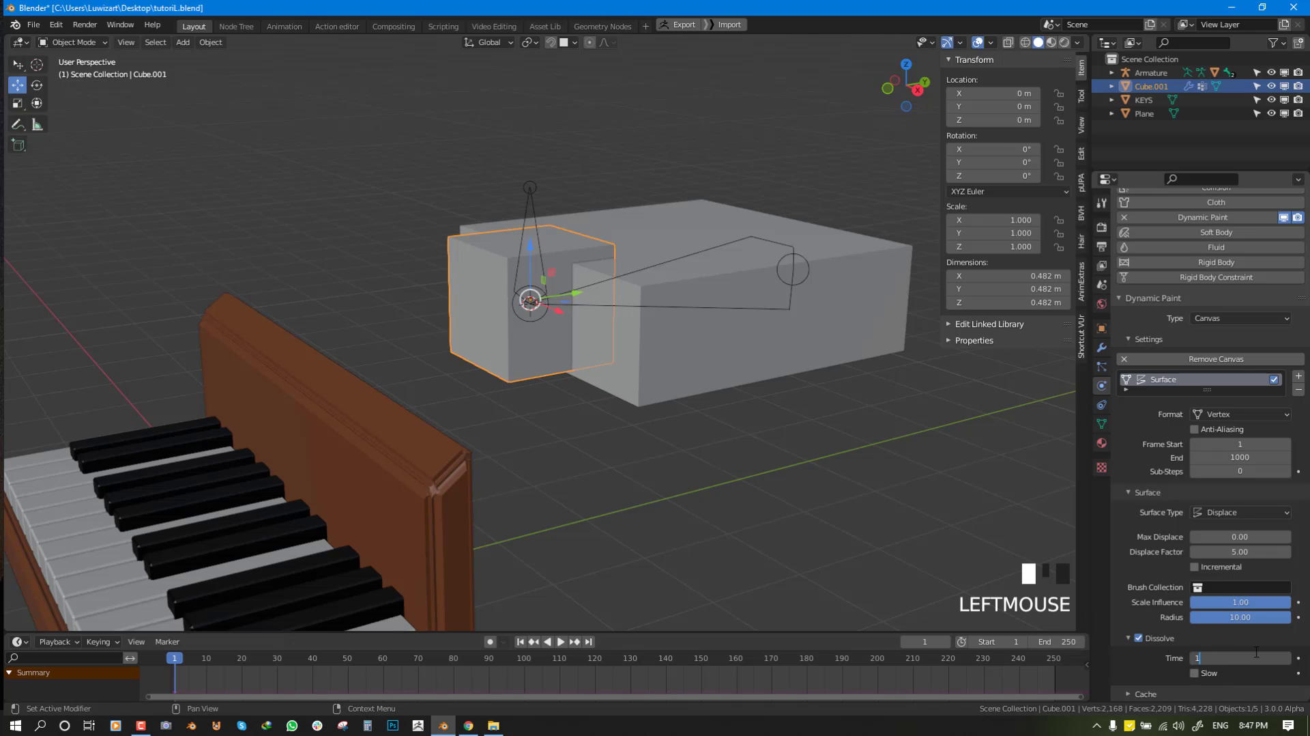
key(Return)
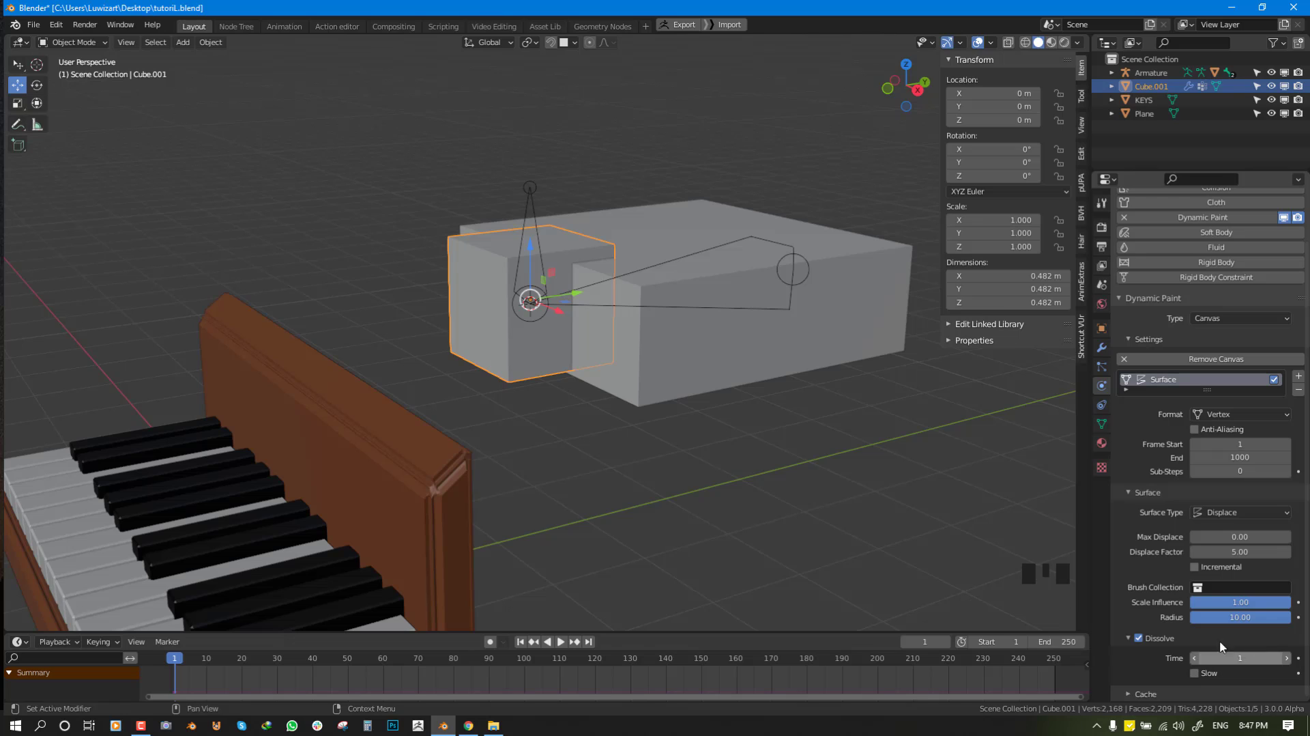
Deselect all objects and examine the canvas surface's Cache settings and the key rig.
key(alt+a)
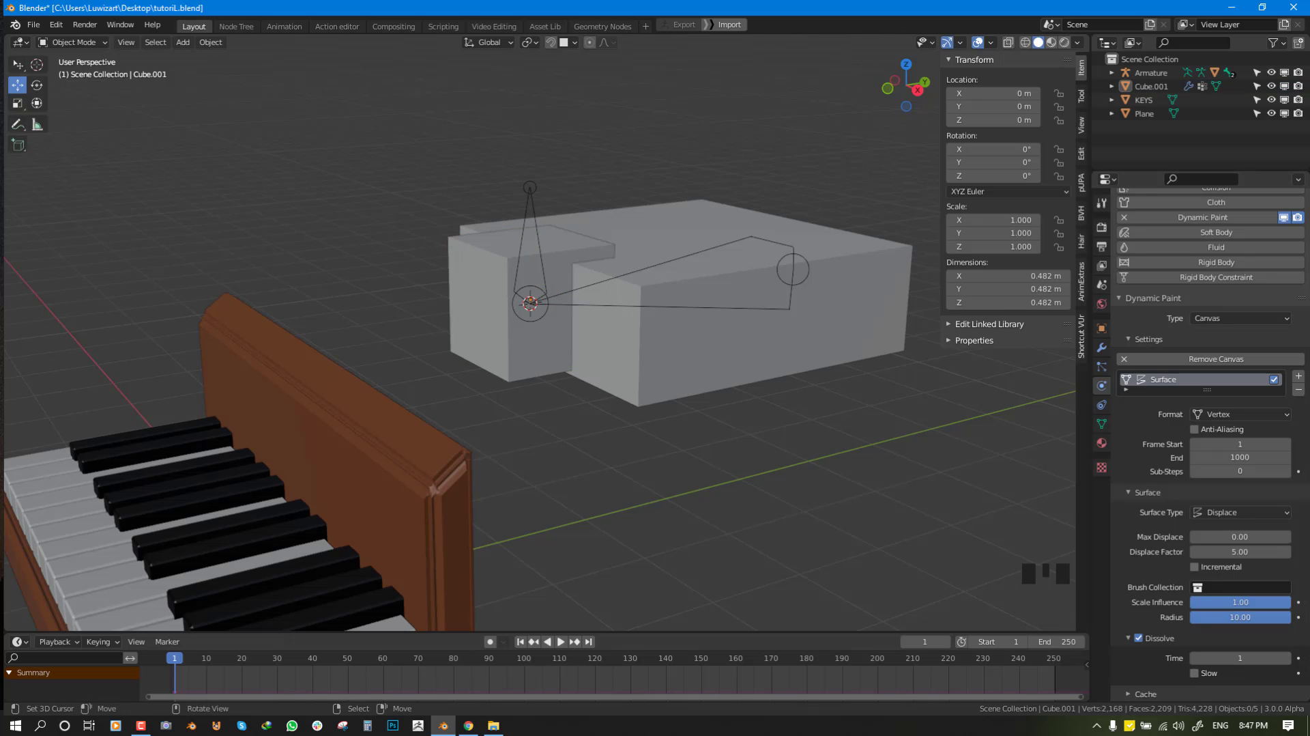
click(1242, 657)
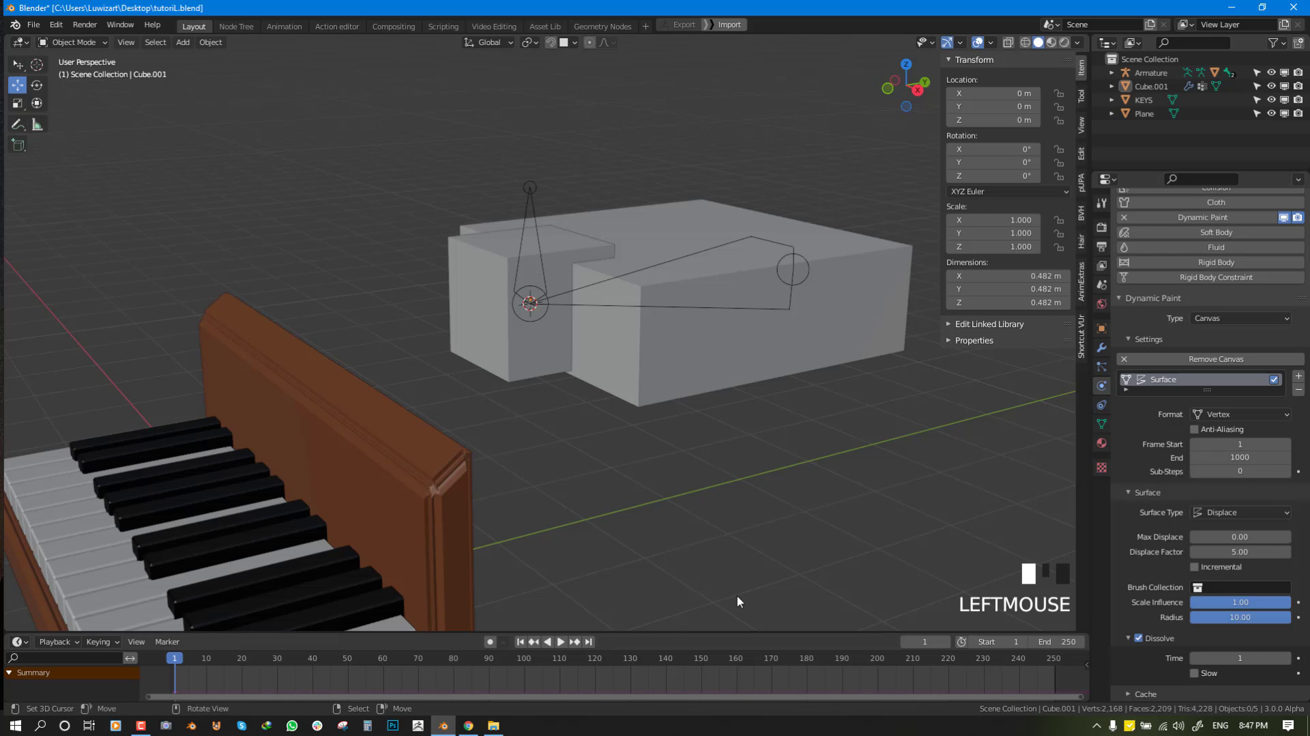
scroll(1201, 675, down, 3)
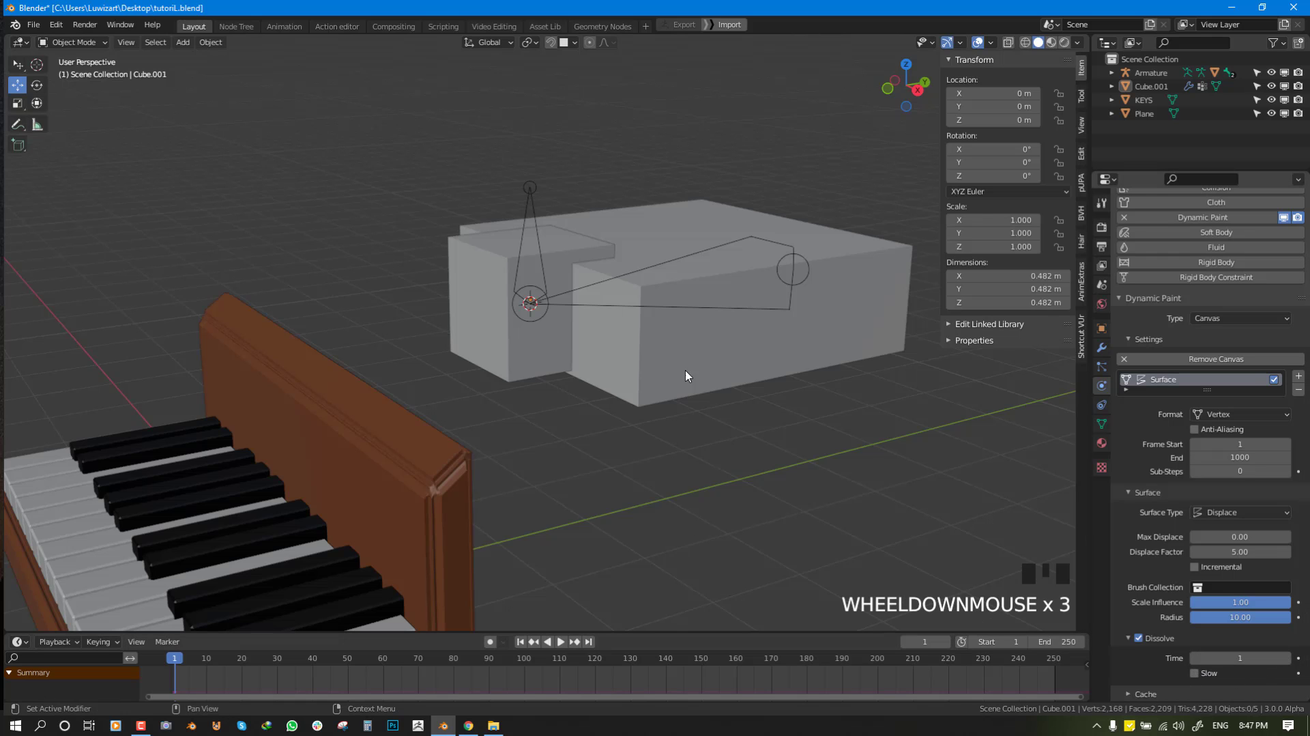
middle_drag(686, 375, 771, 389)
scroll(1175, 504, down, 4)
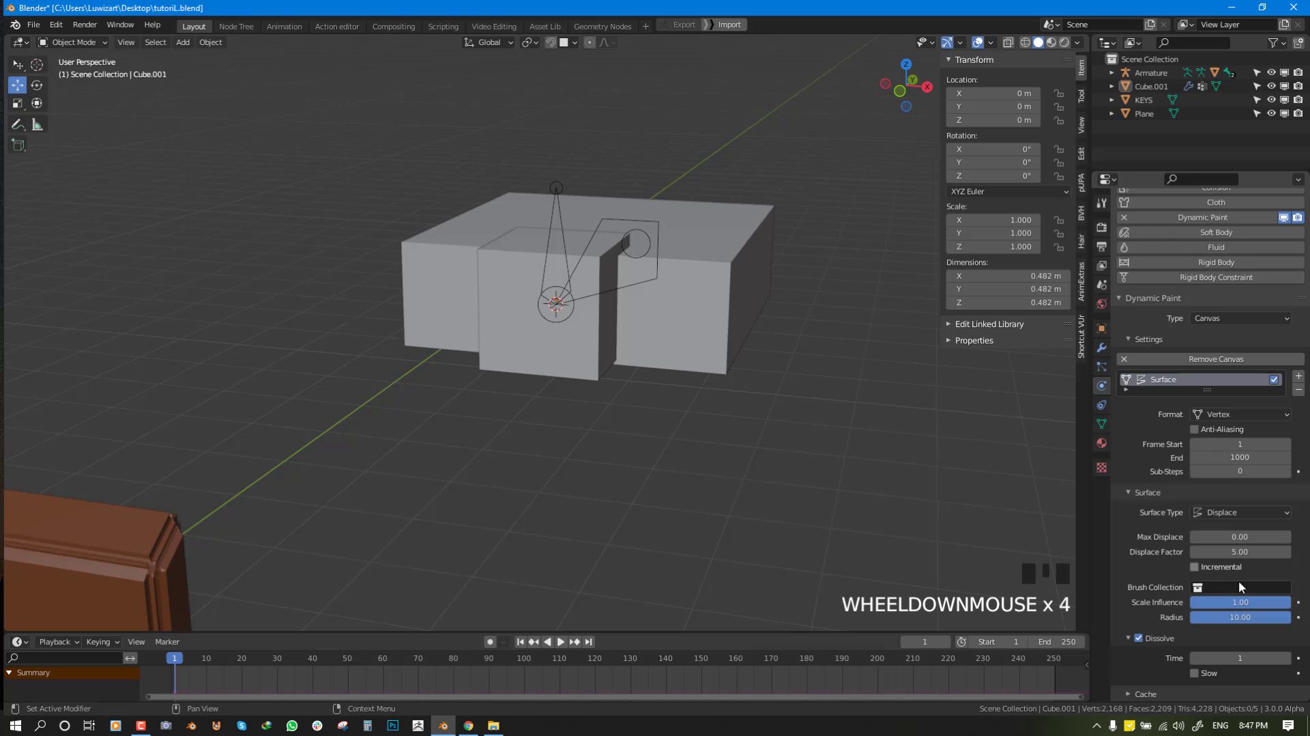
click(1174, 694)
scroll(1180, 655, down, 5)
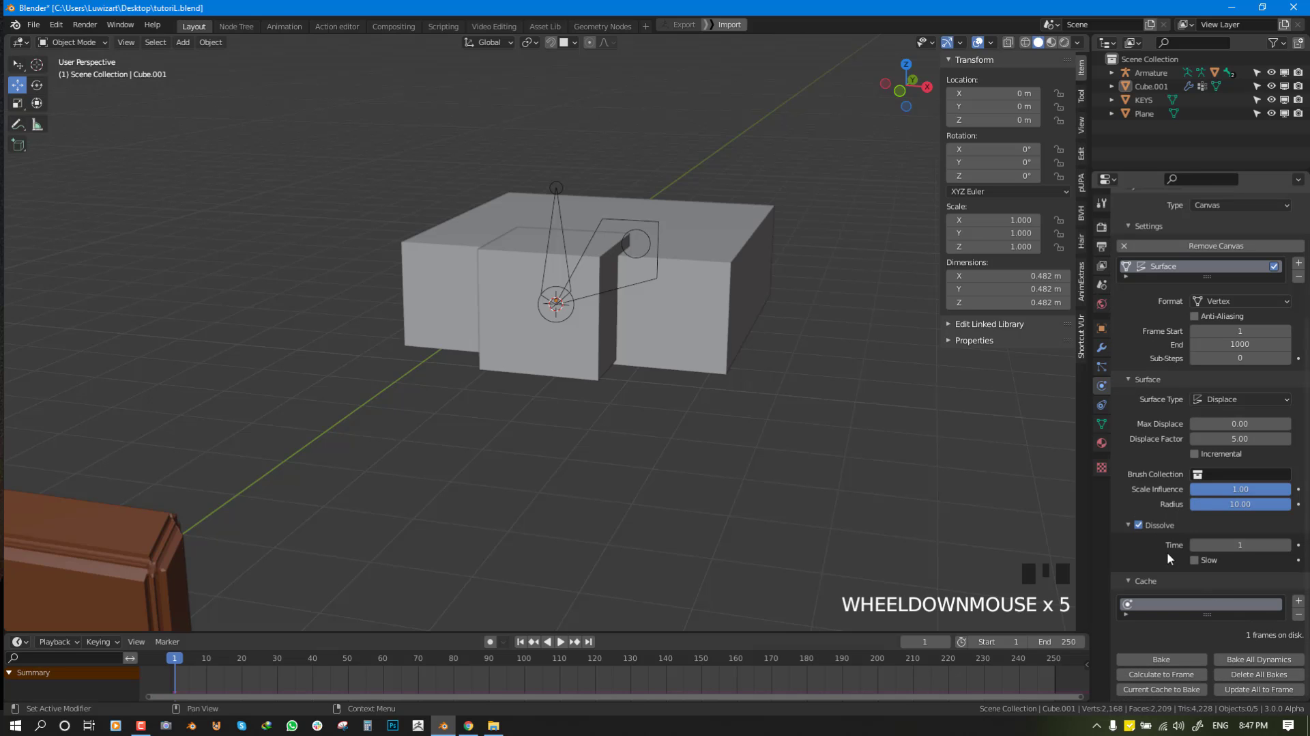
scroll(1171, 492, up, 3)
middle_drag(546, 355, 513, 314)
scroll(513, 314, down, 2)
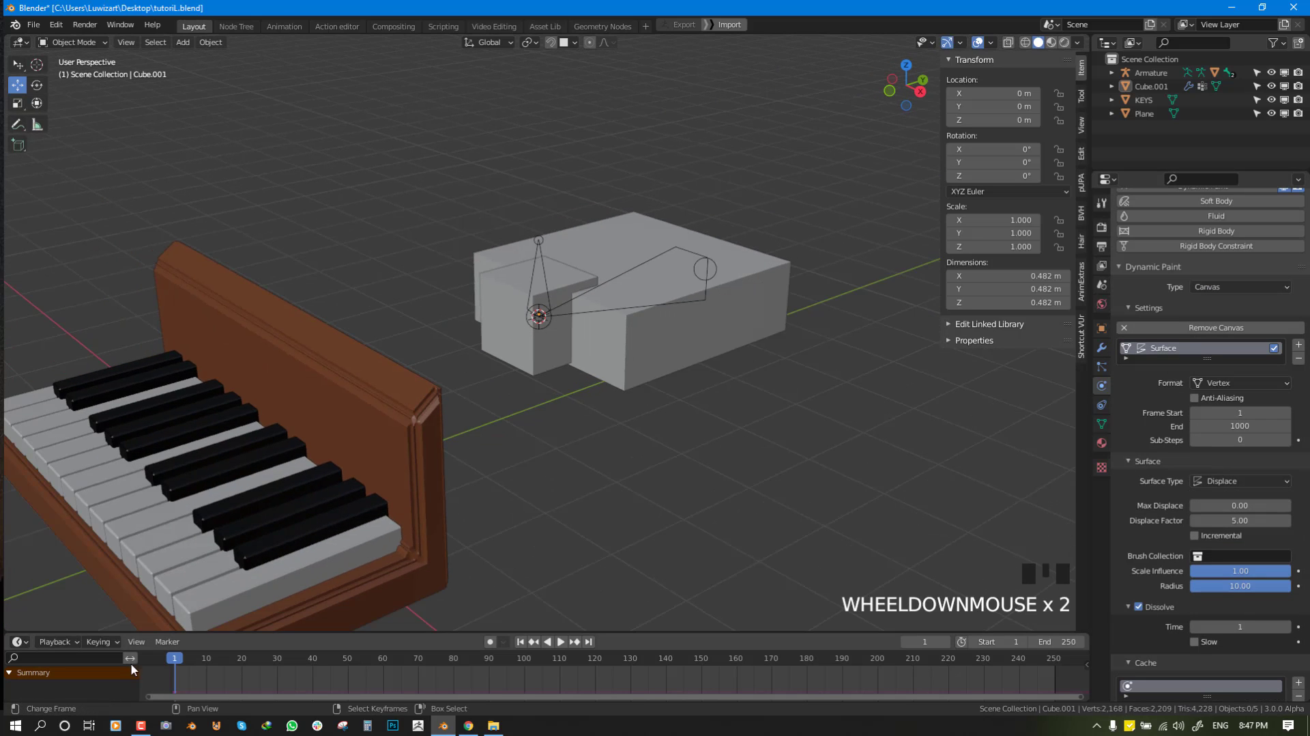
middle_drag(477, 383, 496, 355)
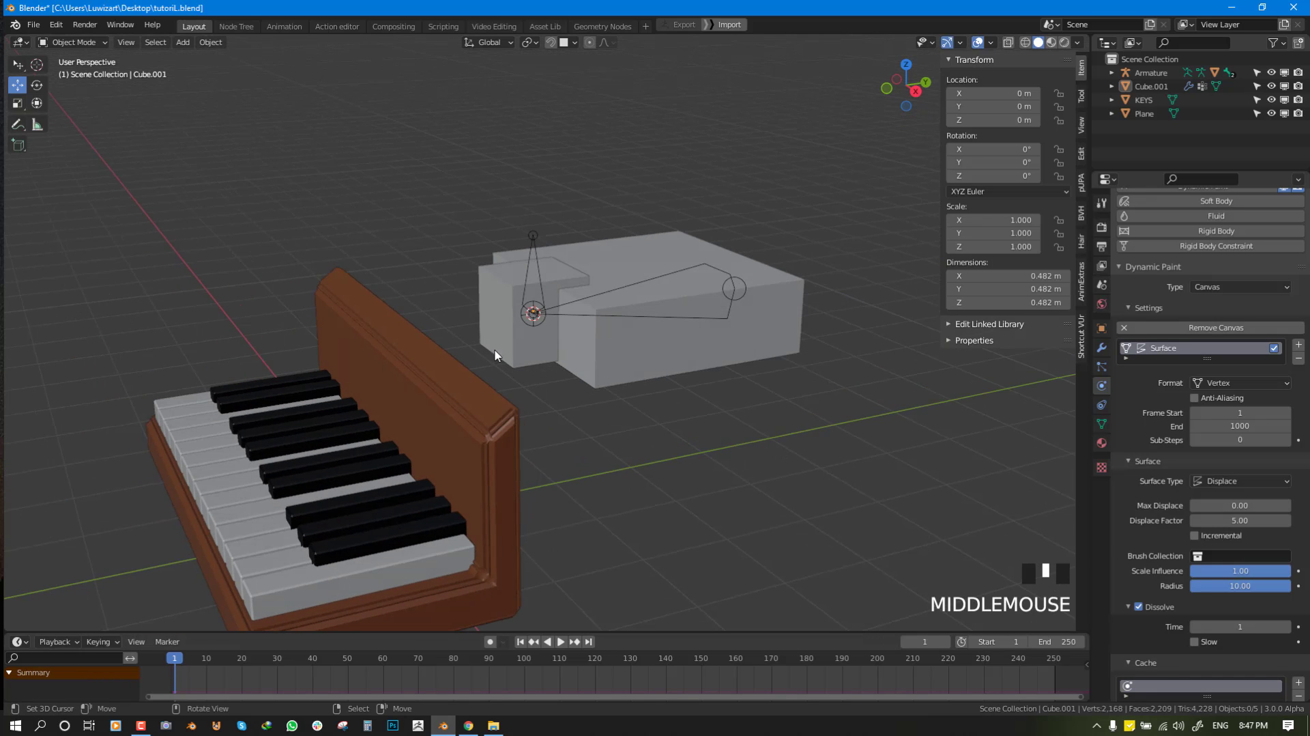
Add a cube at a 3D cursor placed beside the small cube, scale it to about 0.531 and move it above the small cube.
click(429, 295)
key(shift+a)
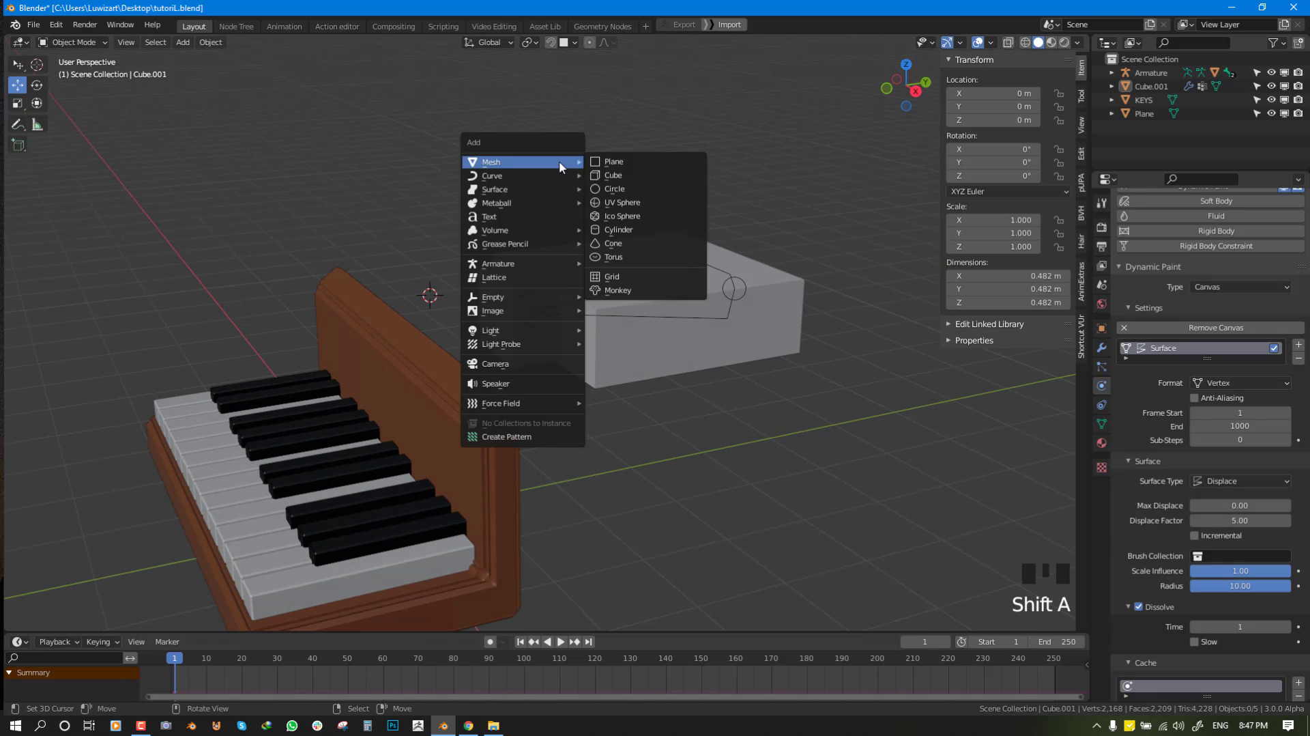
click(618, 173)
key(s)
middle_drag(584, 307, 918, 259)
click(607, 346)
key(g)
click(674, 176)
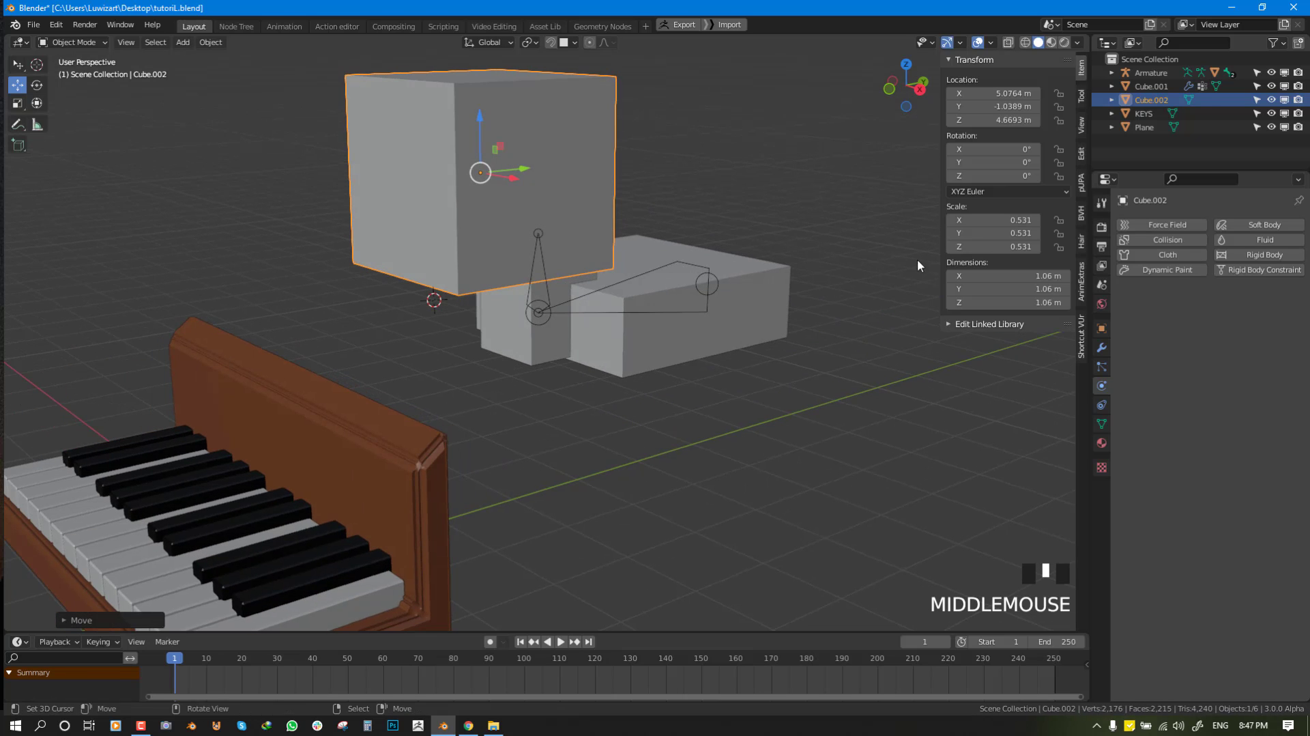
Enable Dynamic Paint physics on the new cube, set its type to Brush and add the brush.
click(1175, 273)
click(1220, 370)
click(1193, 409)
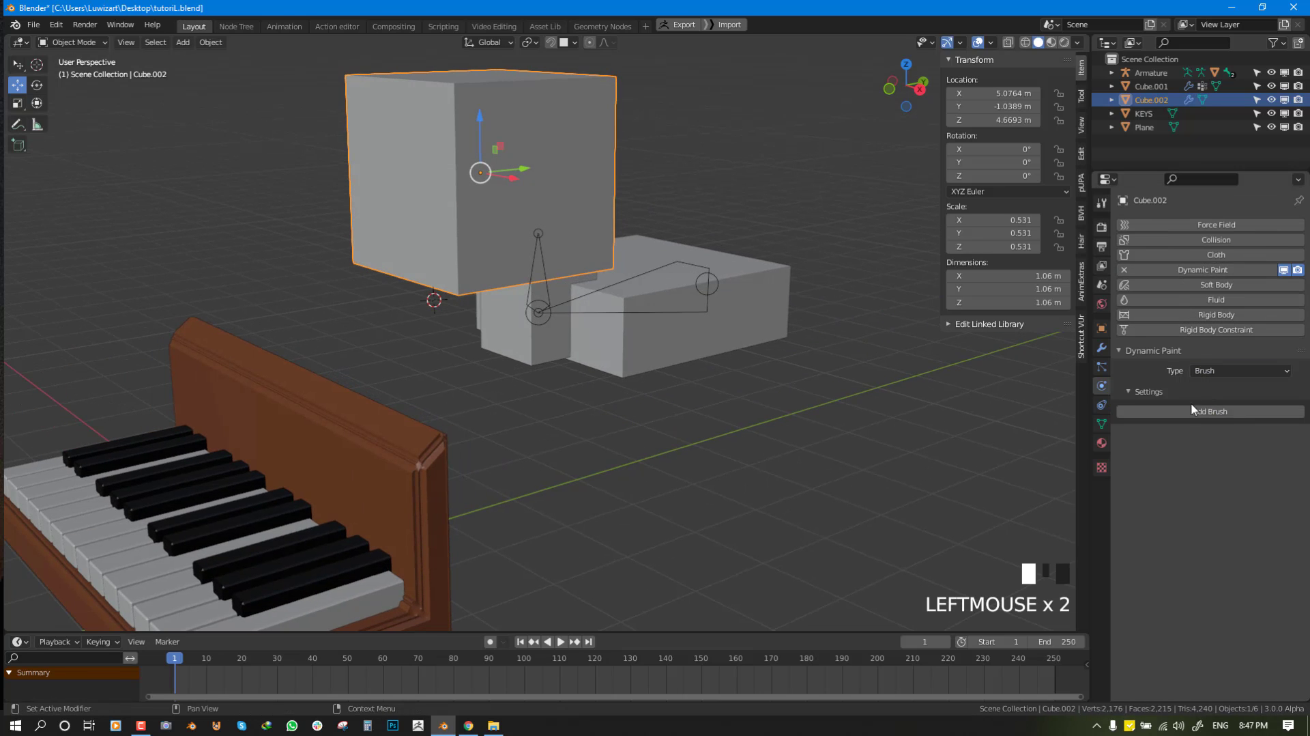
click(1193, 409)
Test the displacement by moving the brush cube around the small canvas cube several times, leaving the two overlapping.
key(g)
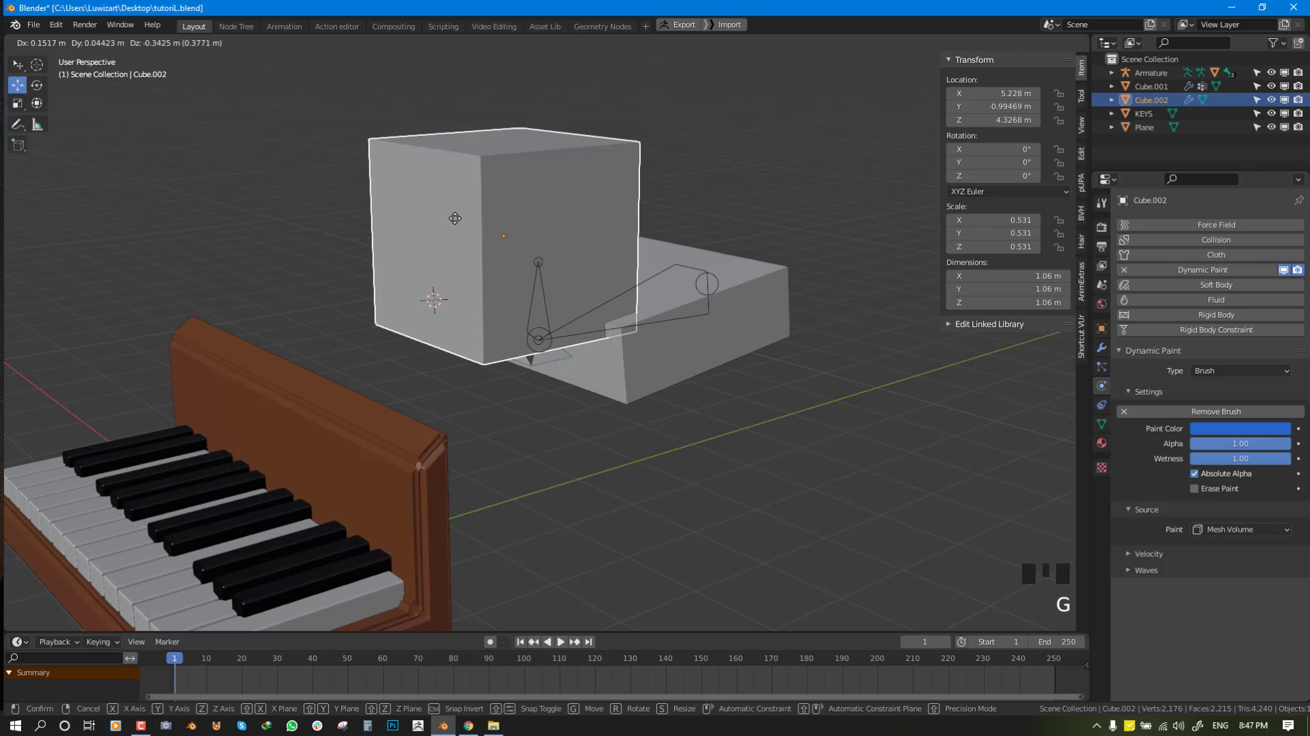
click(447, 208)
middle_drag(448, 208, 442, 202)
key(g)
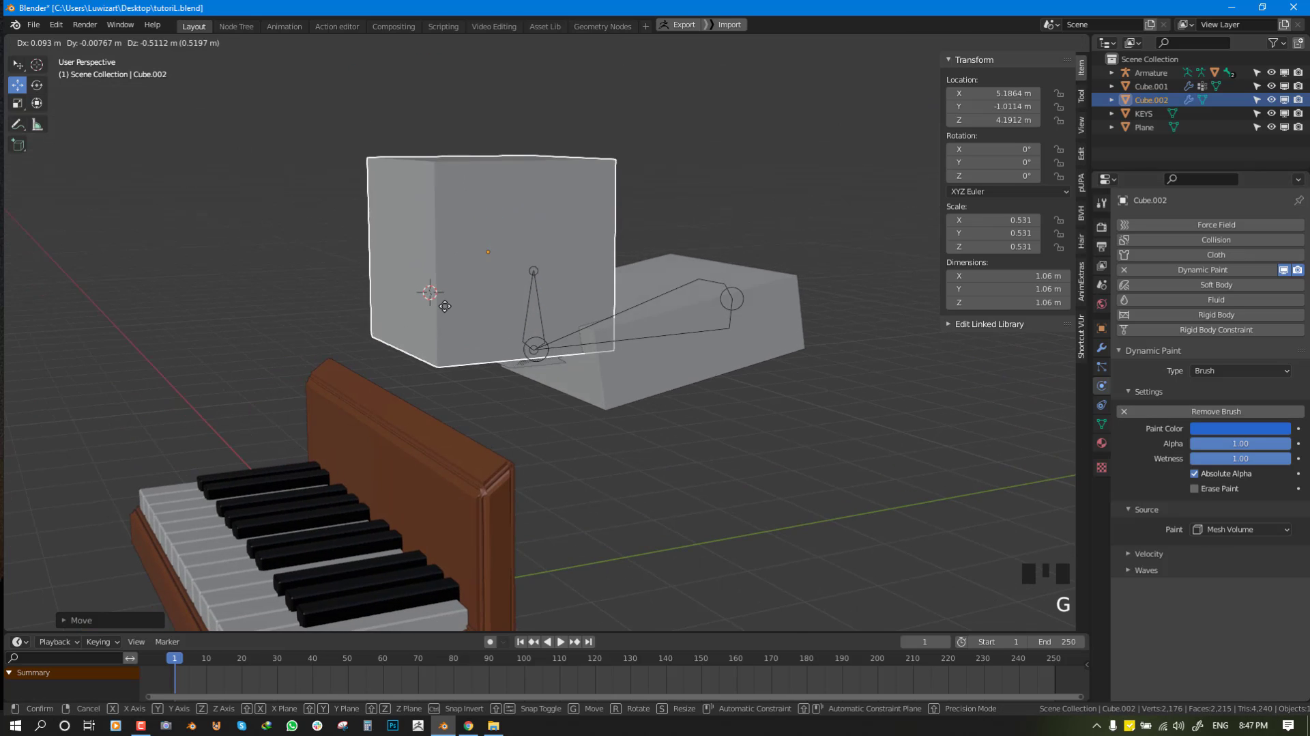
click(451, 308)
middle_drag(451, 308, 597, 292)
key(g)
click(504, 269)
key(g)
click(600, 292)
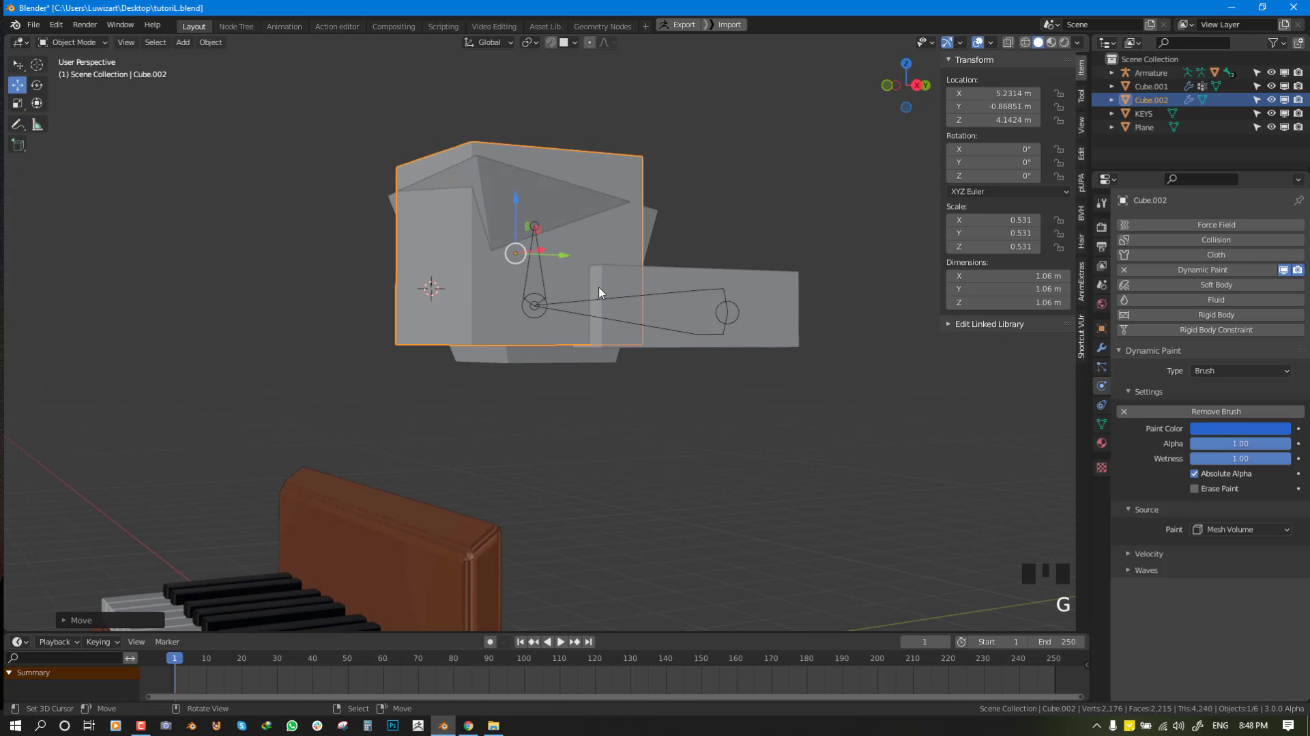
Try displaying the small canvas cube as Bounds, then undo the display change.
right_click(527, 195)
key(F7)
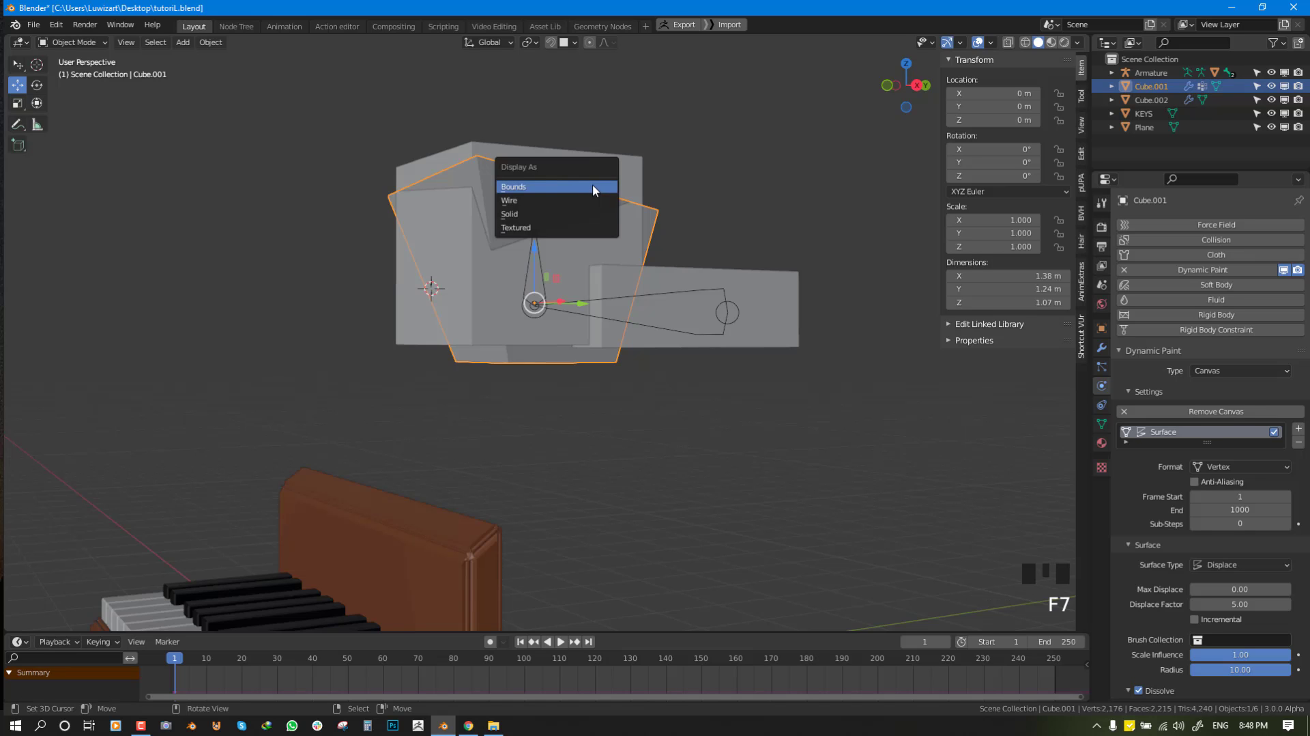
click(593, 186)
middle_drag(592, 186, 593, 216)
key(ctrl+z)
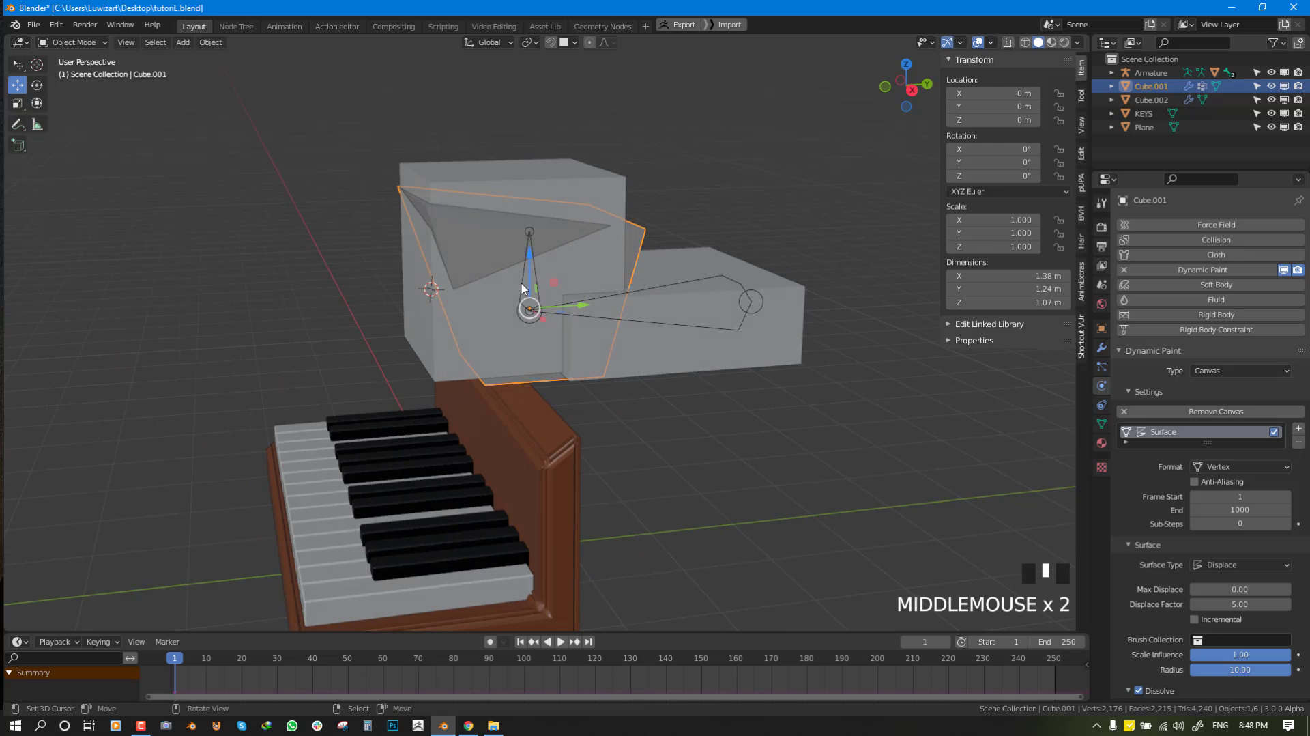
Test the key's reaction by moving the brush cube off the canvas cube several times, cancelling each move.
right_click(553, 209)
key(g)
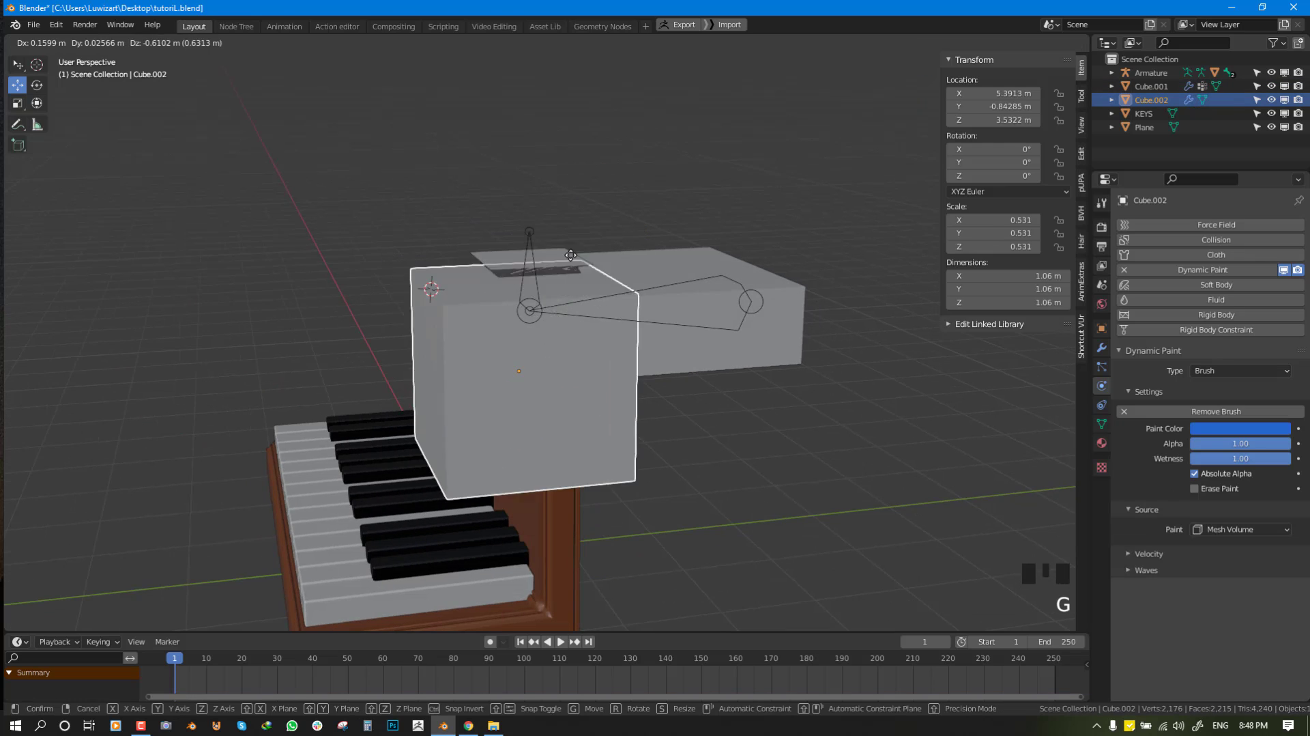
click(635, 354)
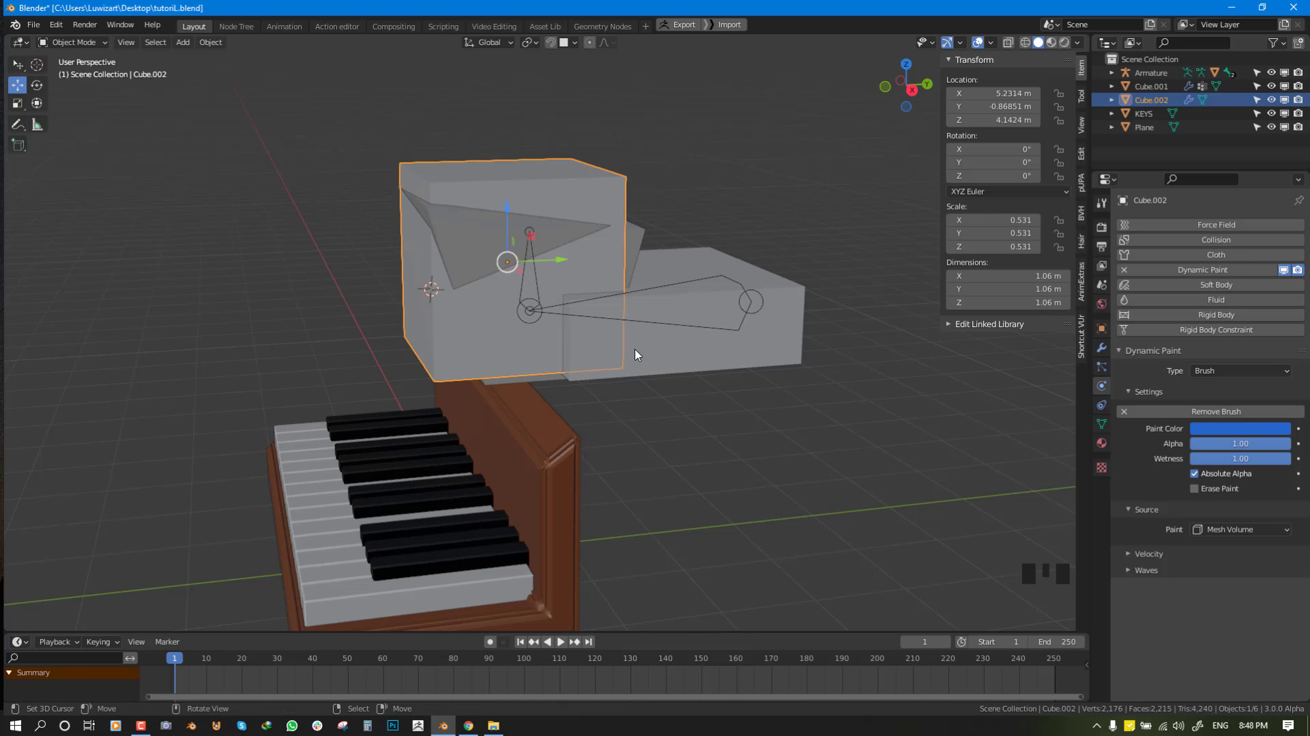
scroll(635, 349, down, 1)
key(g)
right_click(602, 407)
mouse_move(644, 351)
middle_down()
mouse_move(599, 344)
mouse_move(625, 340)
middle_up()
scroll(624, 340, up, 1)
key(g)
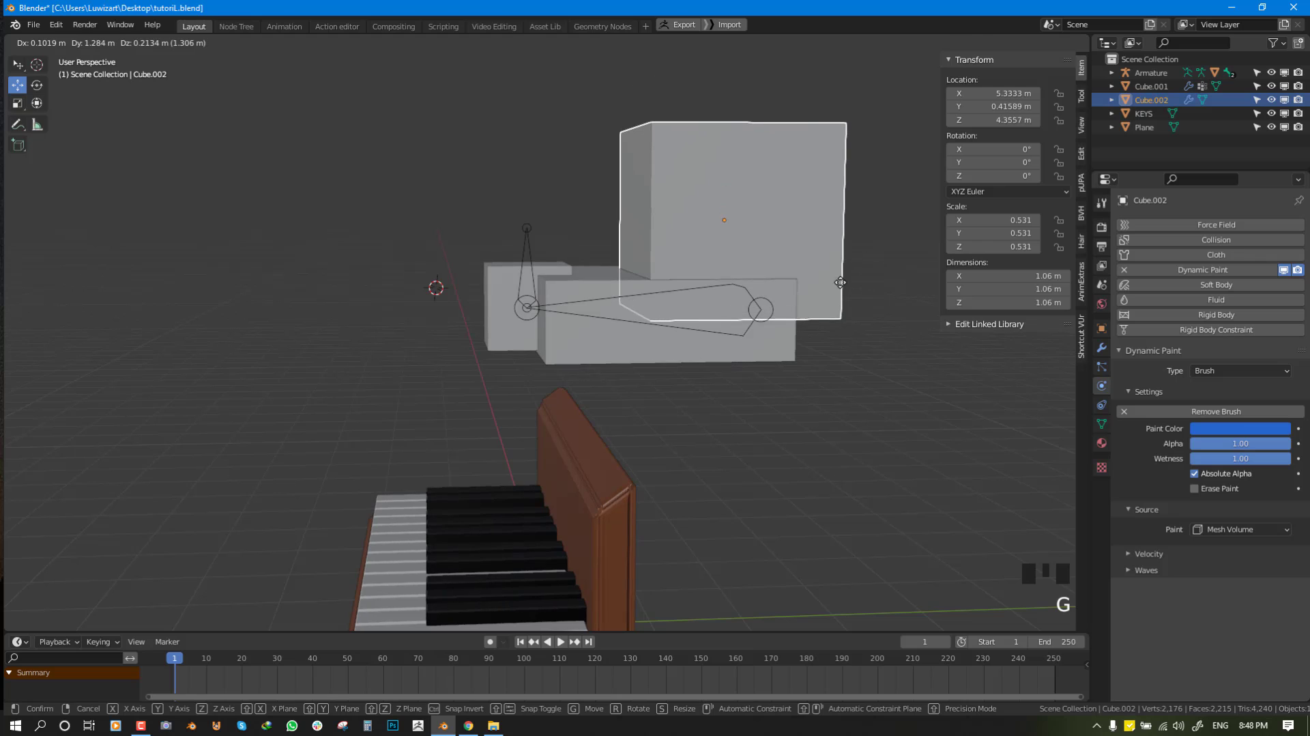
right_click(775, 251)
middle_drag(551, 316, 579, 313)
key(g)
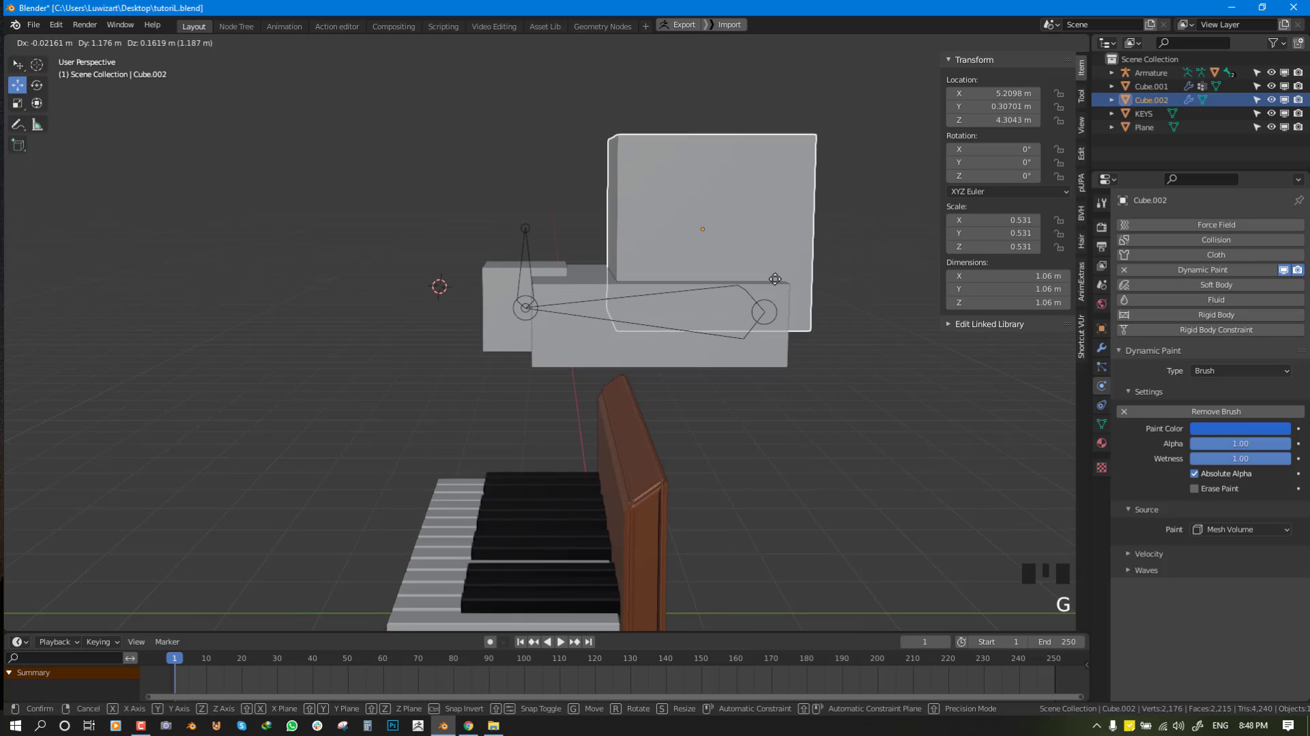
right_click(716, 370)
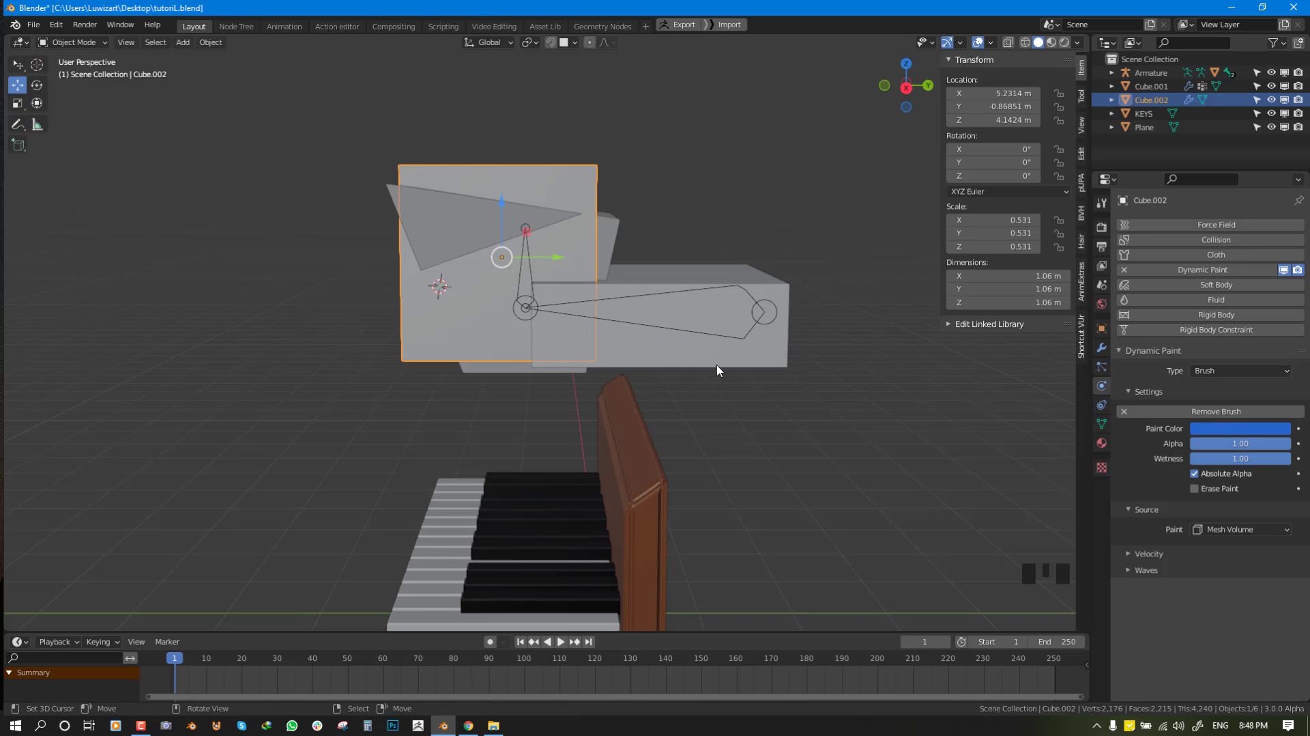
Move the brush cube up clear of the key rig and select the small canvas cube.
key(g)
click(682, 176)
right_click(555, 277)
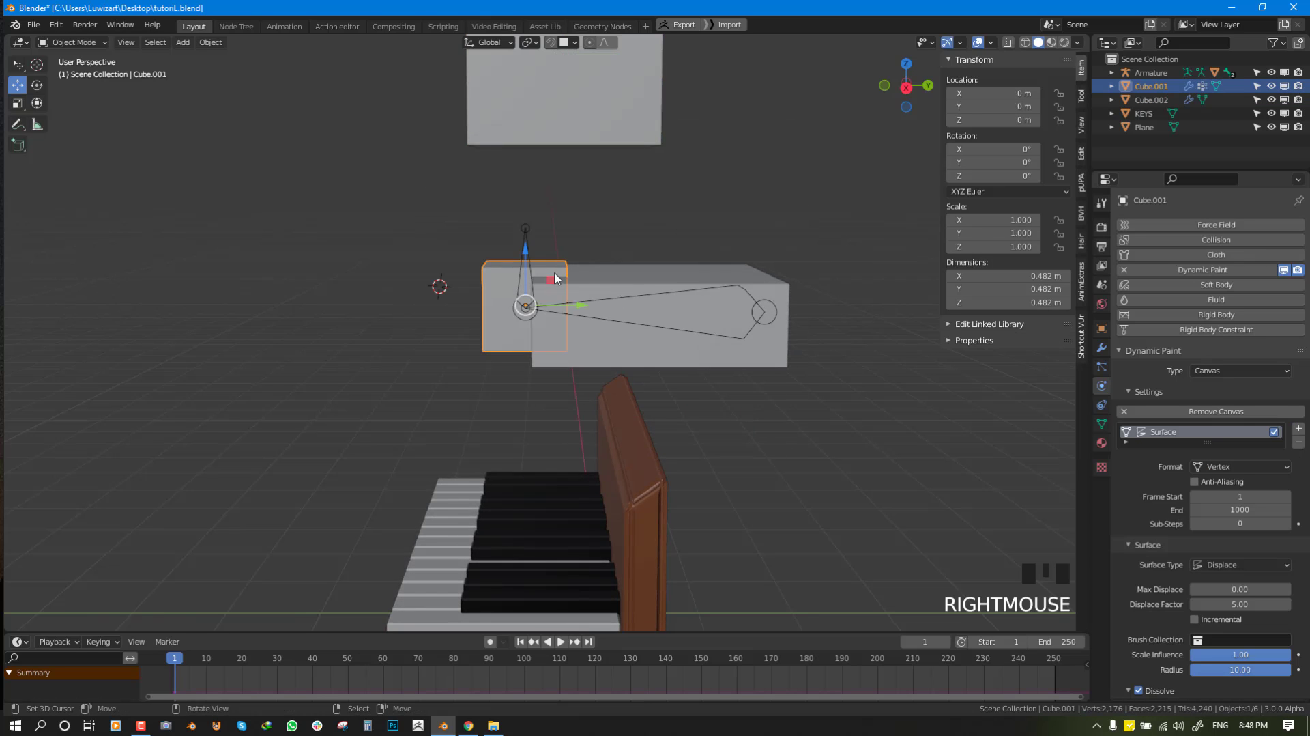
Stretch the small canvas cube to a scale of about 2.9 in X and 4.46 in Y, and move it about 0.37 m along Y over the key block.
middle_drag(555, 276, 585, 292)
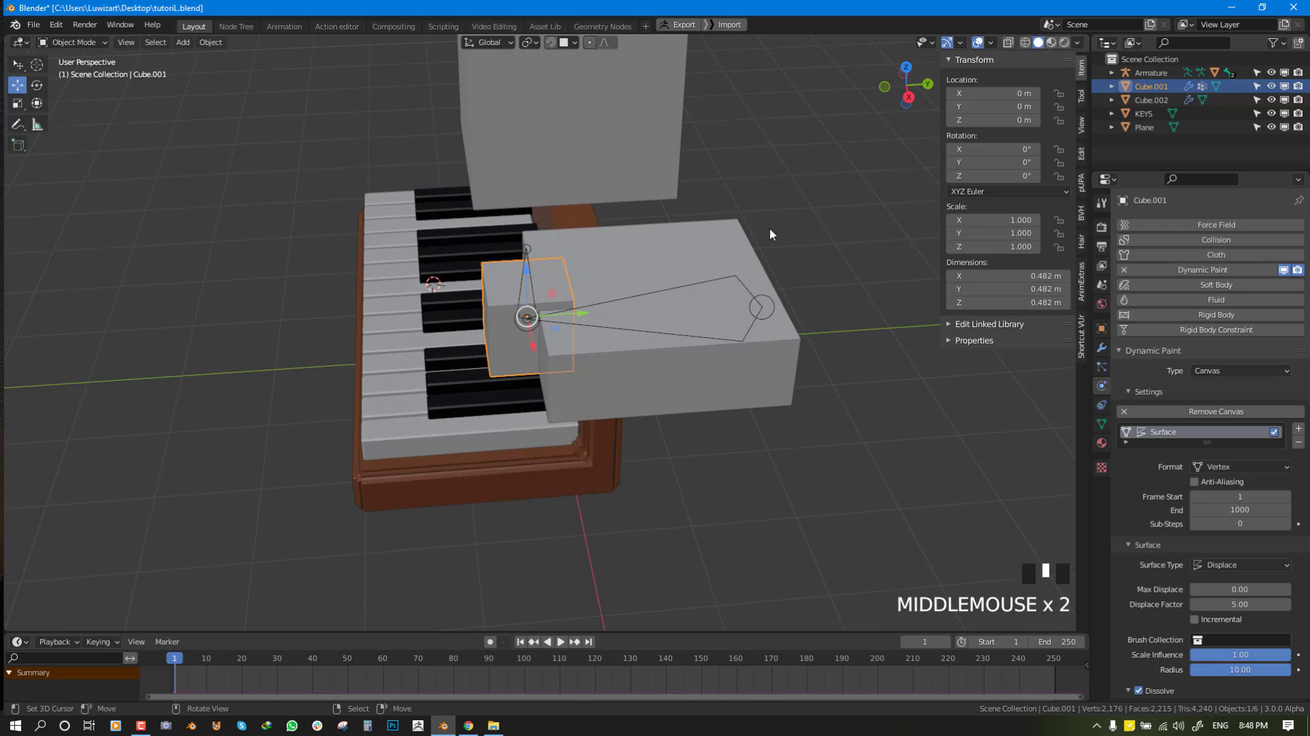
middle_drag(762, 244, 505, 333)
key(s)
key(x)
click(671, 323)
key(s)
key(y)
click(620, 323)
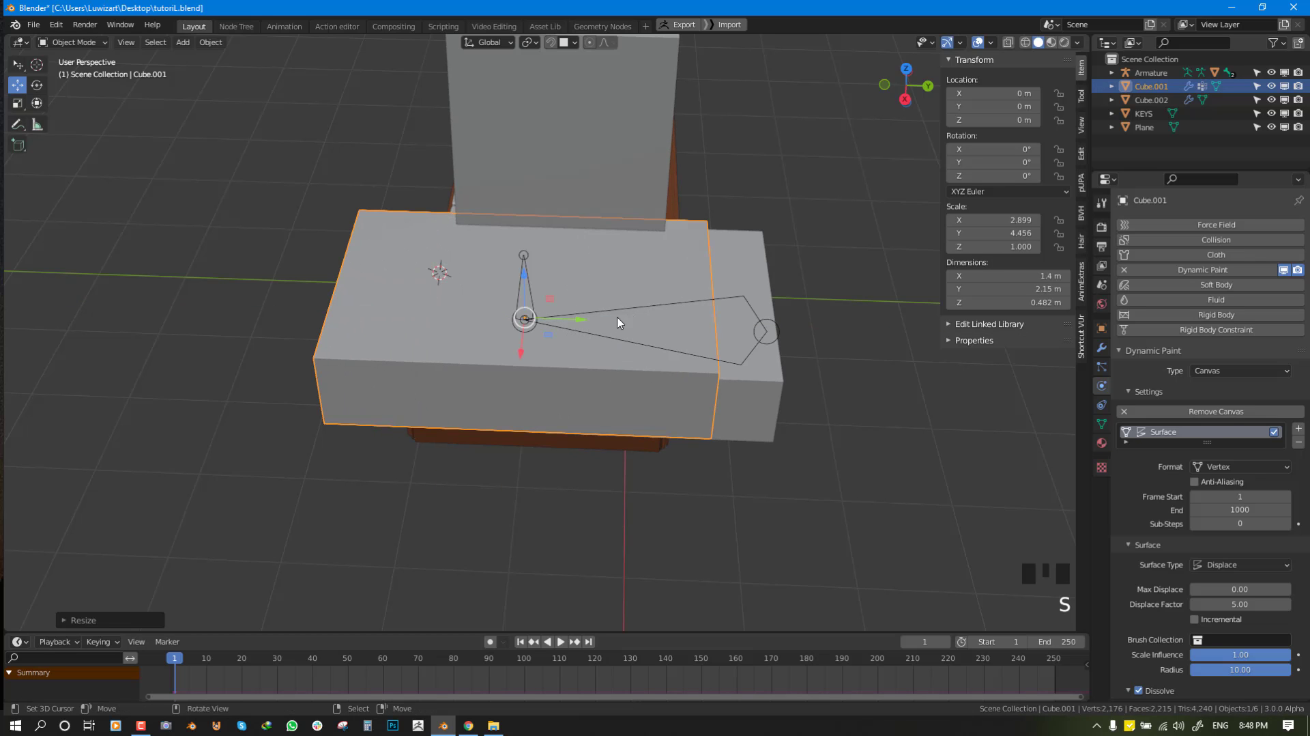
drag(578, 333, 670, 334)
key(shift+z)
middle_drag(670, 333, 605, 338)
key(shift+z)
scroll(729, 346, down, 2)
Add five loop cuts across the canvas cube's length and three loop cuts across its width.
key(Tab)
scroll(656, 321, up, 2)
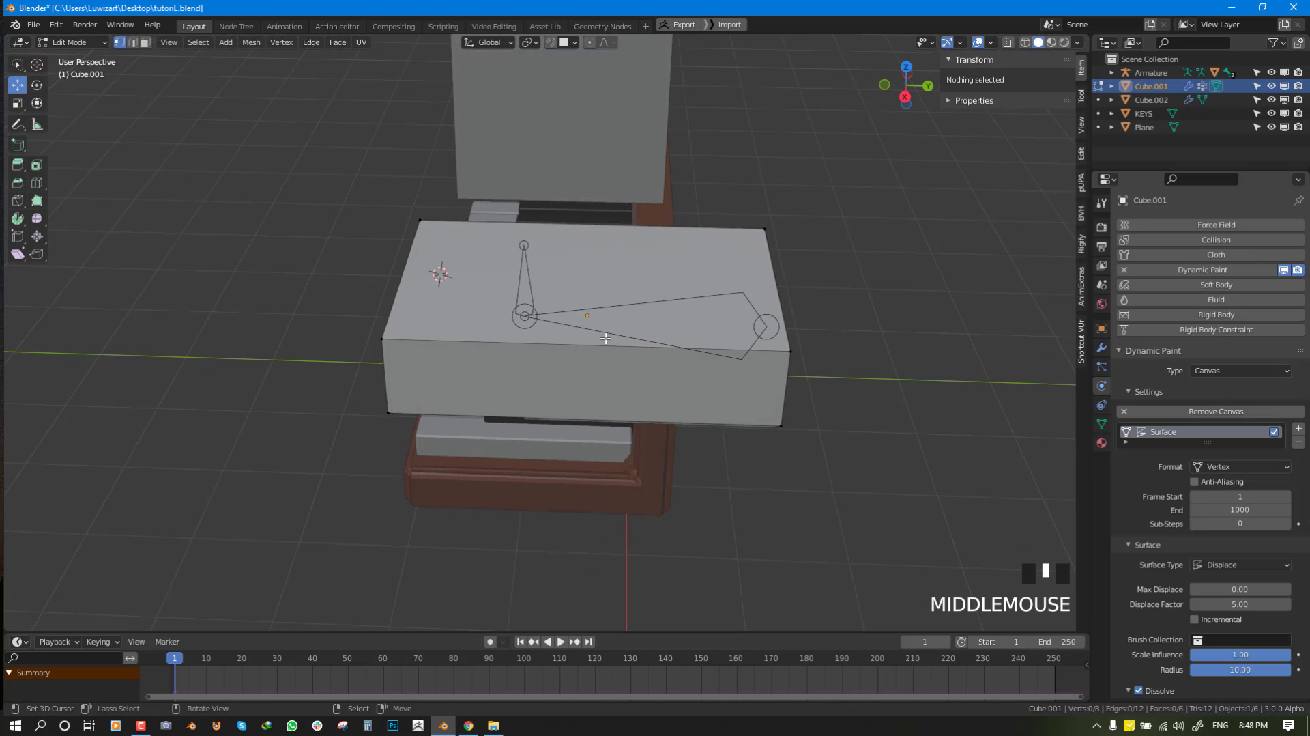
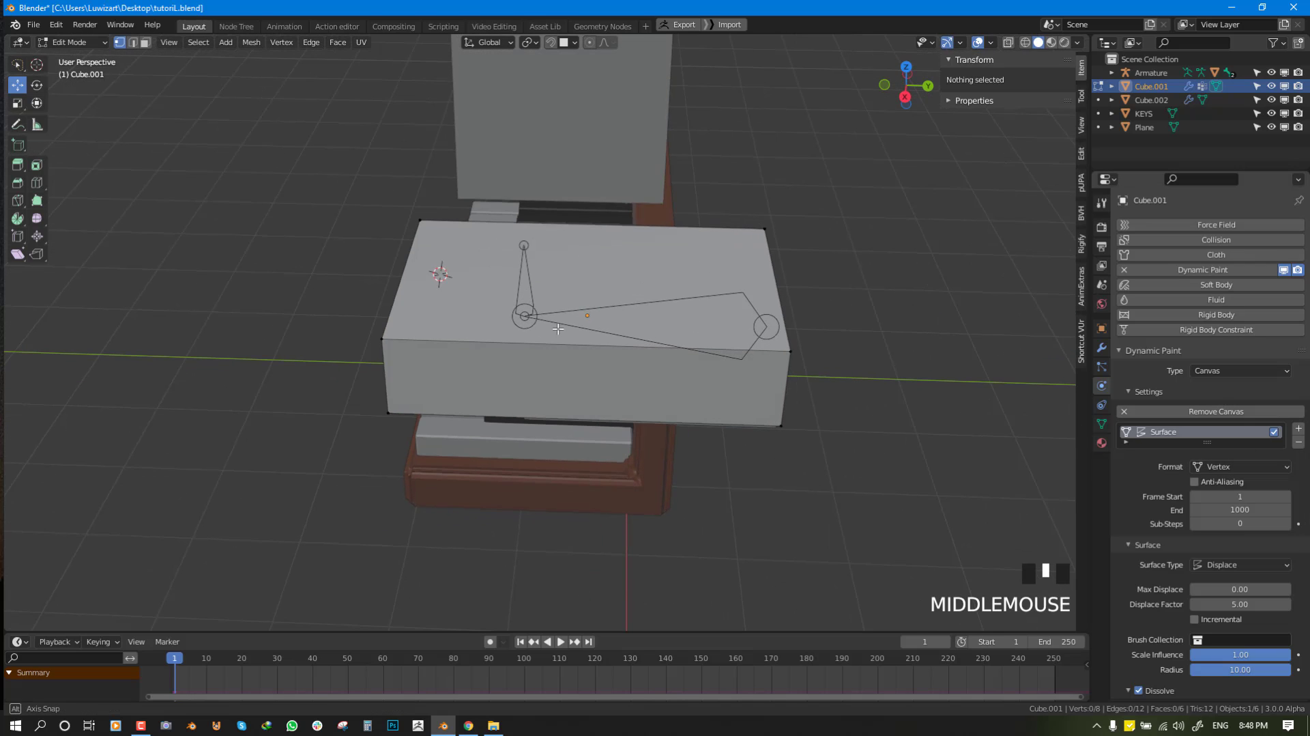
key(ctrl+r)
scroll(618, 347, up, 4)
click(619, 347)
key(ctrl+r)
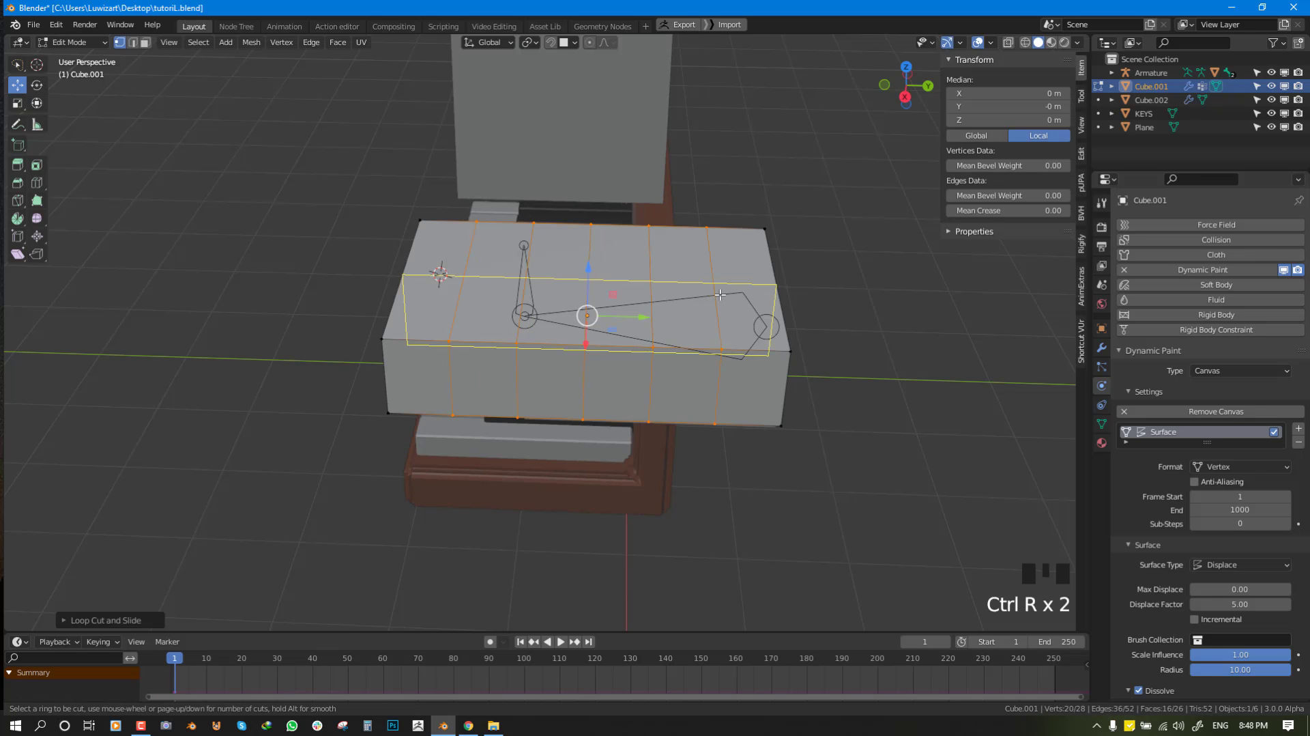
scroll(720, 294, down, 2)
click(719, 294)
Try moving the brush cube toward the enlarged canvas cube, then cancel the move.
right_click(581, 112)
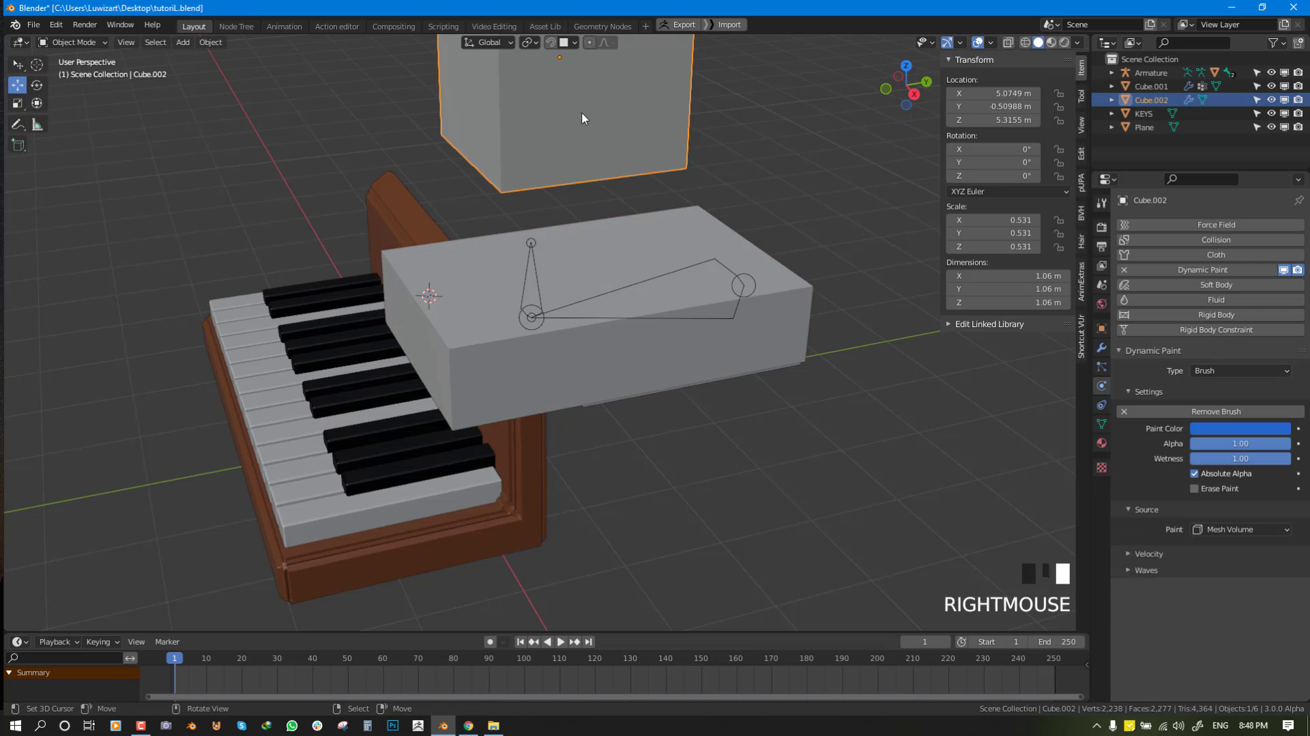
key(g)
right_click(711, 234)
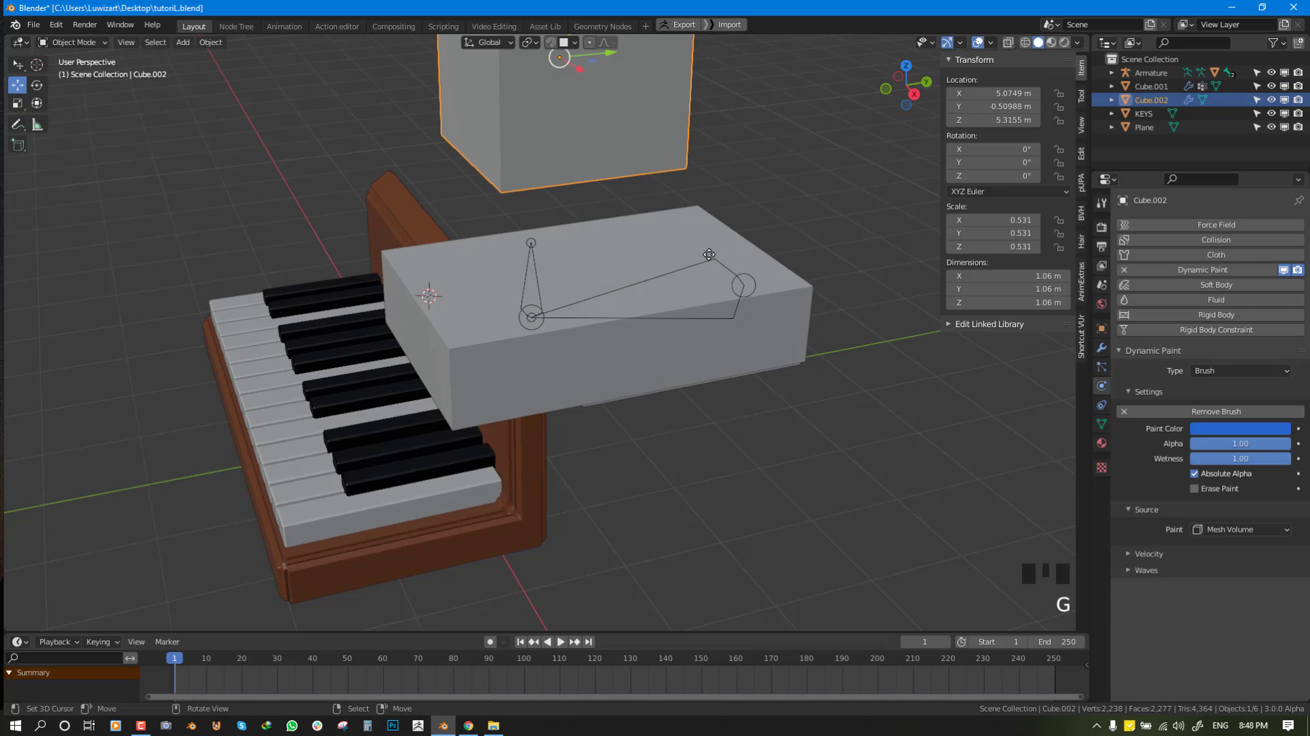
Display the enlarged canvas cube as Bounds so the key block inside it can be seen.
middle_drag(711, 234, 684, 257)
key(alt+grave)
right_click(698, 243)
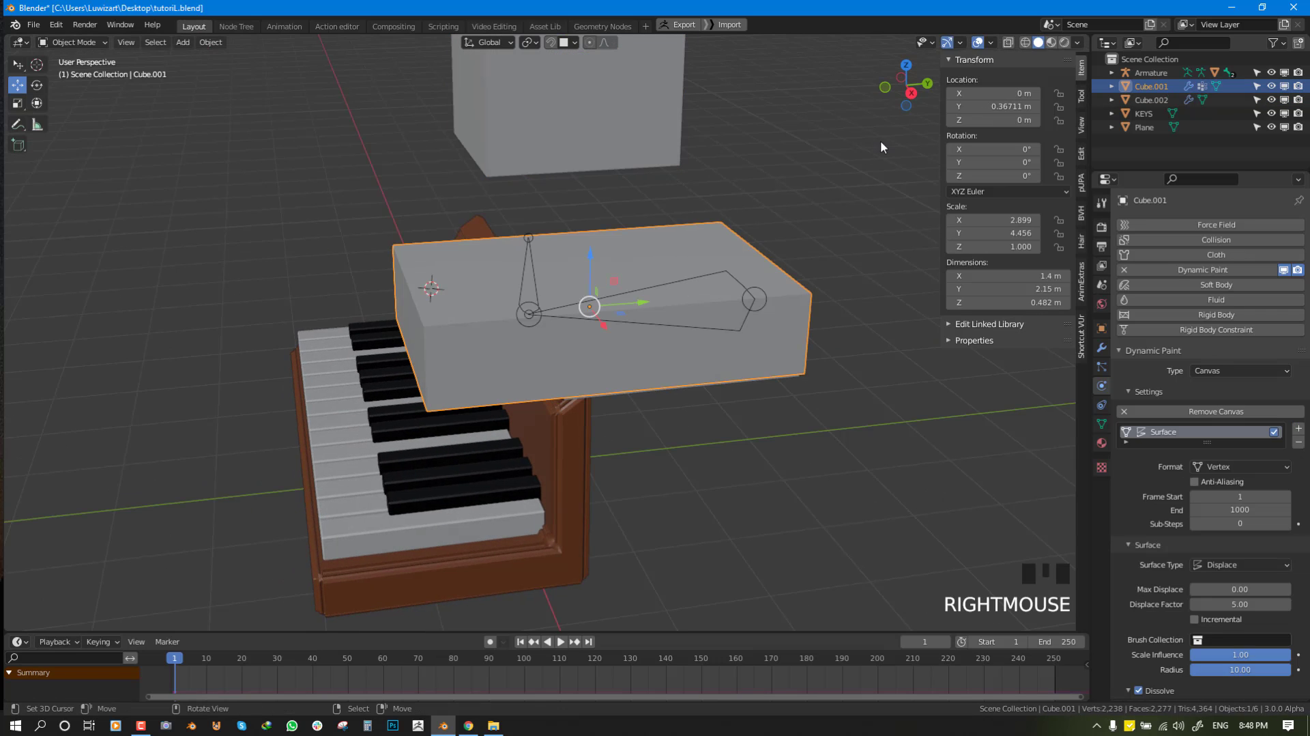
key(F7)
click(797, 141)
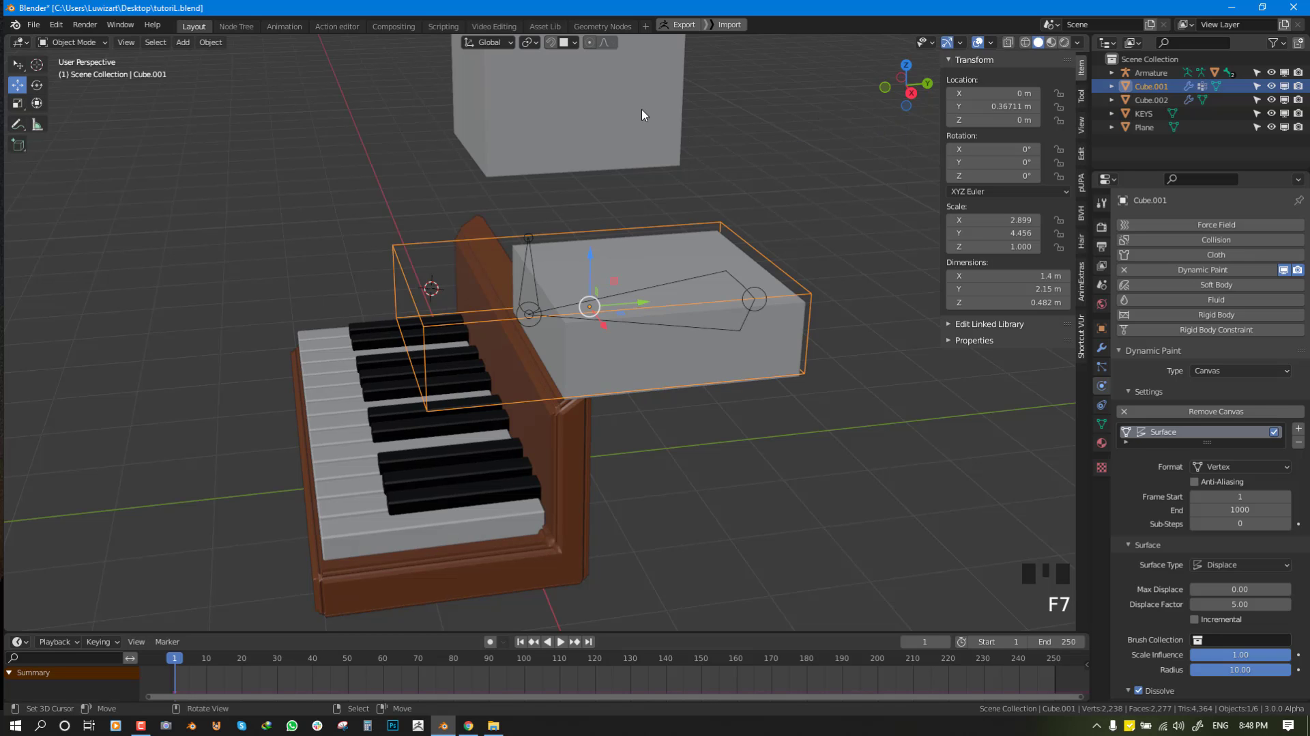
Test the key block's reaction by moving the brush cube down over it, then cancel the move.
right_click(645, 116)
key(g)
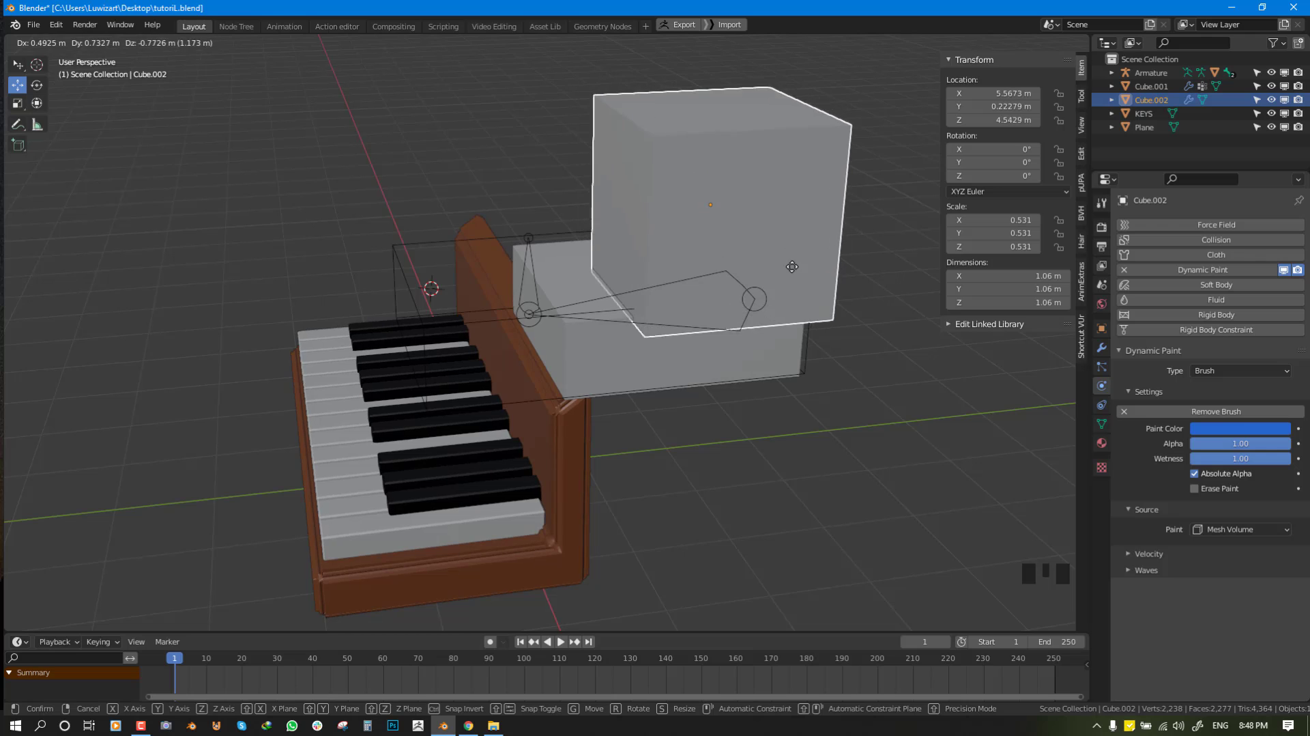
right_click(790, 267)
Subdivide the canvas cube's whole mesh once, and lower the brush cube so it overlaps the canvas.
right_click(576, 224)
key(Tab)
key(w)
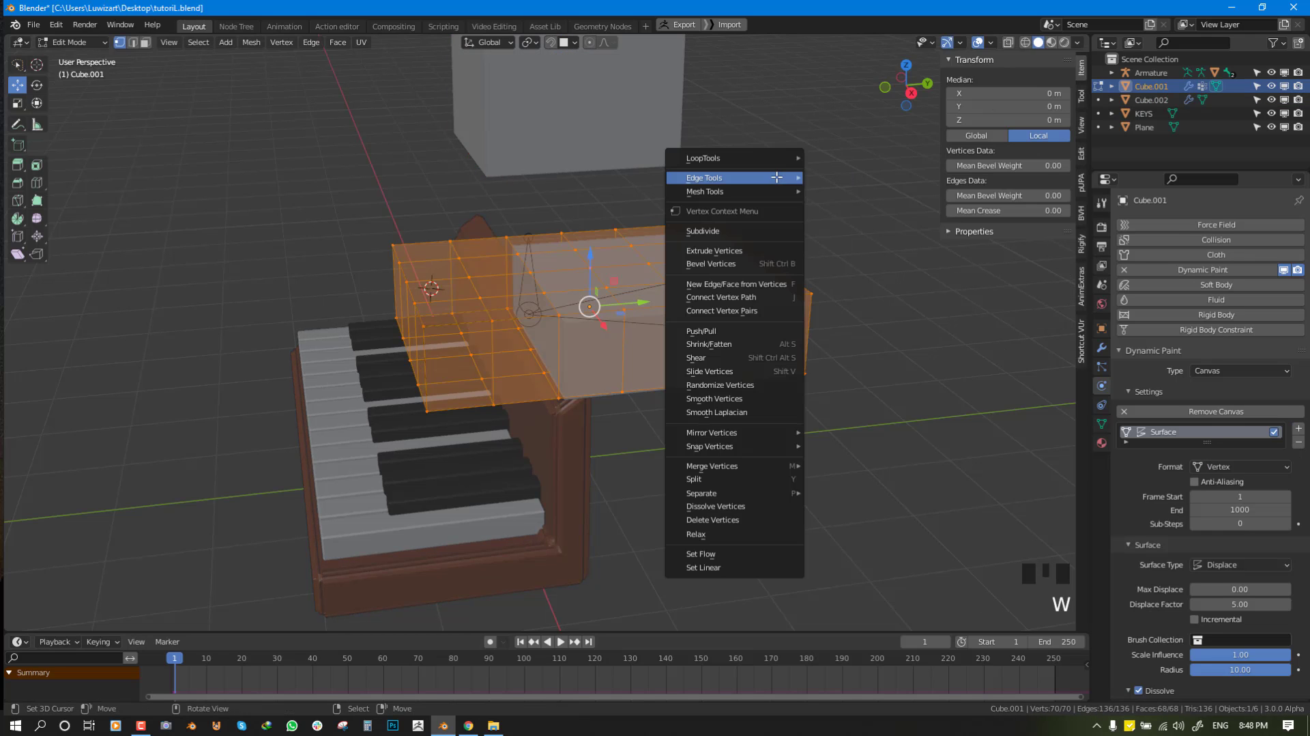
key(Tab)
right_drag(617, 137, 746, 318)
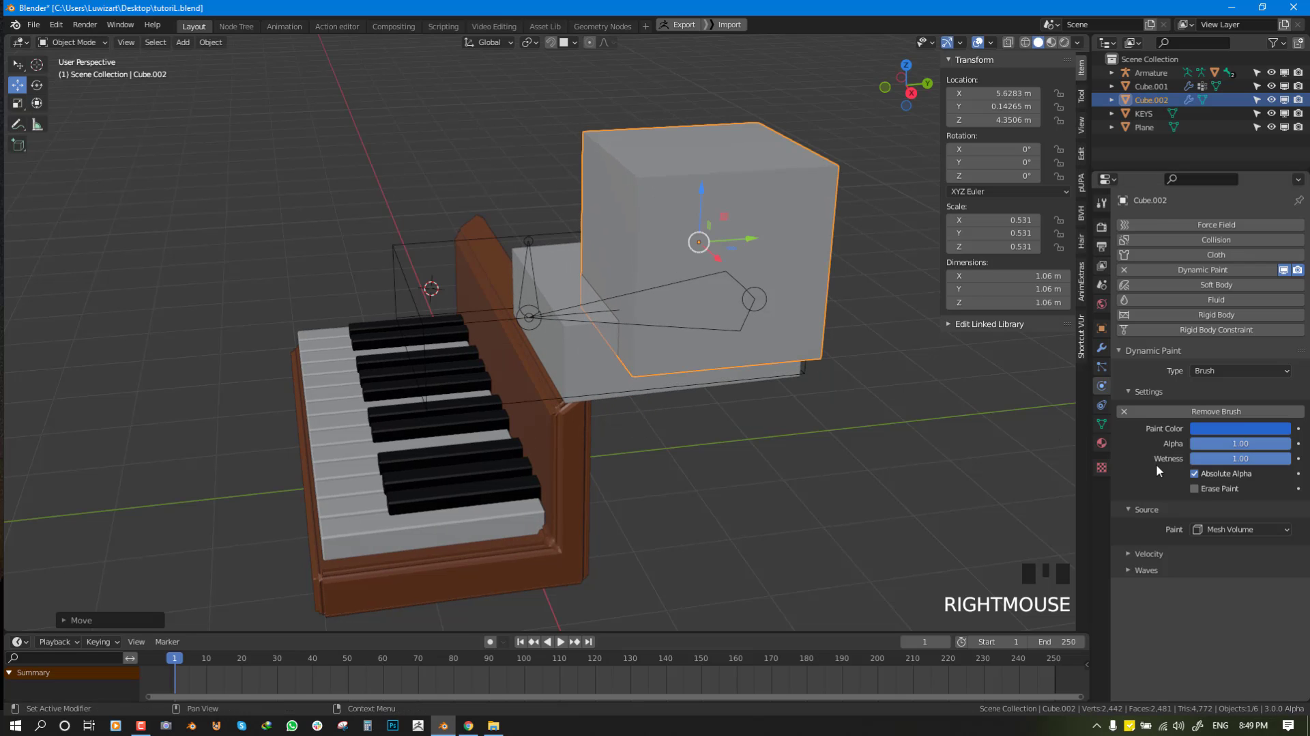
Set the brush's paint source to Mesh Volume + Proximity with a distance of 477.4, and test it by moving the brush cube over the canvas.
click(1239, 530)
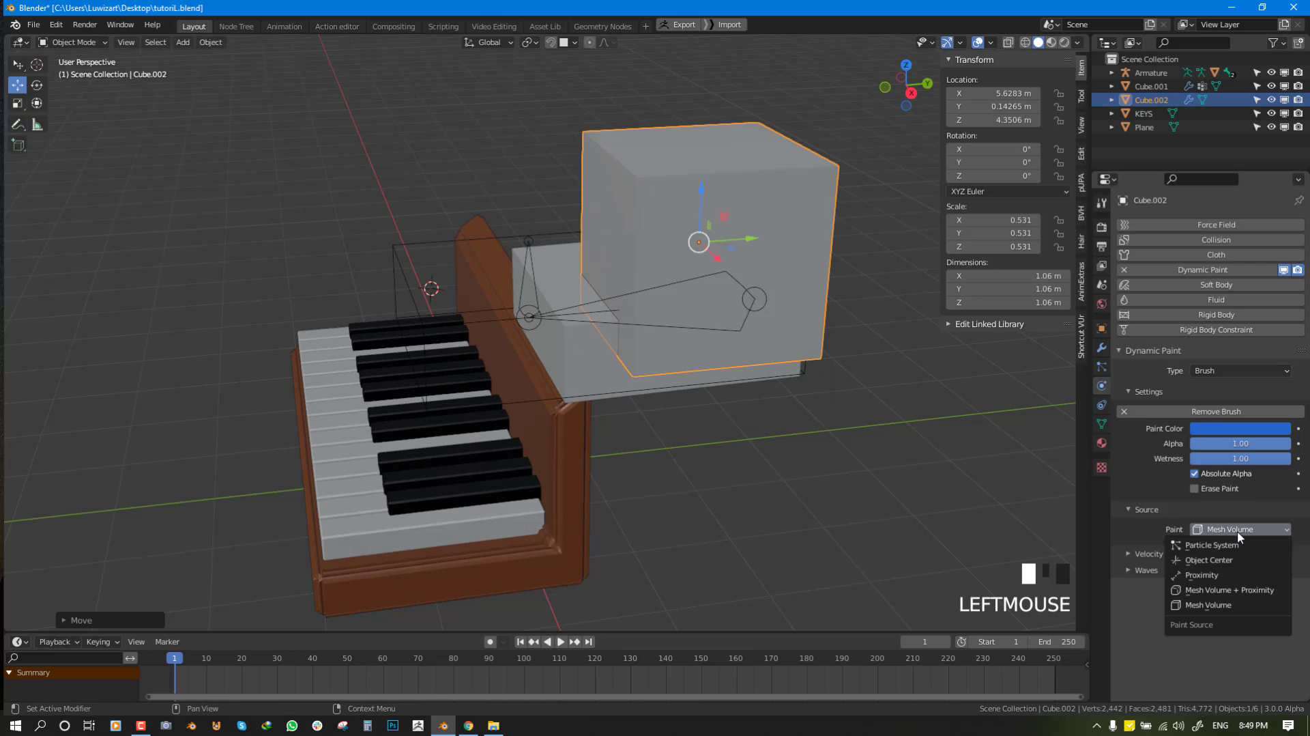
click(1232, 589)
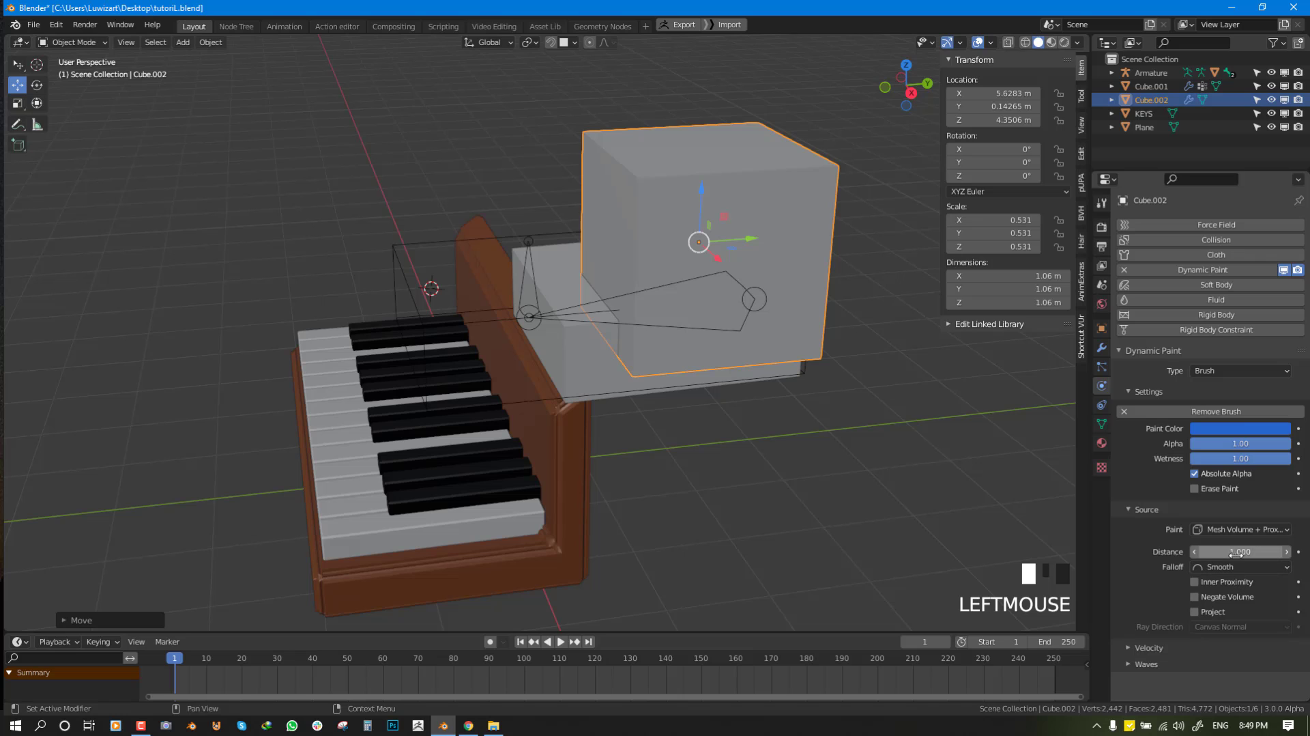
drag(1237, 554, 1276, 554)
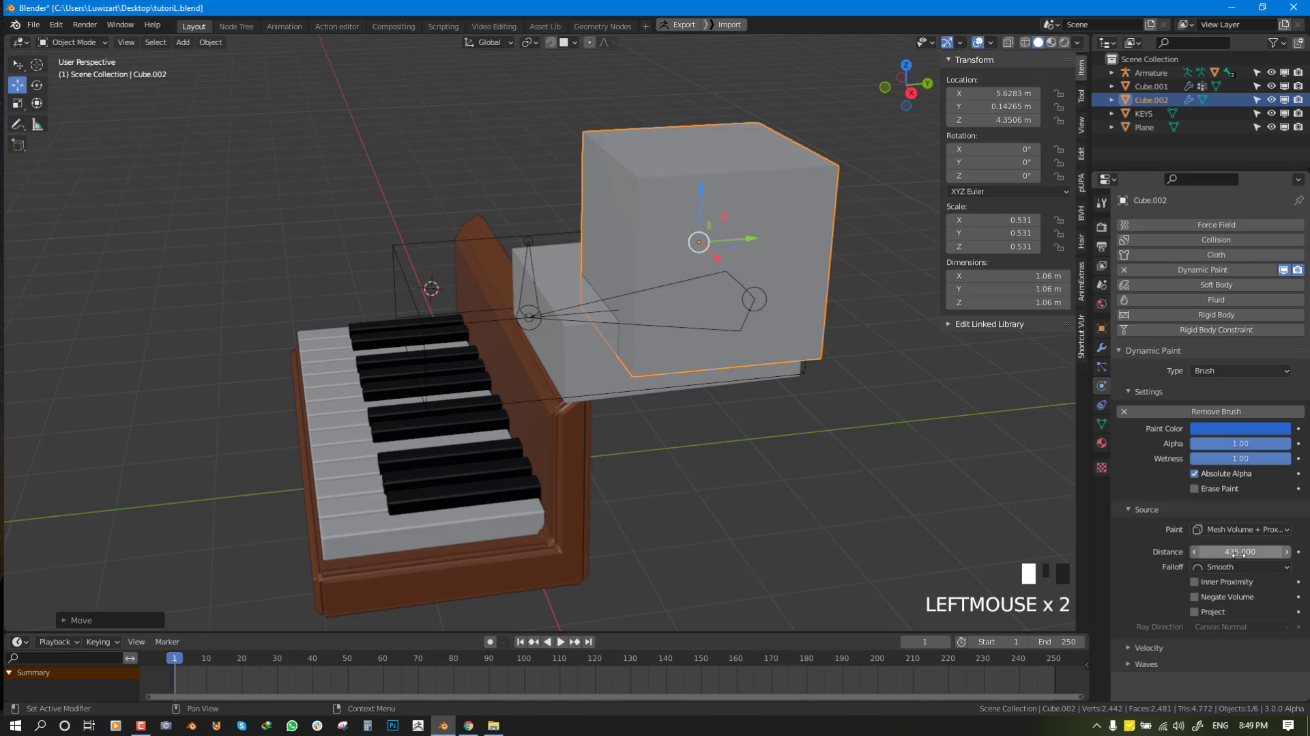
key(g)
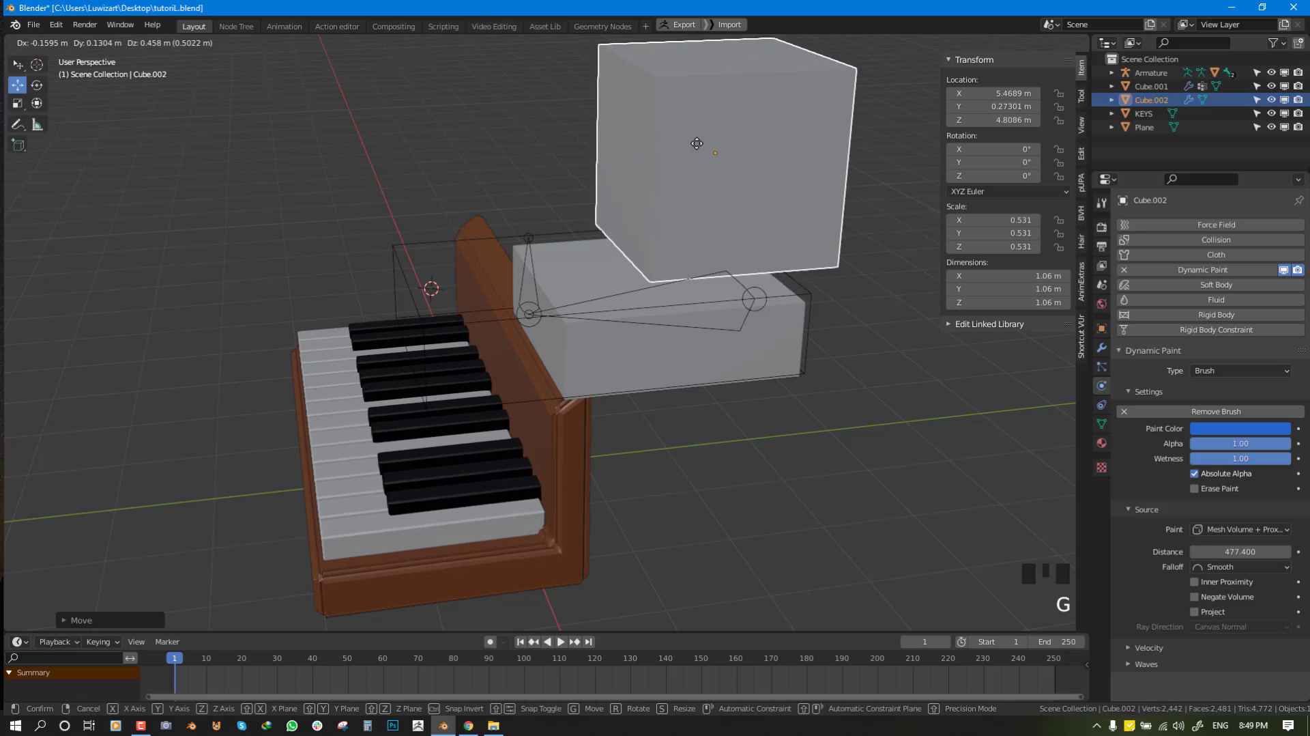
click(689, 177)
Try a Radius of 10000 on the canvas cube's displace surface, and set its Displace Factor to 50.
right_click(546, 303)
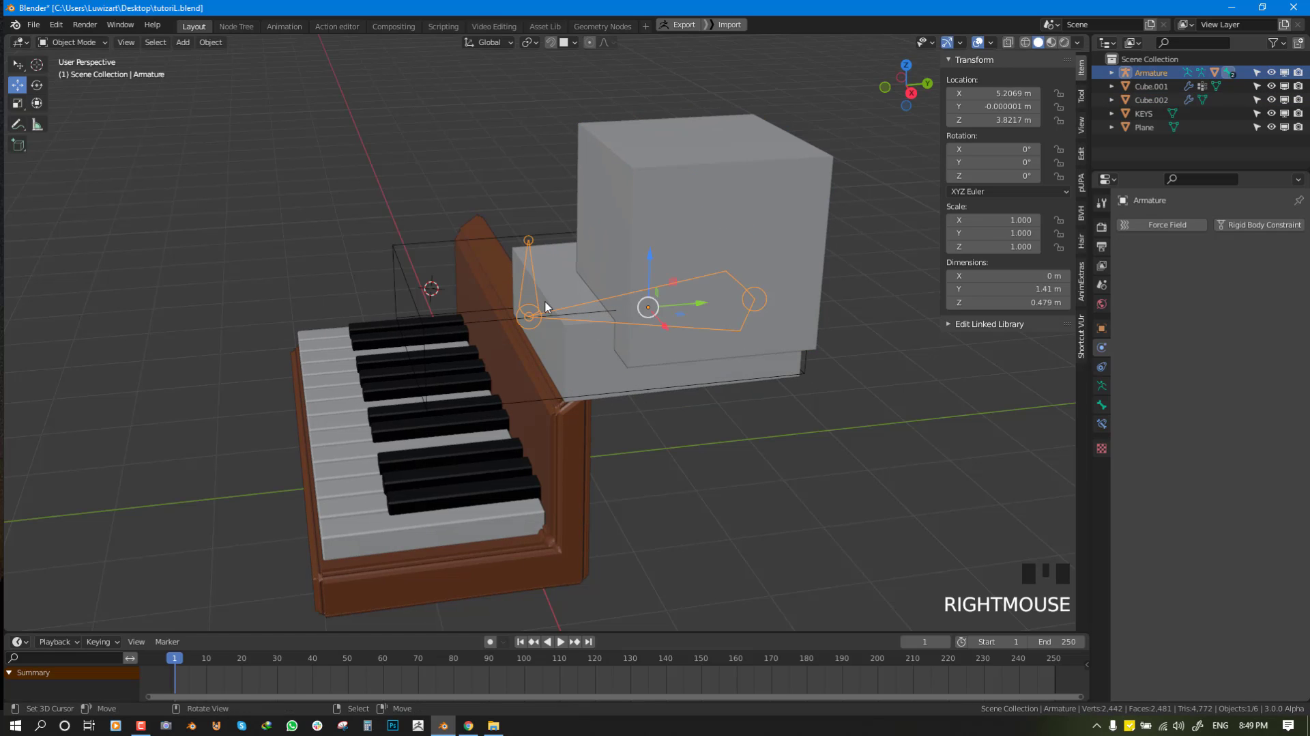
right_click(495, 328)
scroll(1260, 571, down, 2)
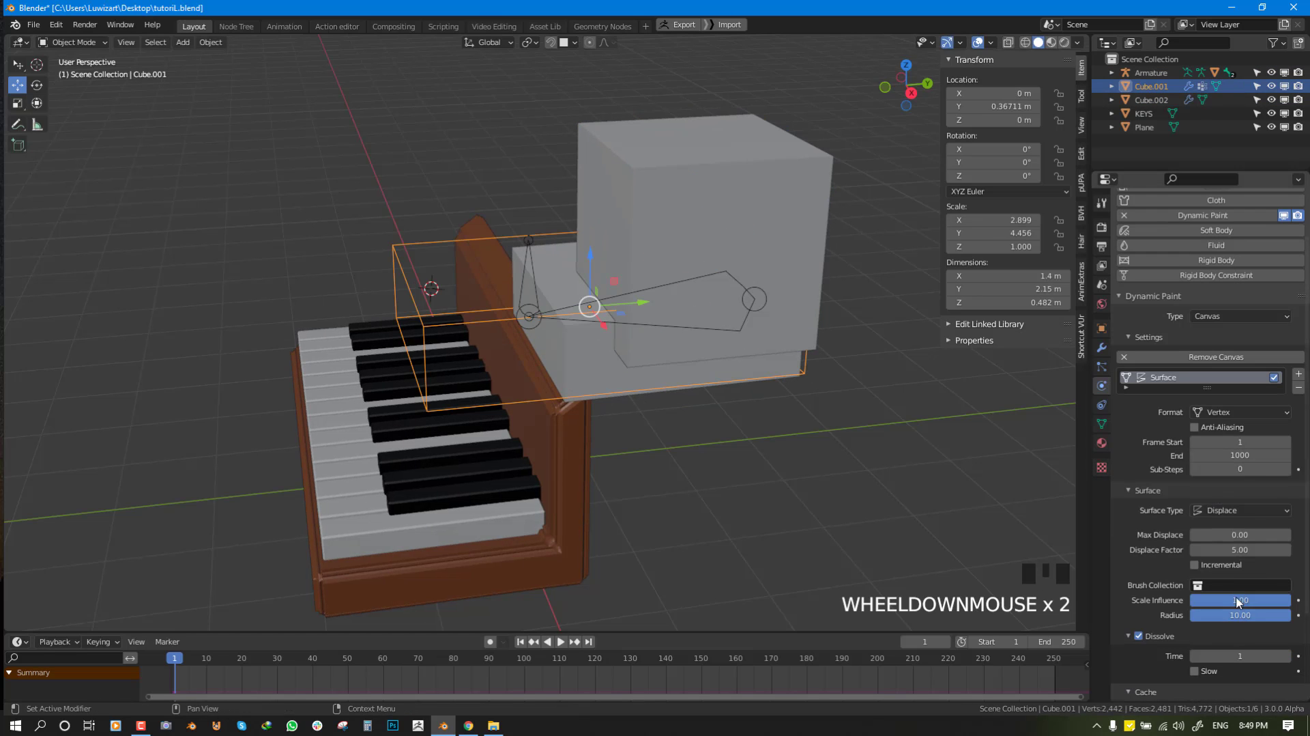
click(1240, 615)
text(1)
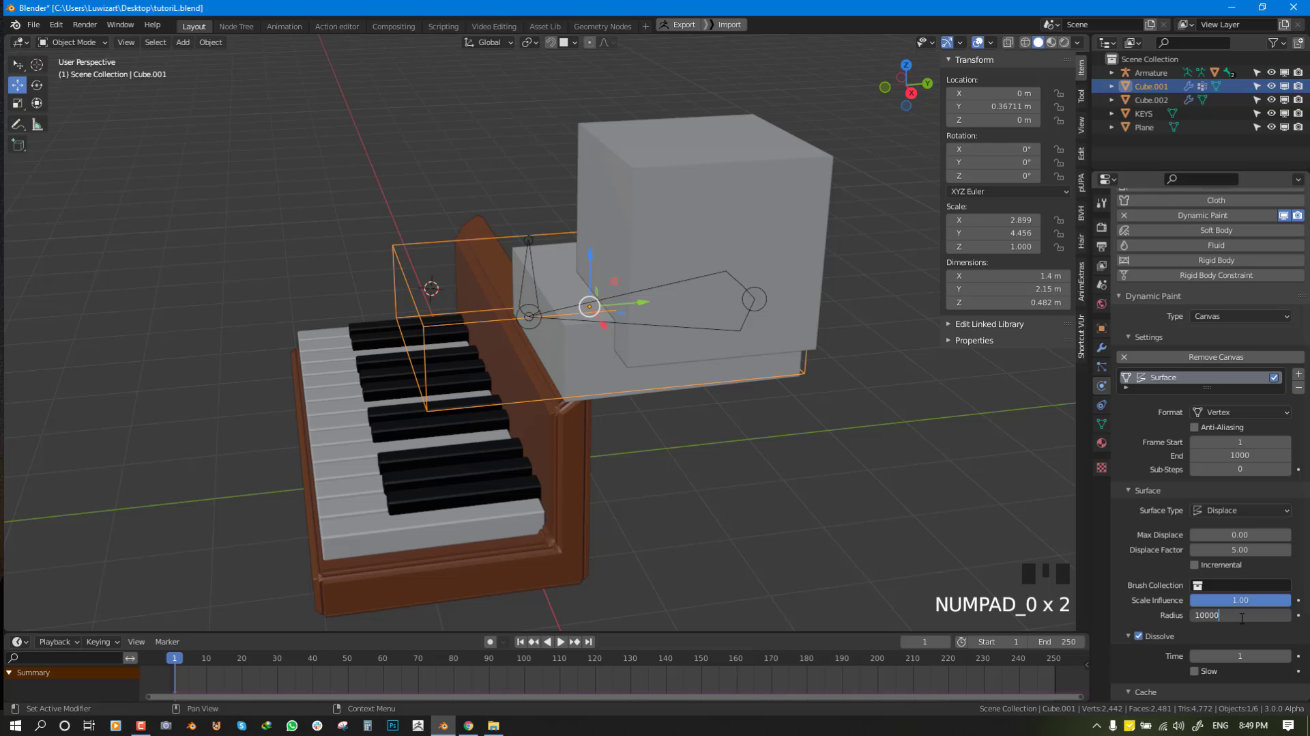
click(1242, 549)
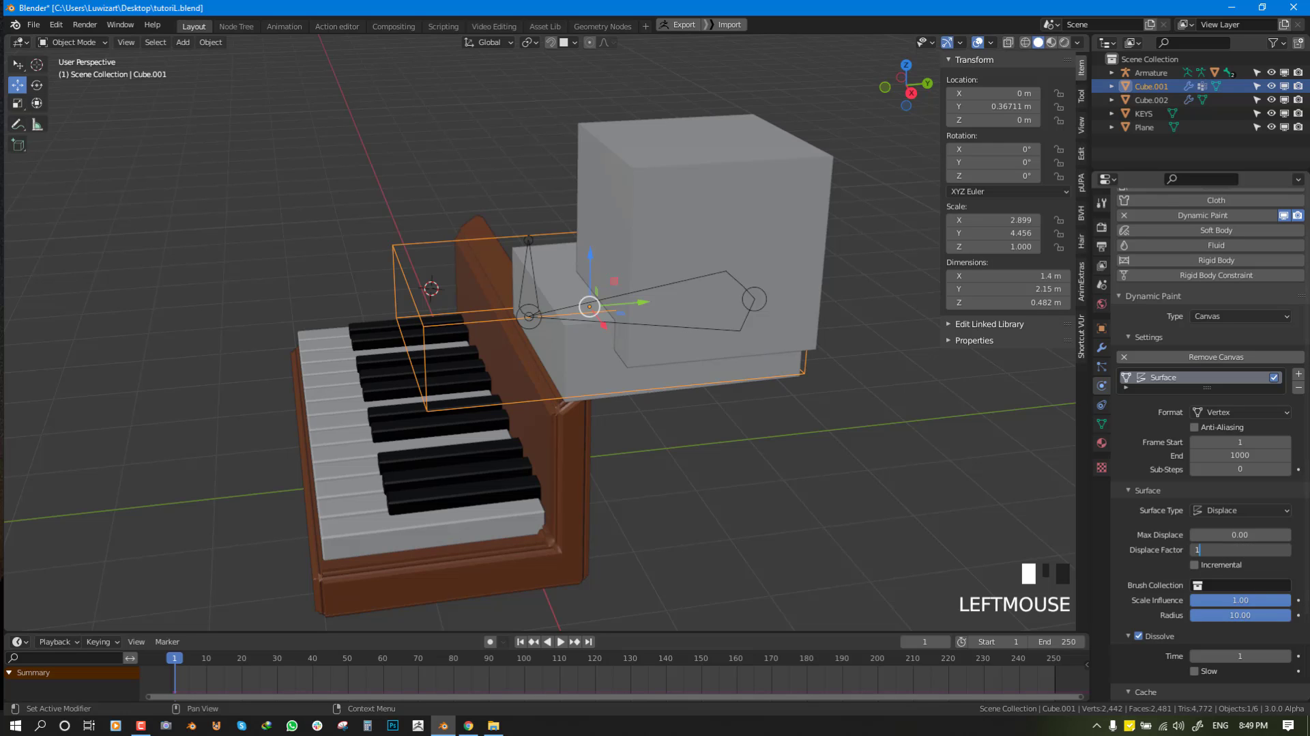
key(Return)
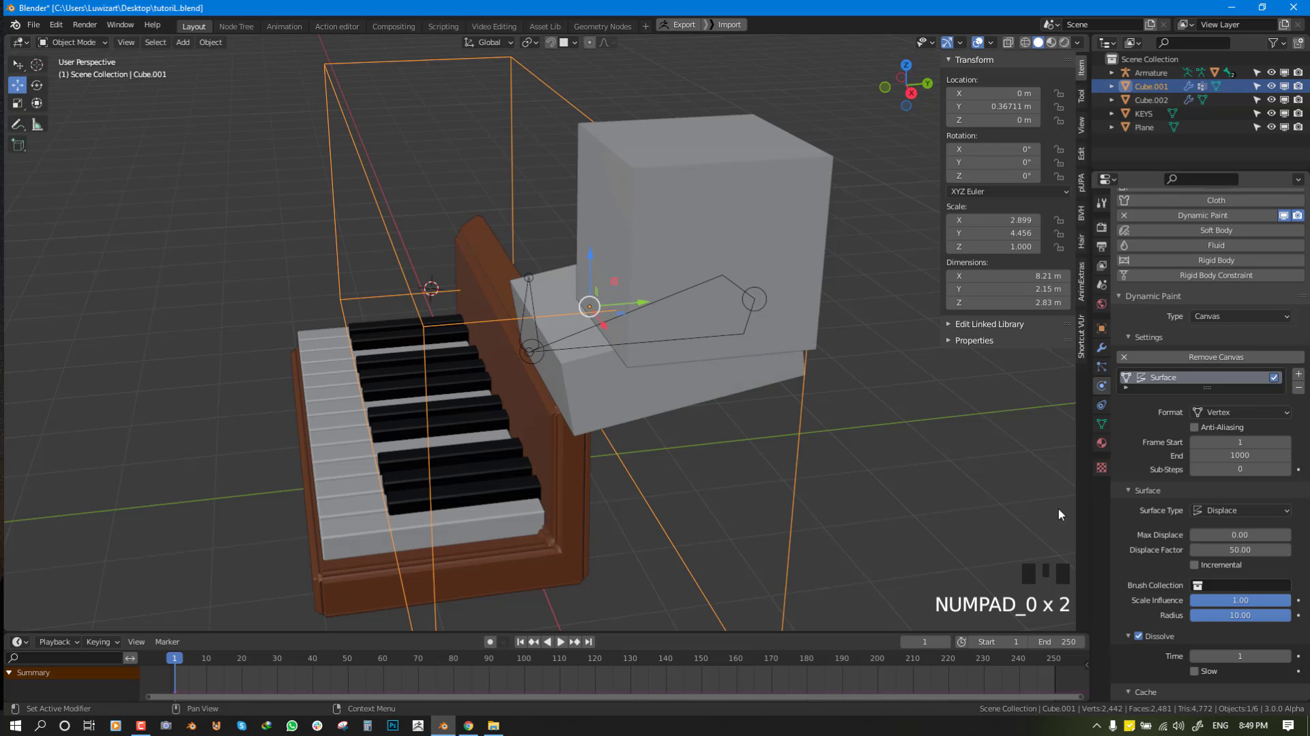
Test the stronger displacement by repeatedly moving the brush cube above and onto different parts of the key block from several viewing angles.
mouse_move(753, 502)
middle_down()
mouse_move(784, 426)
mouse_move(760, 200)
mouse_move(824, 195)
middle_up()
click(769, 193)
key(g)
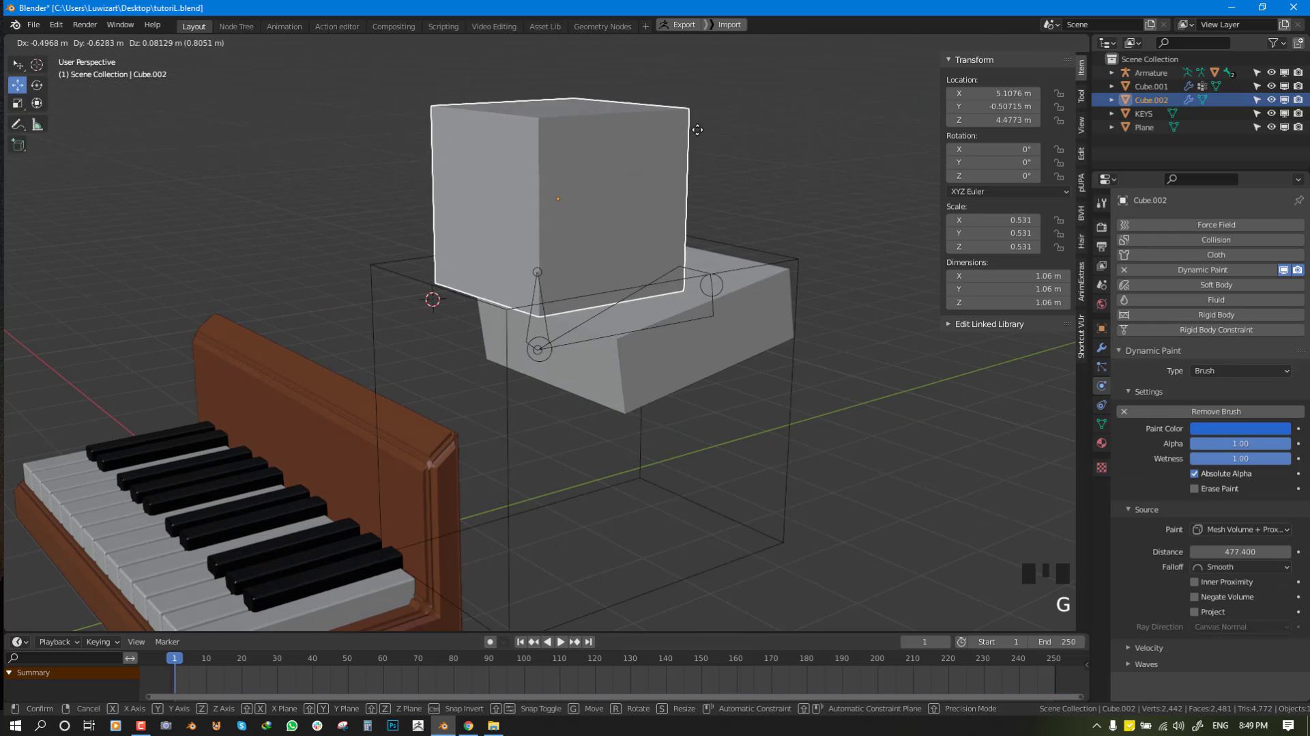
middle_drag(775, 175, 649, 53)
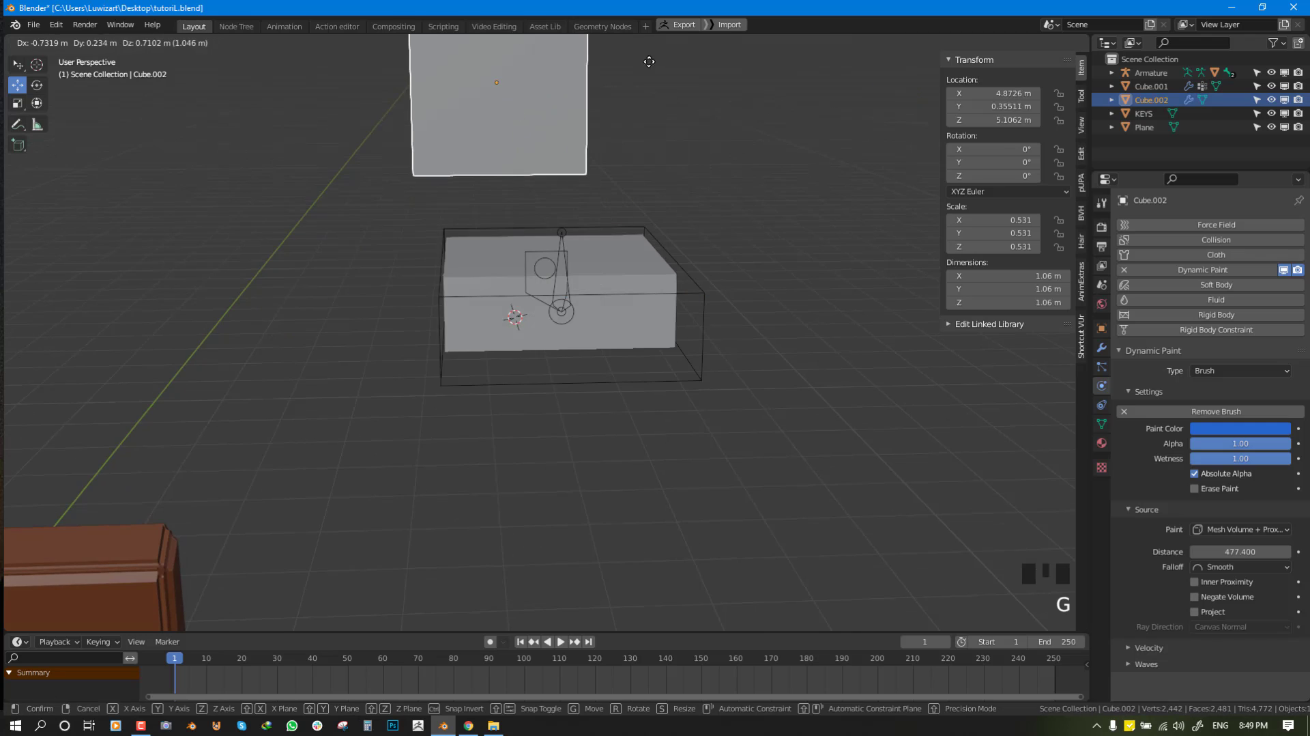
middle_drag(606, 215, 671, 209)
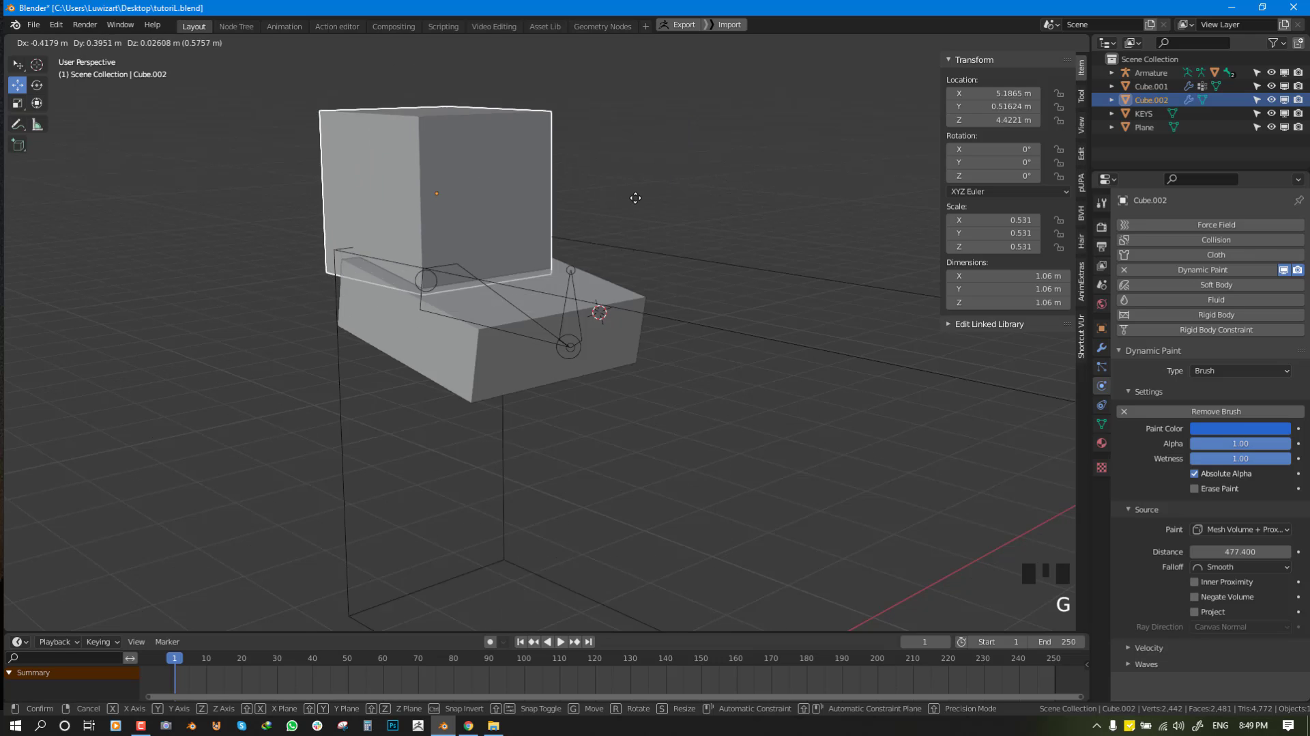
click(757, 200)
middle_drag(756, 200, 531, 247)
key(g)
click(605, 220)
key(g)
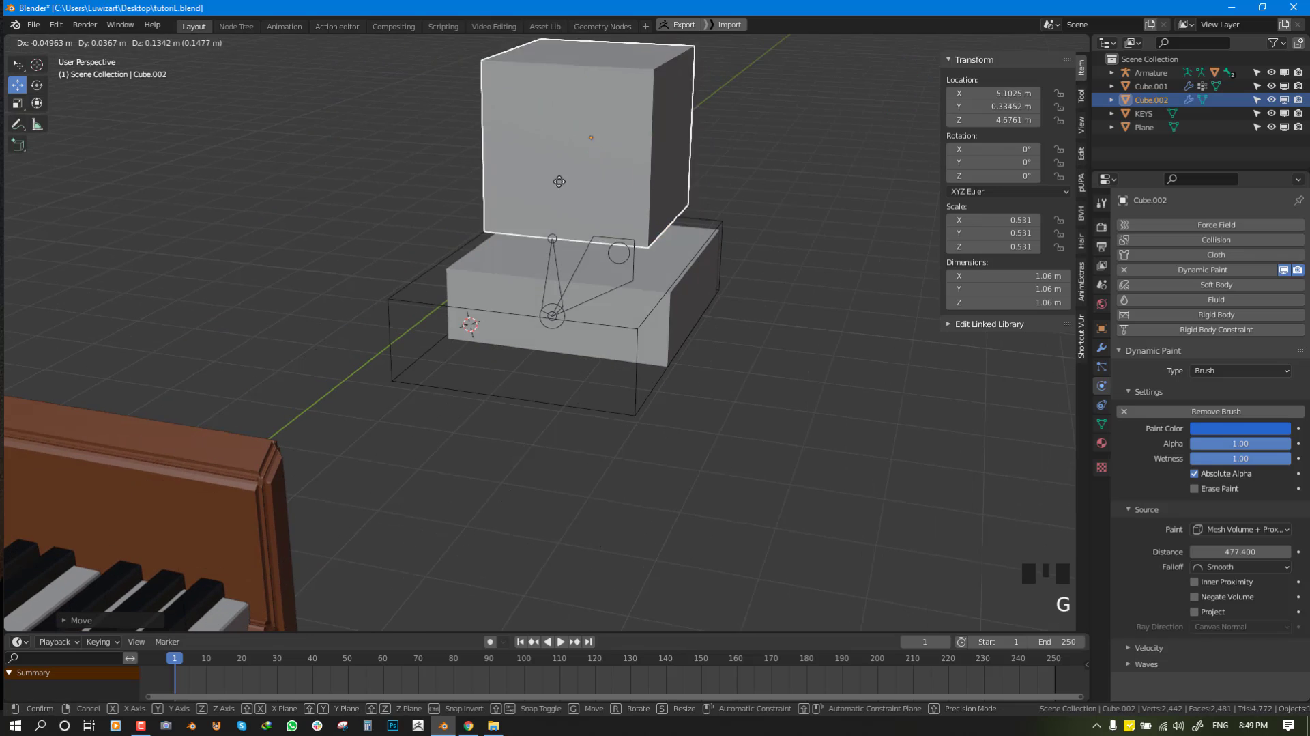
click(536, 225)
Examine the piano keyboard and its individual keys in relation to the test key rig.
scroll(699, 279, down, 5)
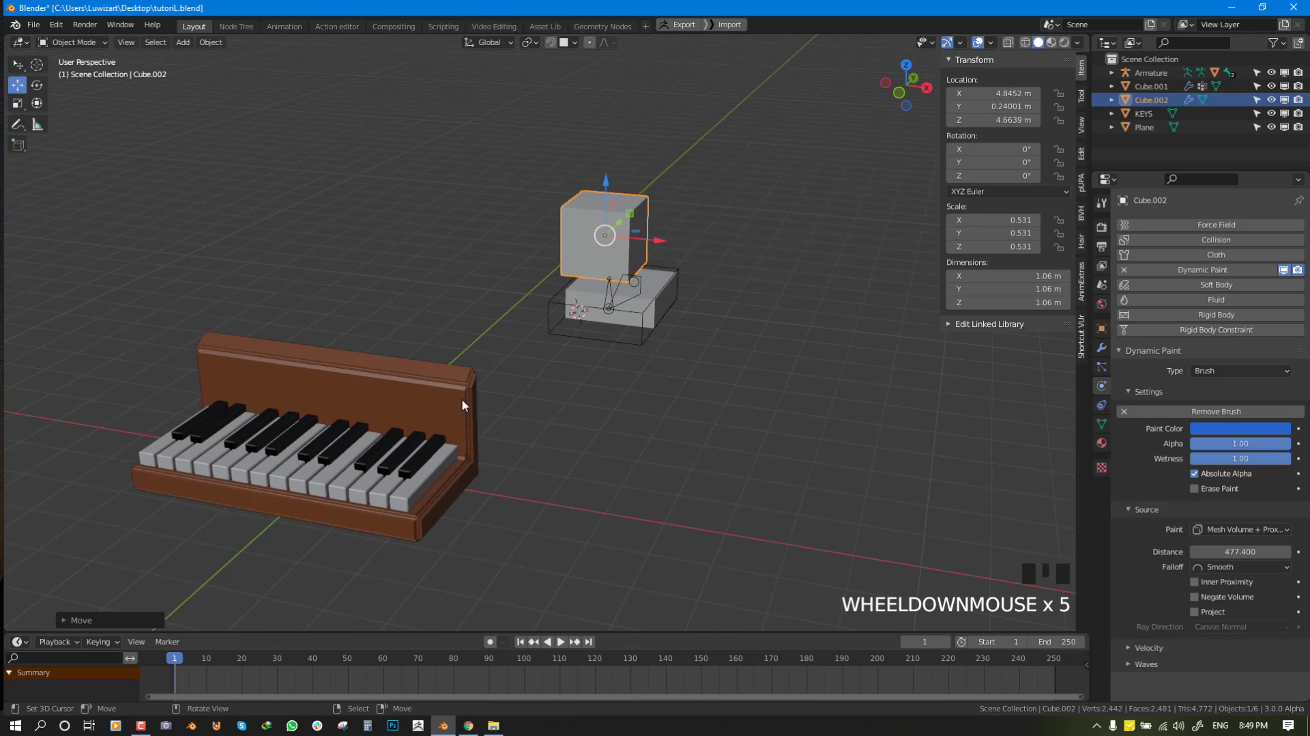
middle_drag(698, 279, 566, 387)
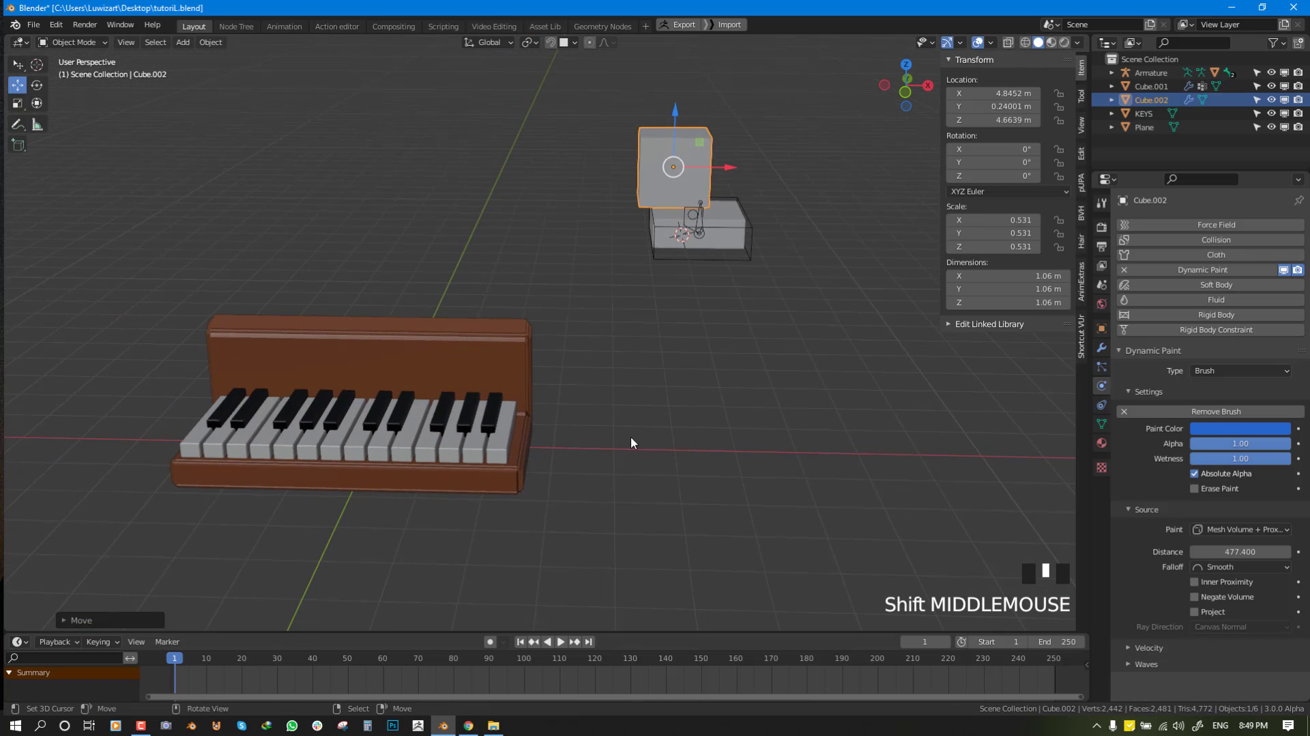
middle_drag(632, 442, 450, 300)
scroll(803, 202, up, 2)
shift+middle_drag(803, 202, 629, 317)
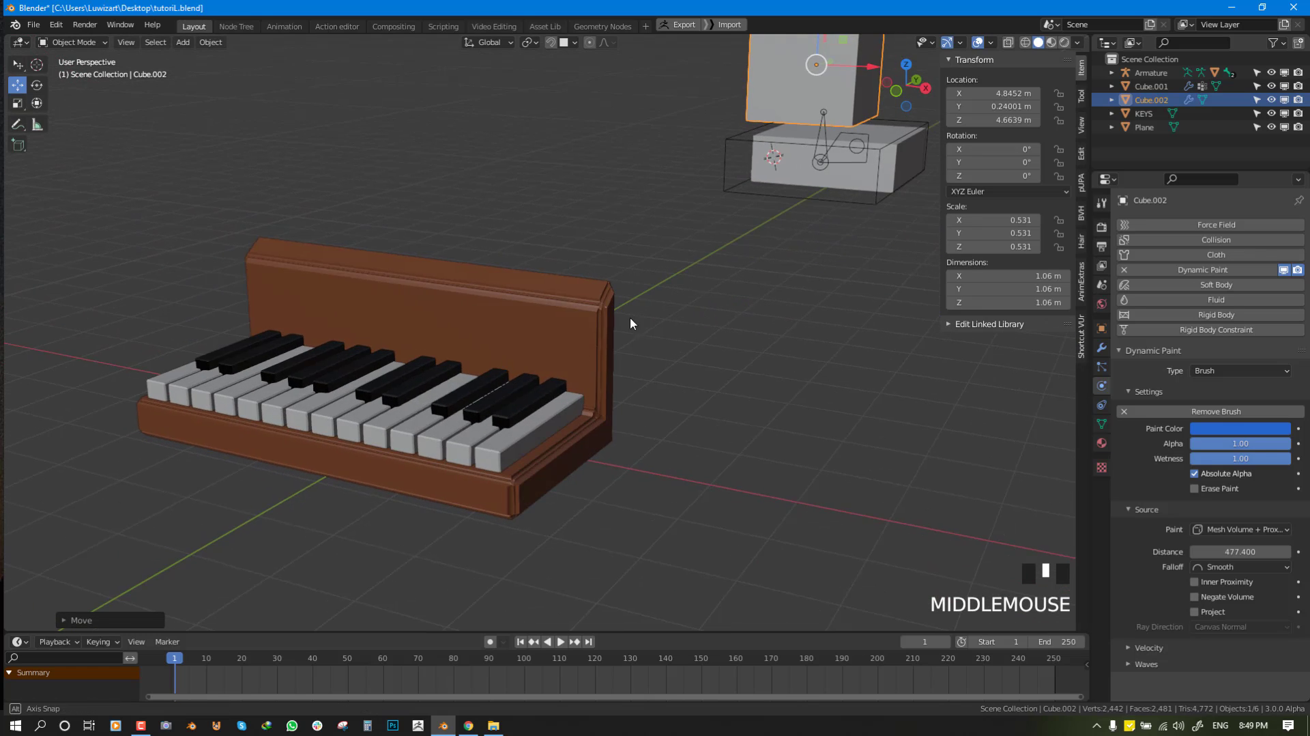
key(g)
right_click(580, 281)
middle_drag(324, 441, 460, 375)
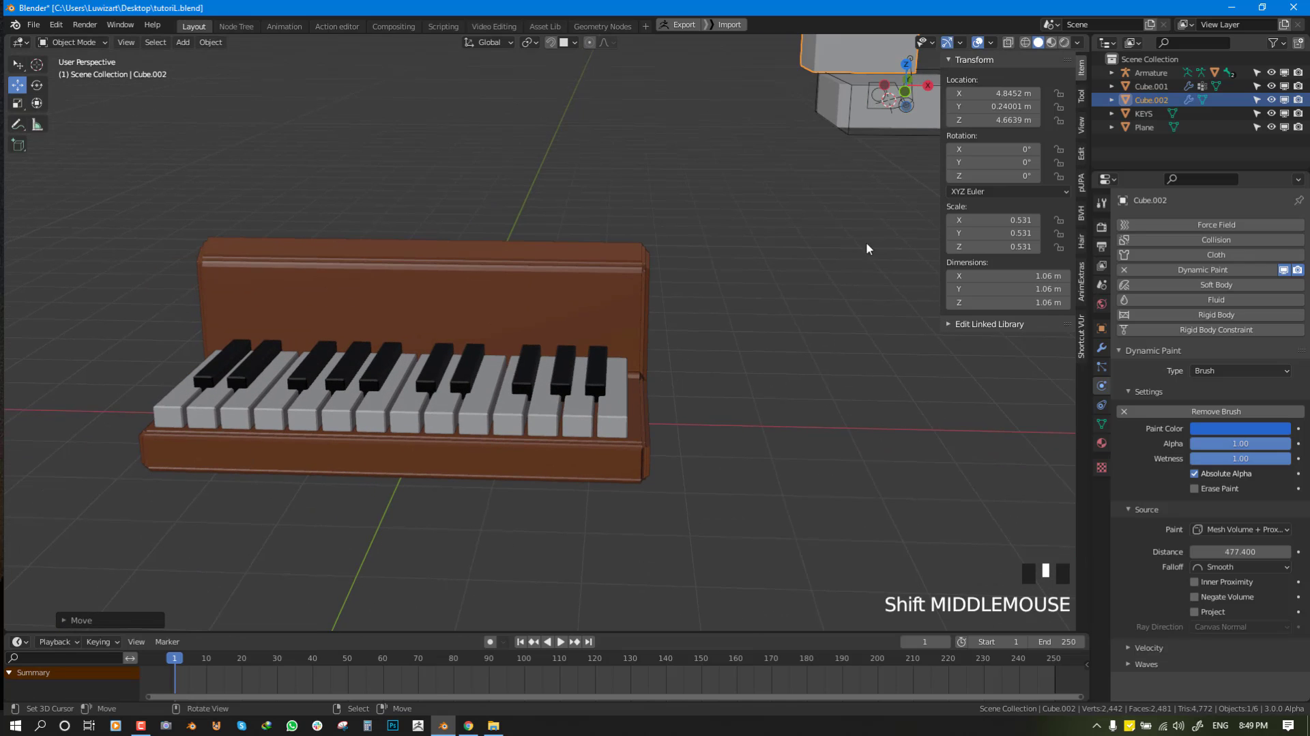
shift+middle_drag(745, 279, 643, 383)
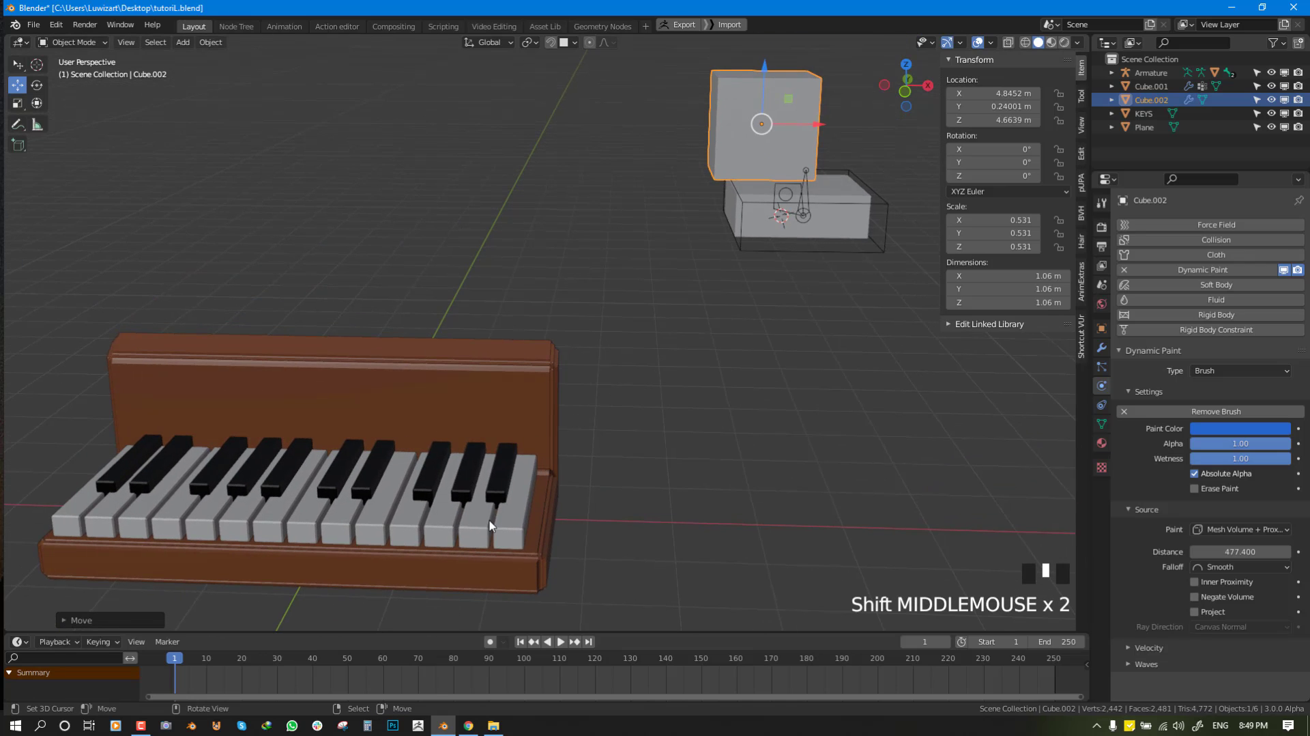
shift+middle_drag(489, 525, 564, 458)
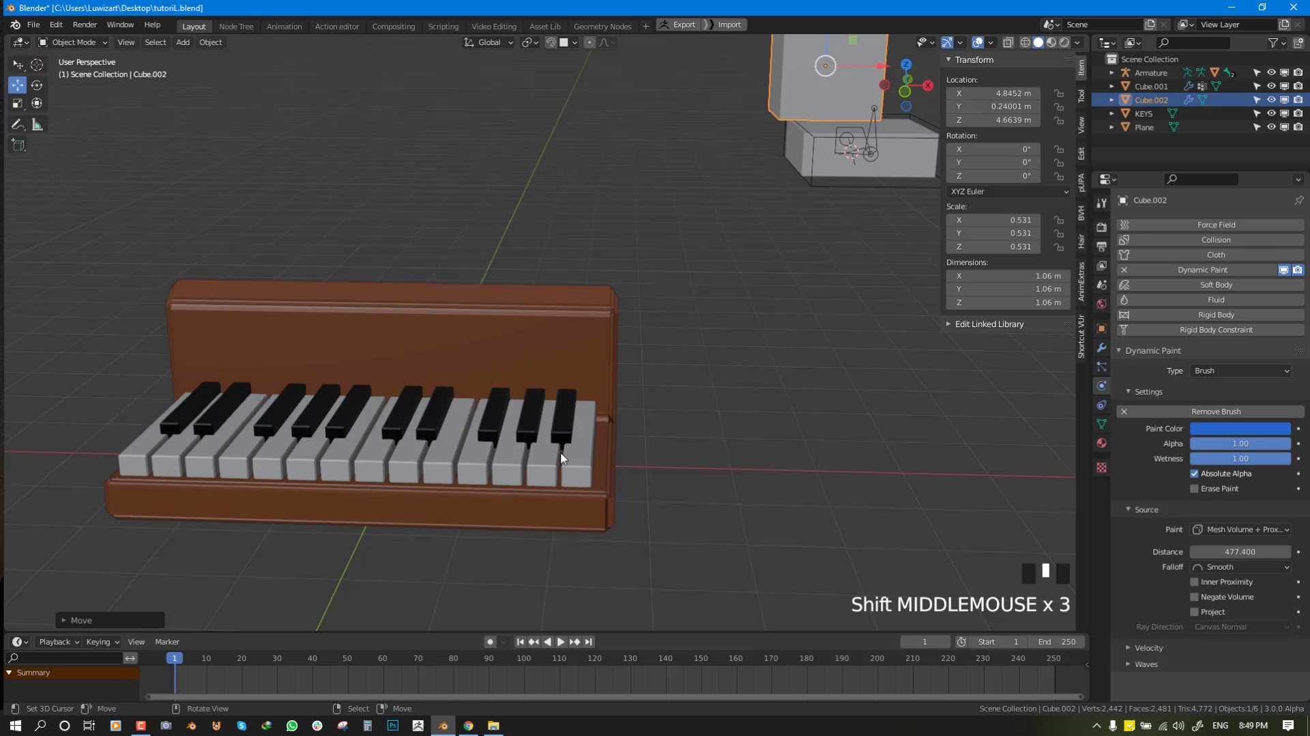
shift+middle_drag(673, 338, 444, 442)
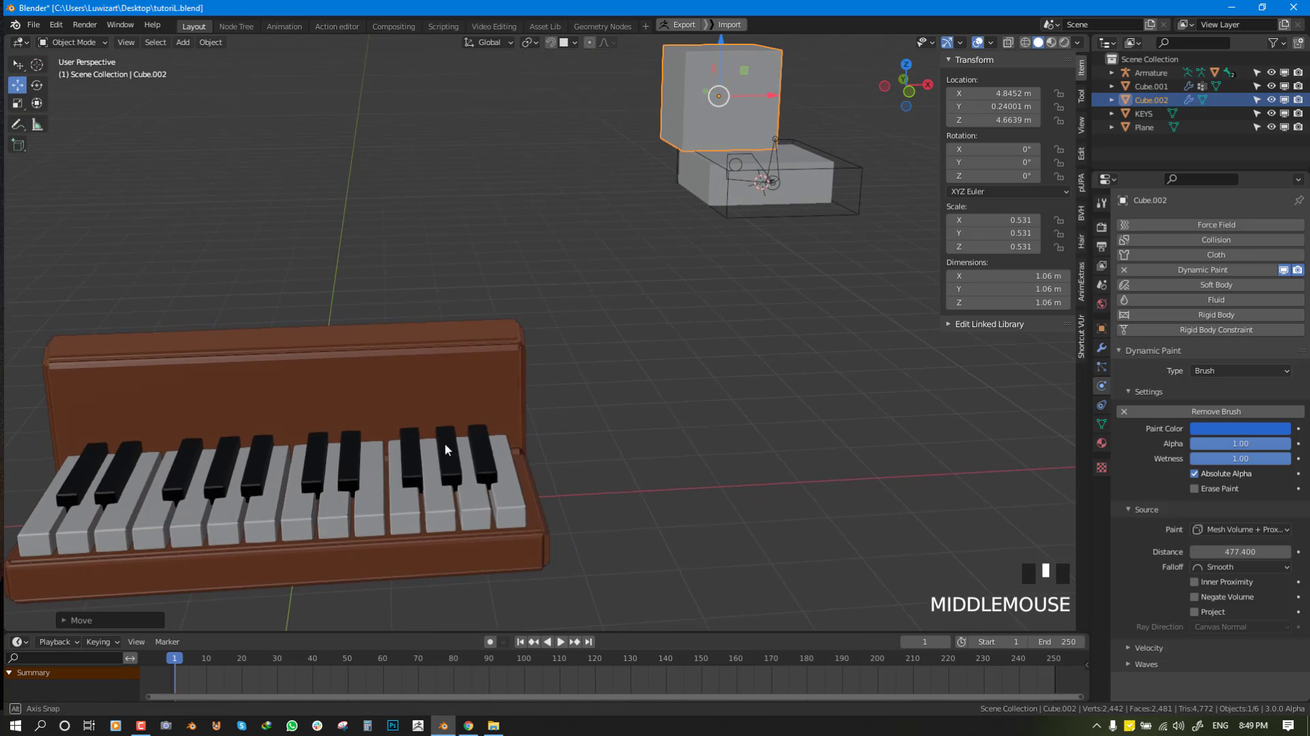
Move the brush cube across the test key block once more to check how it tilts.
middle_drag(755, 243, 798, 234)
key(g)
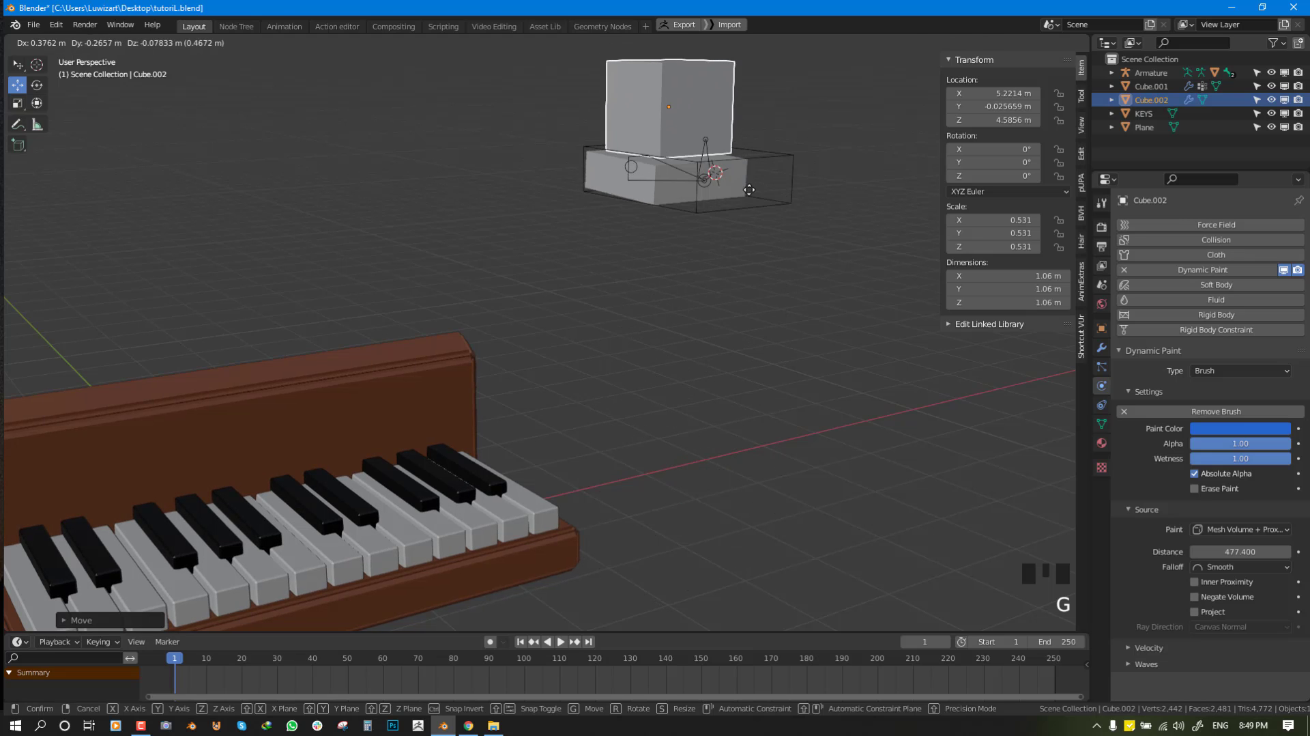
click(715, 211)
Delete the whole test rig: the armature, key block, canvas cube and brush cube.
mouse_move(716, 210)
middle_down()
mouse_move(711, 221)
mouse_move(701, 203)
middle_up()
scroll(723, 209, down, 2)
key(alt+a)
key(b)
drag(640, 93, 789, 190)
key(x)
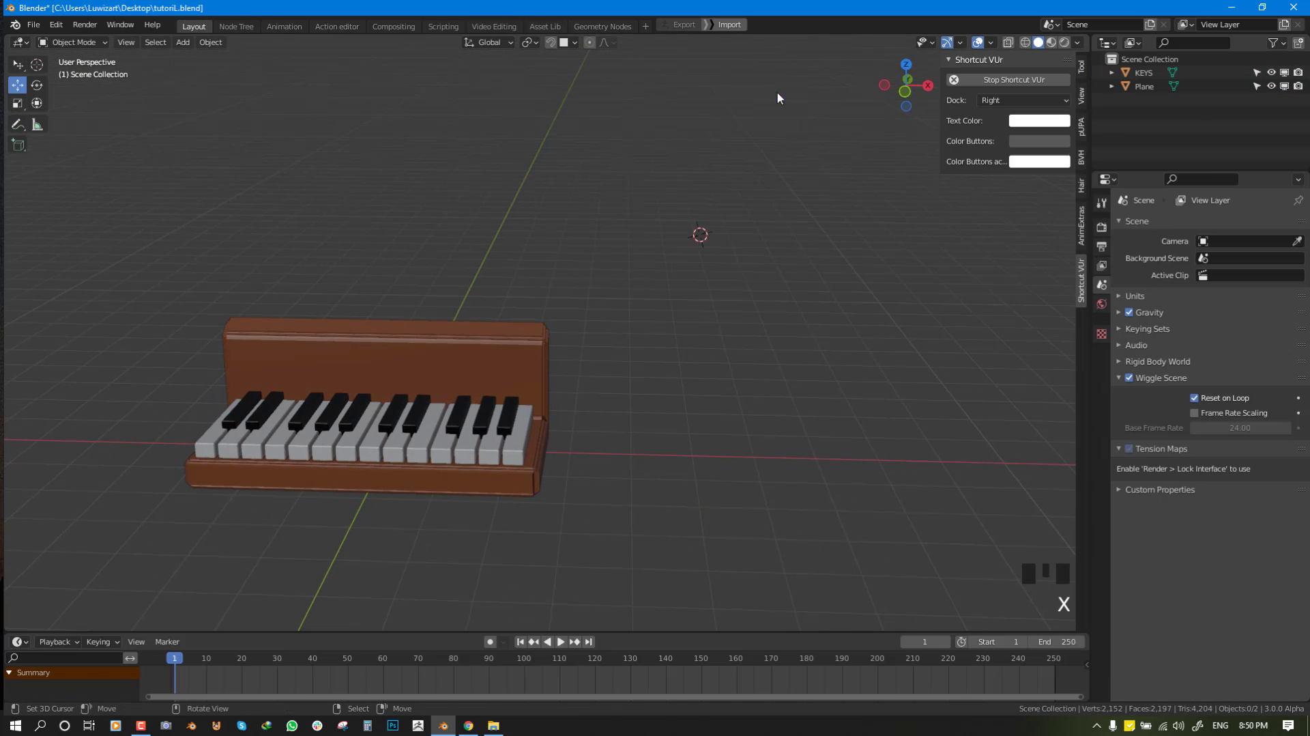
scroll(356, 449, up, 2)
shift+middle_drag(863, 355, 763, 357)
scroll(809, 349, up, 1)
right_click(764, 357)
key(alt+a)
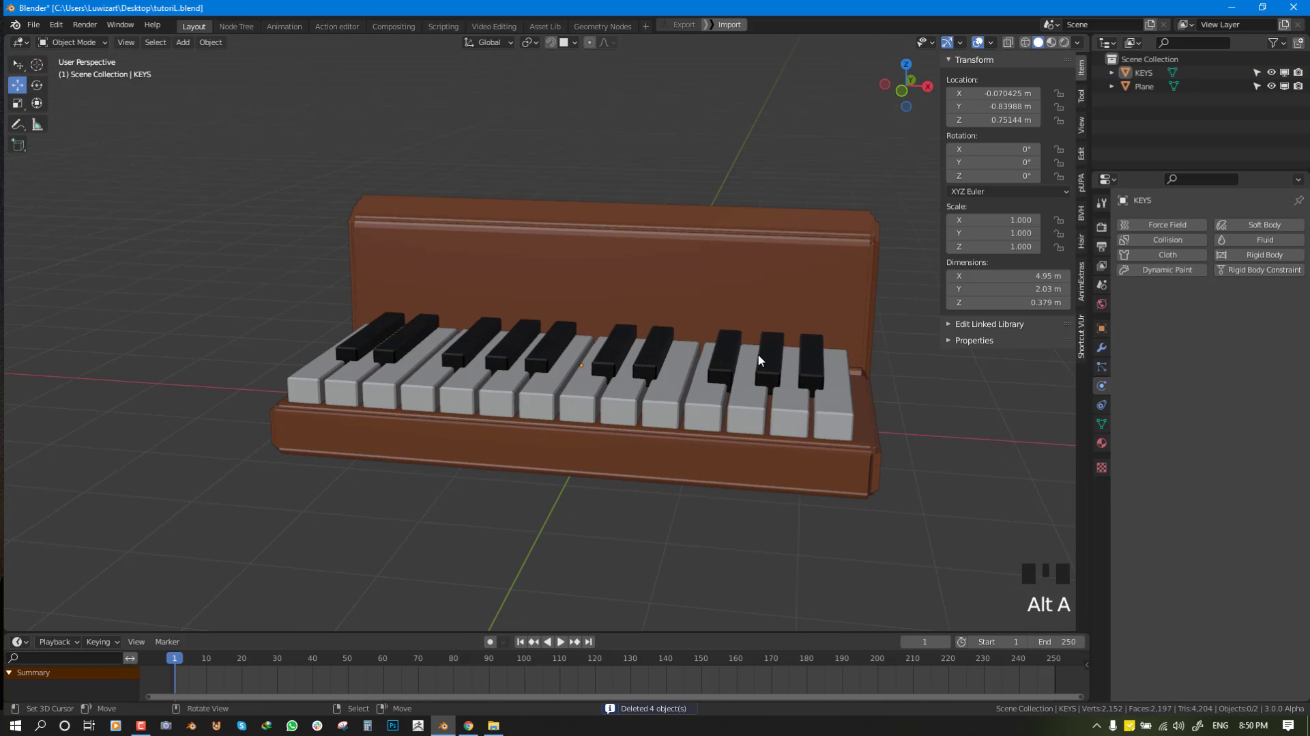
Move the keys and the piano body into a new collection named piano, collapse that collection and clear the selection.
key(a)
scroll(761, 361, down, 2)
scroll(761, 361, up, 1)
middle_drag(761, 361, 710, 362)
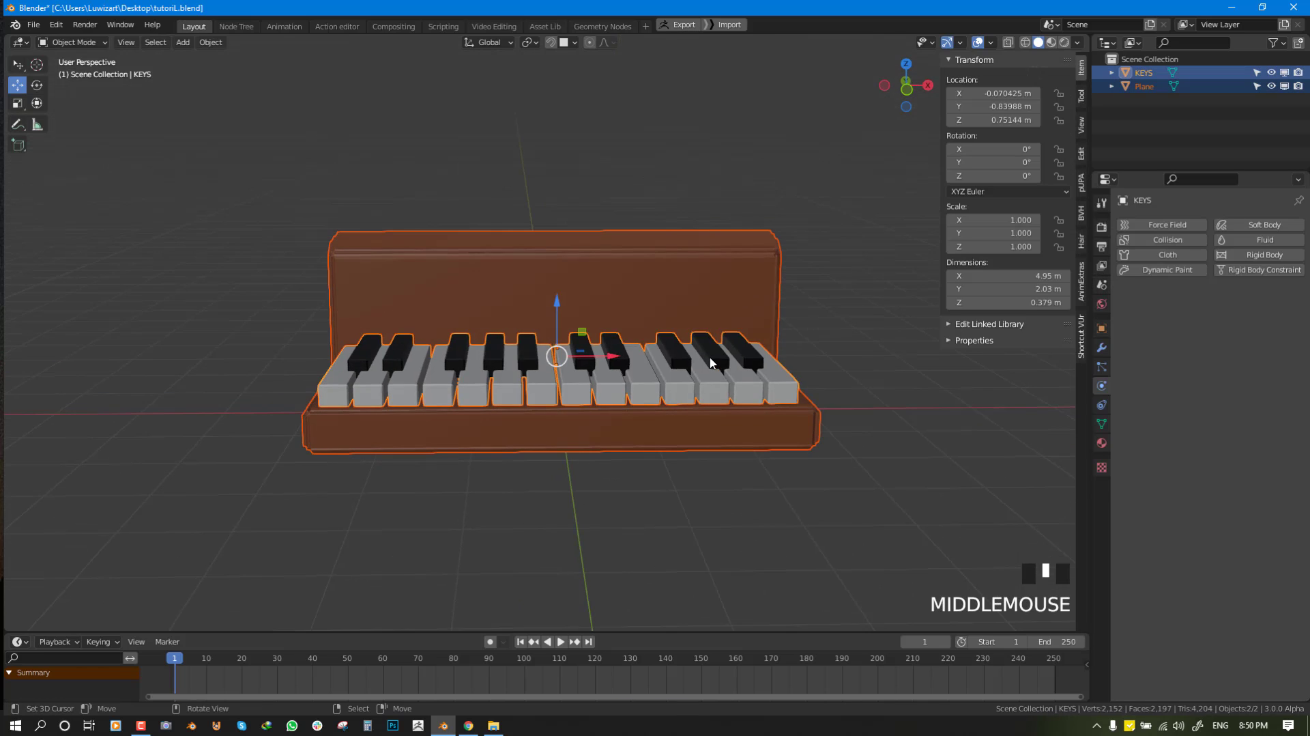
key(m)
click(711, 363)
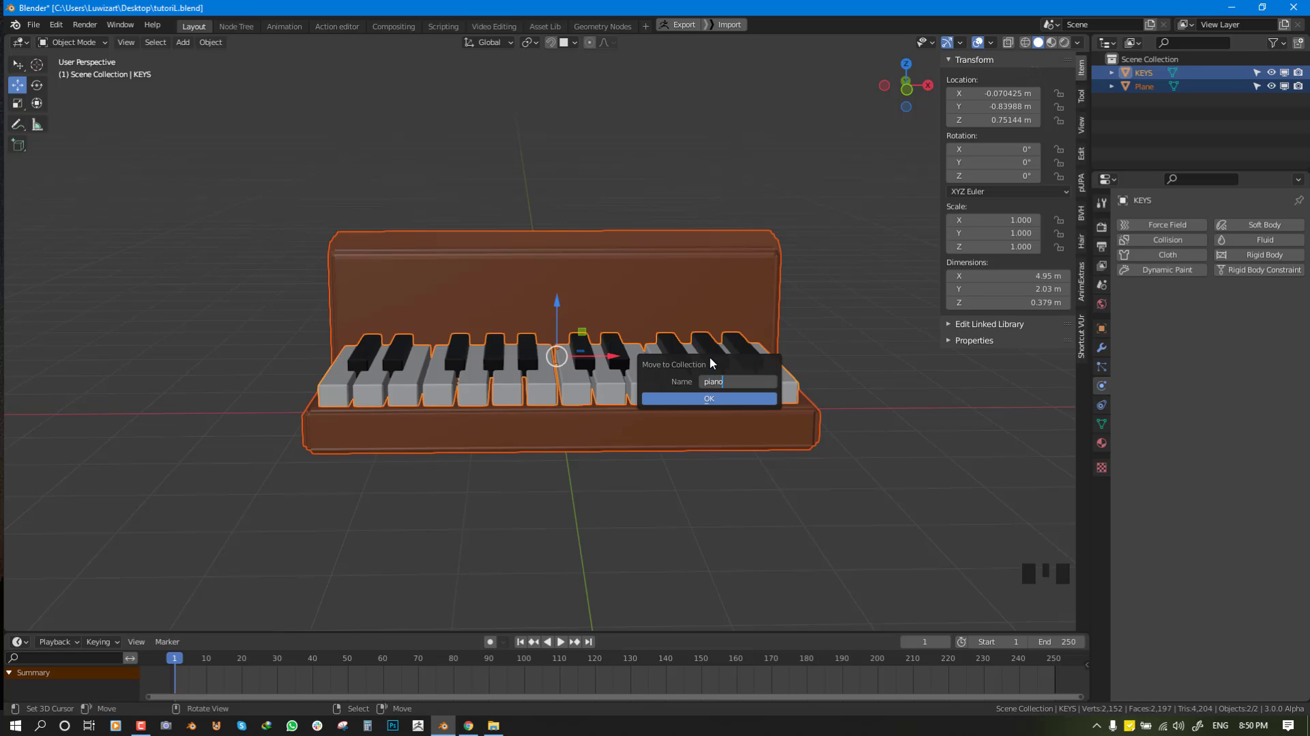
click(710, 399)
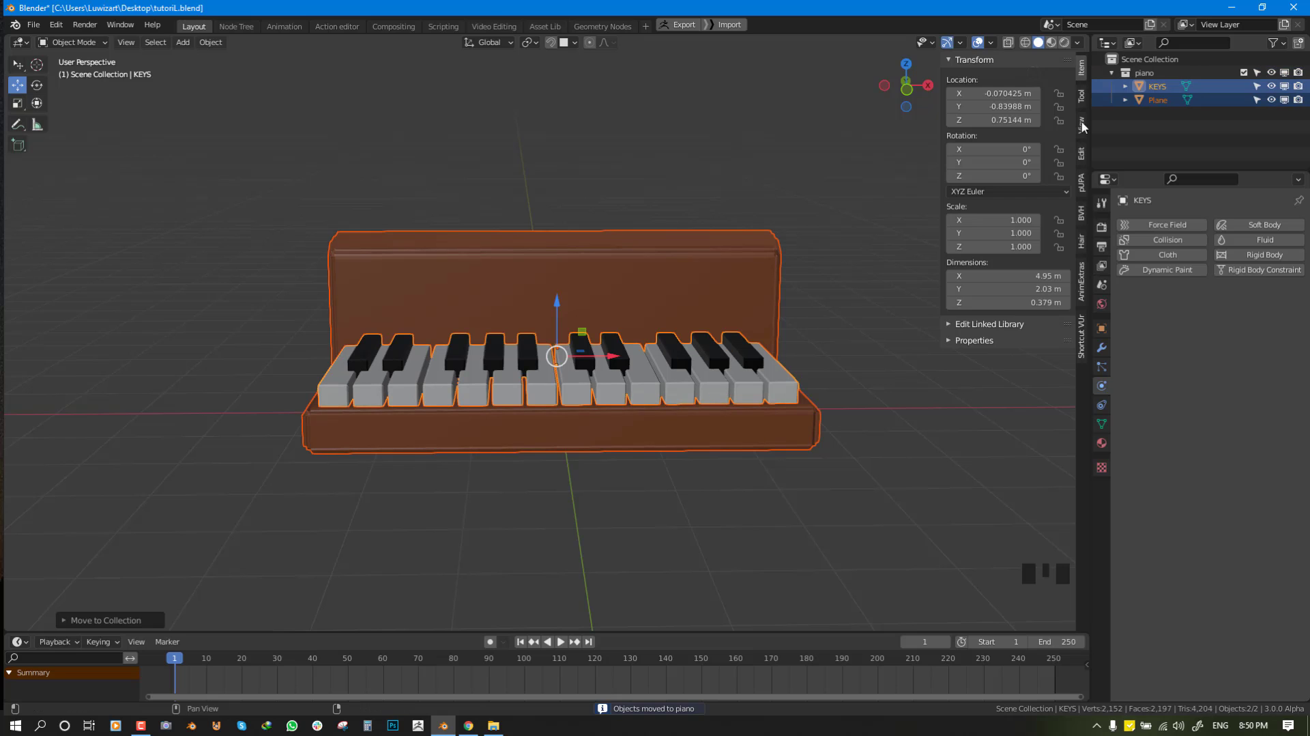
click(1112, 73)
click(1102, 80)
key(alt+a)
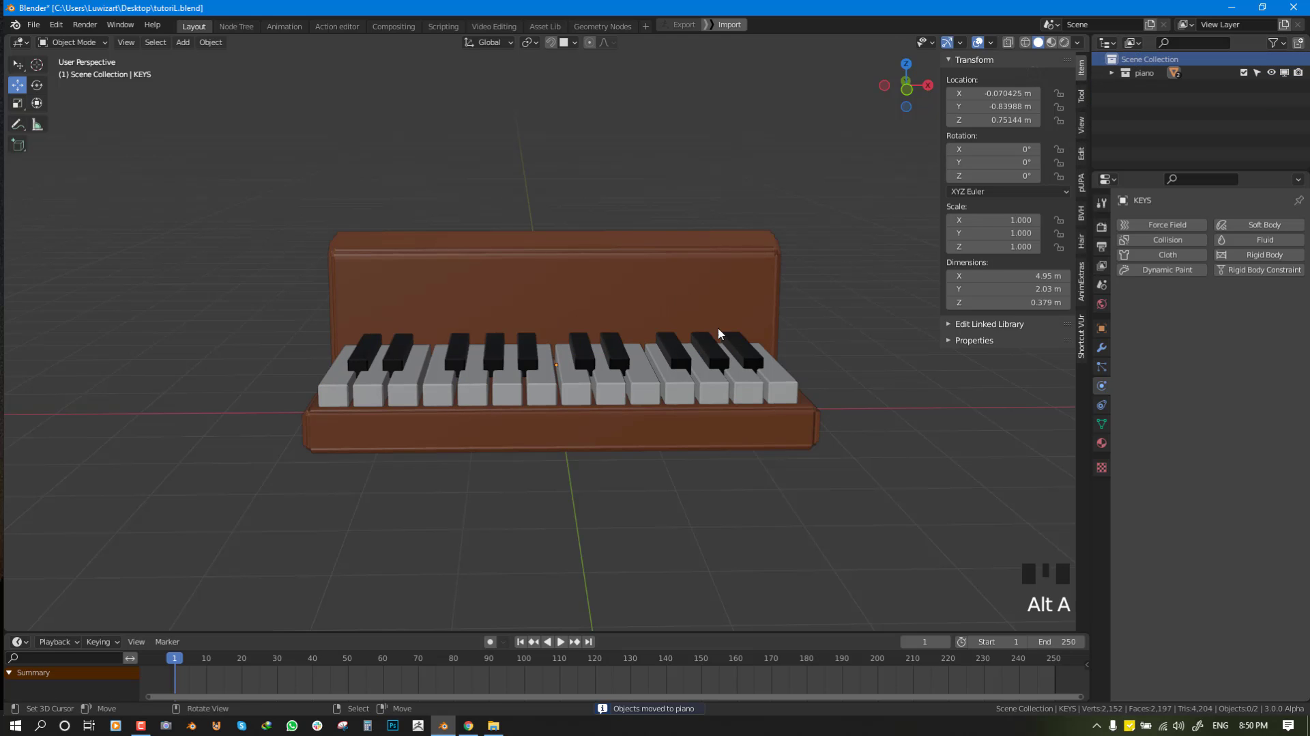
Add a single-bone armature to the scene.
middle_drag(723, 334, 748, 431)
scroll(649, 308, up, 1)
right_click(747, 431)
key(shift+a)
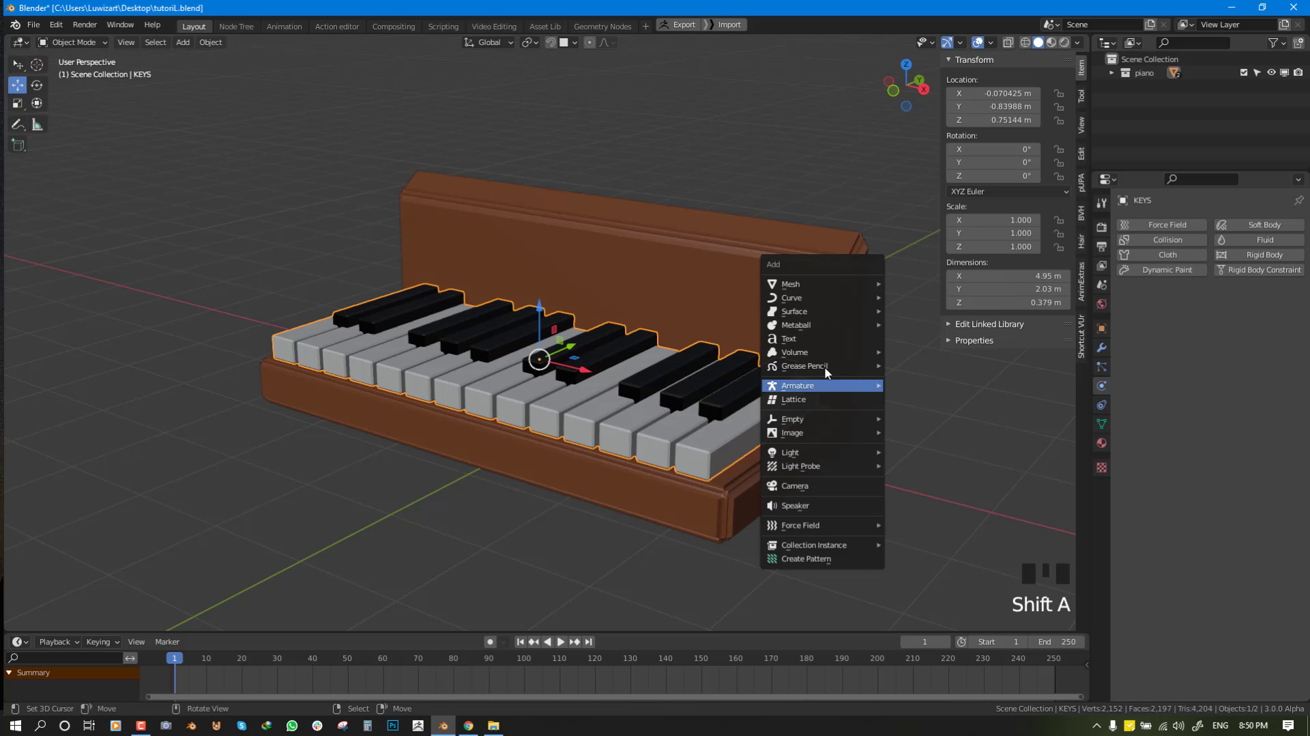
mouse_move(825, 392)
click(920, 387)
middle_drag(755, 424, 705, 419)
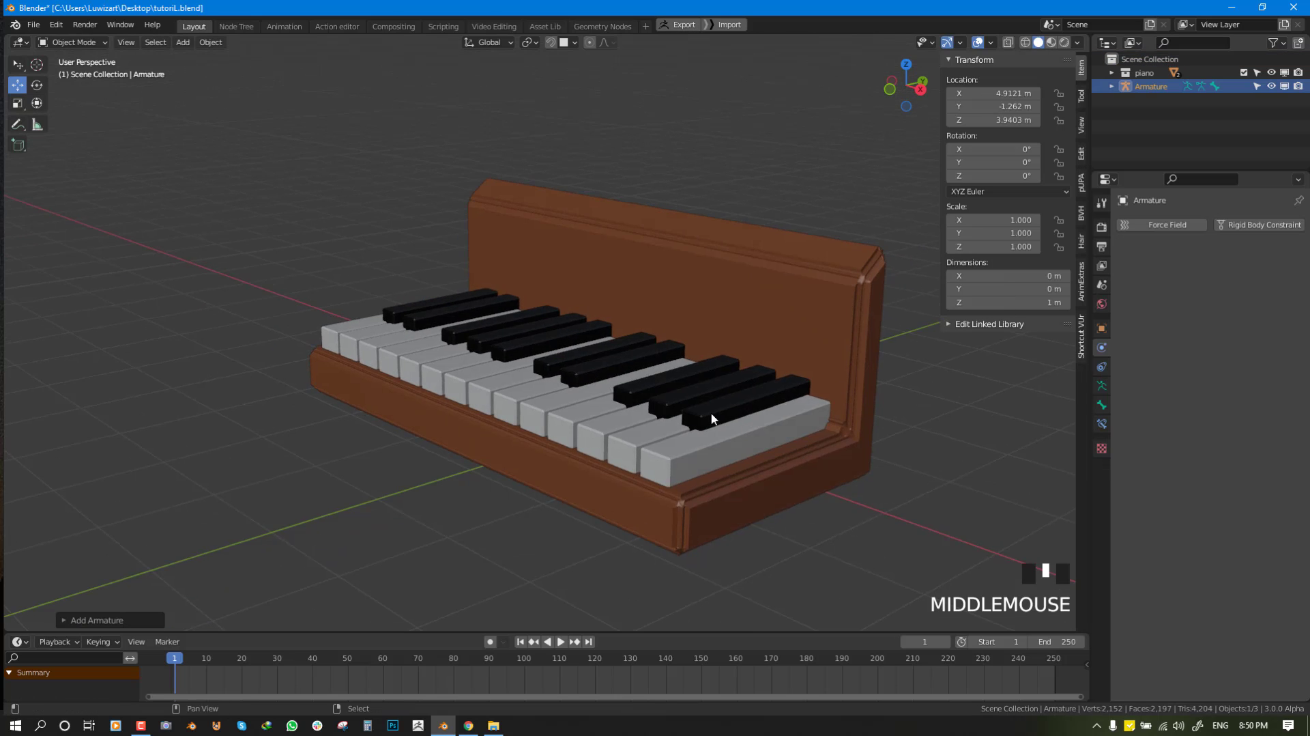
Move the armature to the rear end of the last white key, at mid-height of the key.
key(shift+z)
scroll(696, 417, down, 4)
key(KP_1)
scroll(779, 198, up, 1)
key(g)
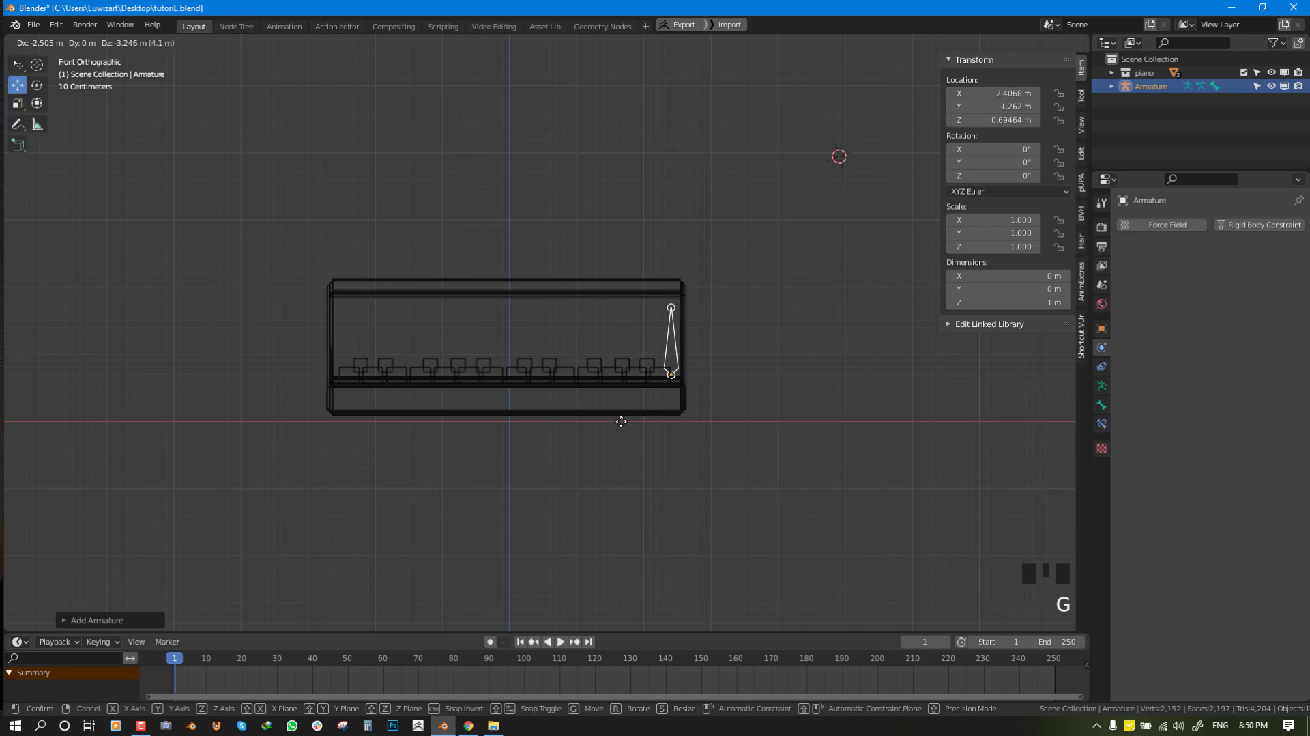
click(617, 420)
key(KP_3)
scroll(621, 420, up, 2)
key(shift+z)
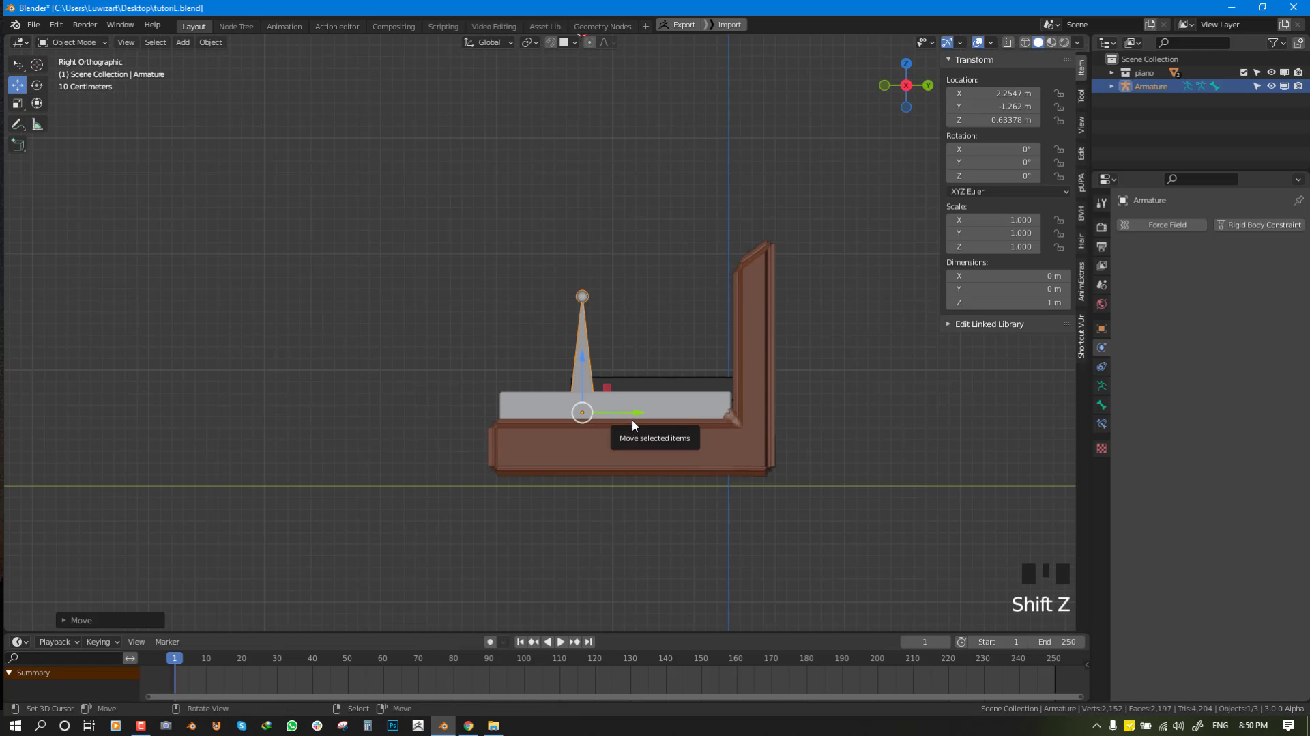
key(g)
click(778, 416)
Set the armature to display as Wire and draw in front of the piano.
key(F7)
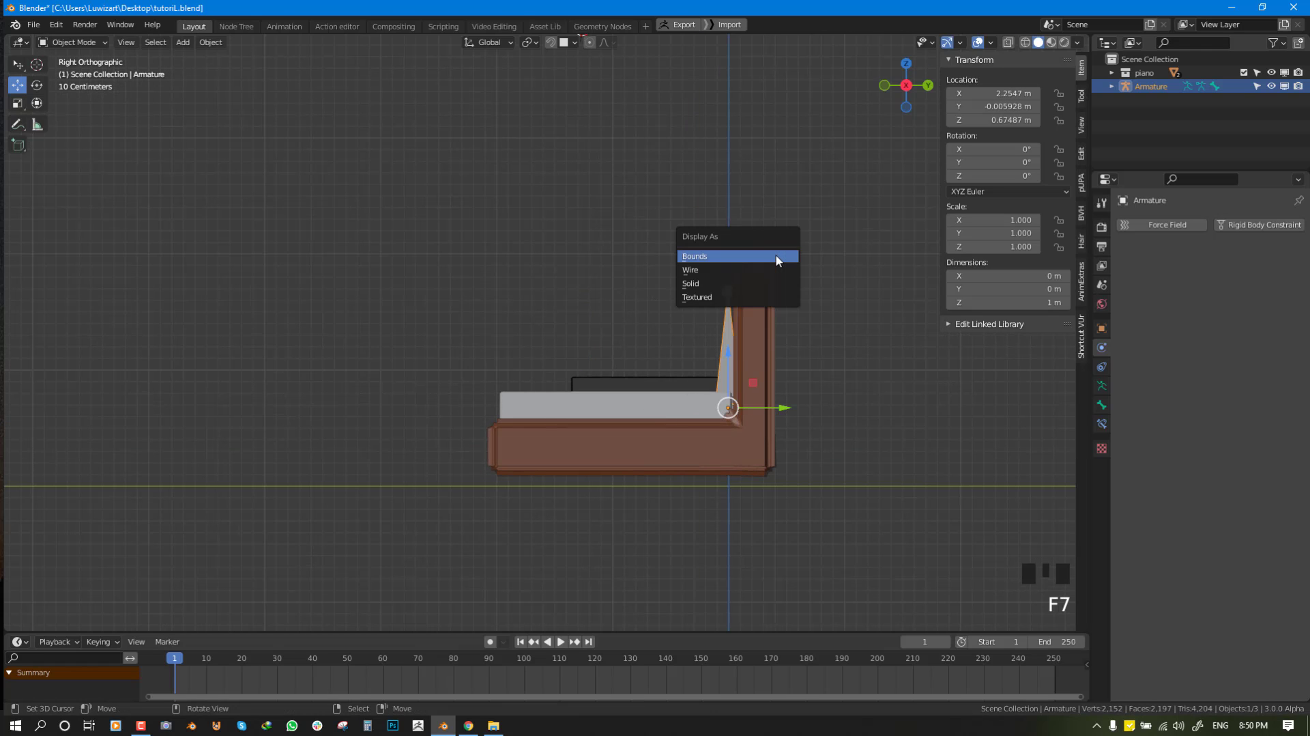
click(748, 270)
middle_drag(749, 273, 744, 374)
key(q)
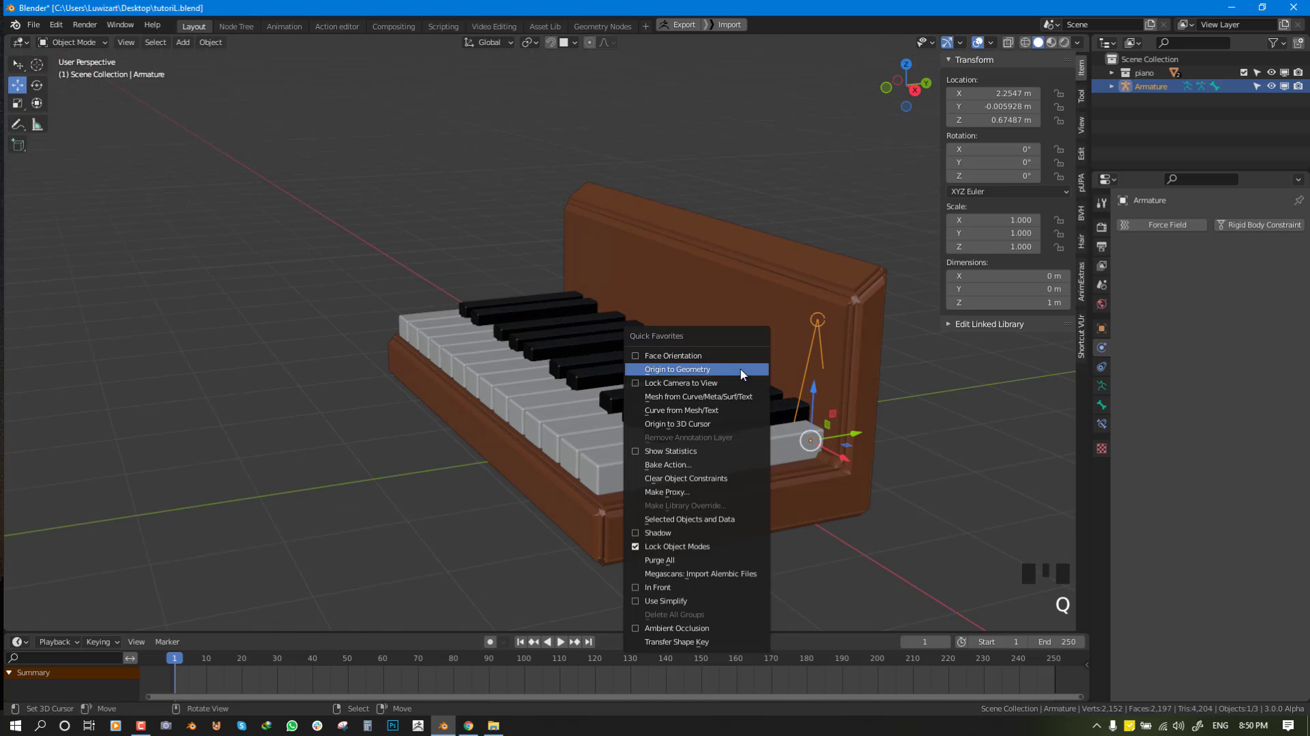
click(653, 589)
Move the bone's tail to the front end of the white key, making the bone about 1.94 m long.
key(KP_3)
key(Tab)
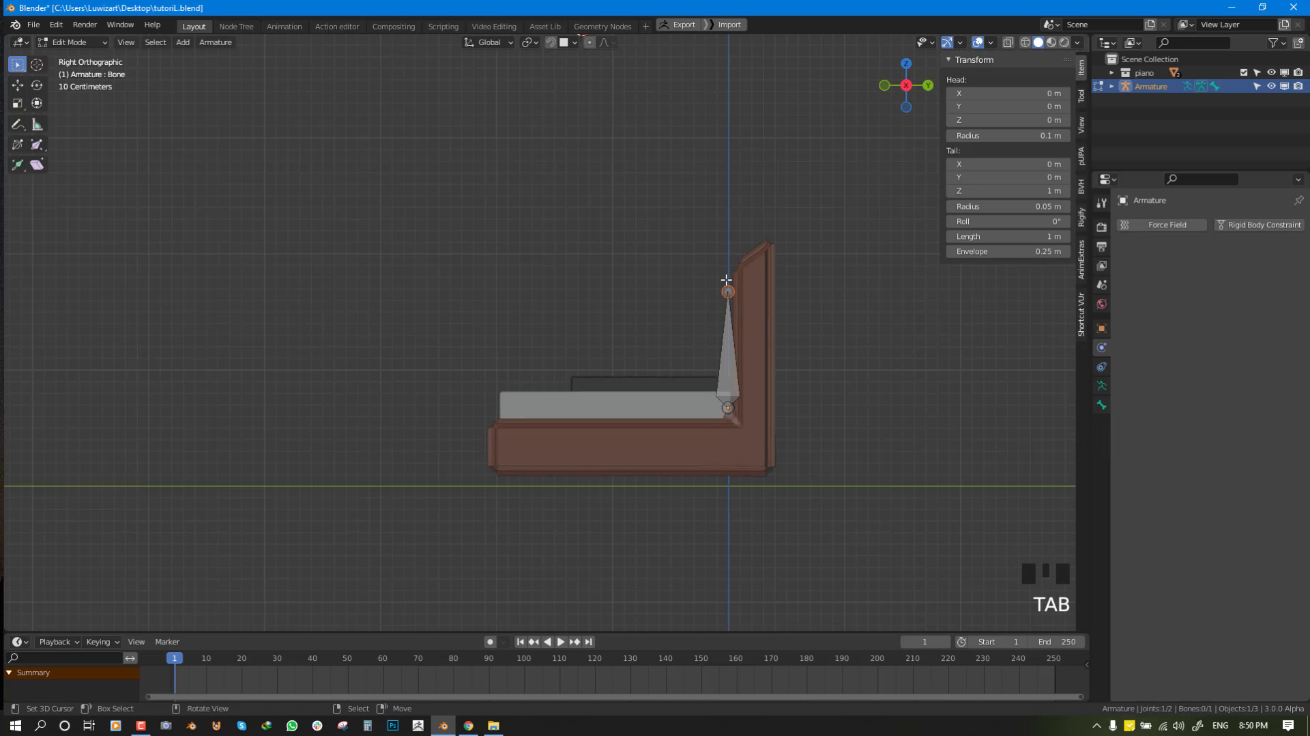
right_drag(726, 283, 568, 363)
click(469, 417)
key(KP_7)
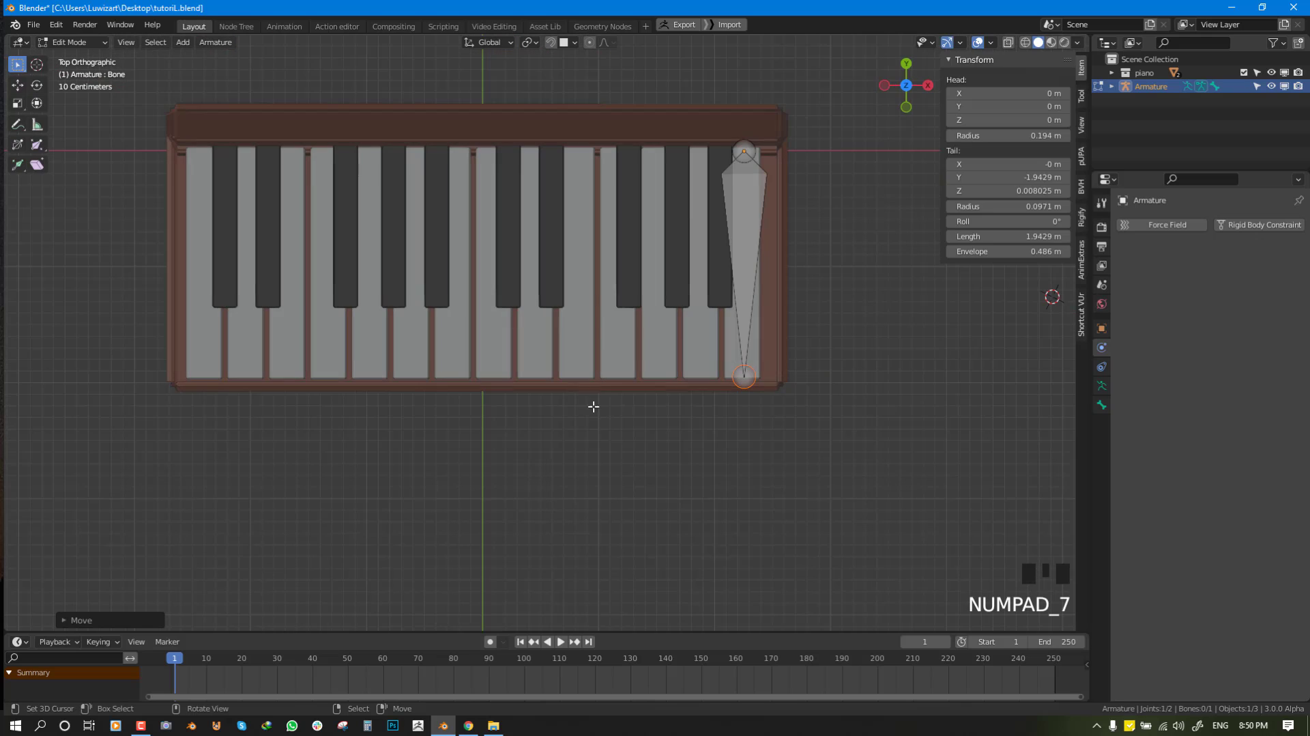
Change the armature's bone display from Octahedral to Stick.
right_click(766, 248)
click(1102, 385)
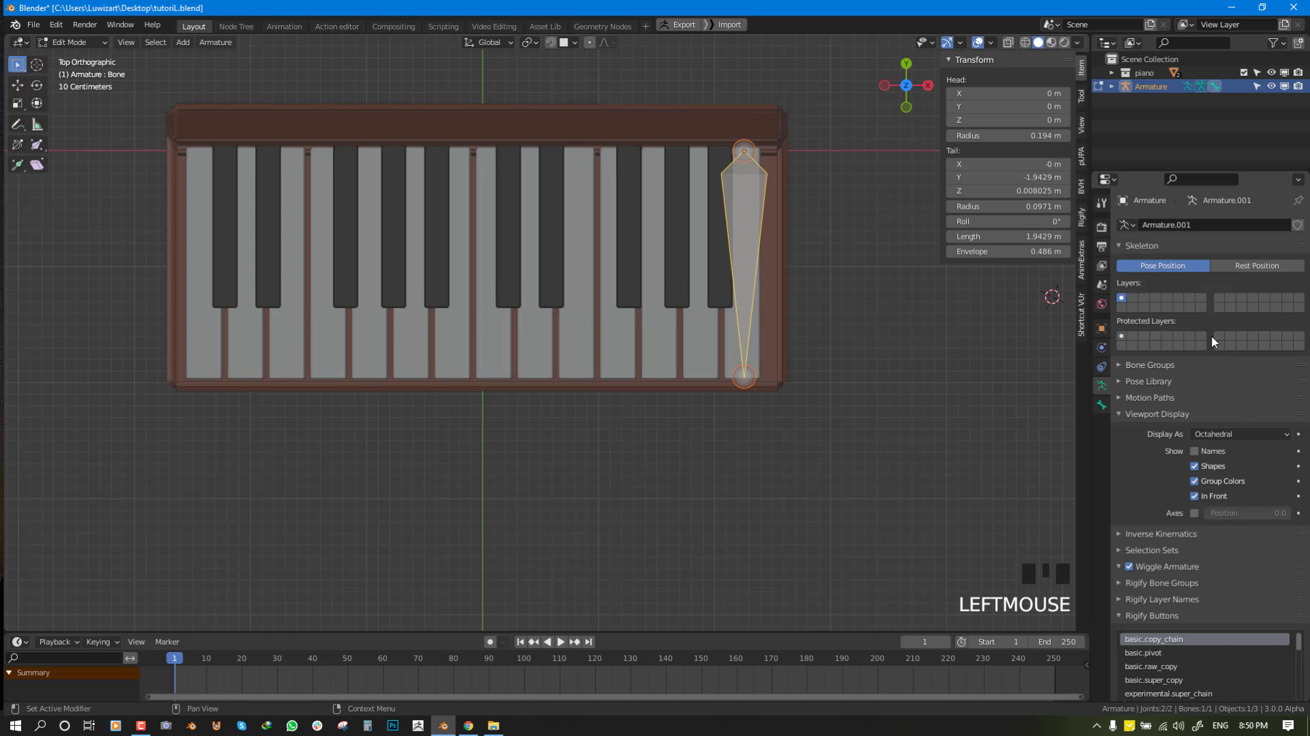
click(1243, 434)
click(1225, 466)
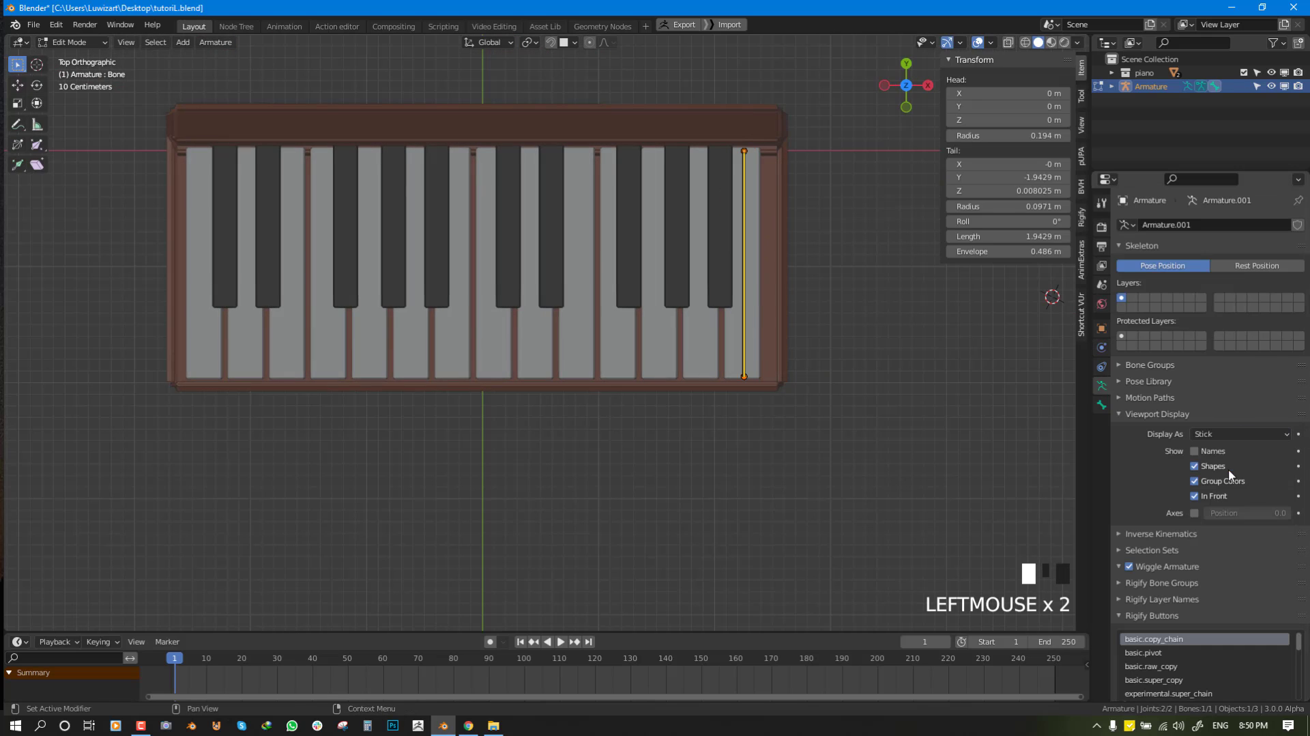
Shift the bone's head slightly backward along the key to about Y 0.012 m, keeping the bone straight, and select the whole bone.
middle_drag(750, 177, 752, 226)
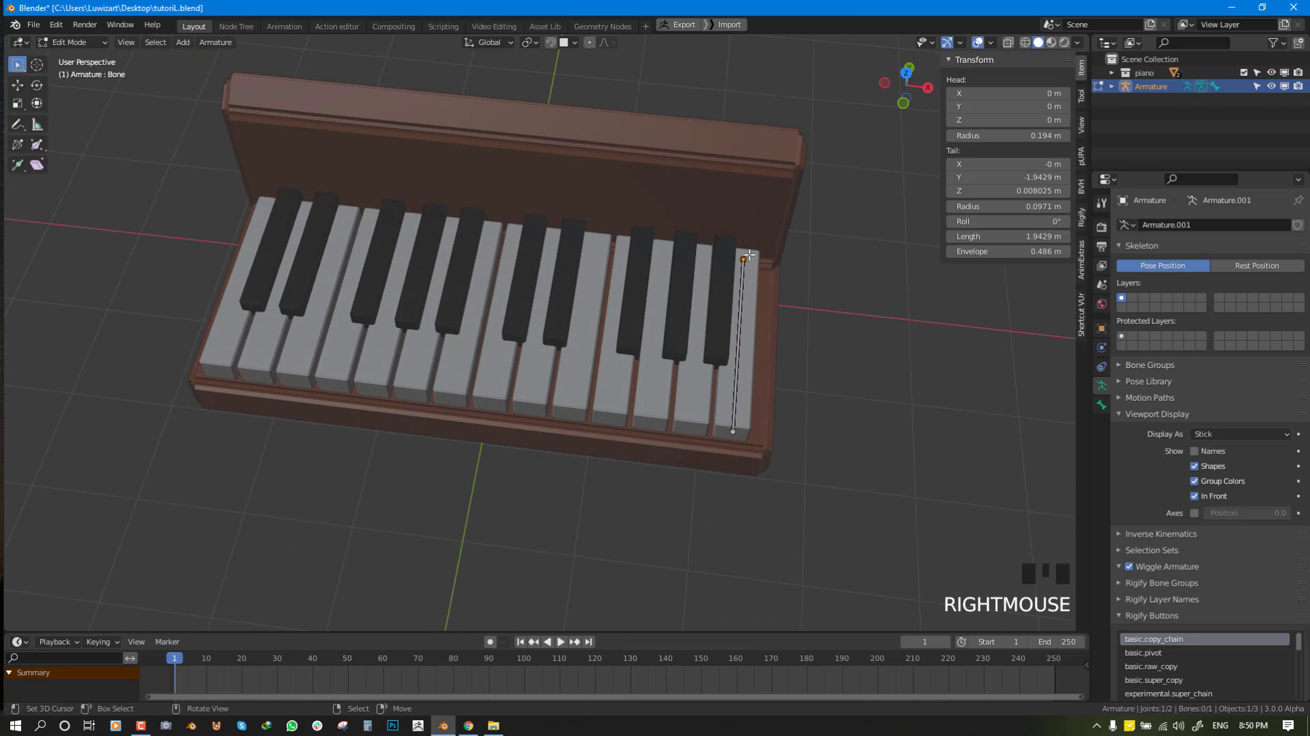
key(KP_7)
key(space)
key(g)
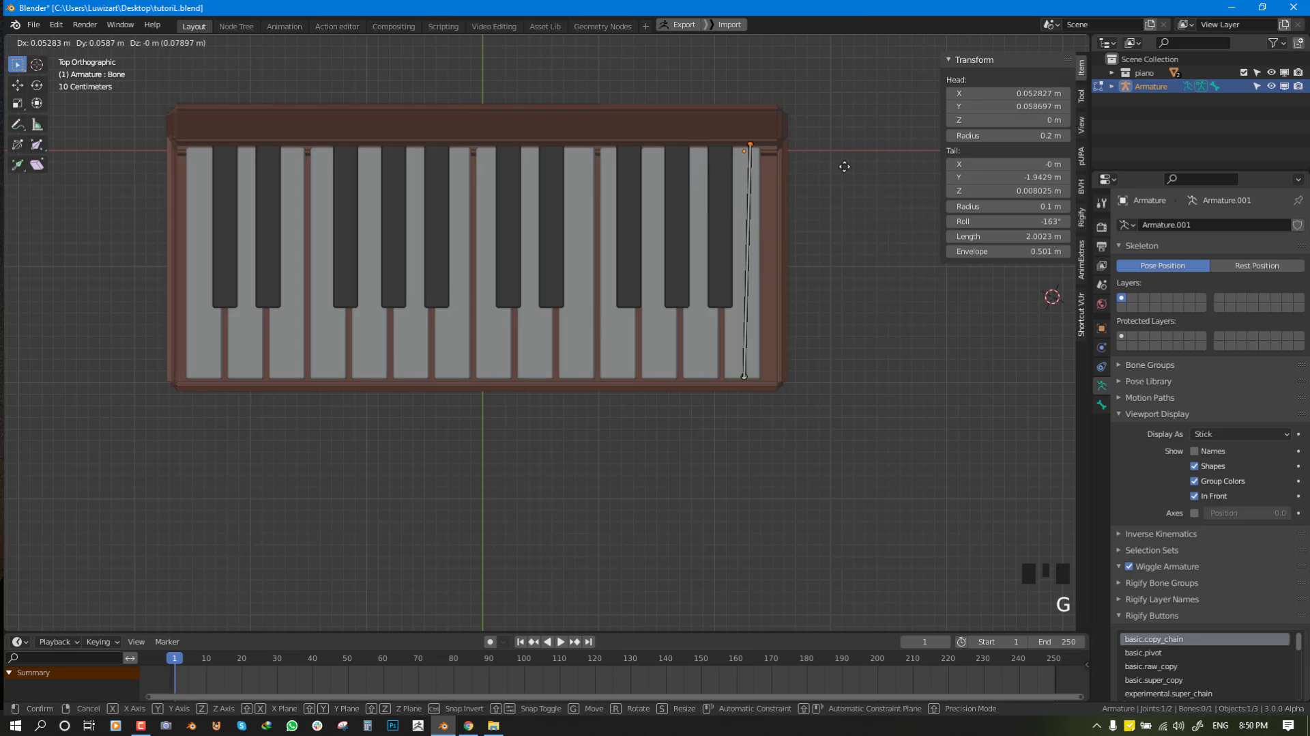
right_click(843, 168)
key(space)
key(g)
drag(749, 121, 748, 119)
key(a)
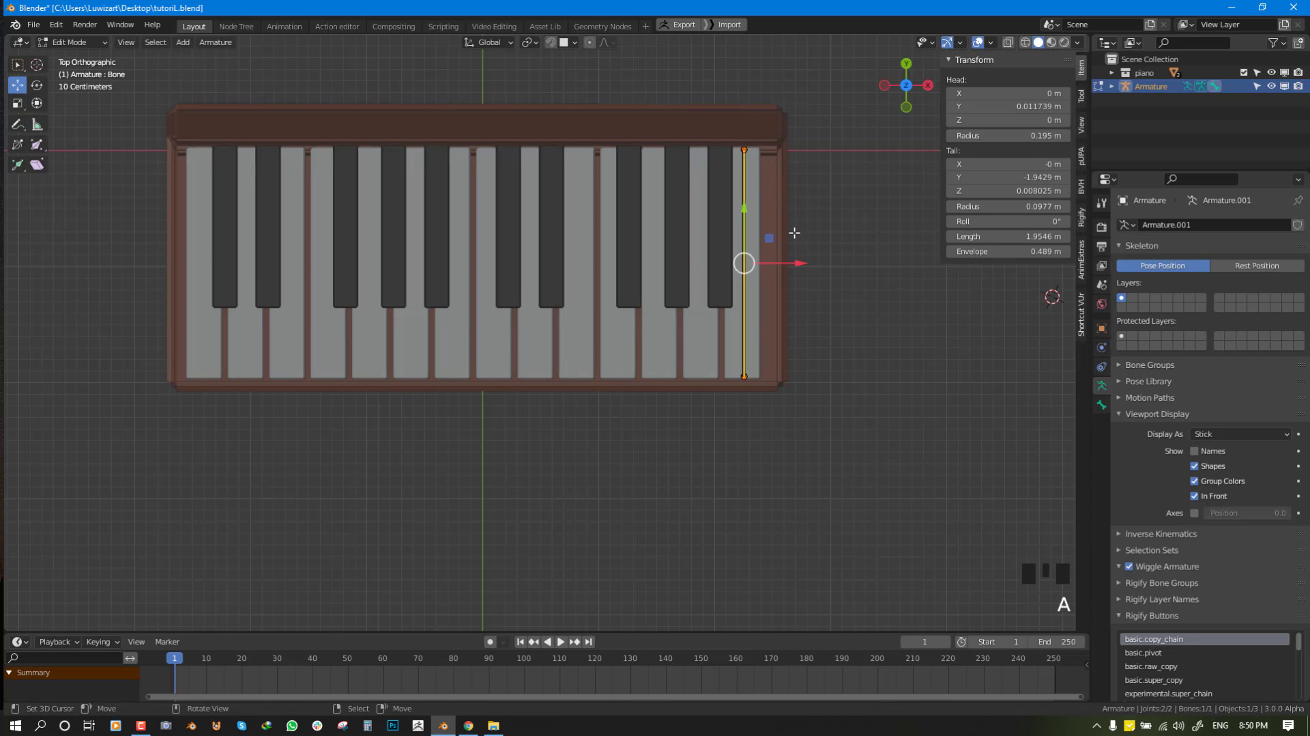
Extrude a short vertical bone about 0.22 m long upward from the key bone's tail at the key's front end.
middle_drag(800, 276, 279, 328)
key(KP_7)
scroll(681, 307, up, 1)
shift+middle_drag(752, 328, 616, 451)
key(Tab)
scroll(701, 333, up, 1)
key(Tab)
key(alt+a)
scroll(618, 433, up, 1)
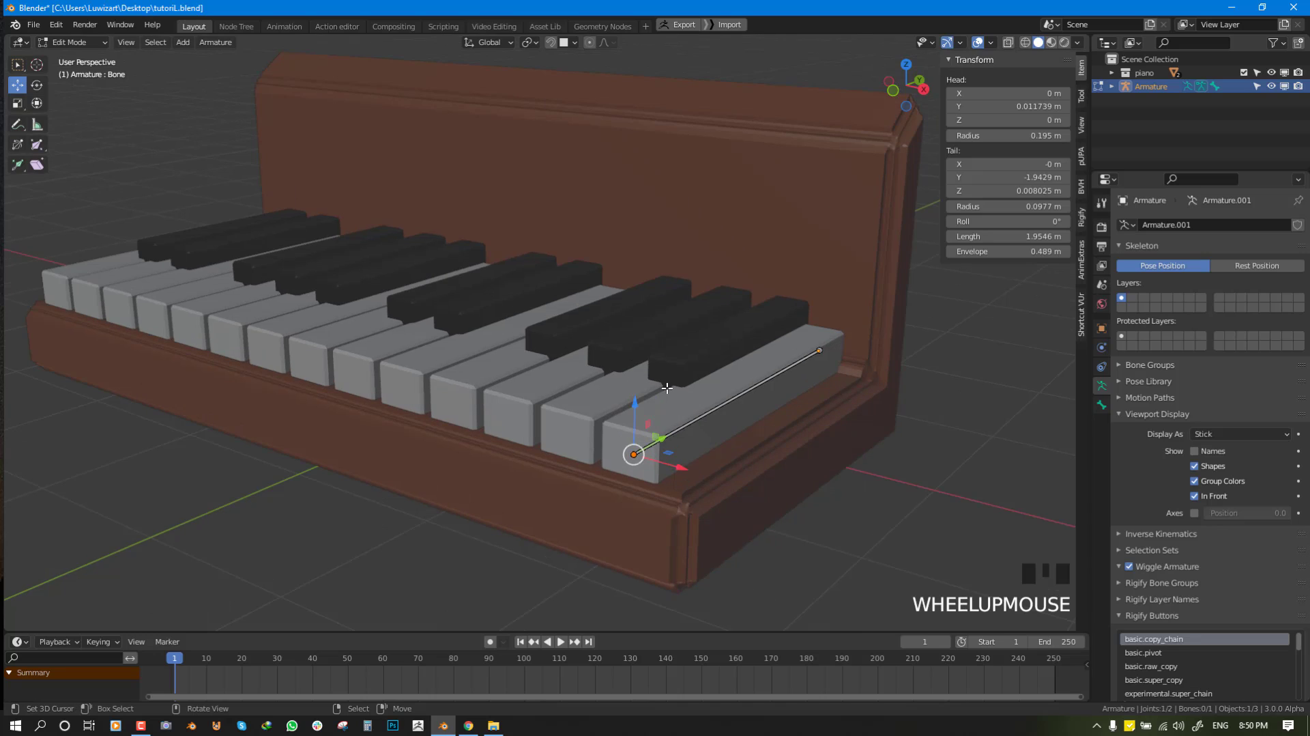
key(e)
drag(638, 405, 644, 361)
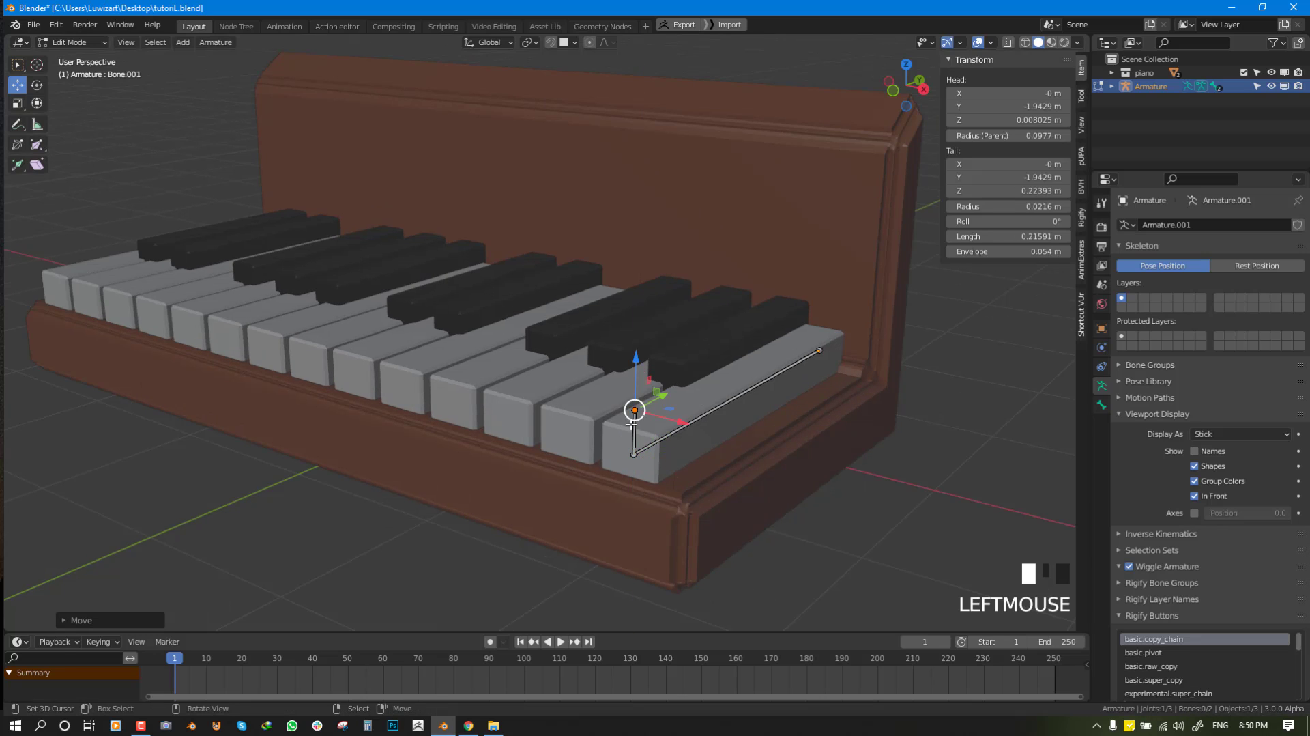
Clear the parent of the short vertical bone so it is independent of the key bone.
right_click(632, 425)
key(alt+p)
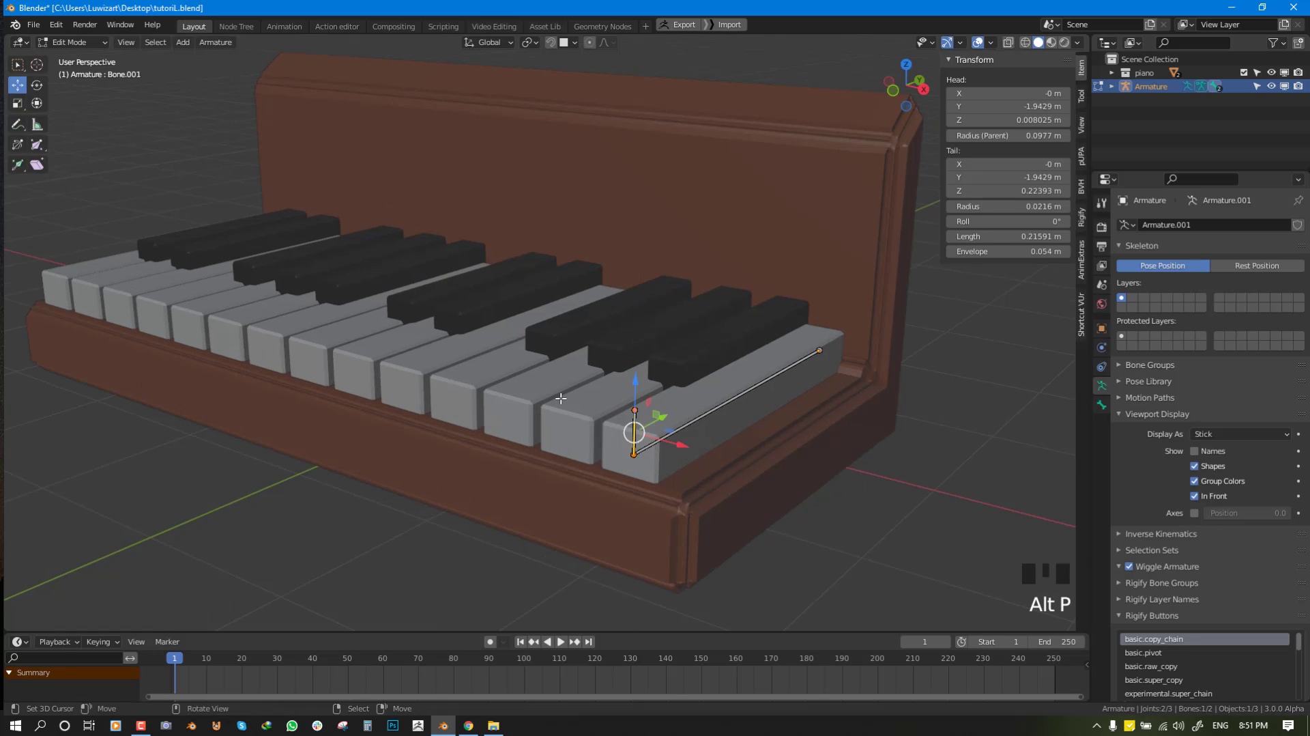
key(alt+p)
click(518, 420)
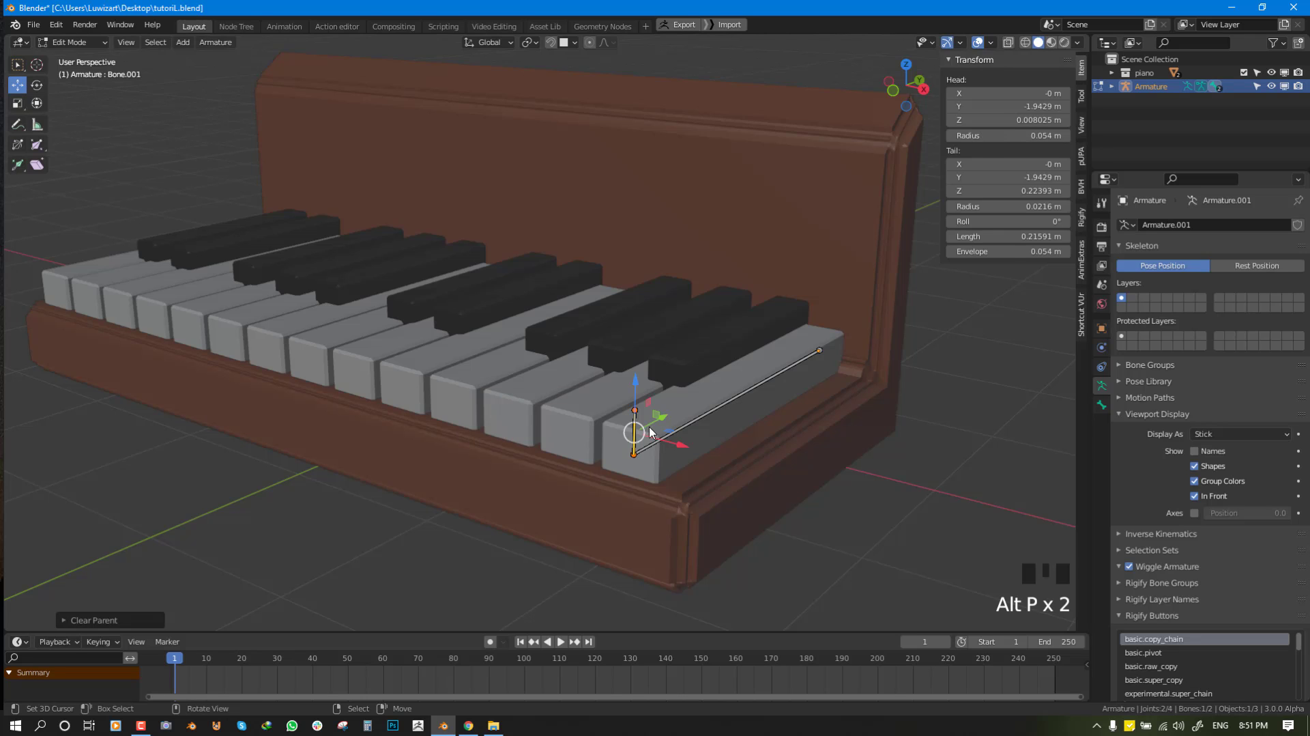
In Pose Mode, add an IK constraint to the key bone targeting the short vertical bone, with a chain length of 1.
key(Tab)
key(ctrl+Tab)
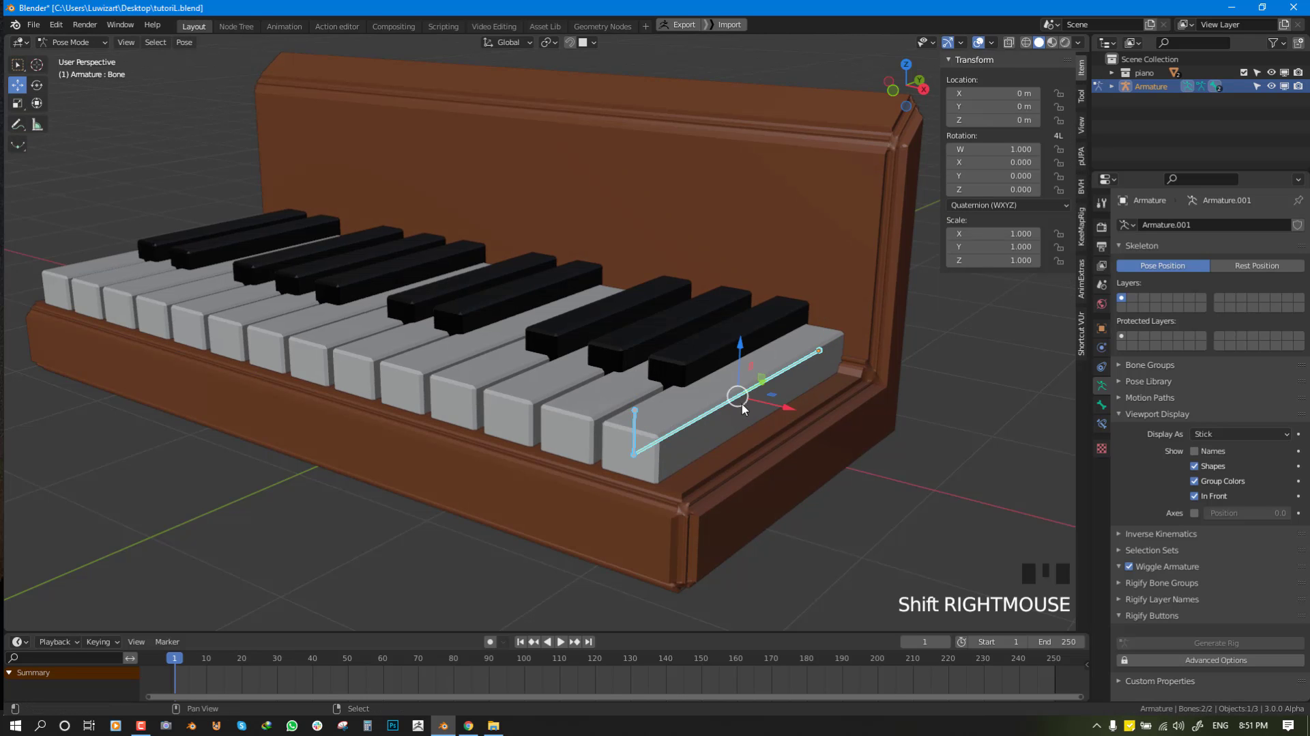
key(shift+i)
click(743, 396)
middle_drag(743, 403, 746, 418)
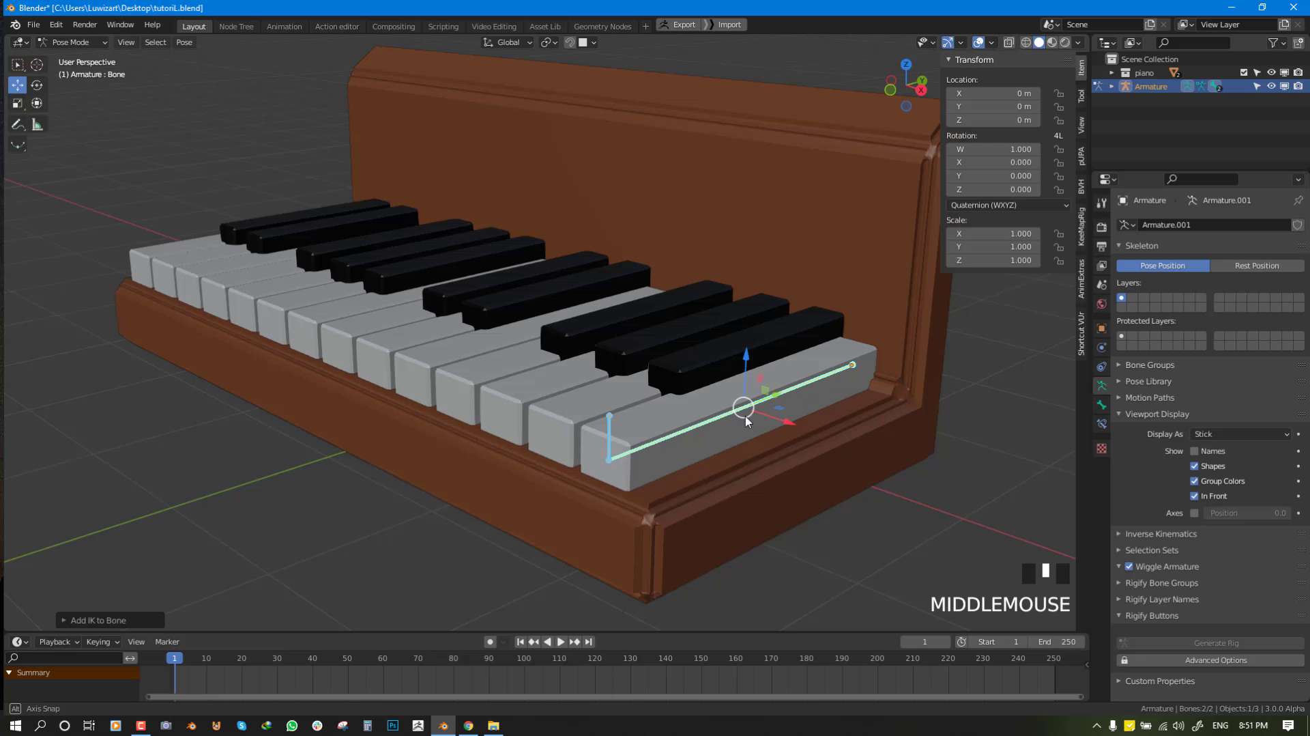
click(1101, 424)
click(1283, 336)
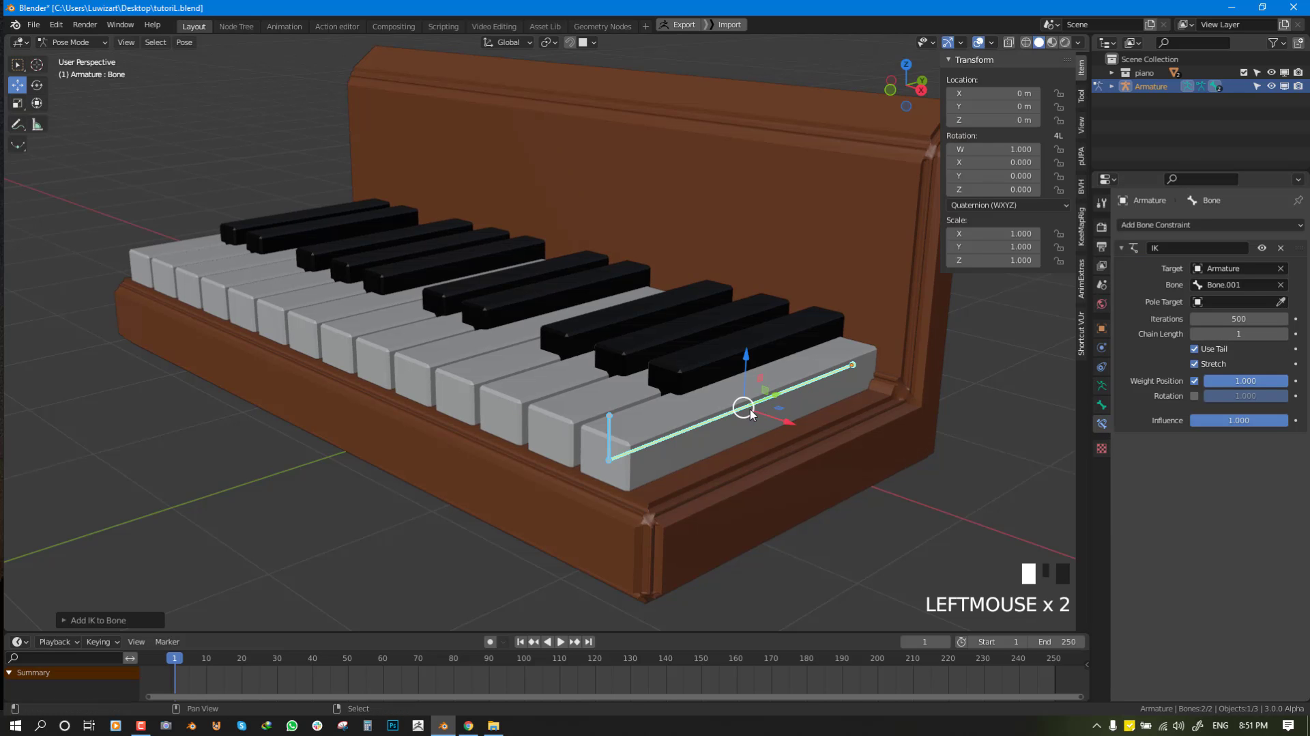
Add a separate 1 m bone to the armature in Edit Mode as a root bone.
key(alt+a)
scroll(726, 413, down, 3)
key(KP_3)
key(Tab)
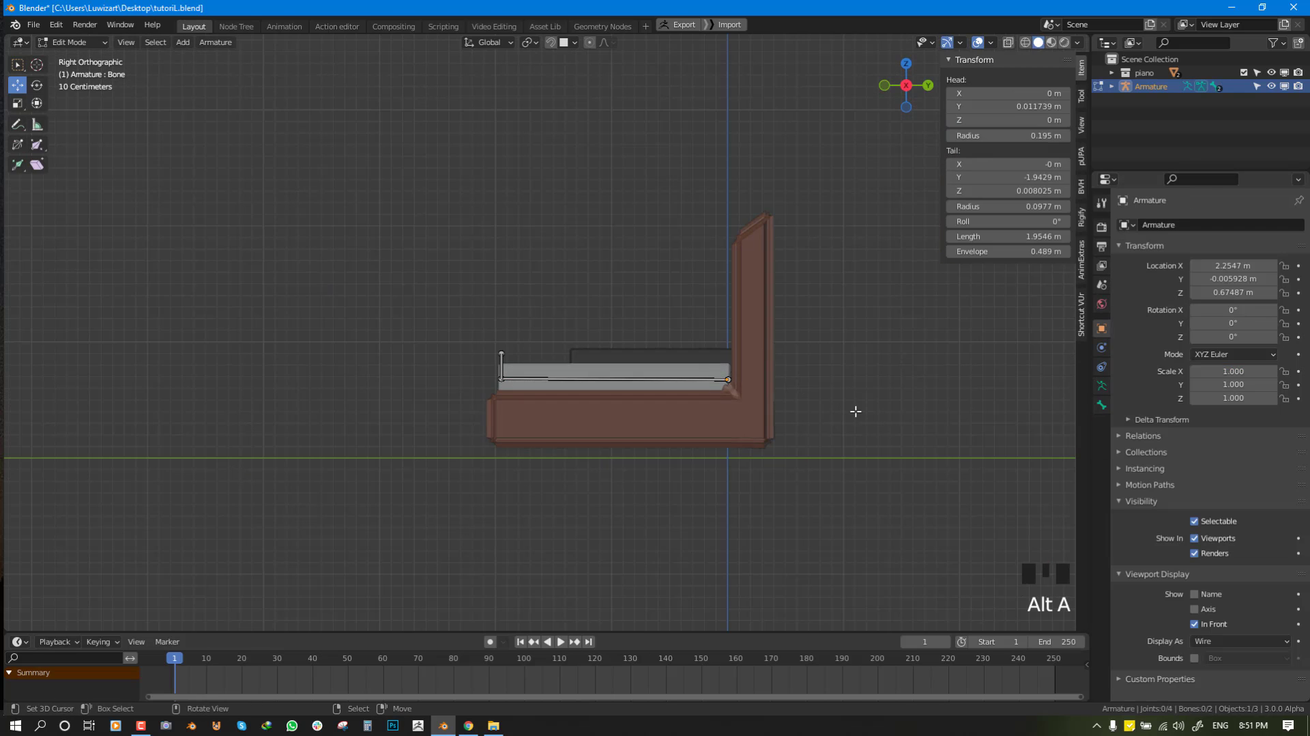
key(shift+a)
Parent the key bone and the short vertical bone to the new root bone, and hide the root bone.
middle_drag(542, 370, 550, 379)
right_click(550, 379)
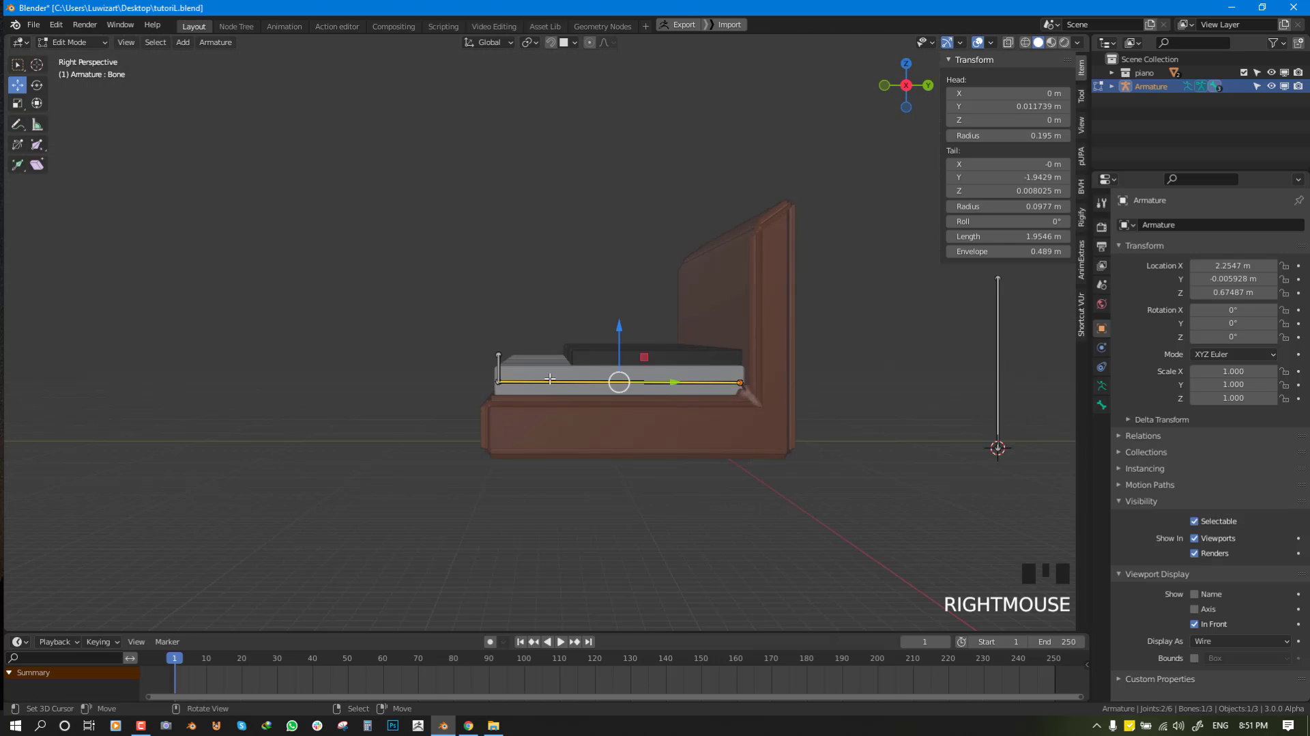
shift+right_click(990, 358)
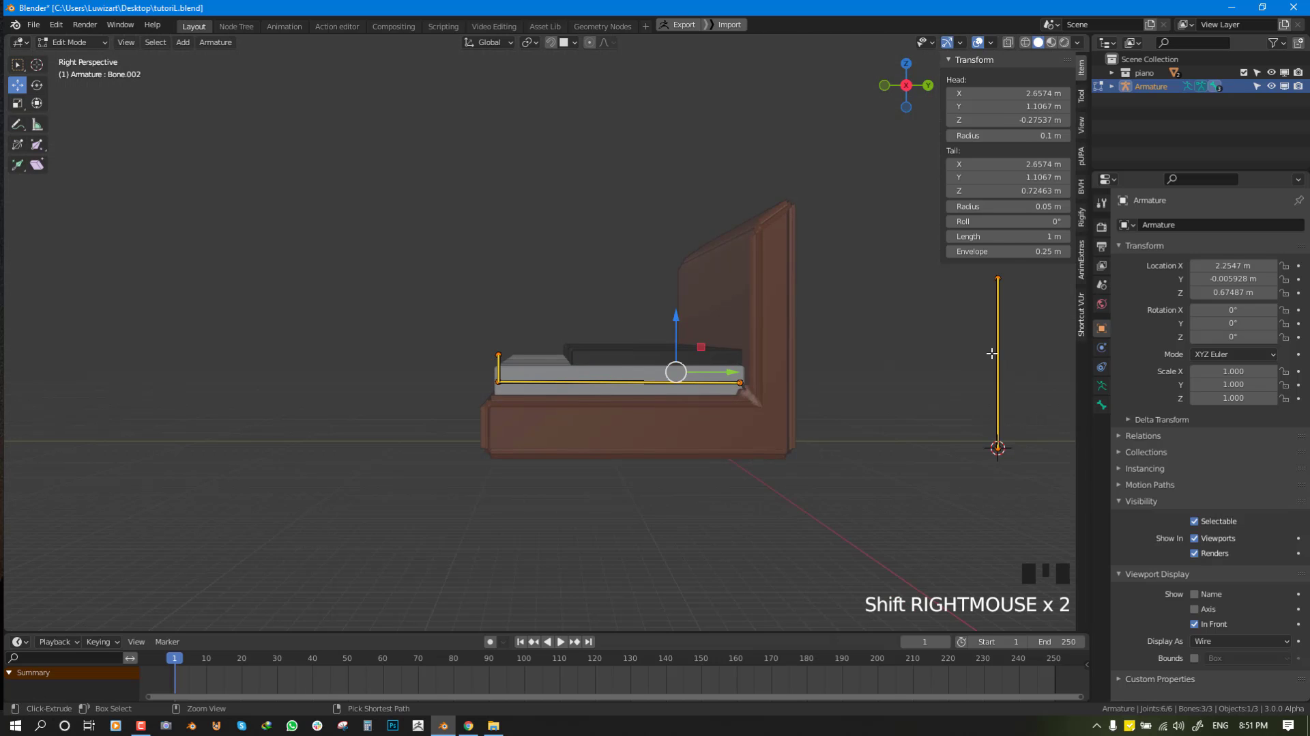
key(ctrl+p)
click(954, 367)
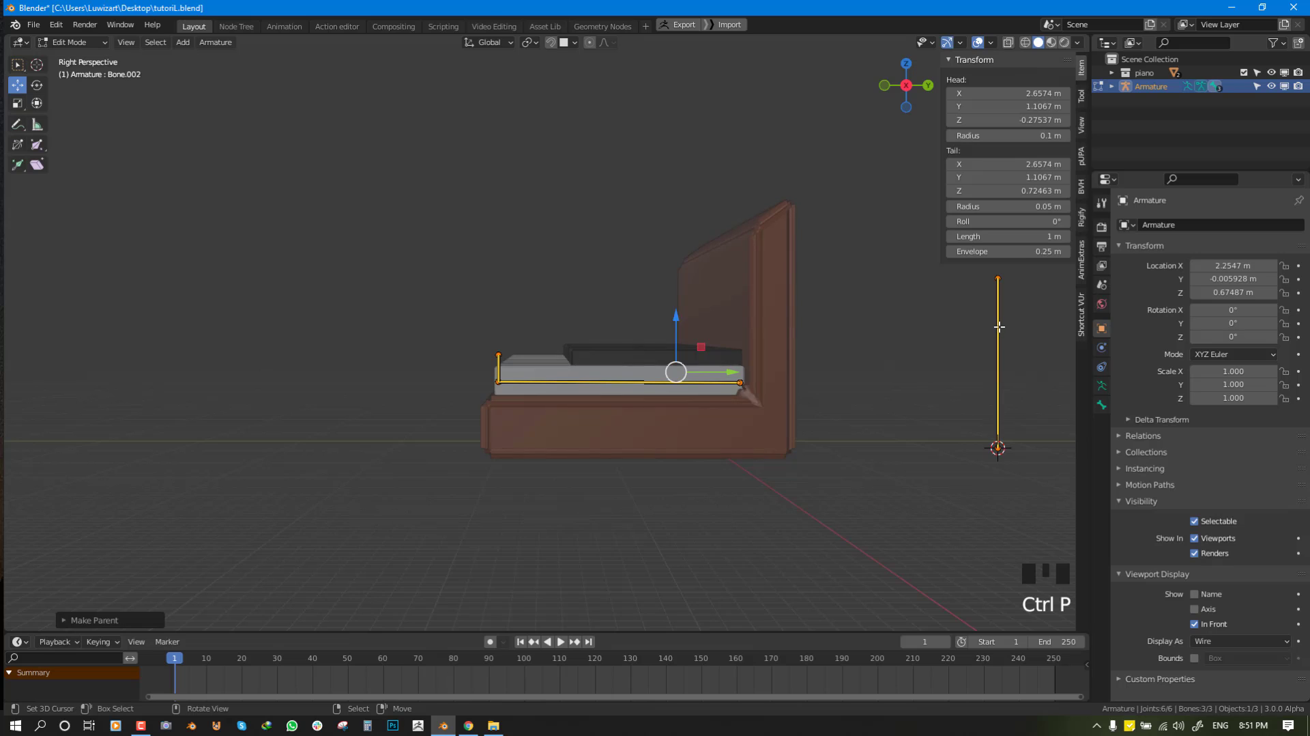
right_click(999, 327)
key(h)
Add a Limit Location constraint to the short vertical bone with all minimum and maximum axes and Affect Transform enabled.
middle_drag(731, 480, 458, 451)
key(Tab)
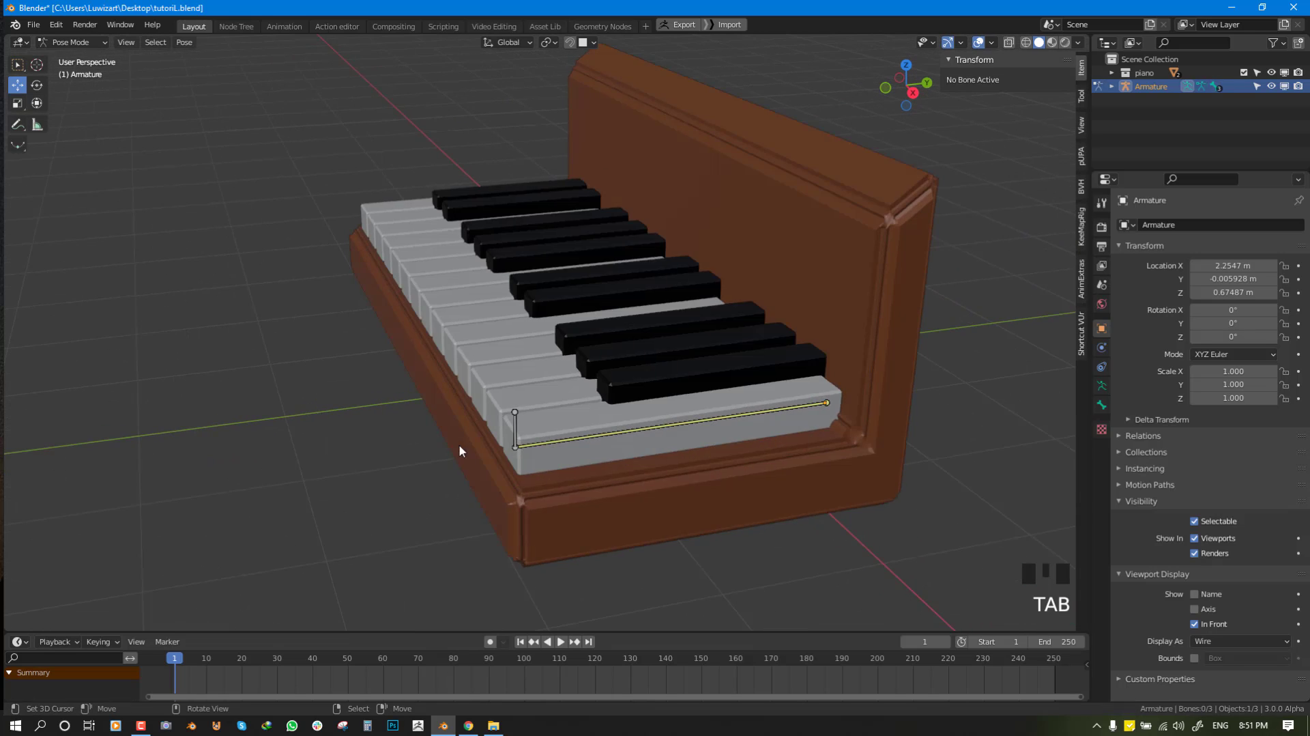
right_click(517, 425)
click(1193, 230)
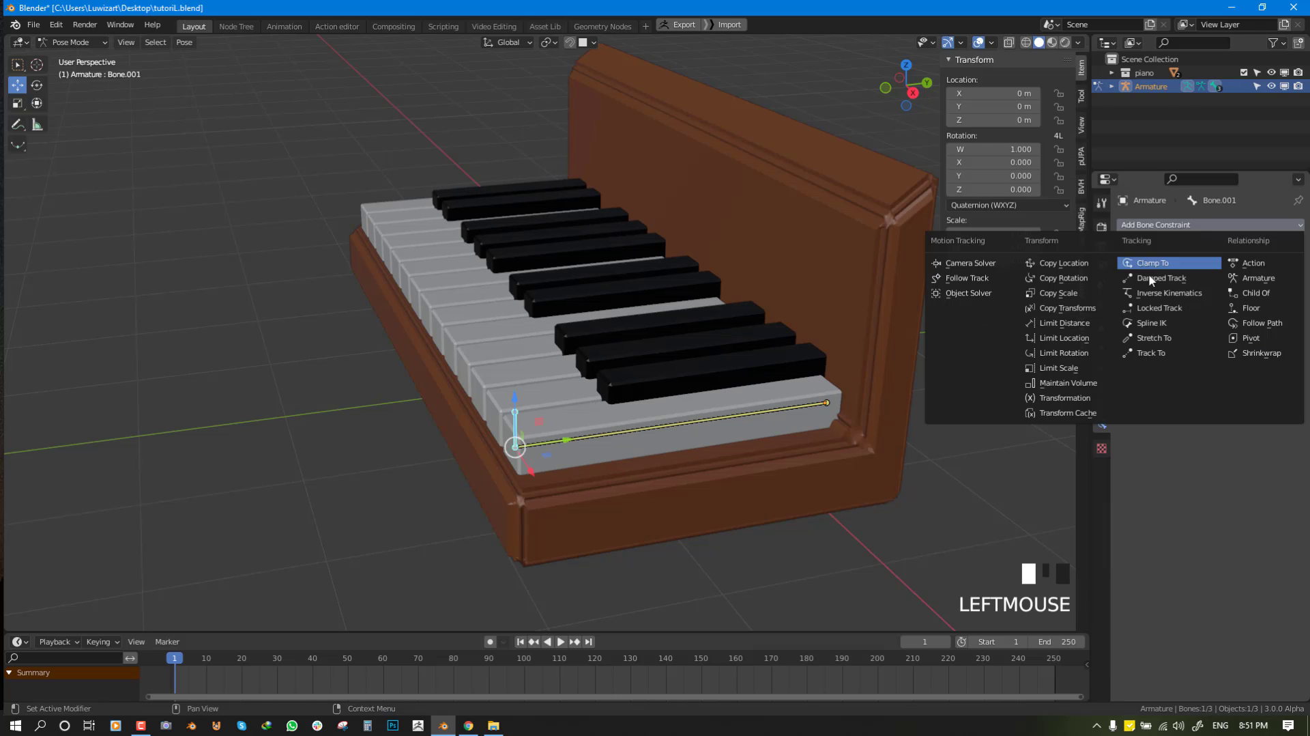
click(1082, 340)
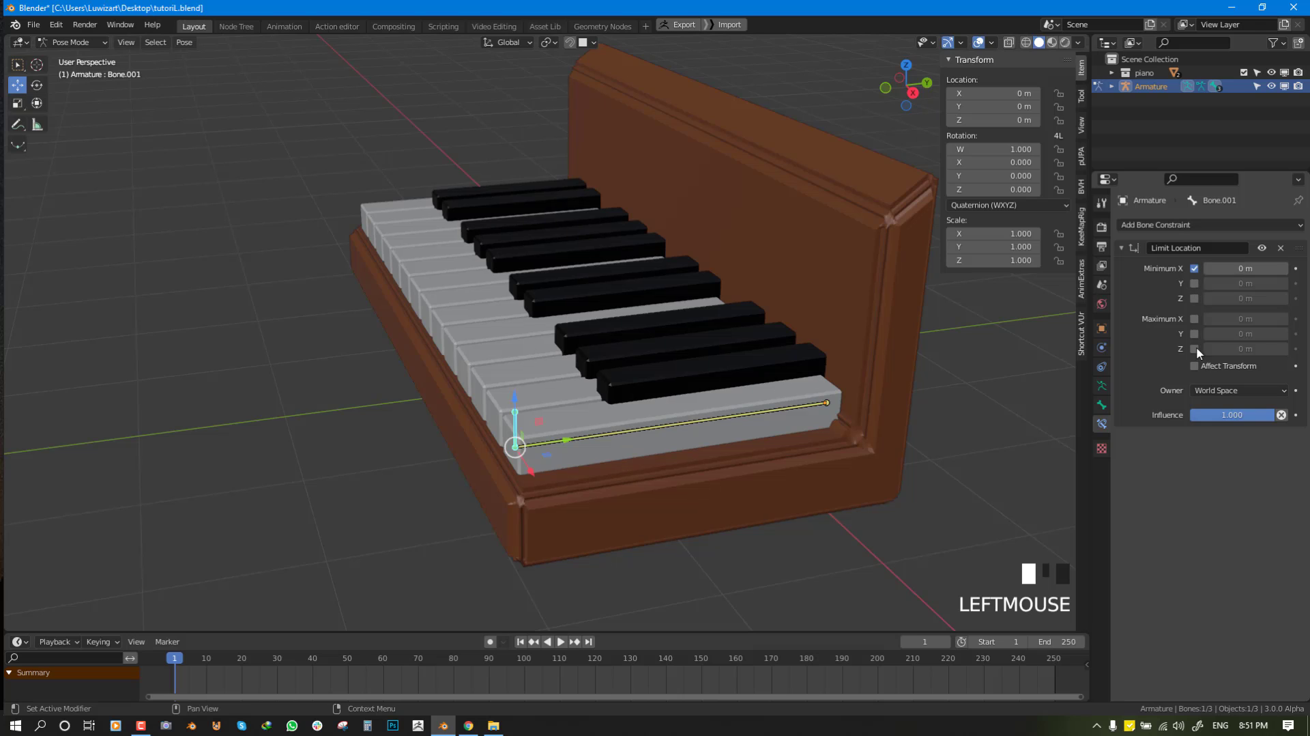
drag(1196, 349, 1195, 366)
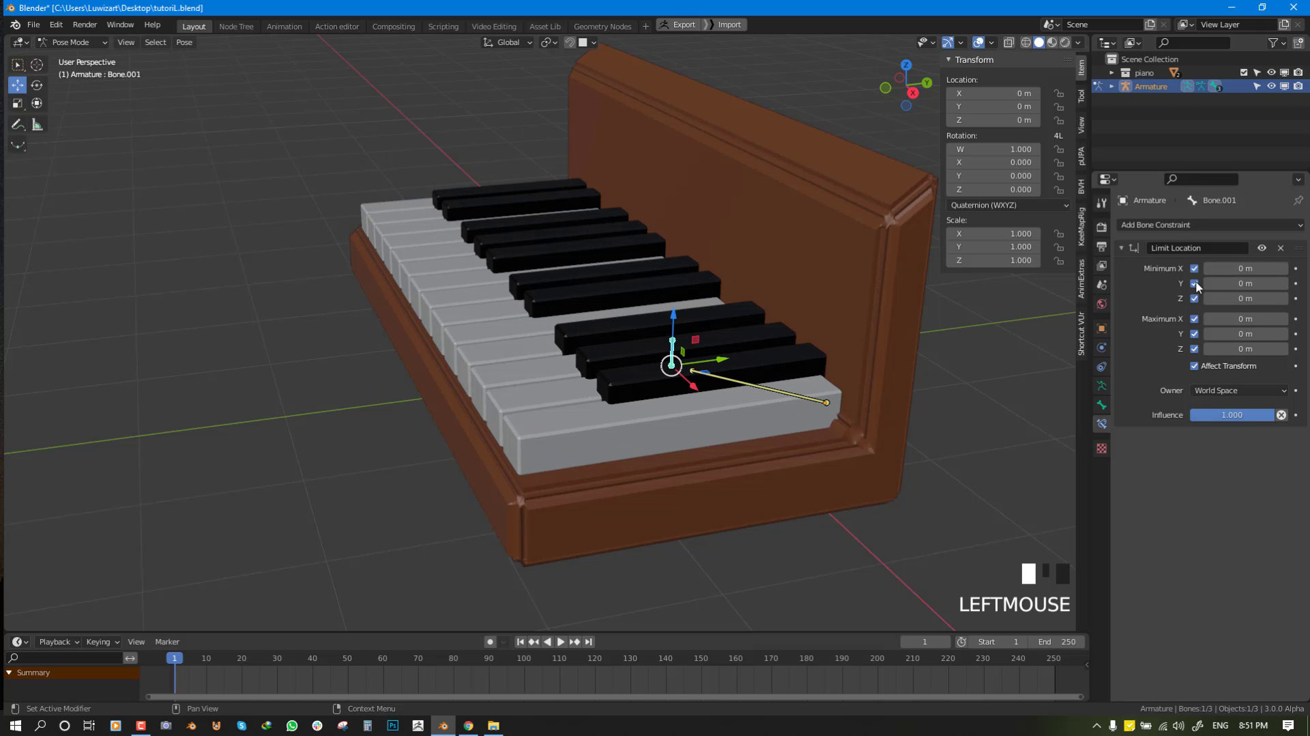
Set the Limit Location constraint's minimum Y to -0.24 m and its owner space to Local Space.
click(1195, 283)
click(1194, 284)
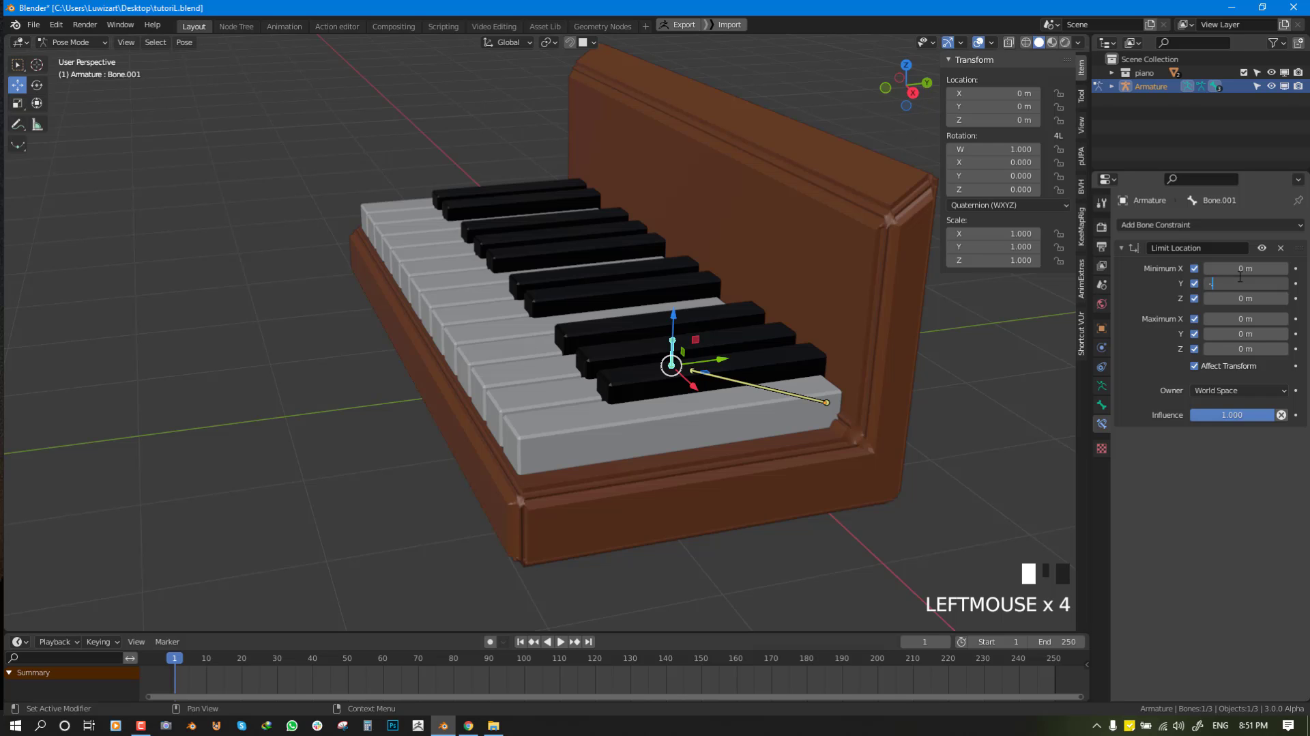
click(1241, 277)
text(-0.24)
key(Return)
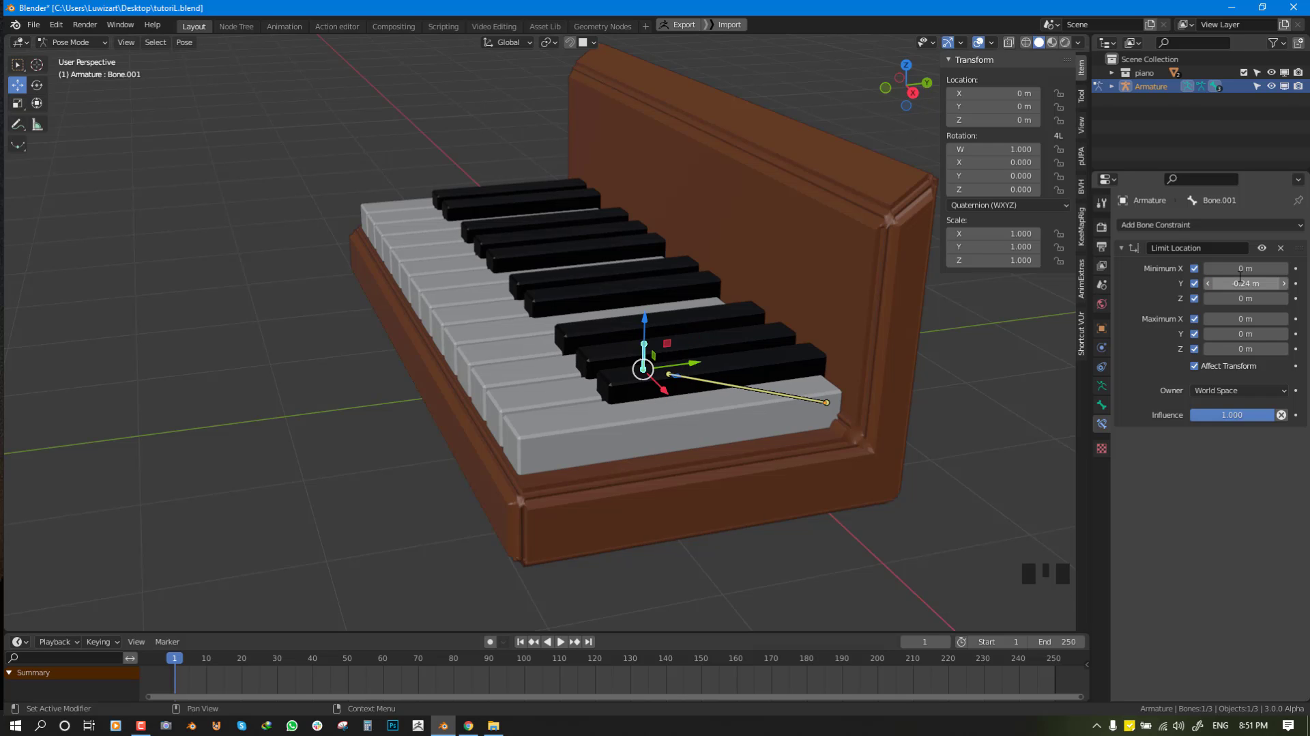
click(1247, 387)
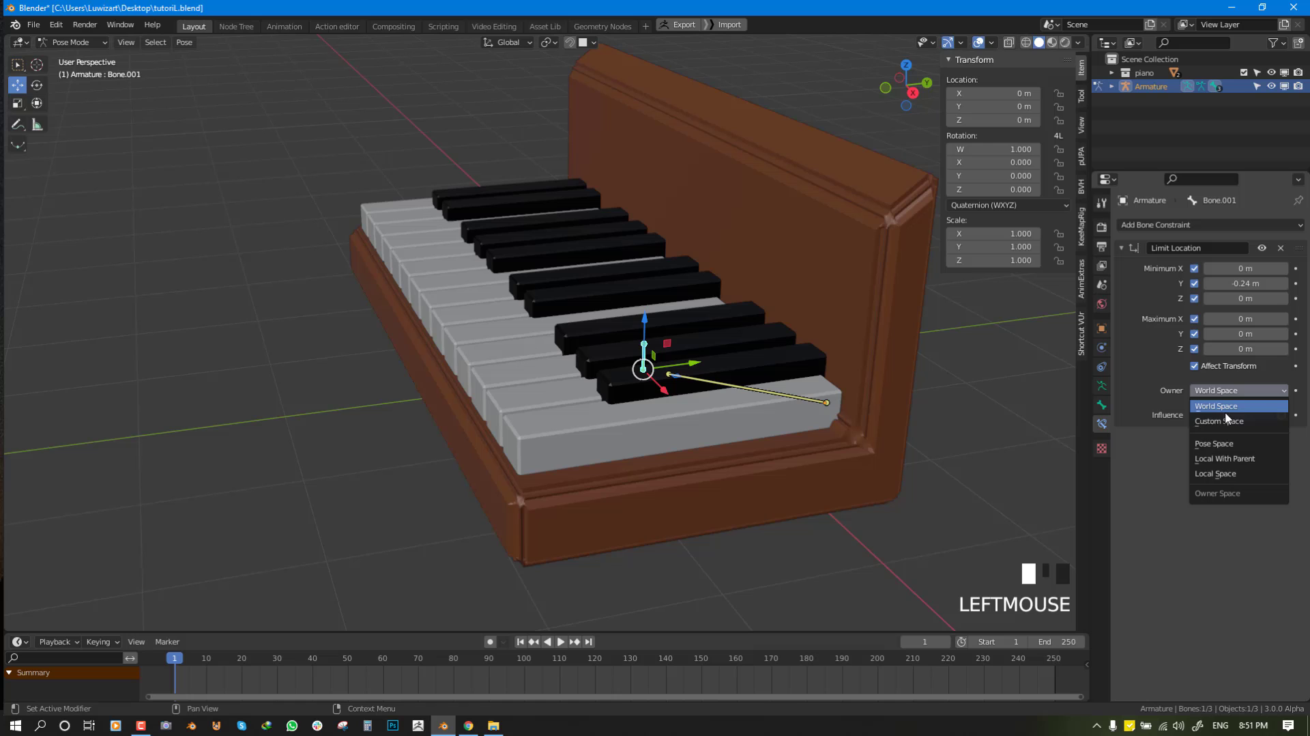
click(1228, 473)
key(alt+a)
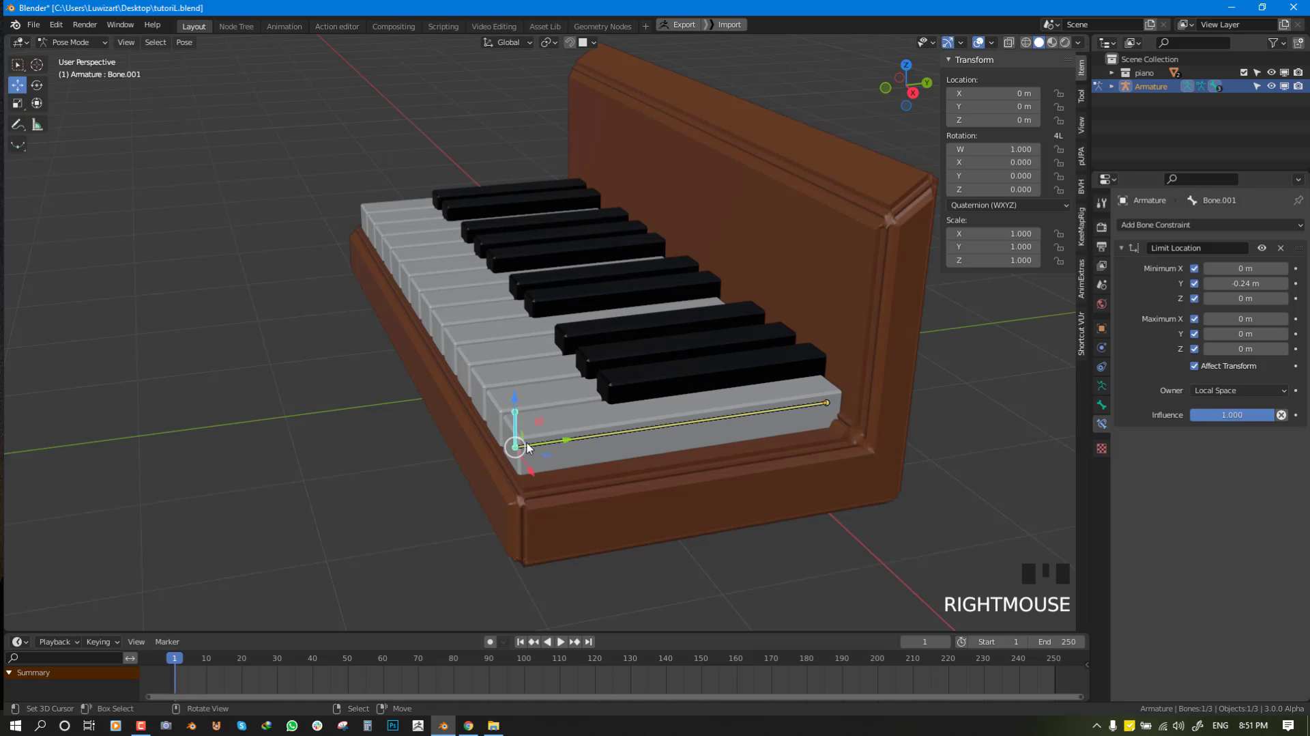
Try to duplicate the key bone and short vertical bone in Edit Mode from the top view, repeating the copies across the neighbouring white keys.
middle_drag(527, 447, 617, 421)
scroll(621, 419, up, 2)
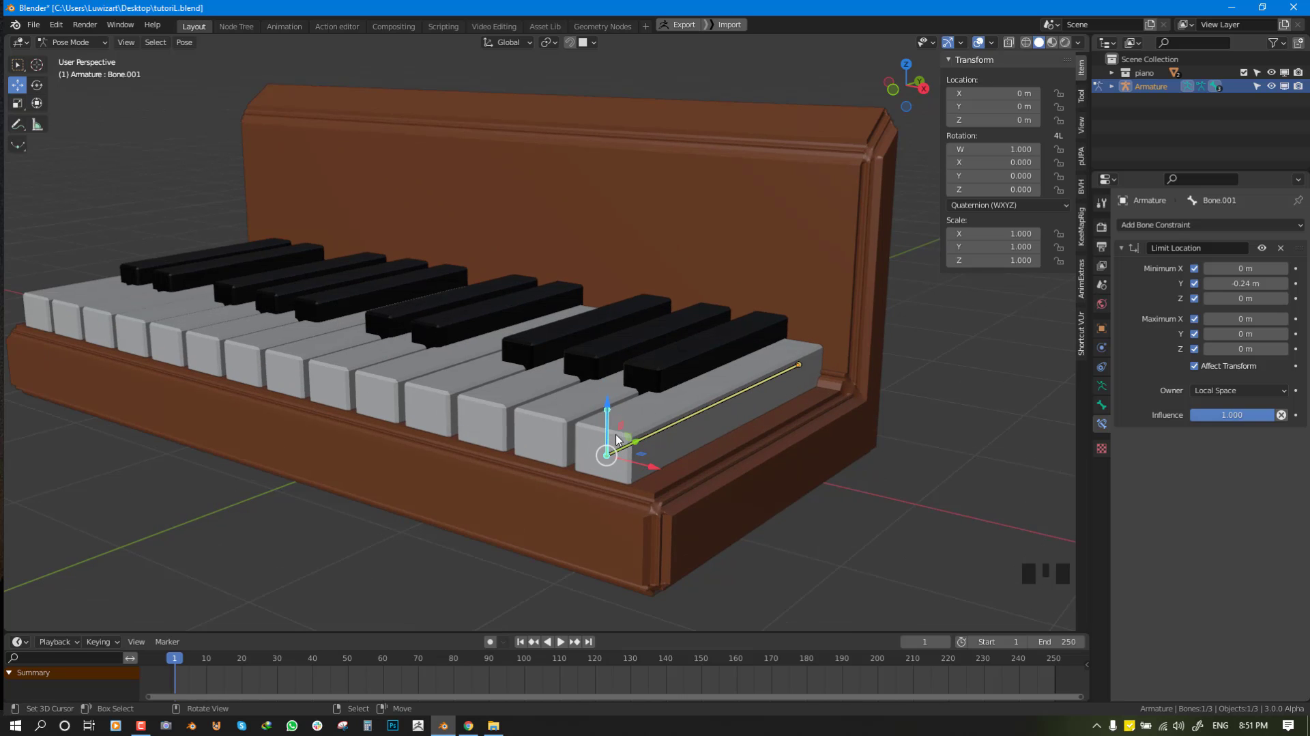
shift+middle_drag(666, 422, 694, 394)
key(alt+a)
click(747, 410)
scroll(734, 423, down, 2)
key(Tab)
key(KP_7)
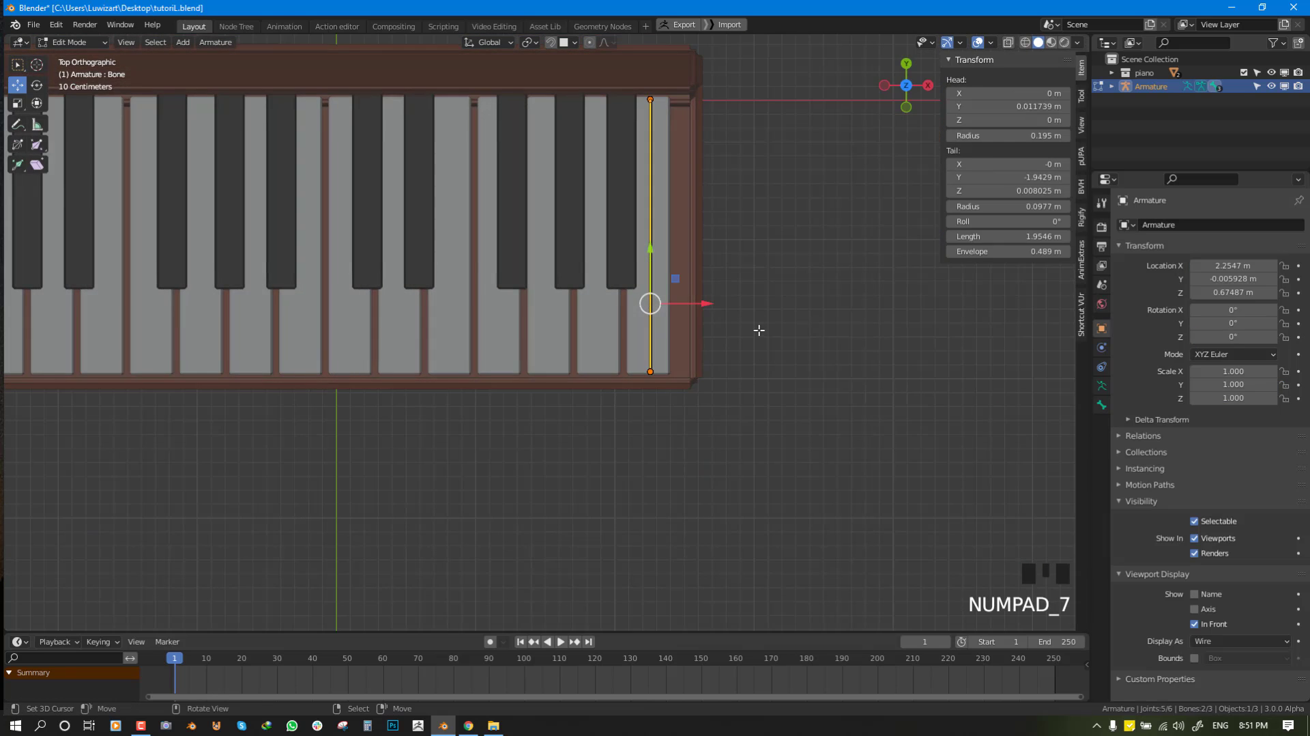
key(shift+d)
drag(646, 309, 560, 305)
key(a)
key(shift+d)
key(a)
shift+middle_drag(608, 308, 669, 315)
key(shift+d)
drag(669, 315, 481, 308)
shift+middle_drag(481, 308, 628, 348)
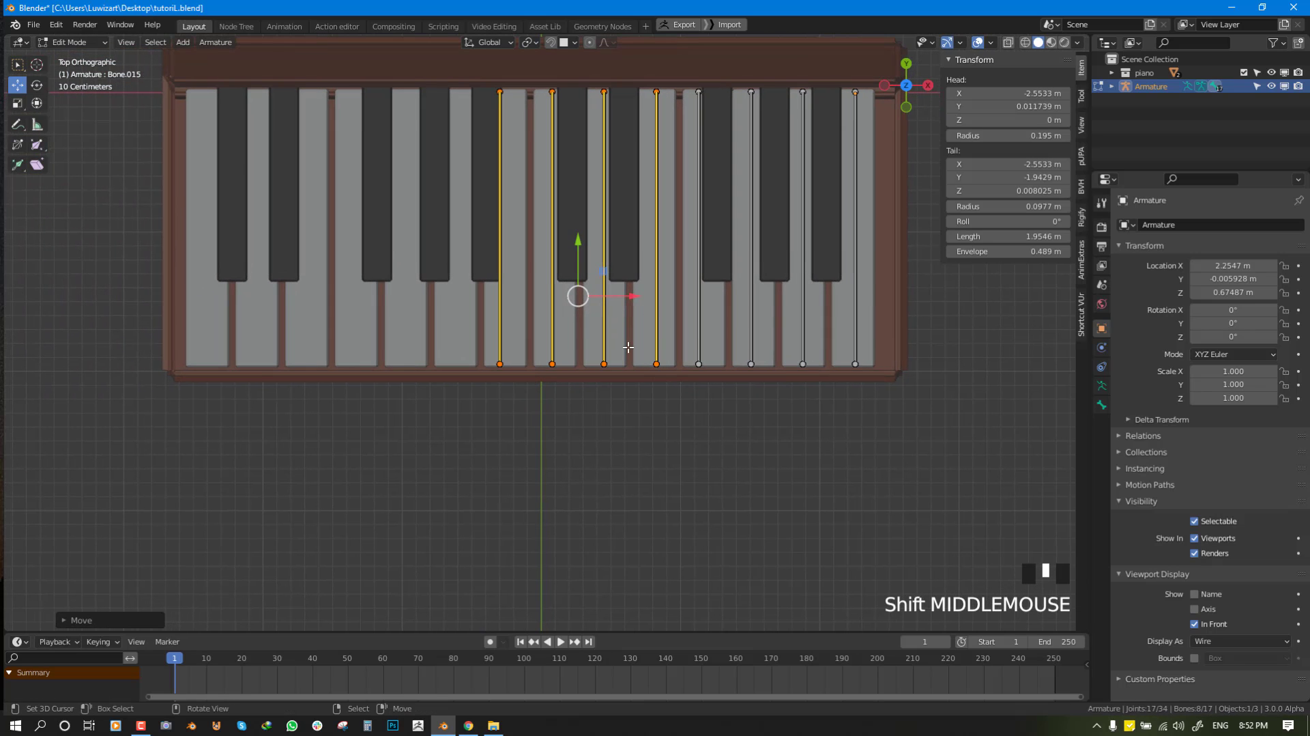
Undo all the bone duplications and return the armature to Pose Mode.
key(ctrl+z)
key(ctrl+z)
key(ctrl+z)
key(ctrl+z)
key(ctrl+z)
key(ctrl+z)
key(ctrl+z)
key(ctrl+z)
key(ctrl+z)
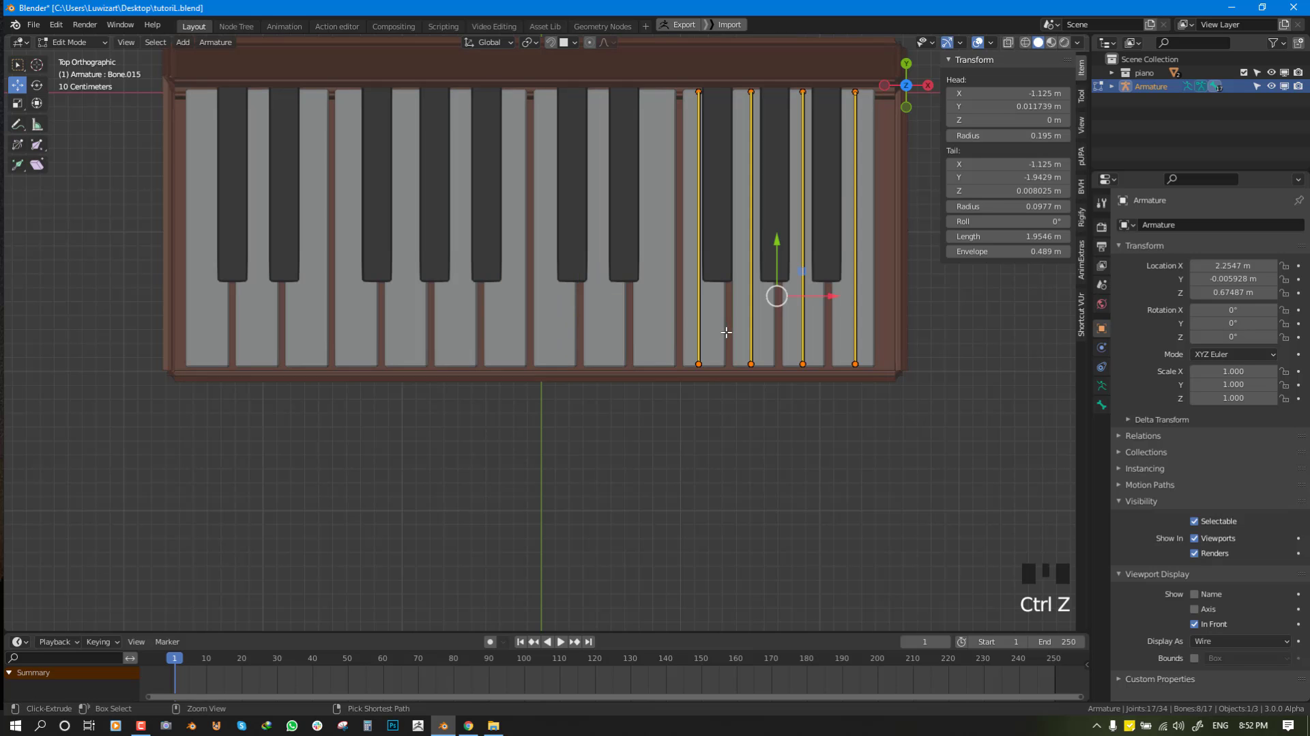
key(ctrl+z)
key(ctrl+z)
key(ctrl+z)
key(ctrl+z)
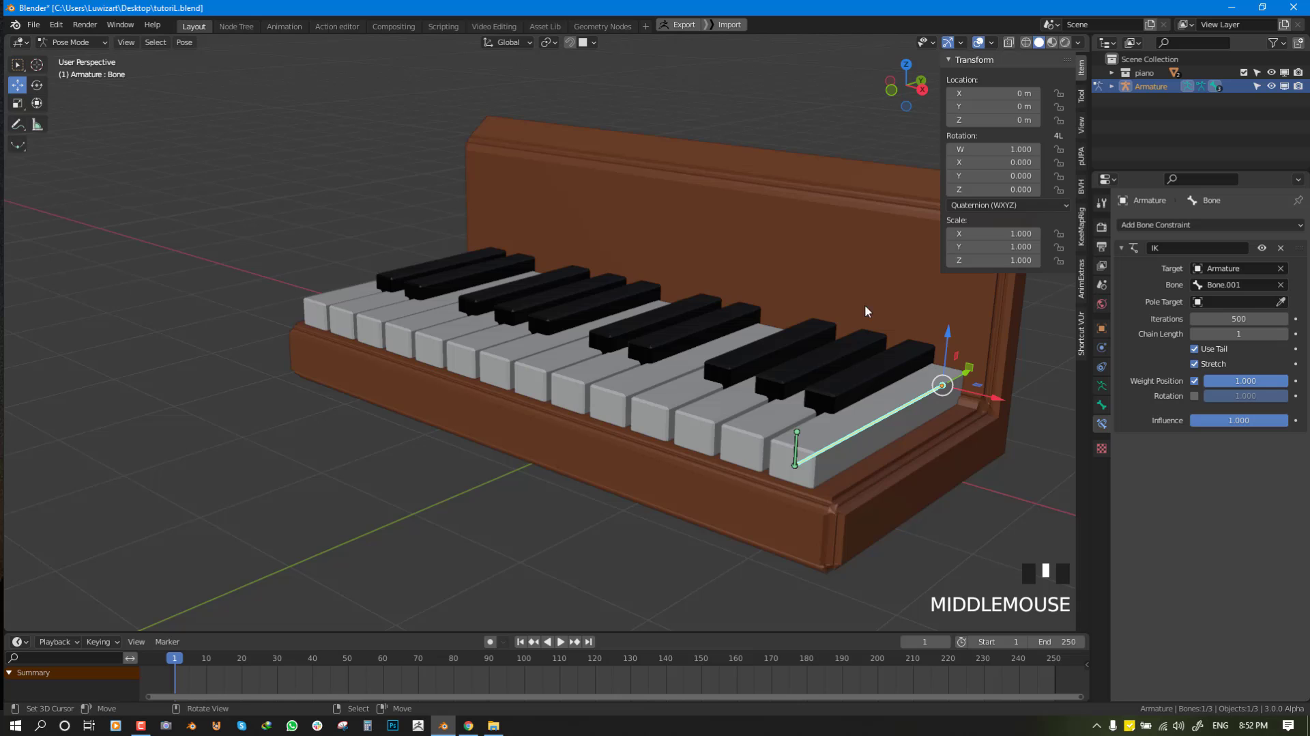
Add a Copy Location constraint to the short vertical bone, placed above Limit Location in the stack, and save the file.
shift+middle_drag(865, 311, 729, 407)
right_click(718, 407)
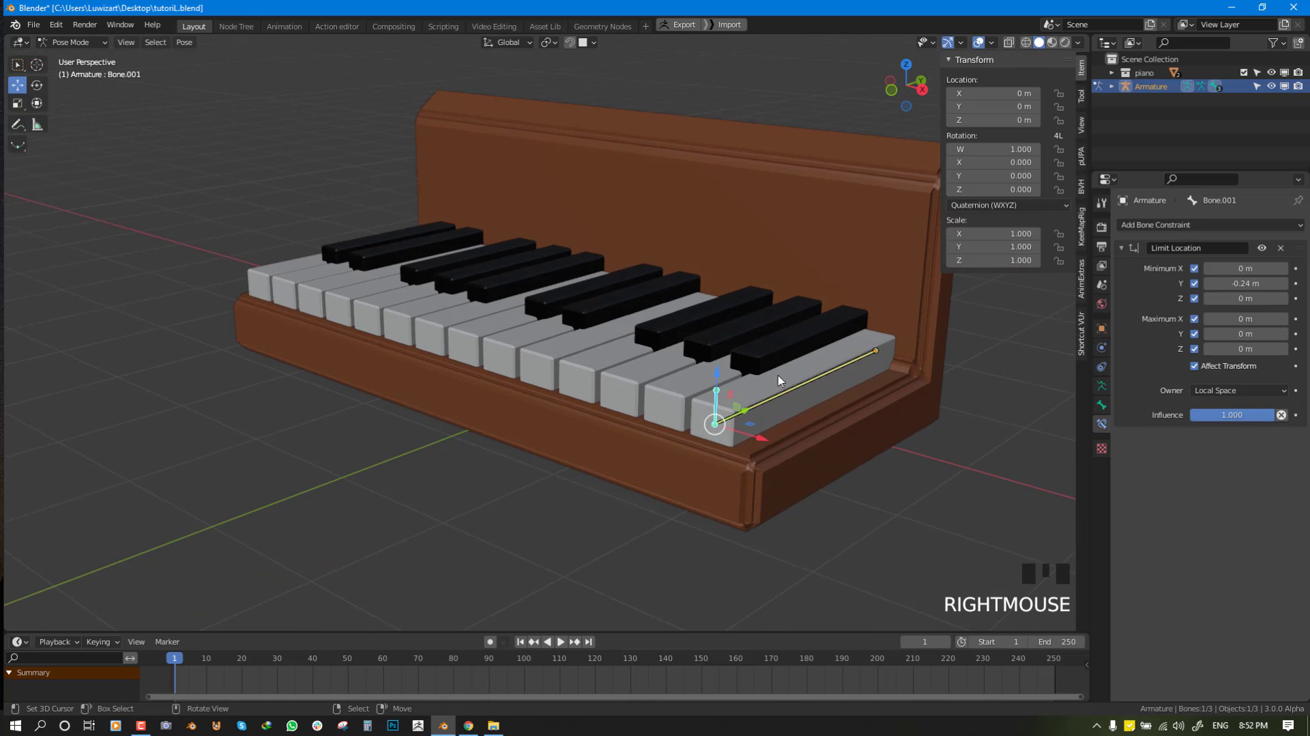
middle_drag(776, 380, 760, 430)
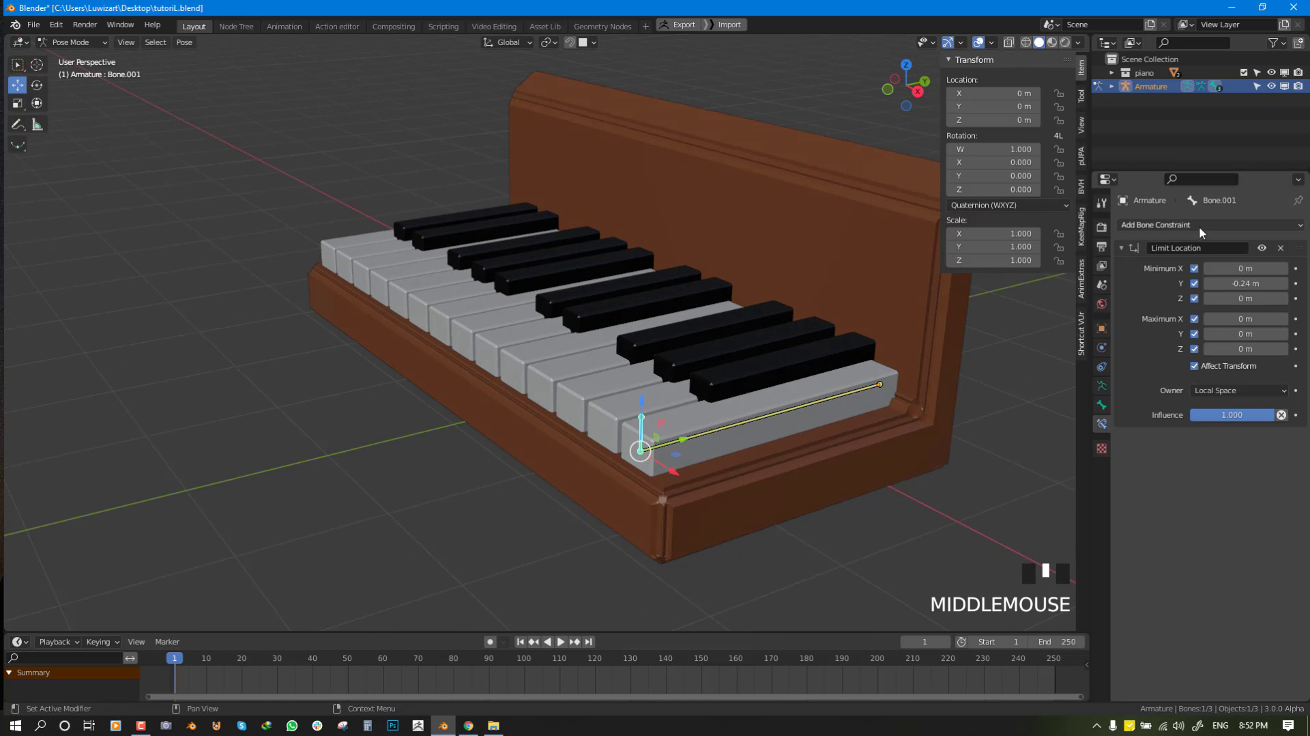
click(1198, 225)
click(1041, 263)
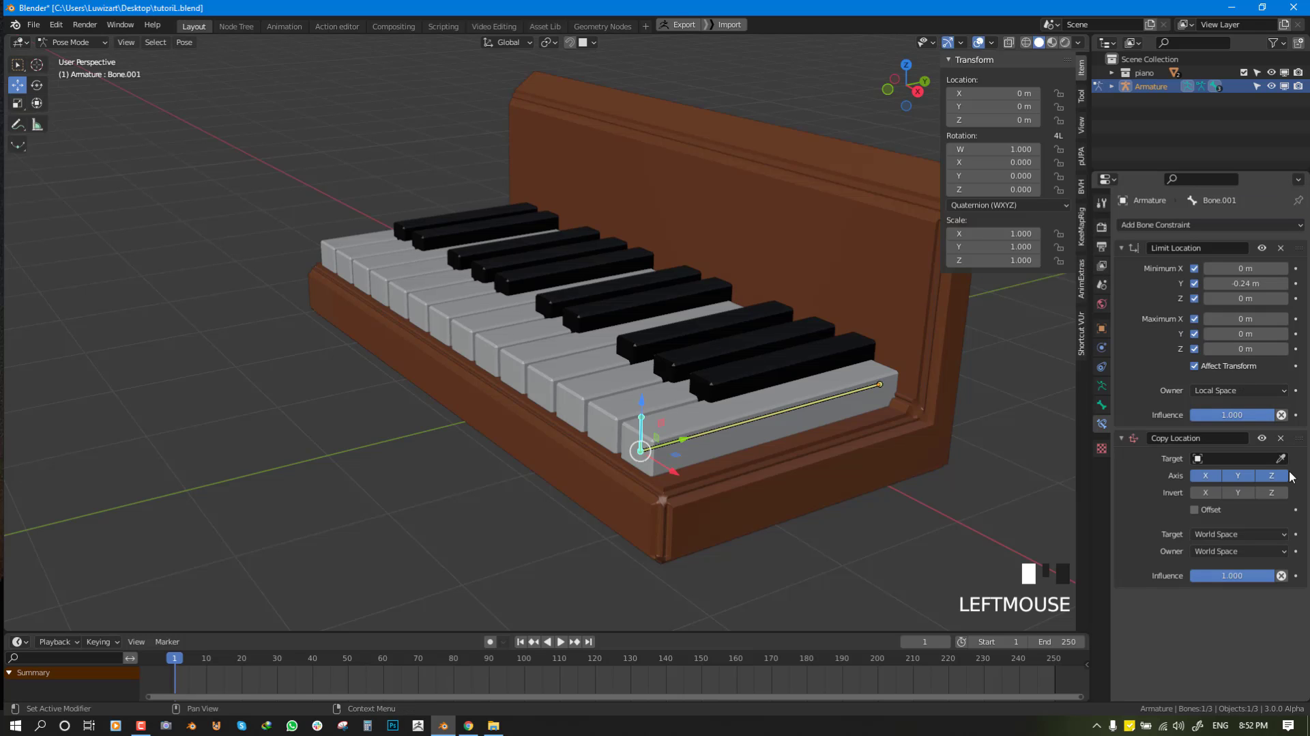
drag(1299, 442, 1288, 223)
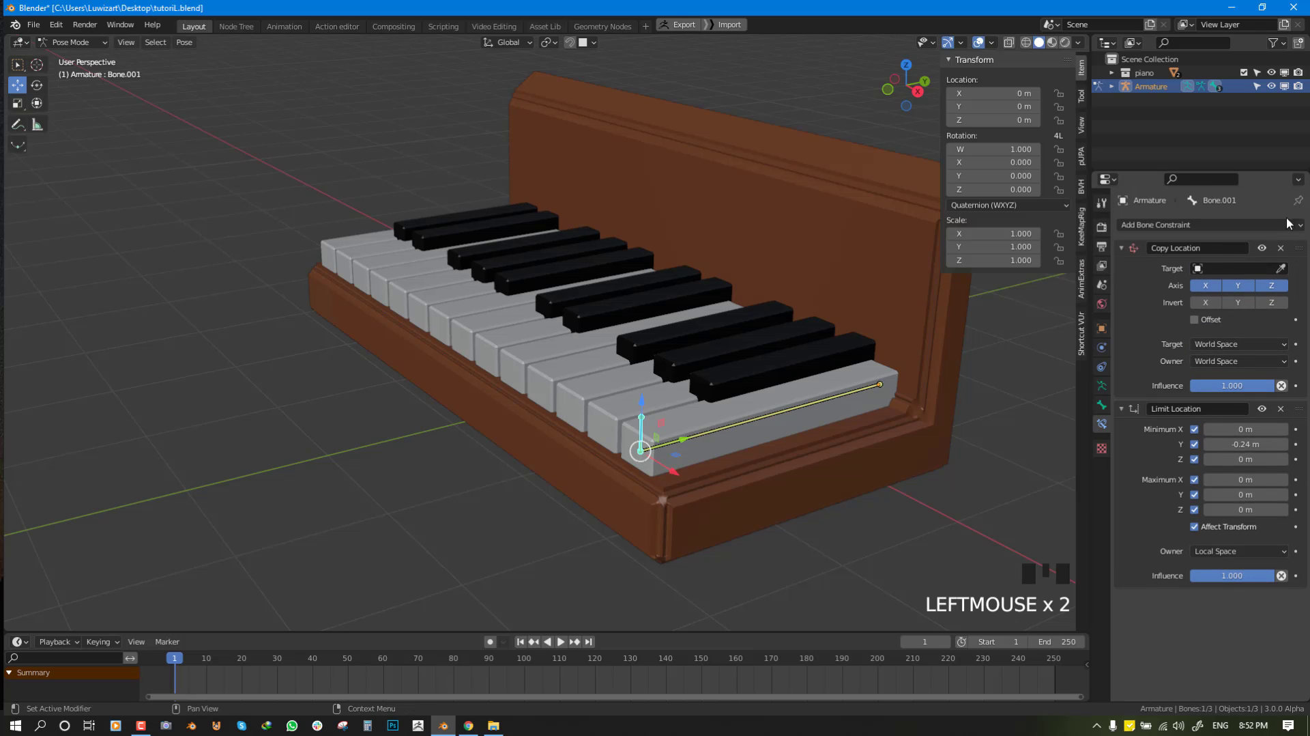
click(1240, 266)
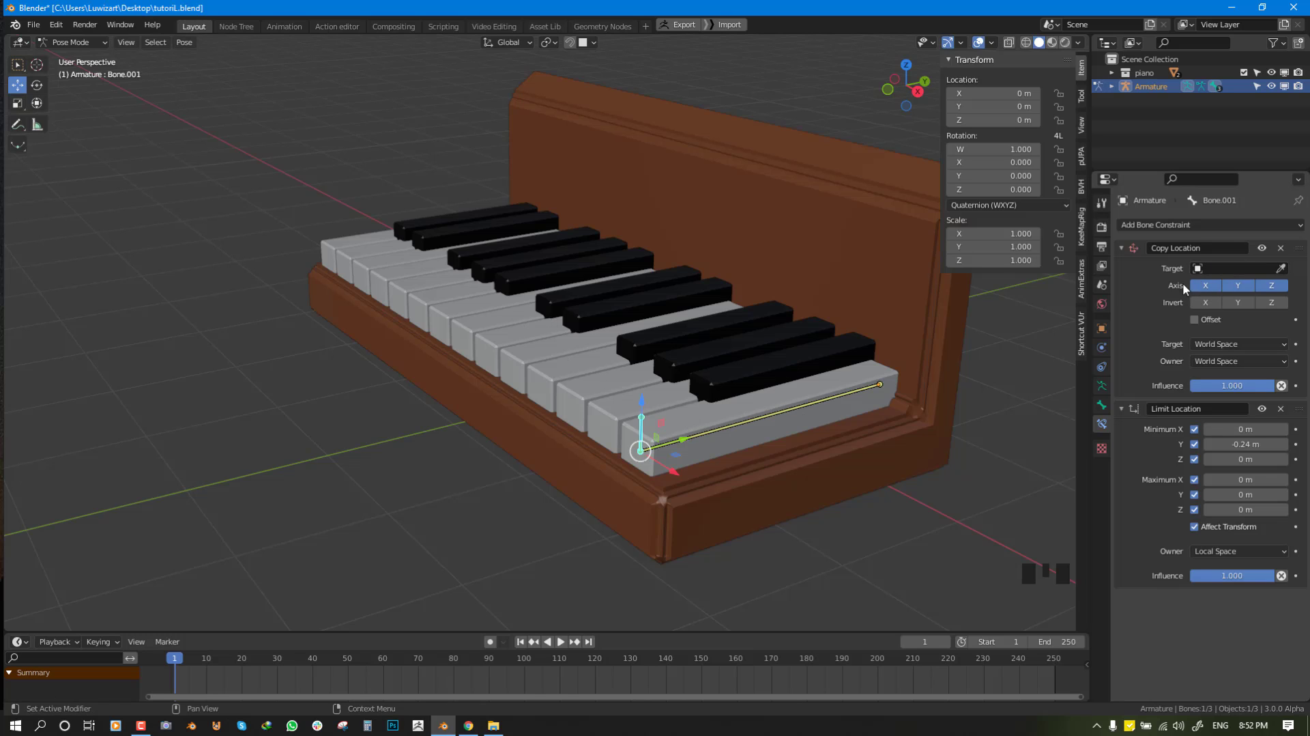
middle_drag(593, 438, 666, 420)
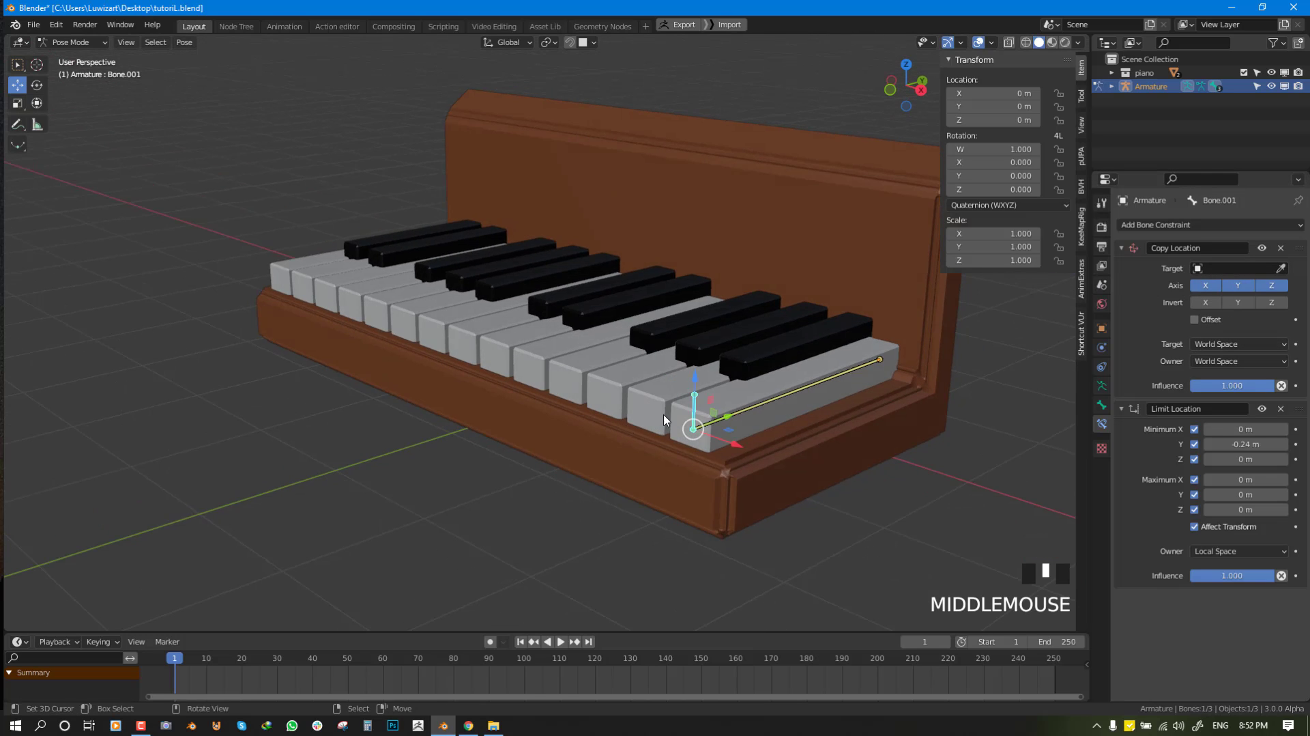
key(ctrl+s)
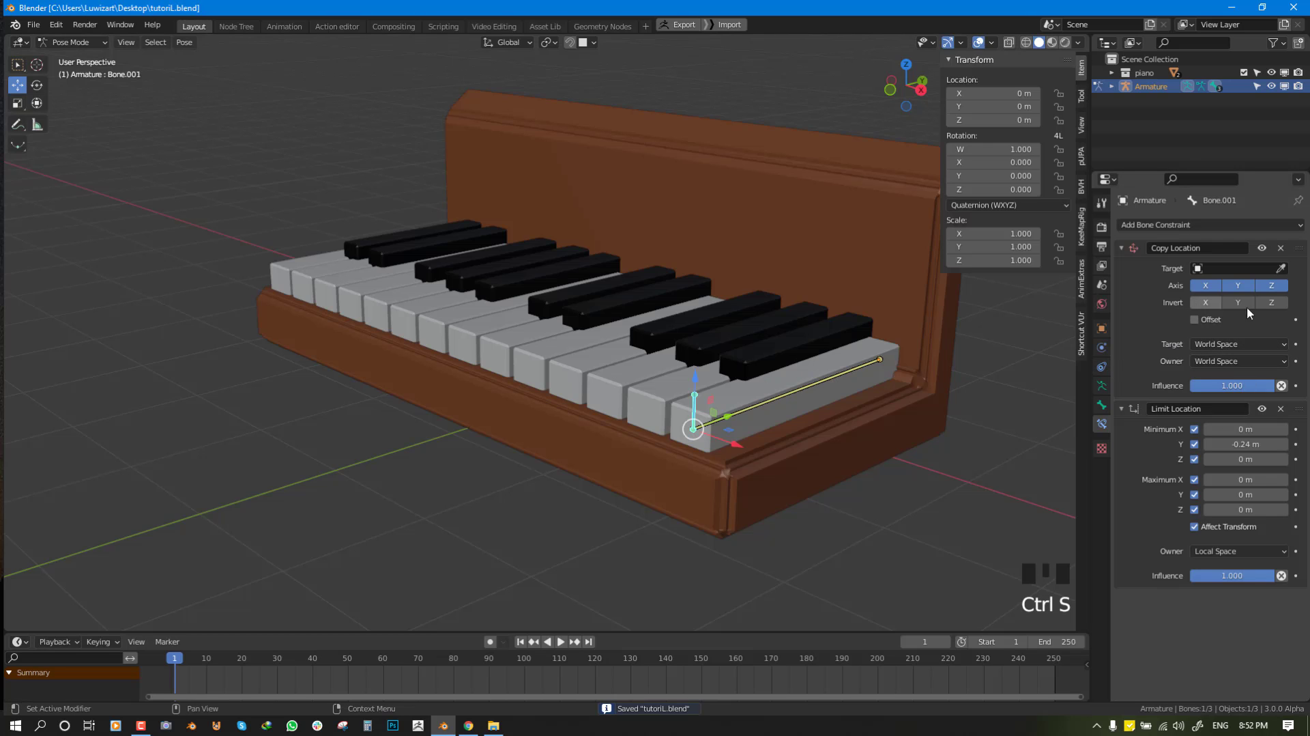
Put the armature into Edit Mode and view the key bones from the top.
middle_drag(619, 412, 837, 407)
key(KP_7)
key(Tab)
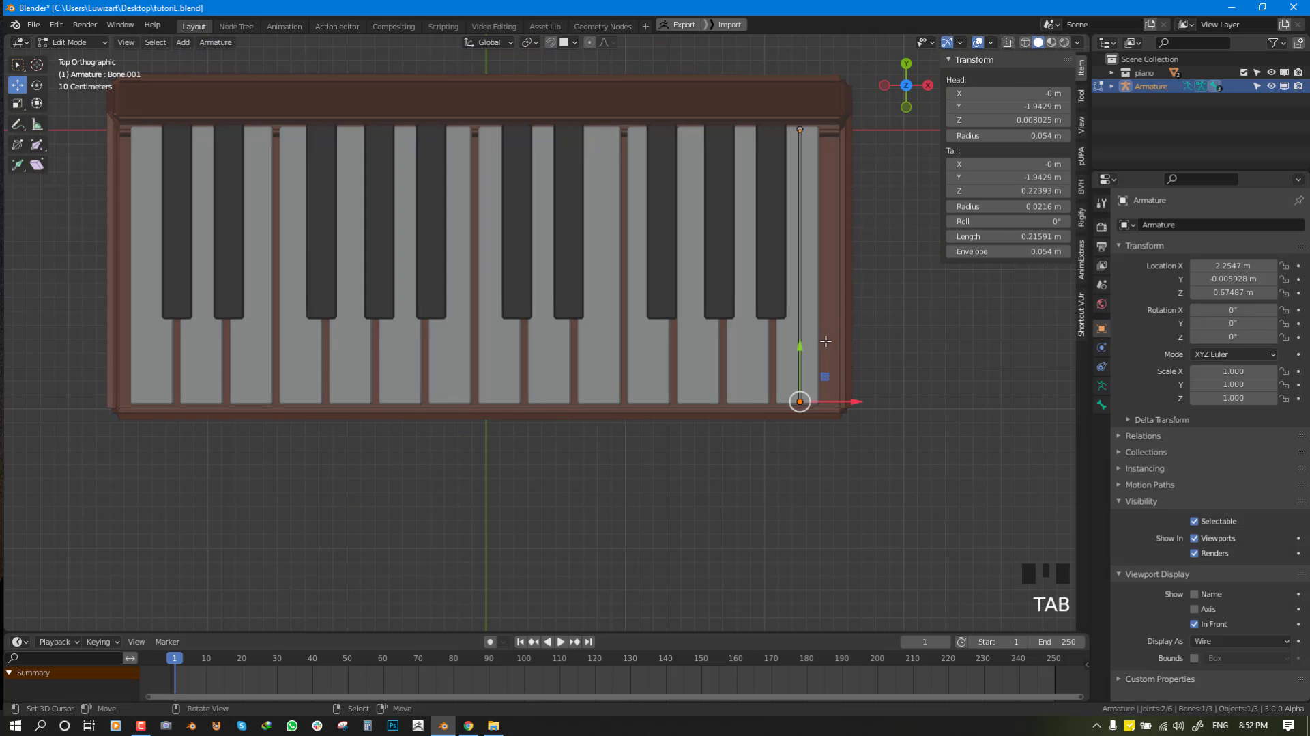
Duplicate the rightmost white key's bones along X to fit the next three white keys.
key(a)
key(shift+d)
click(792, 342)
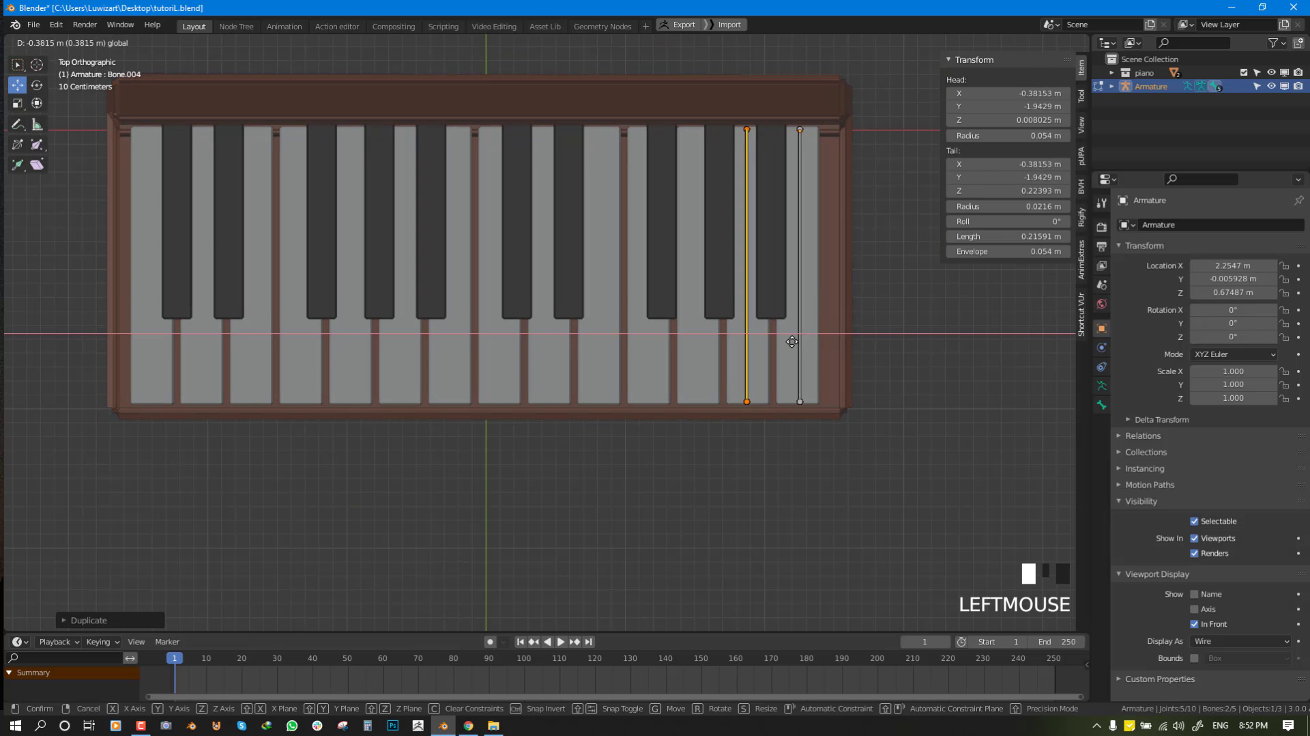
key(shift+d)
click(740, 334)
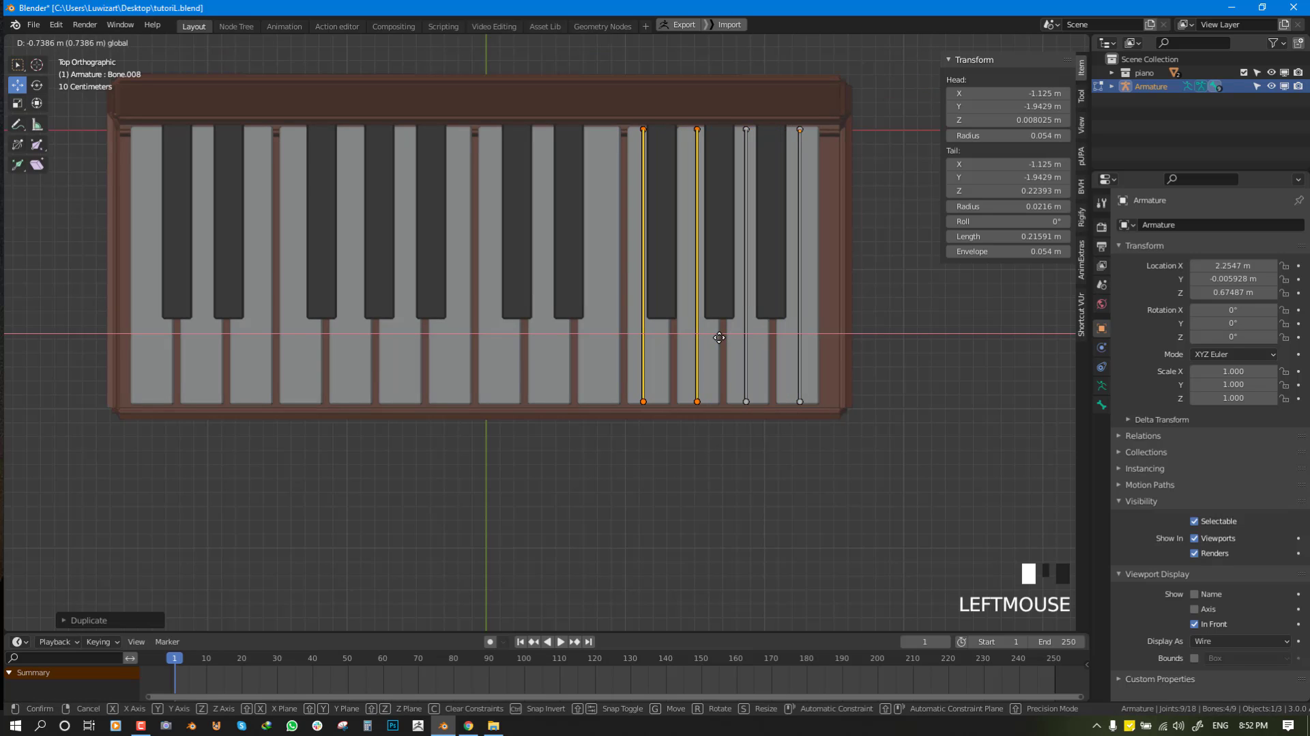
Duplicate the set of four white-key bone pairs twice along X to cover the next eight white keys.
key(shift+d)
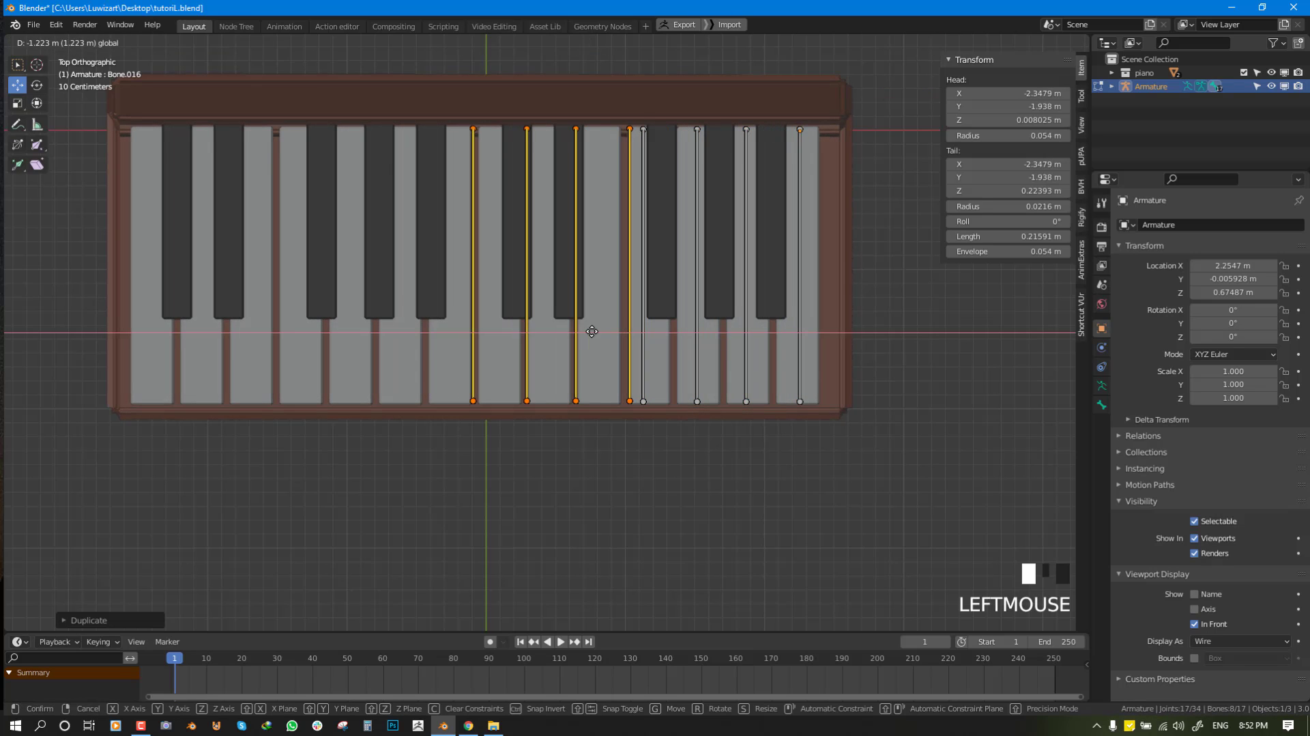
click(566, 335)
shift+middle_drag(586, 345, 636, 353)
key(shift+d)
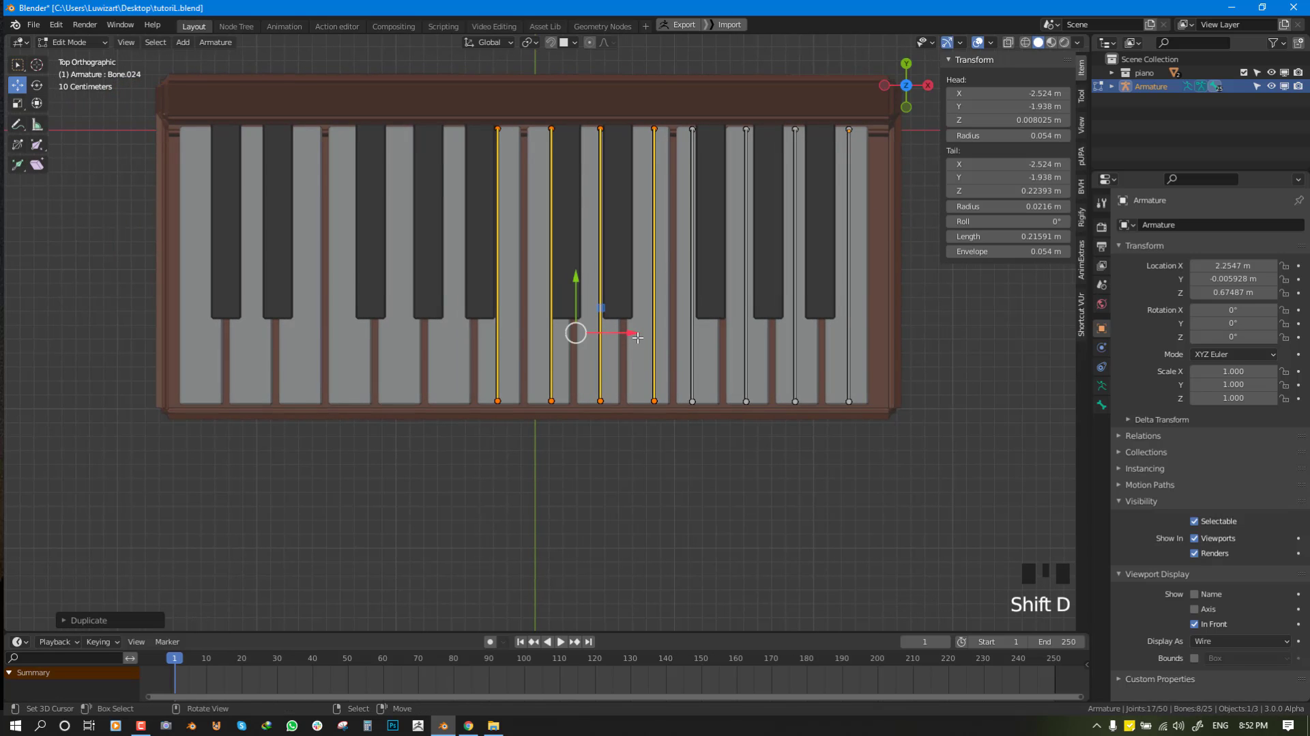
drag(625, 333, 425, 330)
key(alt+a)
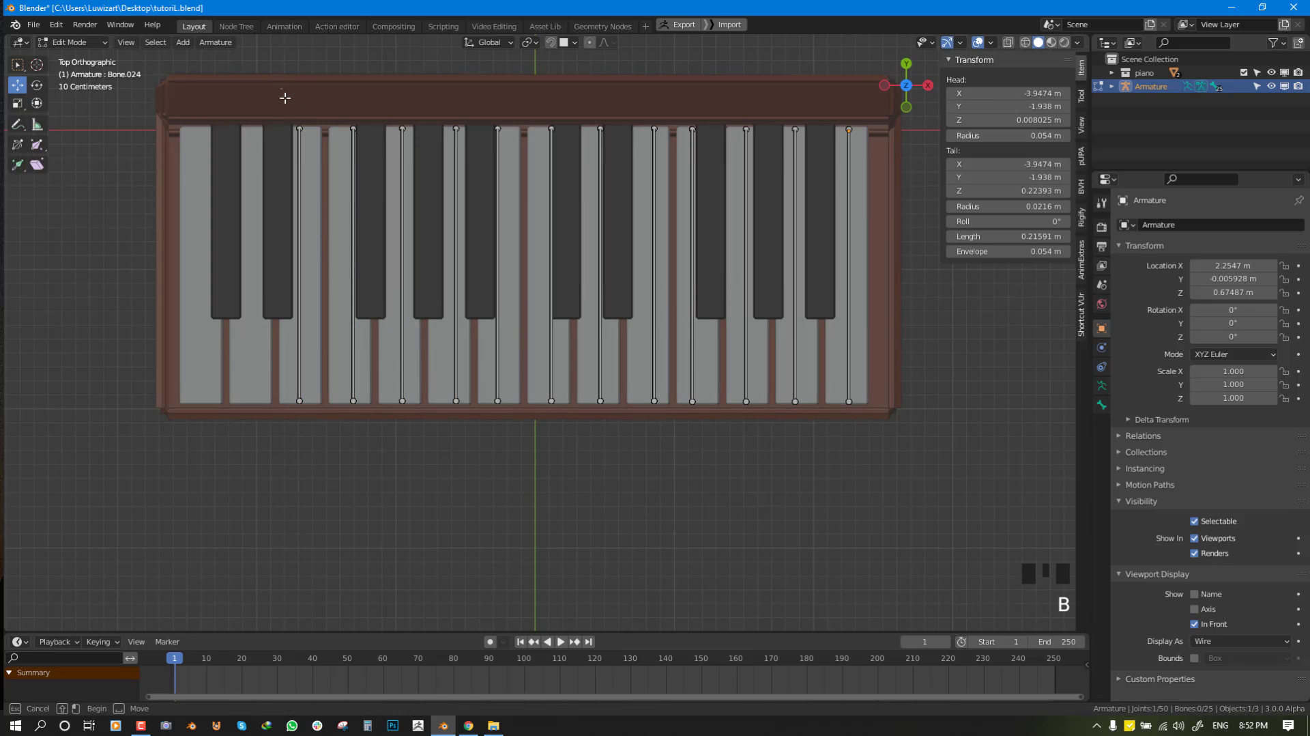
Duplicate the two leftmost bone pairs along X onto the last two uncovered white keys.
key(shift+z)
drag(267, 81, 358, 447)
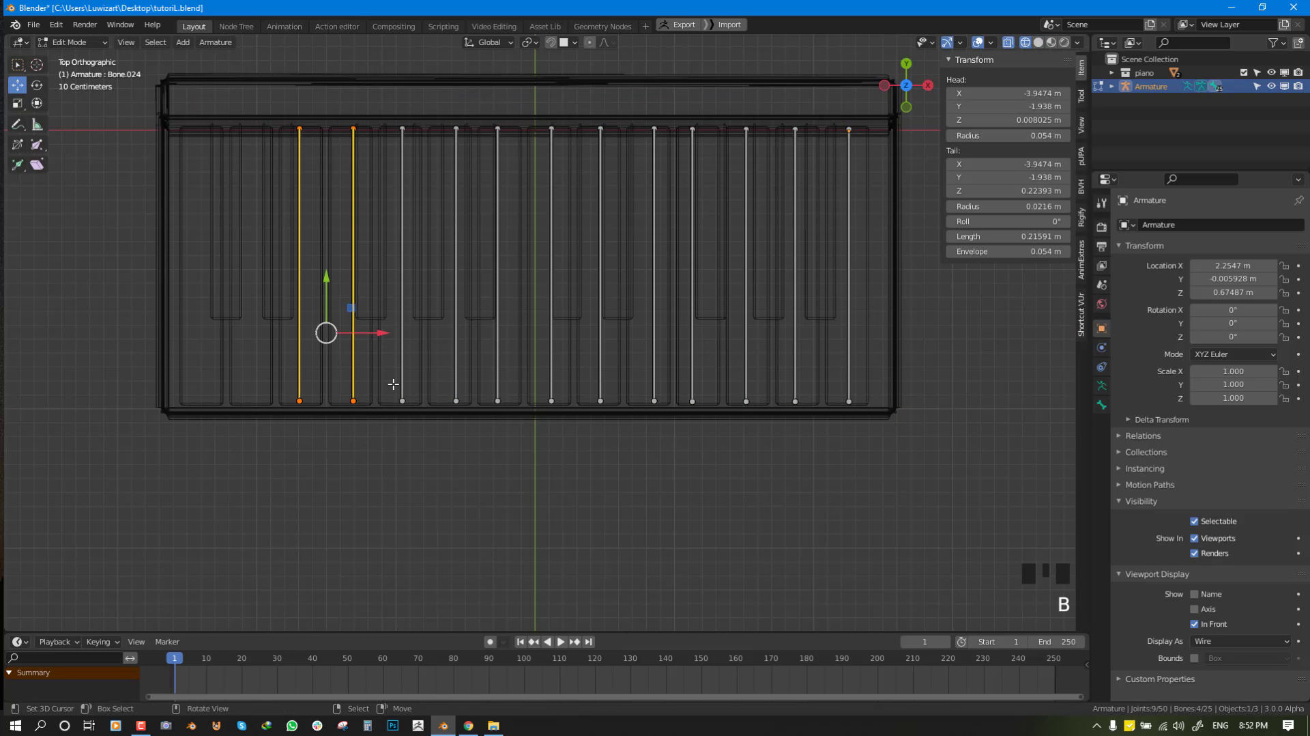
key(shift+d)
right_click(371, 331)
drag(372, 331, 269, 330)
key(shift+z)
Add a bone at the back of the rightmost black key and lay it along the key, with its tail at the front end.
key(Tab)
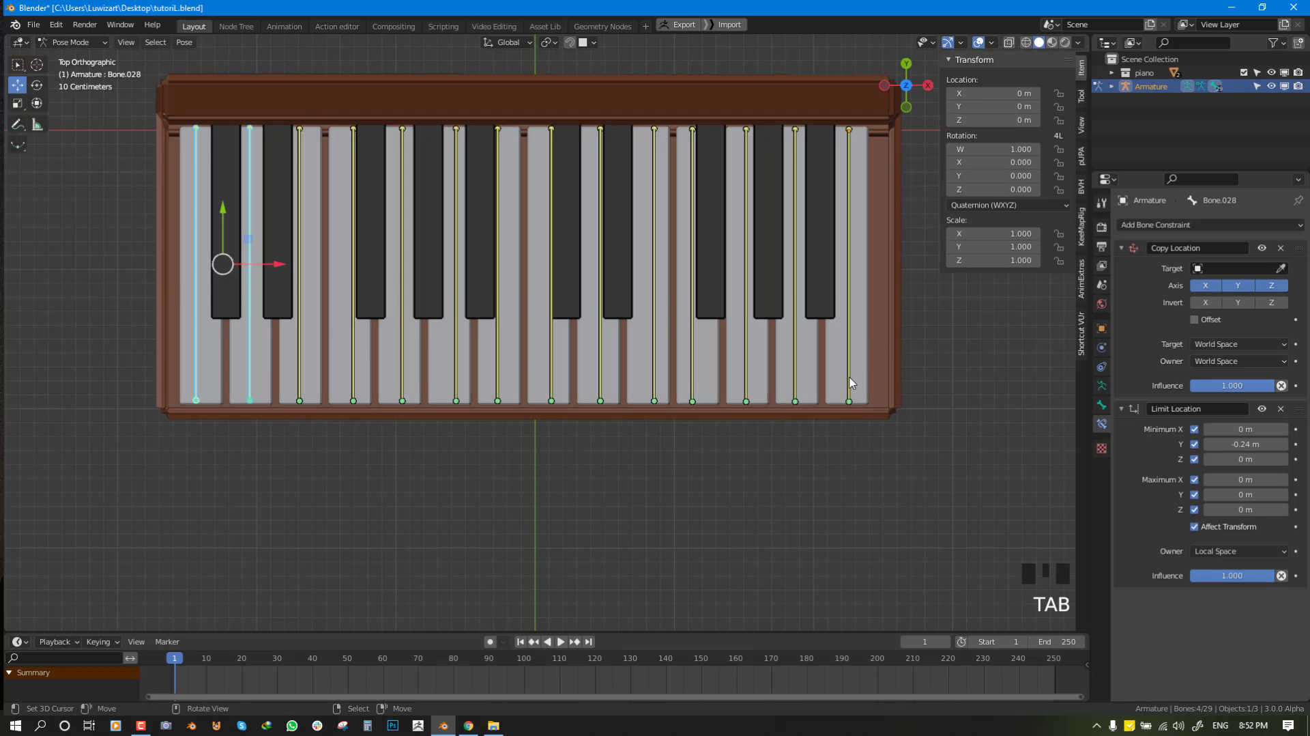
right_click(853, 350)
key(Tab)
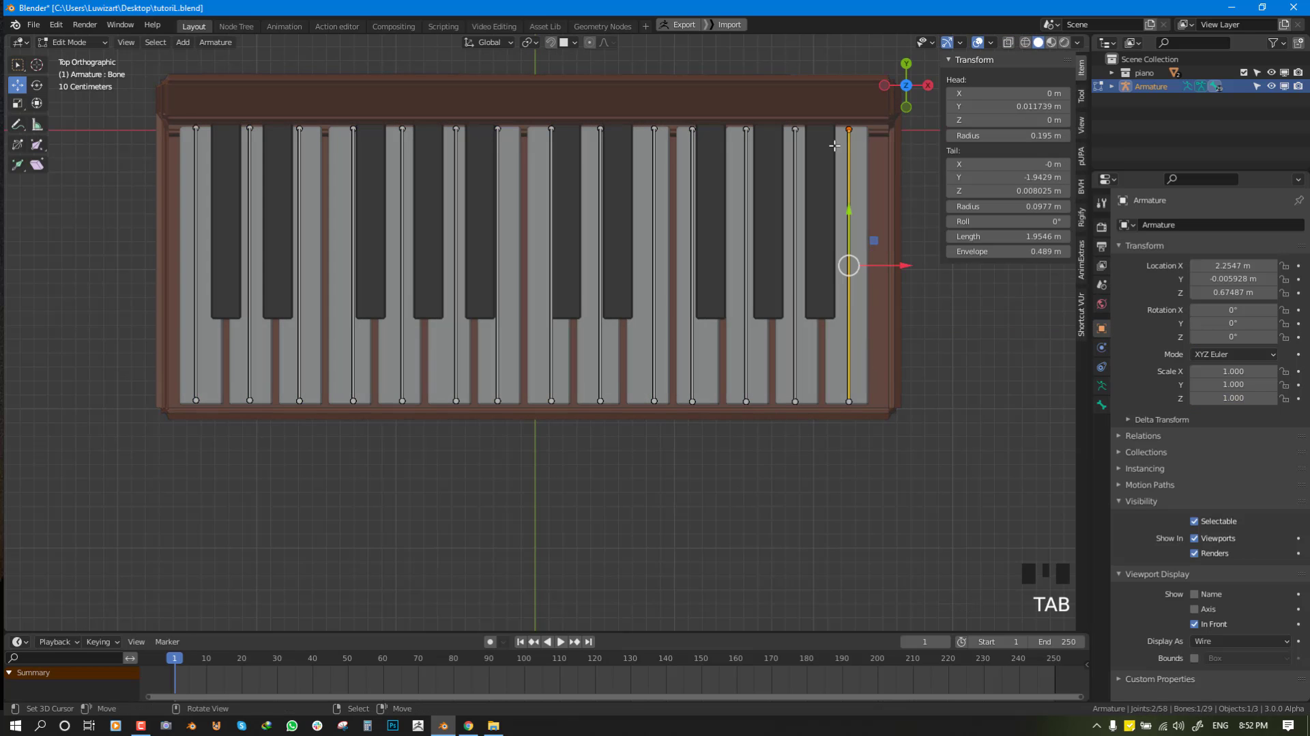
key(alt+a)
click(819, 126)
key(shift+a)
key(KP_3)
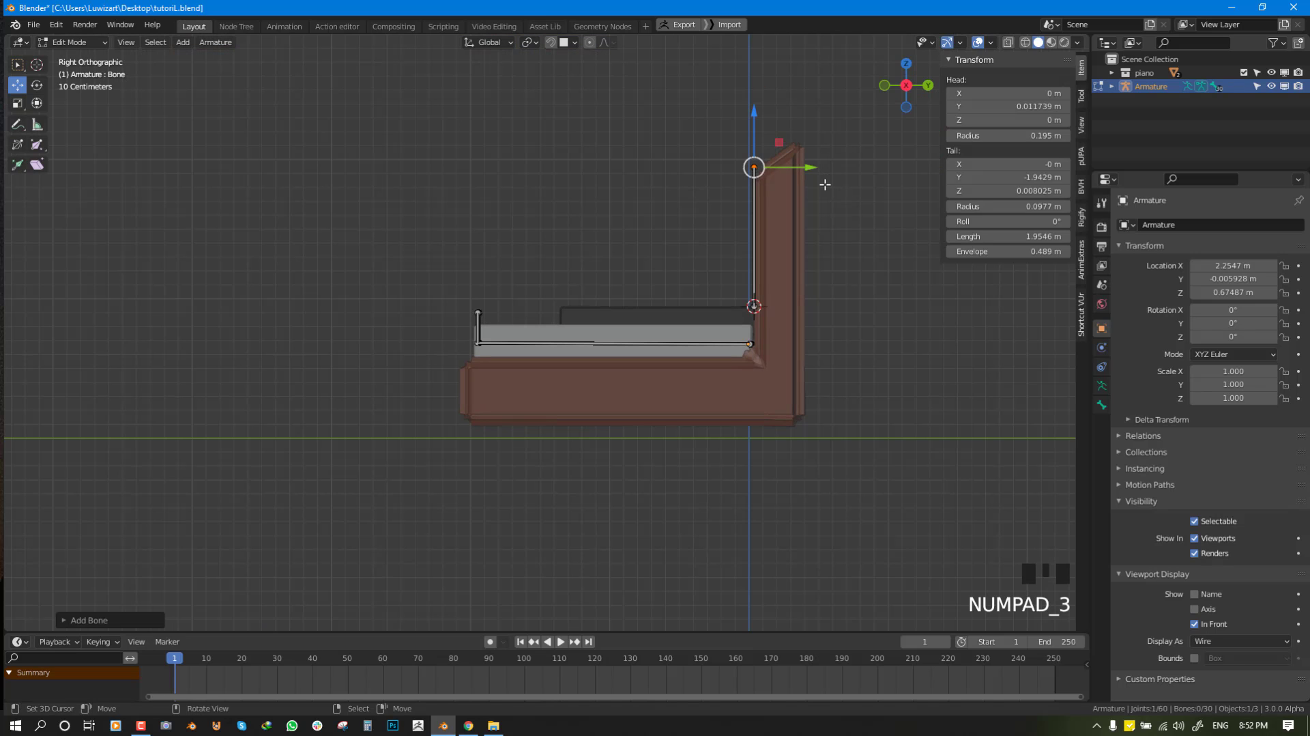
key(g)
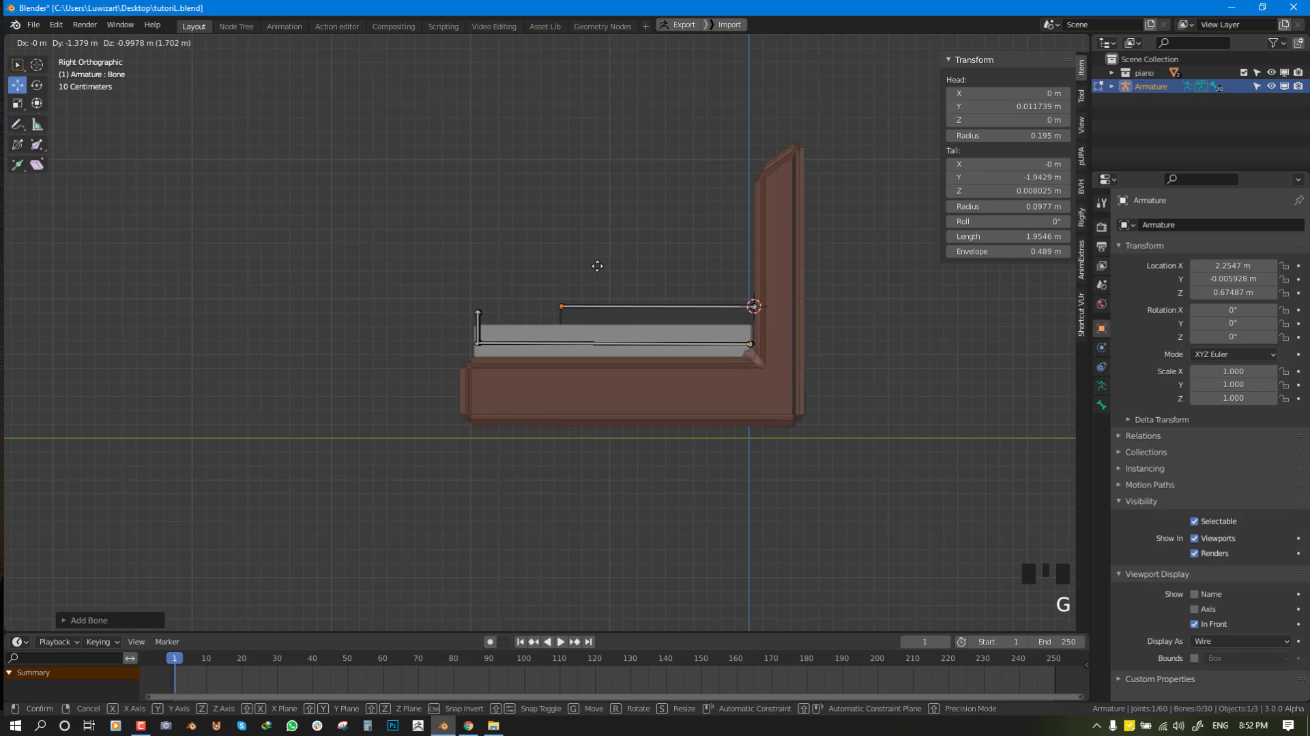
click(597, 266)
right_click(614, 312)
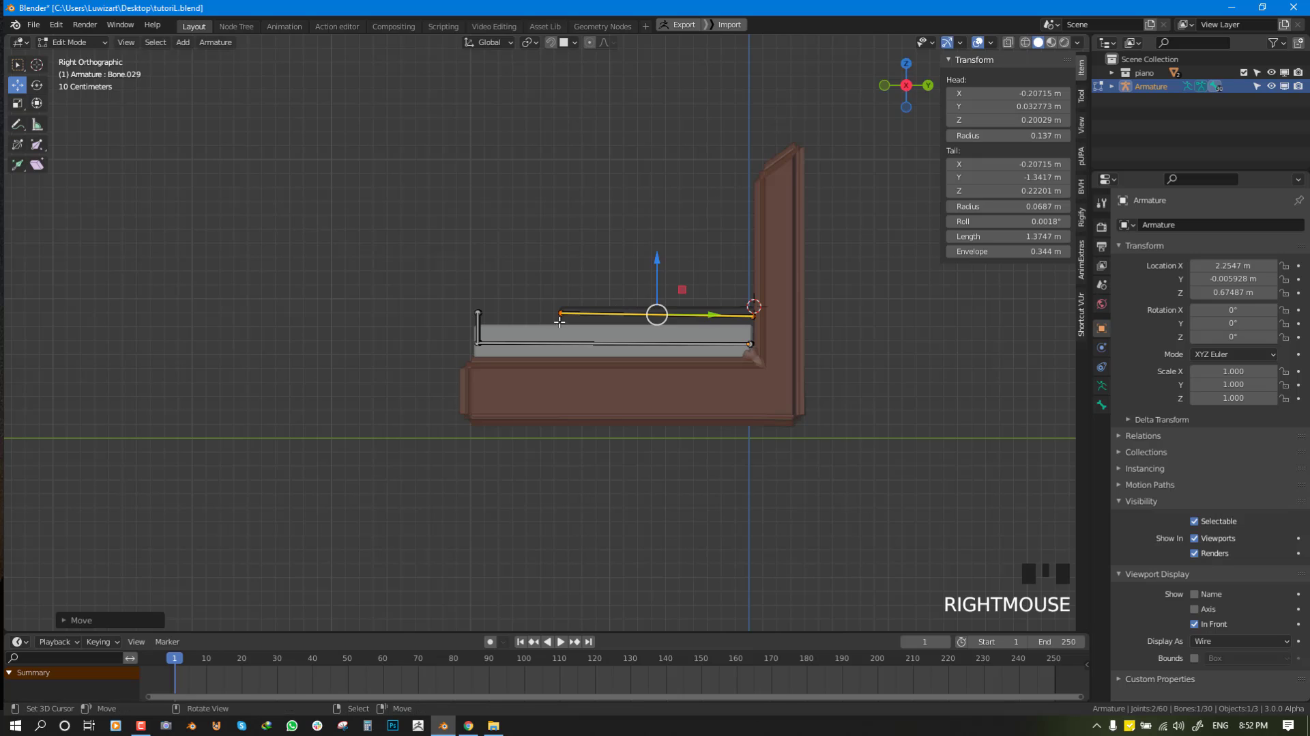
right_drag(558, 312, 559, 315)
Extrude a vertical control bone about 0.25 m high from the black-key bone's front end and disconnect it.
key(e)
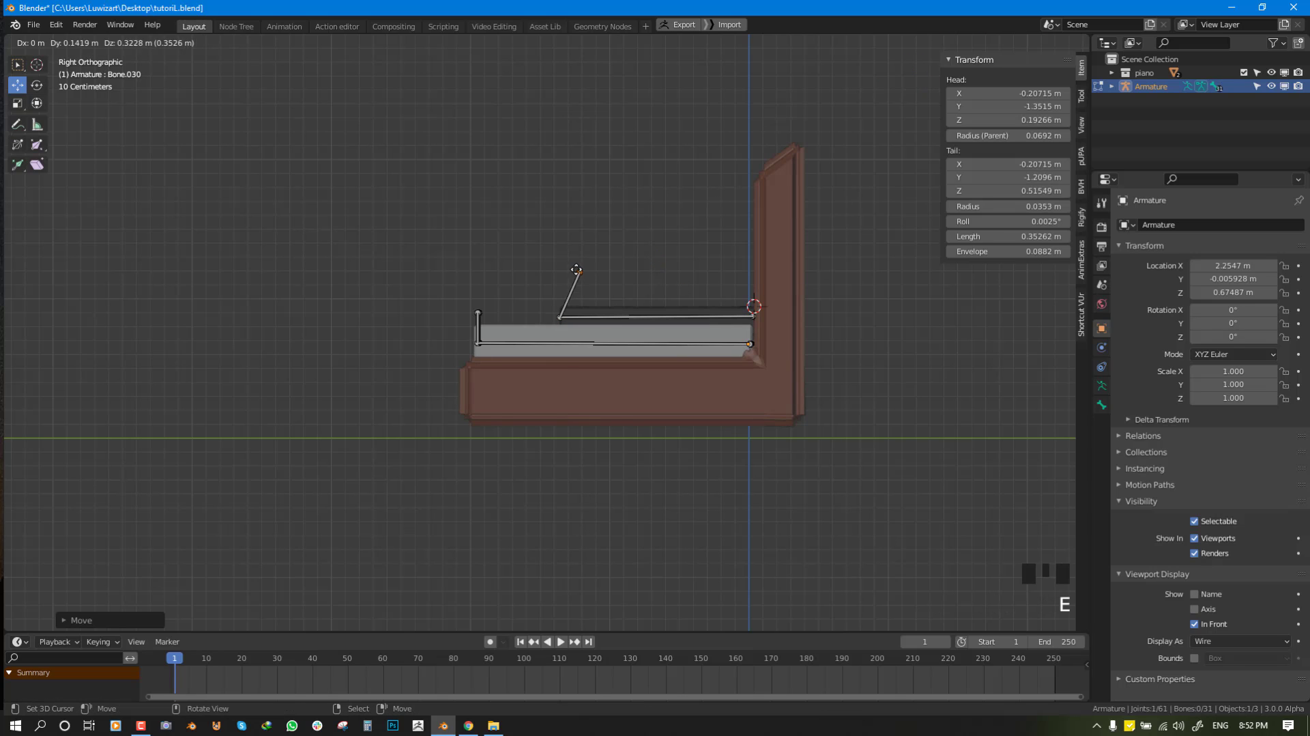
click(560, 283)
right_click(559, 292)
key(alt+p)
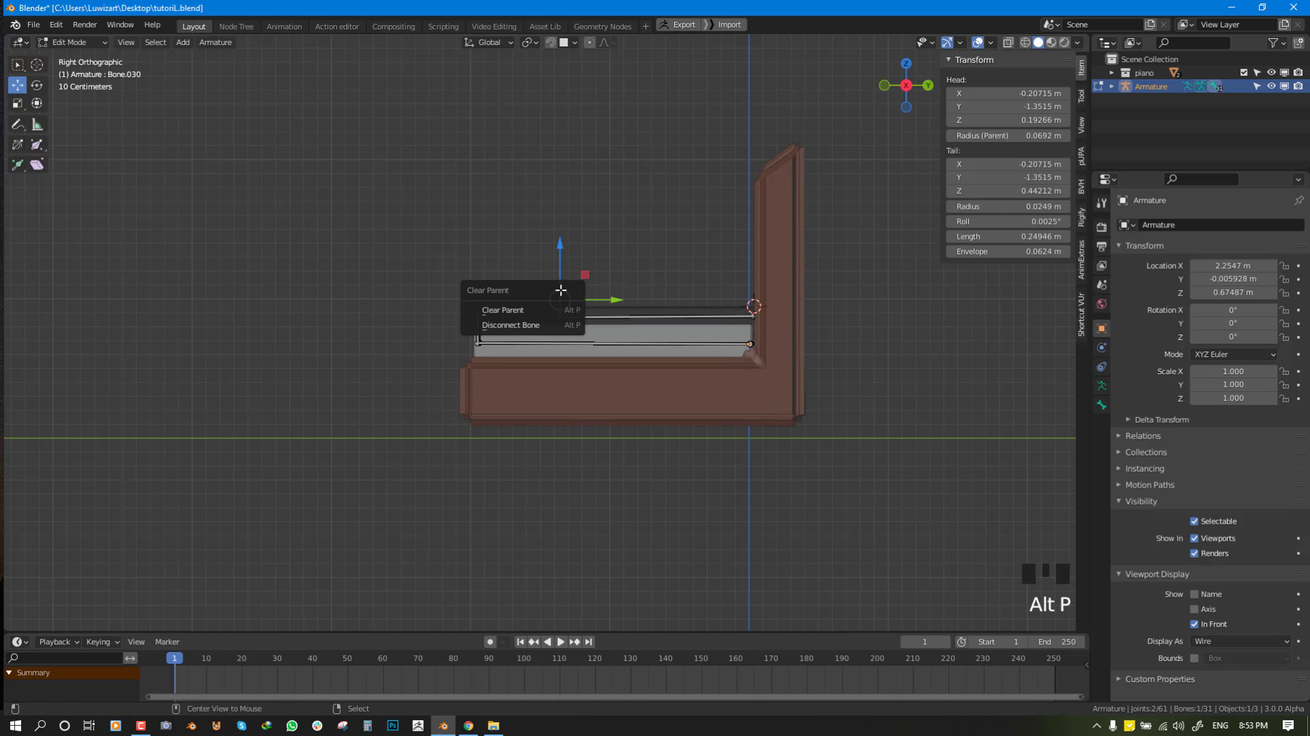
click(512, 325)
Reveal the hidden main bone behind the piano, parent both black-key bones to it, and hide it again.
middle_drag(558, 298, 797, 392)
key(alt+h)
shift+right_click(840, 420)
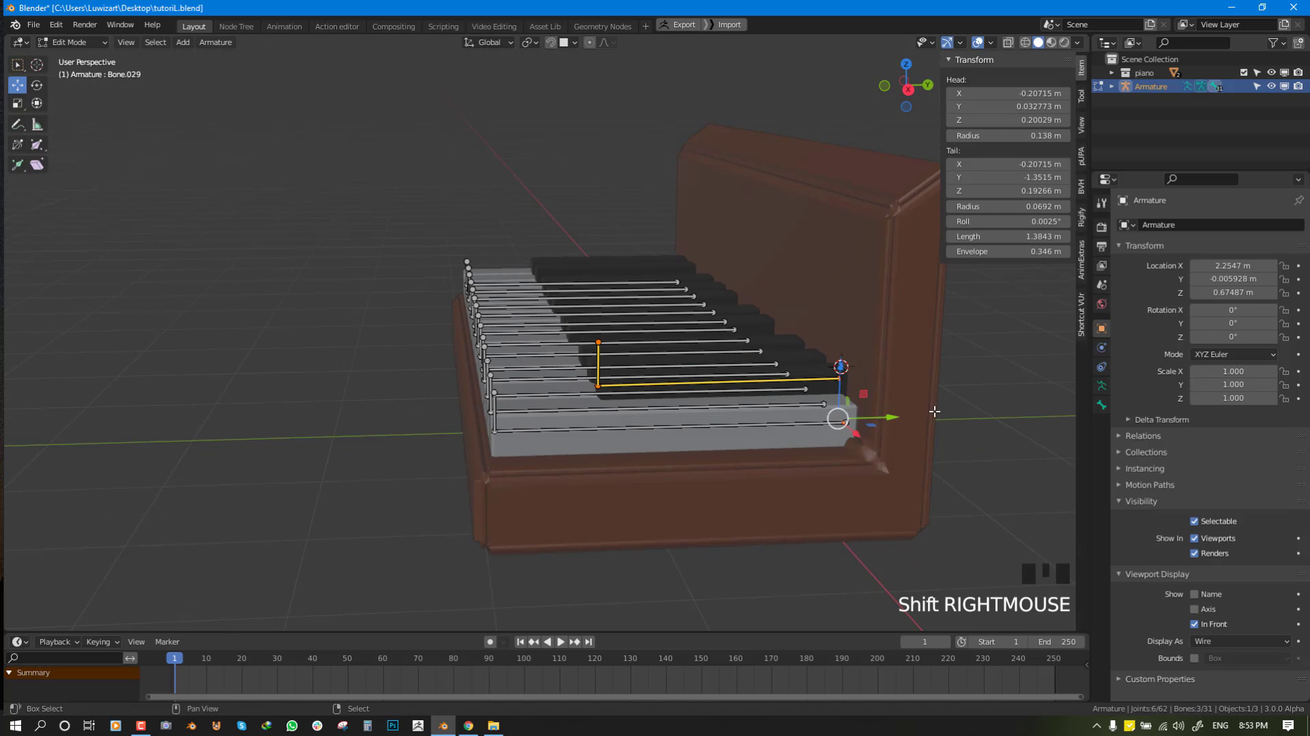
scroll(897, 410, down, 3)
shift+right_click(772, 441)
shift+right_click(772, 440)
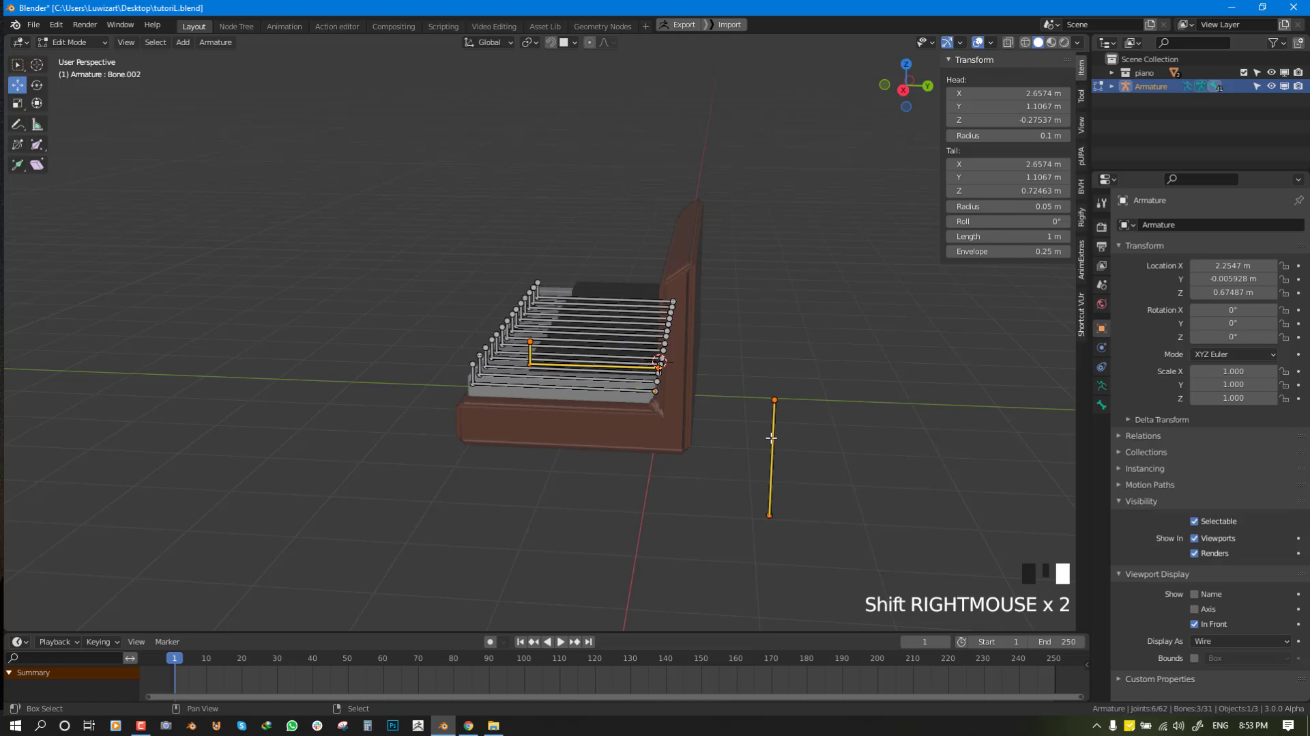
key(ctrl+p)
click(771, 440)
right_click(770, 451)
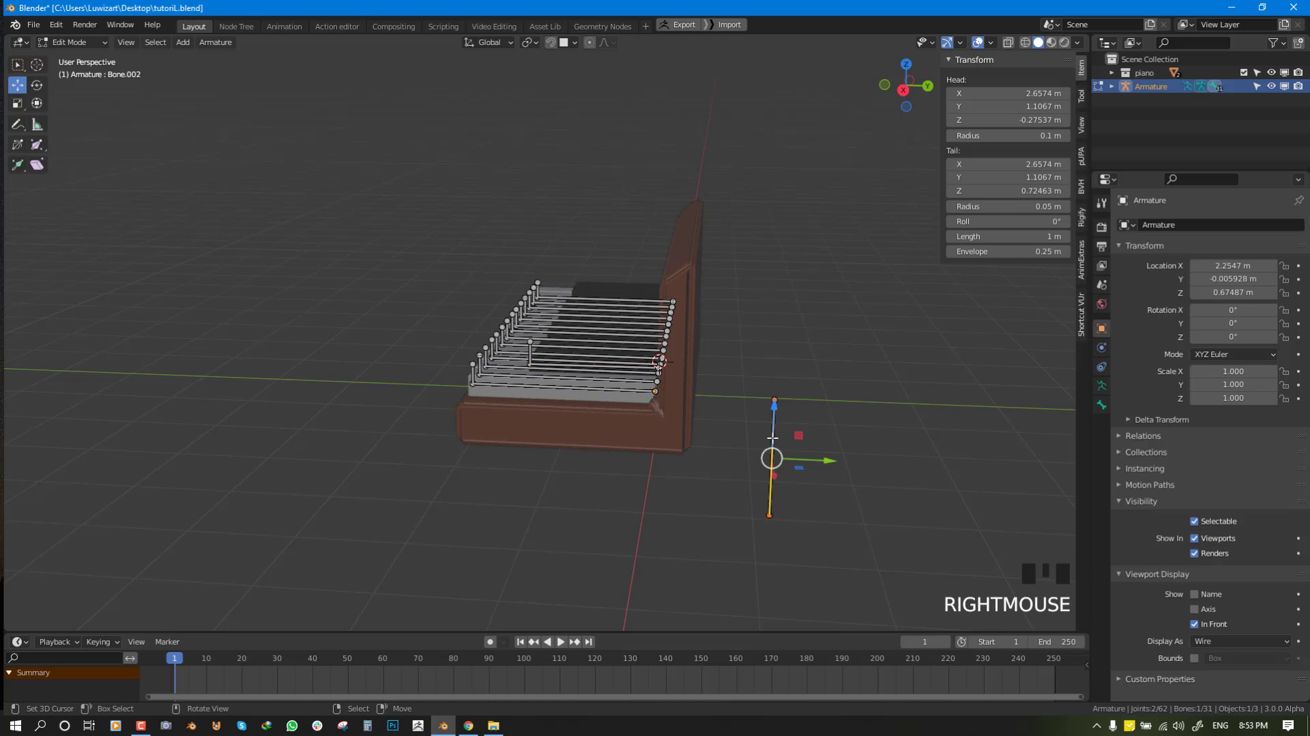
key(h)
scroll(578, 366, up, 4)
middle_drag(577, 366, 700, 389)
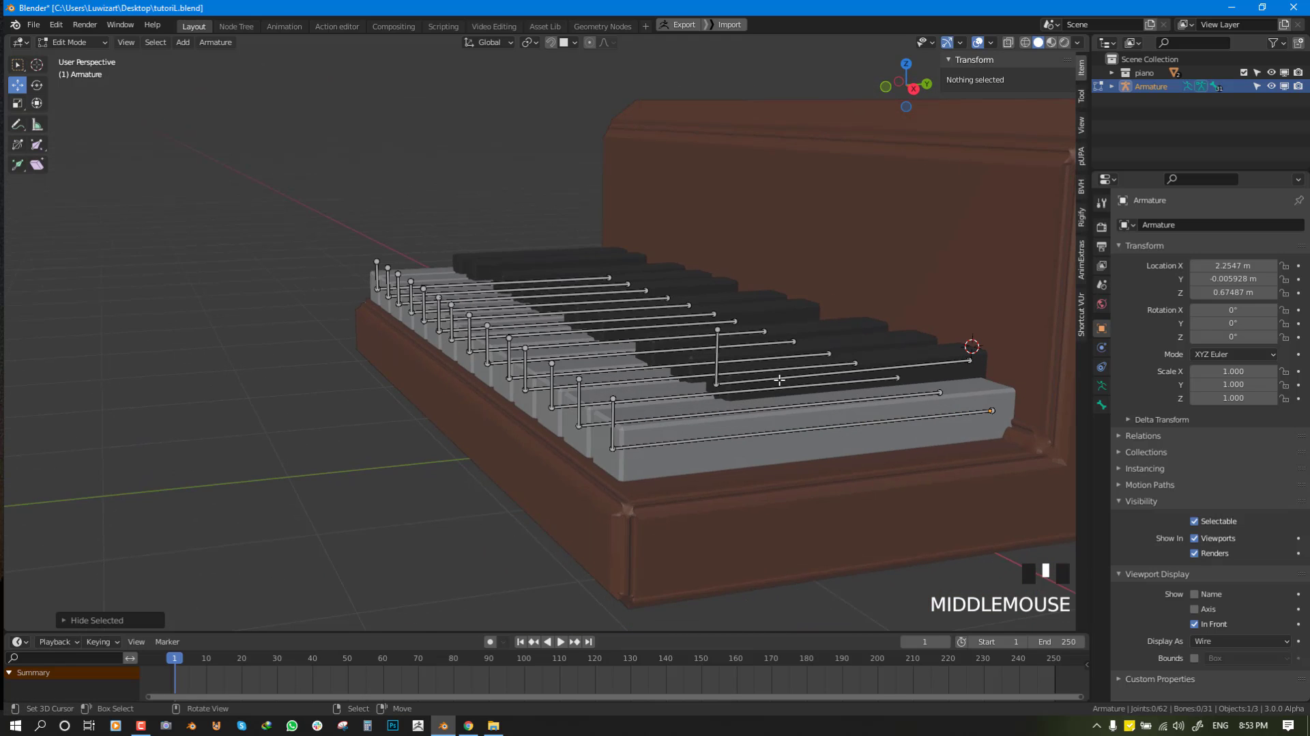
right_click(751, 383)
shift+right_click(716, 374)
right_click(717, 366)
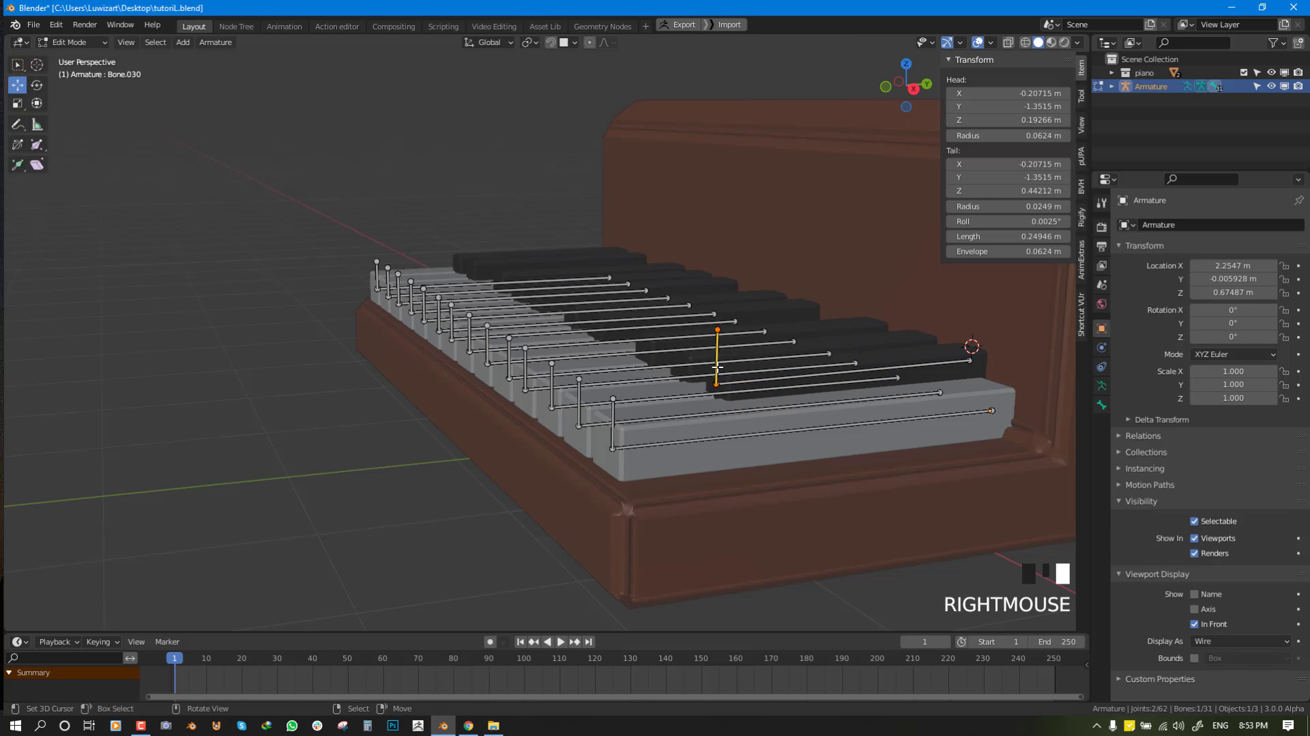
shift+right_click(923, 366)
scroll(923, 368, down, 1)
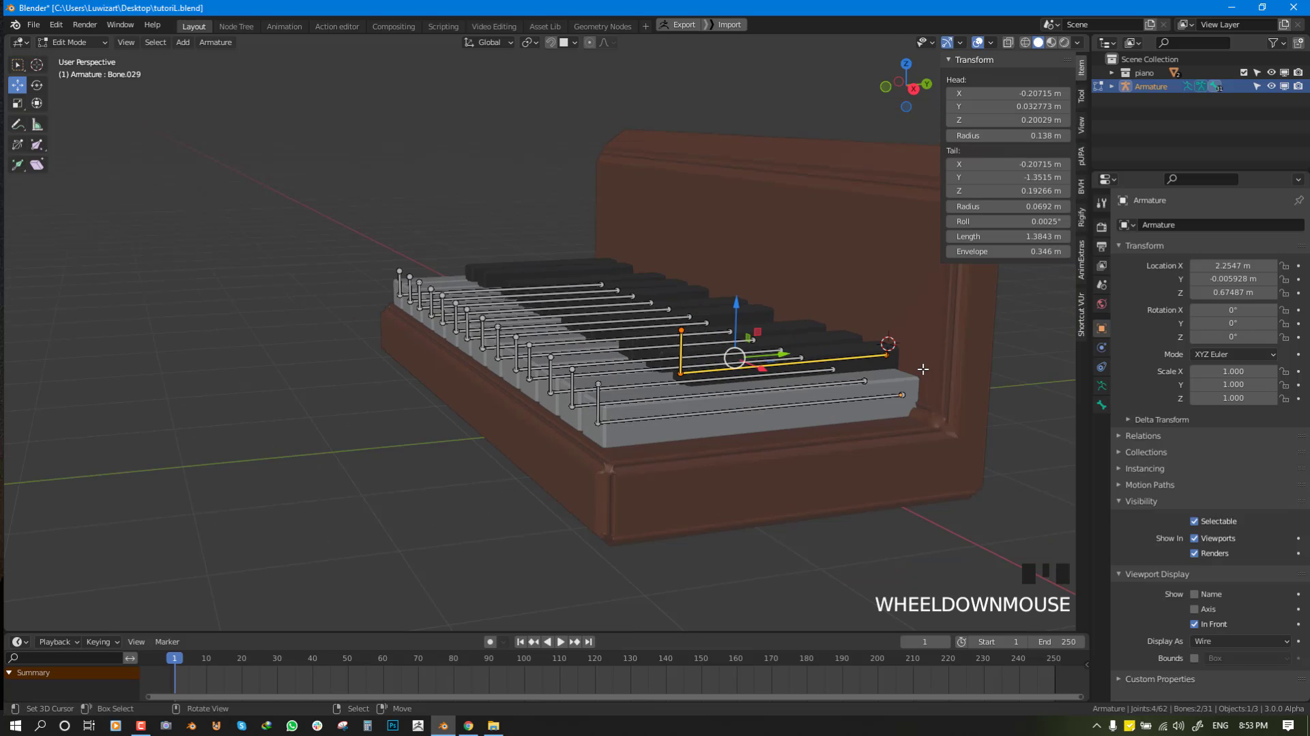
key(KP_7)
middle_drag(842, 308, 806, 355)
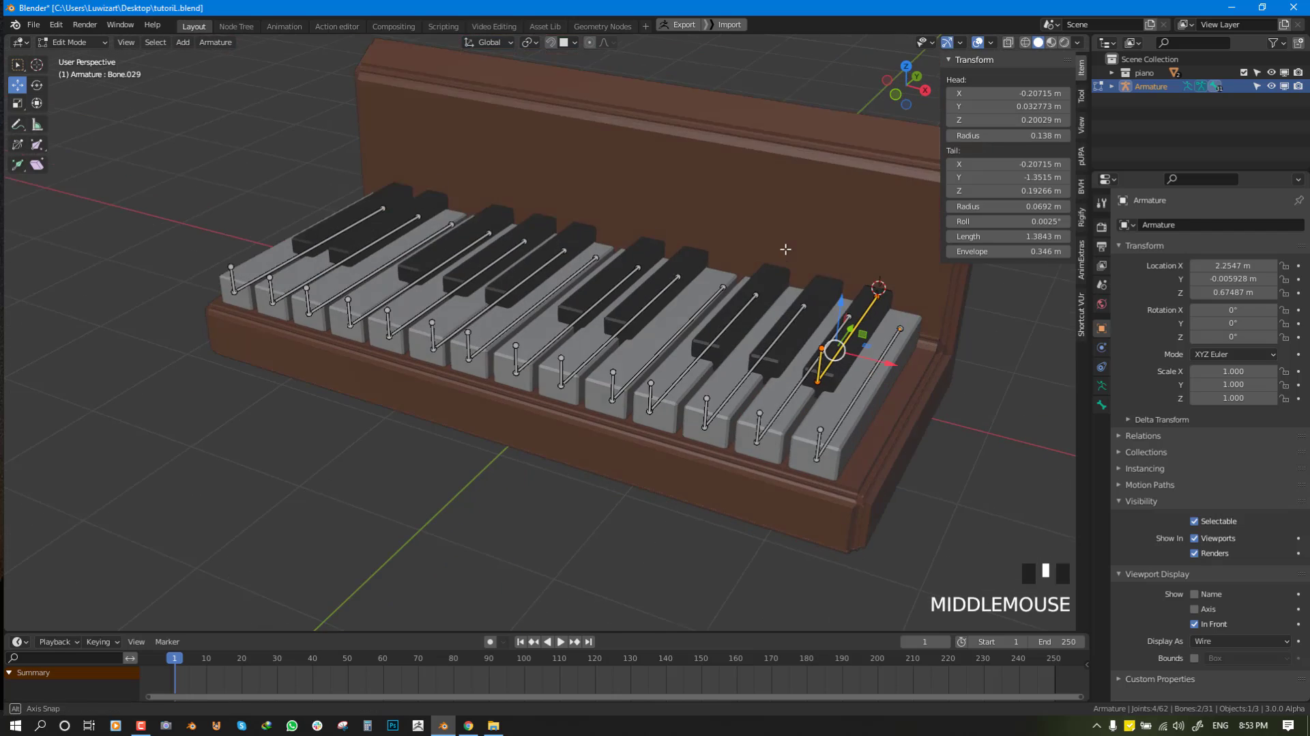
In Pose Mode, copy the Copy Location constraint from the rightmost white key's control bone to the black key's control bone.
key(Tab)
right_click(822, 374)
right_click(823, 370)
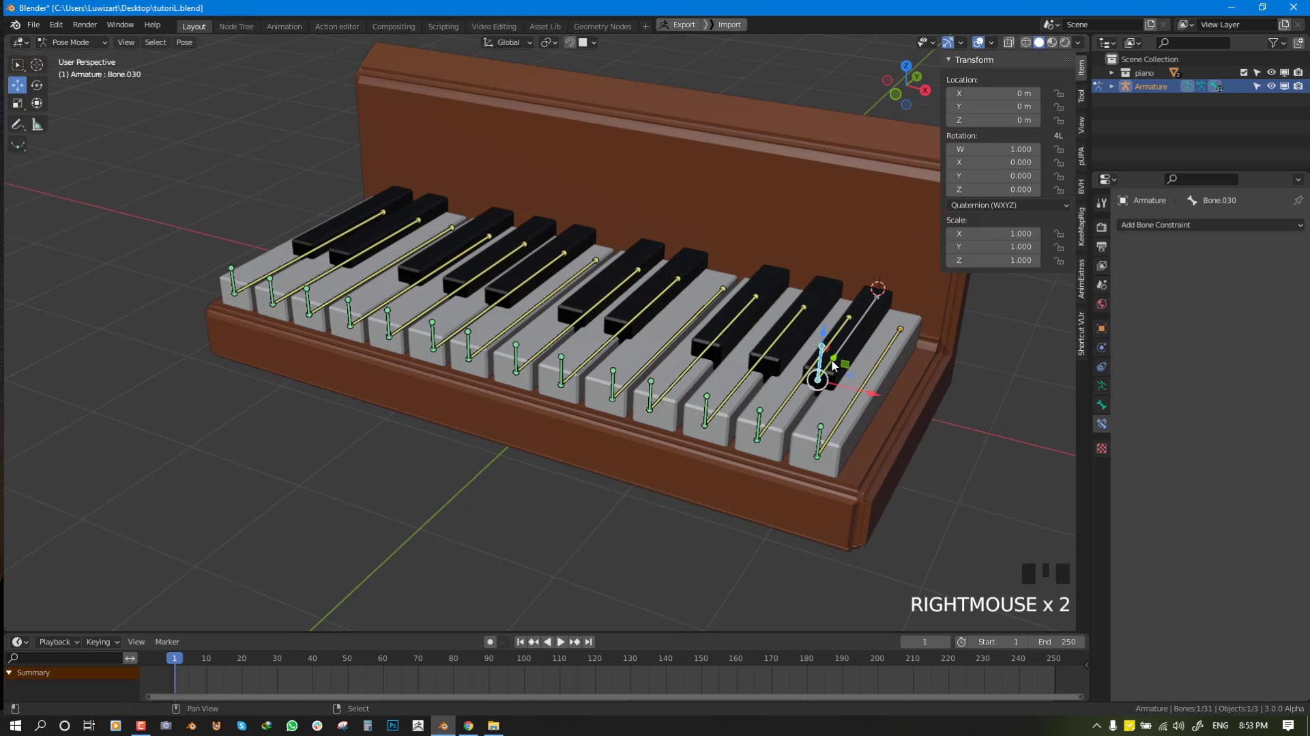
shift+right_click(832, 369)
right_click(824, 368)
shift+right_click(826, 431)
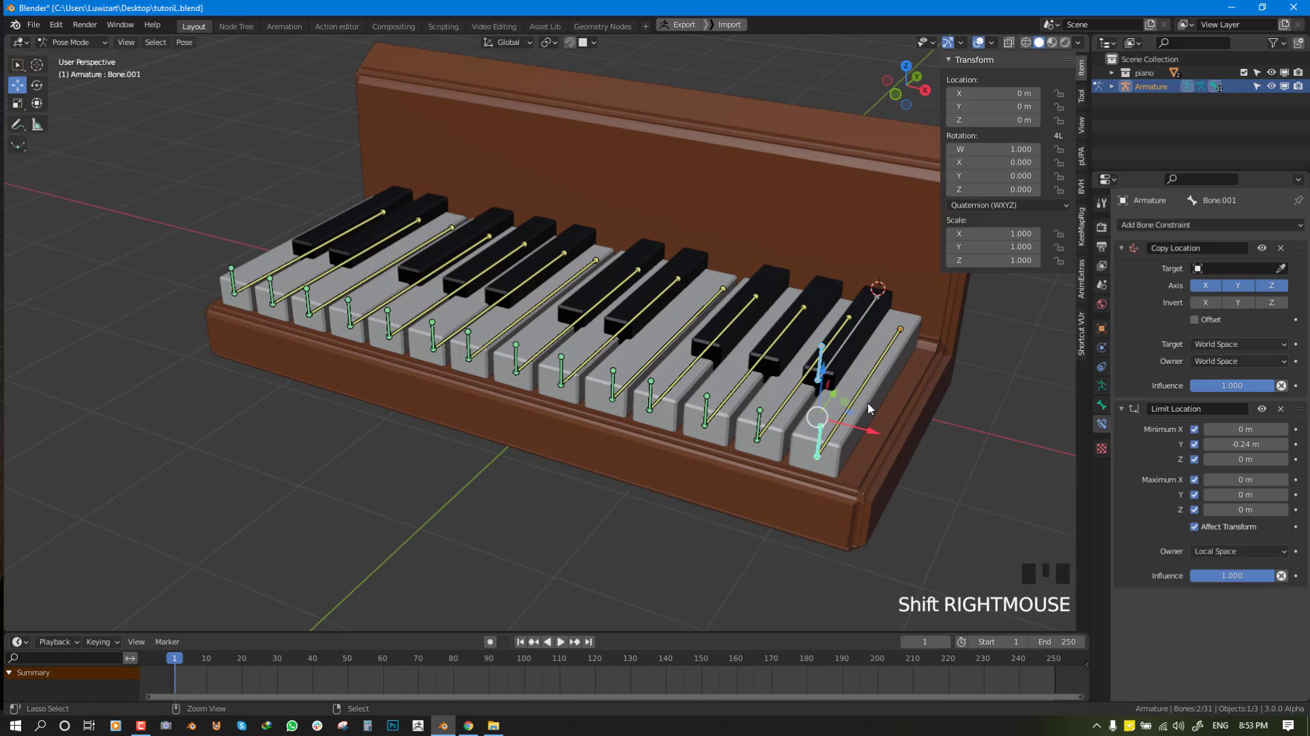
key(ctrl+c)
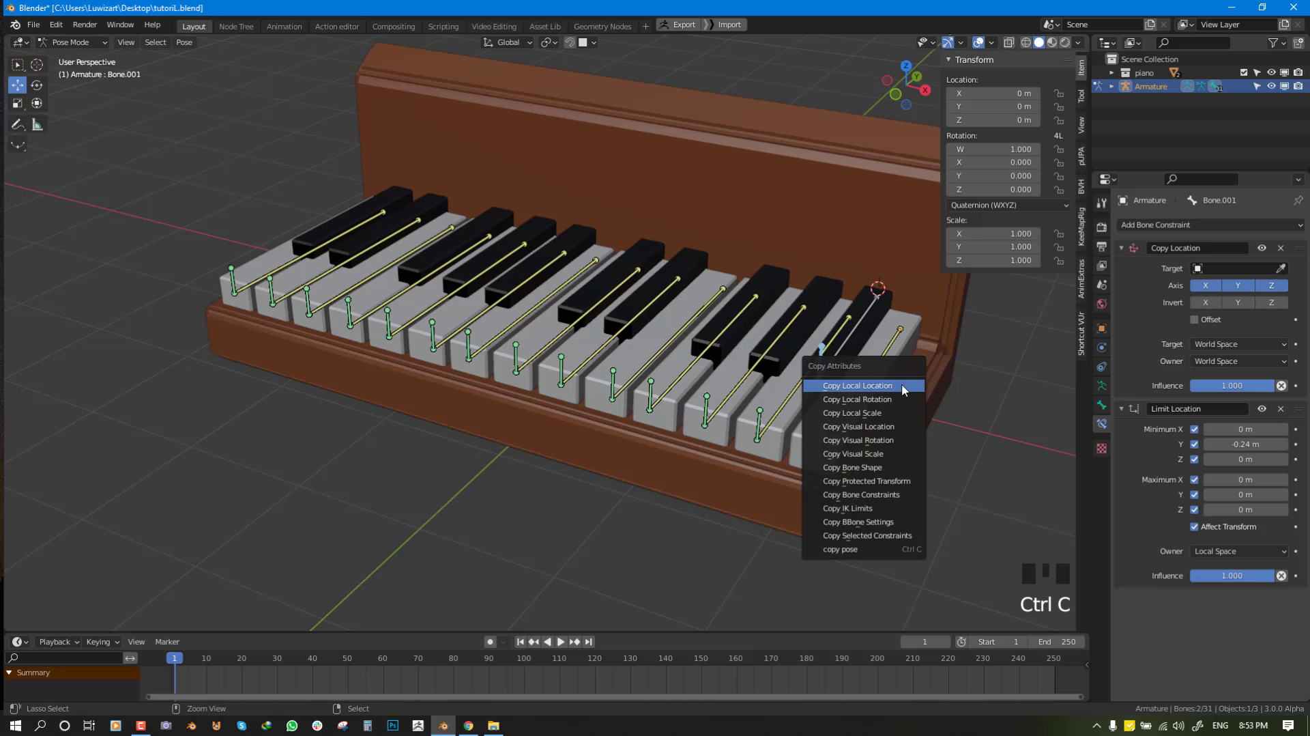
click(867, 535)
click(874, 559)
click(872, 591)
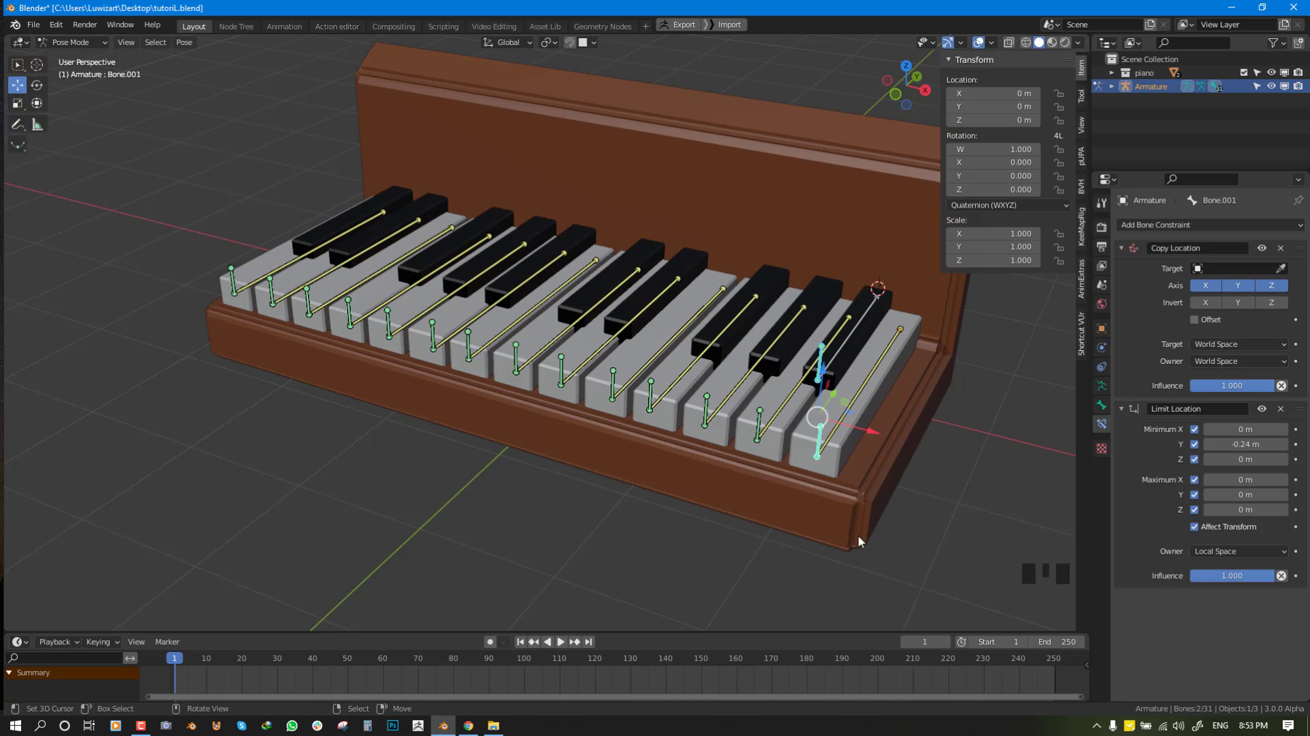
Add an IK constraint to the black key's long bone targeting its control bone, with chain length 1.
middle_drag(858, 535, 826, 382)
right_click(795, 417)
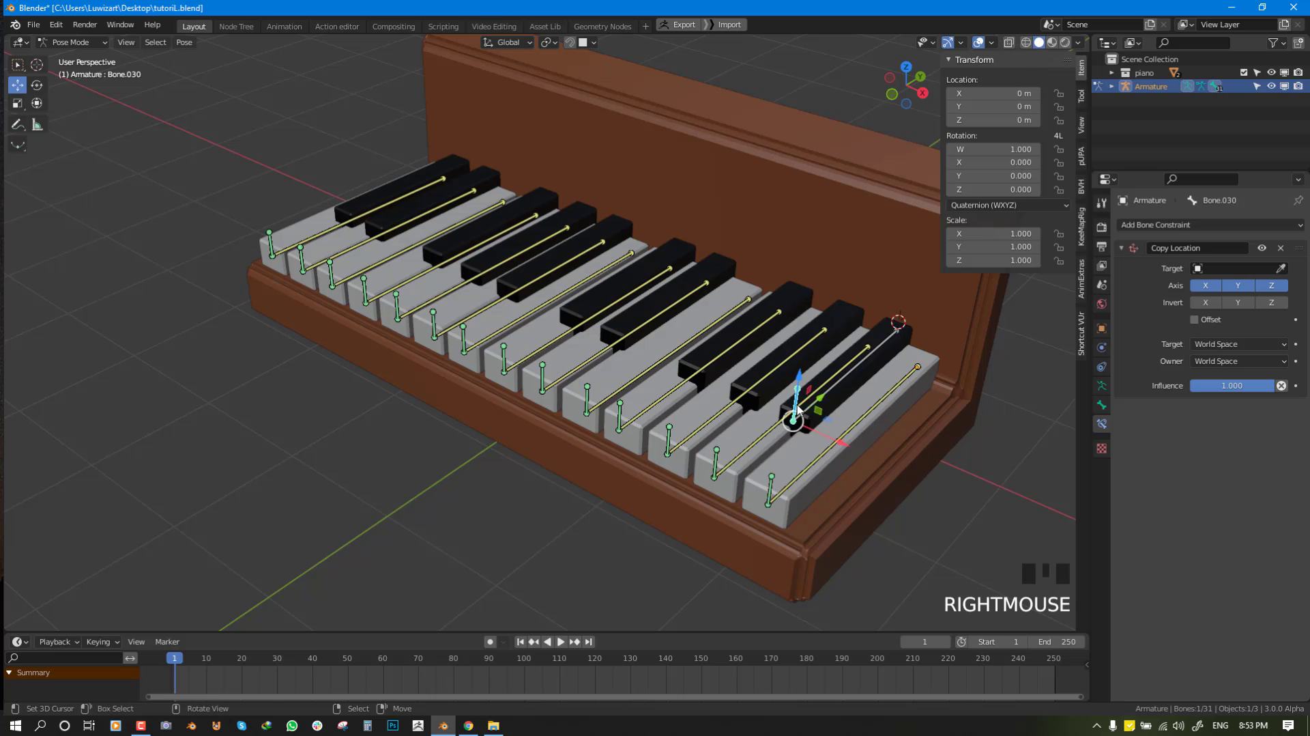
shift+right_click(821, 403)
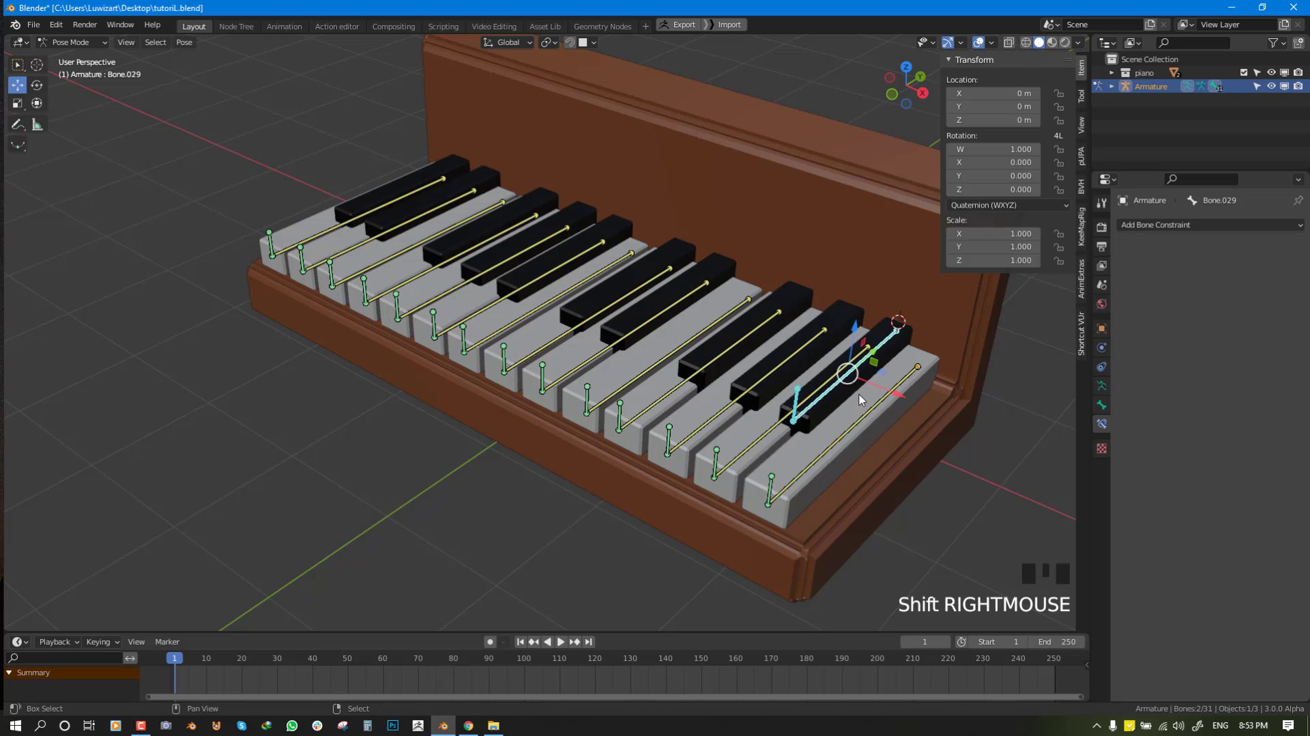
key(shift+i)
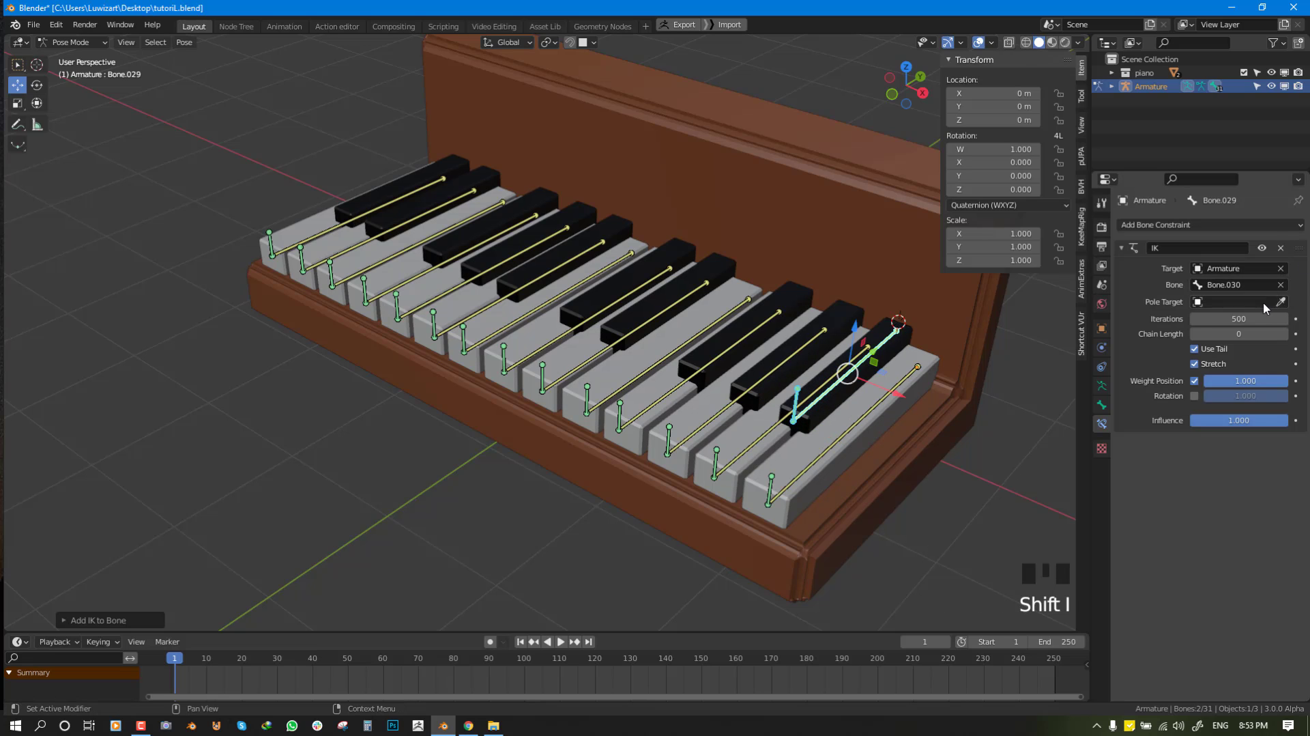
click(1283, 339)
Copy the Limit Location constraint from the rightmost white key's control bone to the black key's control bone.
key(alt+a)
right_click(791, 415)
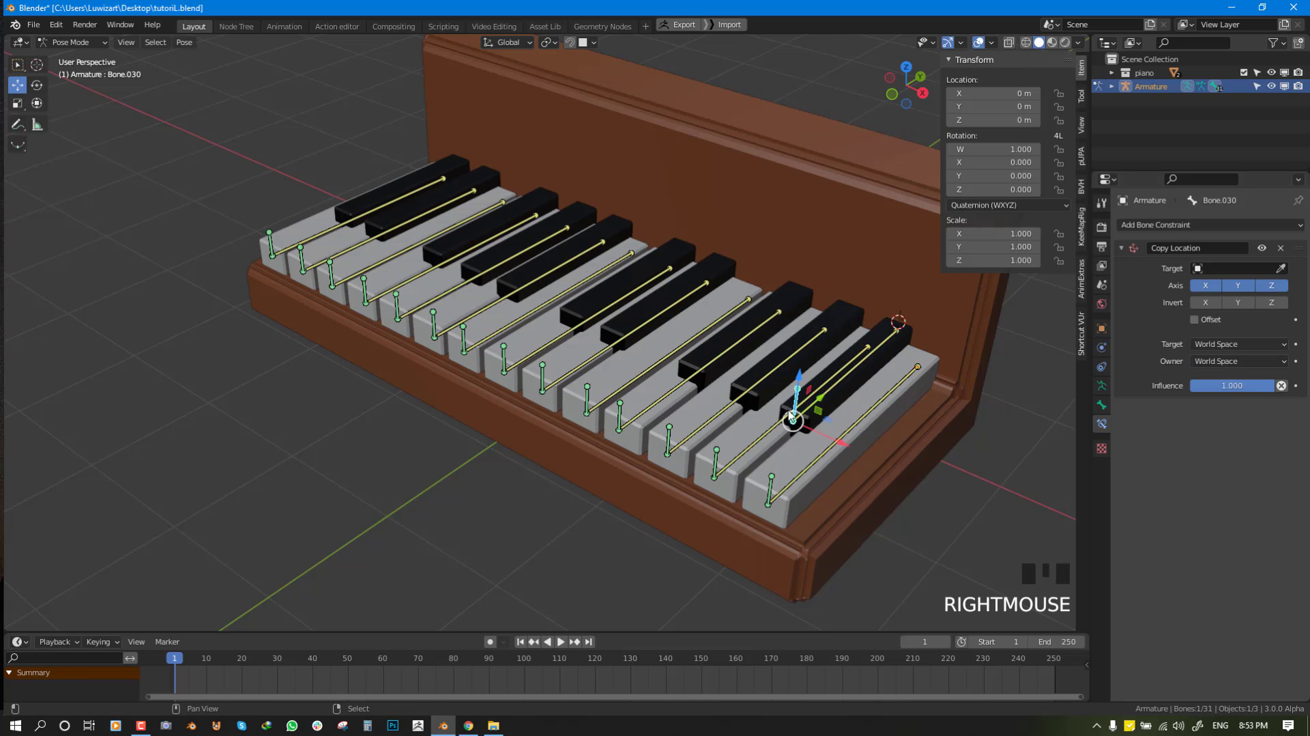
shift+right_click(769, 483)
key(ctrl+c)
click(834, 454)
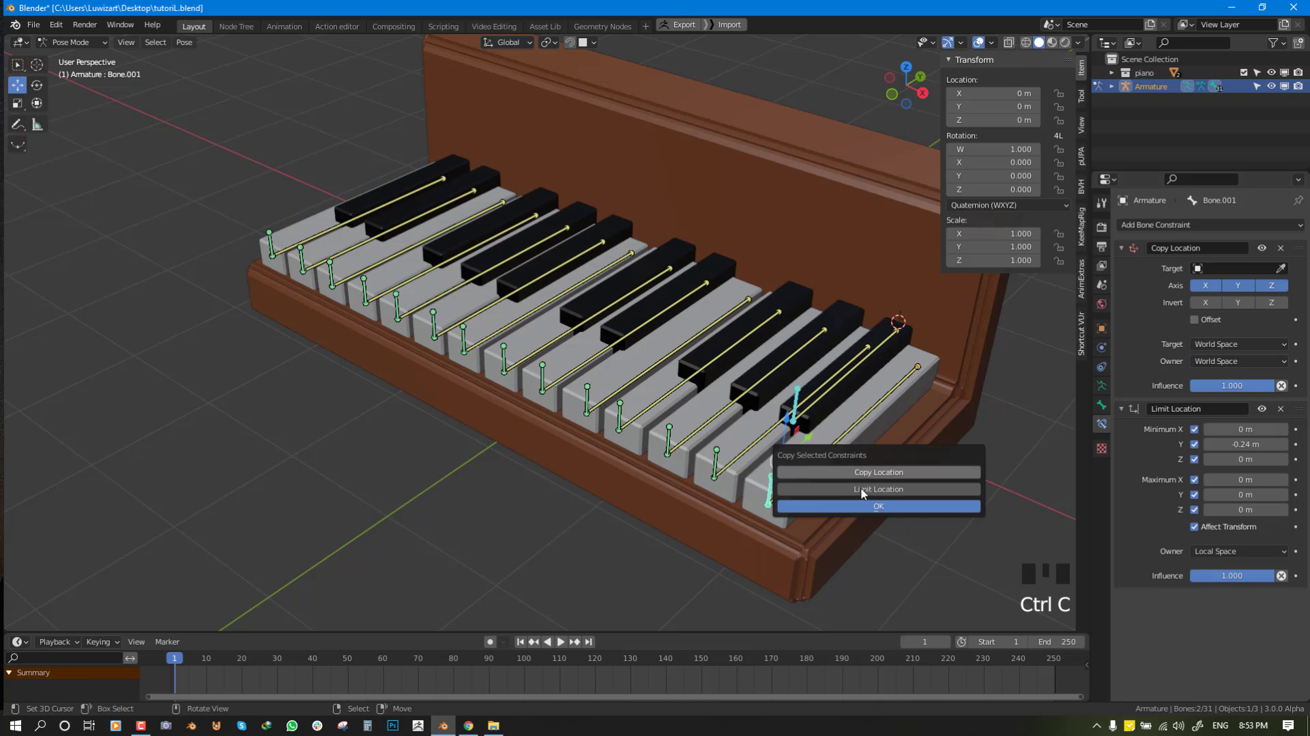
click(861, 489)
click(865, 508)
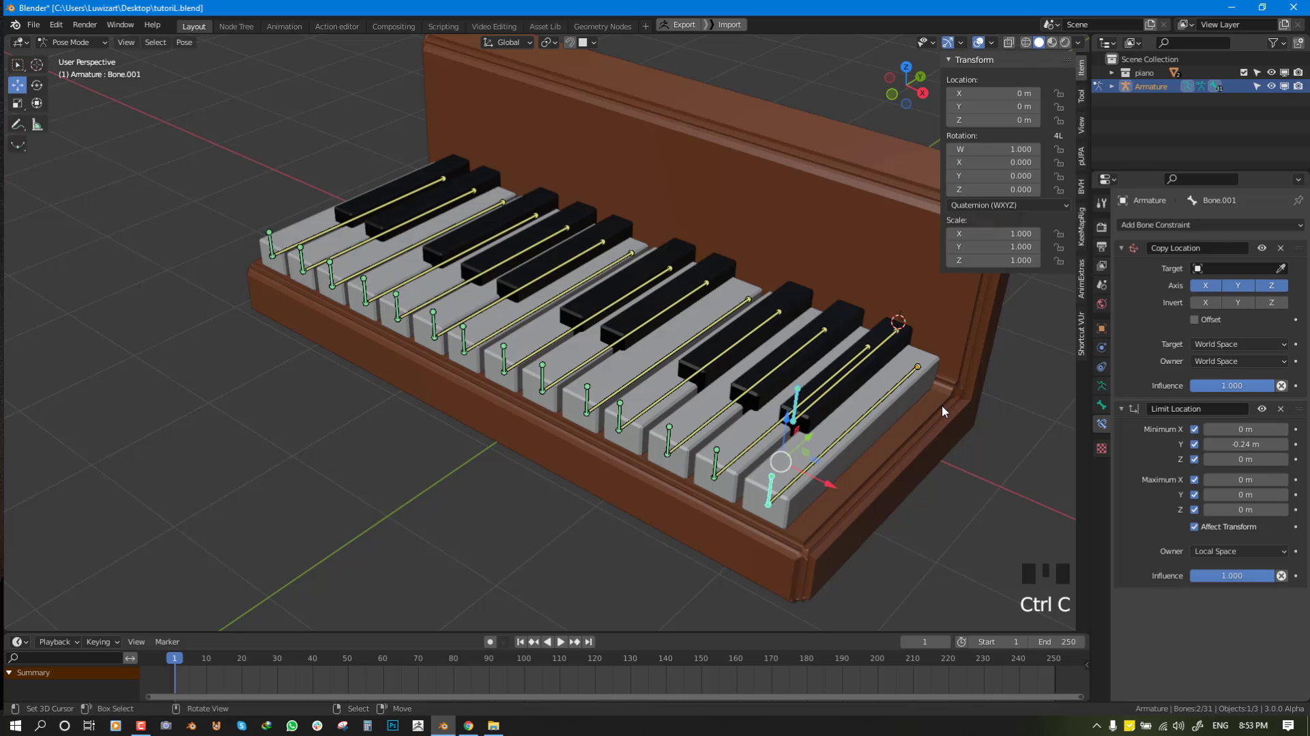
Test the rightmost black key's rig by moving its control bone, and cancel the move.
shift+middle_drag(877, 411, 802, 374)
right_click(768, 370)
key(g)
right_click(772, 379)
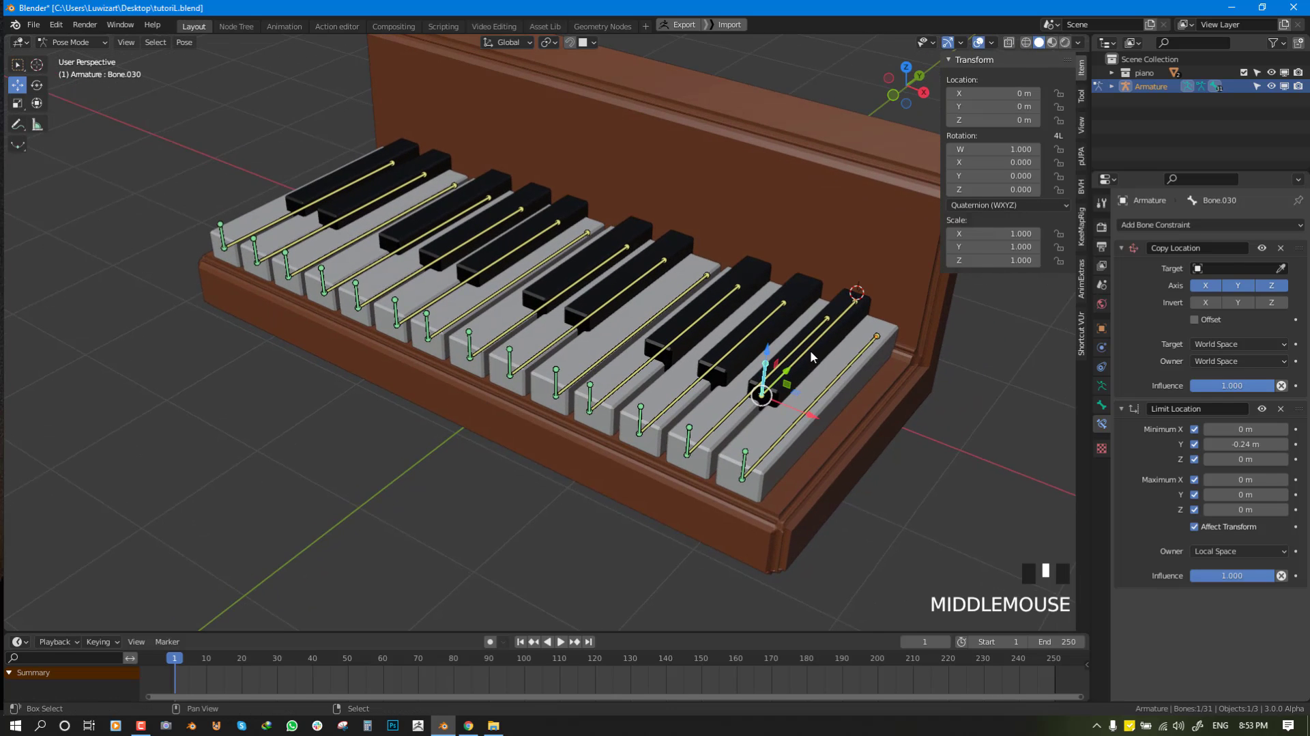
Duplicate the rightmost black key's two bones along X onto each of the other nine black keys.
shift+right_click(811, 352)
key(KP_7)
key(Tab)
key(shift+d)
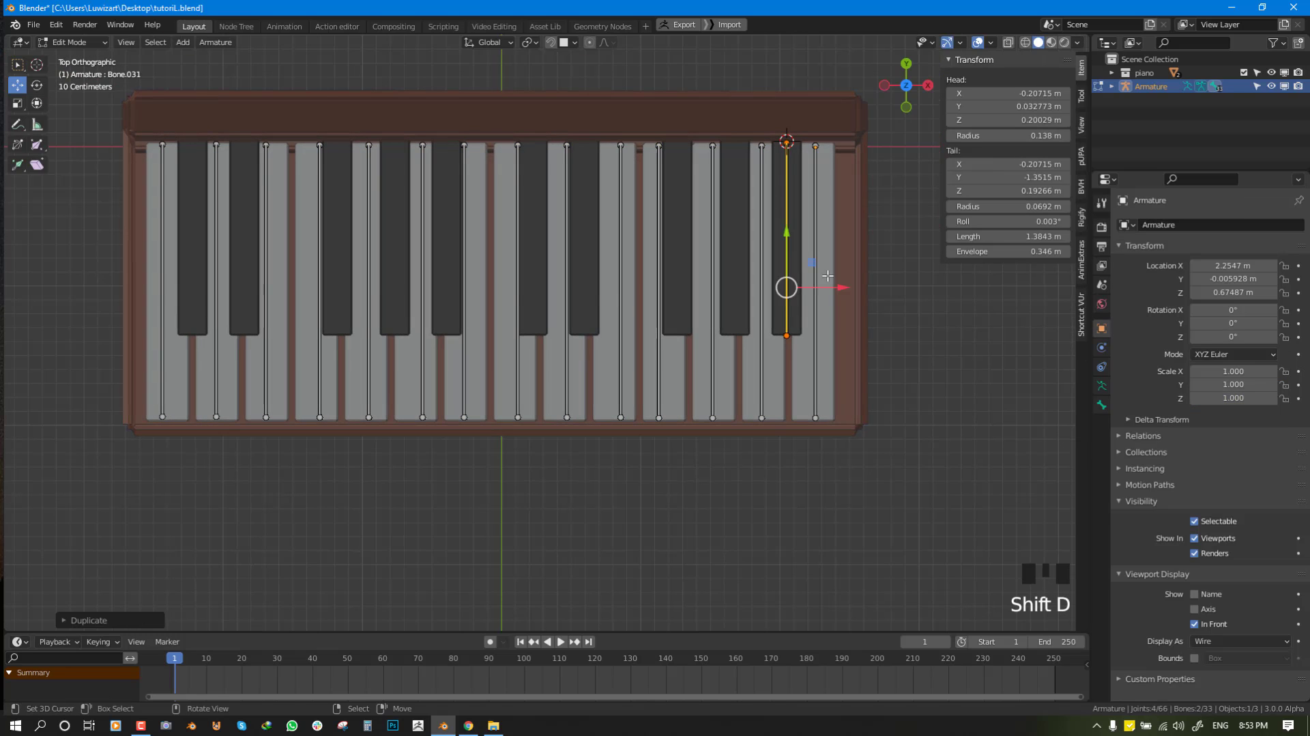
click(796, 289)
drag(795, 289, 234, 285)
key(shift+d)
right_click(785, 293)
key(shift+d)
right_click(730, 293)
key(shift+d)
right_click(635, 288)
key(shift+d)
right_click(591, 288)
key(shift+d)
right_click(509, 273)
click(509, 273)
key(shift+d)
right_click(434, 286)
key(shift+d)
right_click(389, 287)
key(shift+d)
right_click(294, 285)
Move all the long bones running along the white and black keys to bone layer 17, and return to Pose Mode.
key(ctrl+Tab)
middle_drag(234, 285, 621, 304)
scroll(641, 311, down, 2)
key(KP_7)
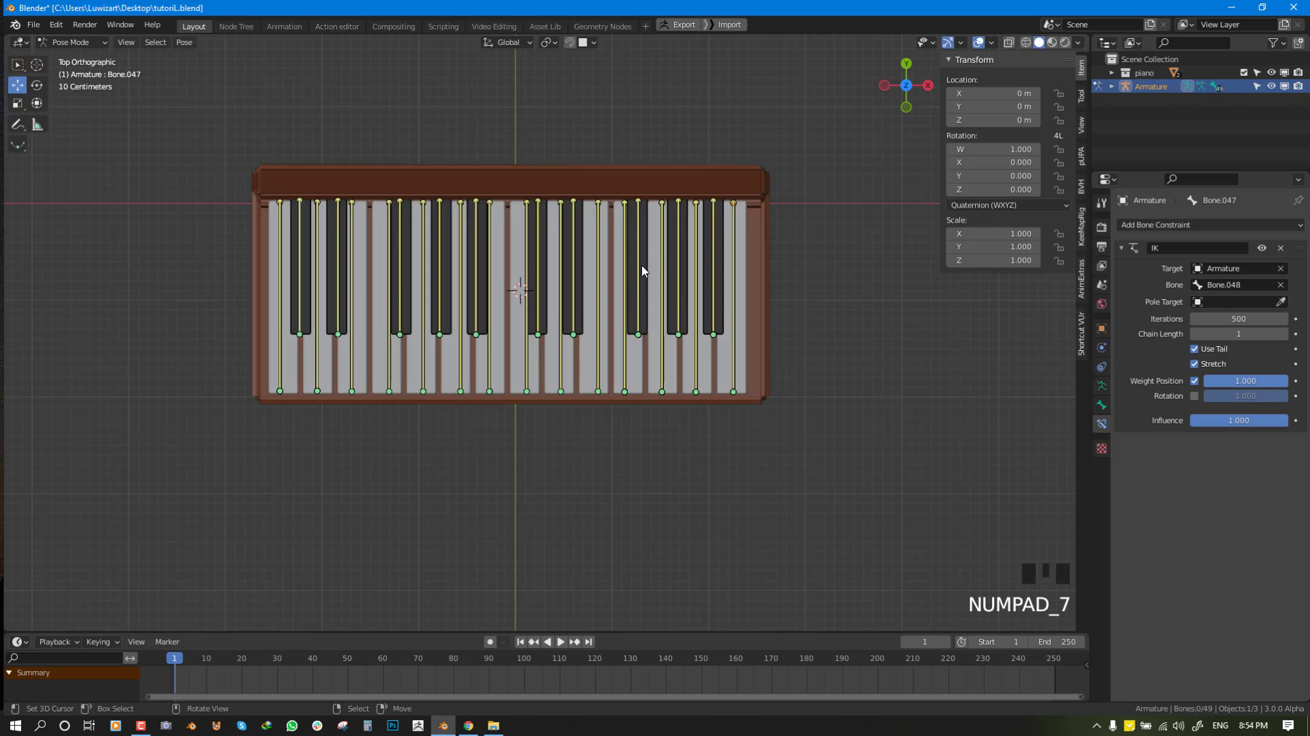
key(Tab)
key(alt+a)
key(shift+z)
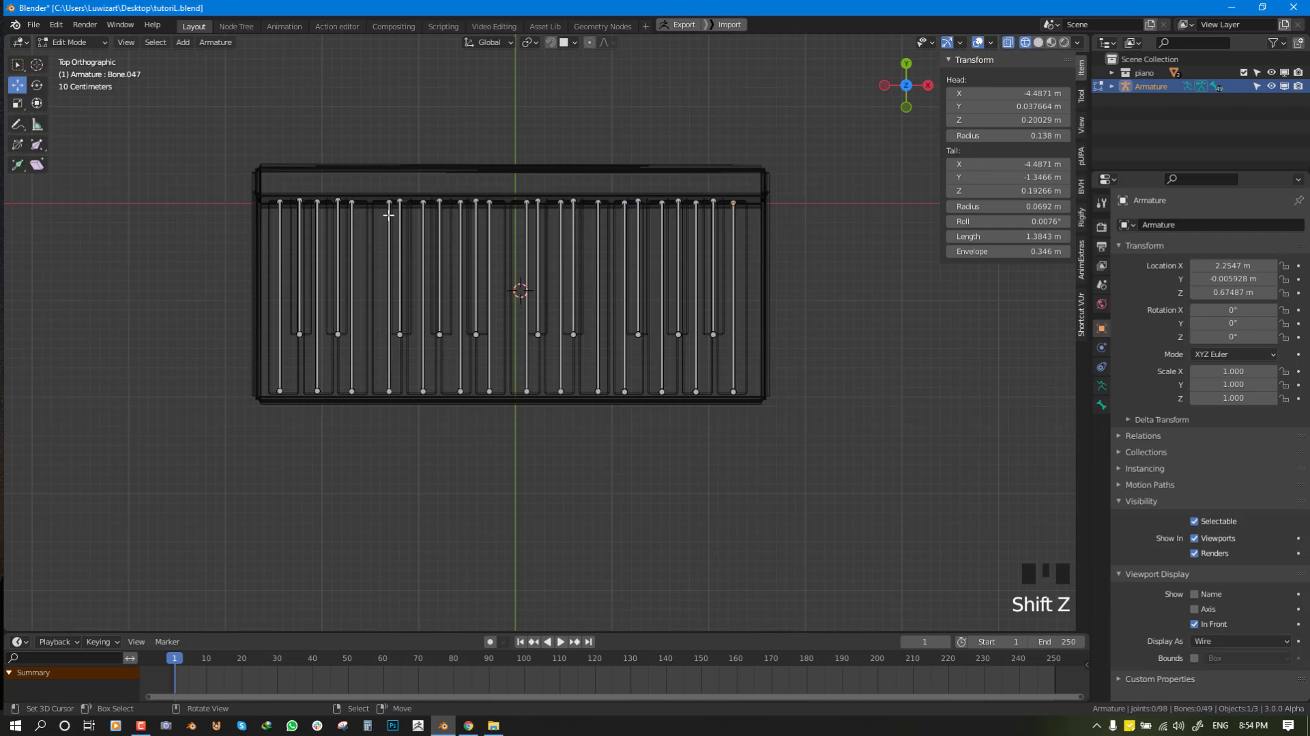
key(b)
drag(227, 158, 864, 254)
key(shift+z)
middle_drag(722, 300, 623, 205)
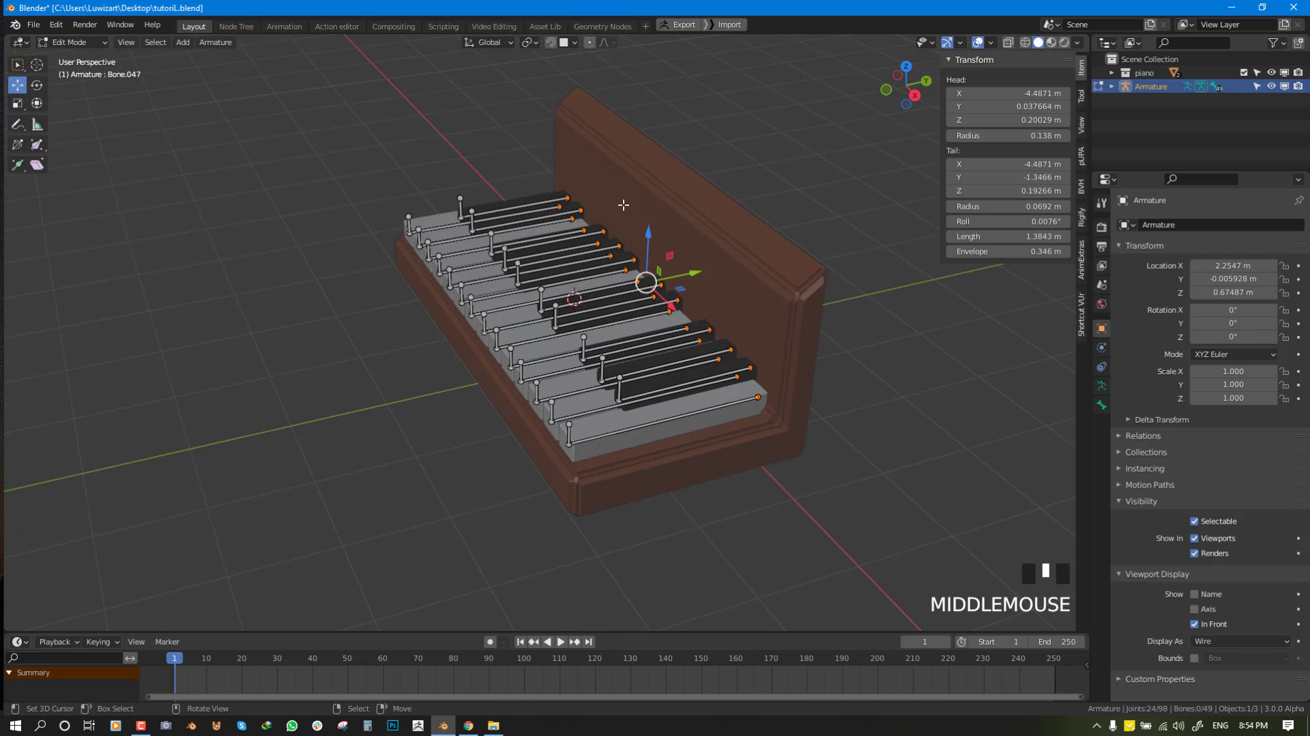
key(ctrl+KP_Add)
key(ctrl+KP_Add)
key(ctrl+KP_Add)
key(ctrl+KP_Add)
key(ctrl+KP_Add)
key(m)
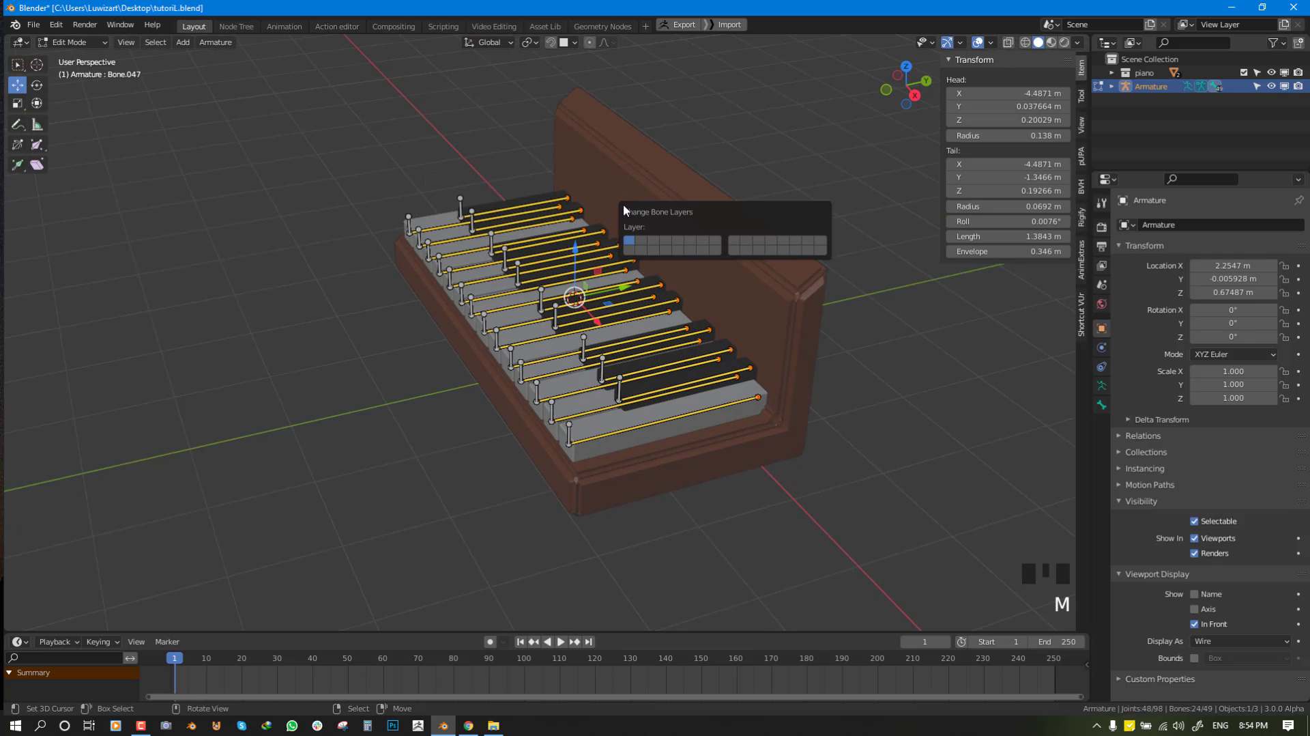
click(629, 249)
key(Tab)
Save the file and try moving a single bone in Pose Mode, cancelling the move.
ctrl+scroll(666, 311, up, 2)
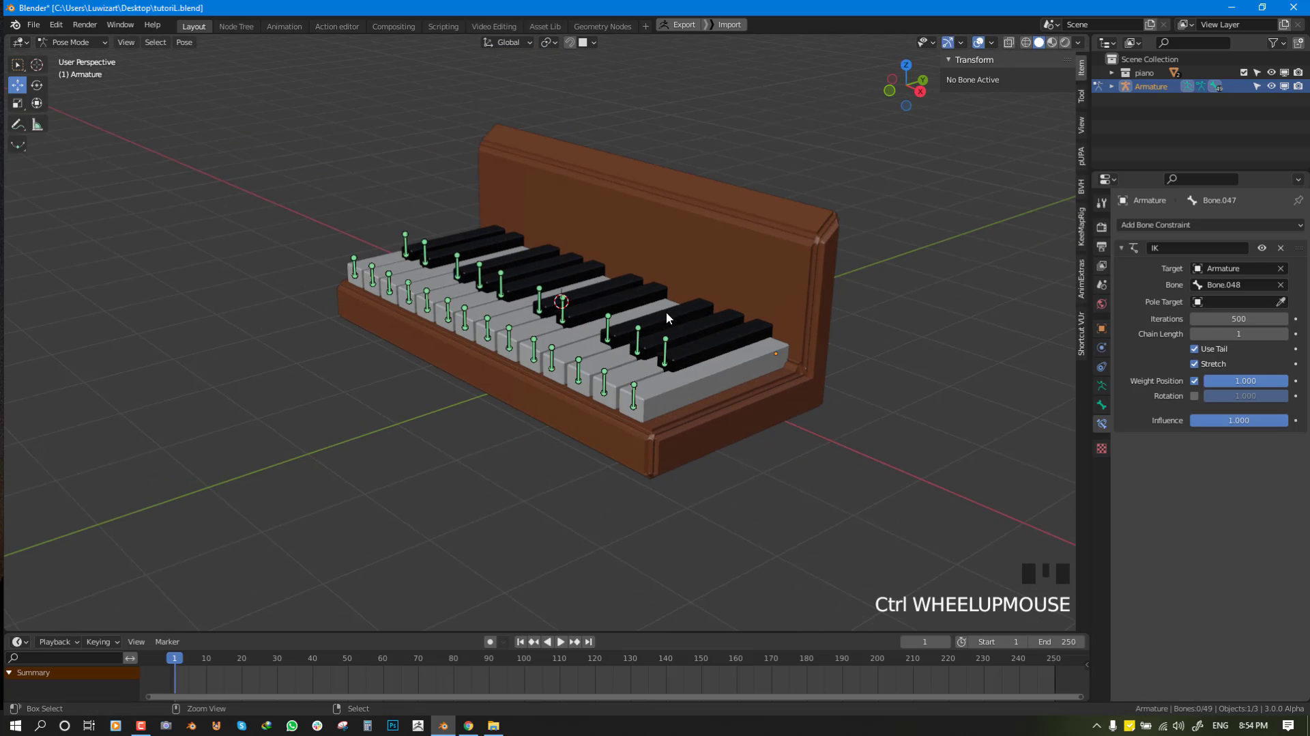
key(ctrl+s)
middle_drag(794, 332, 650, 363)
right_click(981, 421)
key(g)
right_click(956, 408)
scroll(650, 362, up, 2)
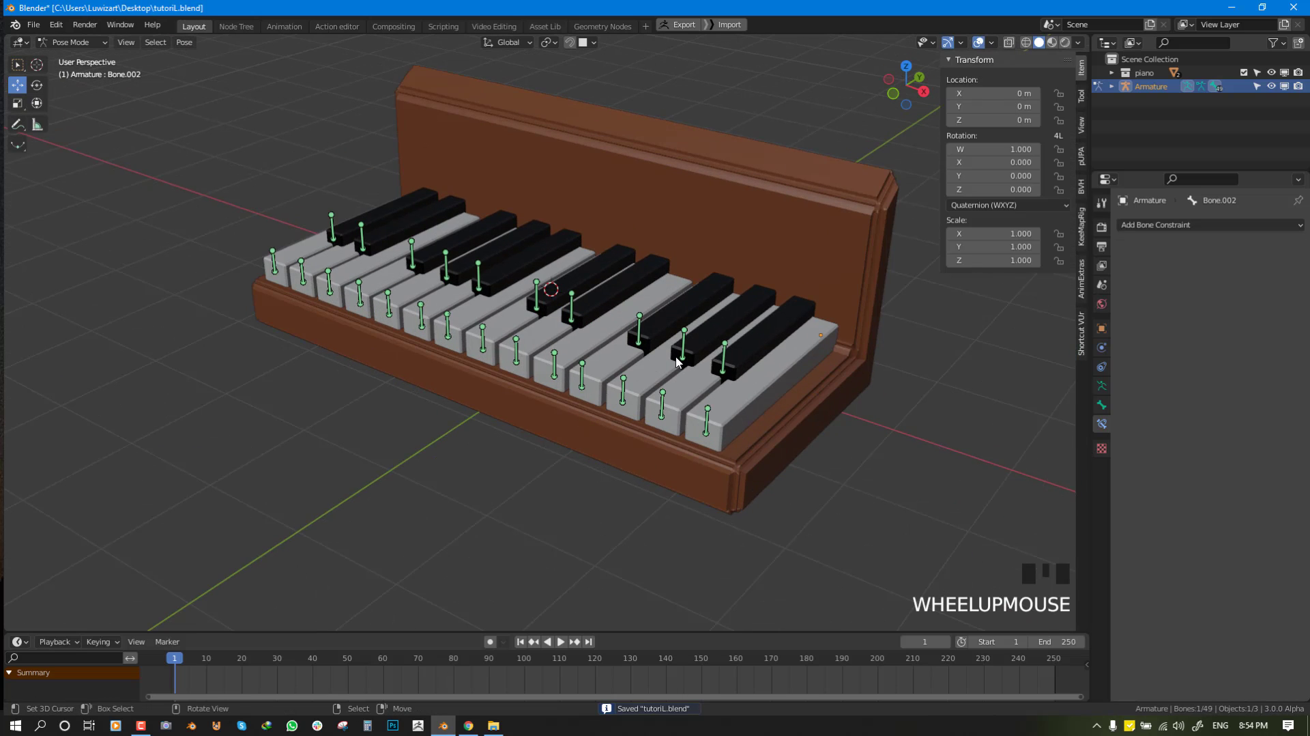
Move all the remaining visible control bones to bone layer 2 and display only layer 17 with the long bones.
click(1101, 385)
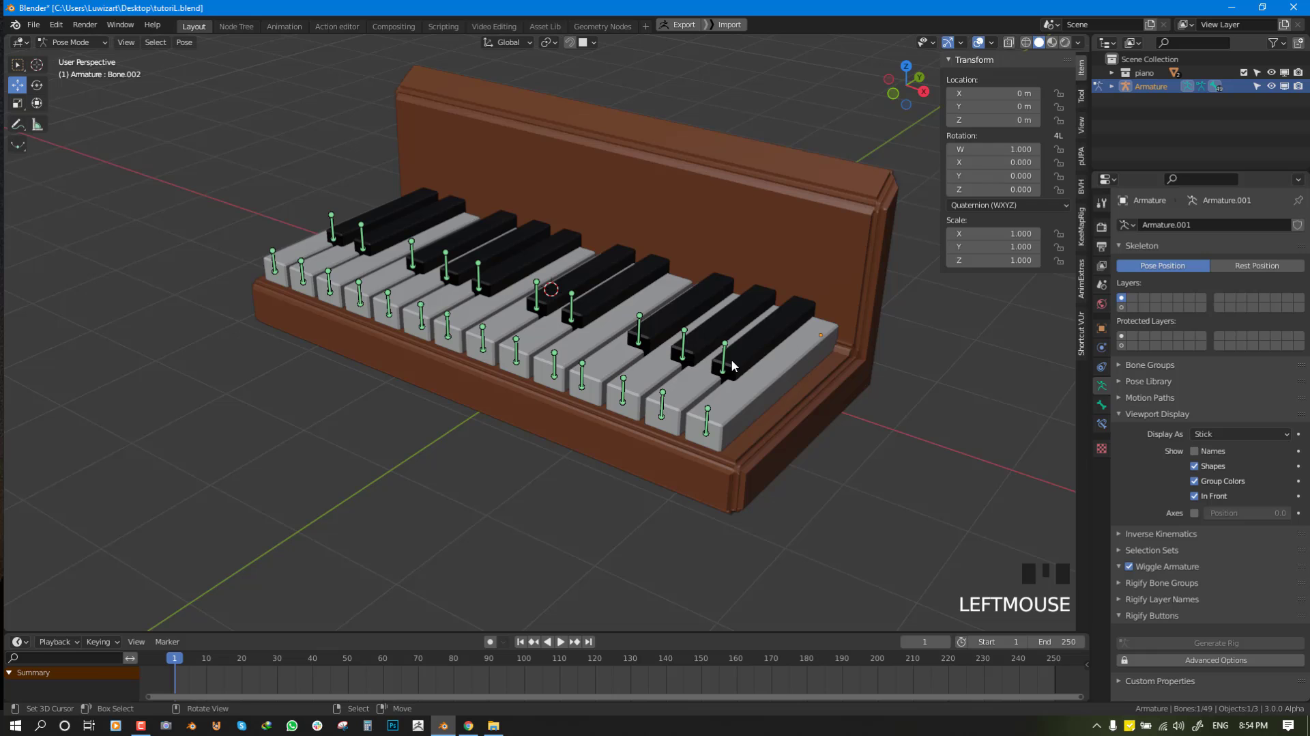
middle_drag(733, 367, 600, 344)
key(a)
key(m)
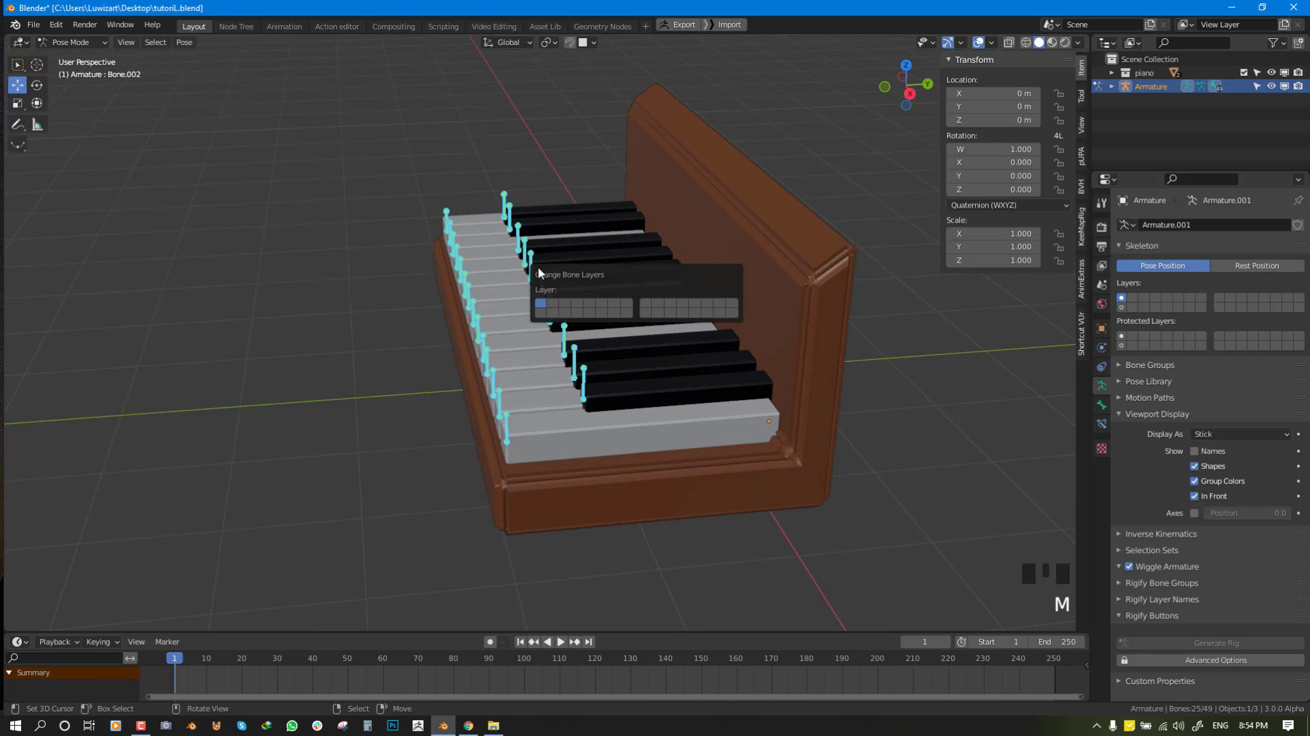
click(557, 304)
click(1121, 307)
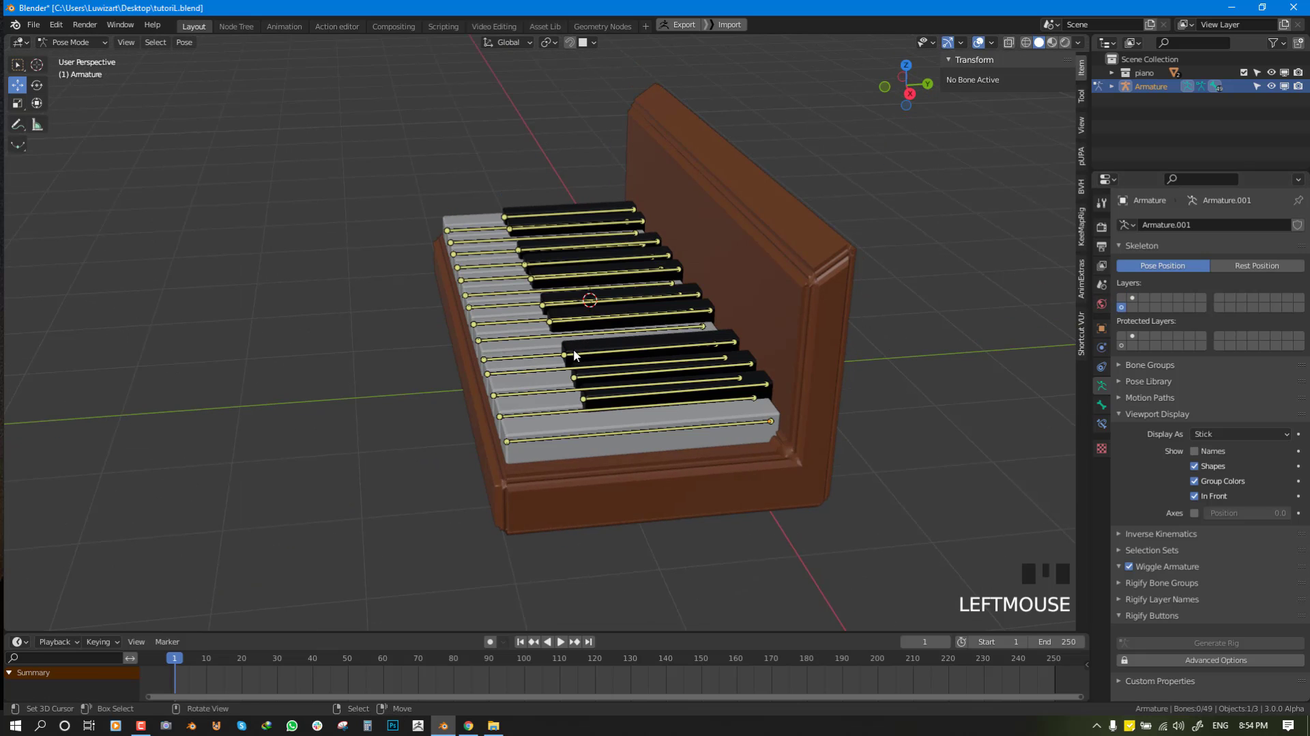
Parent the piano keys mesh to the armature in Object Mode using Armature Deform With Empty Groups.
middle_drag(573, 354, 720, 412)
key(ctrl+Tab)
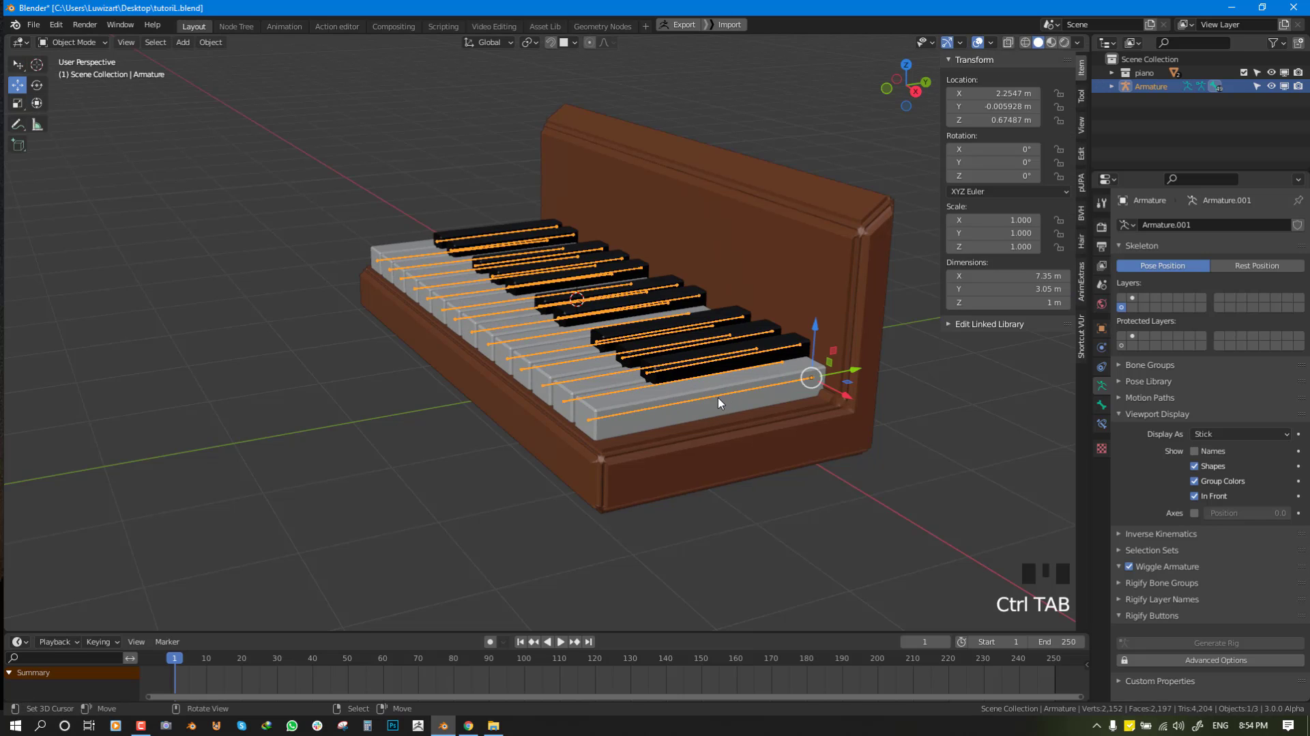
right_click(718, 401)
shift+right_click(720, 398)
key(ctrl+p)
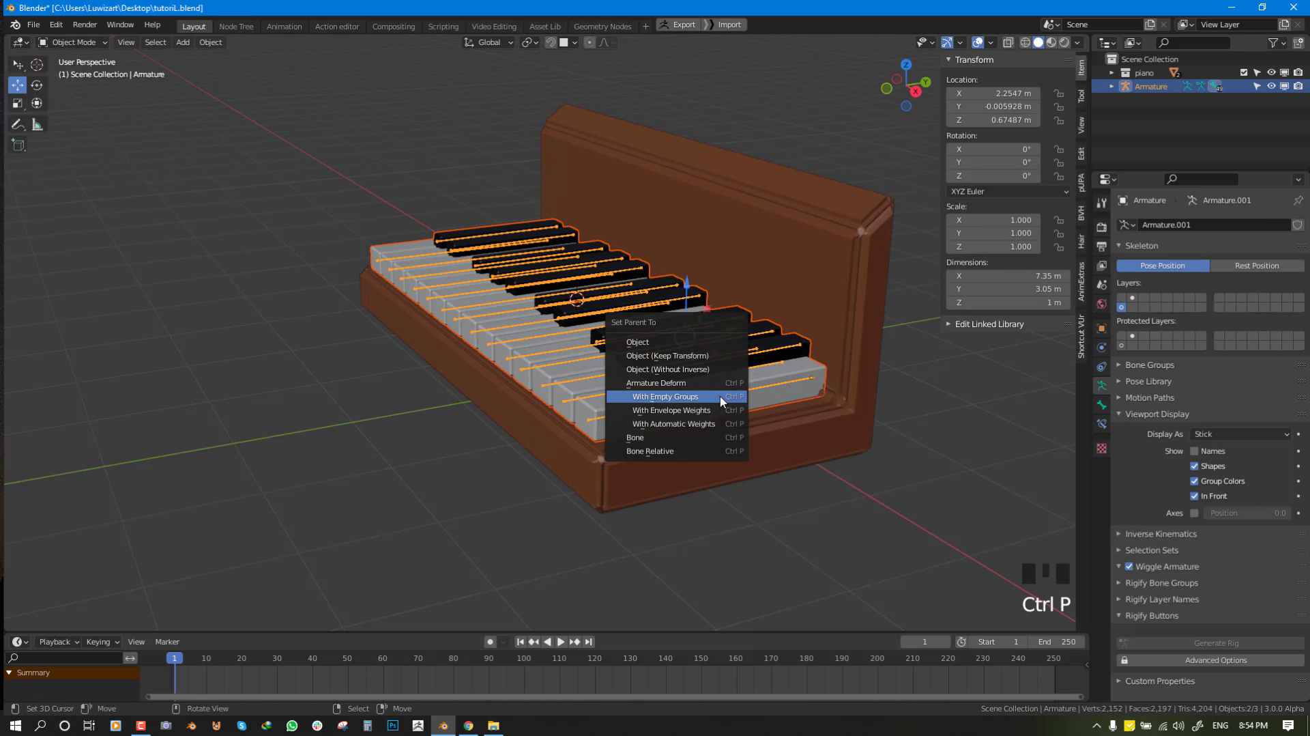
click(679, 397)
middle_drag(680, 397, 727, 392)
Edit the KEYS mesh and assign the rightmost white key's linked geometry to the vertex group Bone.
right_click(727, 396)
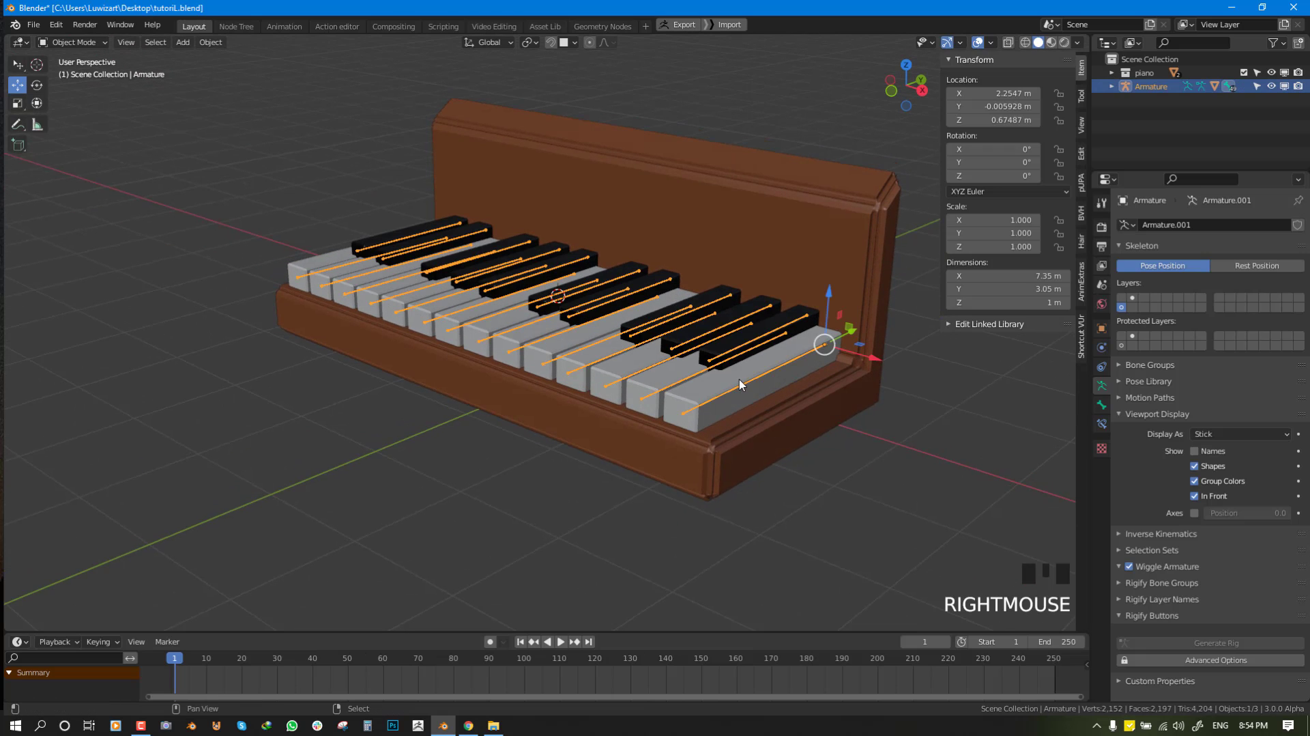
right_click(739, 385)
right_click(740, 386)
shift+right_click(737, 386)
key(ctrl+Tab)
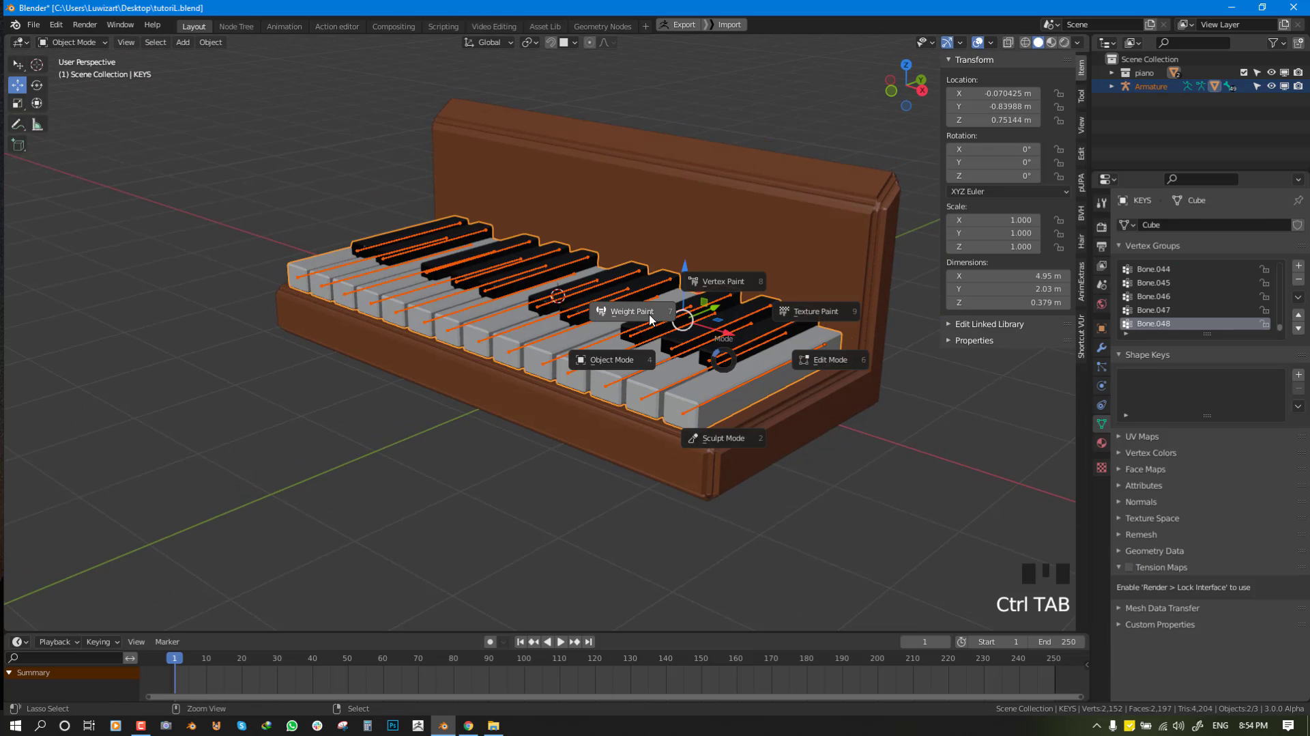
click(650, 319)
scroll(735, 422, up, 1)
key(Tab)
key(alt+a)
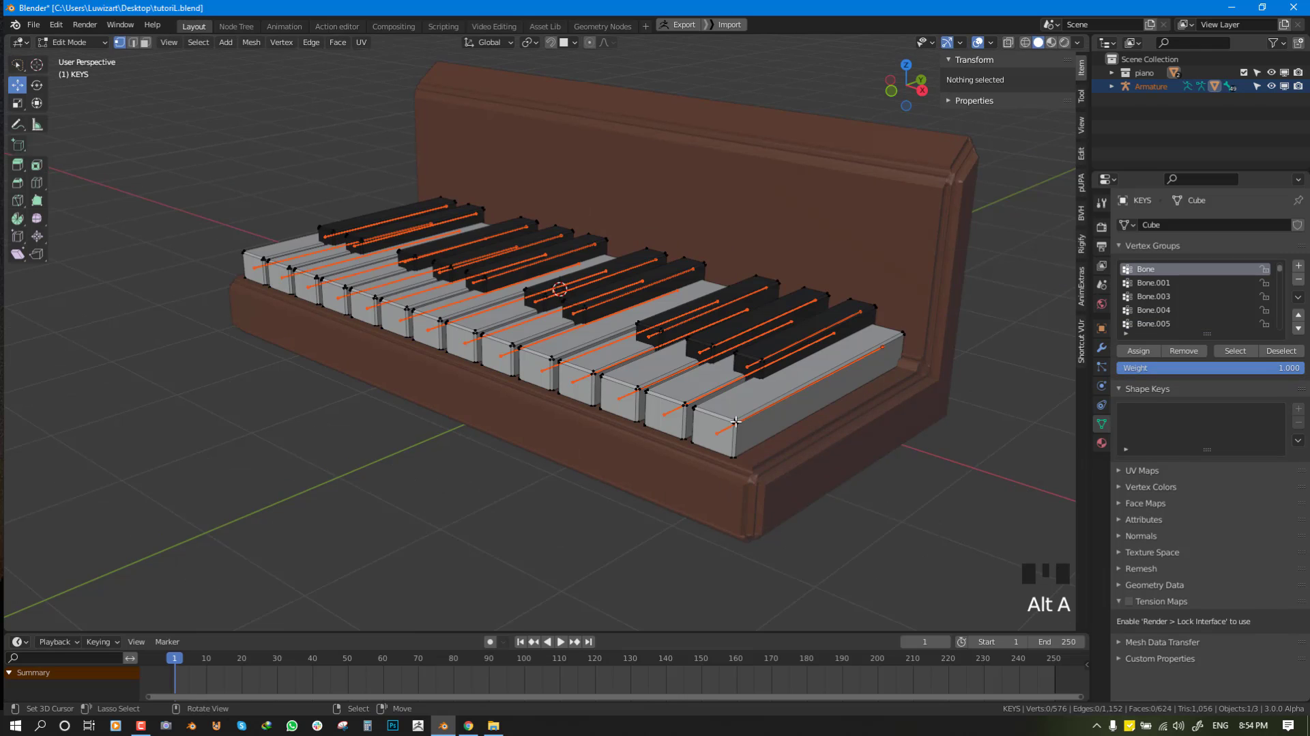
key(l)
key(q)
click(791, 391)
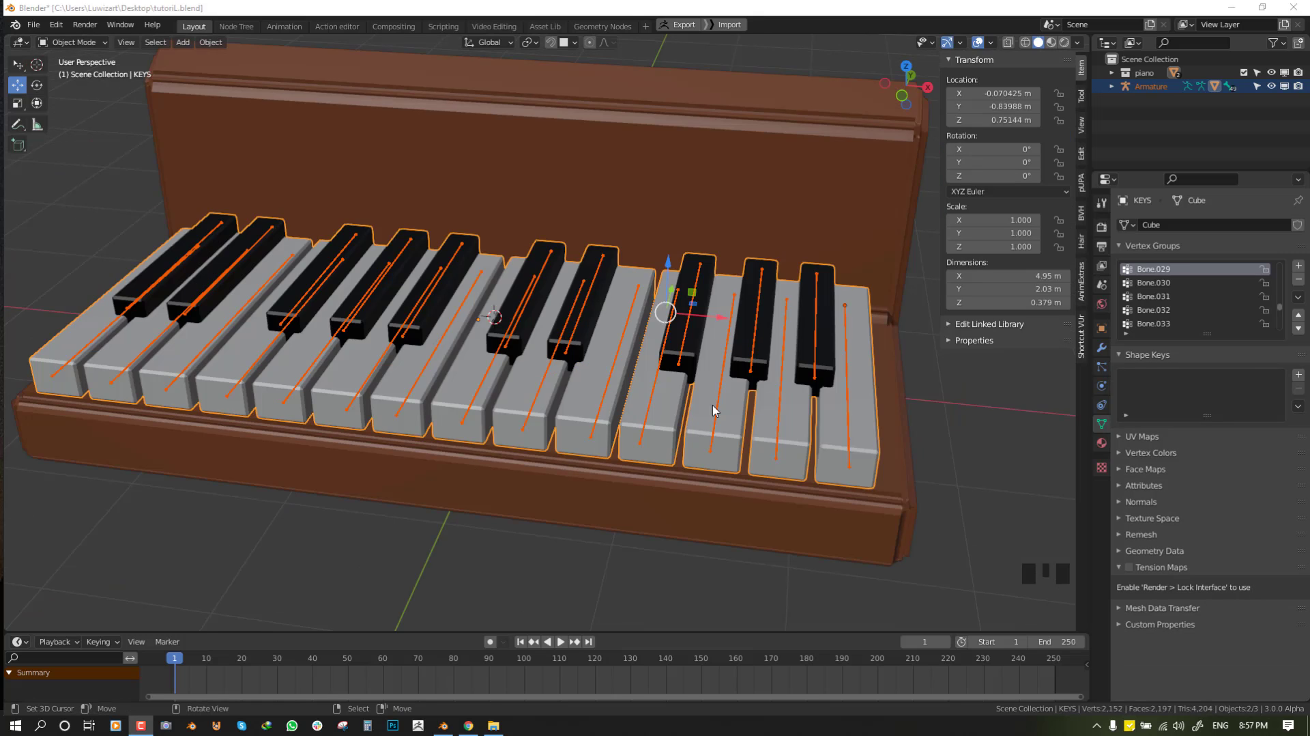
Select only the armature and display bone layer 2 with the control bones instead of the long bones.
middle_drag(711, 409, 830, 401)
key(alt+a)
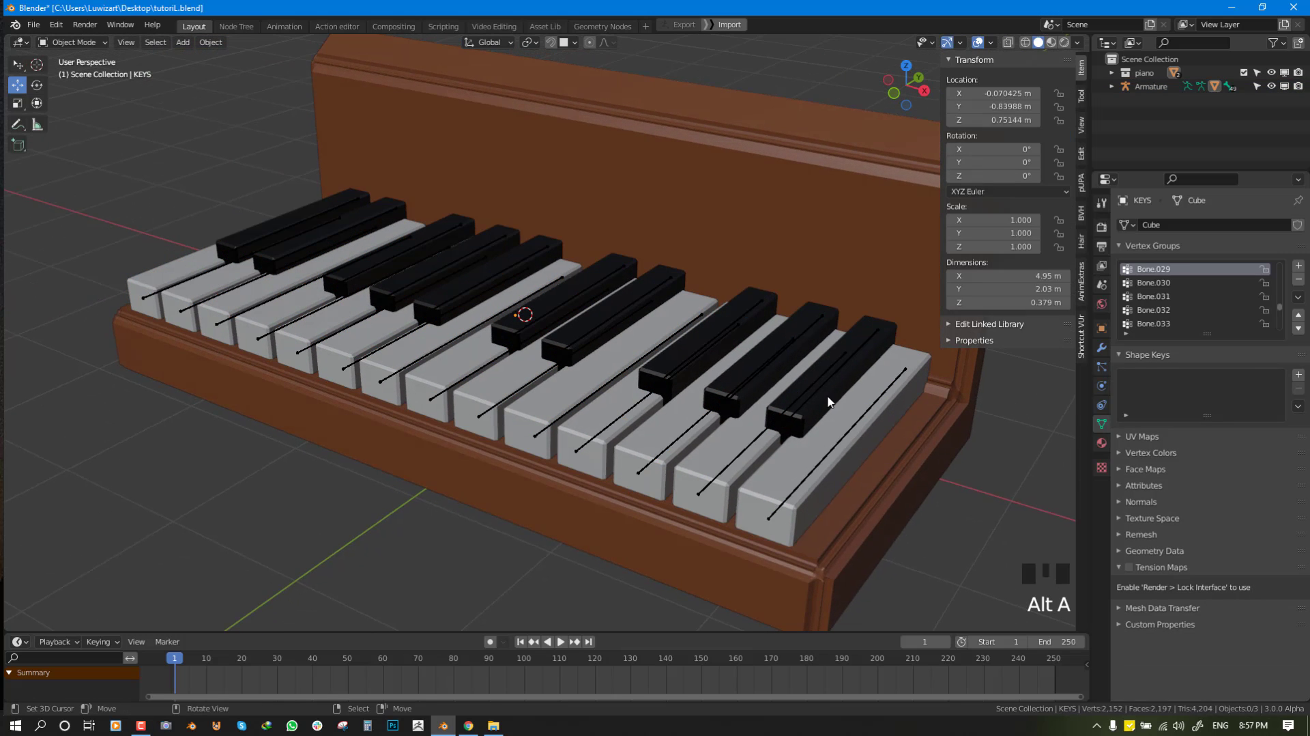
right_click(727, 412)
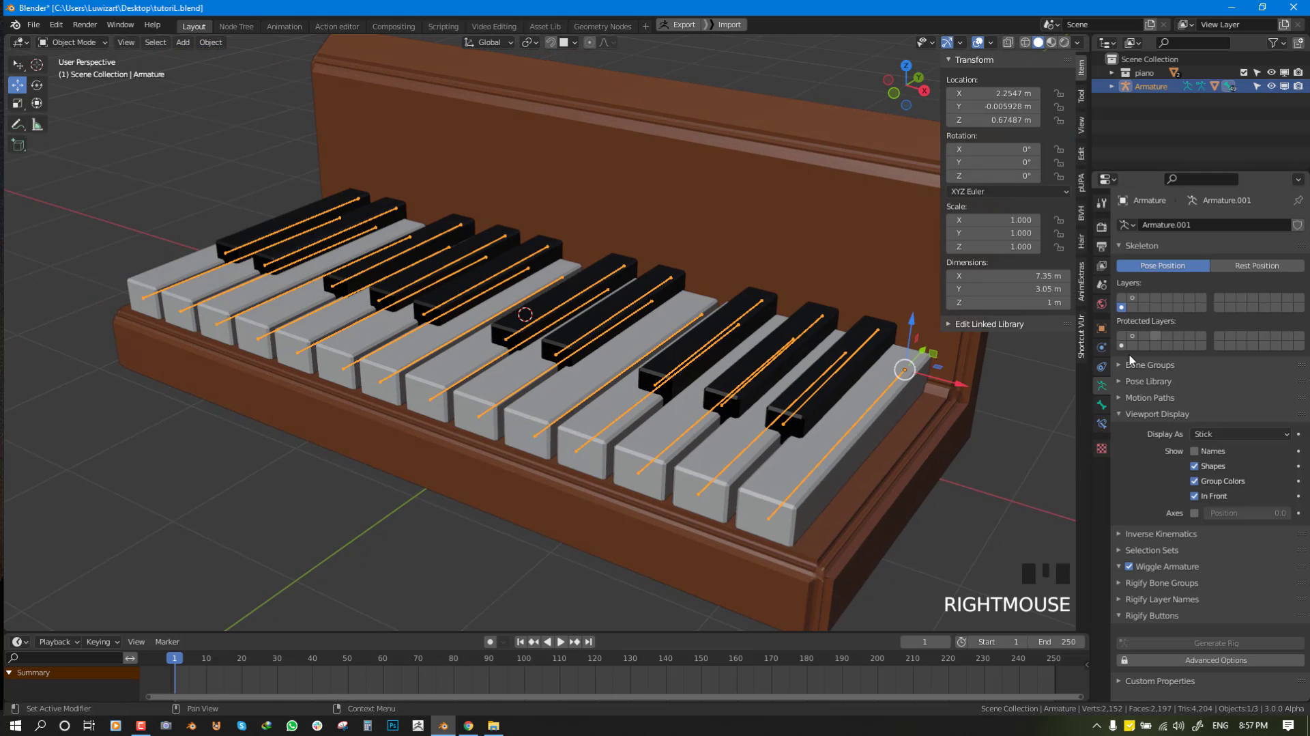
click(1133, 297)
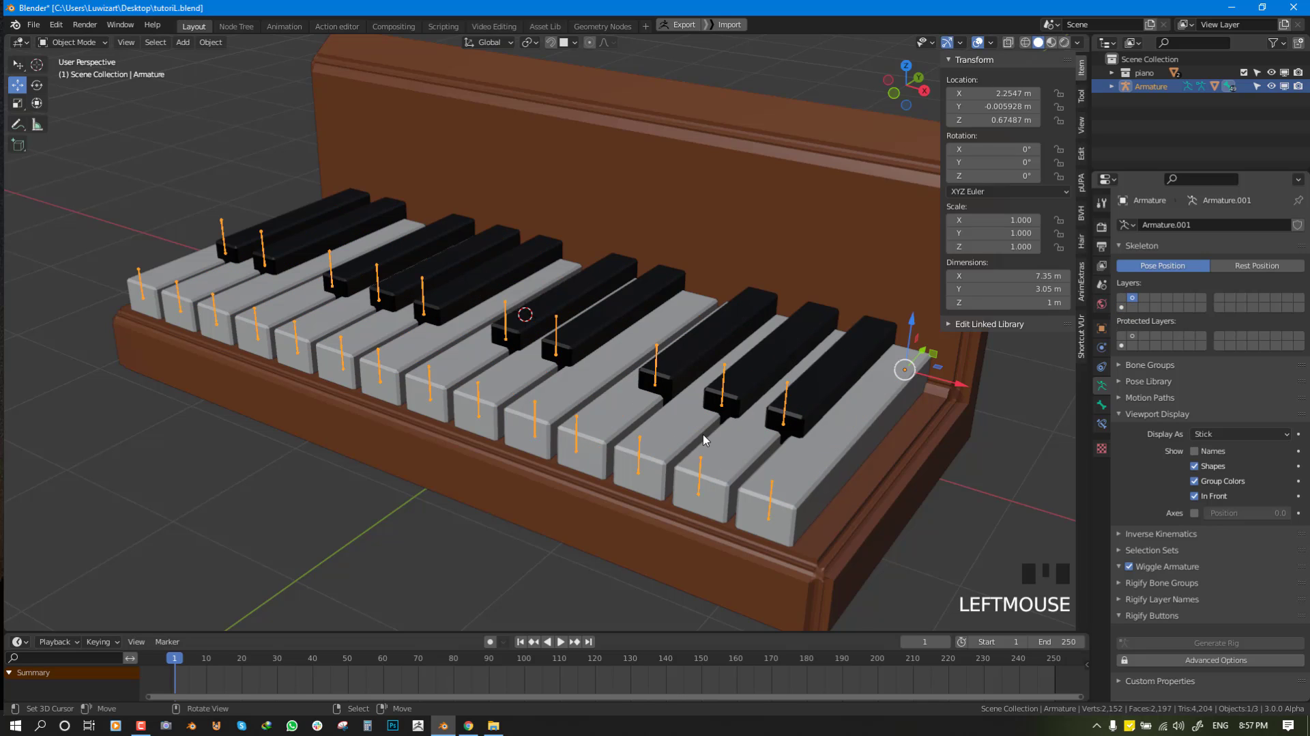
Test the second black and second white keys from the right by moving their control bones in Pose Mode, cancelling each move.
key(ctrl+Tab)
right_click(724, 399)
key(g)
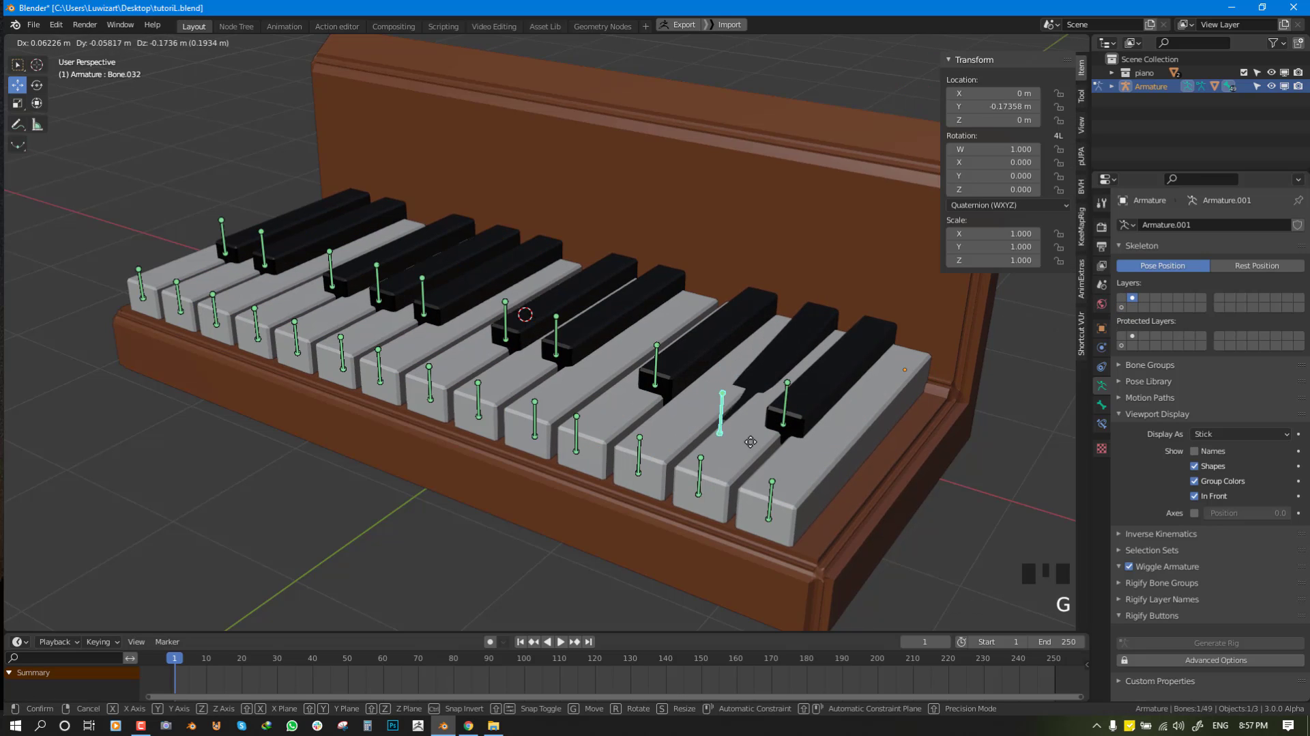
right_click(720, 410)
right_click(698, 492)
key(g)
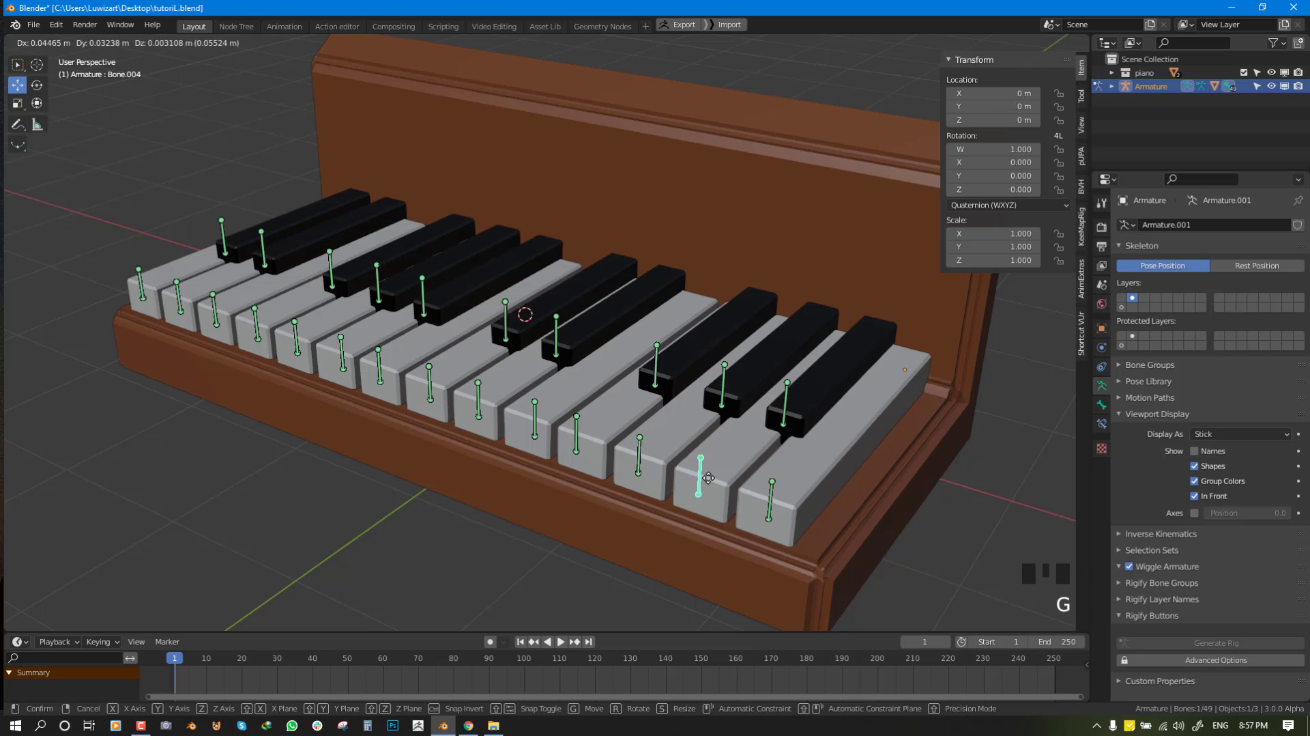
right_click(703, 491)
Lower the rightmost white key's control bone about 0.145 m to check its travel, and show its bone constraints.
shift+scroll(763, 506, down, 1)
shift+middle_drag(767, 502, 702, 422)
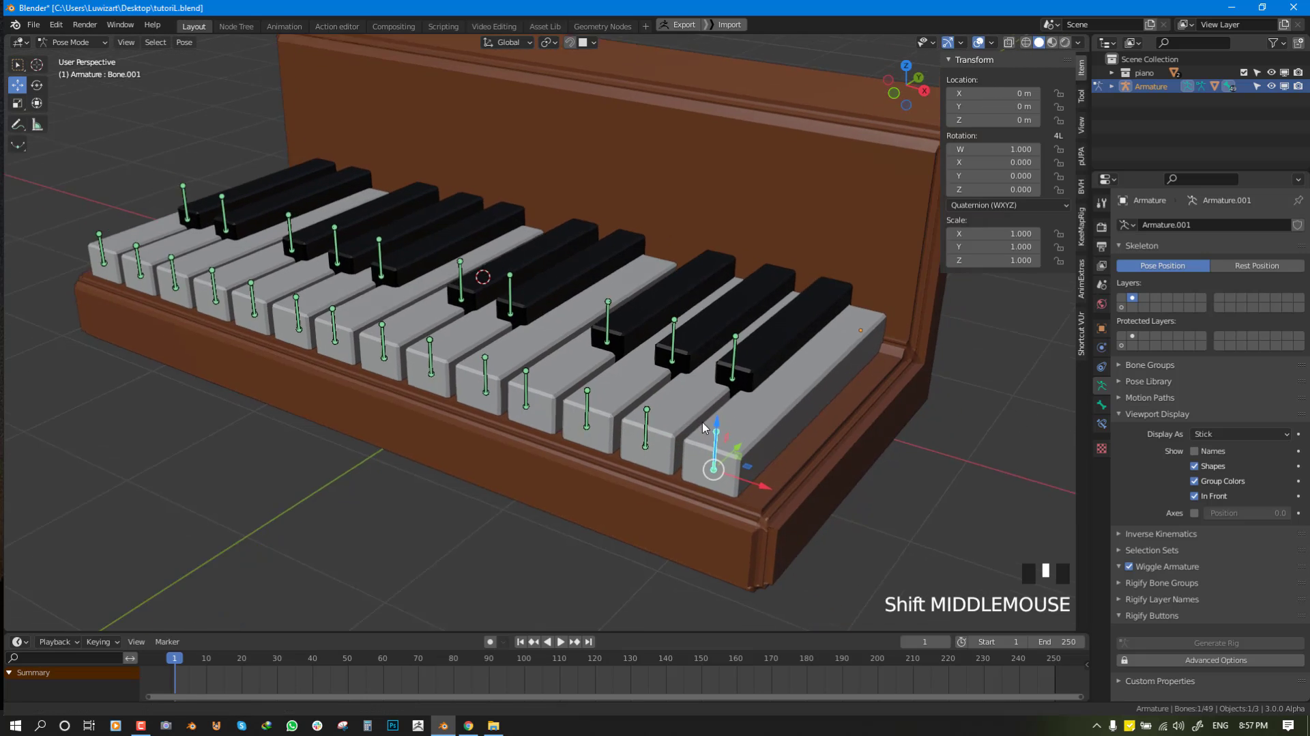
scroll(689, 387, up, 2)
drag(710, 377, 710, 417)
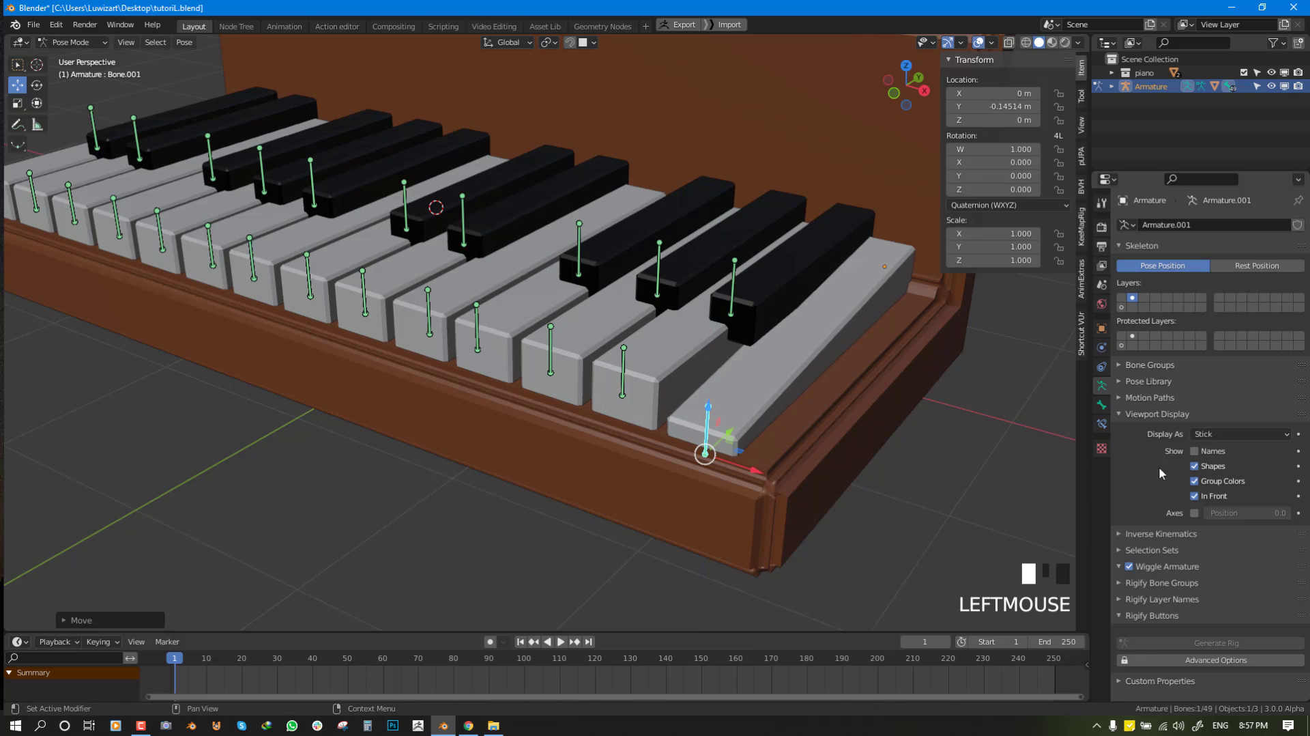
click(1101, 424)
middle_drag(800, 408, 815, 437)
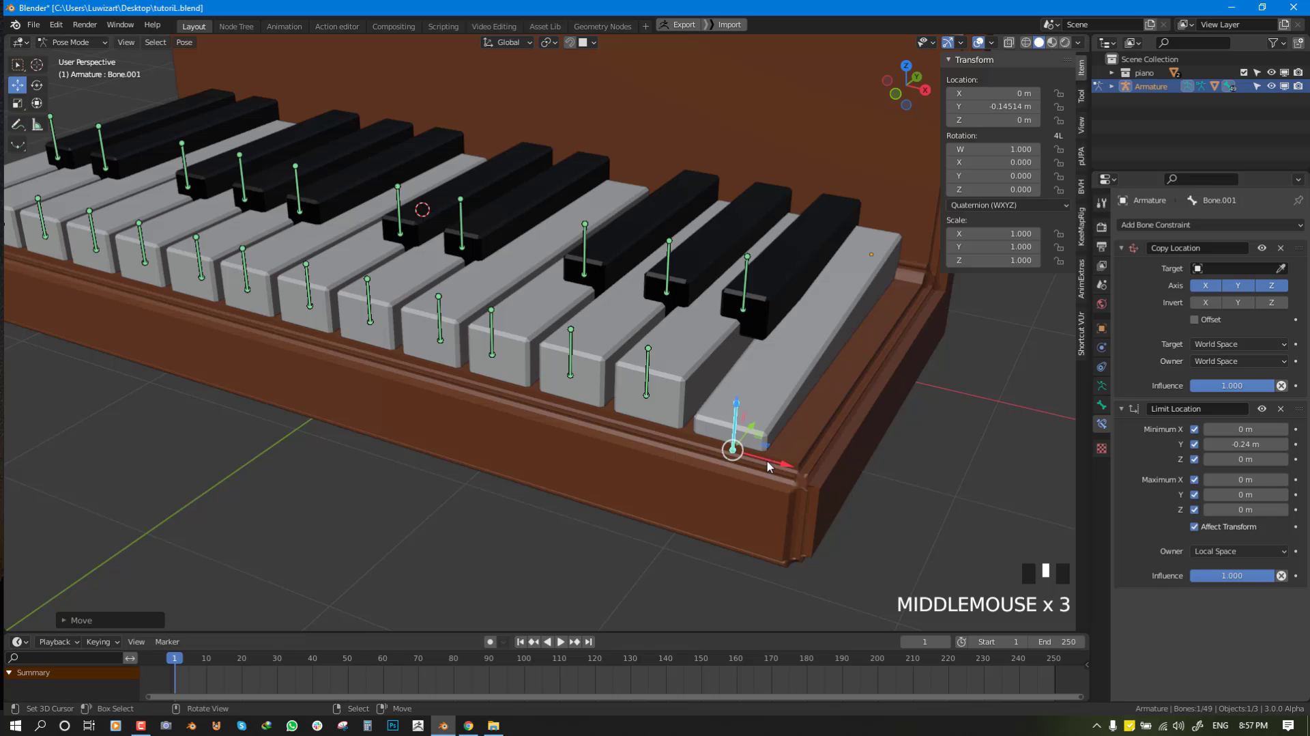
Try minimum Y values of 0 m and 0.05 m in the rightmost white key's Limit Location constraint, and test moving its control bone.
shift+click(1245, 443)
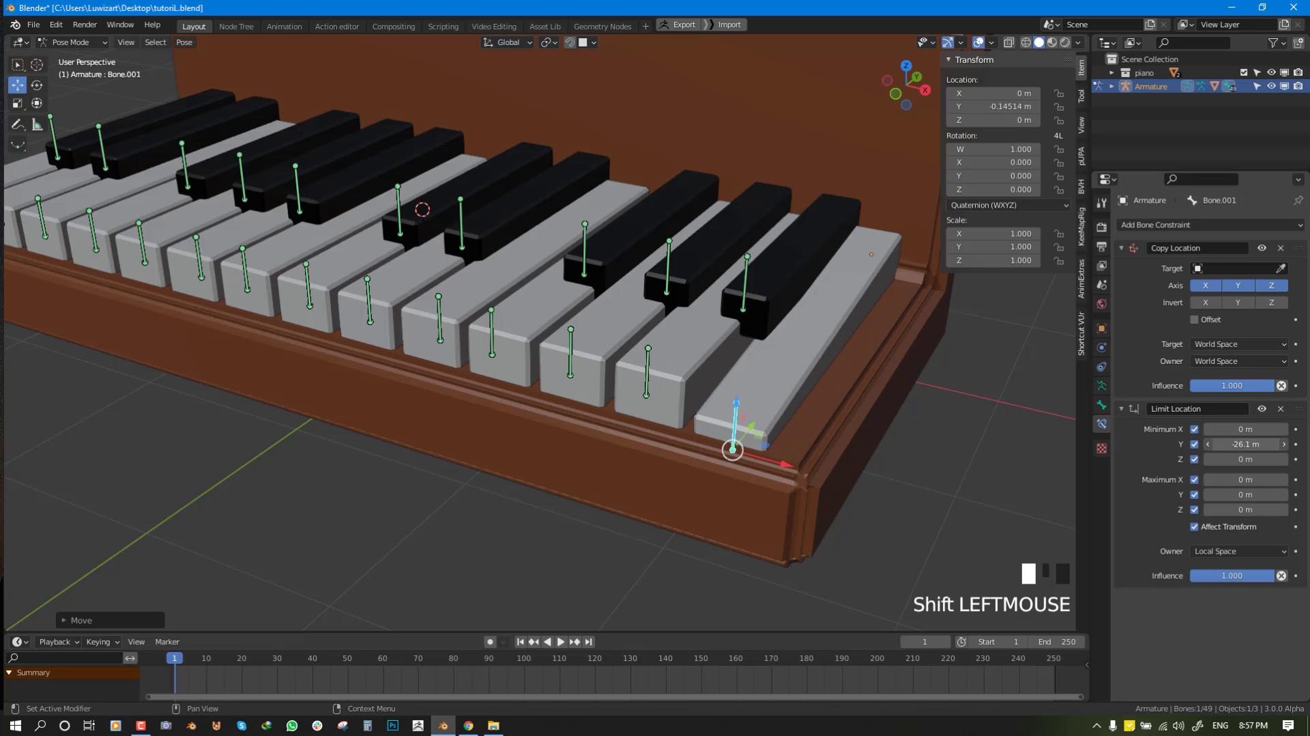
click(1246, 443)
text(0)
key(Return)
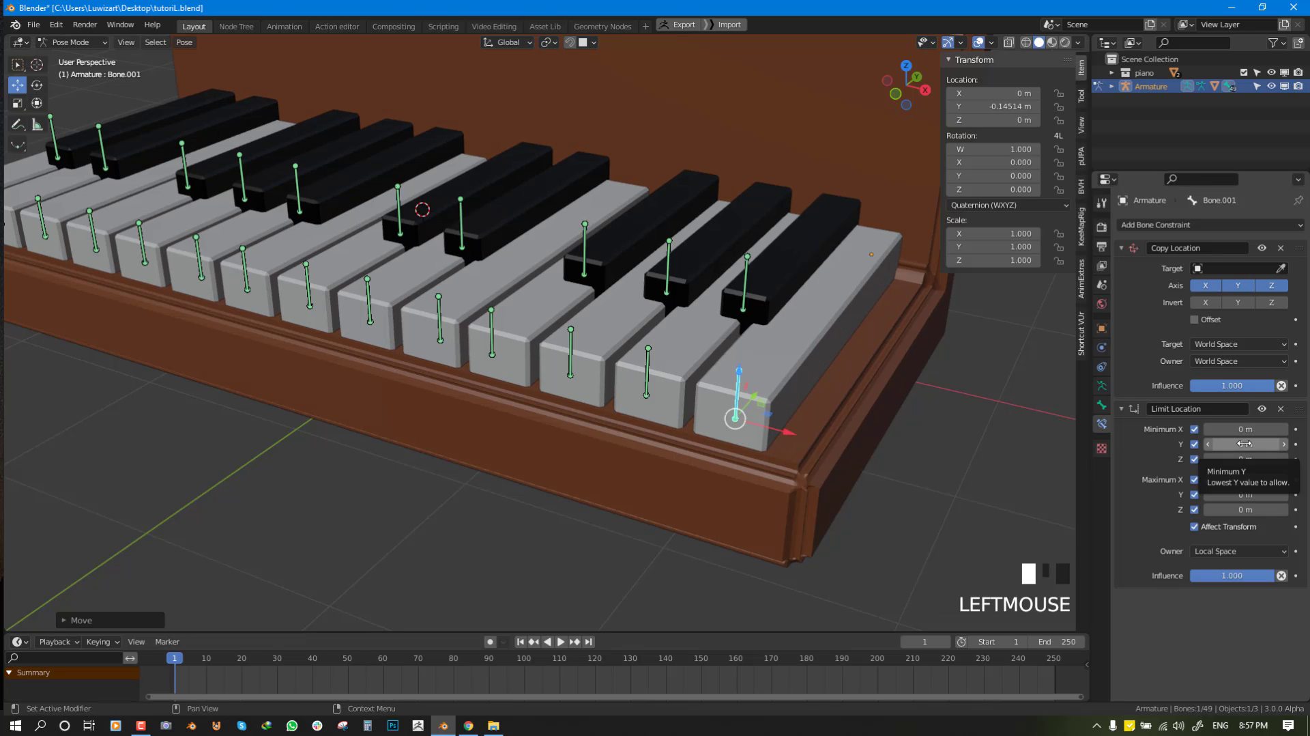
double_click(1247, 444)
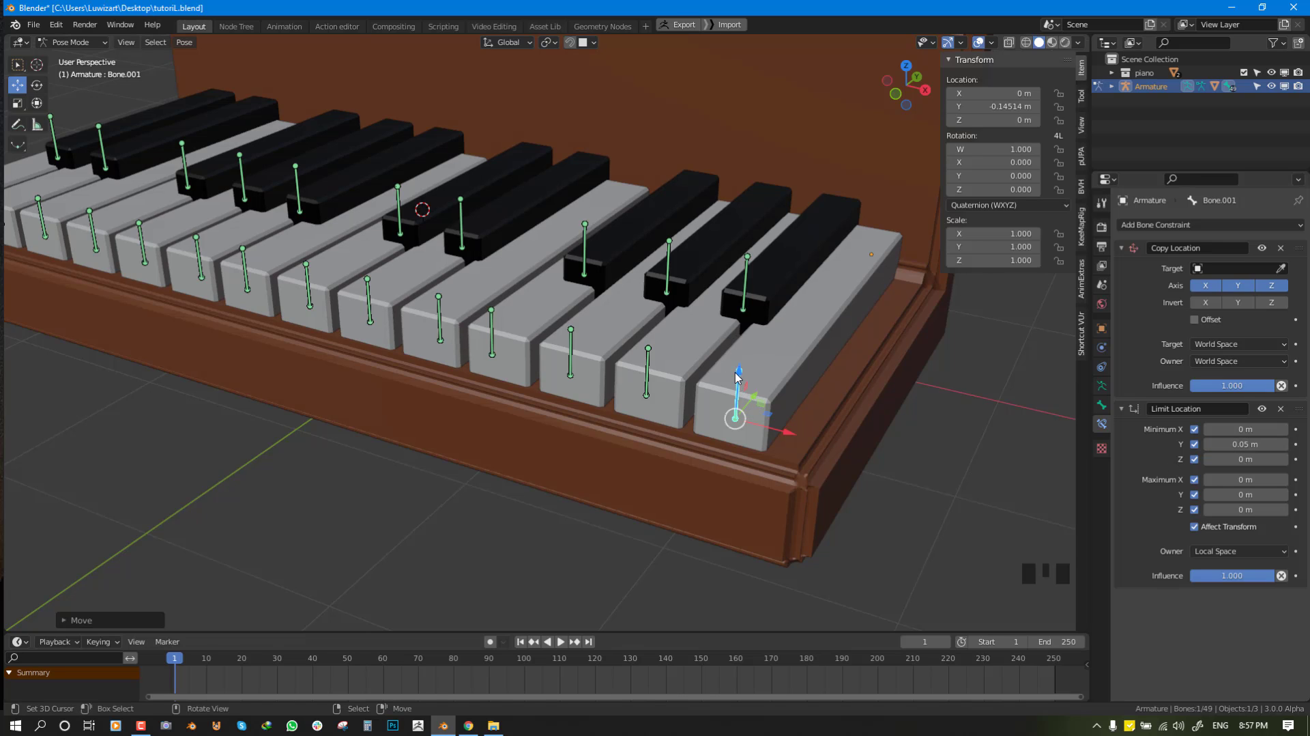
drag(737, 377, 734, 414)
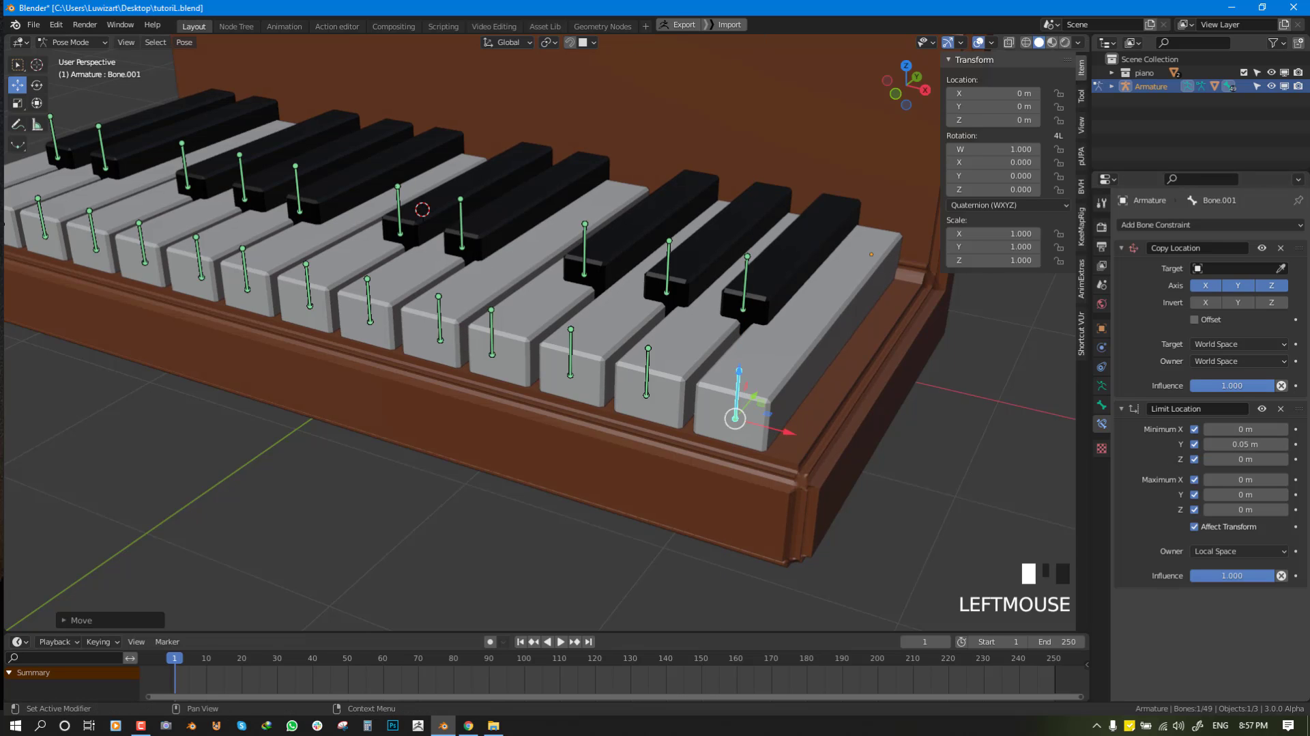
Try a minimum Y limit of -0.05 m, clear the control bone's location, and lower the bone to test the travel.
click(1245, 444)
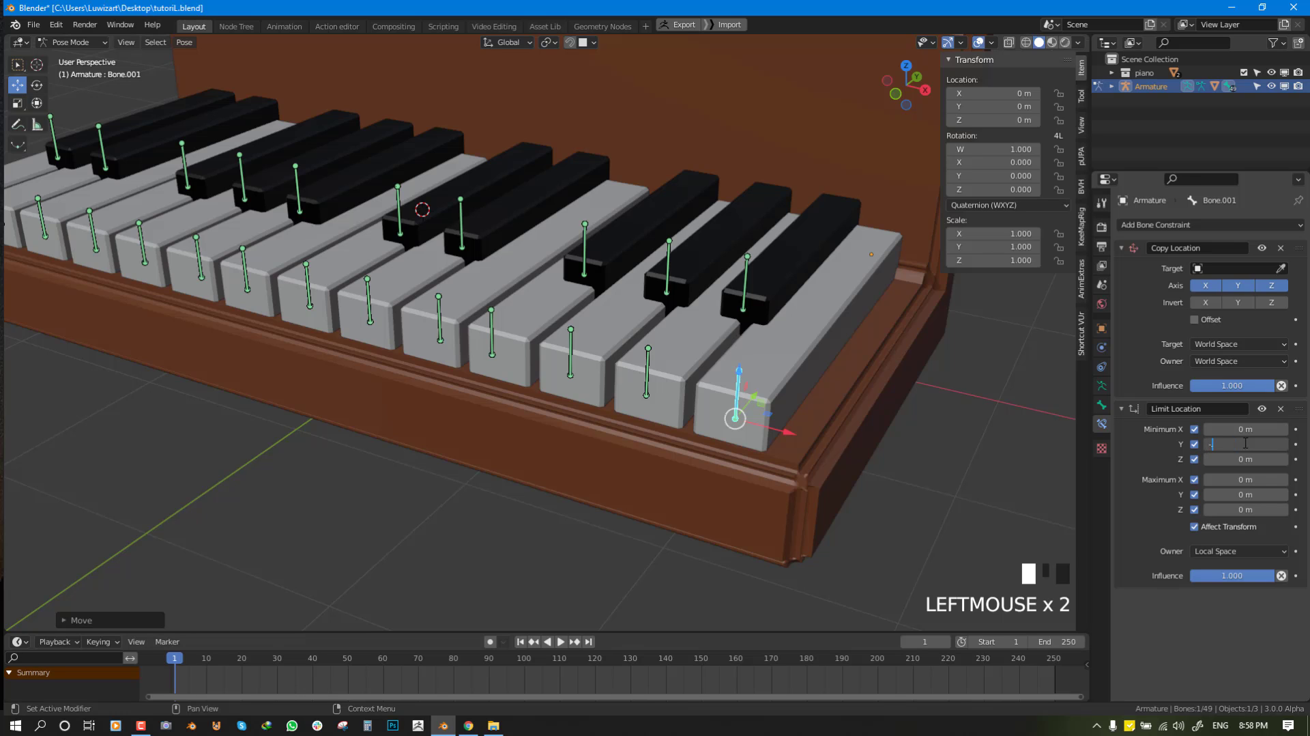
key(alt+g)
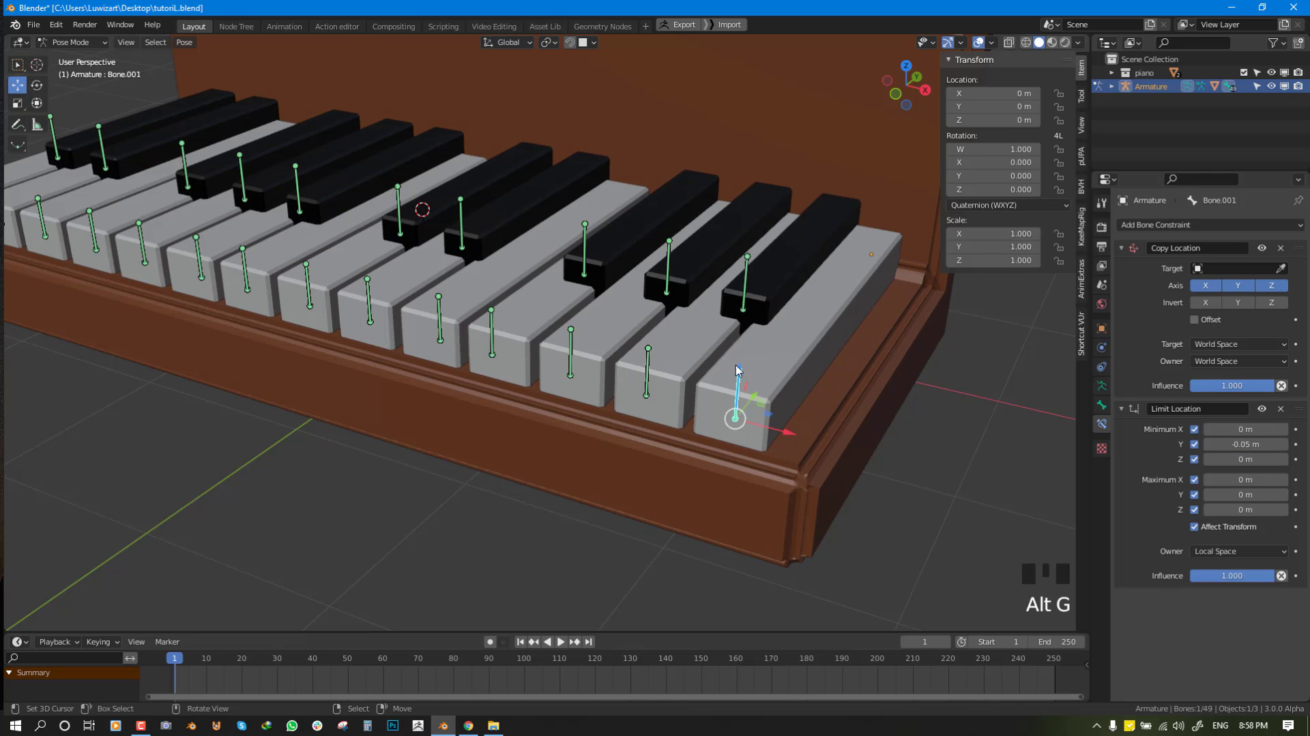
drag(737, 372, 734, 410)
Try a minimum Y limit of -0.1 m and lower the rightmost white key's control bone to inspect the travel.
double_click(1215, 444)
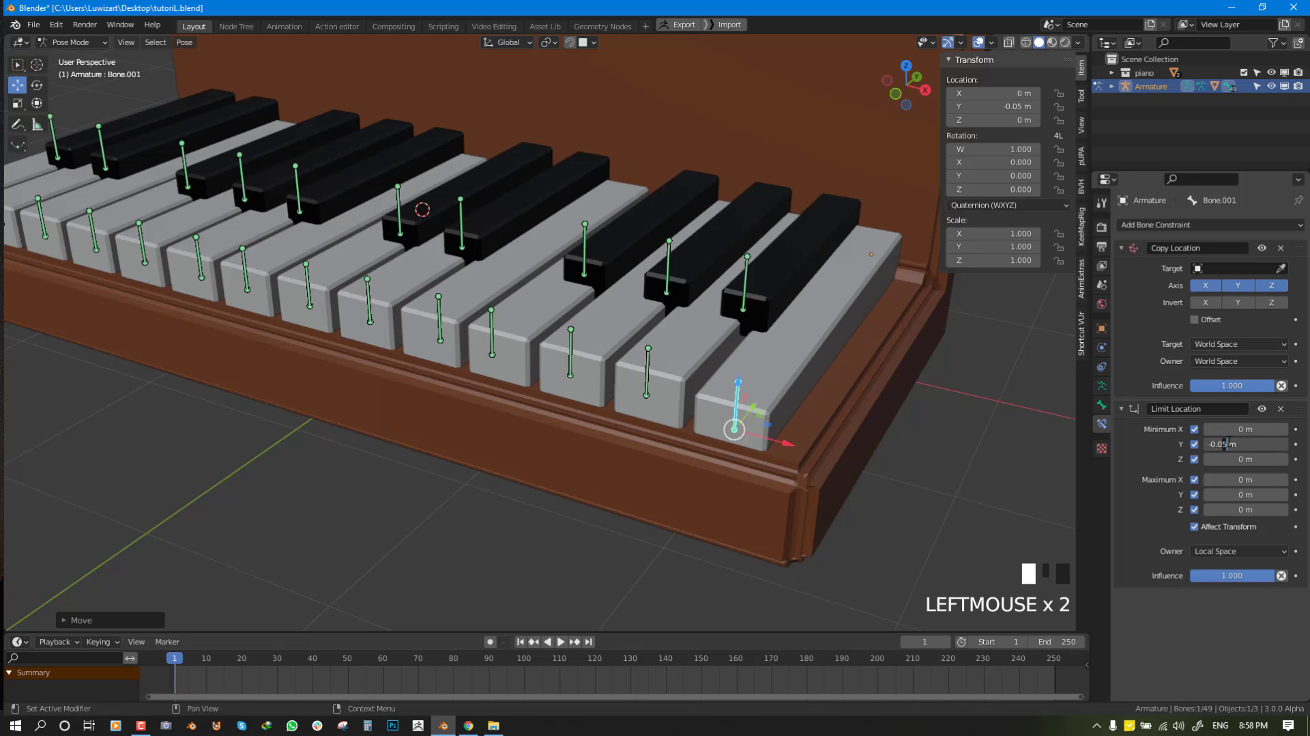
text(-0.1)
key(Return)
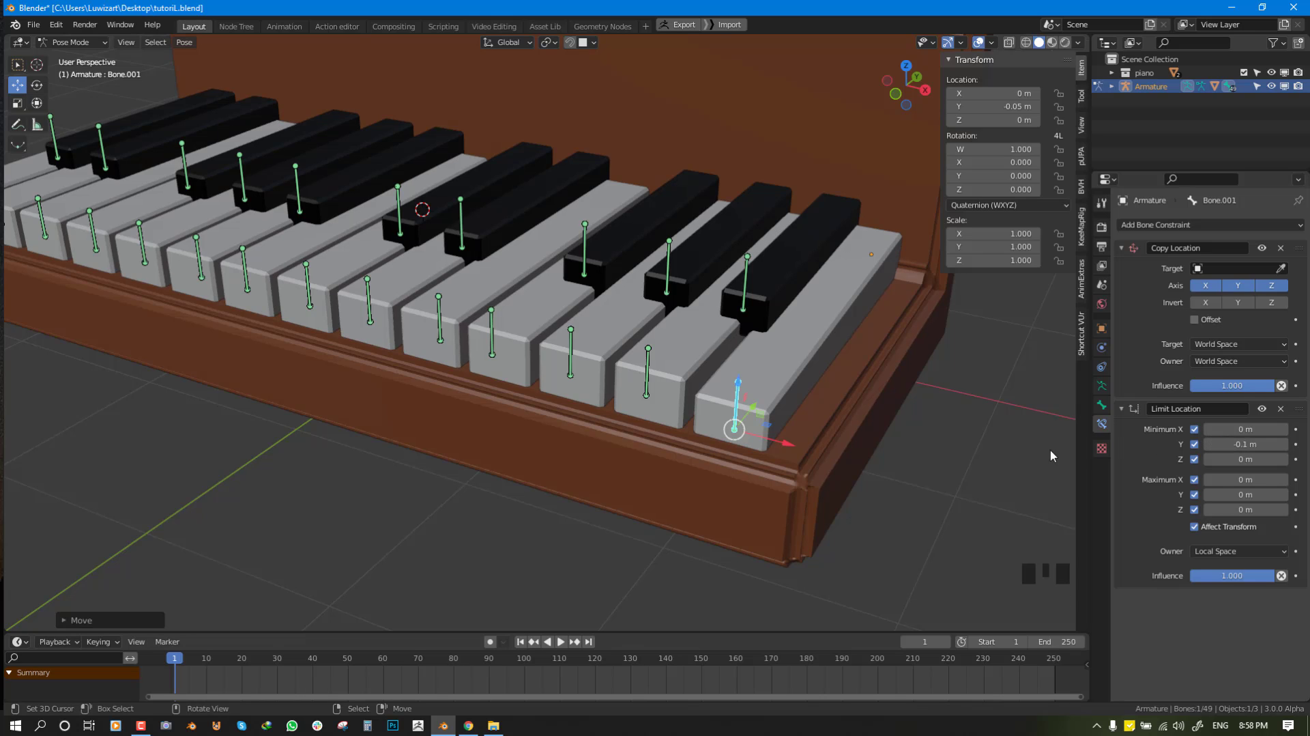
drag(743, 383, 739, 431)
middle_drag(739, 431, 683, 427)
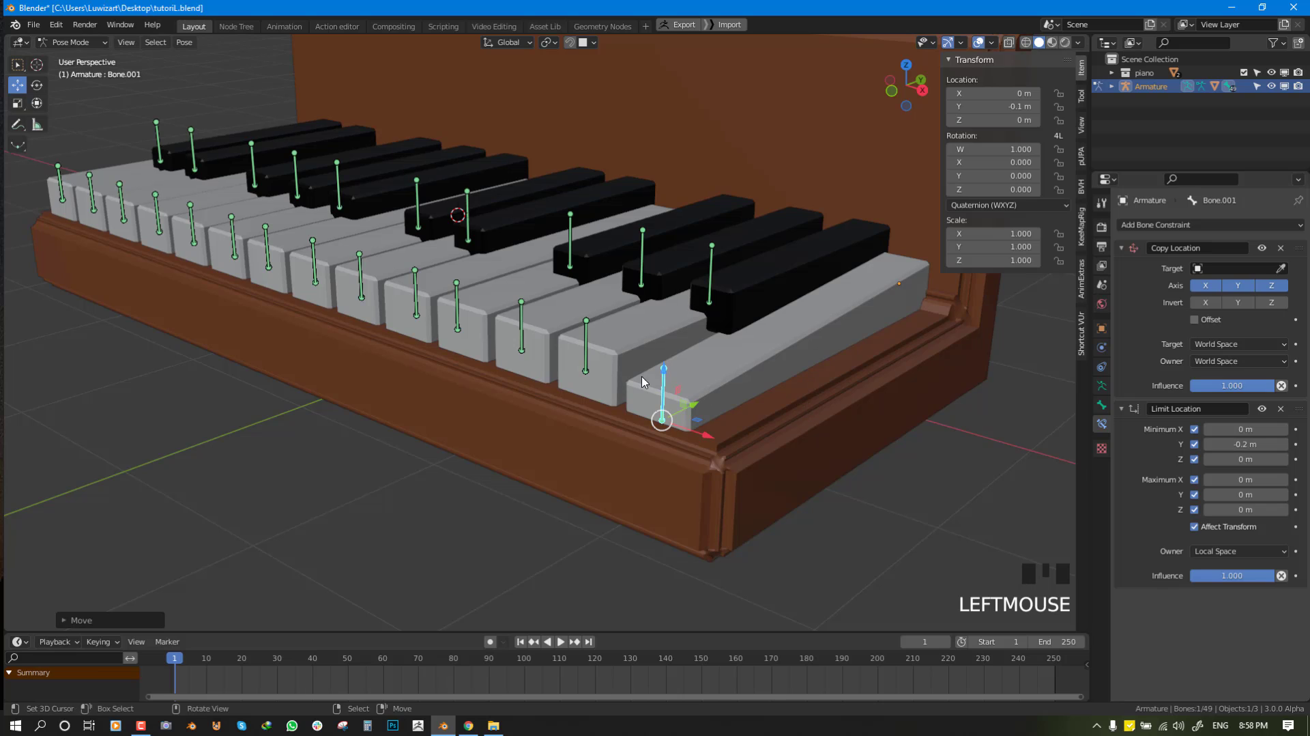
Test the rightmost white key's travel again and set its Limit Location minimum Y to -0.15 m.
drag(662, 374, 667, 376)
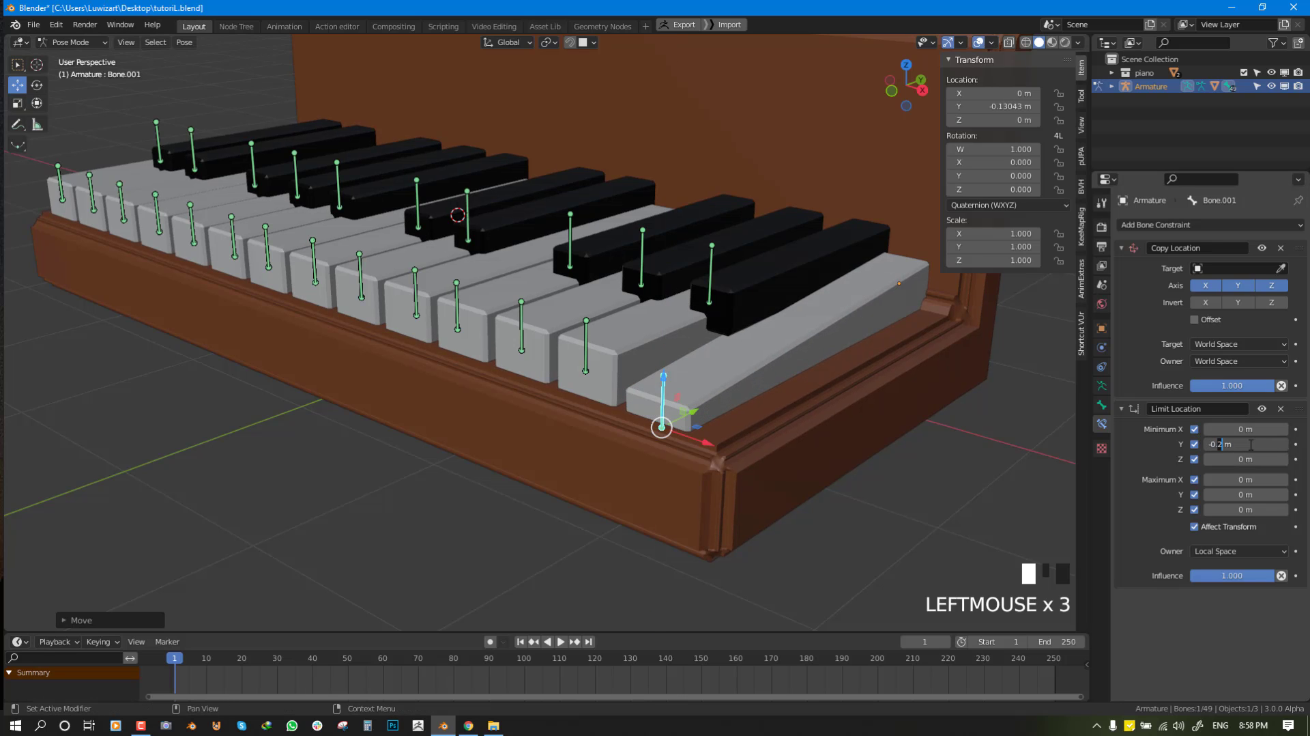
click(1258, 445)
text(-0.15)
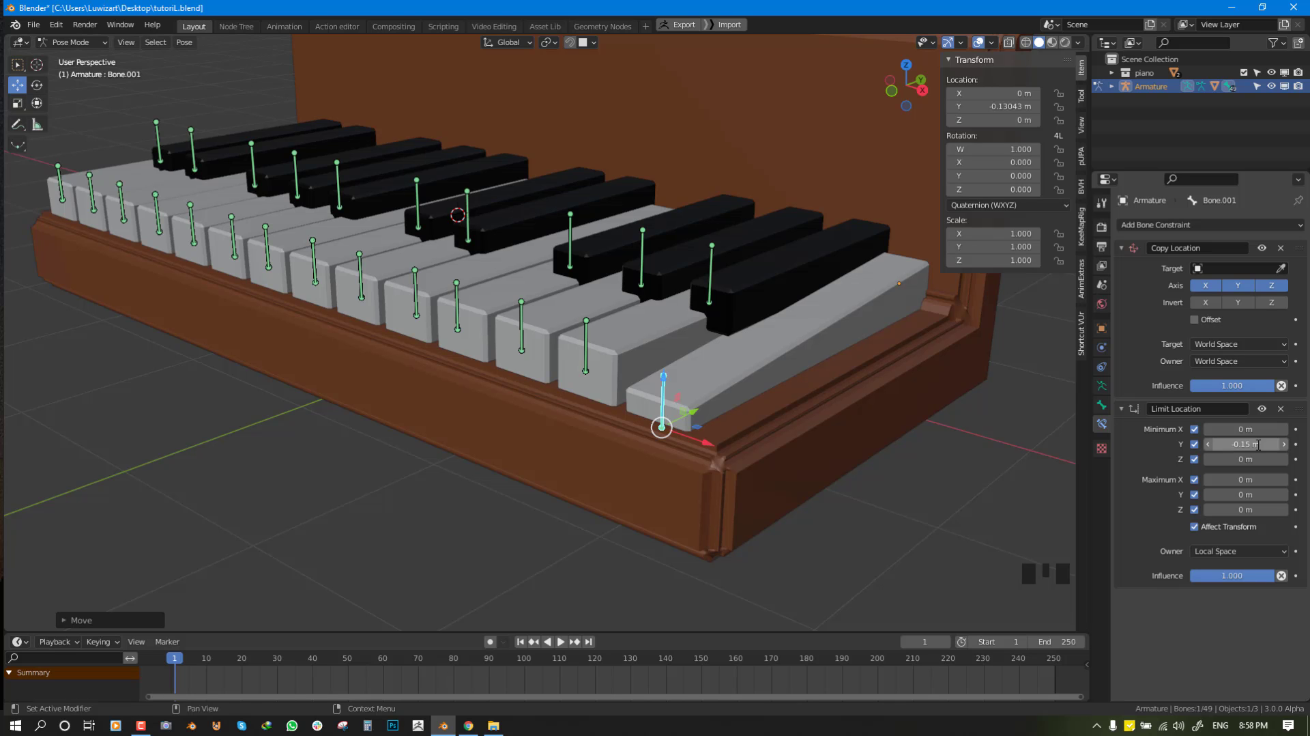
key(Return)
scroll(655, 417, down, 3)
key(KP_7)
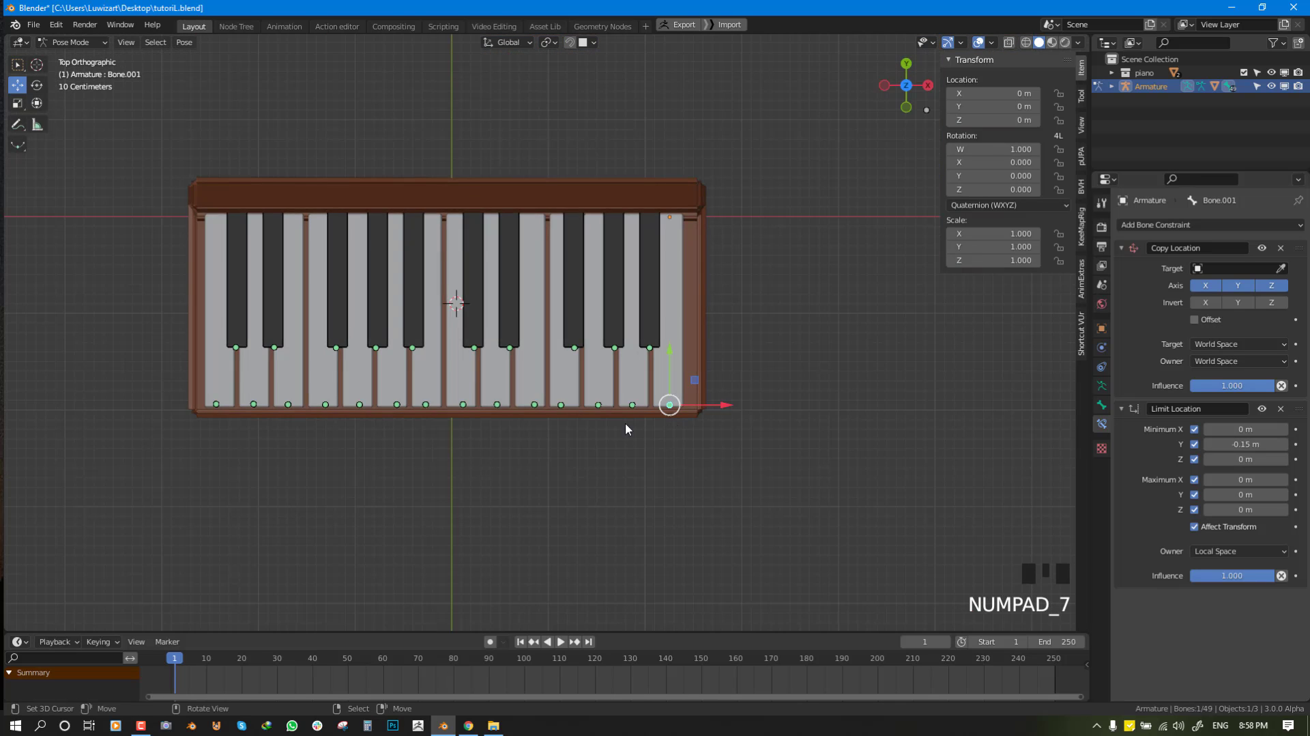
Select the control bones of all white and black keys and apply a Limit Location minimum Y of -0.15 m to them all.
key(shift+z)
key(b)
drag(167, 374, 890, 490)
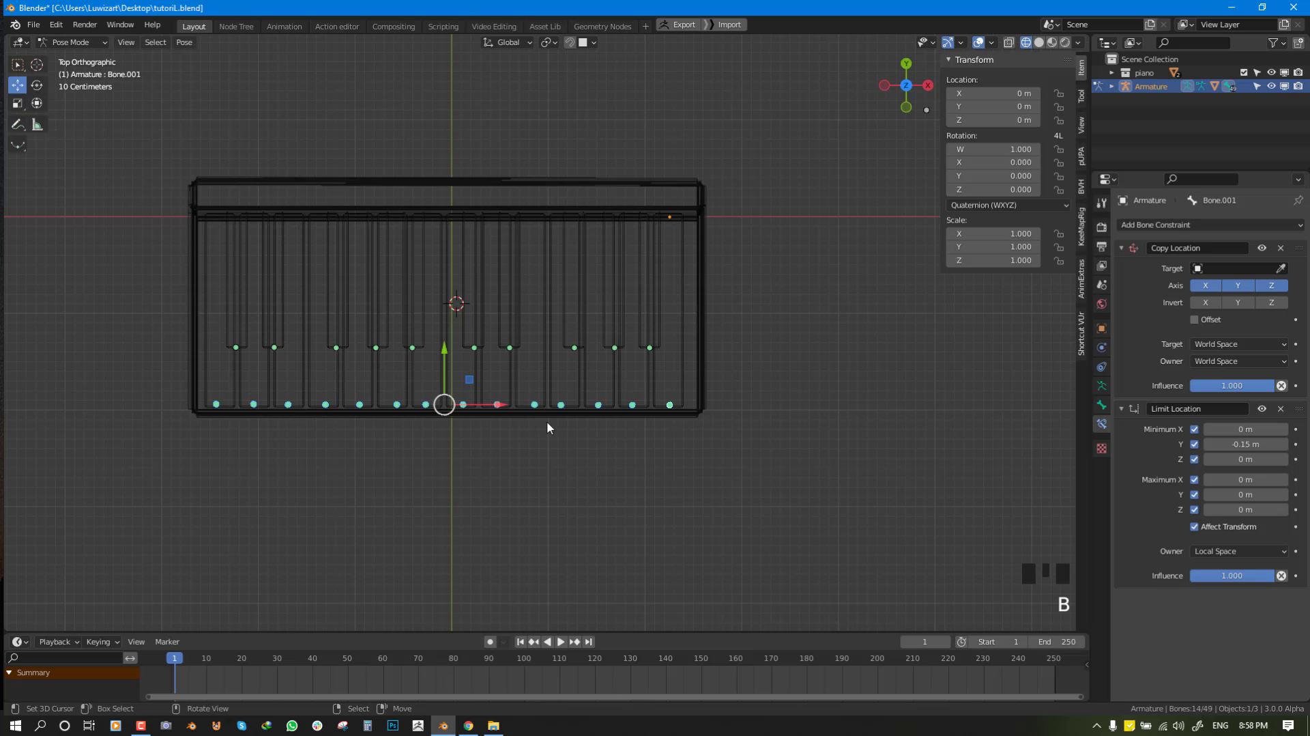
key(shift+z)
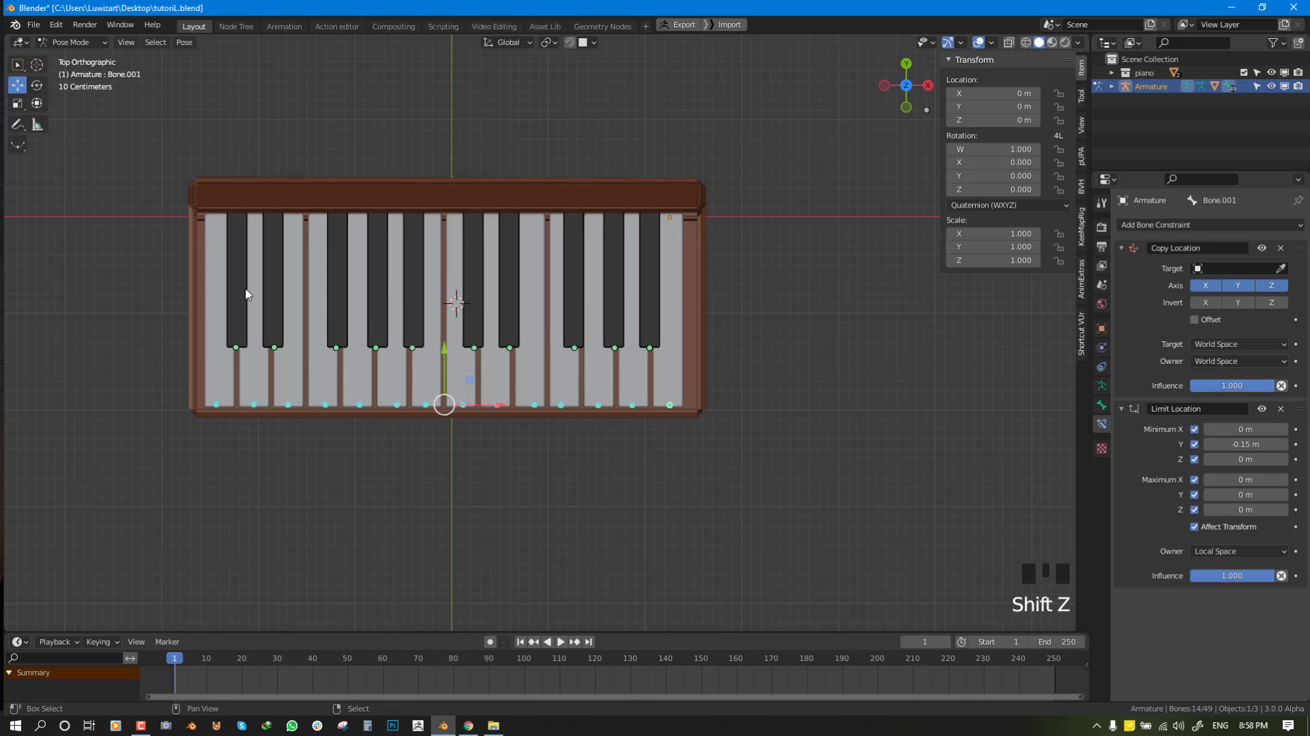
key(shift+z)
key(b)
right_click(372, 377)
key(b)
mouse_move(194, 319)
mouse_down()
mouse_move(456, 415)
mouse_move(771, 500)
mouse_up()
key(shift+z)
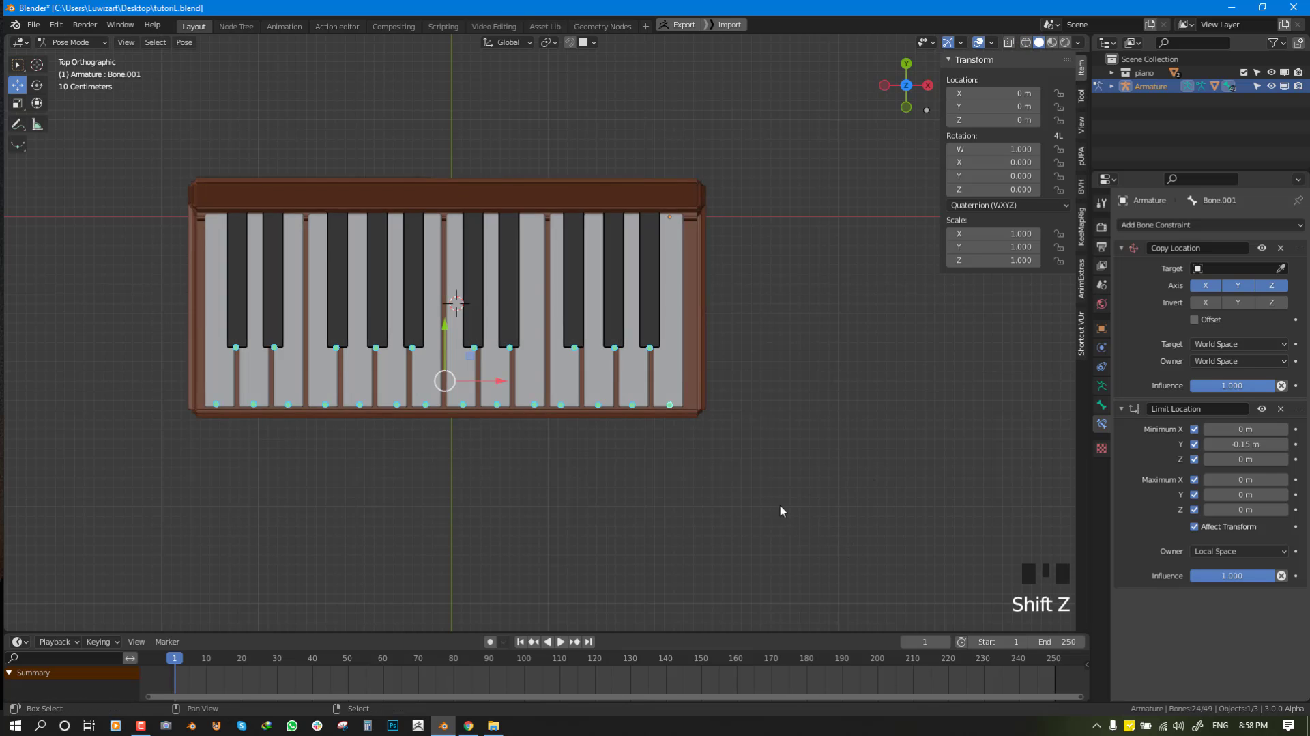
middle_drag(779, 511, 755, 409)
scroll(755, 409, up, 2)
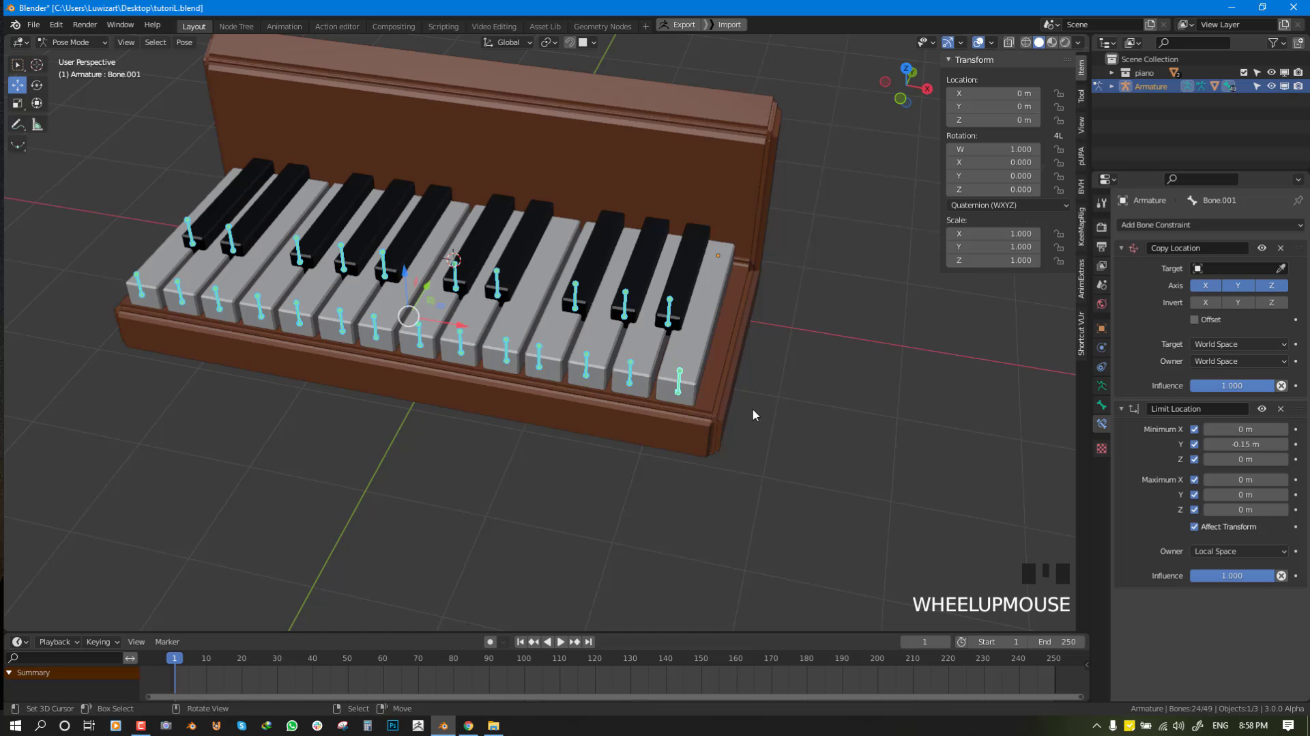
alt+click(1239, 444)
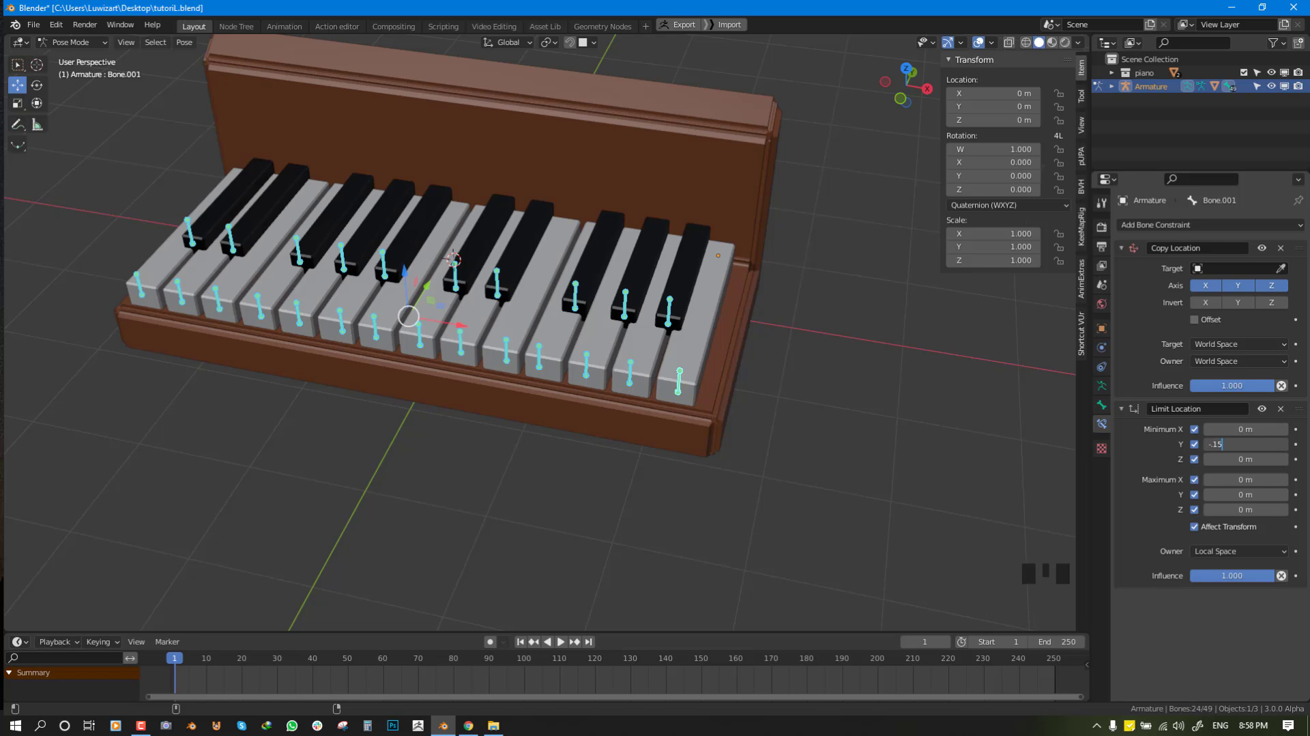
scroll(716, 300, up, 1)
key(alt+a)
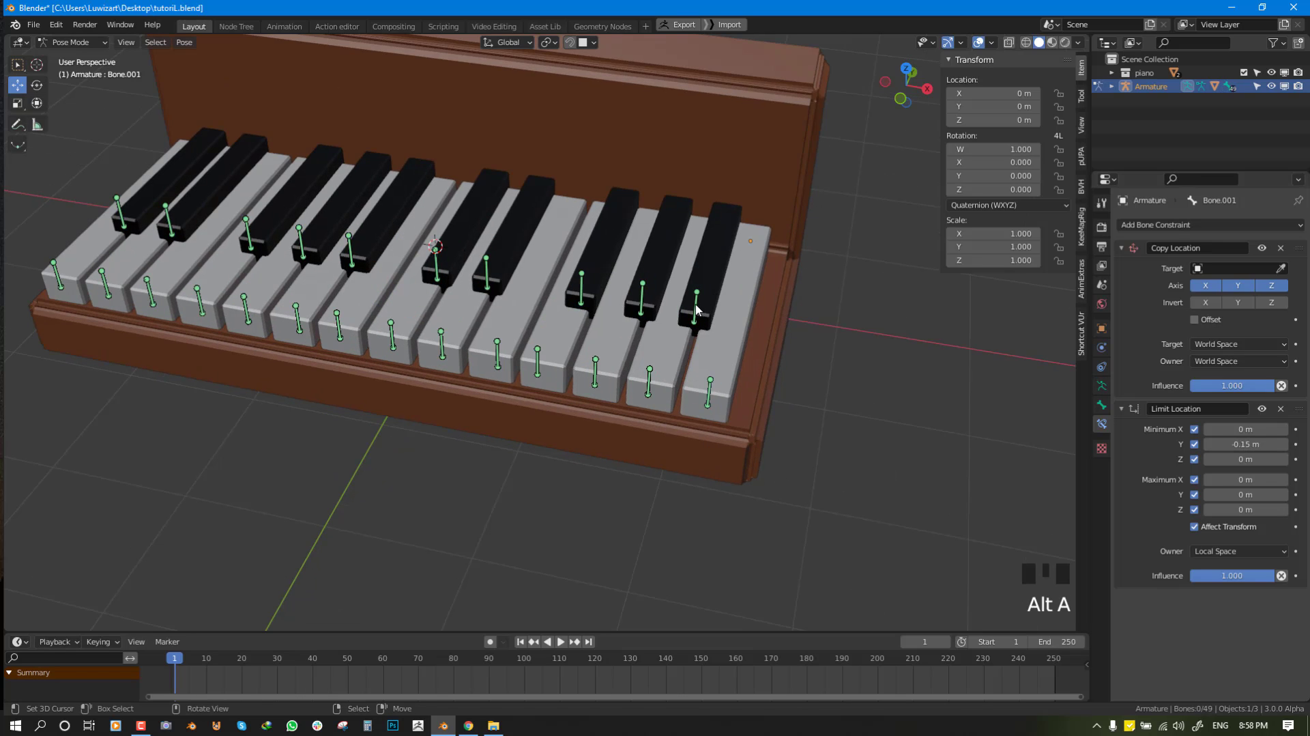
Test the travel of the rightmost keys, lowering the rightmost black key's control bone by about 0.08 m.
right_click(696, 309)
right_click(650, 305)
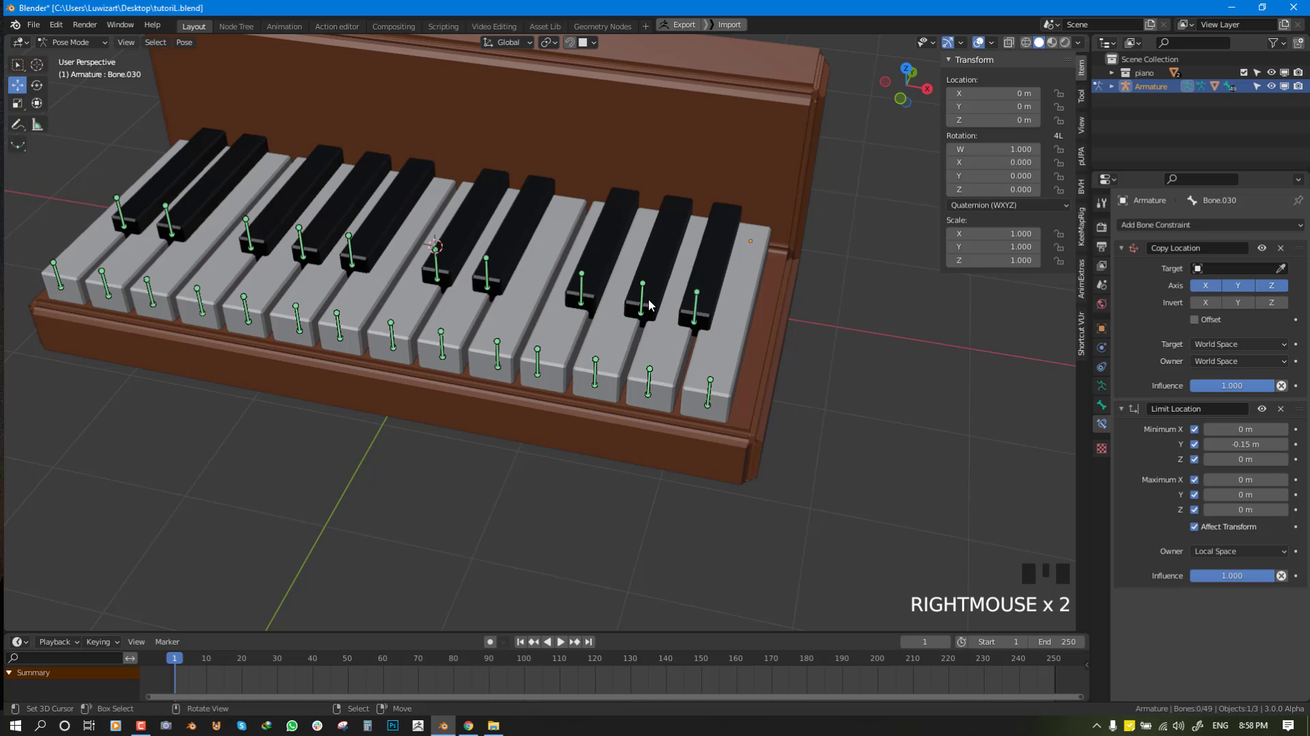
right_click(703, 396)
middle_drag(708, 392, 701, 294)
key(g)
right_click(724, 369)
right_click(705, 257)
key(g)
right_click(714, 291)
scroll(772, 223, up, 2)
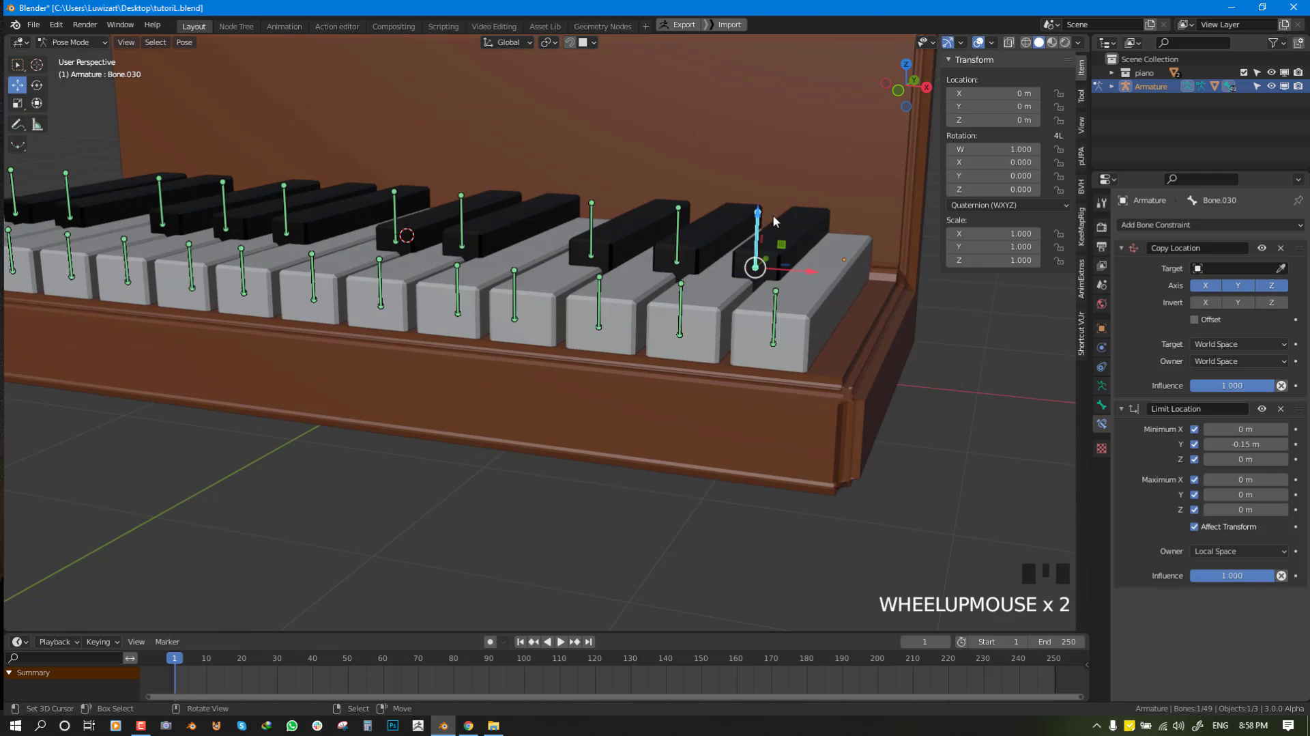
drag(759, 217, 757, 236)
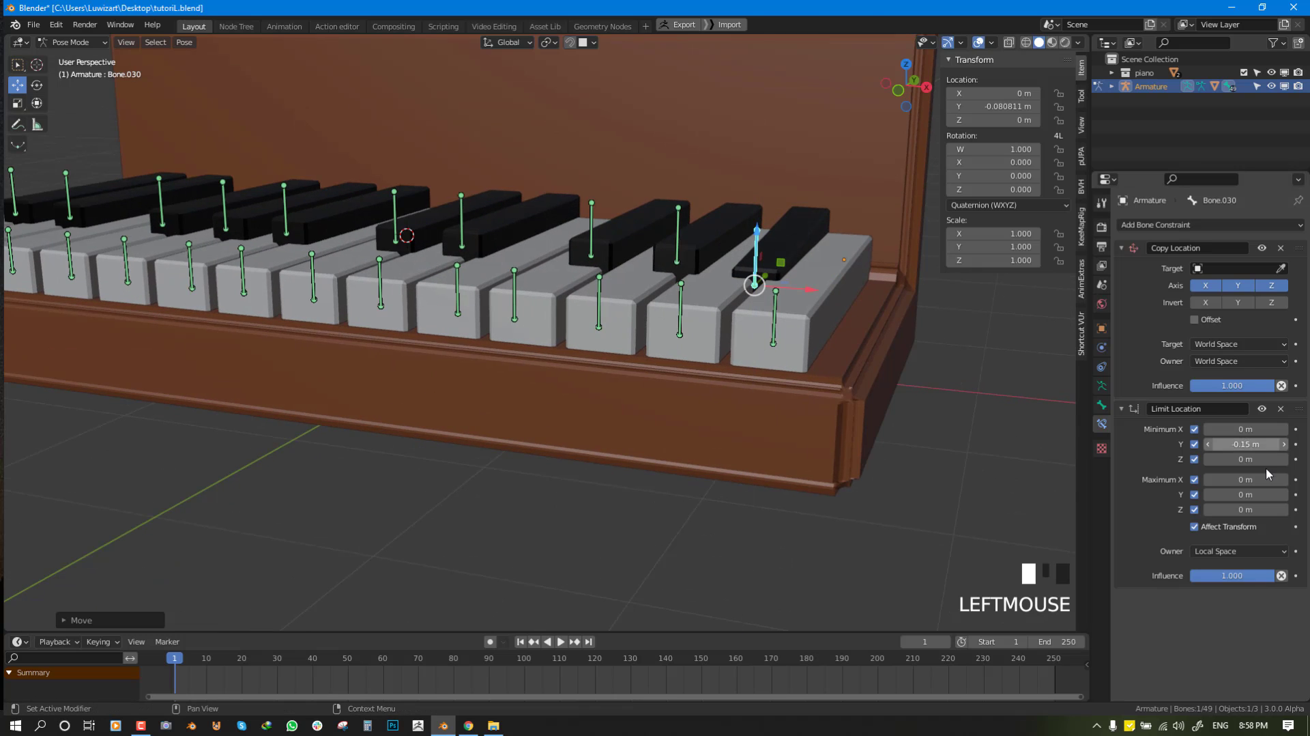
Set the rightmost black key's Limit Location minimum Y to -0.06 m, test its travel and clear its control bone's location.
click(1248, 447)
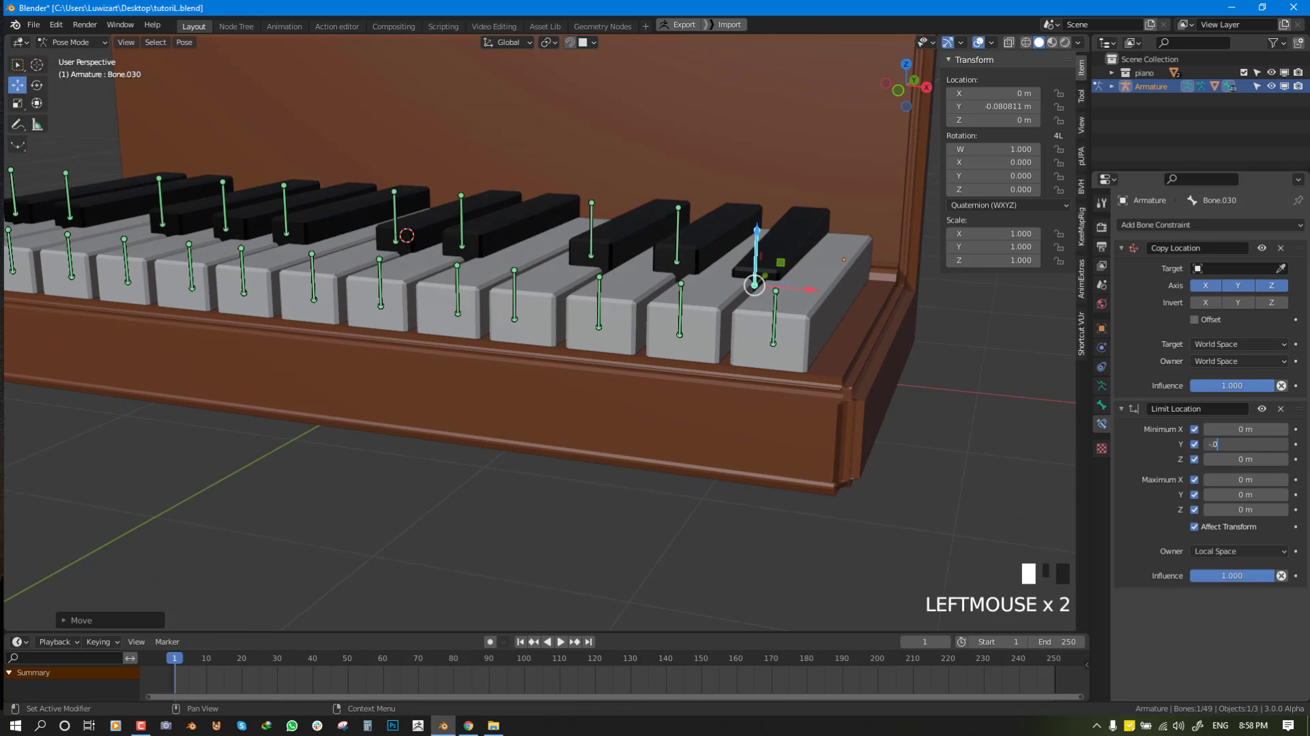
key(Return)
click(1248, 447)
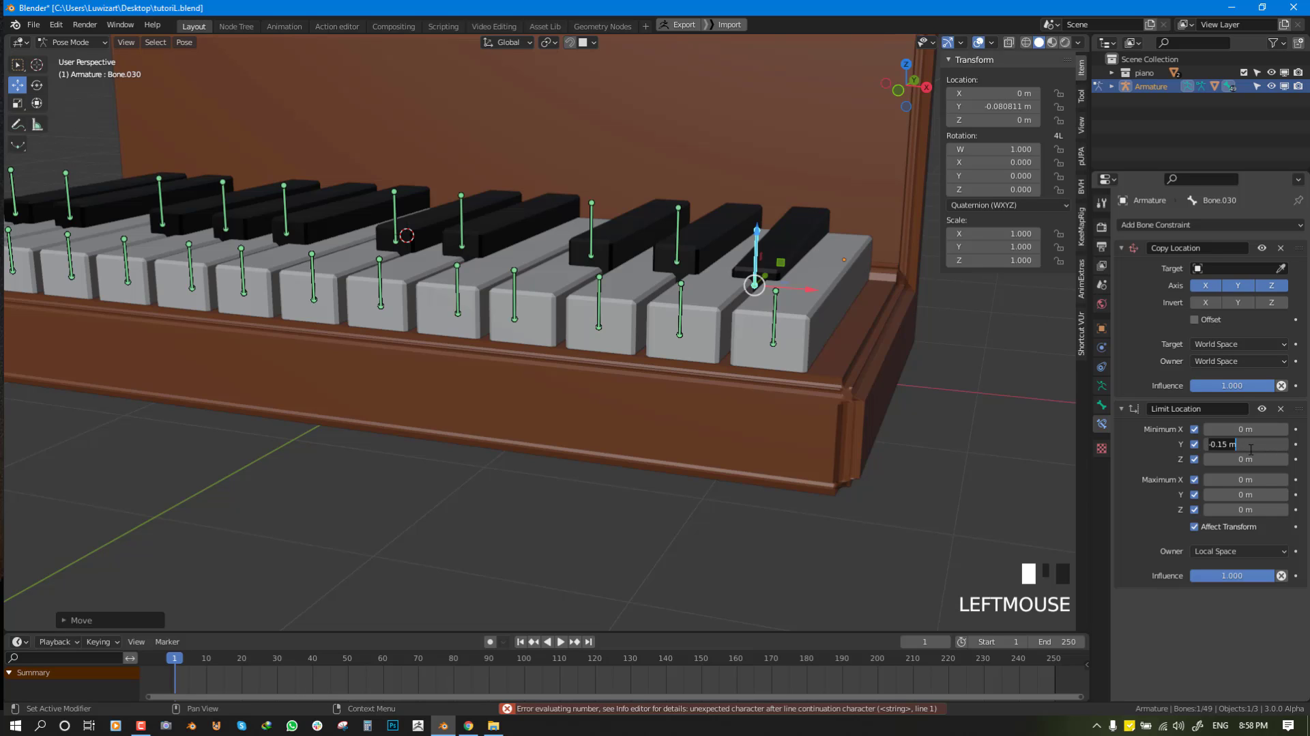
text(-.06)
key(Return)
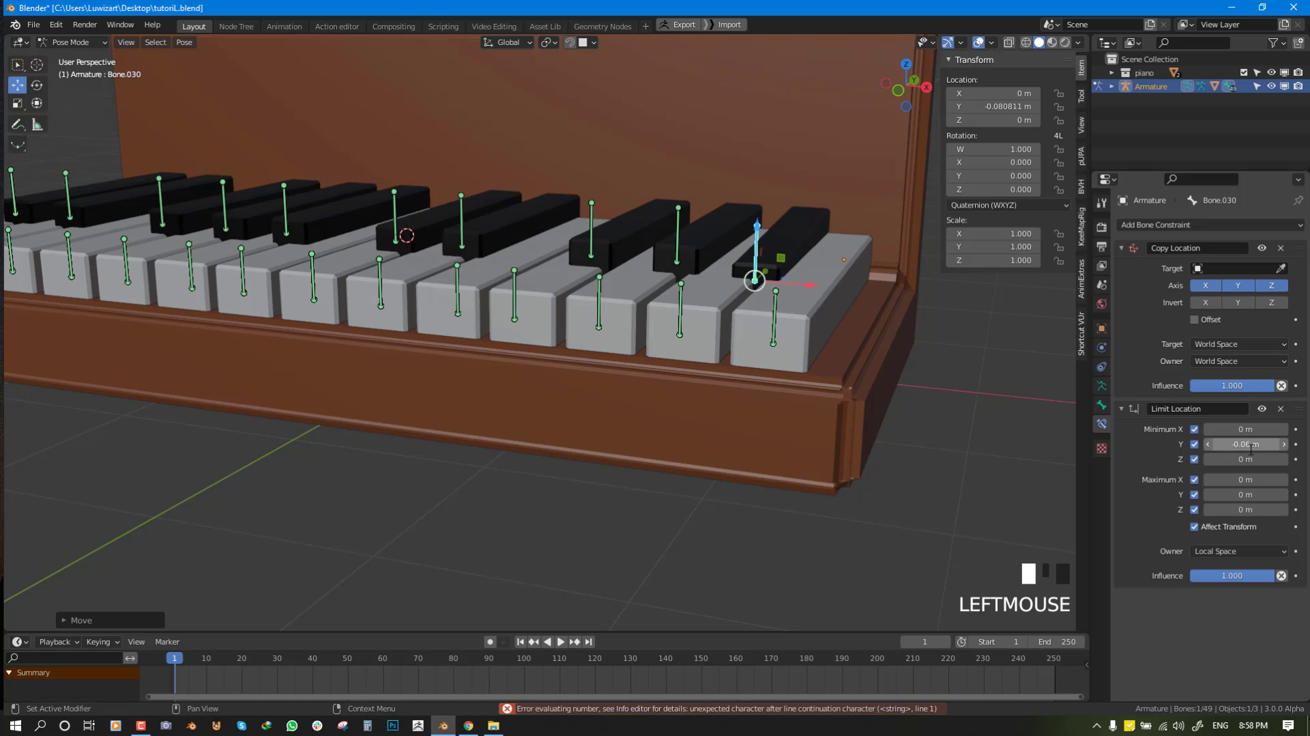
key(g)
key(z)
drag(758, 279, 755, 266)
key(g)
right_click(780, 233)
scroll(780, 234, down, 3)
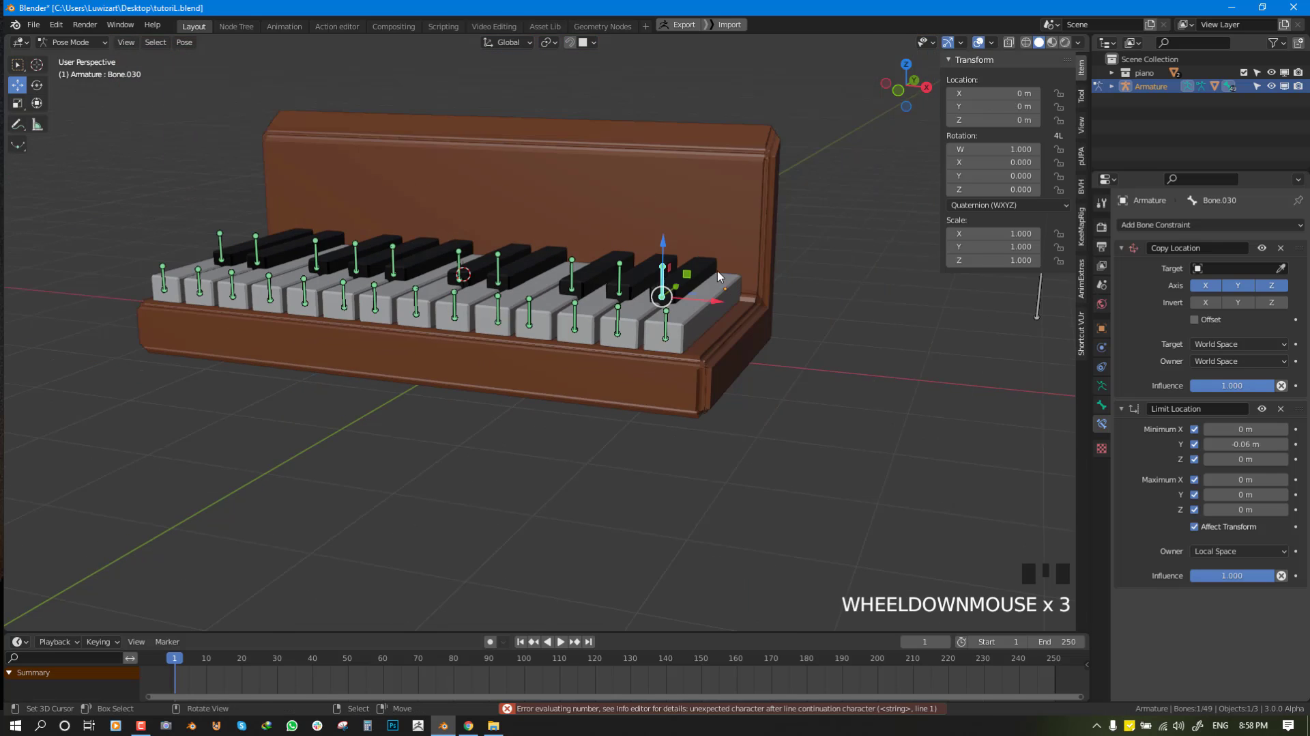
Select the control bones of the other nine black keys and apply a Limit Location minimum Y of -0.06 m to them.
key(alt+a)
middle_drag(682, 259, 424, 245)
key(c)
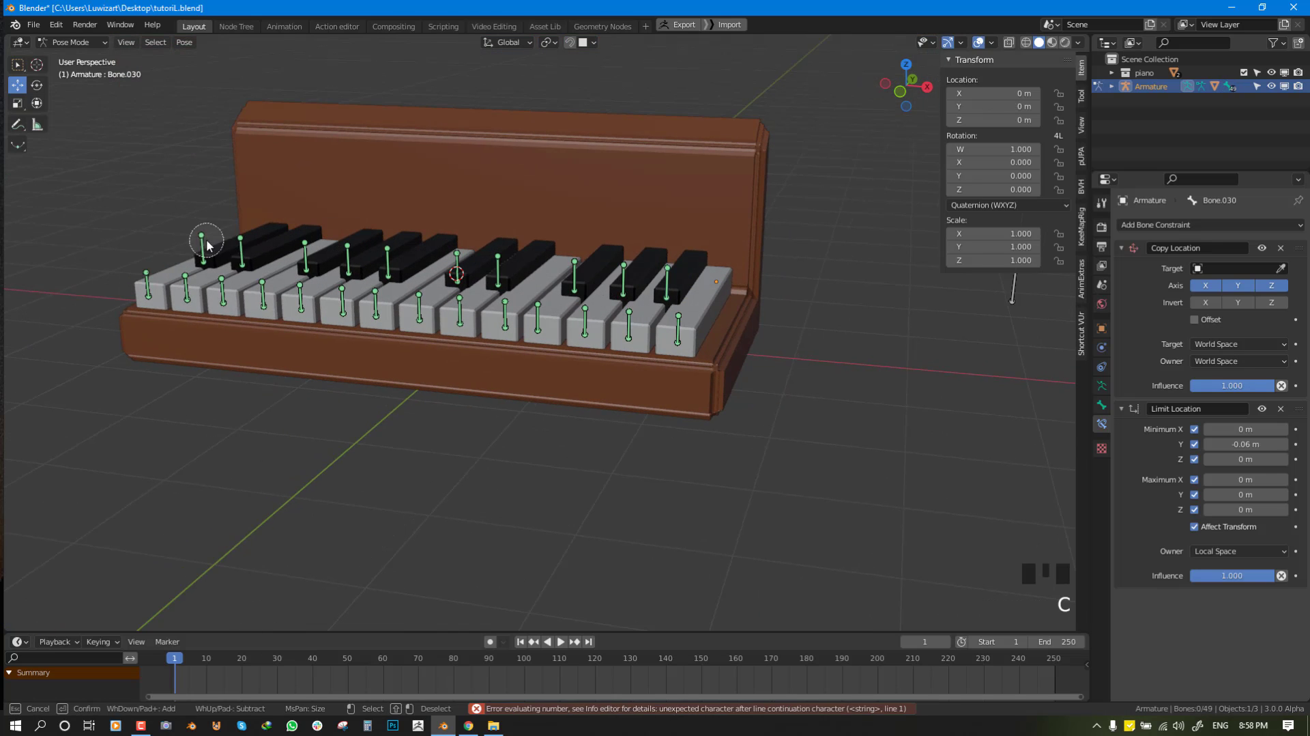
drag(205, 242, 613, 273)
right_click(615, 271)
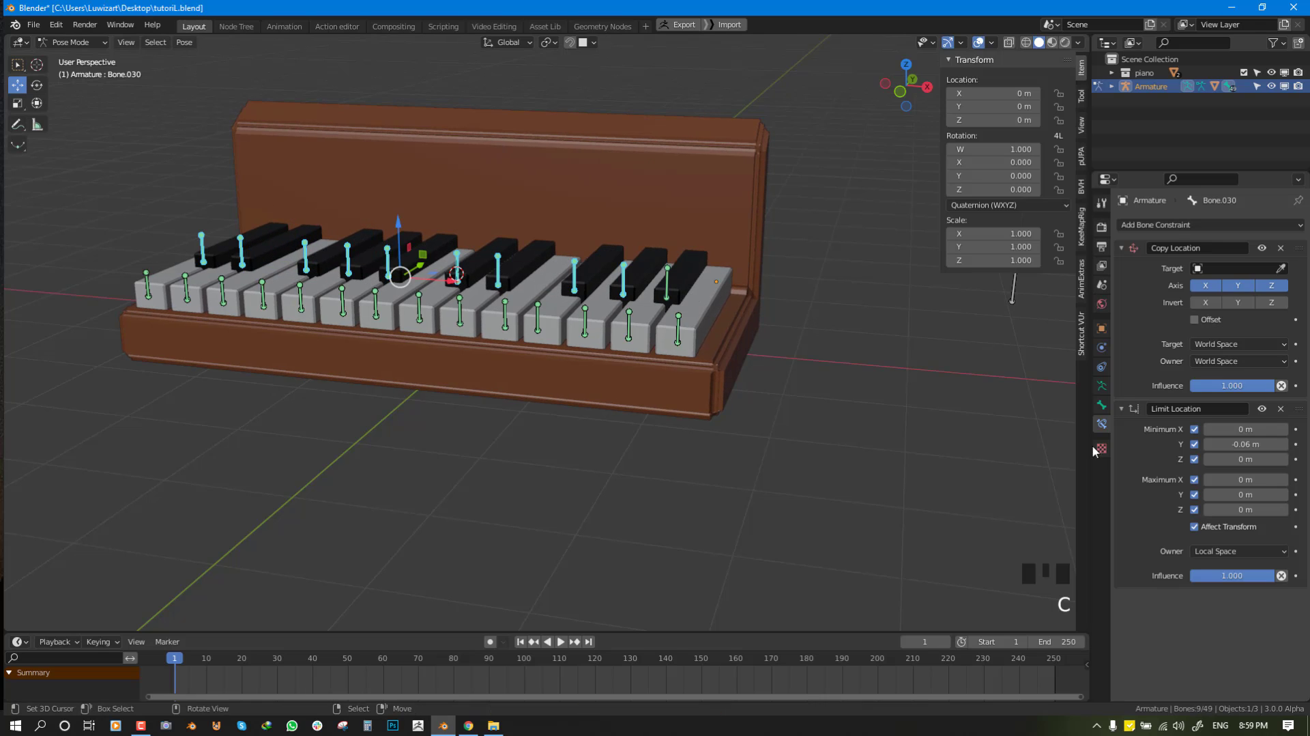
alt+click(1258, 444)
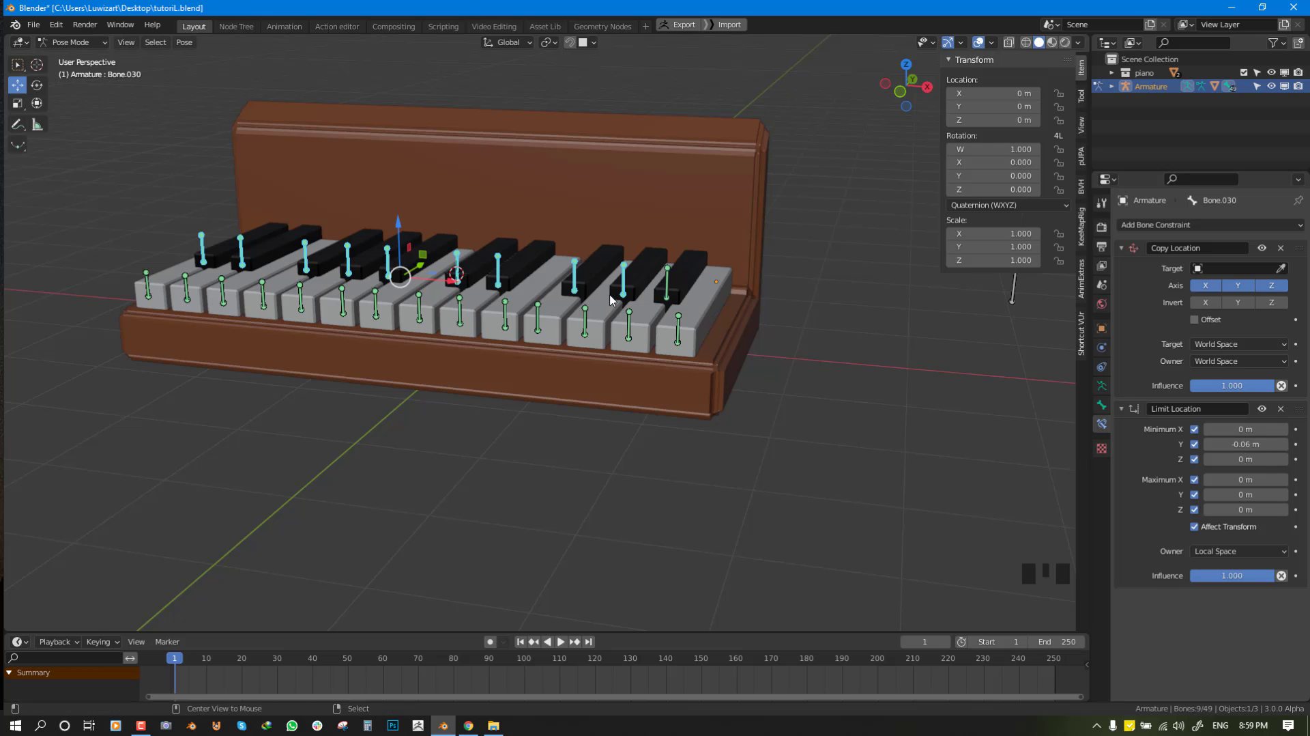
key(alt+a)
Test the travel limits of several black and white keys near the keyboard's right end by moving their control bones.
scroll(673, 256, up, 2)
key(a)
right_drag(593, 250, 631, 284)
right_click(605, 331)
right_click(606, 330)
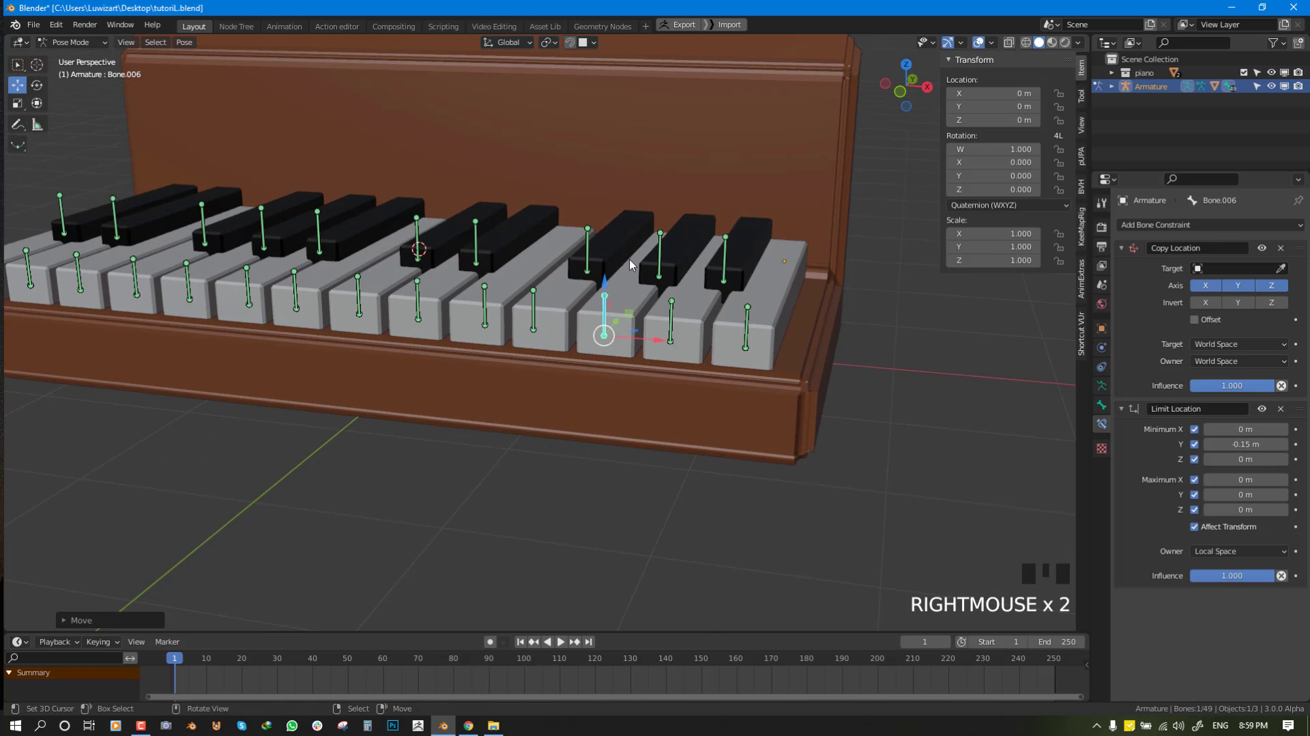
right_click(676, 333)
In Edit Mode, move the root bone standing beside the piano to its backboard, at about X -2.84 m and Y 1.66 m.
scroll(635, 337, down, 5)
middle_drag(635, 338, 805, 362)
right_click(849, 300)
key(Tab)
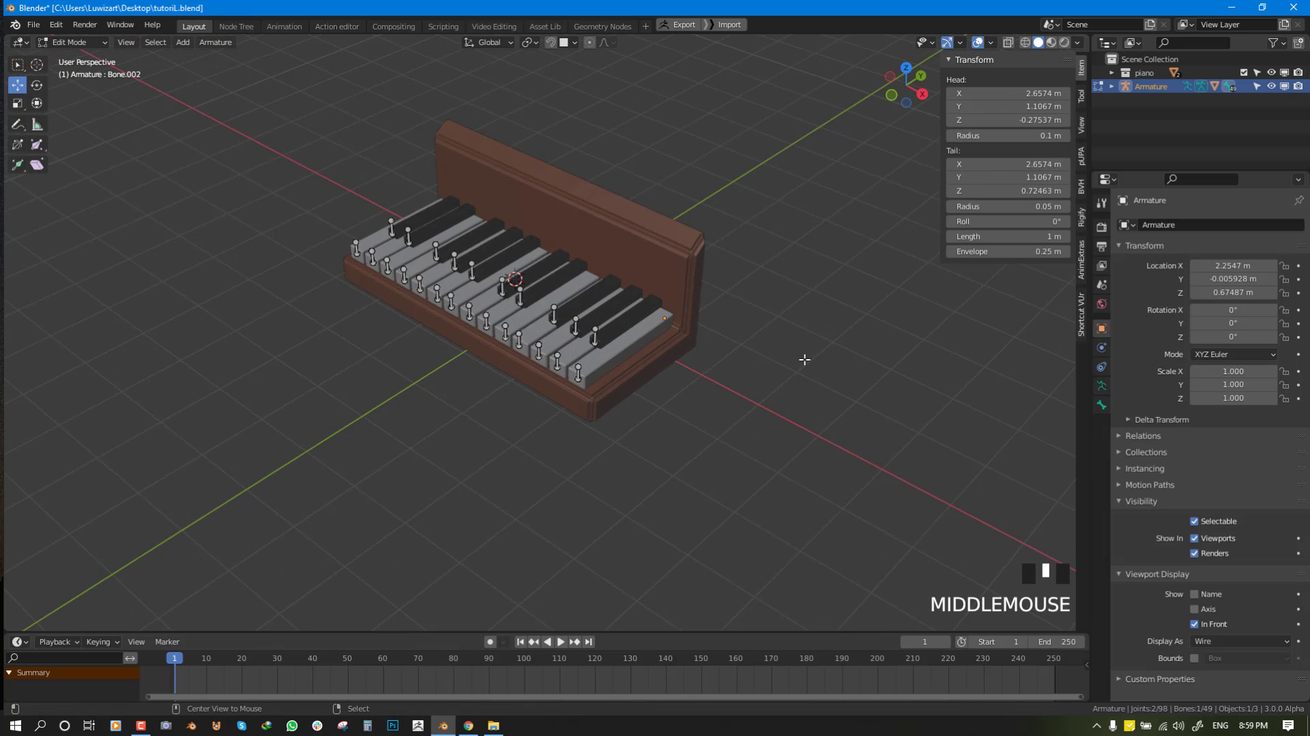
key(alt+a)
right_click(862, 346)
drag(909, 372, 707, 238)
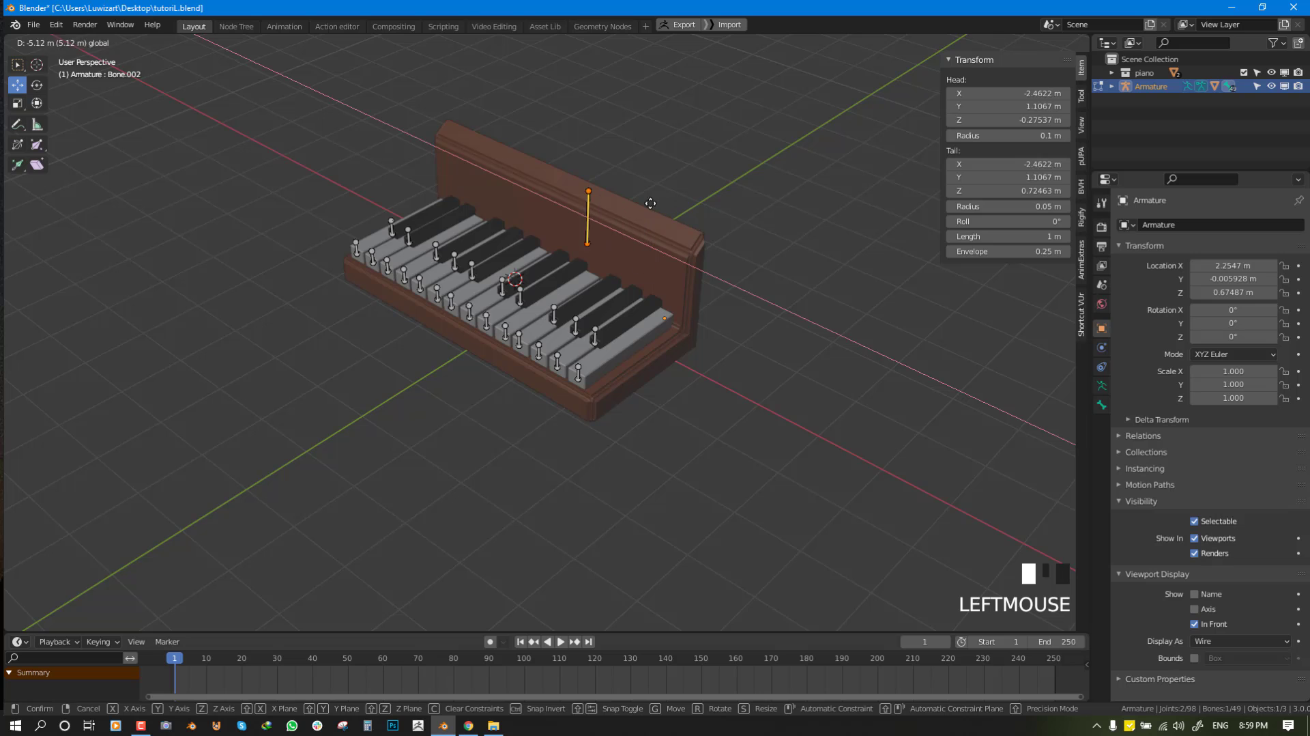
drag(650, 204, 624, 214)
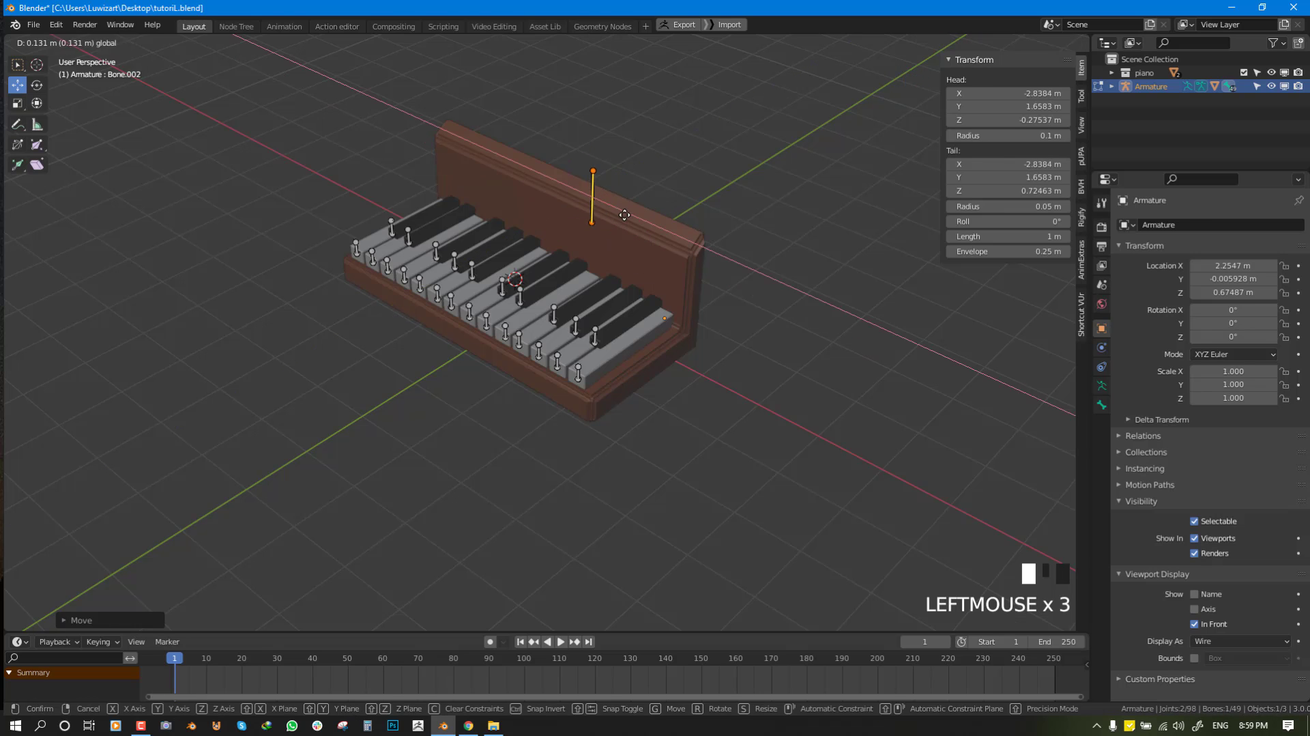
Leave Edit Mode and test moving the repositioned root bone to check what follows it.
key(Tab)
key(g)
right_click(614, 259)
middle_drag(630, 288, 604, 280)
key(g)
right_click(627, 262)
Parent the wooden piano body to the root bone at the backboard using the Bone parent type.
right_click(683, 283)
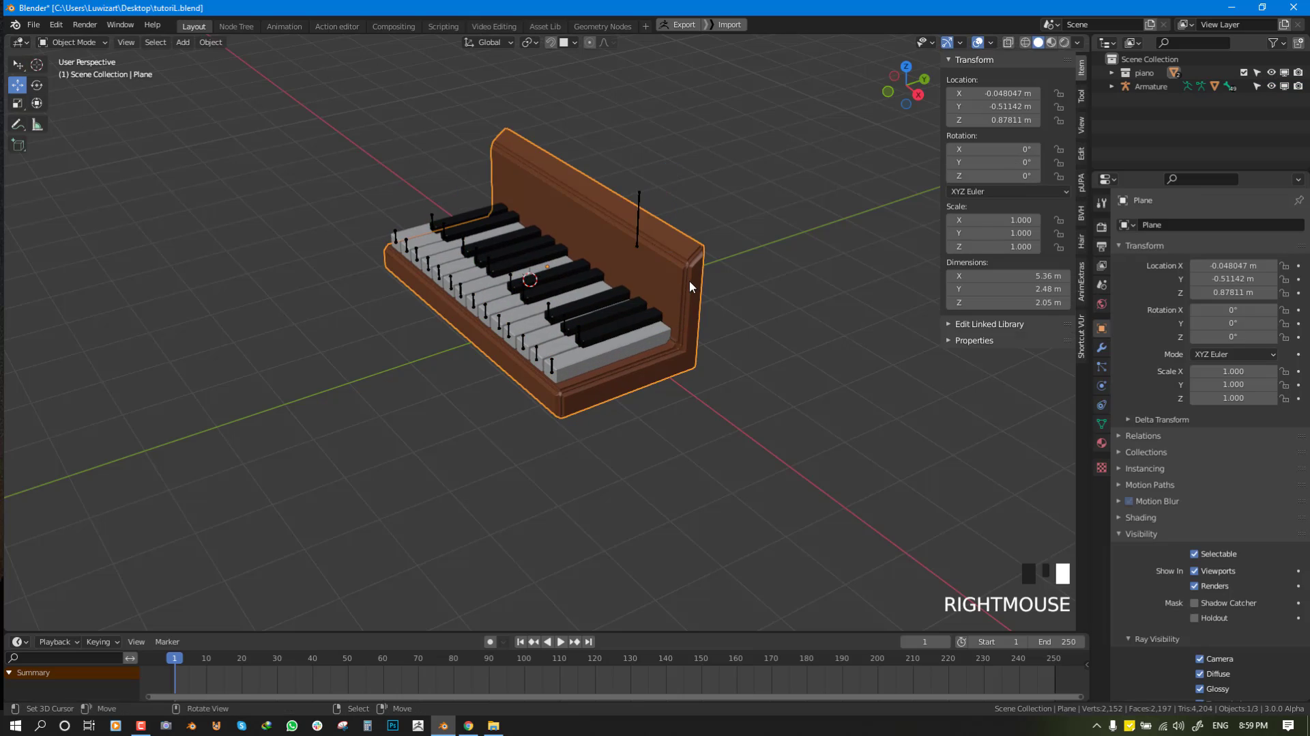
shift+right_click(640, 201)
key(ctrl+Tab)
right_click(639, 202)
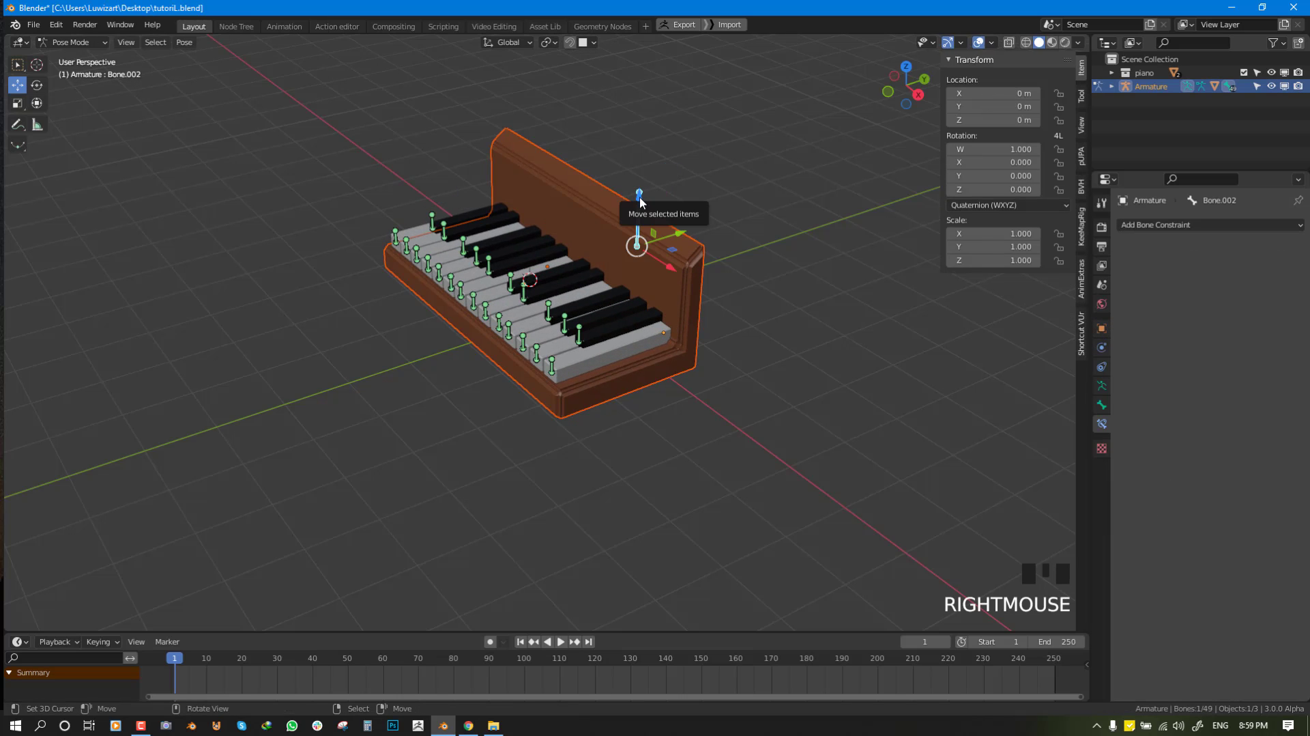
key(ctrl+p)
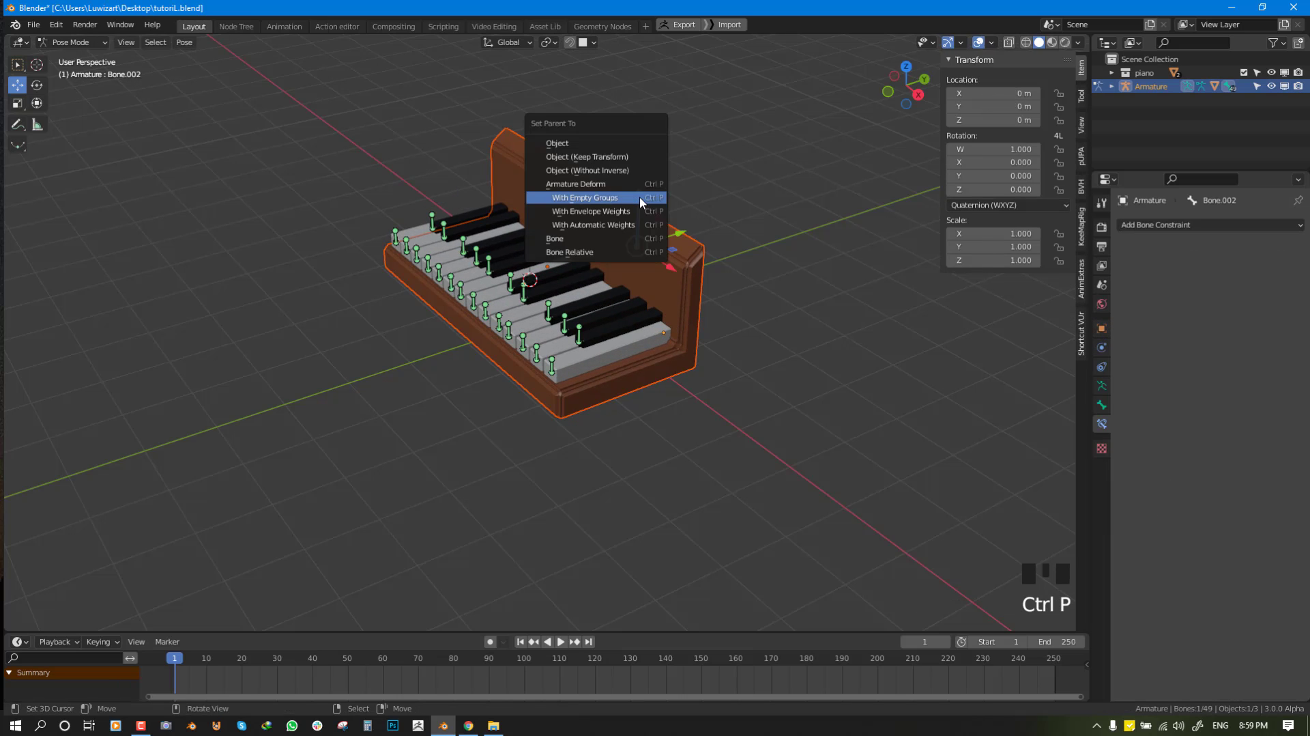
click(577, 238)
Test moving and freely rotating the root bone to check that the piano body and keys follow it.
key(ctrl+Tab)
key(ctrl+Tab)
key(g)
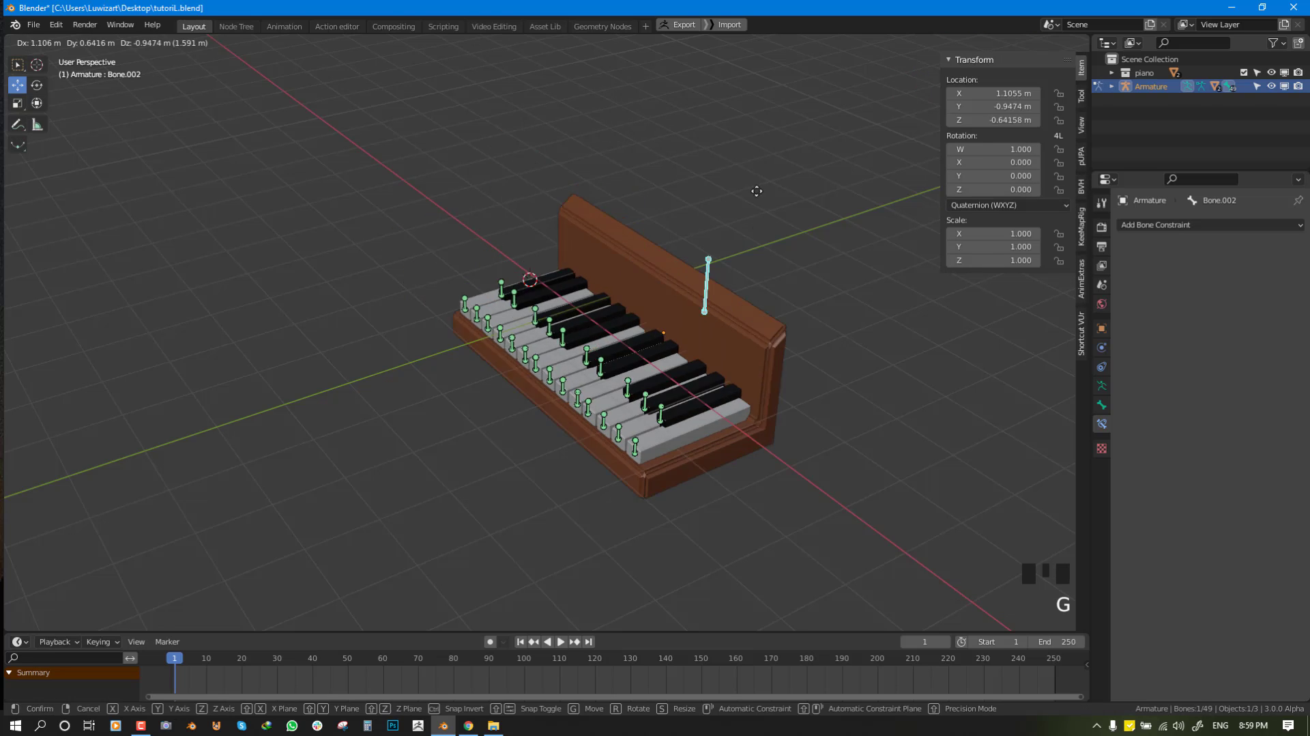
key(r)
right_click(722, 297)
key(r)
key(r)
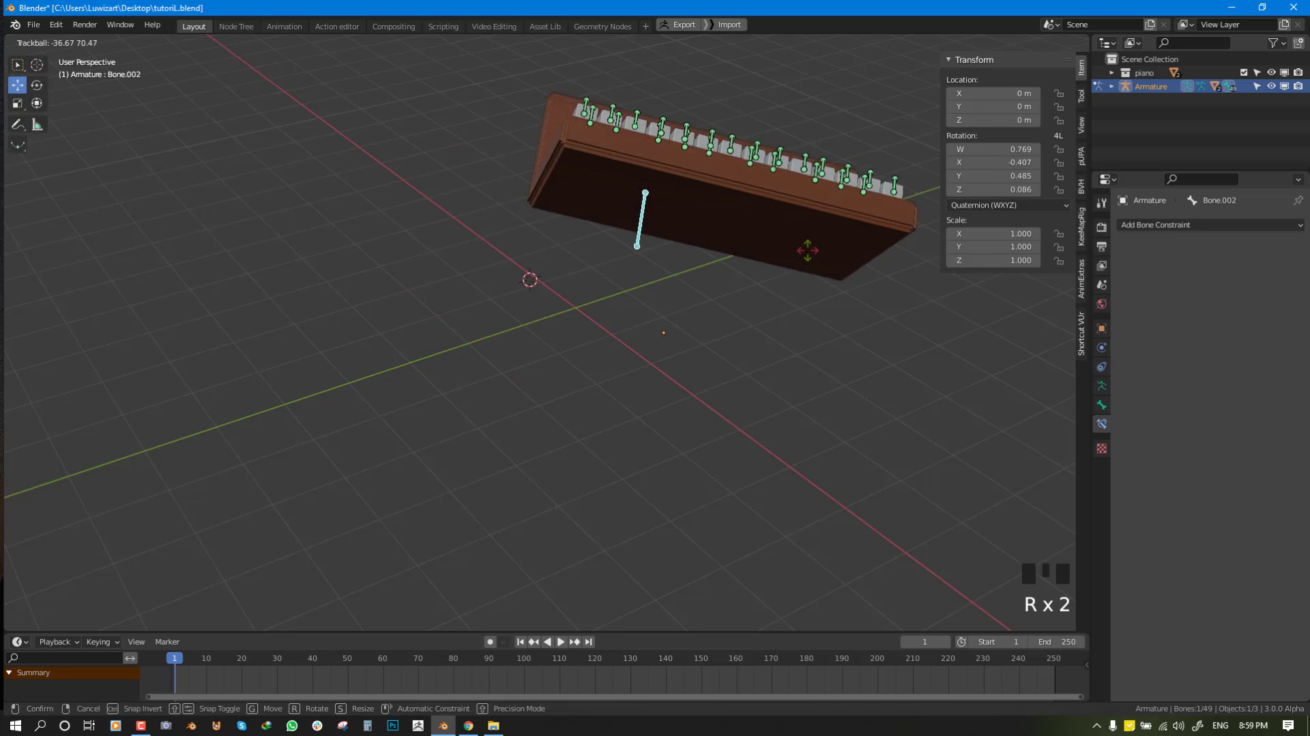
right_click(729, 288)
Test the rightmost black key's control bone and the root bone once more, and save the file.
click(577, 329)
key(g)
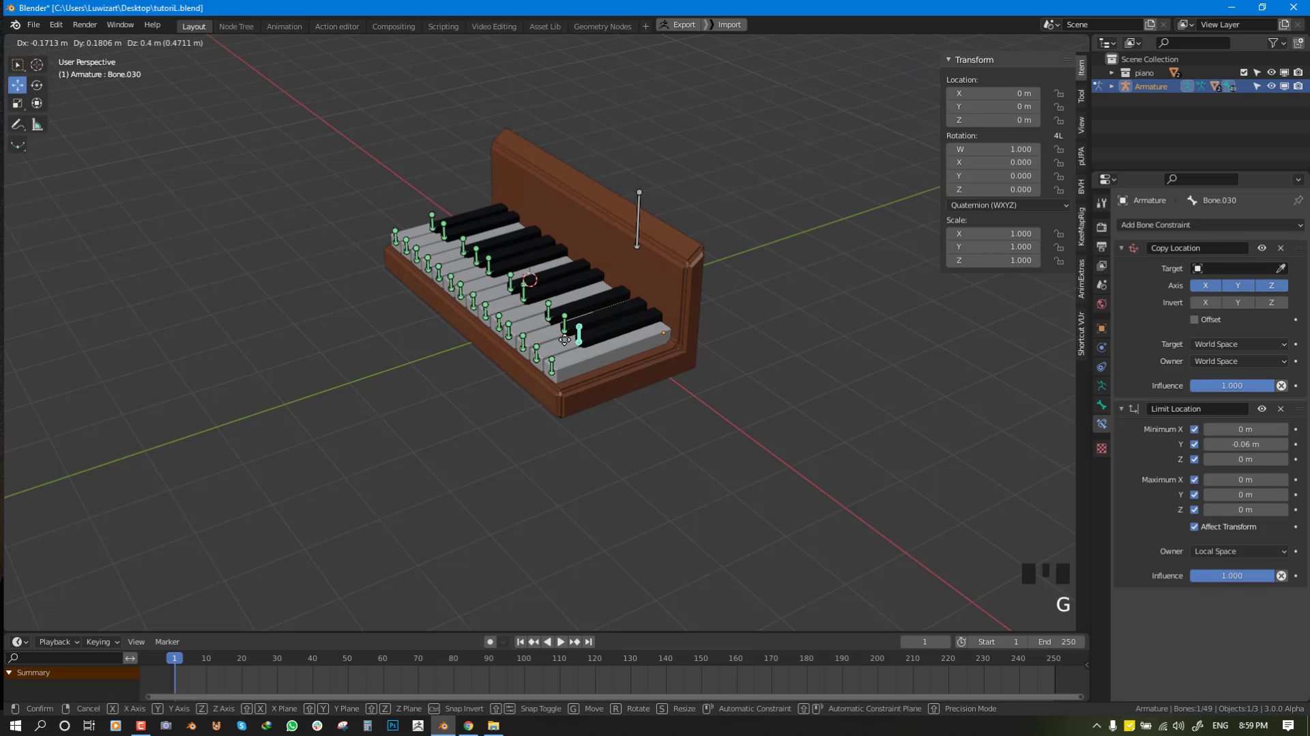
middle_drag(614, 327, 711, 335)
scroll(526, 220, up, 2)
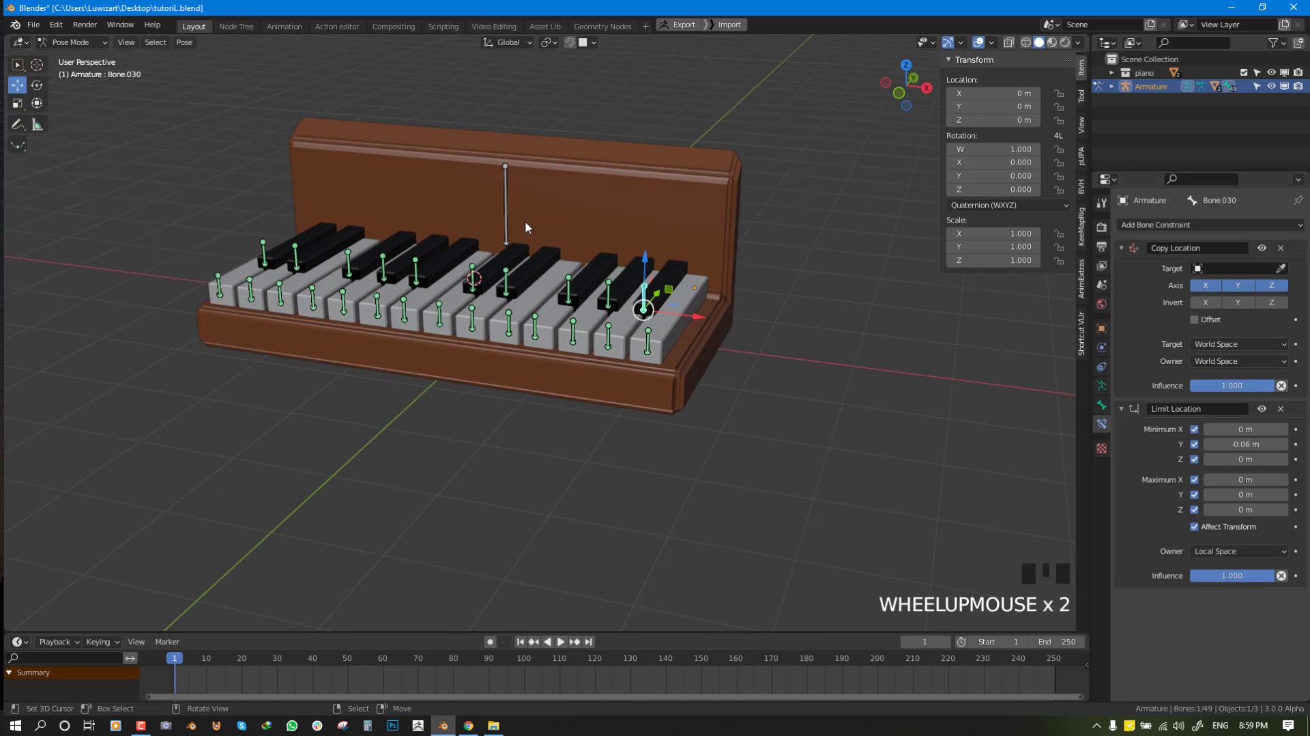
shift+middle_drag(525, 220, 697, 311)
click(518, 217)
key(g)
right_click(551, 234)
key(ctrl+s)
Snap the 3D cursor to the rightmost white key's control bone and return to Object Mode.
key(alt+a)
scroll(725, 309, up, 1)
key(ctrl+Tab)
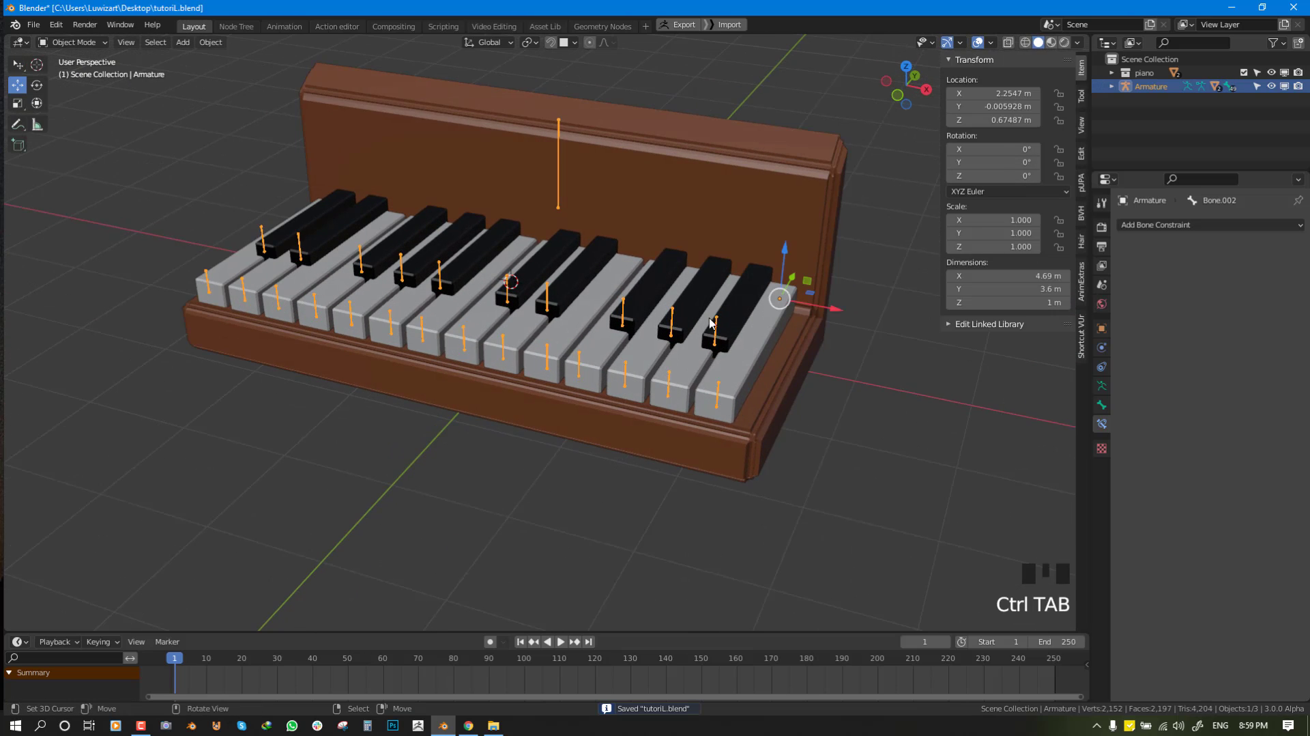
key(alt+a)
scroll(744, 383, up, 3)
shift+middle_drag(758, 404, 721, 404)
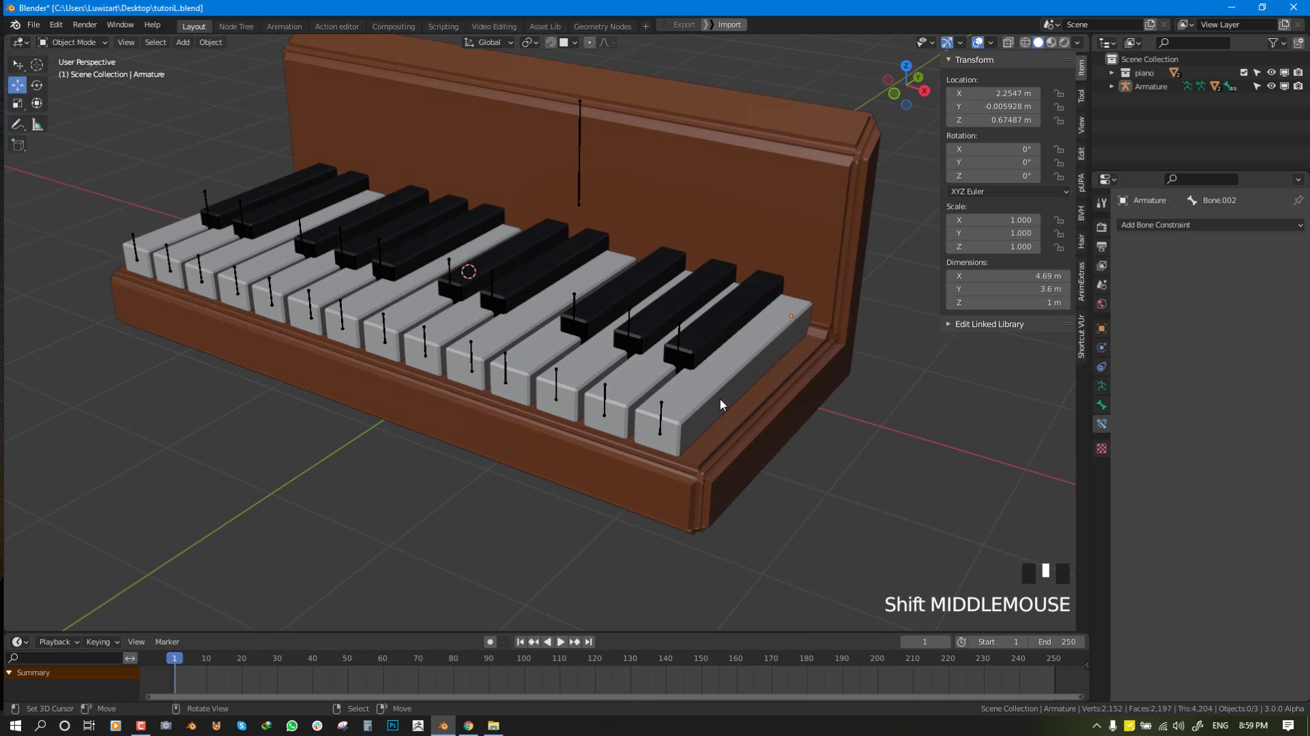
key(ctrl+Tab)
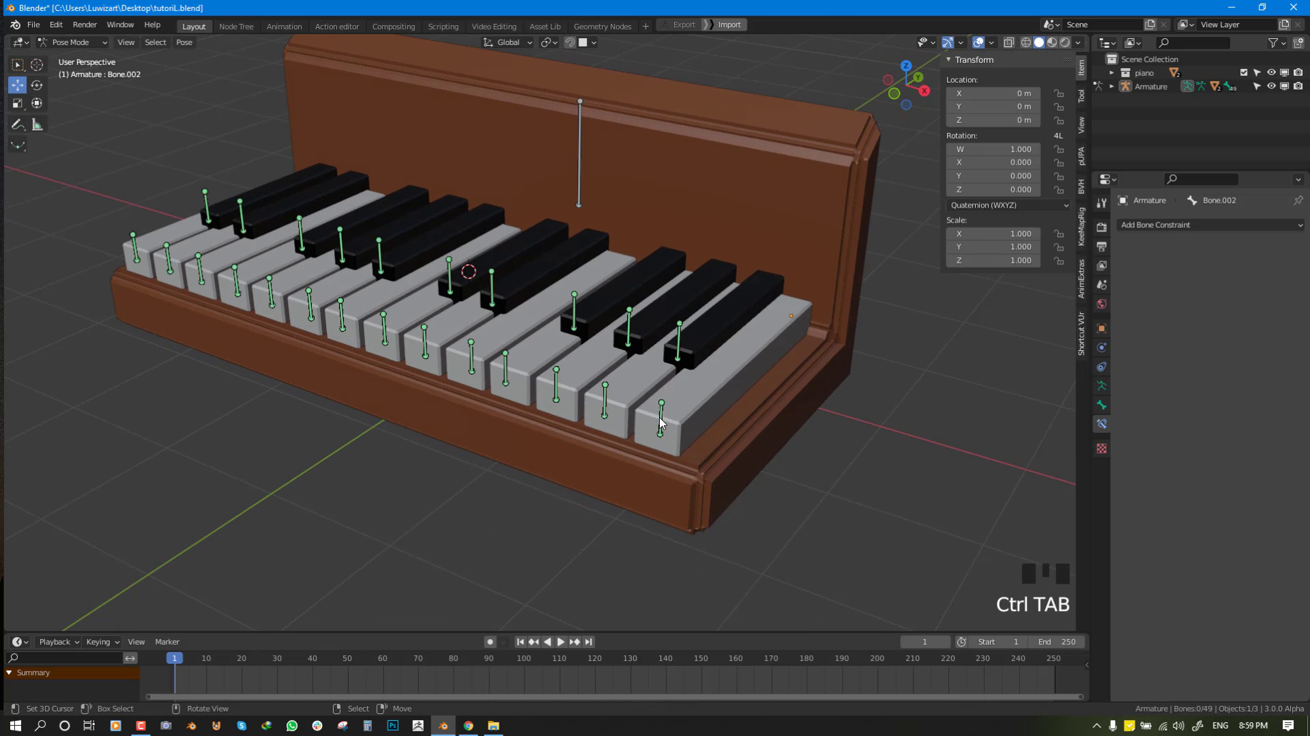
key(shift+s)
click(683, 500)
key(ctrl+Tab)
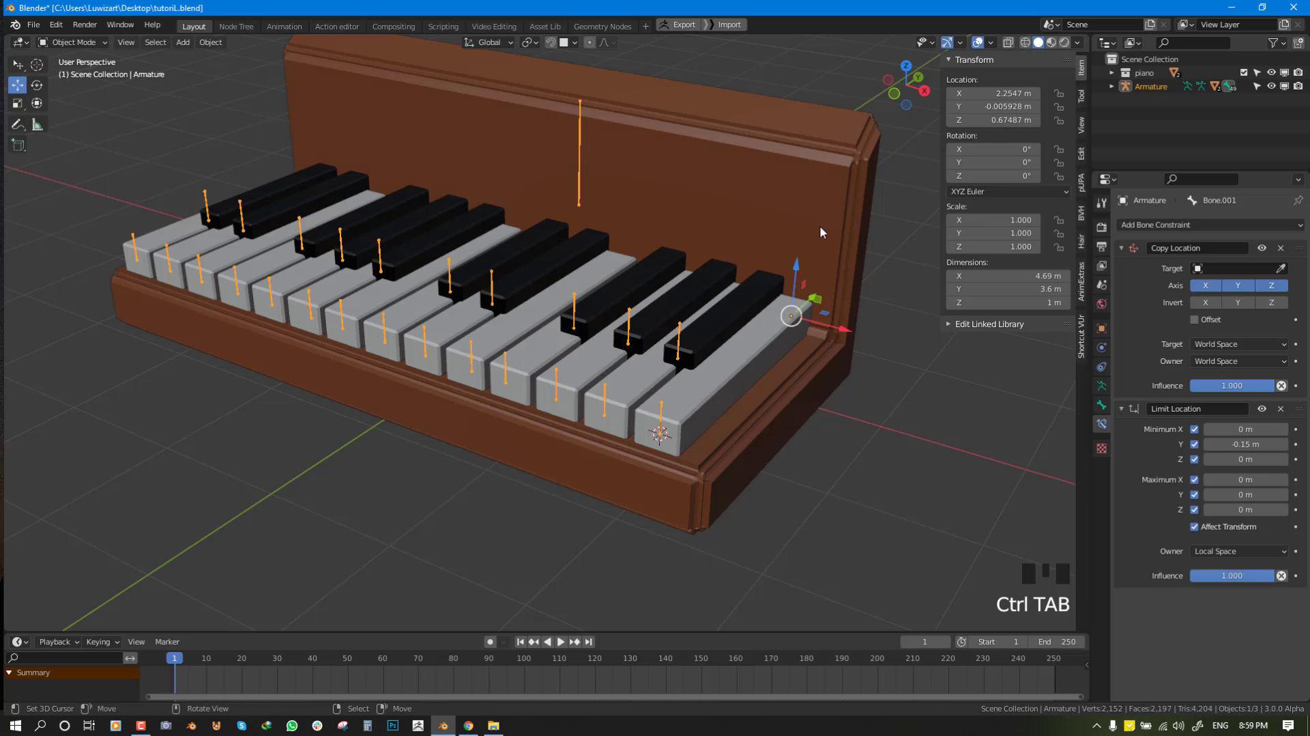
Add a cube at the 3D cursor, scale it to about 0.19 and shift it about 0.12 m along Y onto the key.
key(shift+a)
mouse_move(778, 119)
click(888, 121)
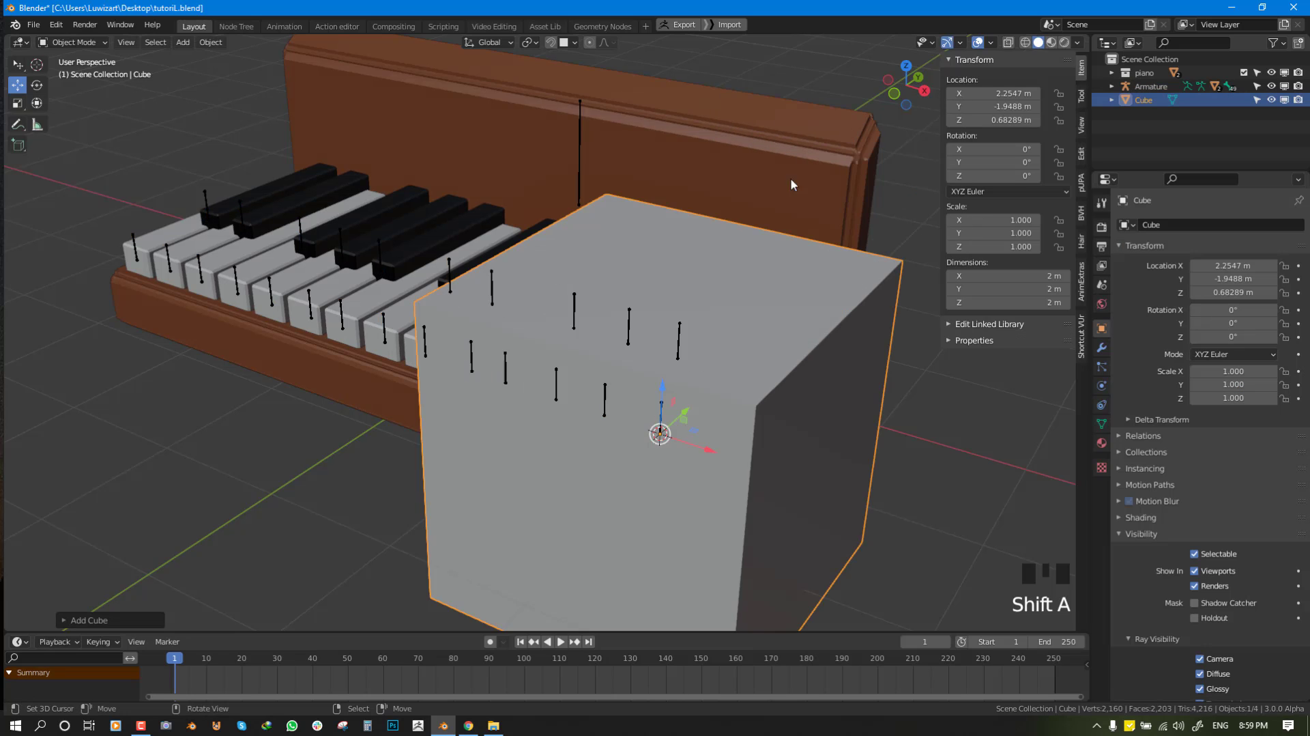
middle_drag(790, 178, 544, 451)
key(s)
click(612, 429)
drag(544, 426, 558, 422)
Display the cube on the rightmost white key as Wire.
middle_drag(558, 422, 600, 412)
scroll(600, 412, up, 2)
key(F7)
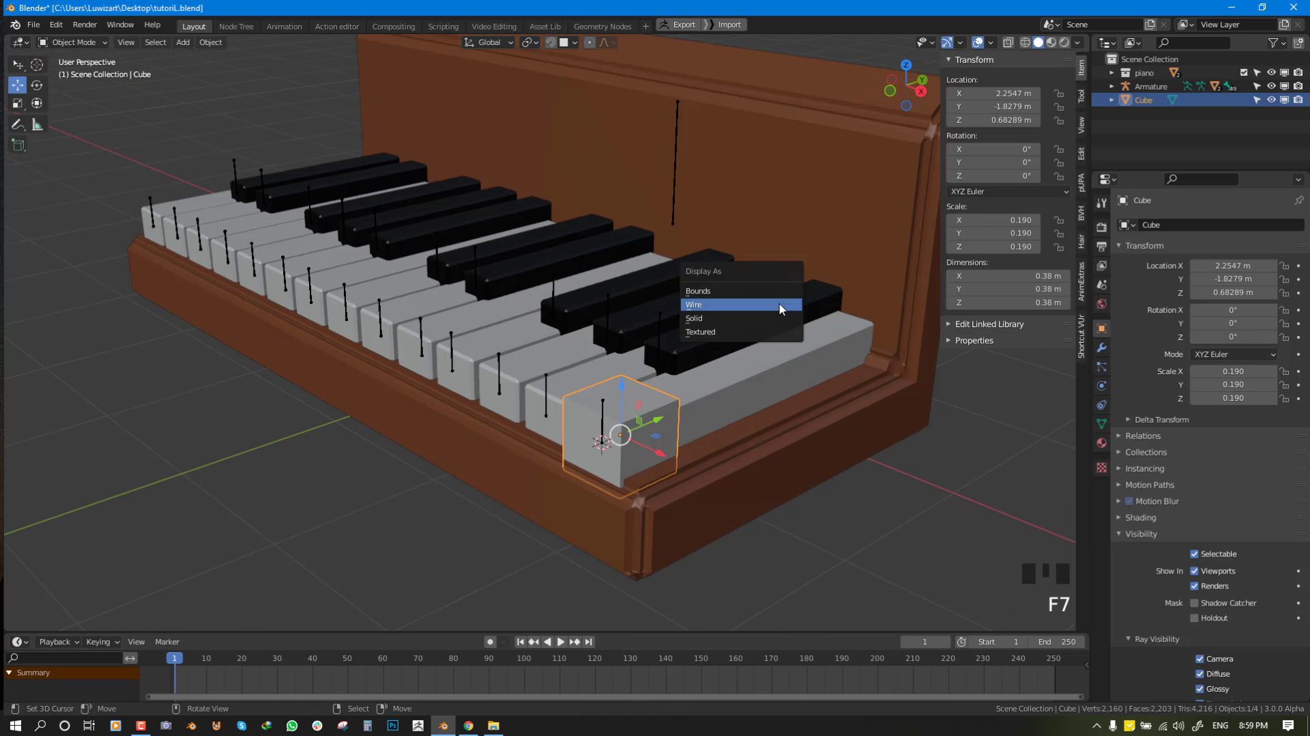
Move the wire cube into a new collection named keys and save the file.
key(m)
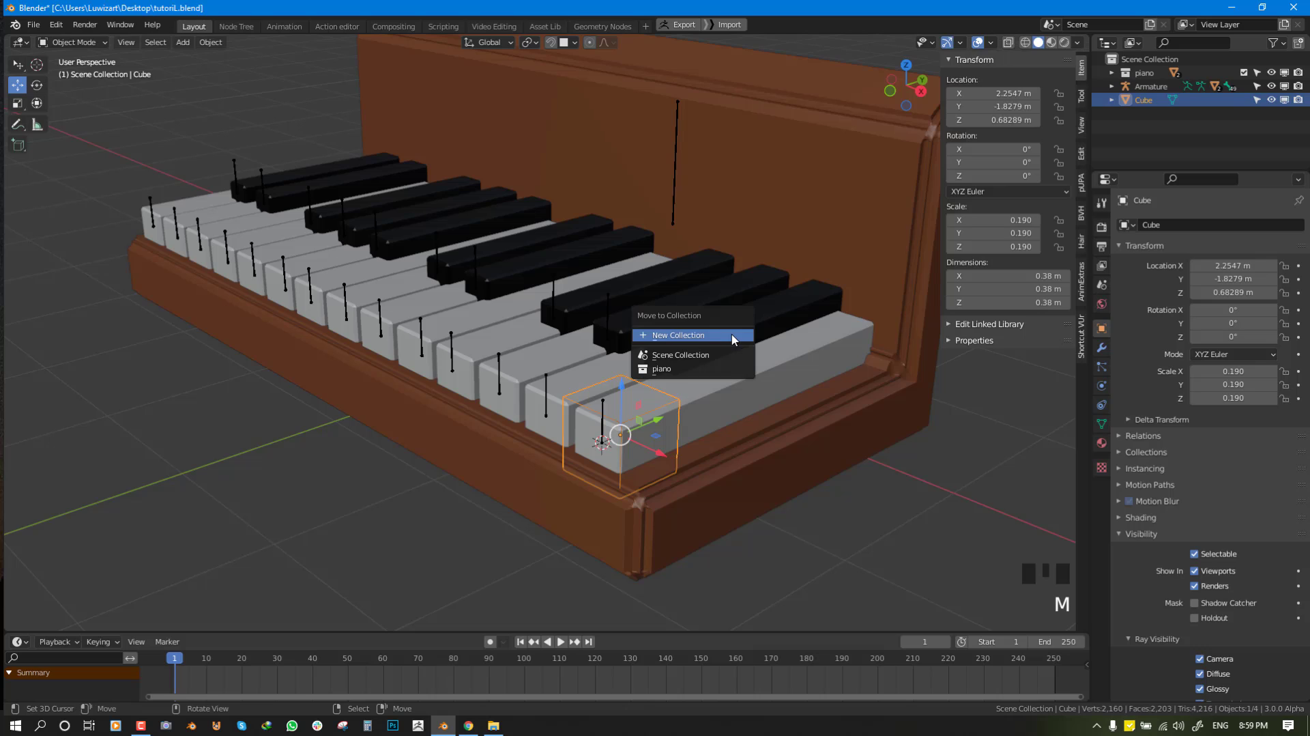
click(732, 335)
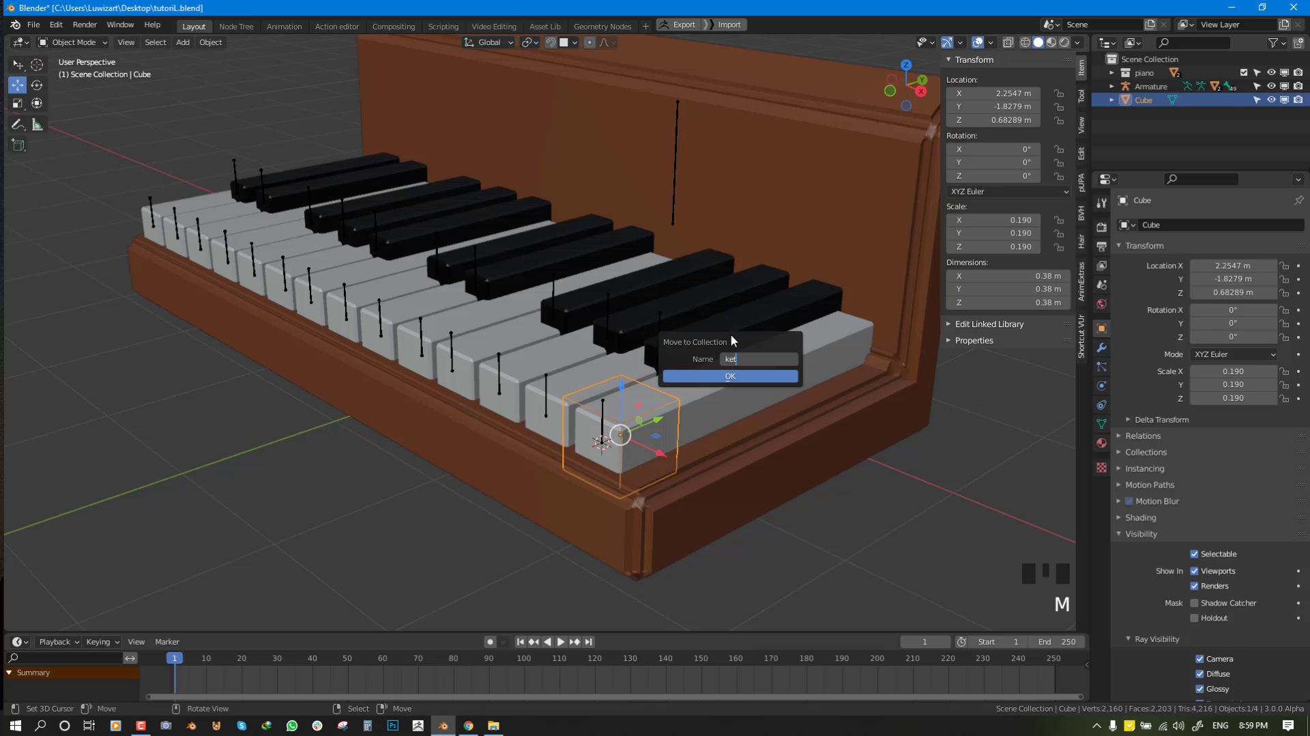
click(757, 379)
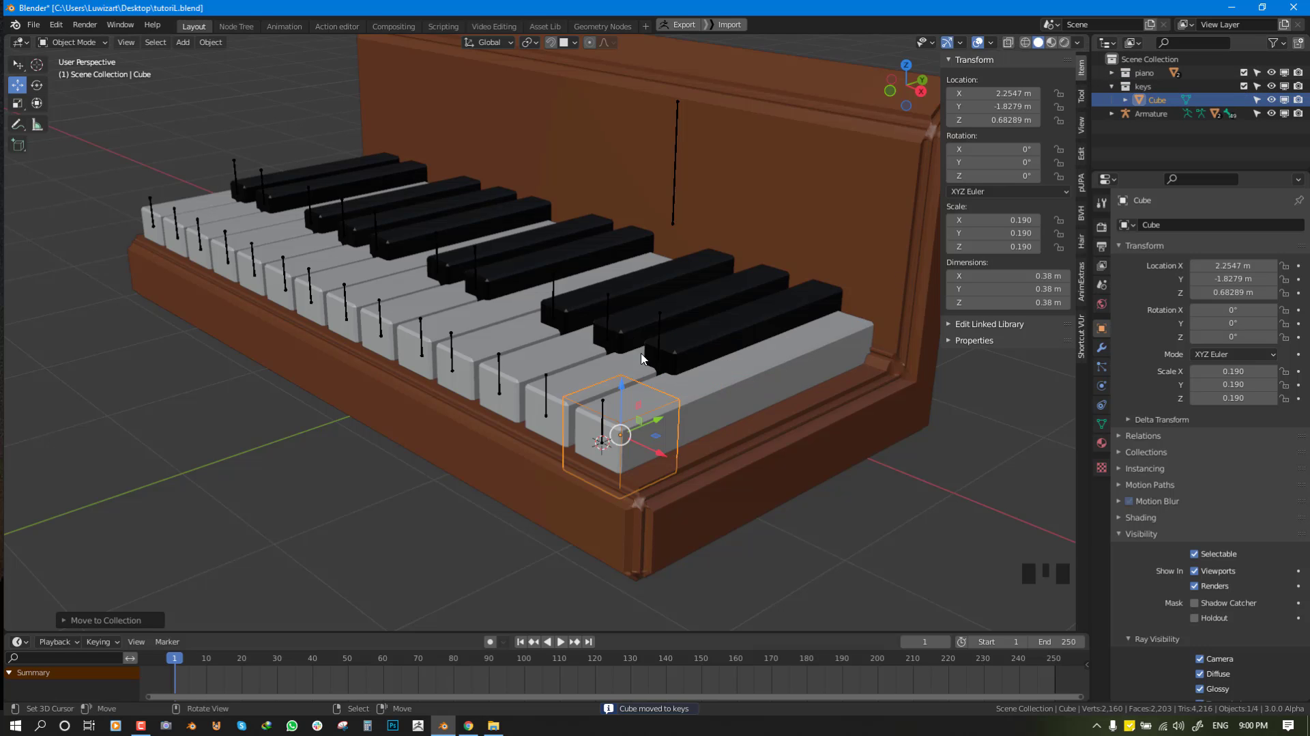
middle_drag(679, 344, 704, 342)
shift+middle_drag(776, 403, 717, 393)
key(ctrl+s)
Scale the cube down to about 0.177 and nudge it slightly on the rightmost white key.
scroll(746, 410, up, 2)
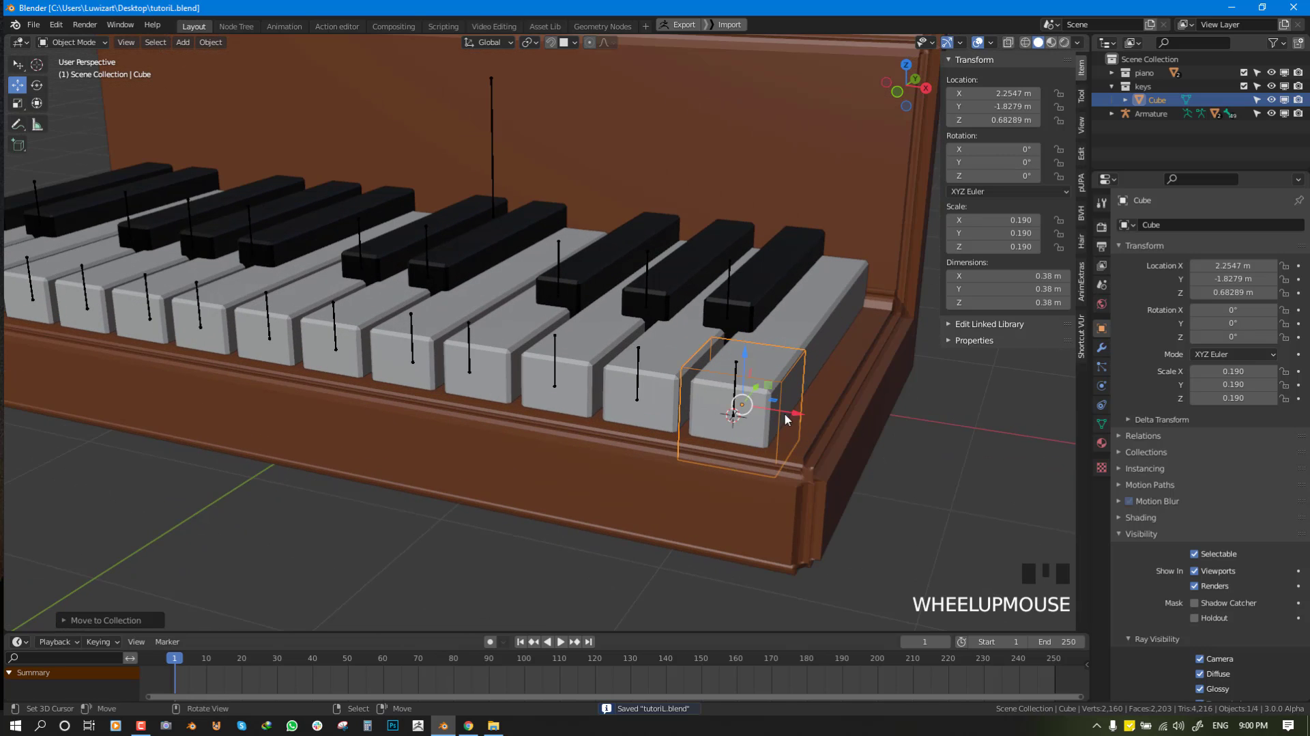
key(s)
click(808, 423)
middle_drag(807, 423, 737, 430)
key(g)
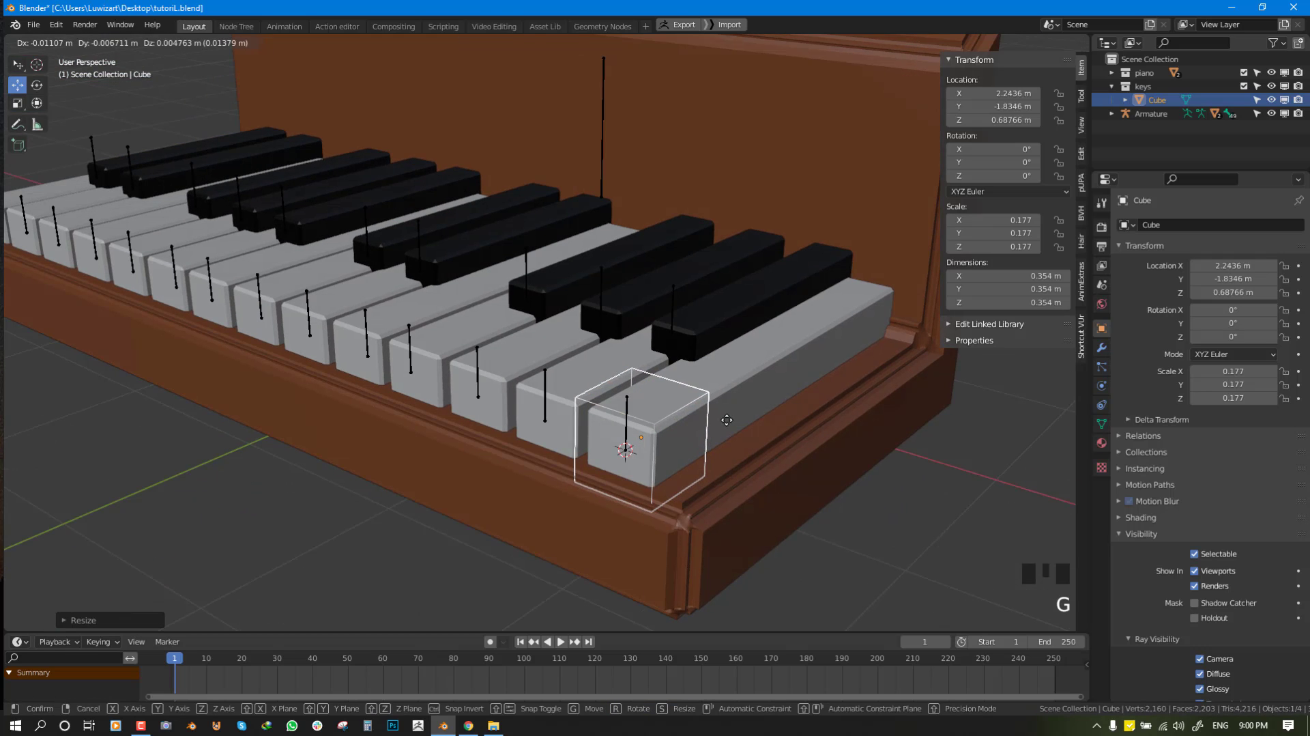
click(627, 453)
Snap the 3D cursor to the base of the rightmost white key's control bone in Edit Mode.
key(Tab)
key(Tab)
right_click(627, 454)
key(Tab)
right_click(627, 452)
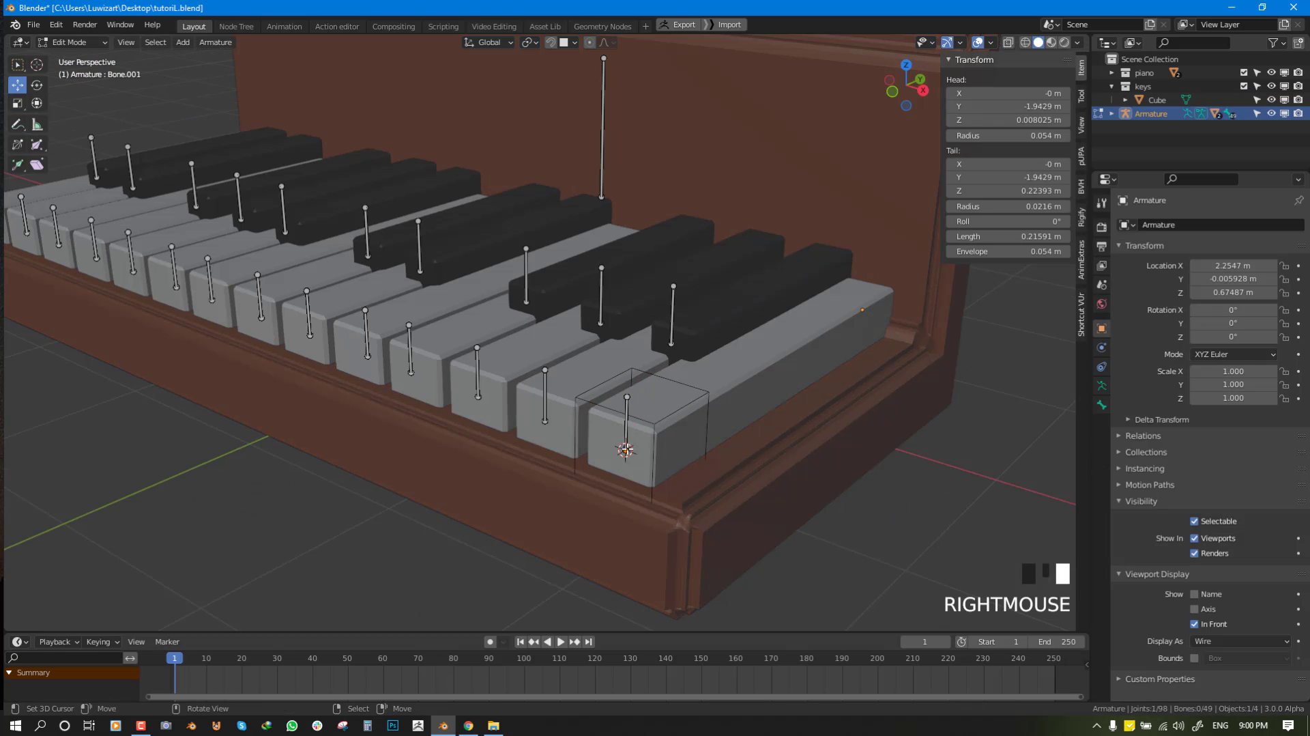
key(shift+s)
click(641, 519)
Return to Object Mode and snap the wire cube to the 3D cursor.
key(Tab)
right_click(638, 444)
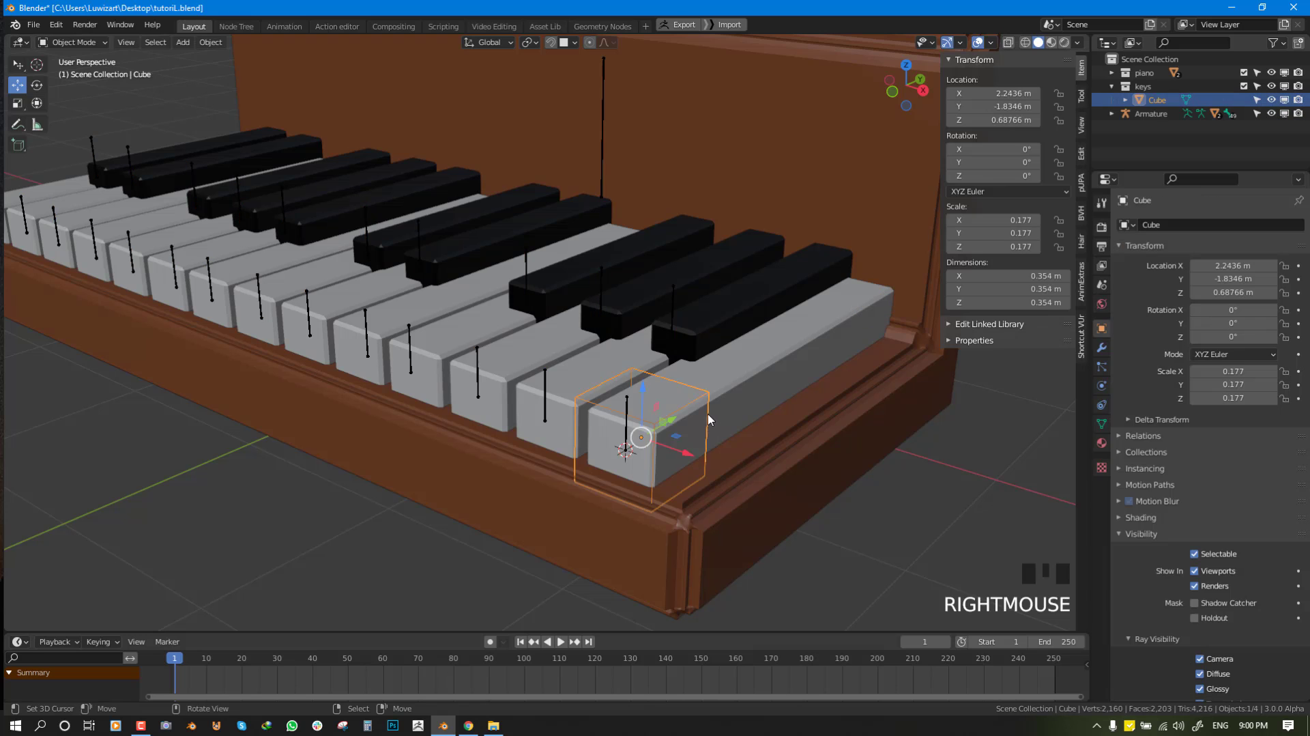
key(shift+s)
click(732, 317)
Add a vertex group to the cube in Edit Mode with all vertices selected, and return to Object Mode.
mouse_move(732, 317)
middle_down()
mouse_move(781, 389)
mouse_move(817, 346)
mouse_move(738, 341)
middle_up()
scroll(740, 342, up, 2)
key(Tab)
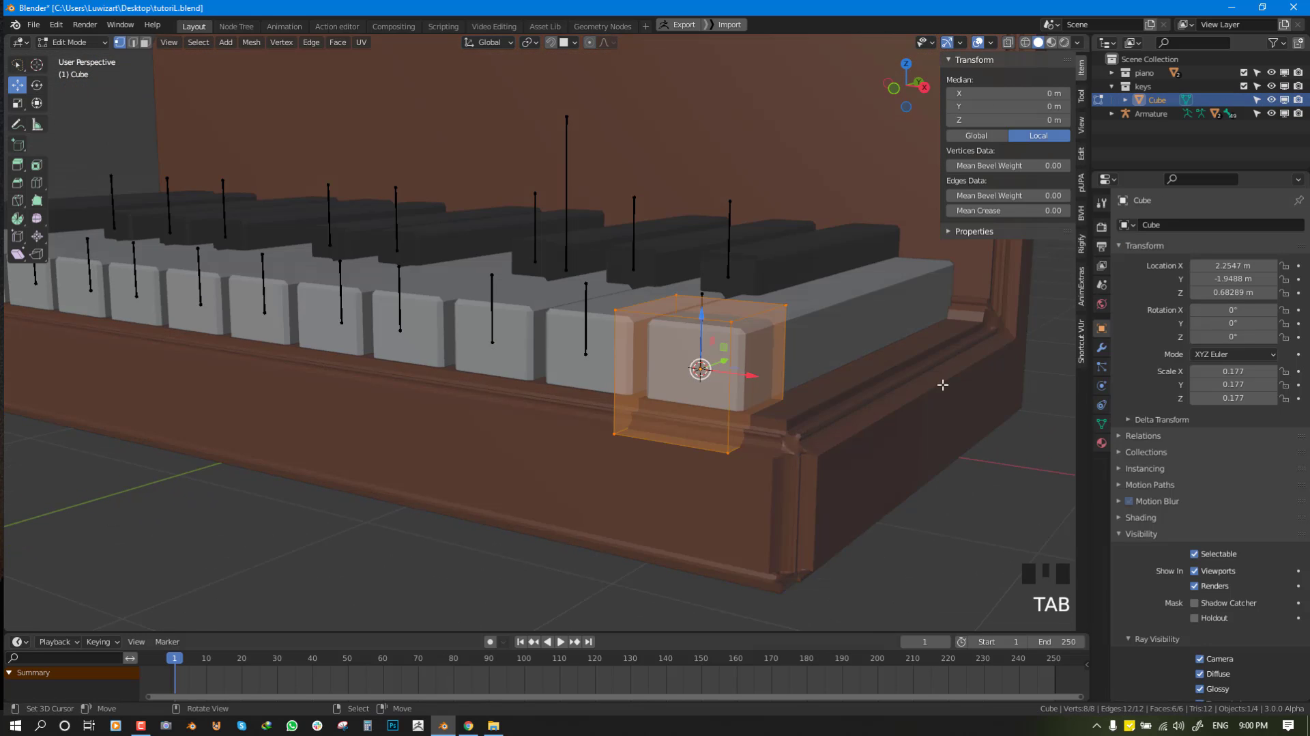
key(a)
click(1102, 424)
click(1298, 266)
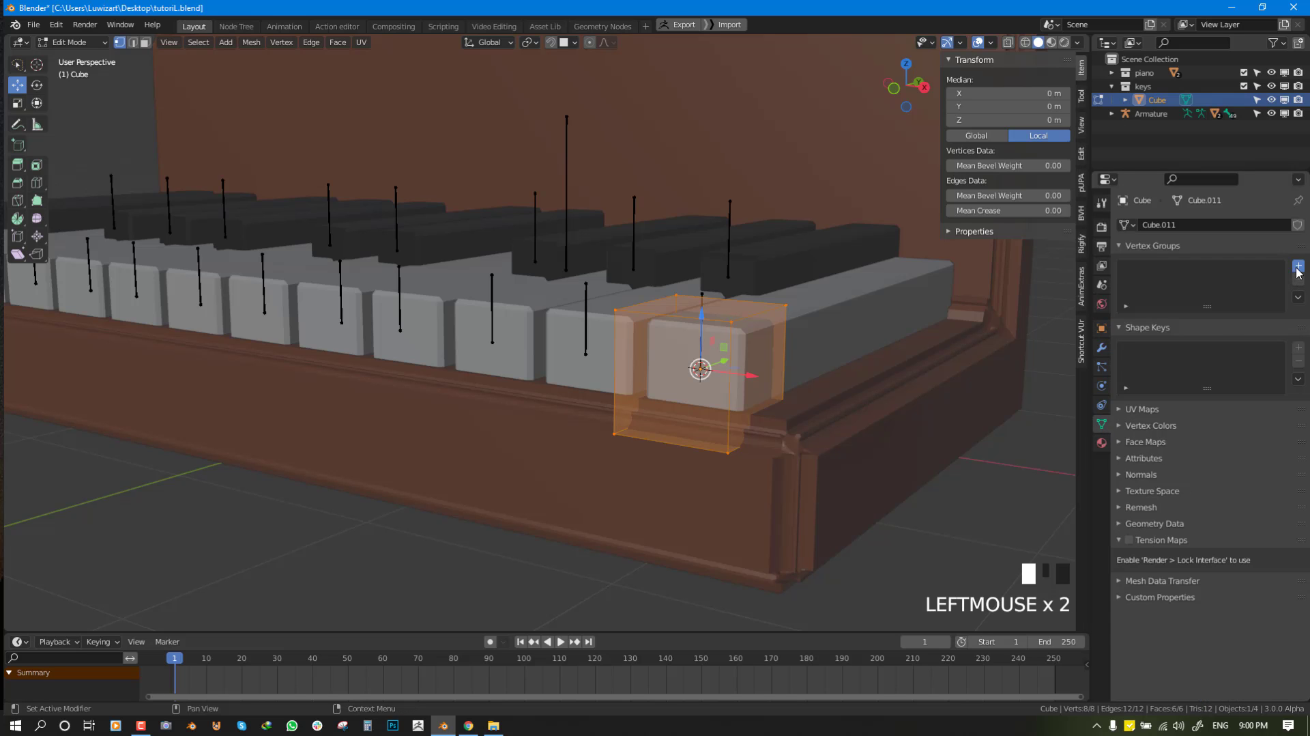
key(Tab)
In Pose Mode, set the cube as the Copy Location constraint target of the rightmost white key's control bone.
scroll(797, 437, down, 3)
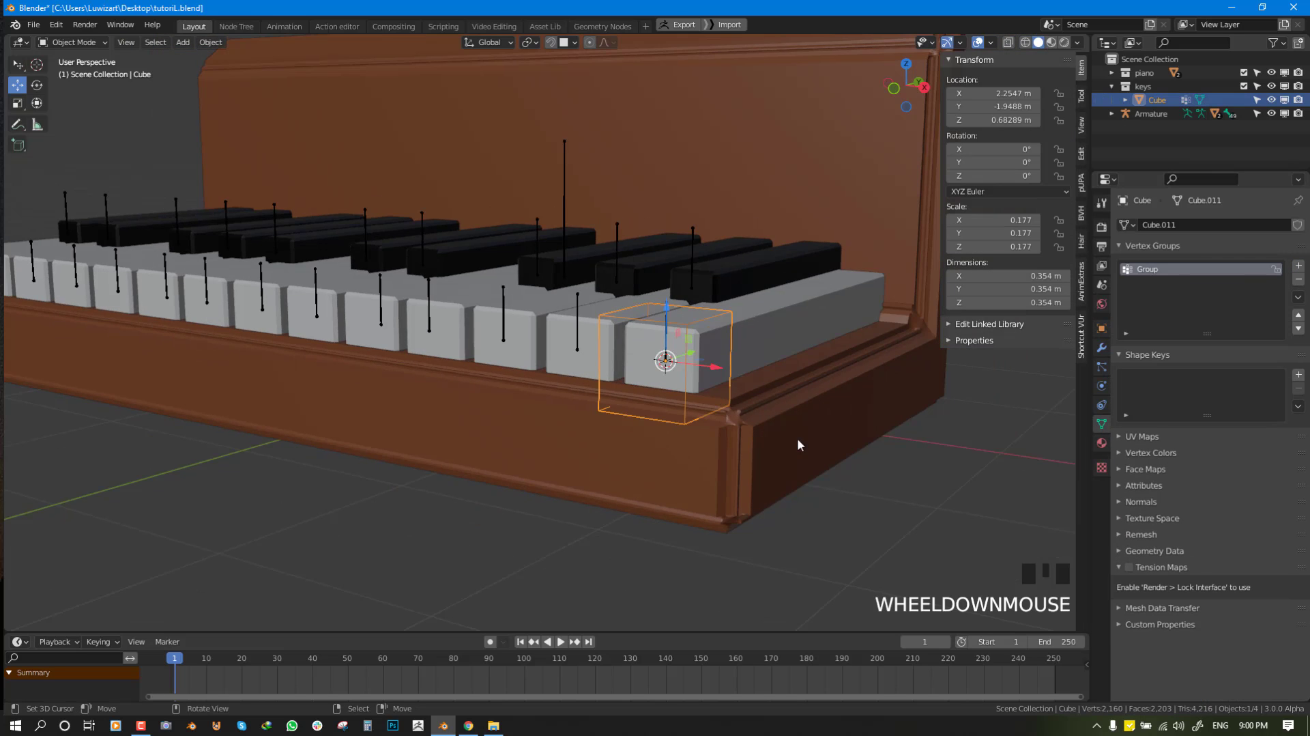
middle_drag(797, 437, 796, 408)
scroll(797, 414, up, 2)
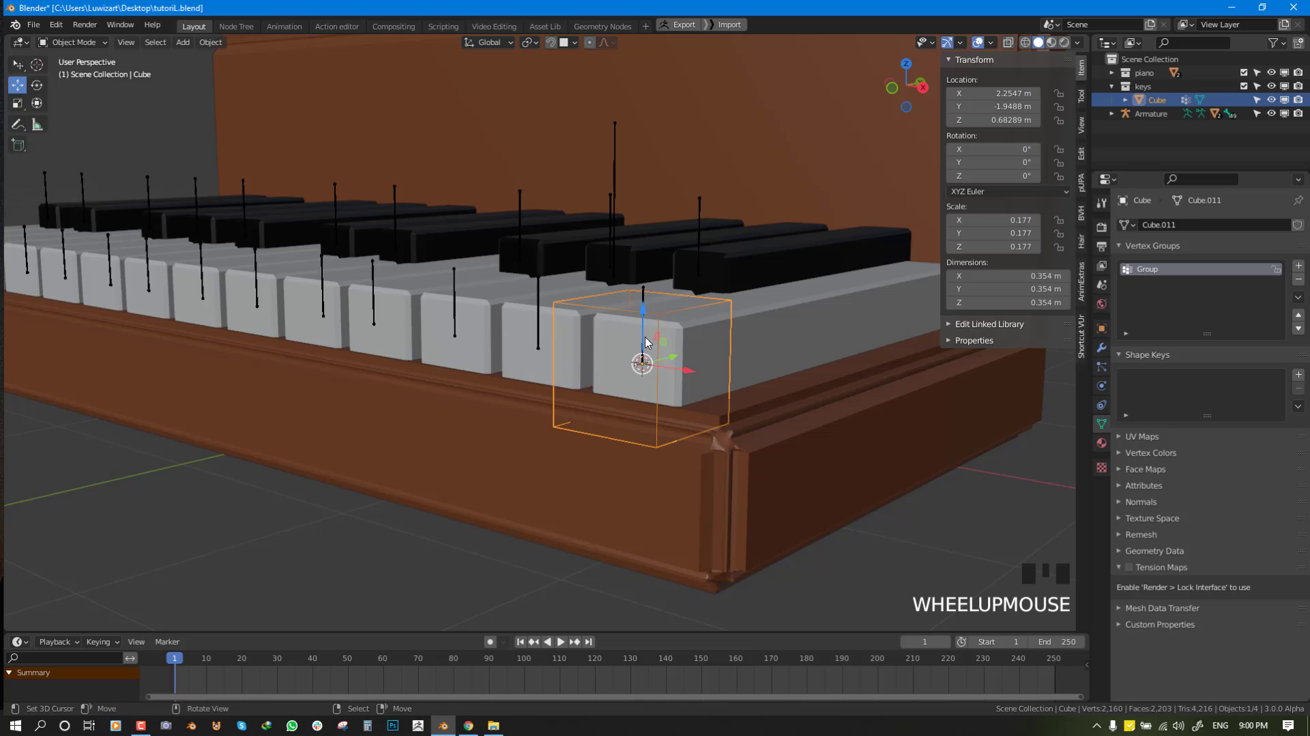
right_click(645, 344)
key(ctrl+Tab)
right_click(644, 344)
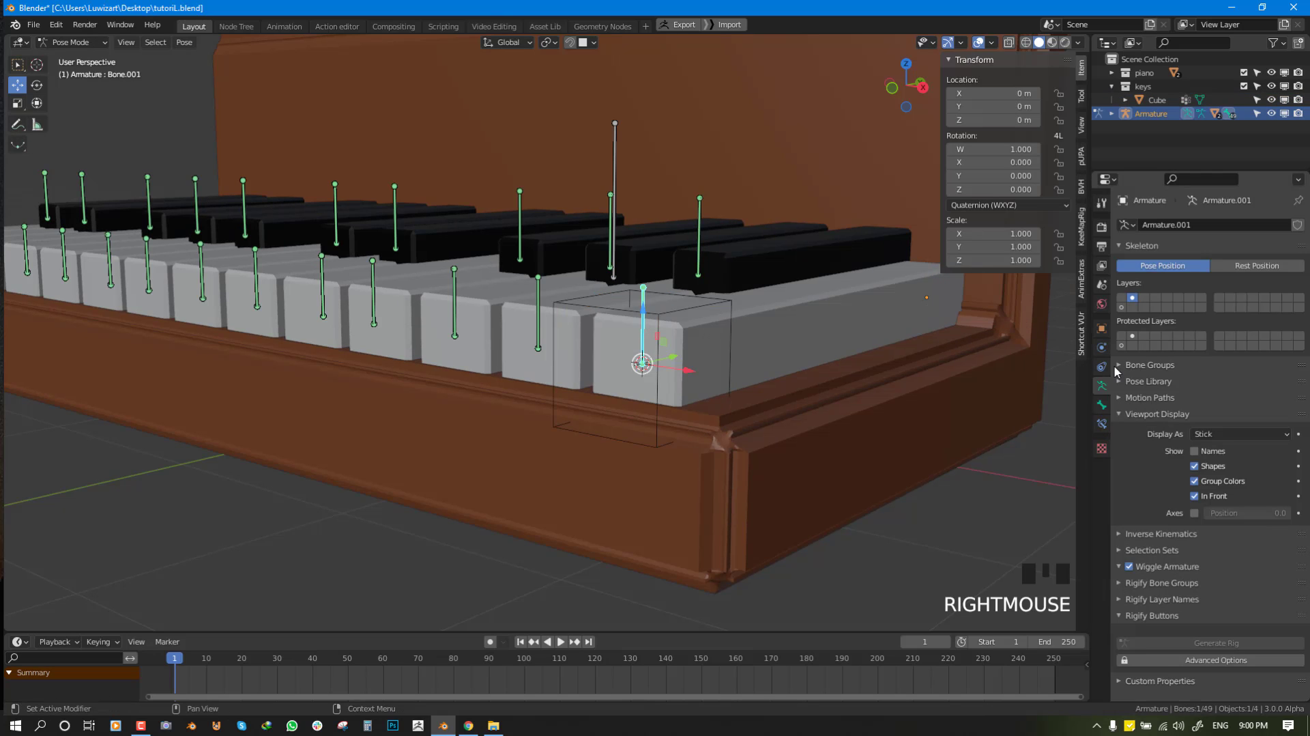
click(1103, 424)
click(1237, 268)
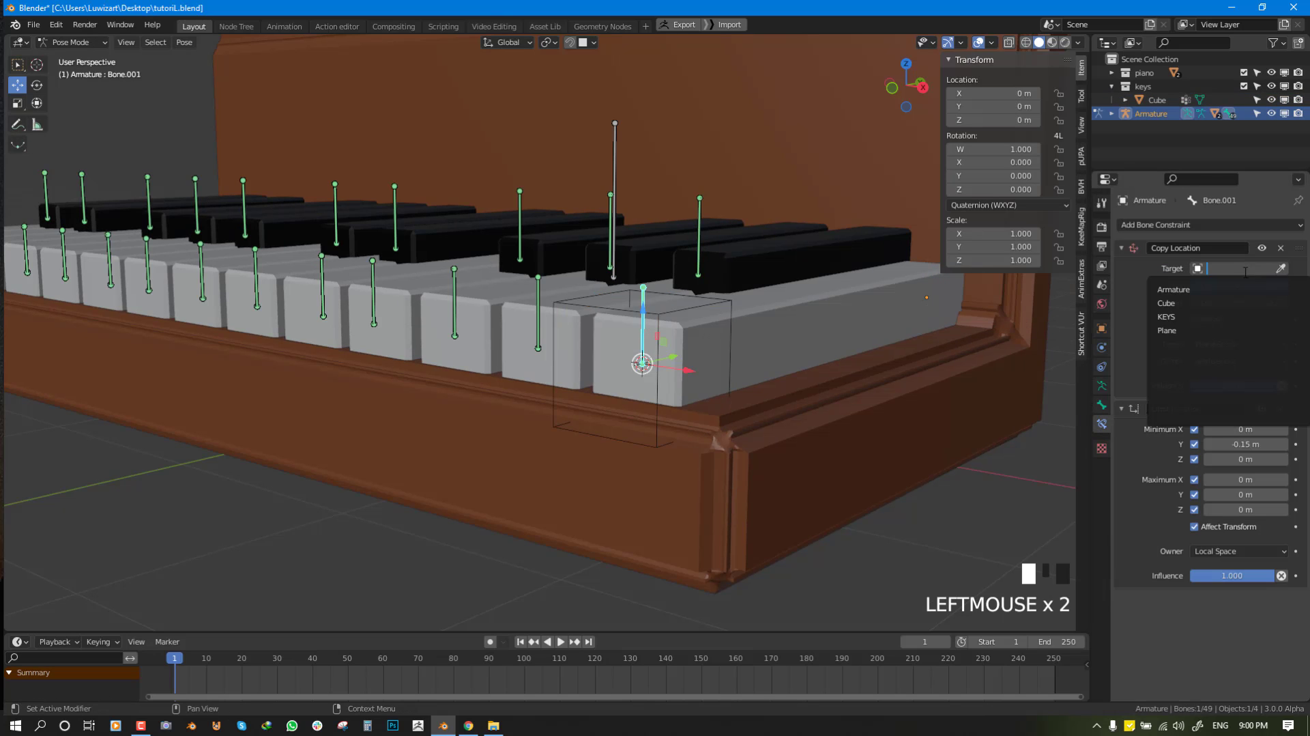
click(1281, 268)
click(659, 441)
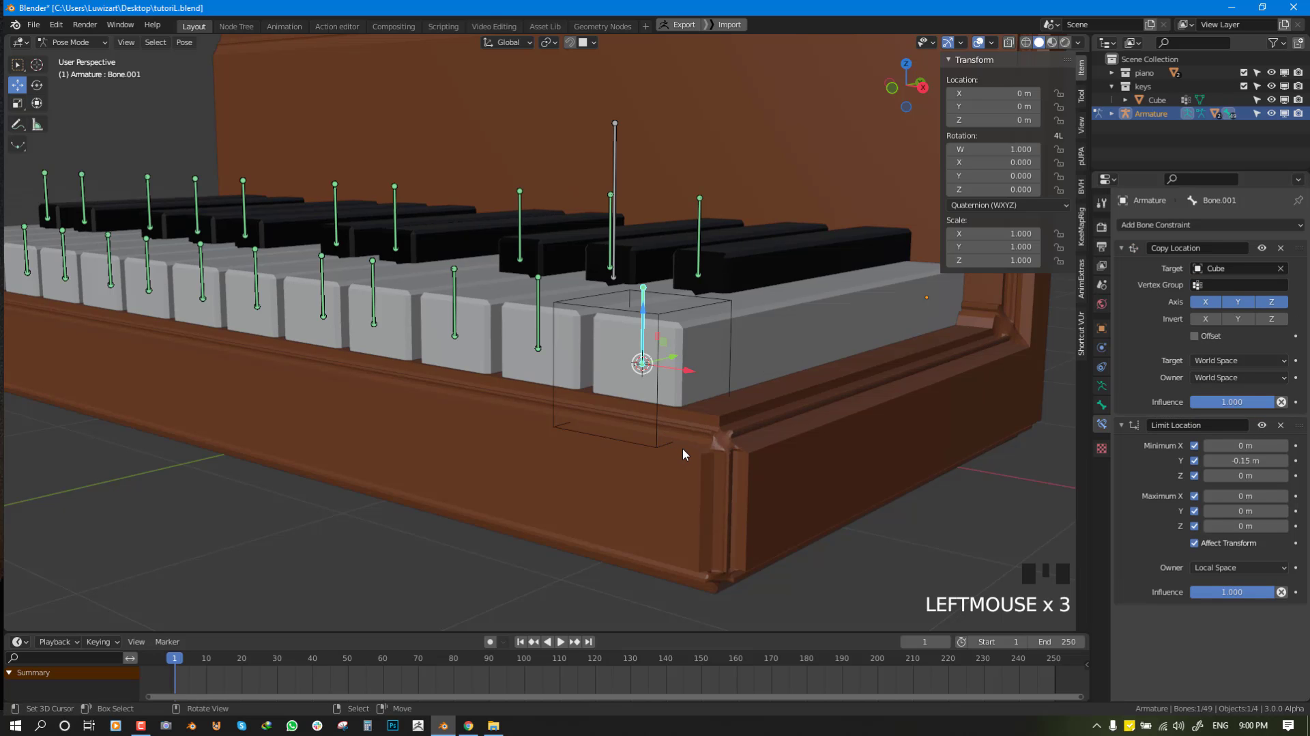
Set the Copy Location constraint's vertex group to Group.
middle_drag(833, 409, 860, 404)
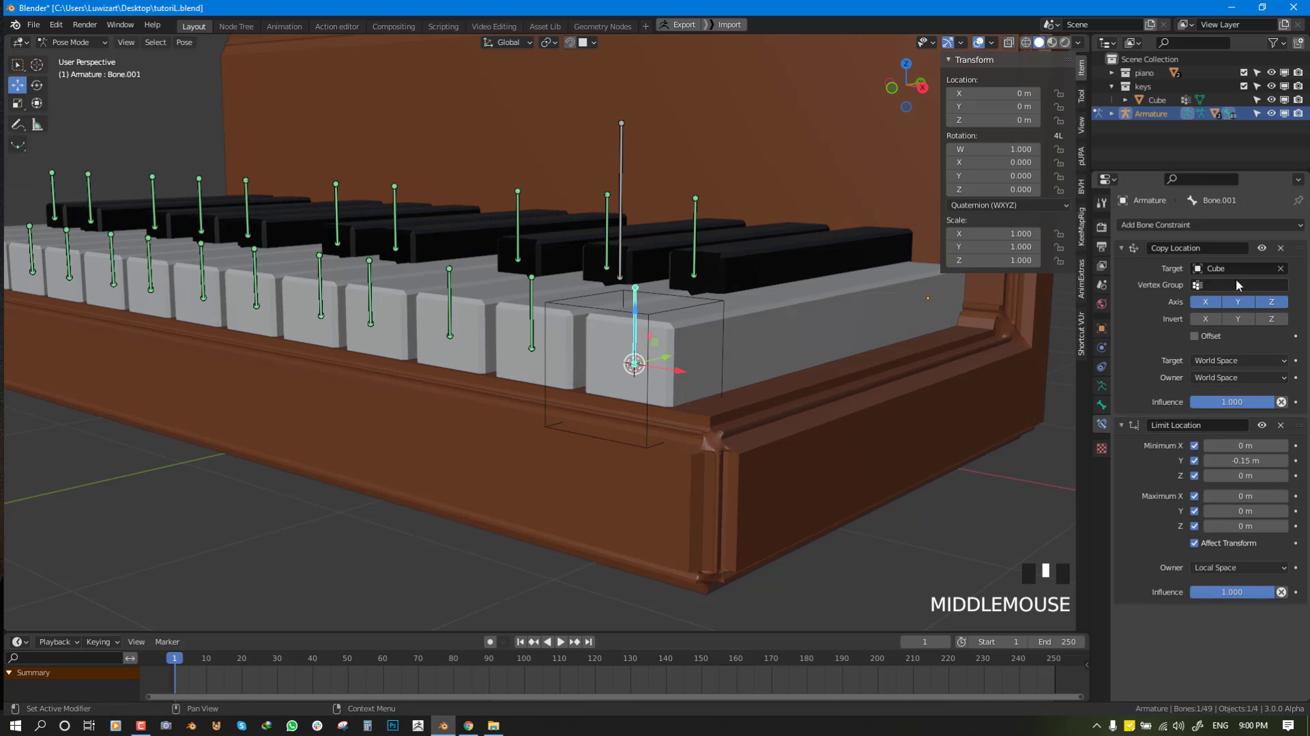
click(1235, 284)
click(1210, 310)
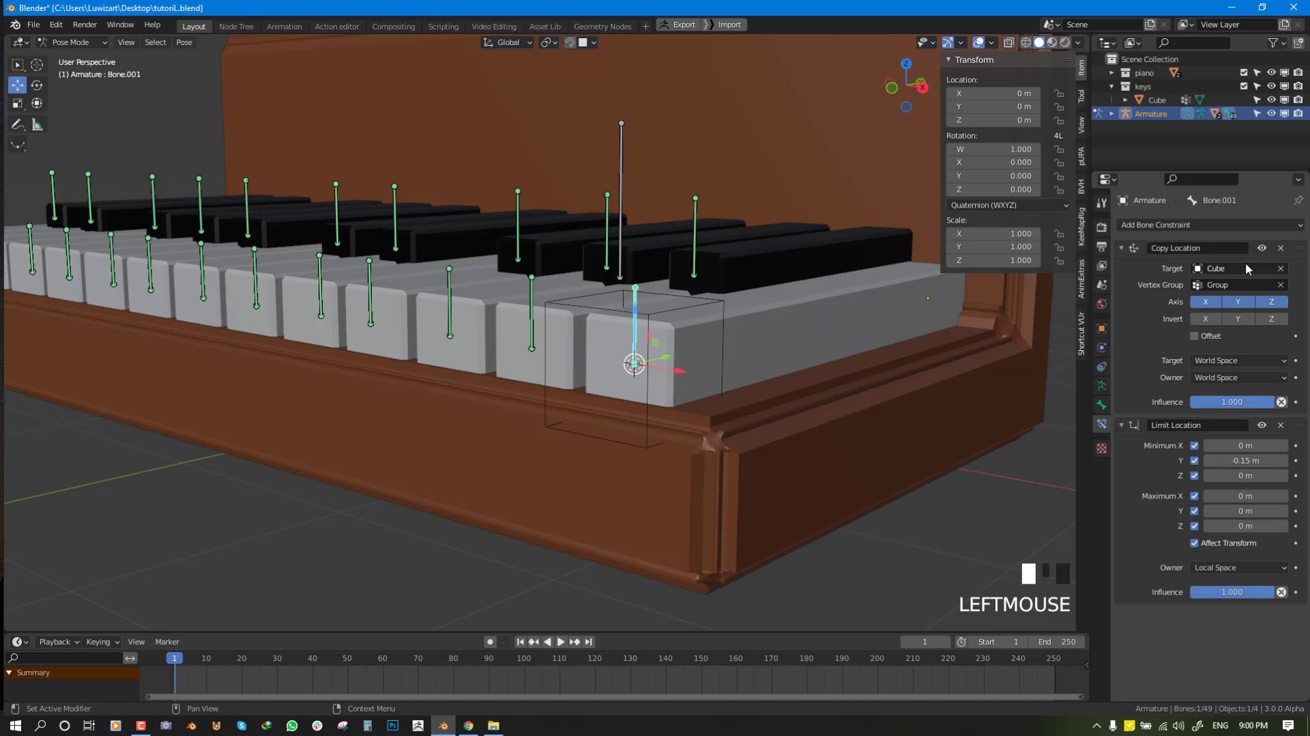
Return to Object Mode, select the cube, and test moving it downward to check that the key follows.
right_click(654, 320)
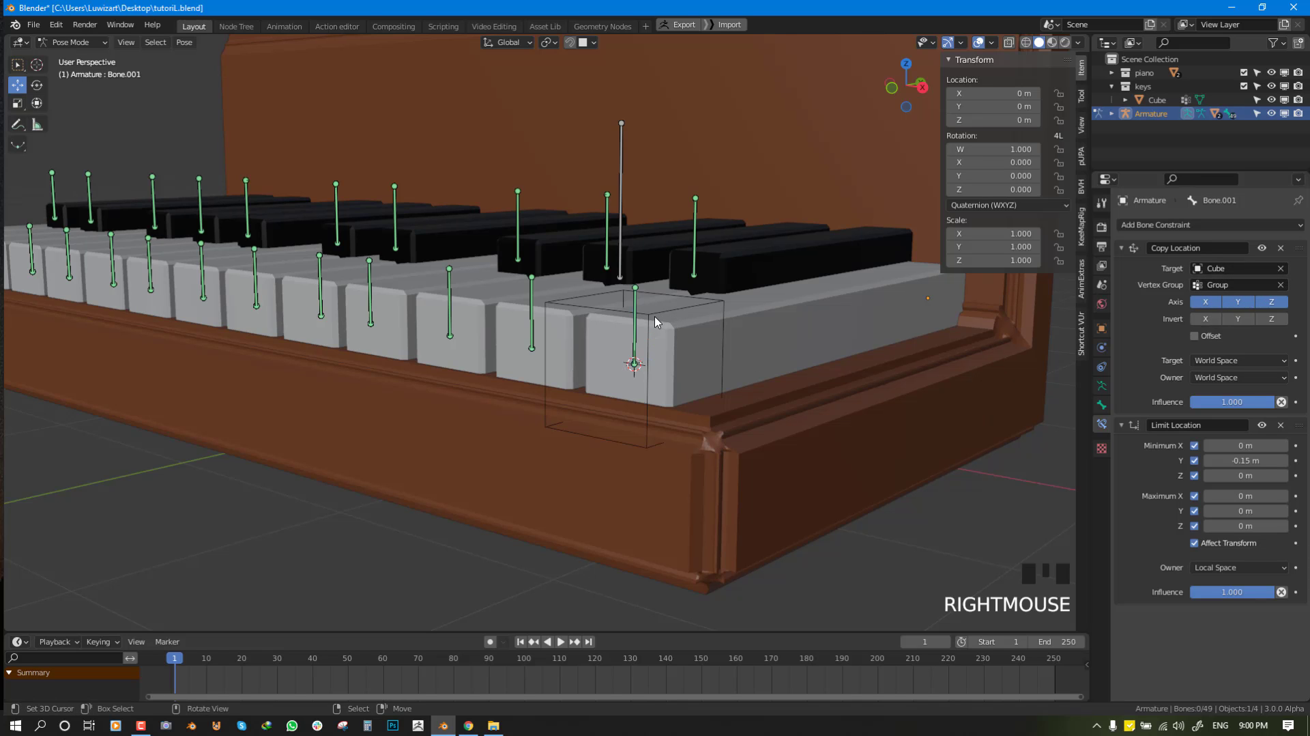
key(ctrl+Tab)
right_click(654, 321)
key(g)
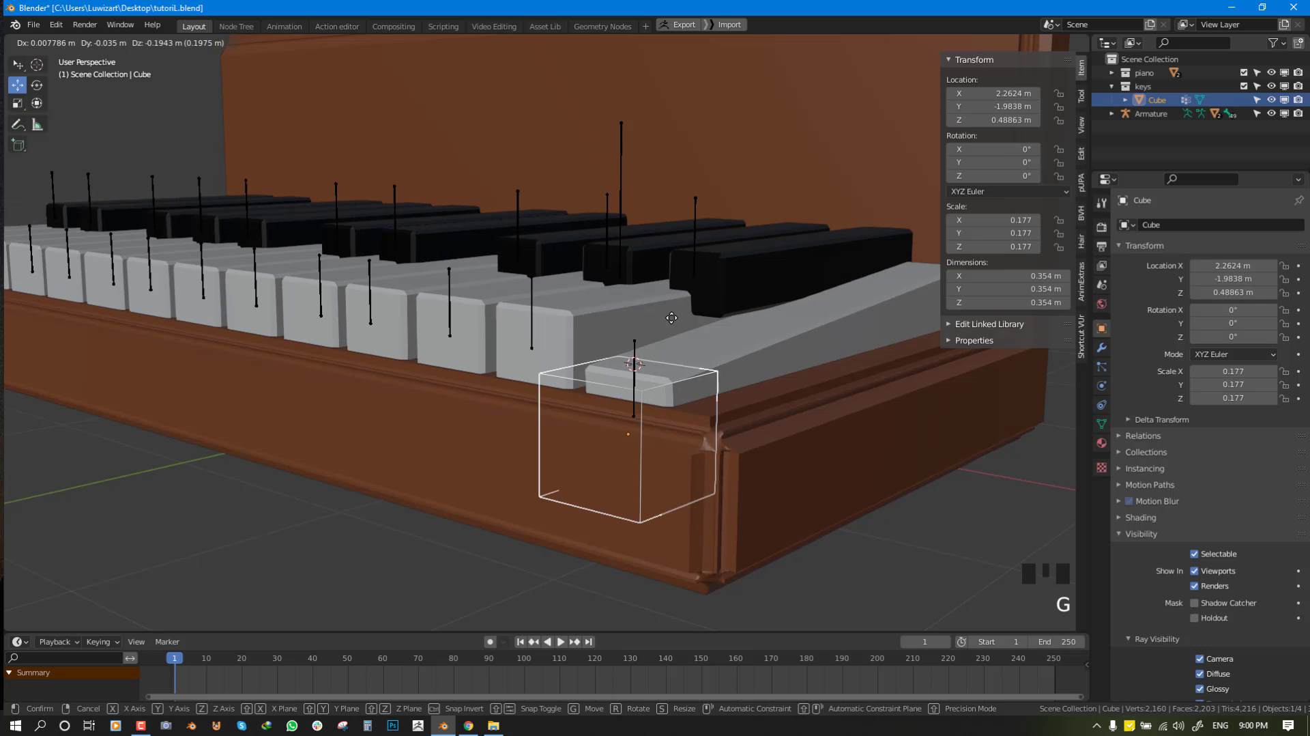
click(666, 365)
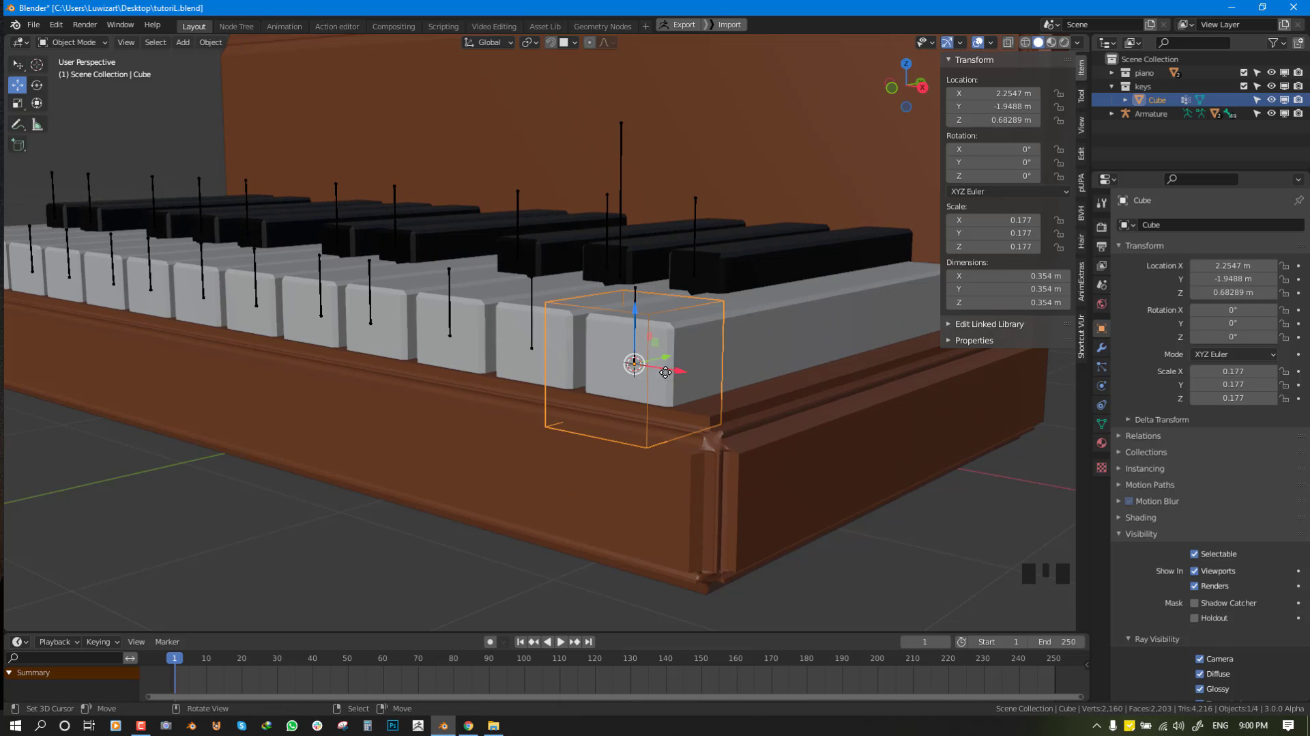
Enable Dynamic Paint physics on the cube and add a canvas to it.
scroll(667, 370, down, 4)
scroll(668, 365, up, 2)
middle_drag(668, 365, 795, 386)
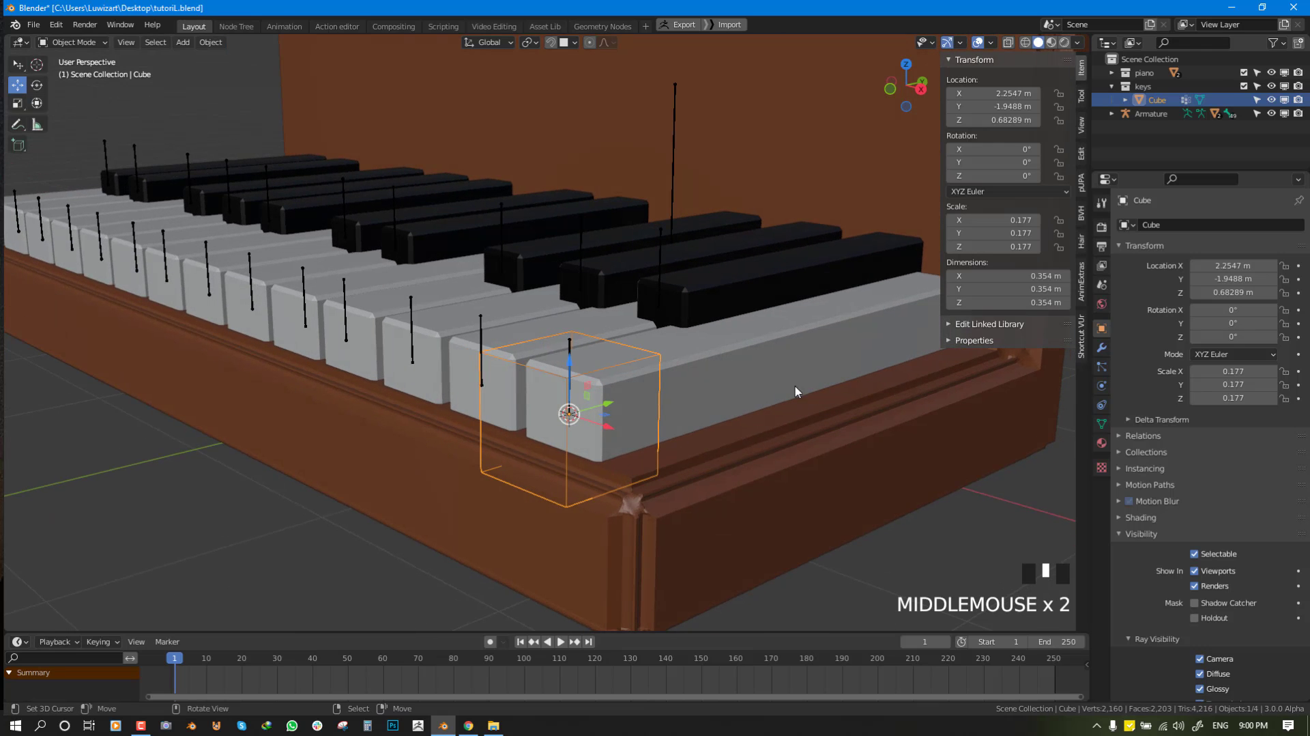
click(1101, 385)
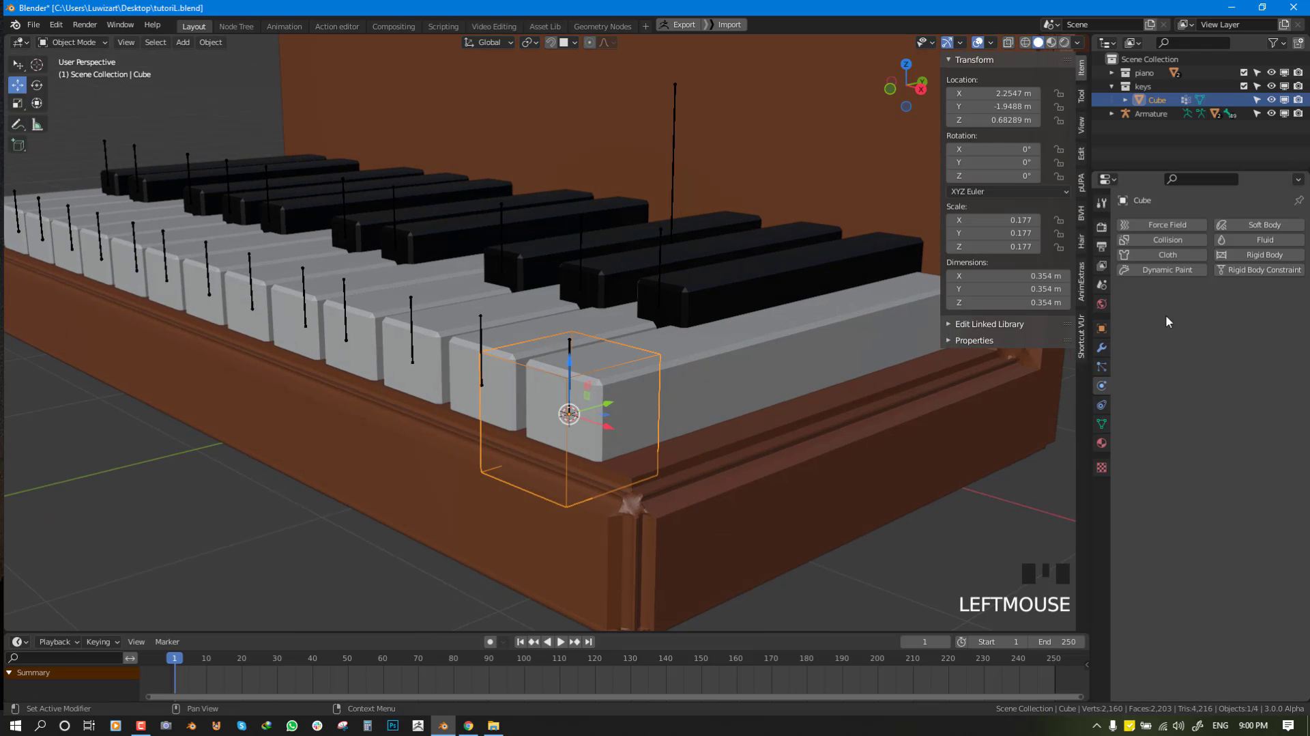
click(1181, 271)
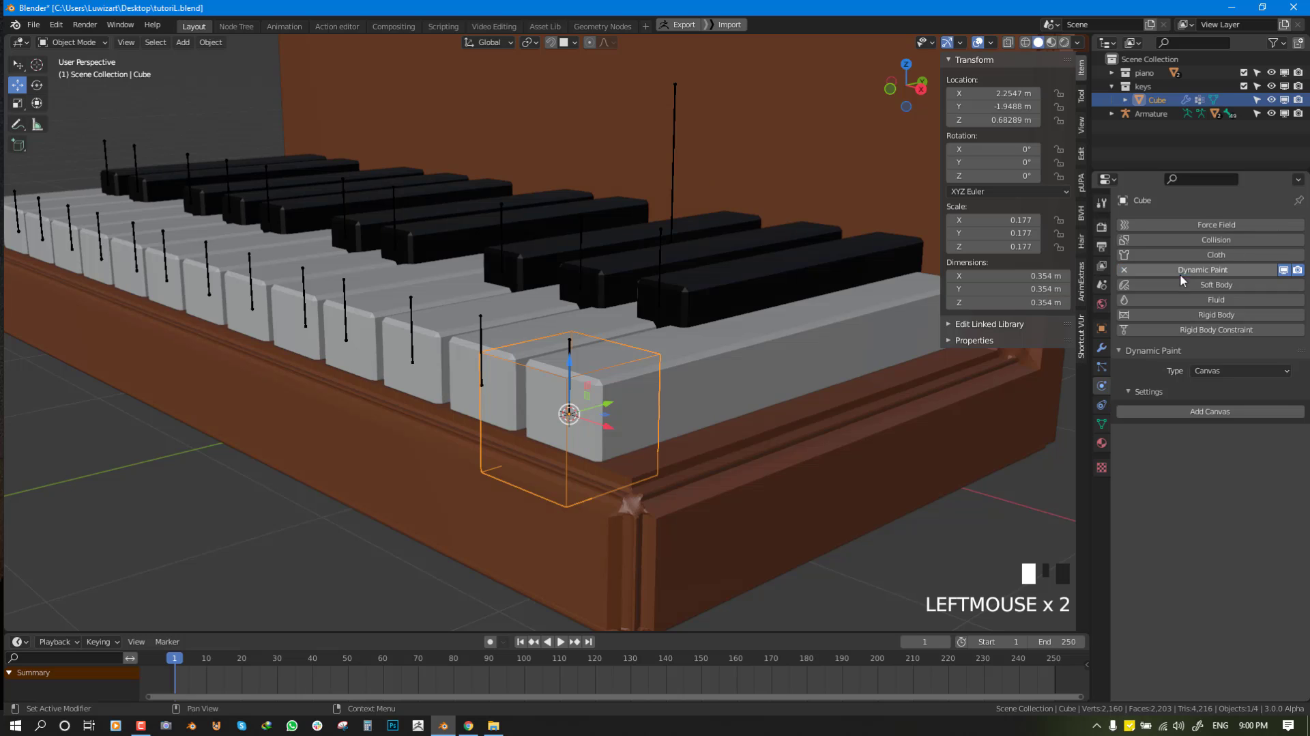
click(1226, 370)
click(1209, 411)
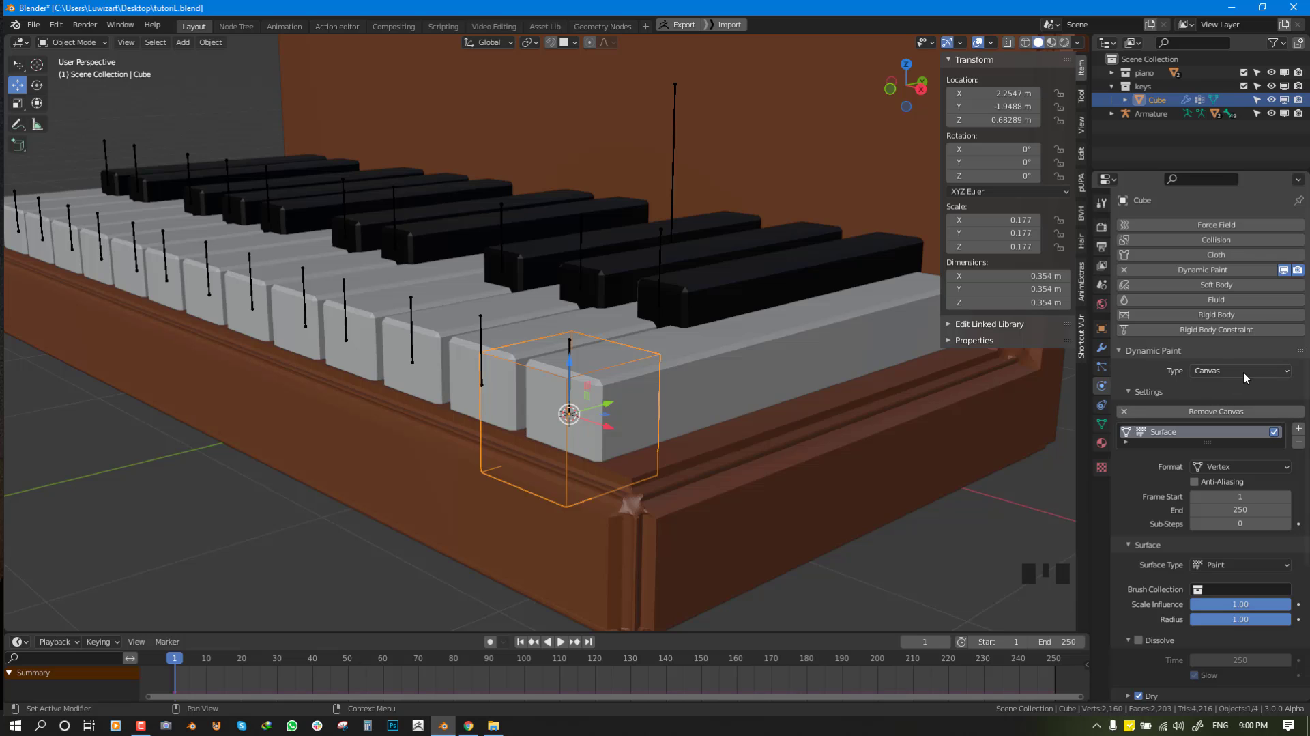
Set the canvas surface type to Displace and its end frame to 100000.
mouse_move(778, 432)
middle_down()
mouse_move(763, 434)
mouse_move(775, 430)
middle_up()
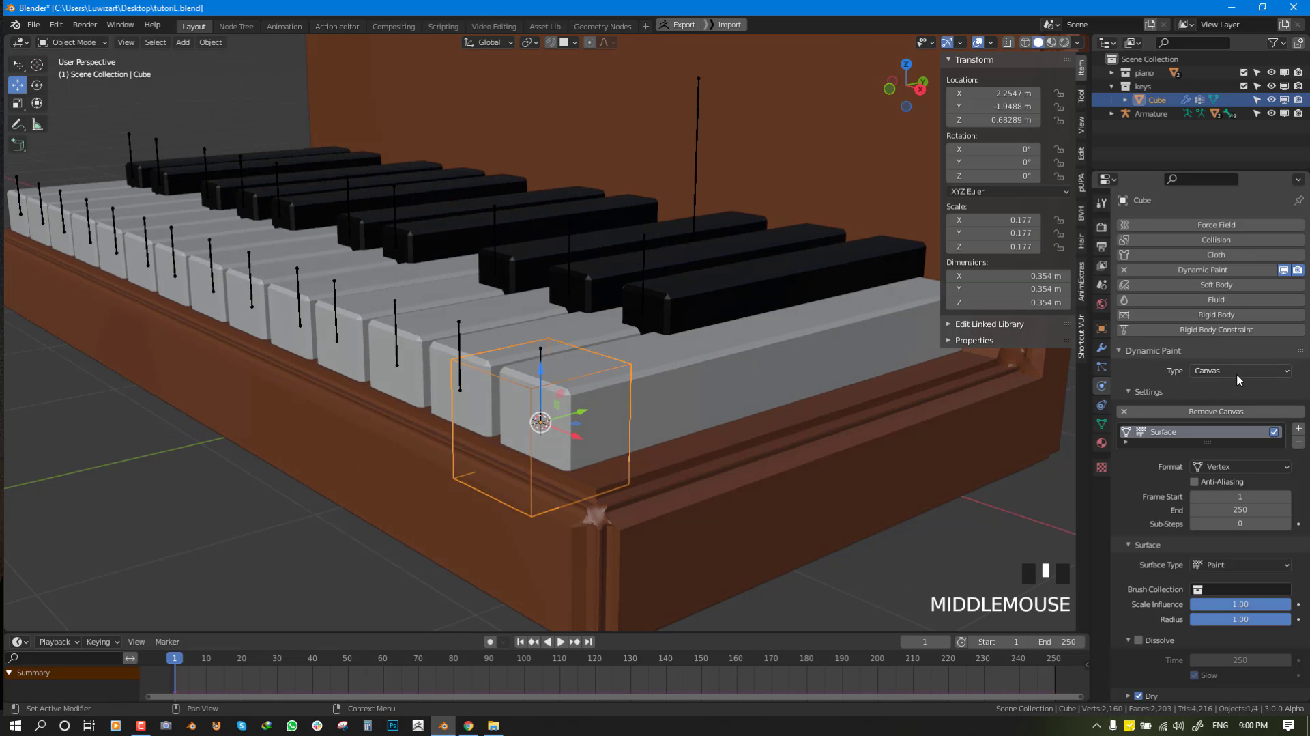
click(1235, 571)
click(1221, 589)
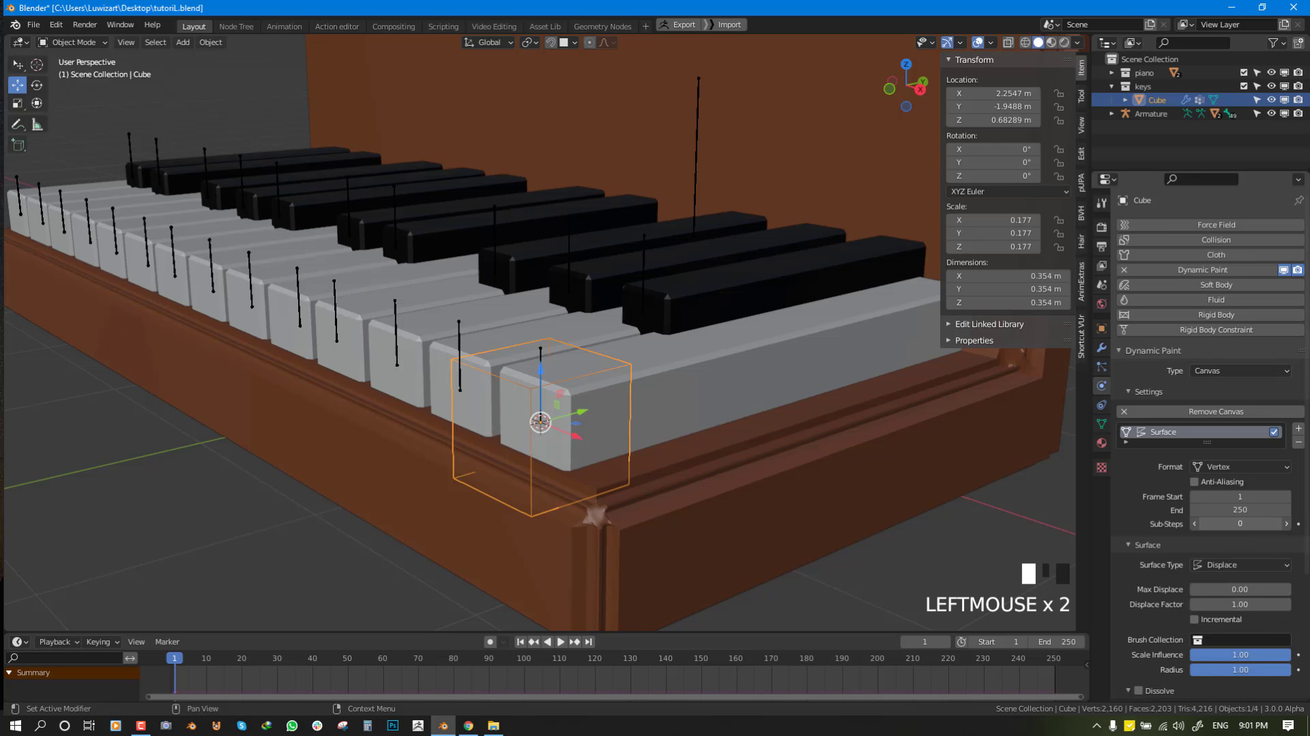
text(00000)
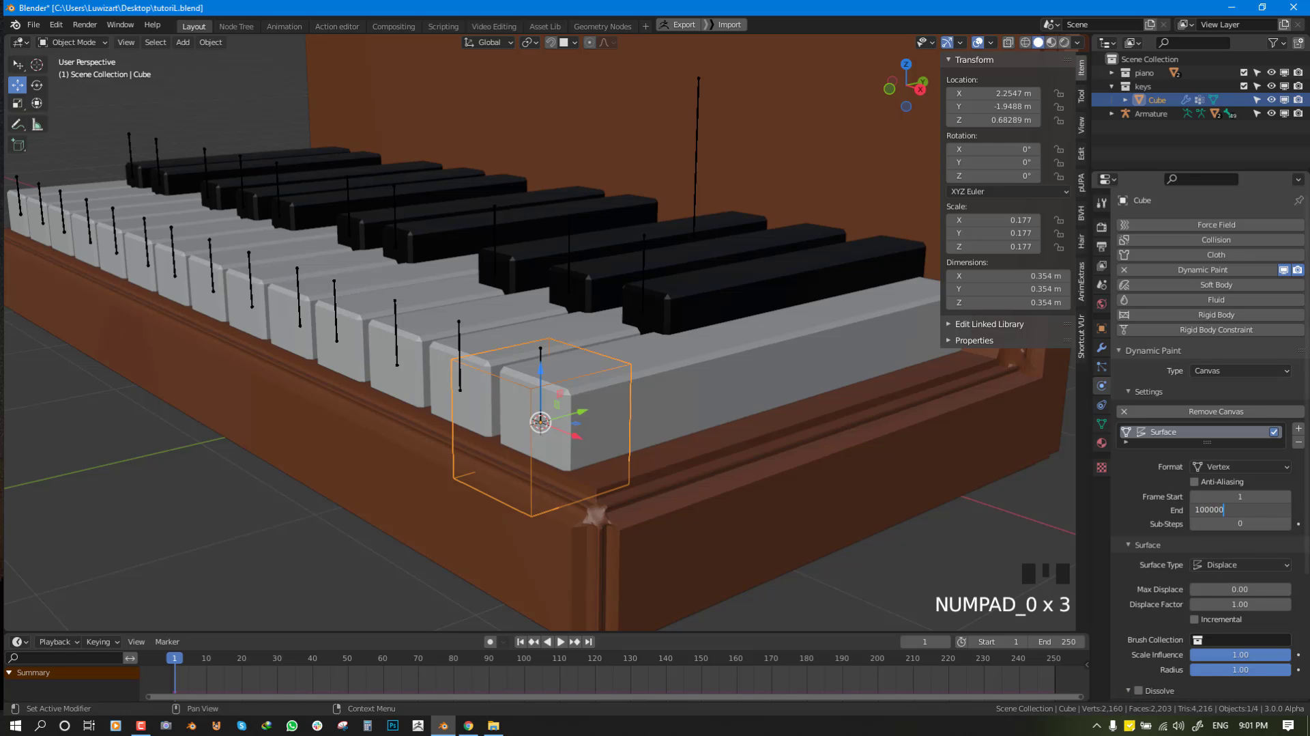
key(Return)
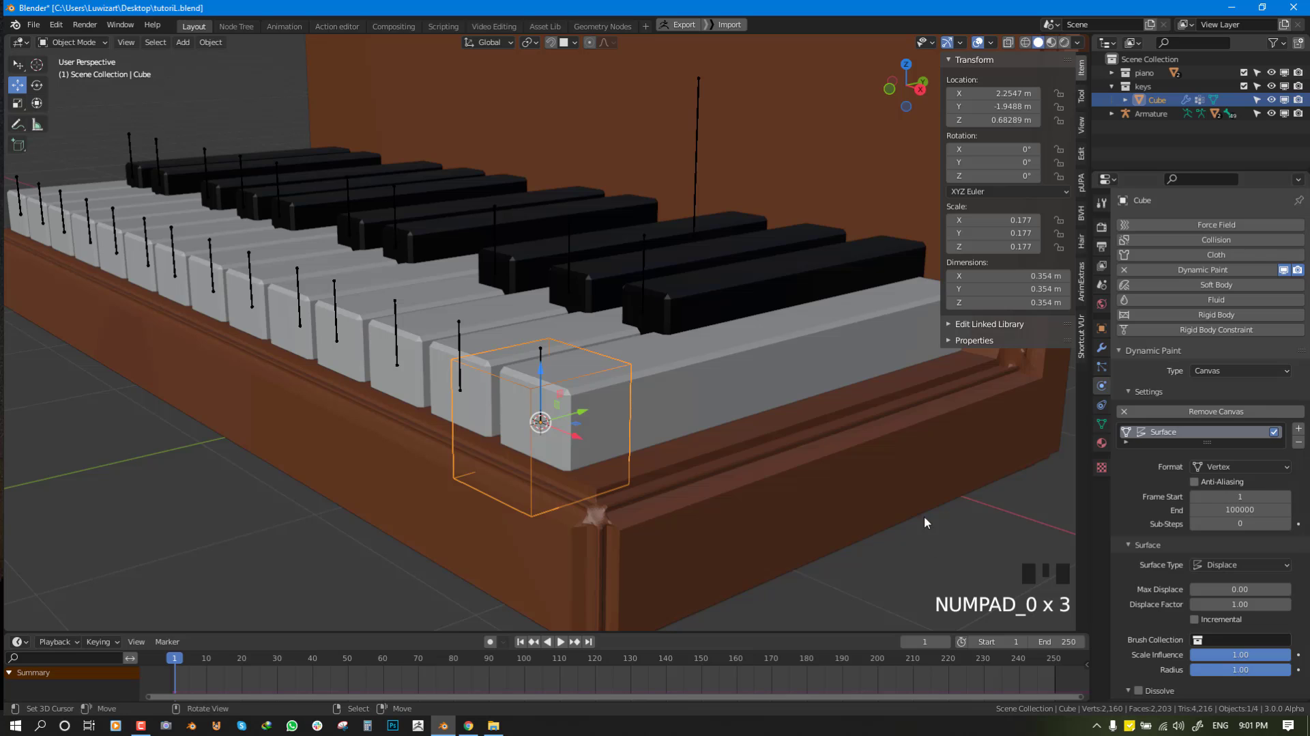
Set the surface's displace factor to 50 and its radius to 10.
scroll(1249, 612, down, 5)
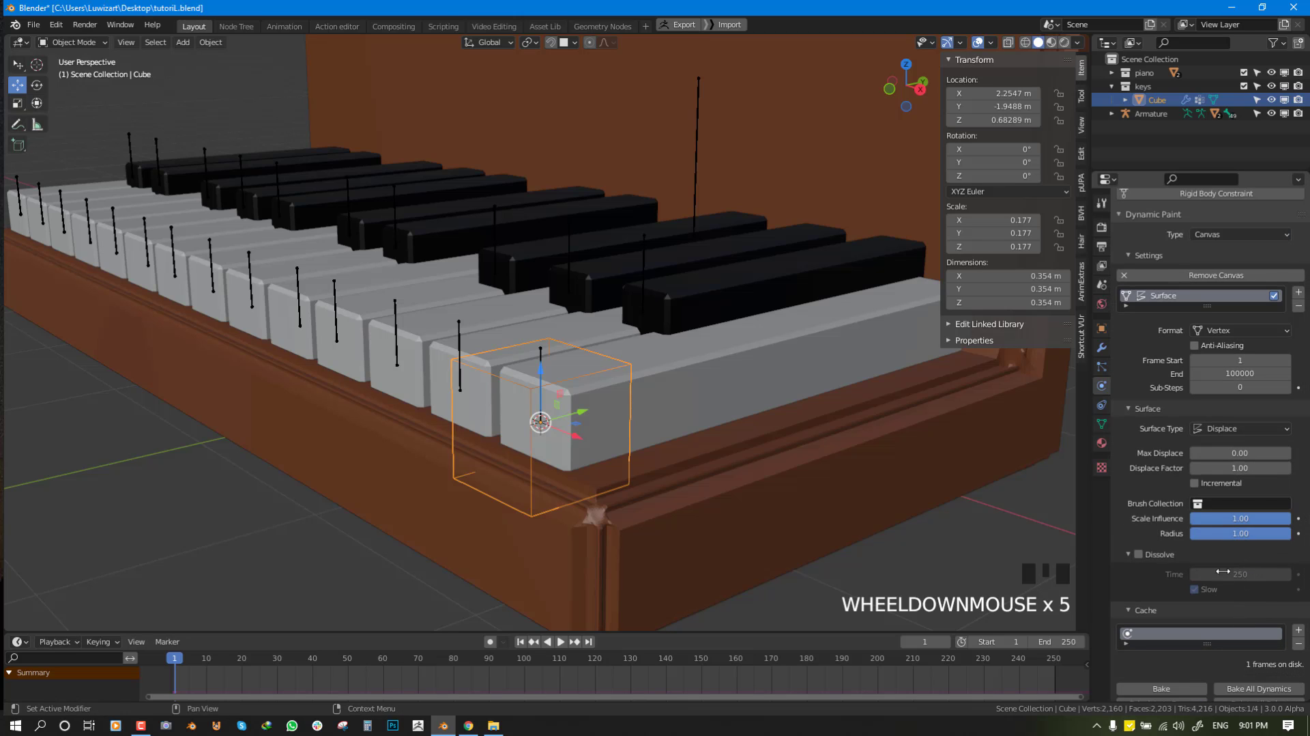
click(1239, 466)
text(100)
key(Return)
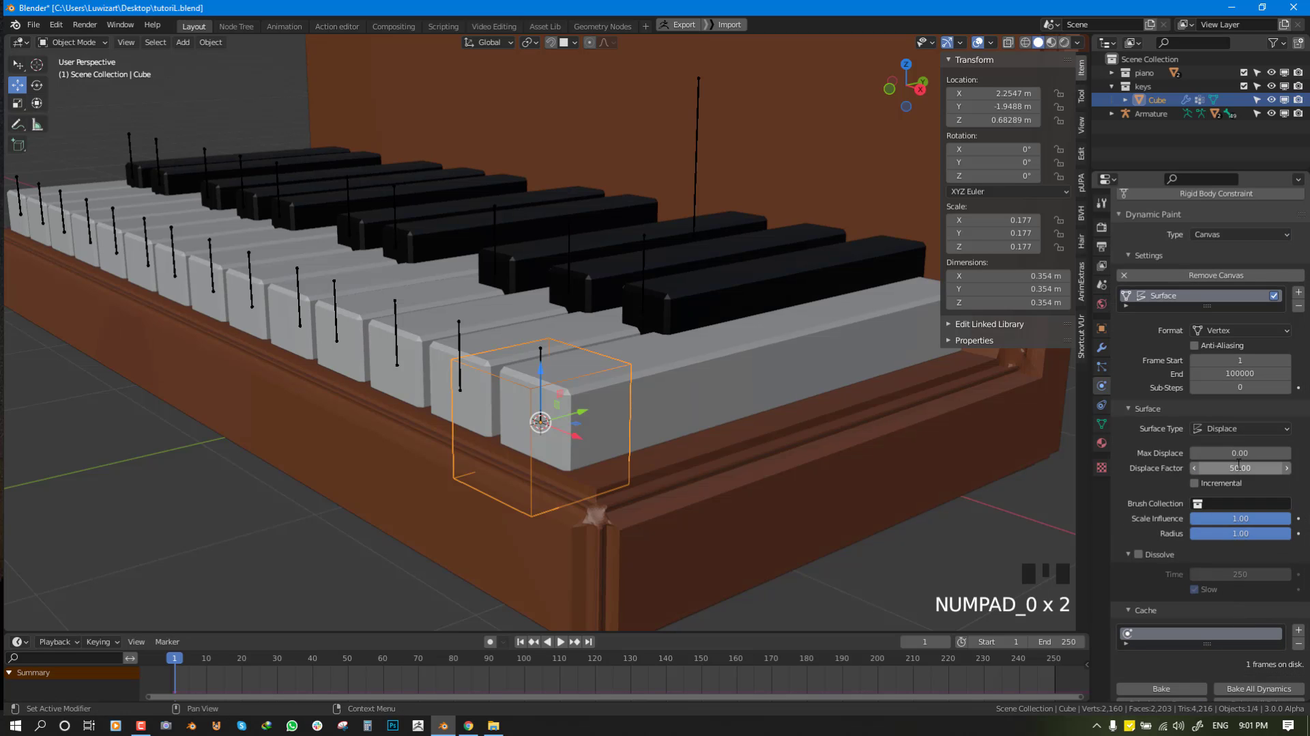
click(1270, 534)
text(1)
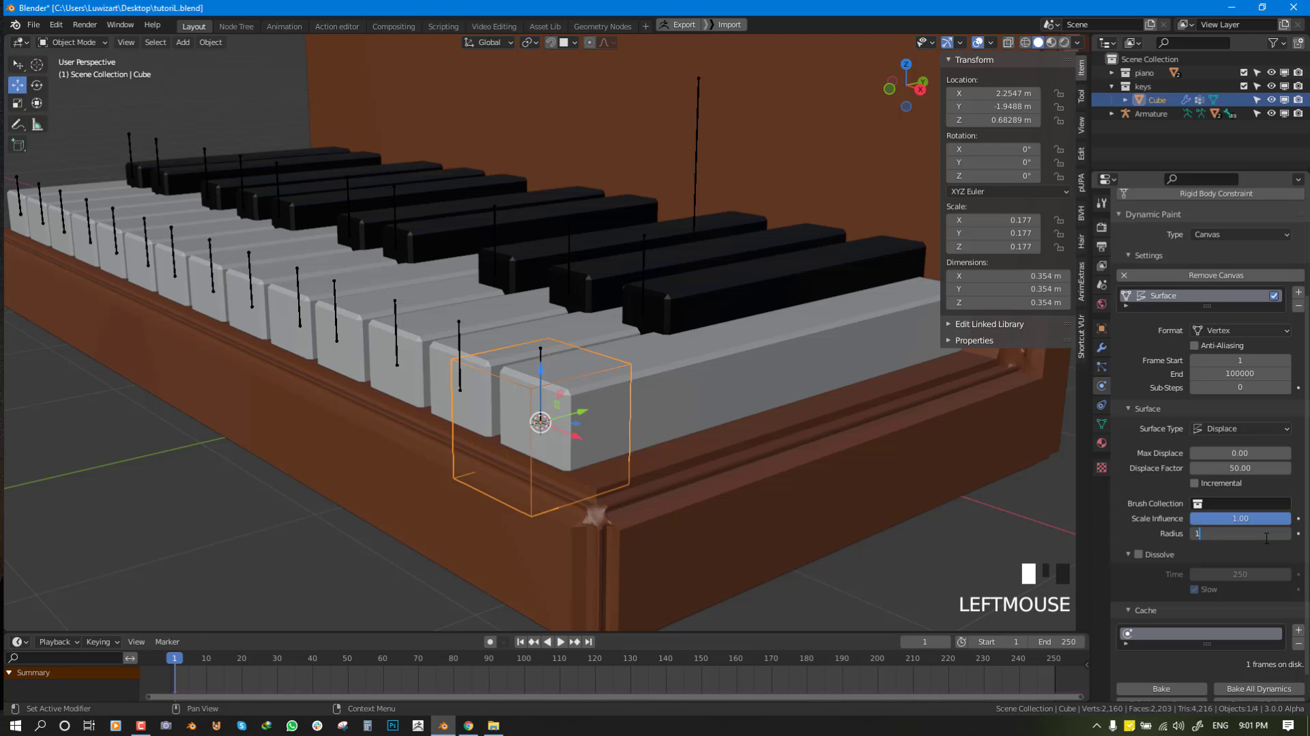
text(0000)
key(Return)
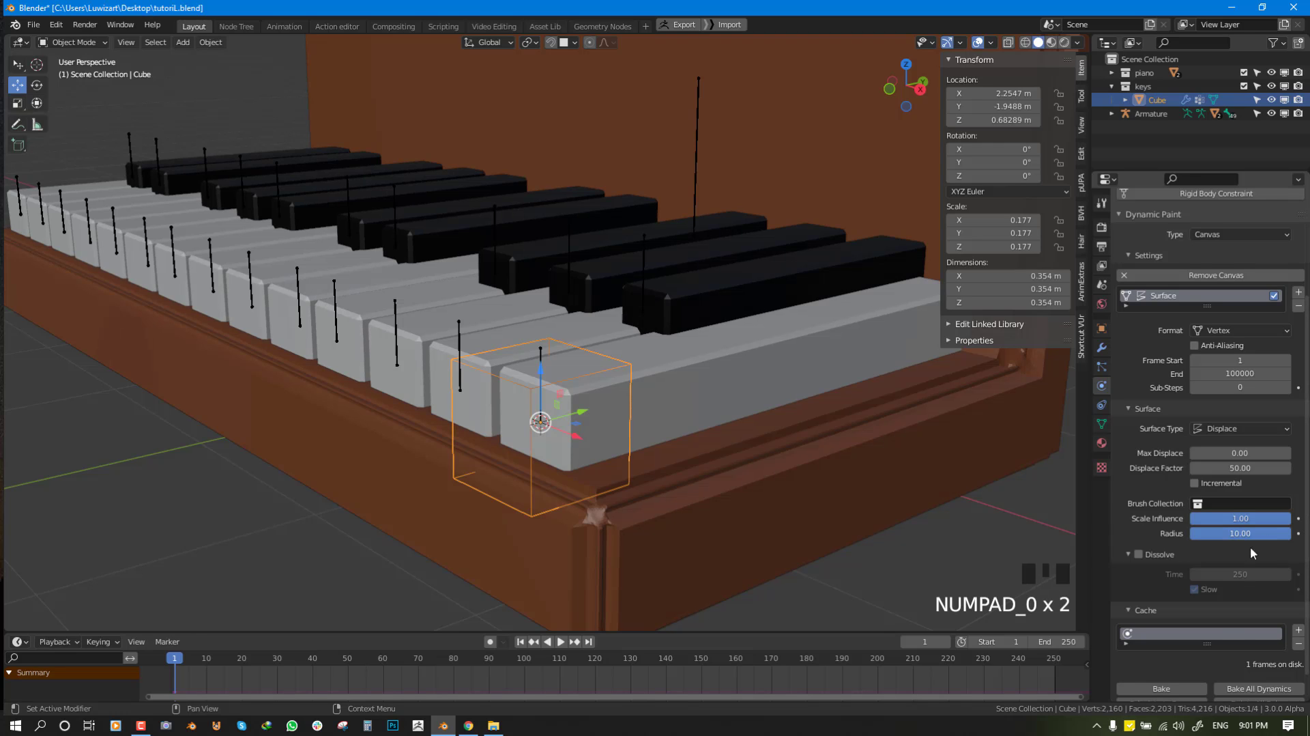
Enable Dissolve on the surface with a time of 1 and Slow turned off.
scroll(1253, 553, down, 1)
click(1139, 527)
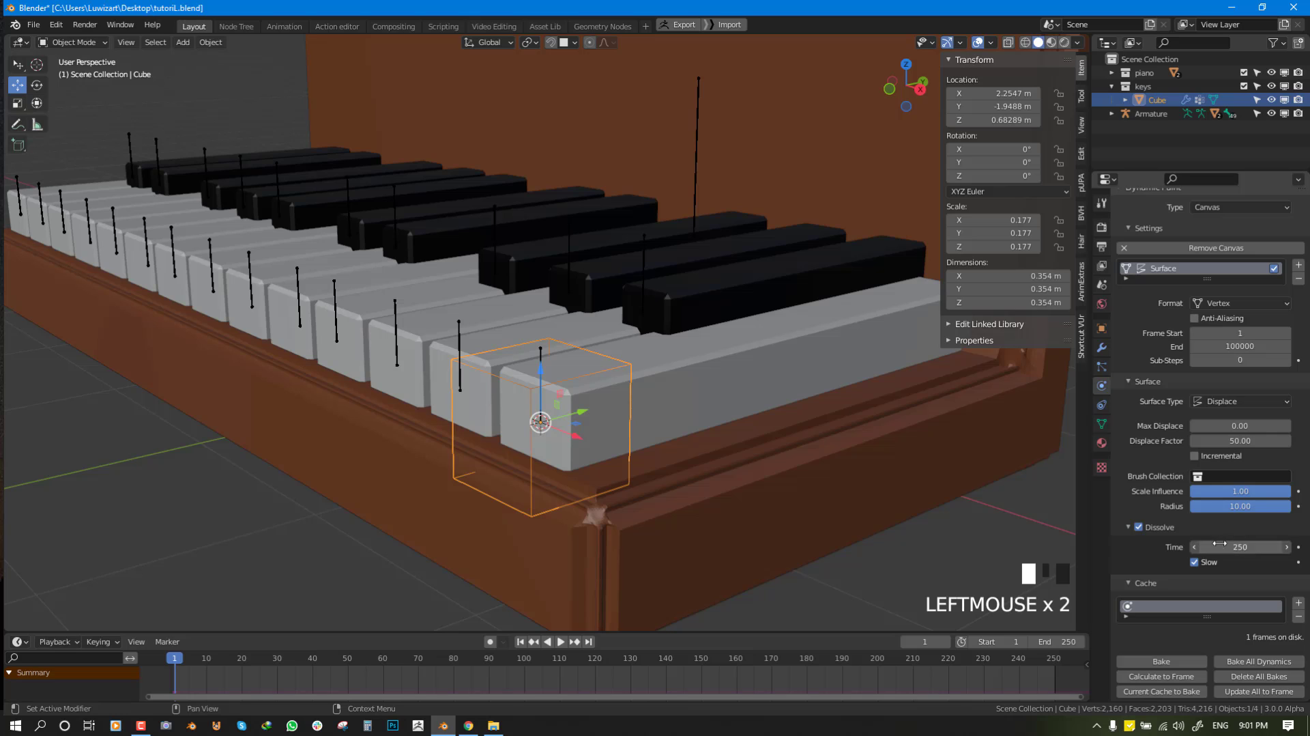
click(1195, 561)
scroll(1211, 572, down, 2)
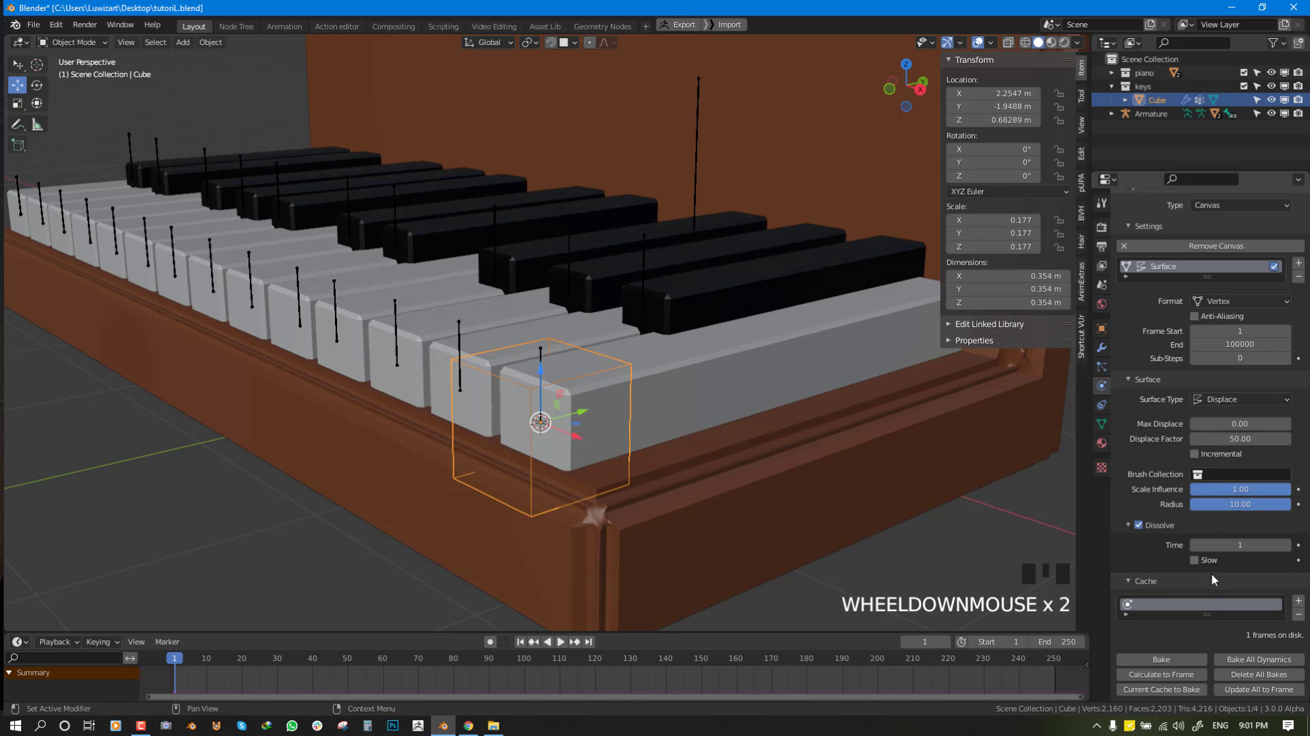
click(1129, 523)
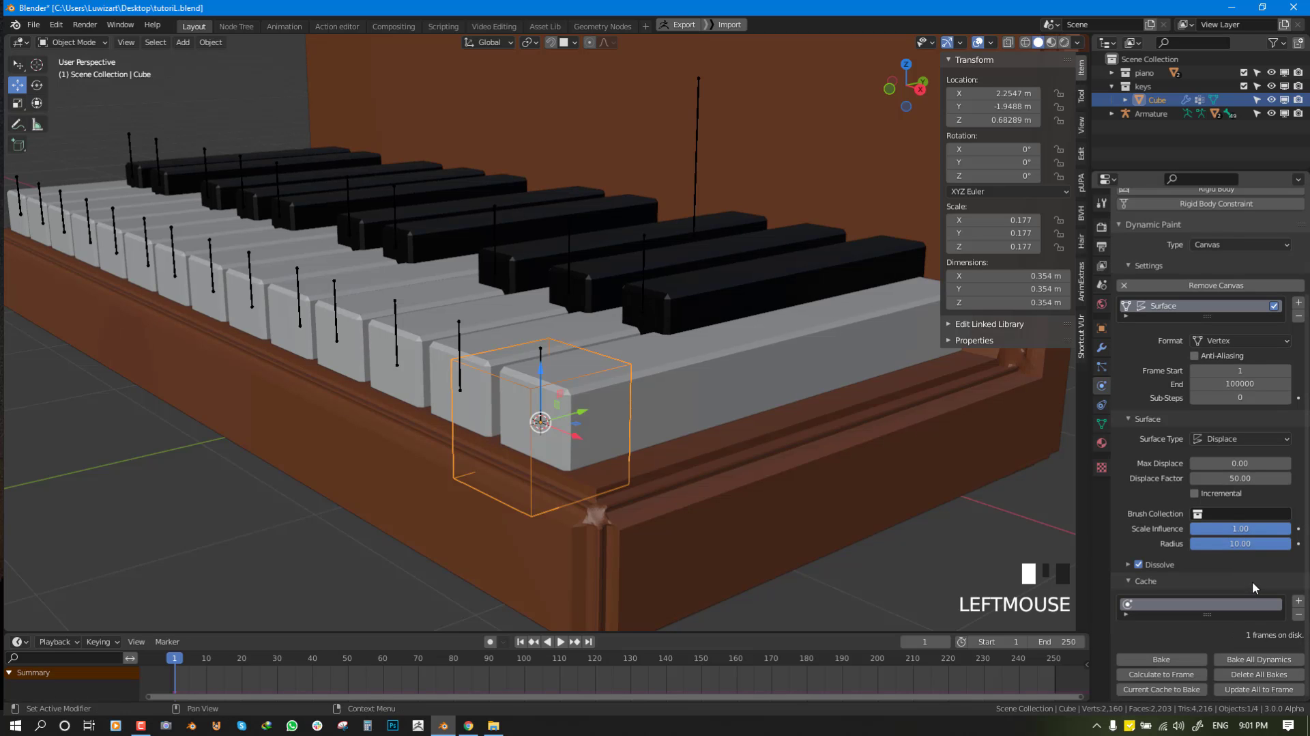
Save the project file and undo the small shift of the canvas cube along Y.
scroll(1251, 580, up, 1)
key(ctrl+s)
middle_drag(564, 380, 550, 380)
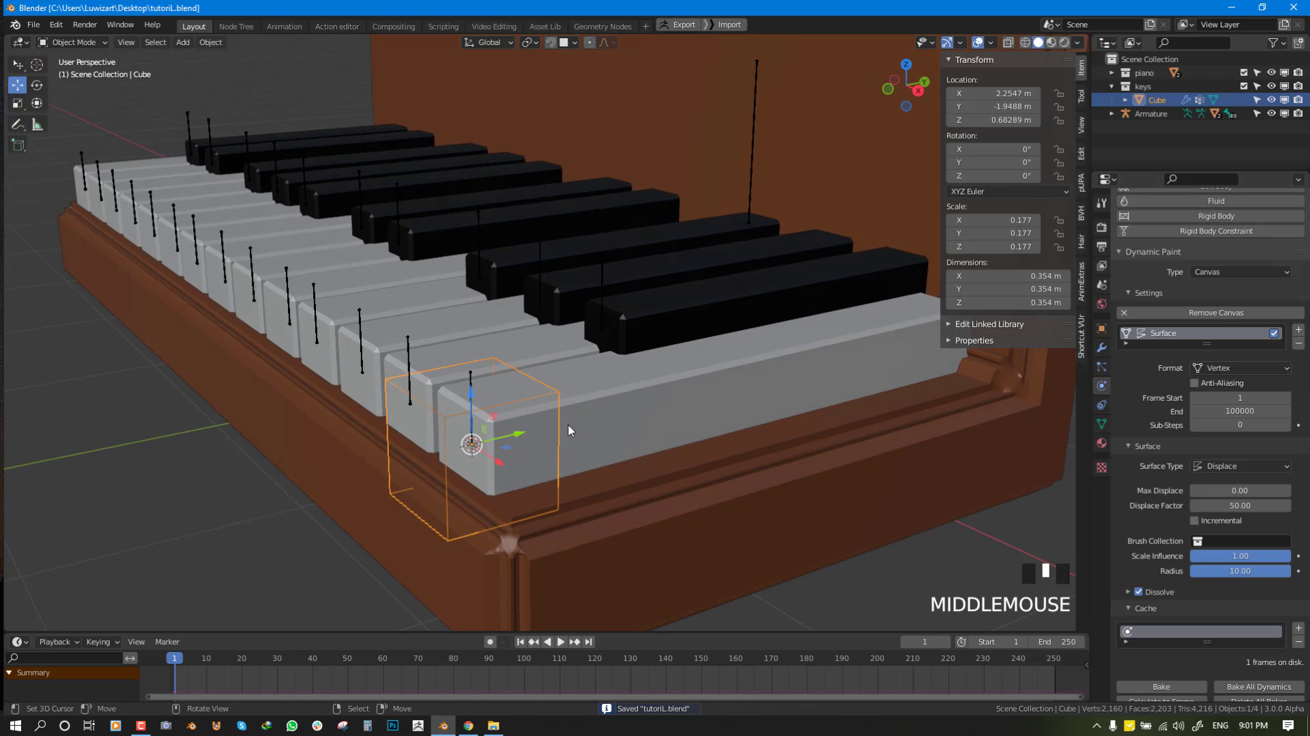
middle_drag(568, 429, 554, 443)
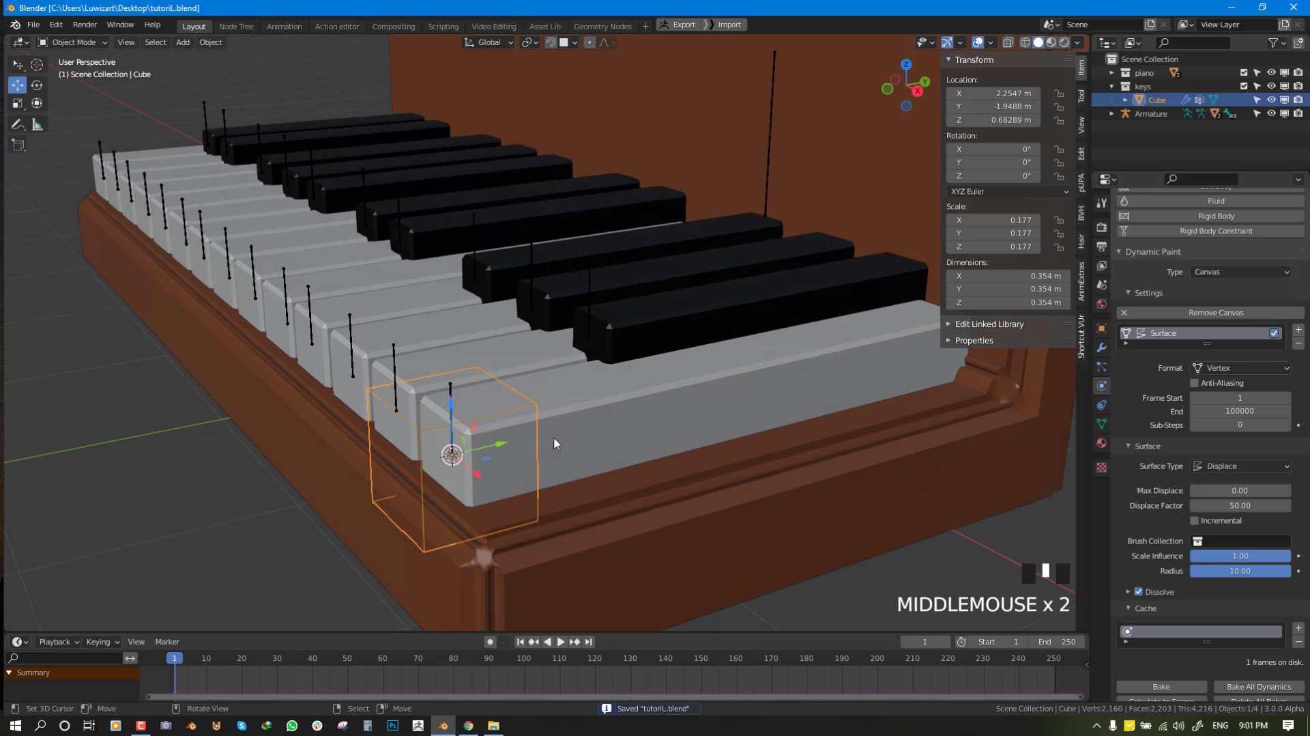
click(515, 449)
key(ctrl+z)
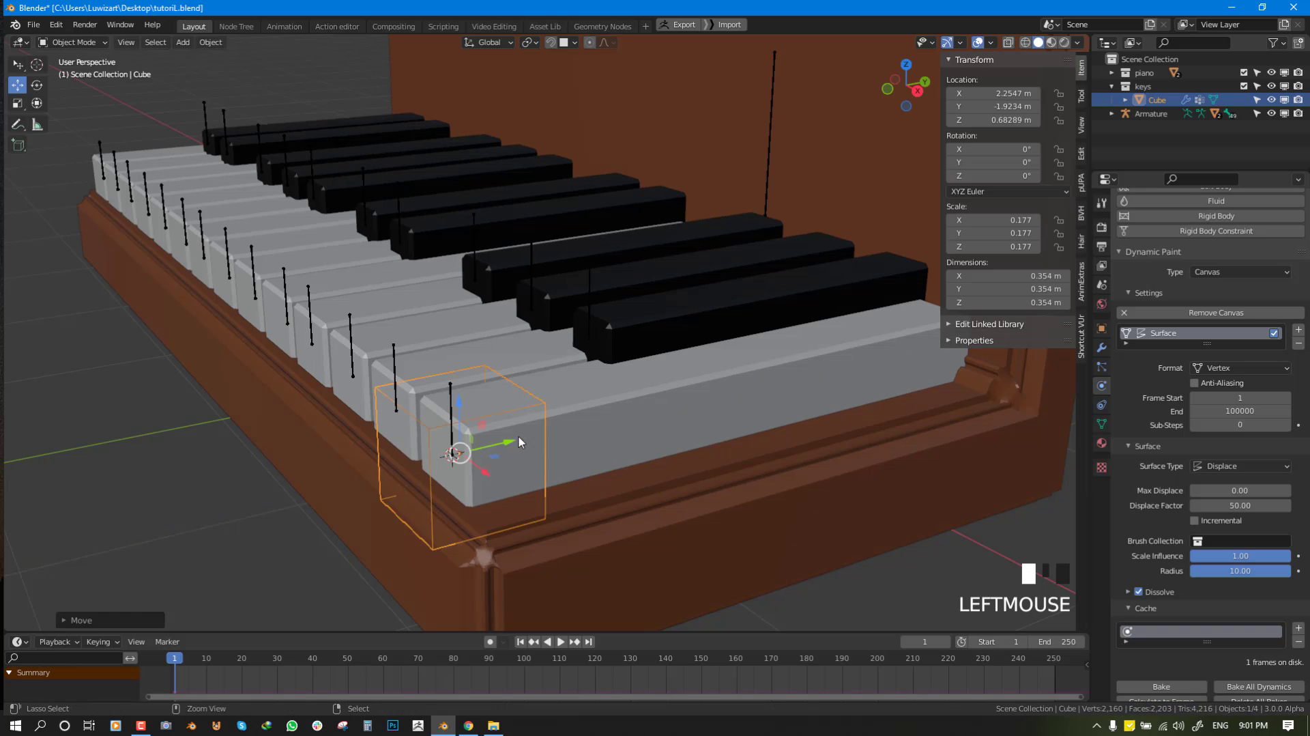
Add a new cube, scale it to about 0.187 and place it above the end white key at the canvas cube.
middle_drag(580, 430, 711, 385)
scroll(687, 412, up, 1)
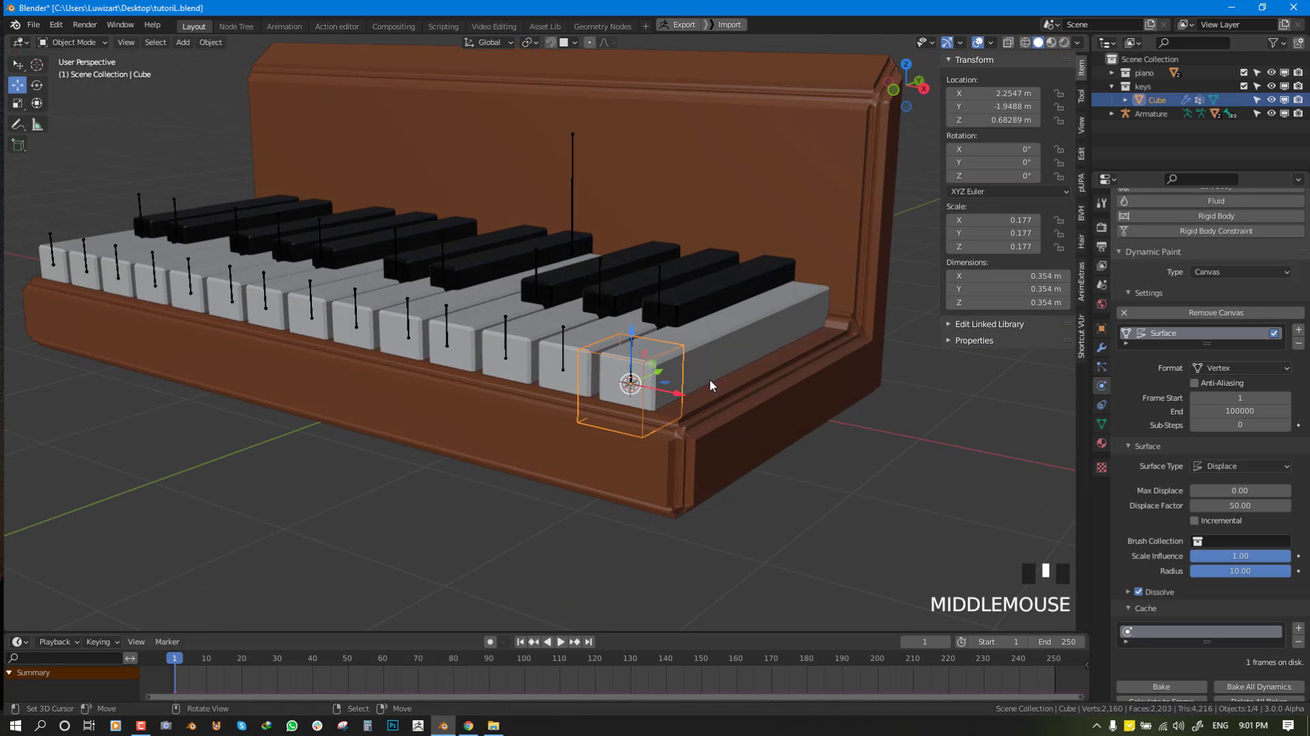
key(shift+a)
click(805, 389)
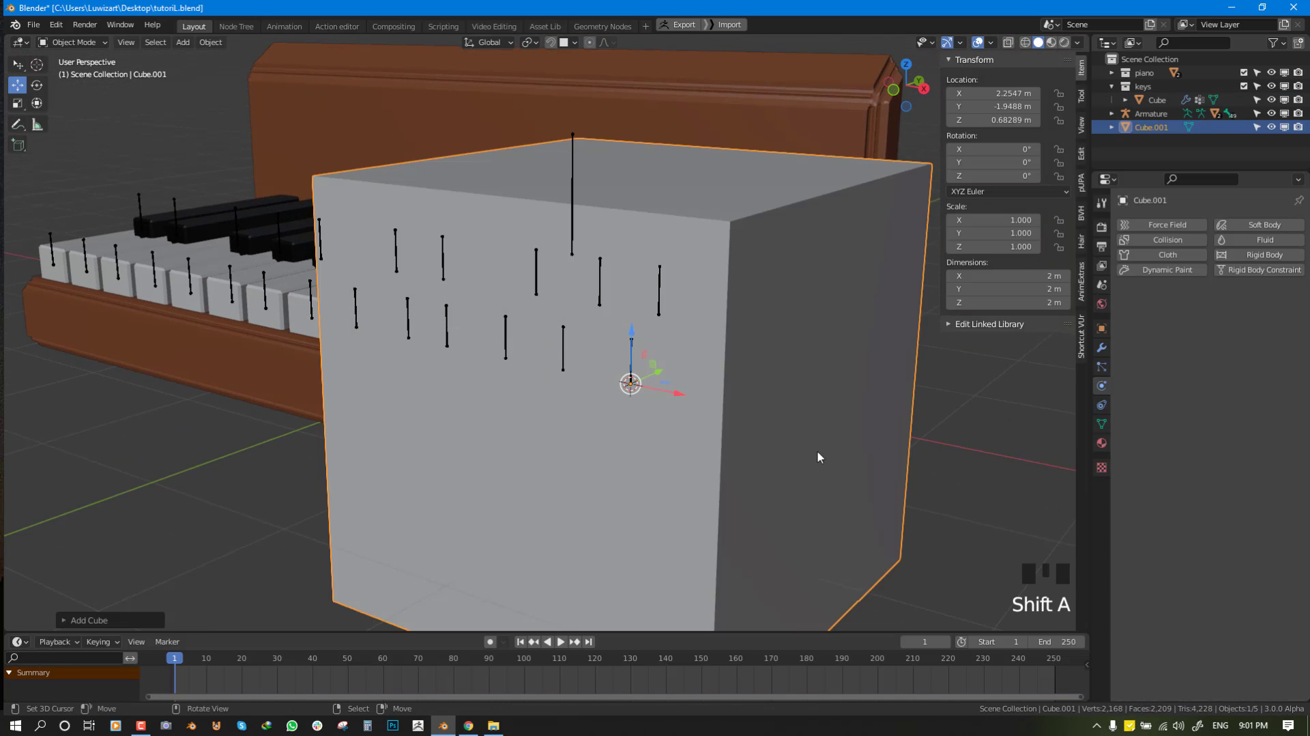
key(s)
click(665, 399)
key(g)
click(658, 306)
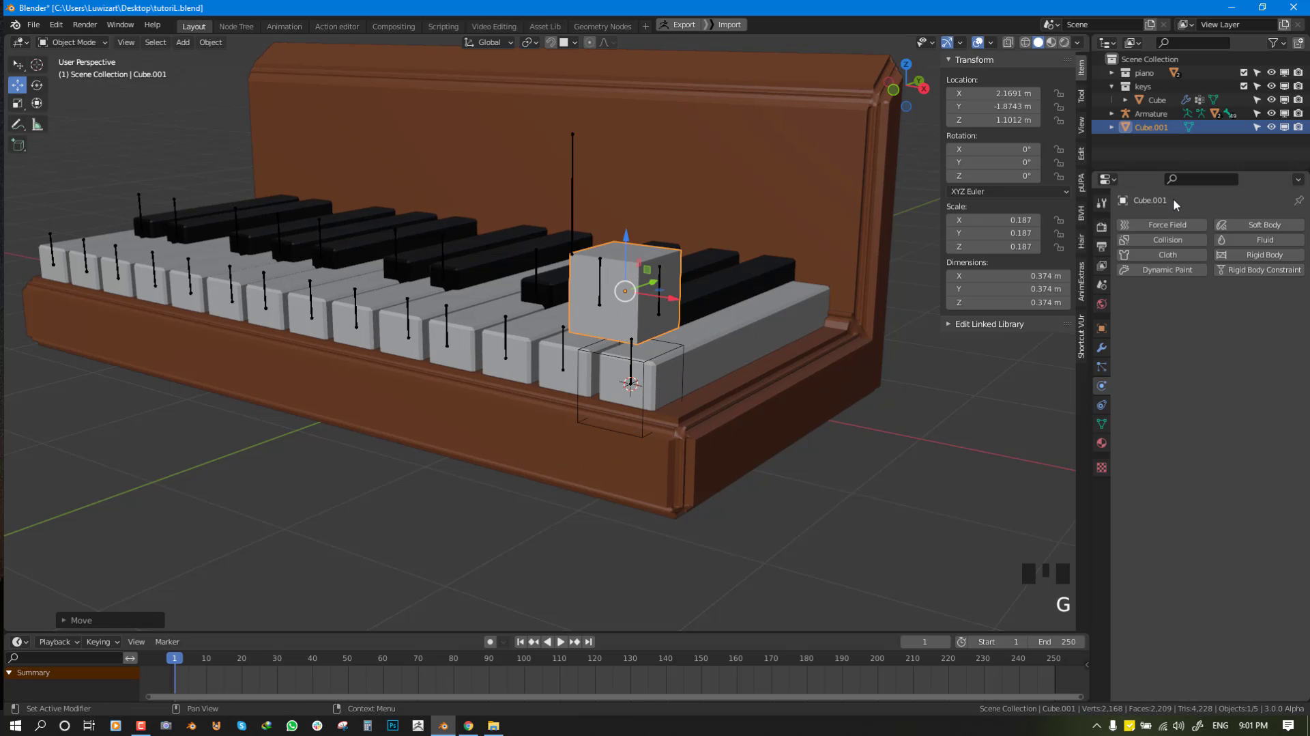
Make the new cube a Dynamic Paint brush with Mesh Volume + Proximity as its paint source.
click(1170, 271)
click(1237, 371)
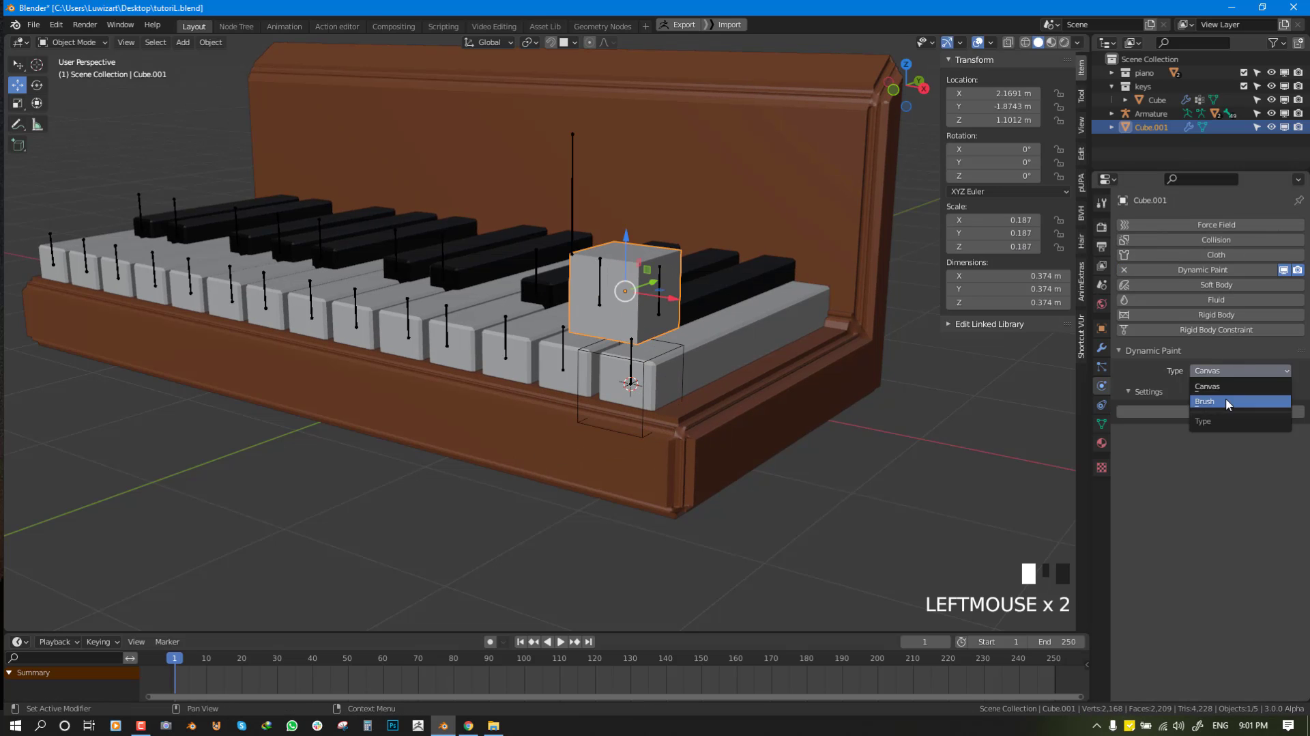
click(1230, 409)
click(1244, 528)
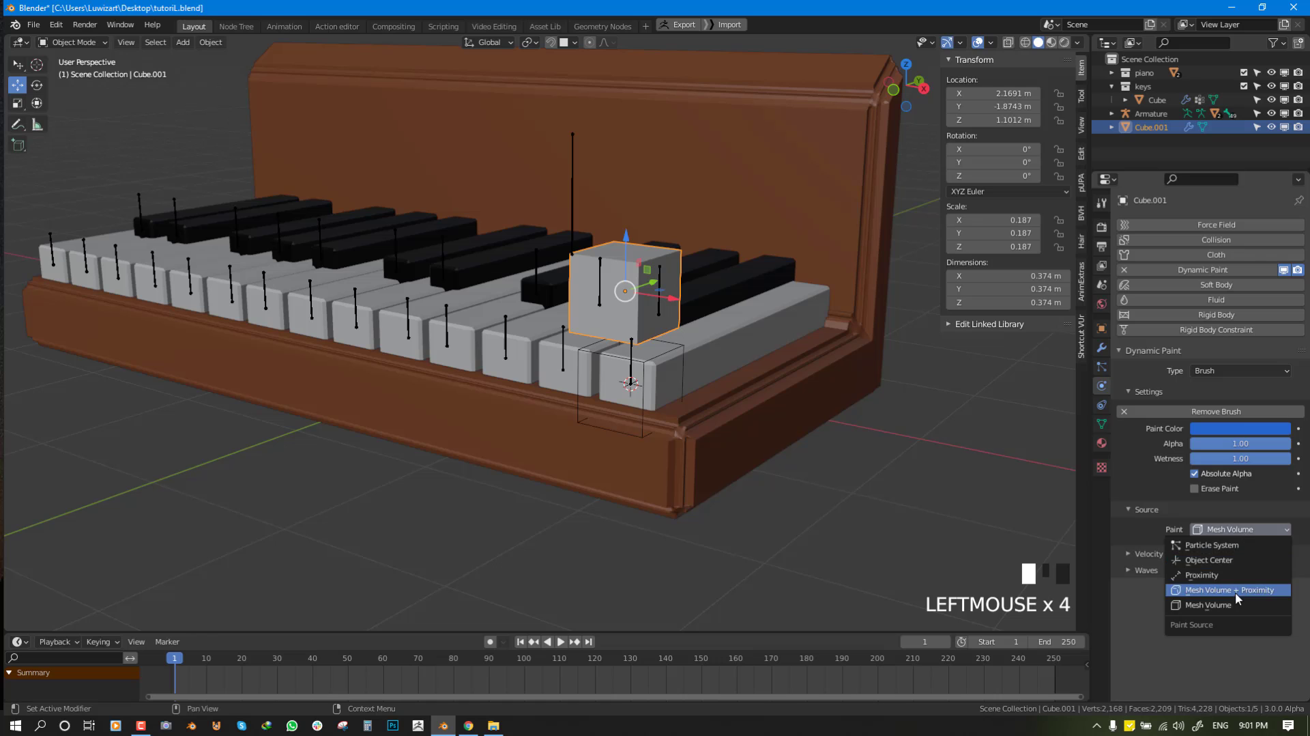
click(1235, 591)
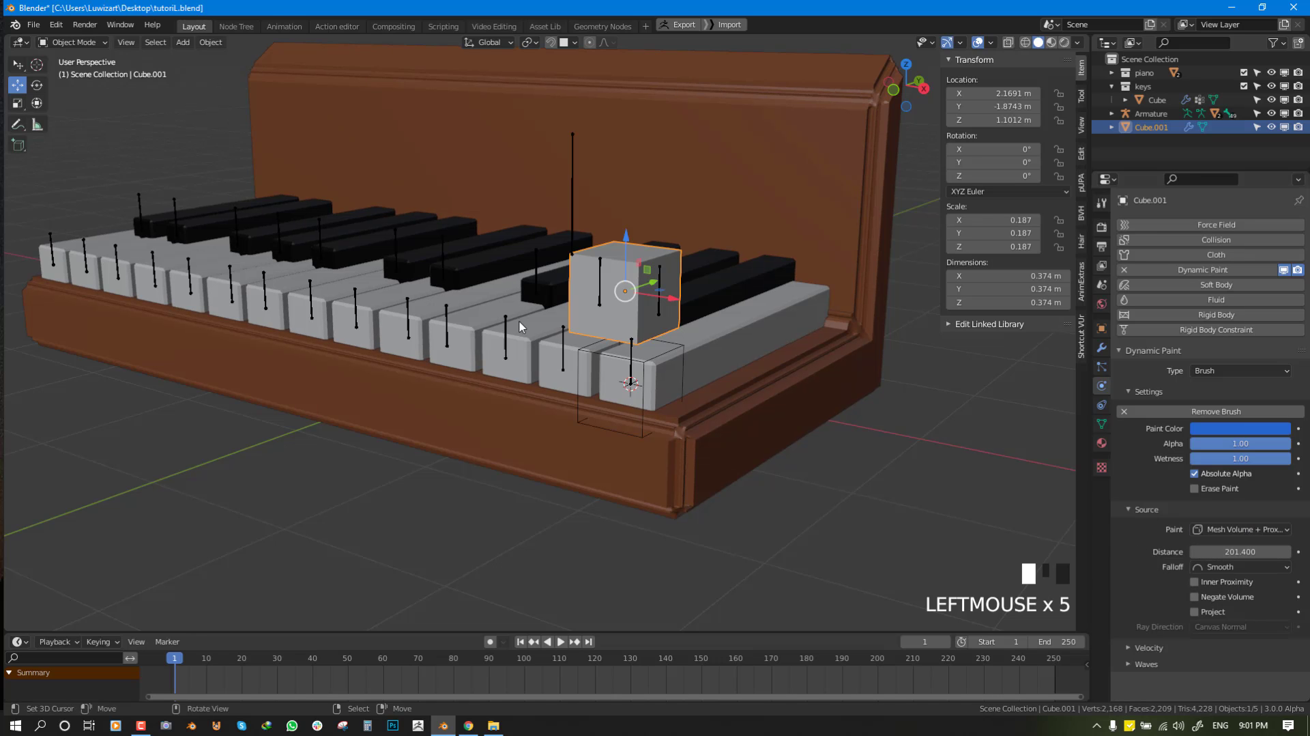
Move the brush cube down onto the end white key and back up to test the key press.
key(g)
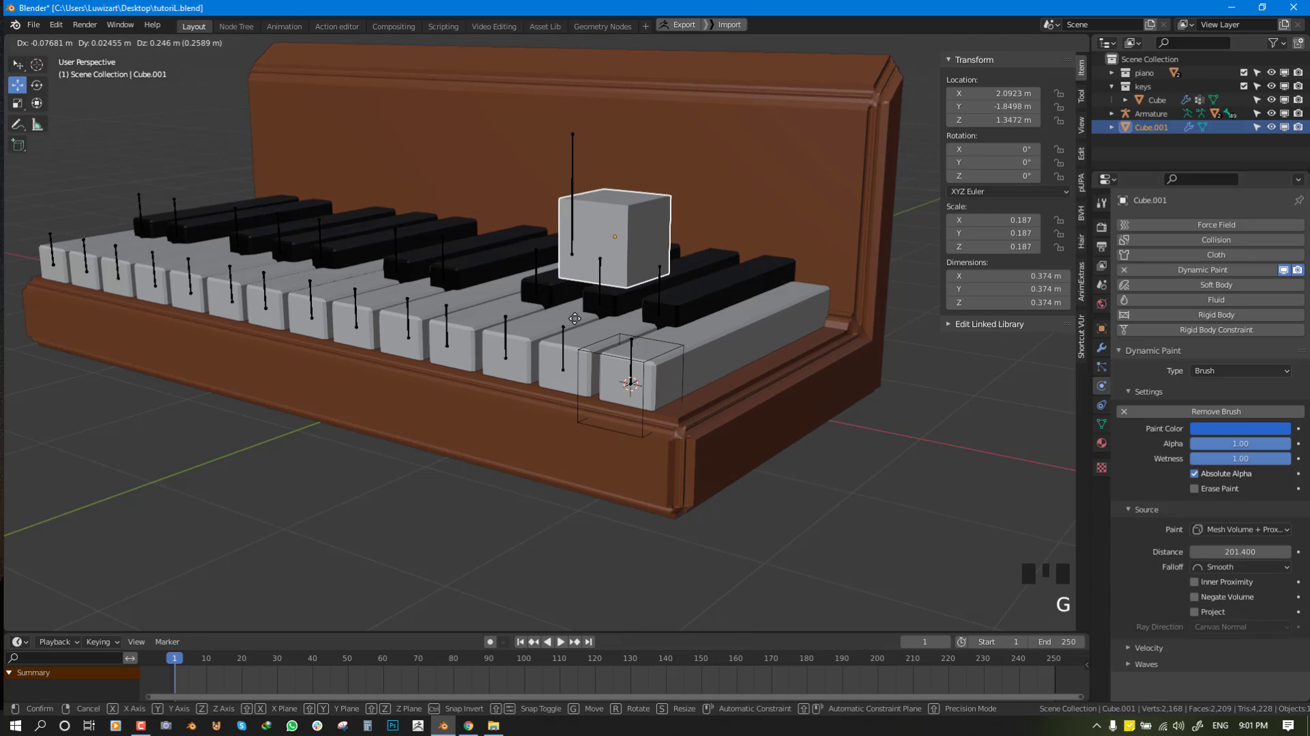
middle_drag(575, 318, 560, 355)
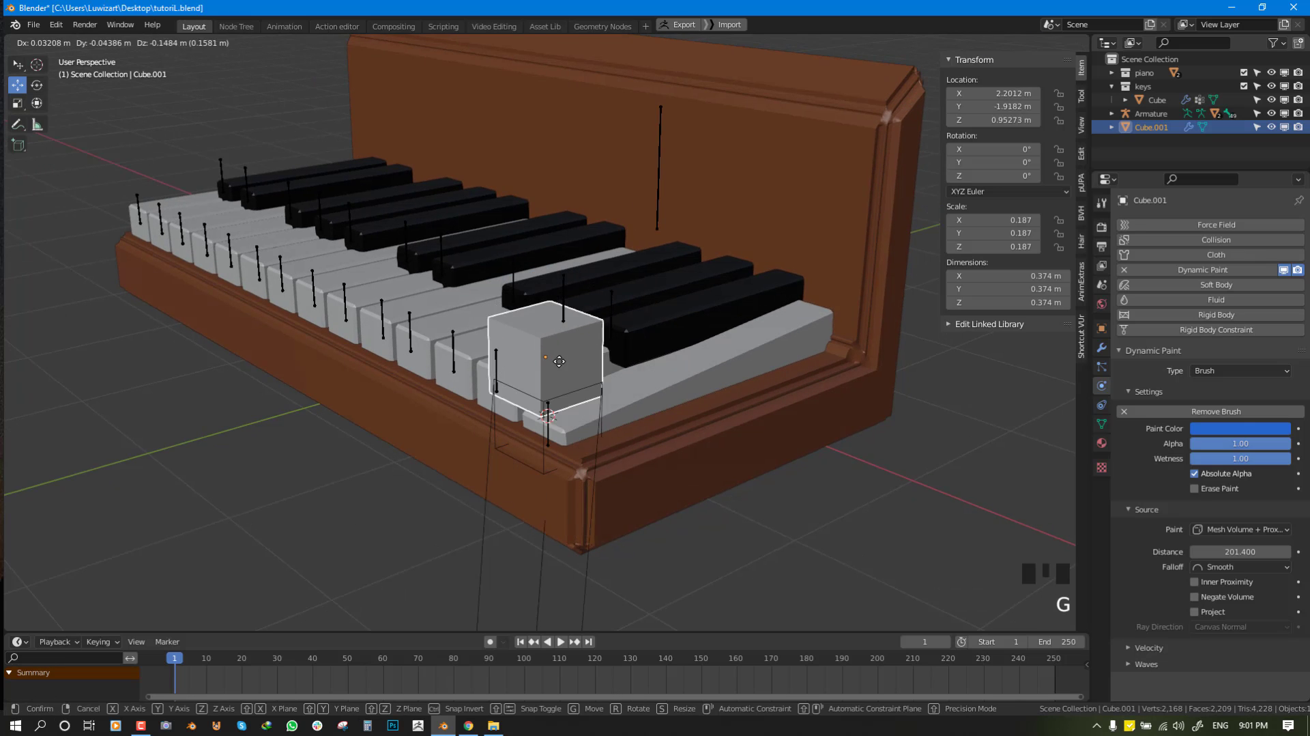
key(g)
click(556, 369)
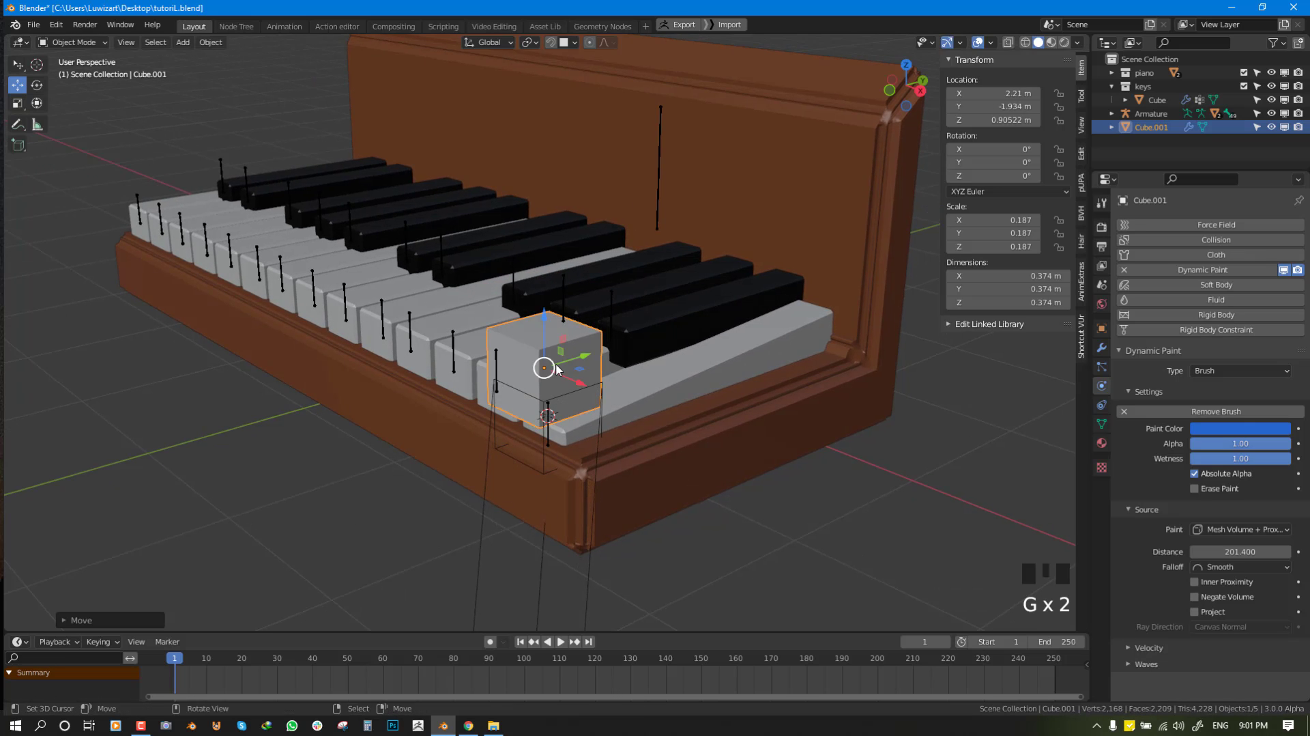
middle_drag(557, 368, 536, 348)
scroll(536, 348, up, 2)
key(g)
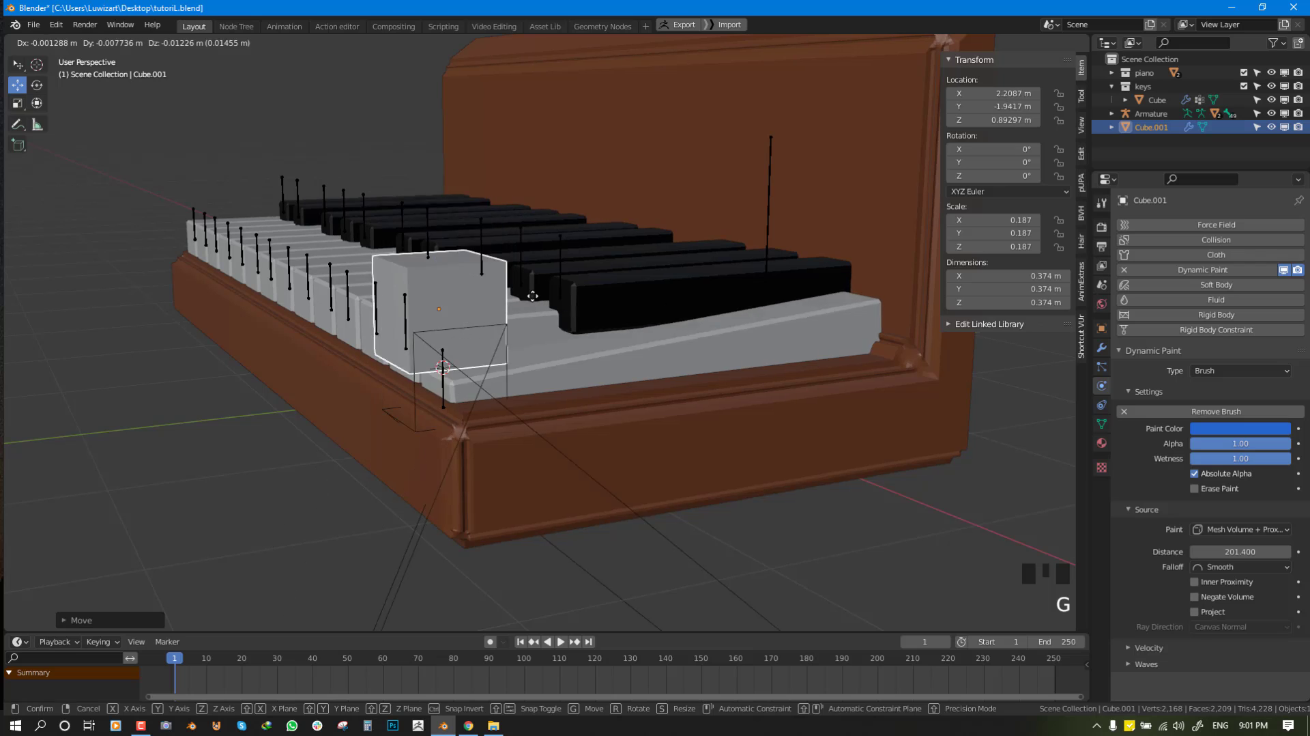
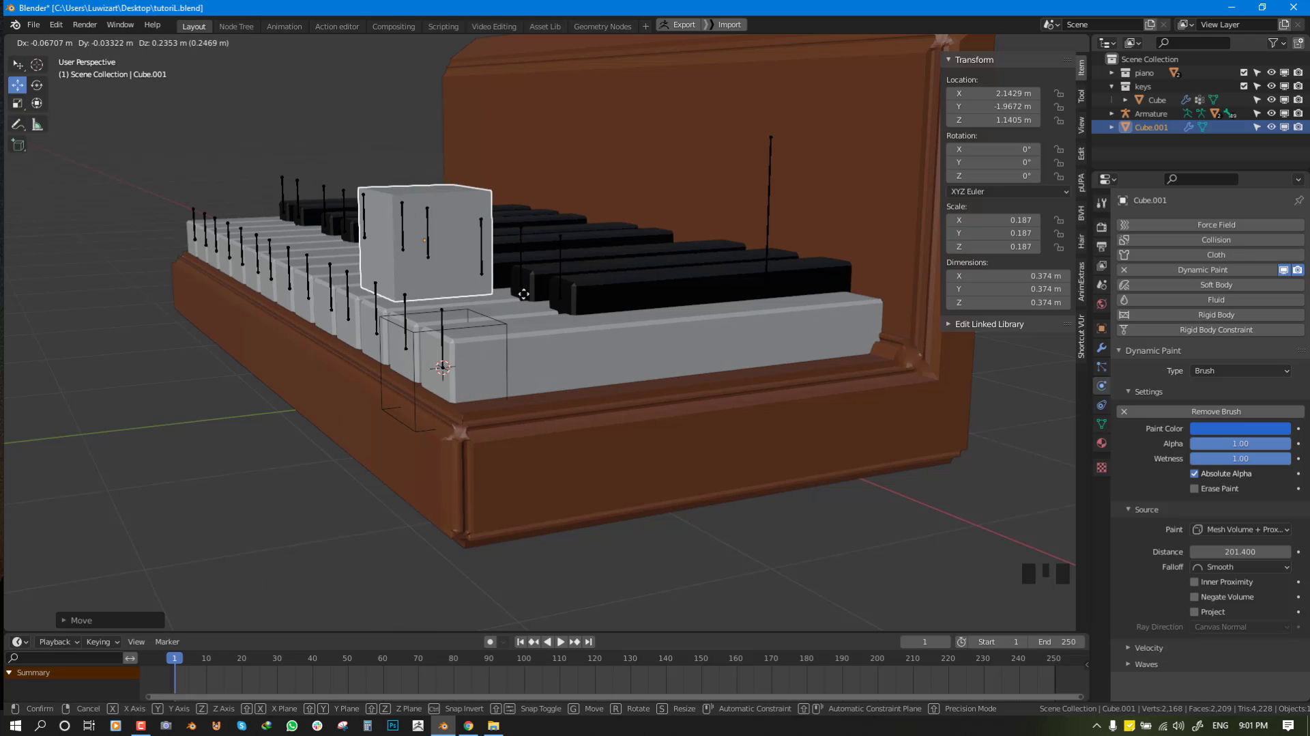
click(507, 226)
Delete the test brush cube and return to the first frame.
middle_drag(507, 226, 656, 294)
key(x)
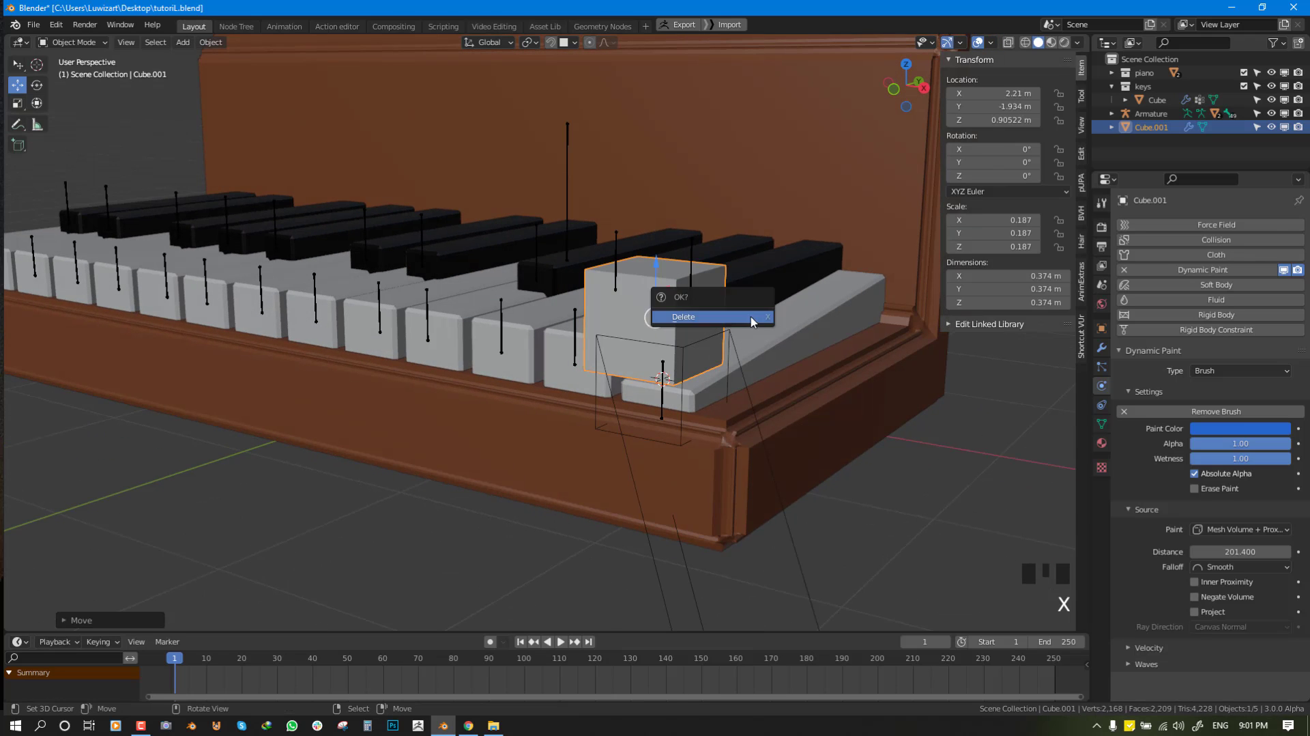
click(676, 318)
key(shift+Left)
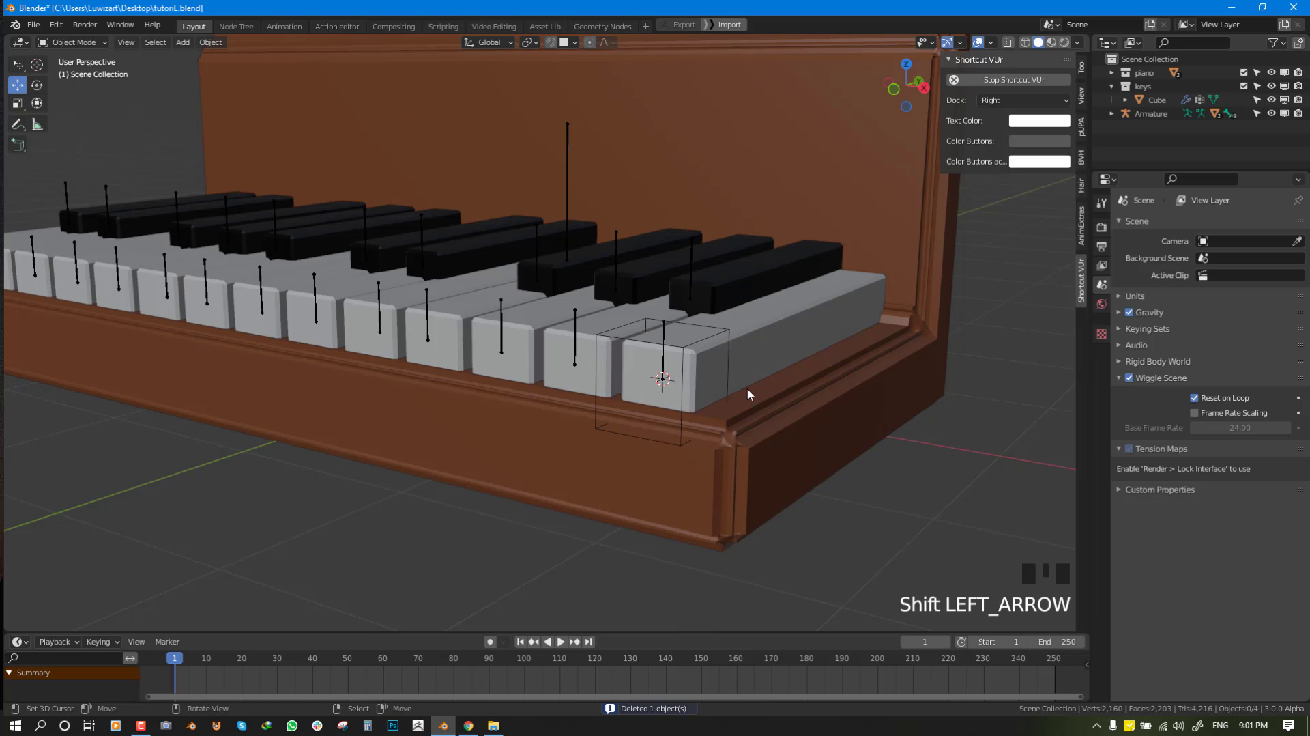
Duplicate the canvas cube and move the copy along X onto the neighbouring white key.
middle_drag(791, 383, 700, 393)
right_click(737, 411)
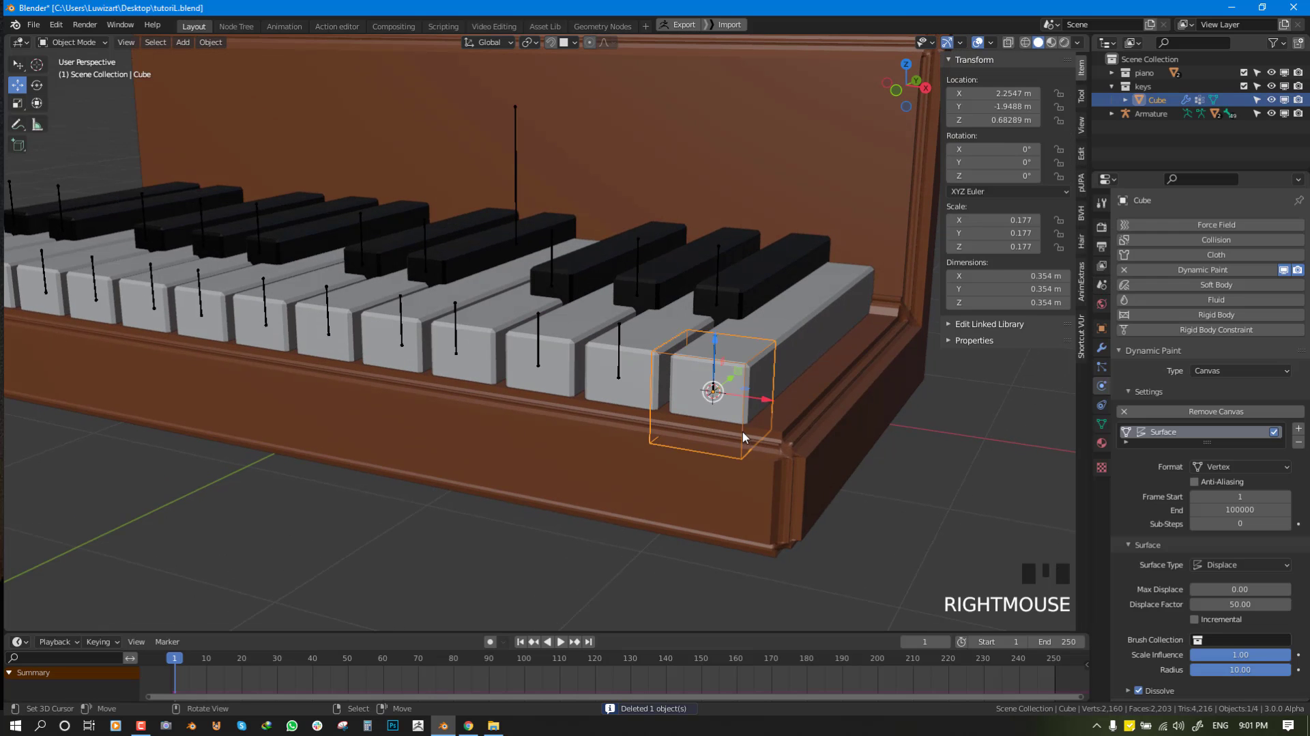
middle_drag(749, 439, 730, 465)
scroll(822, 441, down, 2)
mouse_move(822, 441)
middle_down()
mouse_move(881, 498)
mouse_move(819, 482)
mouse_move(842, 442)
middle_up()
scroll(883, 501, up, 2)
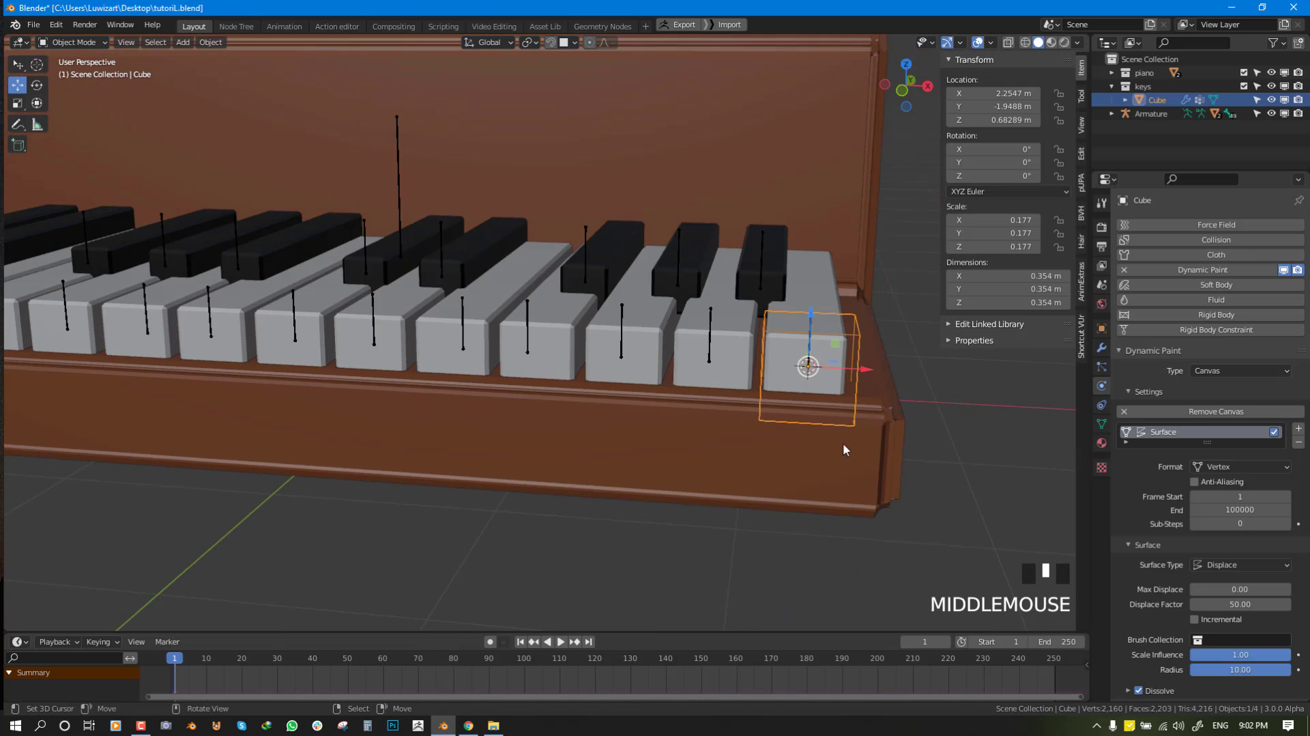
key(shift+d)
right_click(866, 377)
key(KP_7)
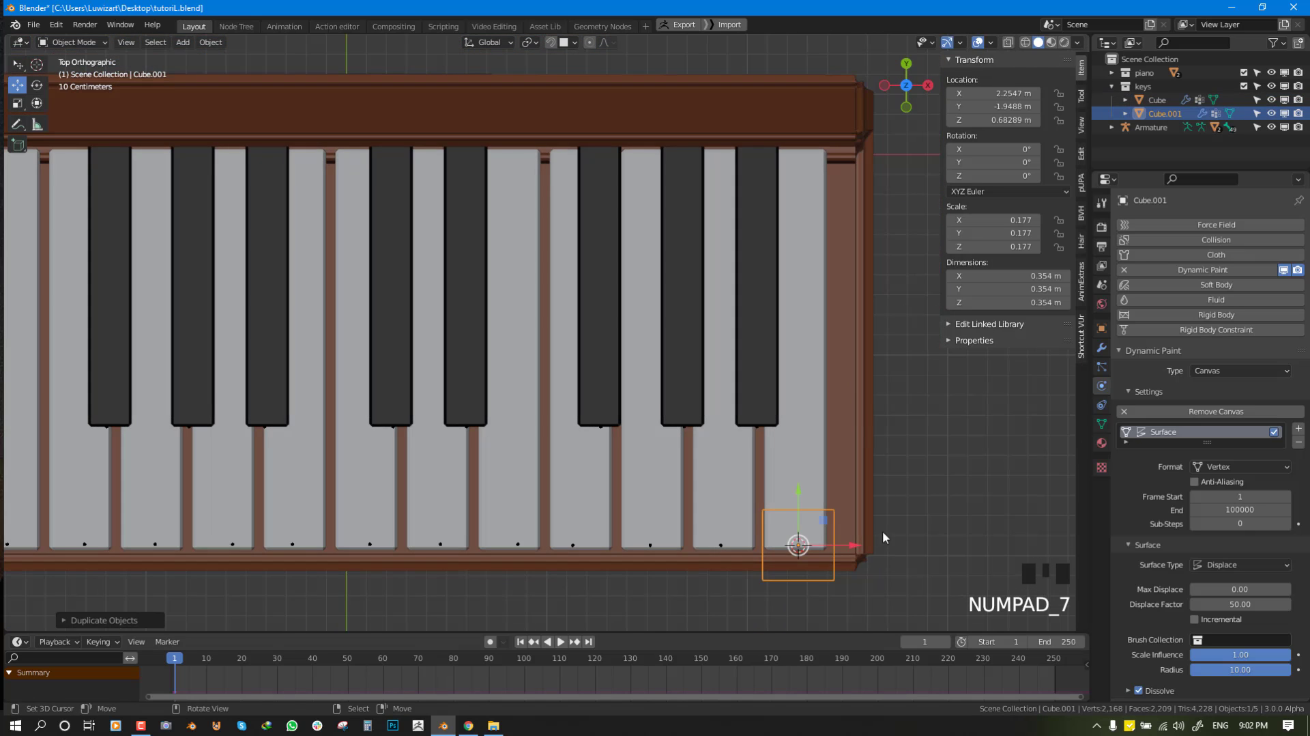
drag(844, 543, 774, 542)
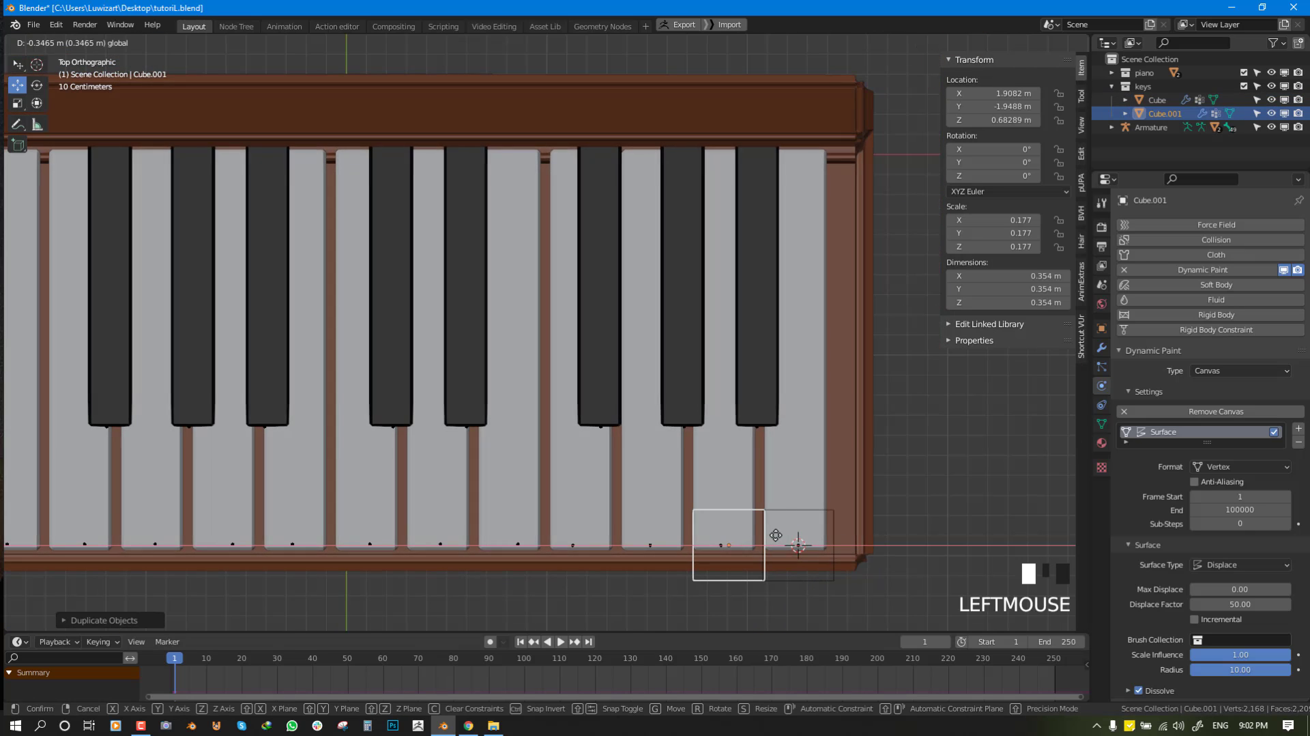
Duplicate both canvas cubes and move the copies along X onto the next two white keys.
shift+right_click(804, 579)
shift+middle_drag(823, 519, 848, 455)
key(shift+d)
click(720, 419)
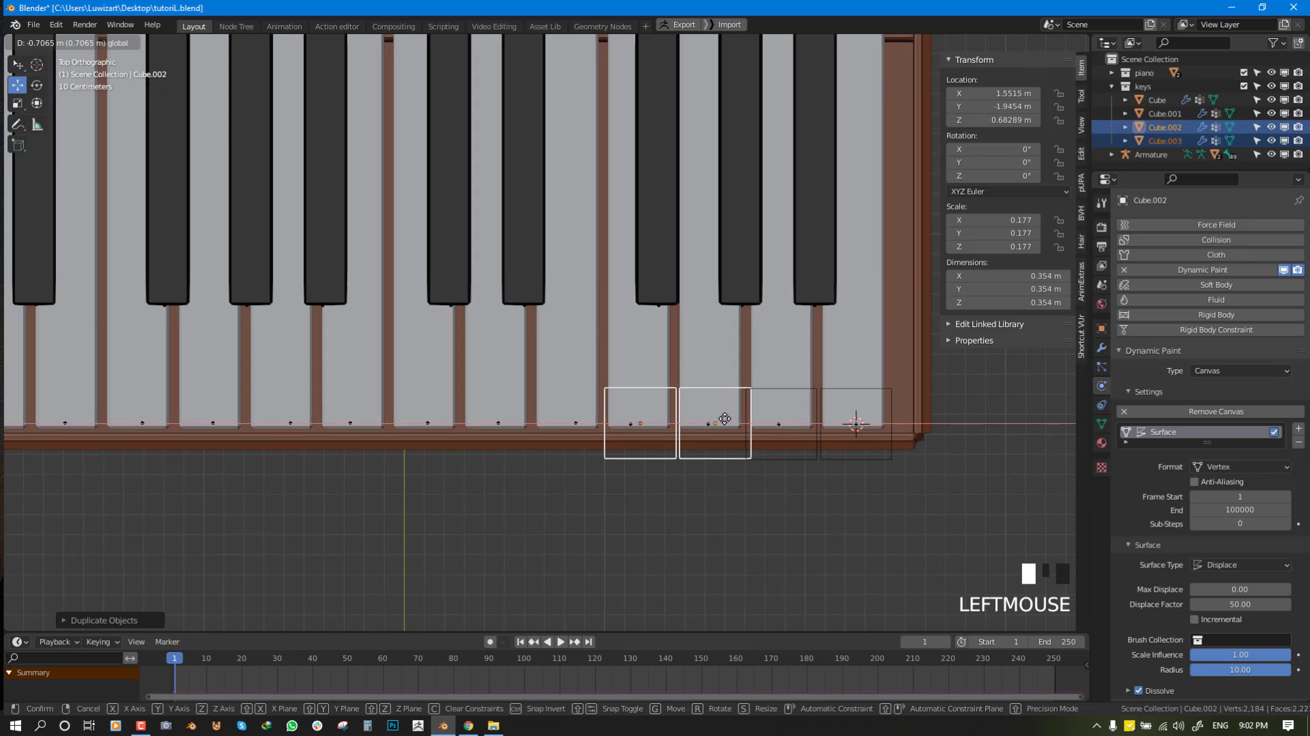
Duplicate all four canvas cubes and move the copies along X onto the next four white keys.
shift+right_click(784, 448)
shift+right_click(853, 462)
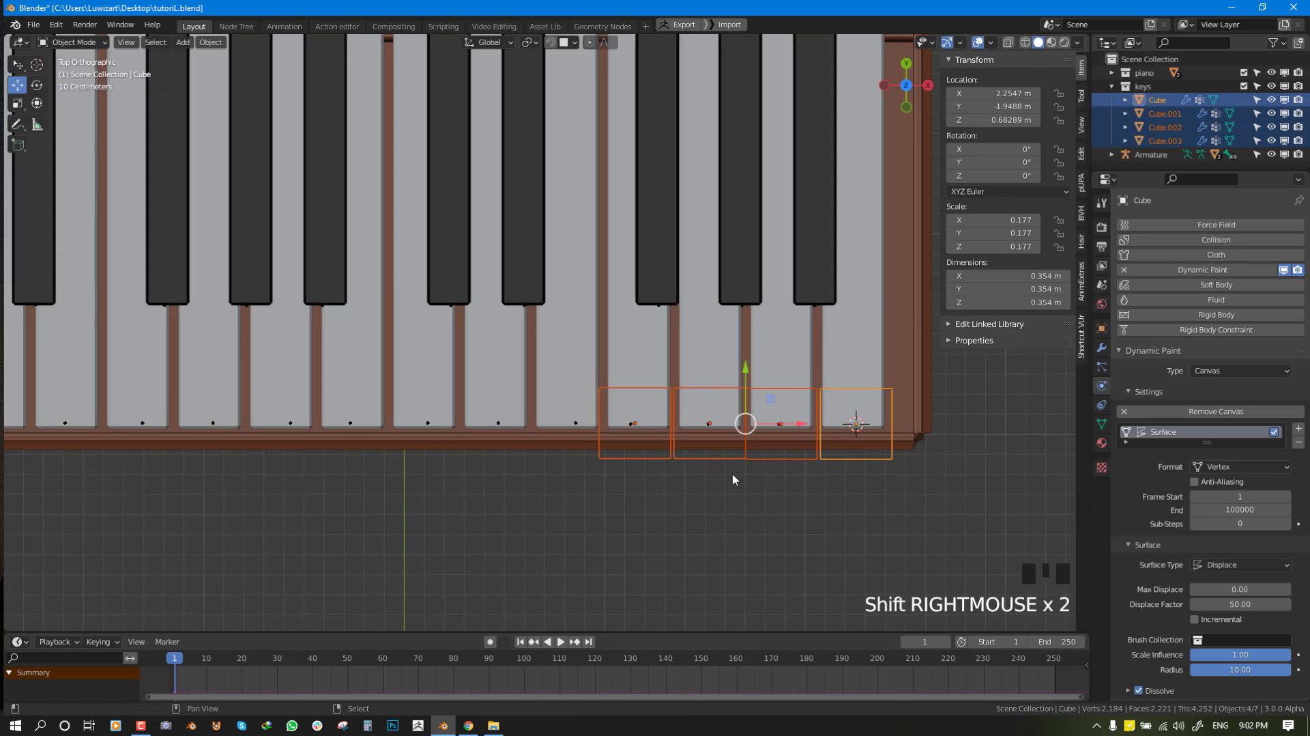
shift+middle_drag(727, 476, 792, 447)
key(shift+d)
right_click(793, 447)
drag(857, 396, 566, 397)
Duplicate the newest four cubes and align the copies with the following four white keys along X.
shift+middle_drag(594, 419, 769, 430)
key(shift+d)
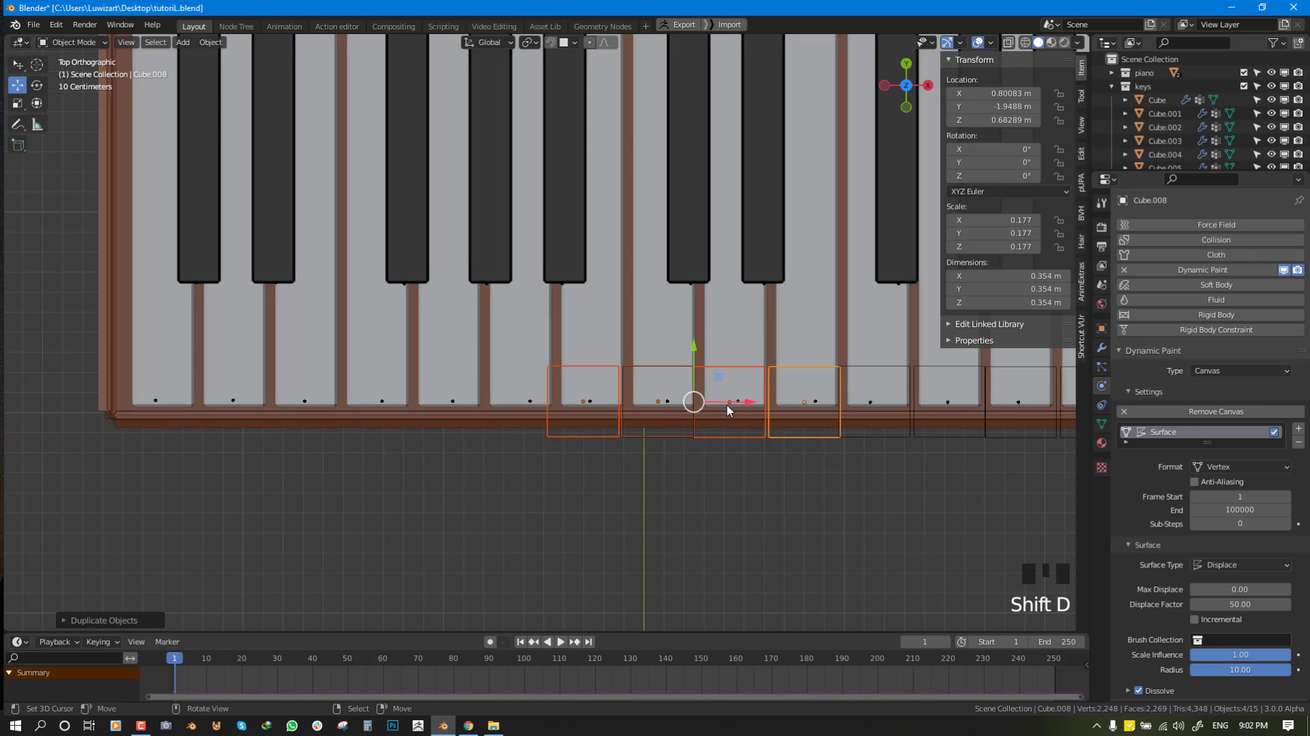
click(560, 389)
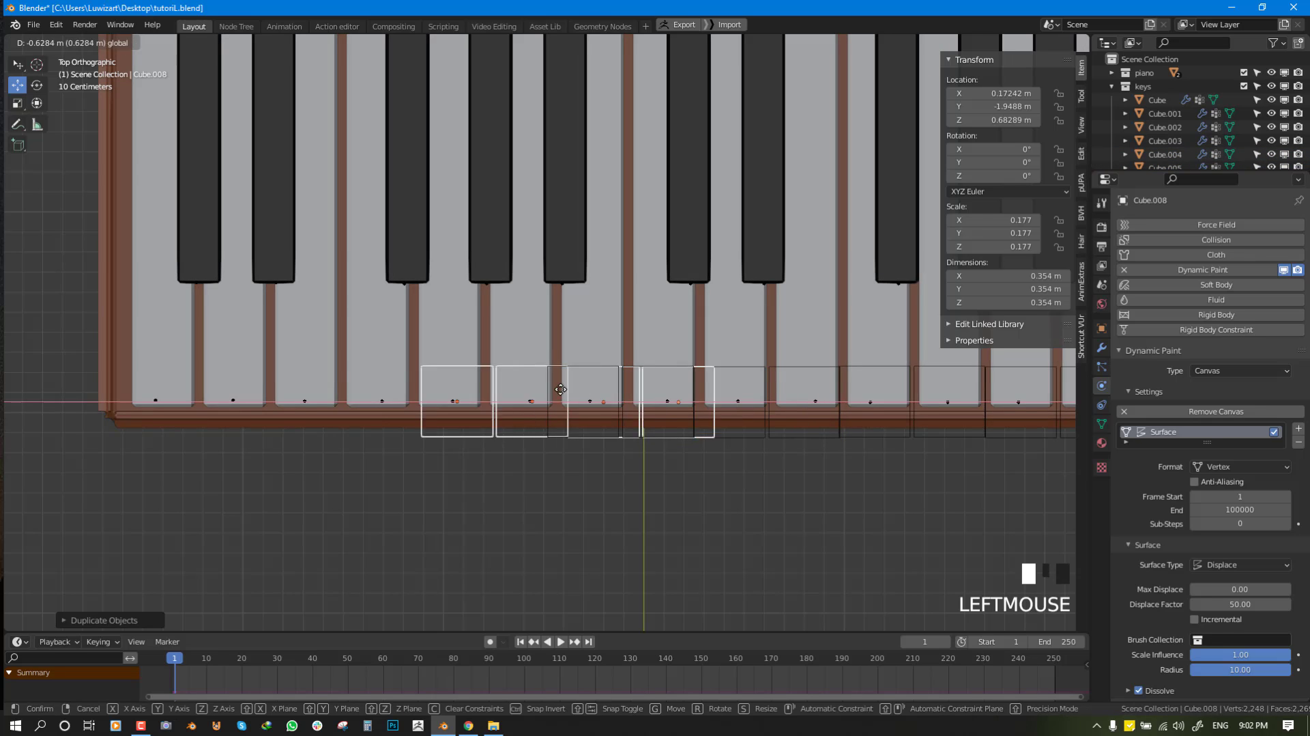
click(462, 377)
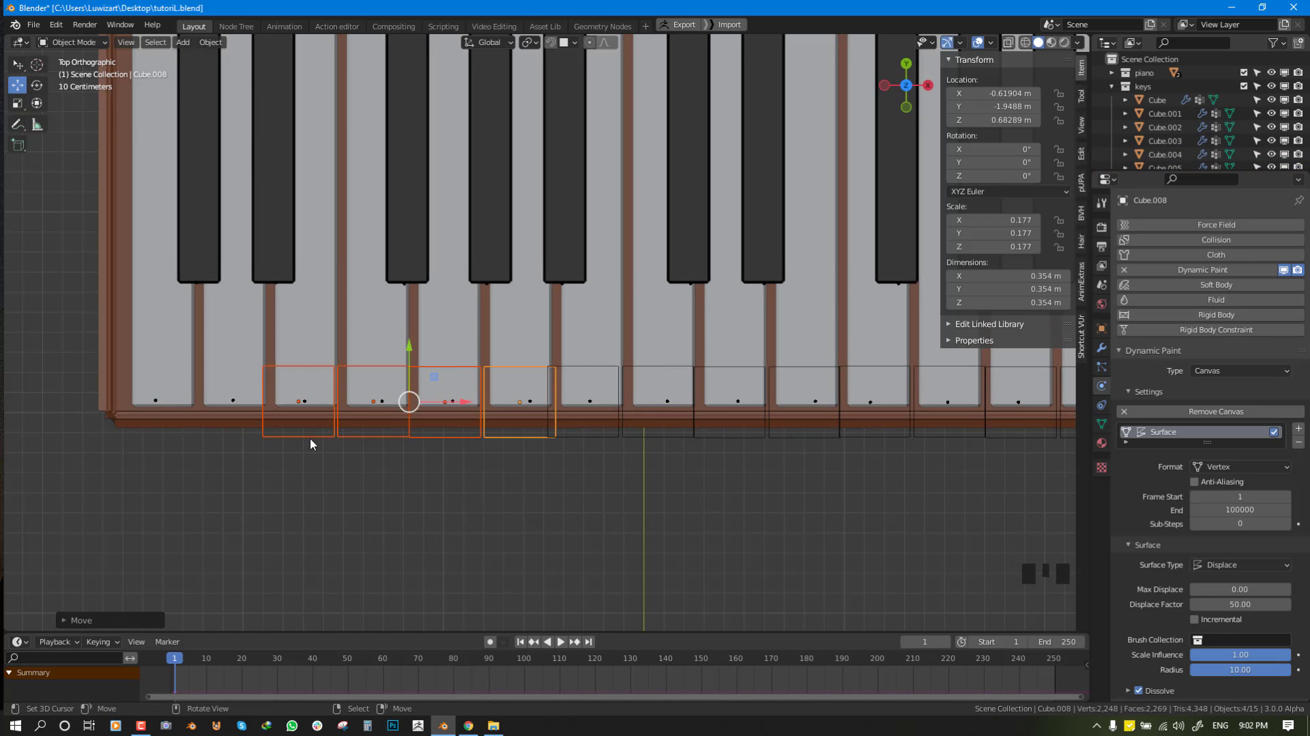
Duplicate the two outermost cubes onto the last two uncovered white keys, and enlarge the outliner to list all the cubes.
right_click(310, 437)
shift+right_click(369, 437)
key(shift+d)
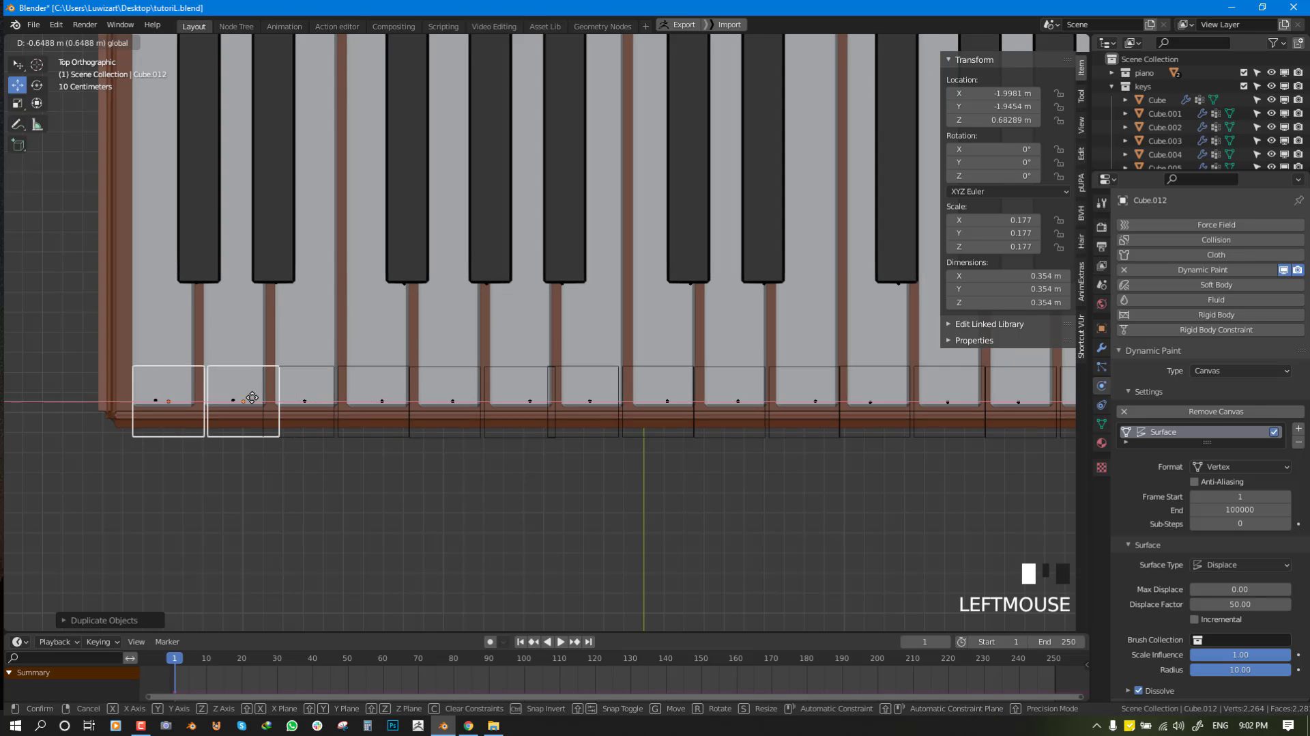
click(191, 404)
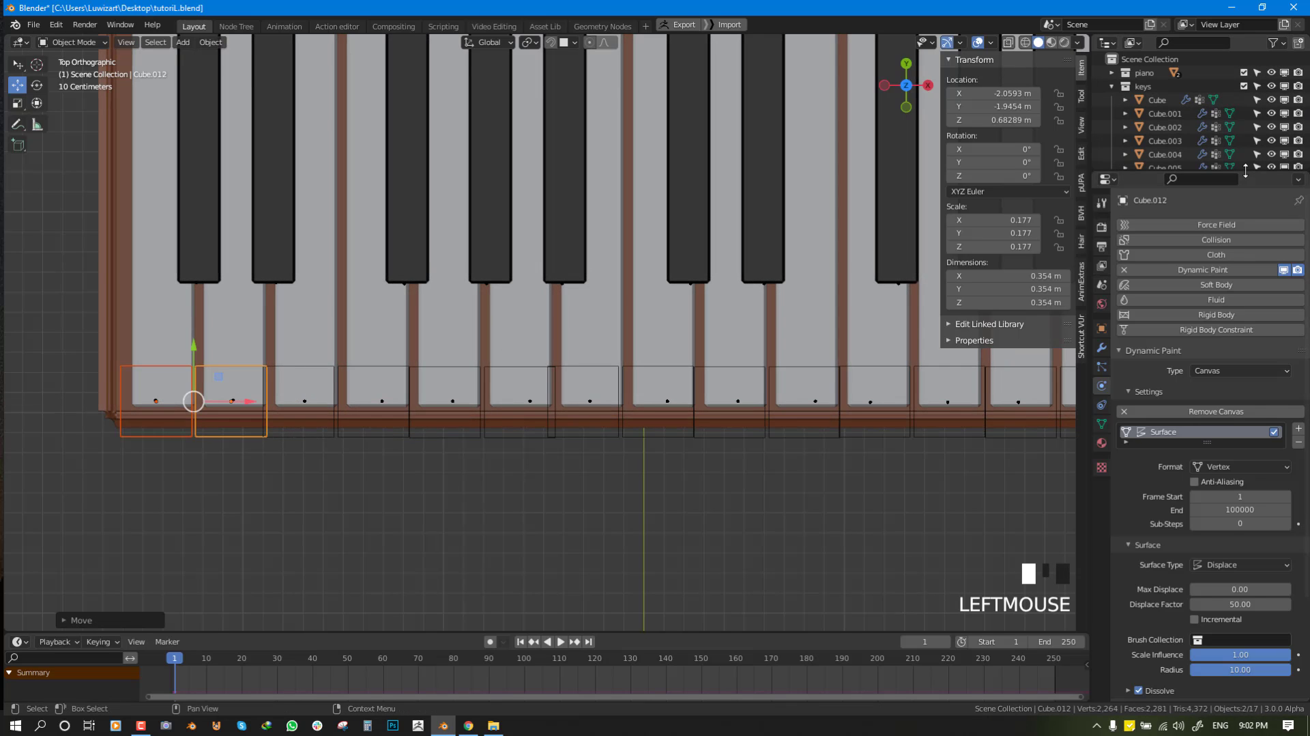
drag(1246, 171, 1246, 321)
scroll(640, 367, down, 3)
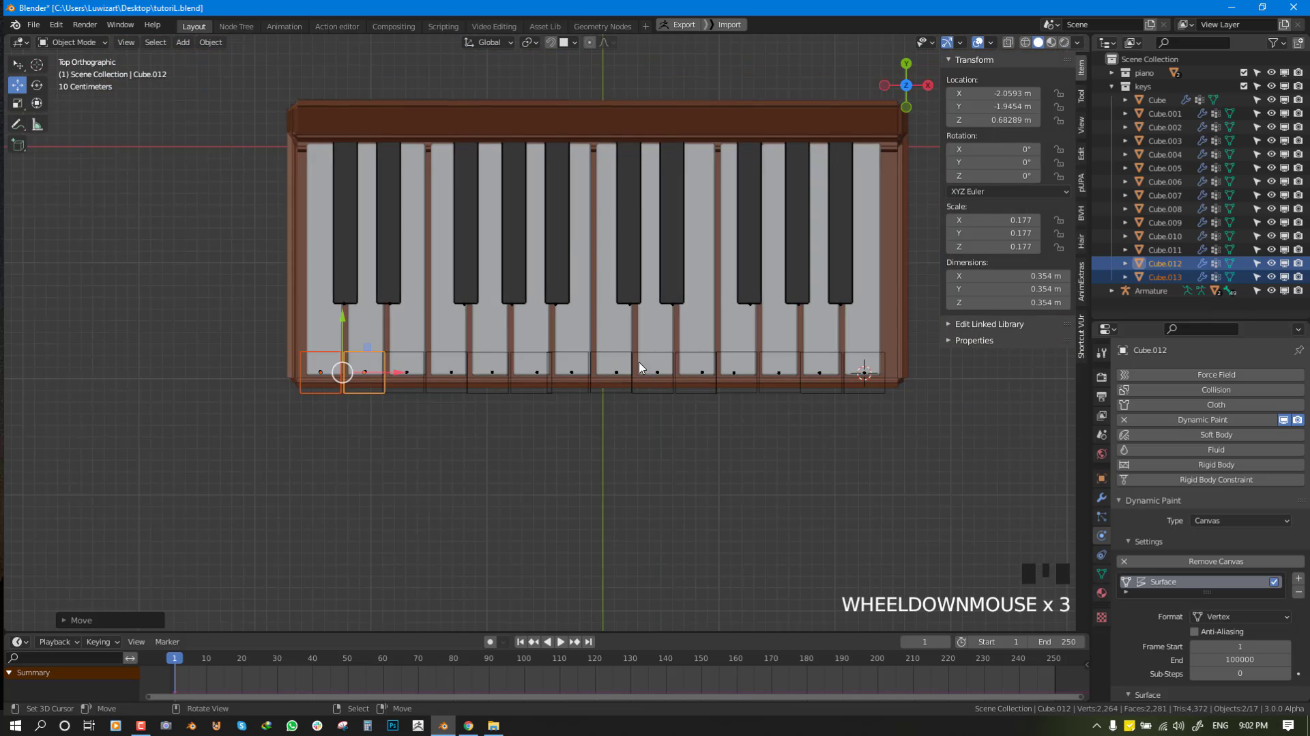
Duplicate the original canvas cube onto the nearest black key and scale the copy to about 0.120.
middle_drag(641, 367, 581, 350)
key(alt+a)
right_click(893, 391)
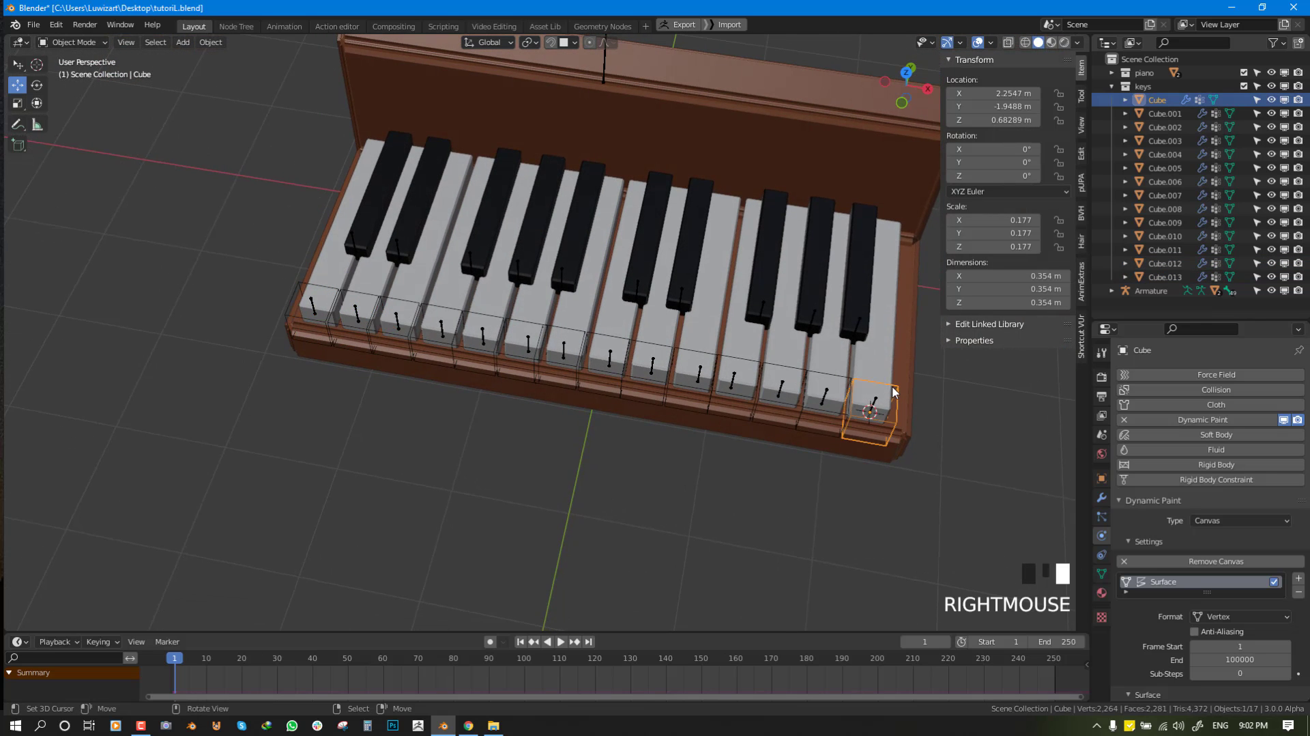
key(KP_7)
key(shift+d)
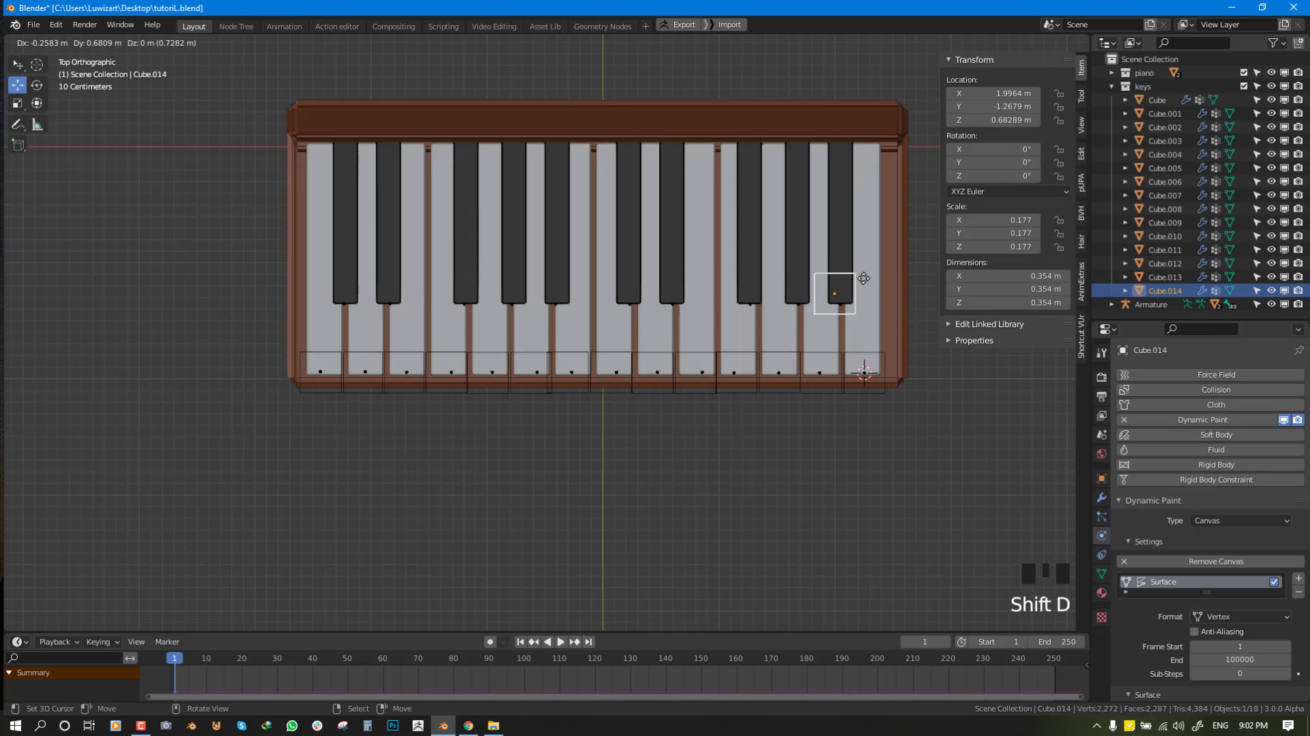
key(s)
click(792, 260)
Raise the black key's cube to about Z 0.864 m at the key's front end bone and scale it to about 0.113.
key(KP_3)
scroll(791, 262, up, 4)
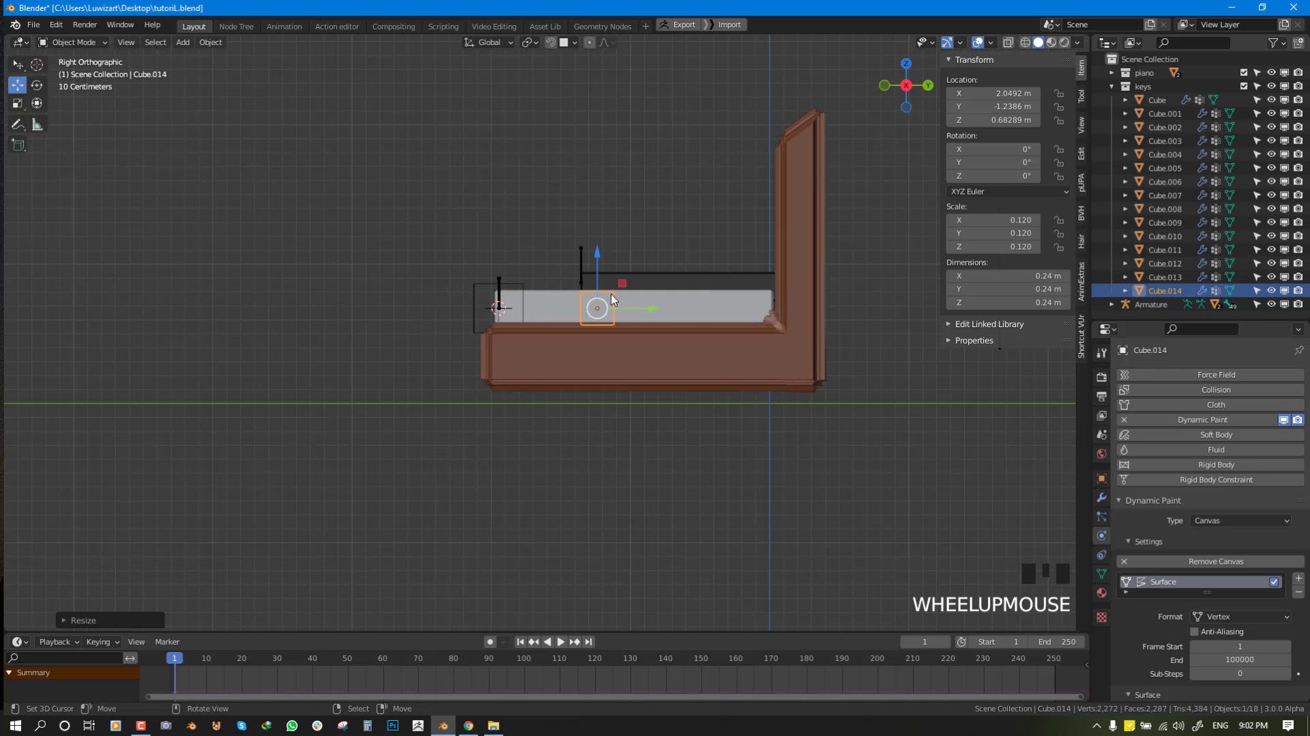
key(shift+z)
key(g)
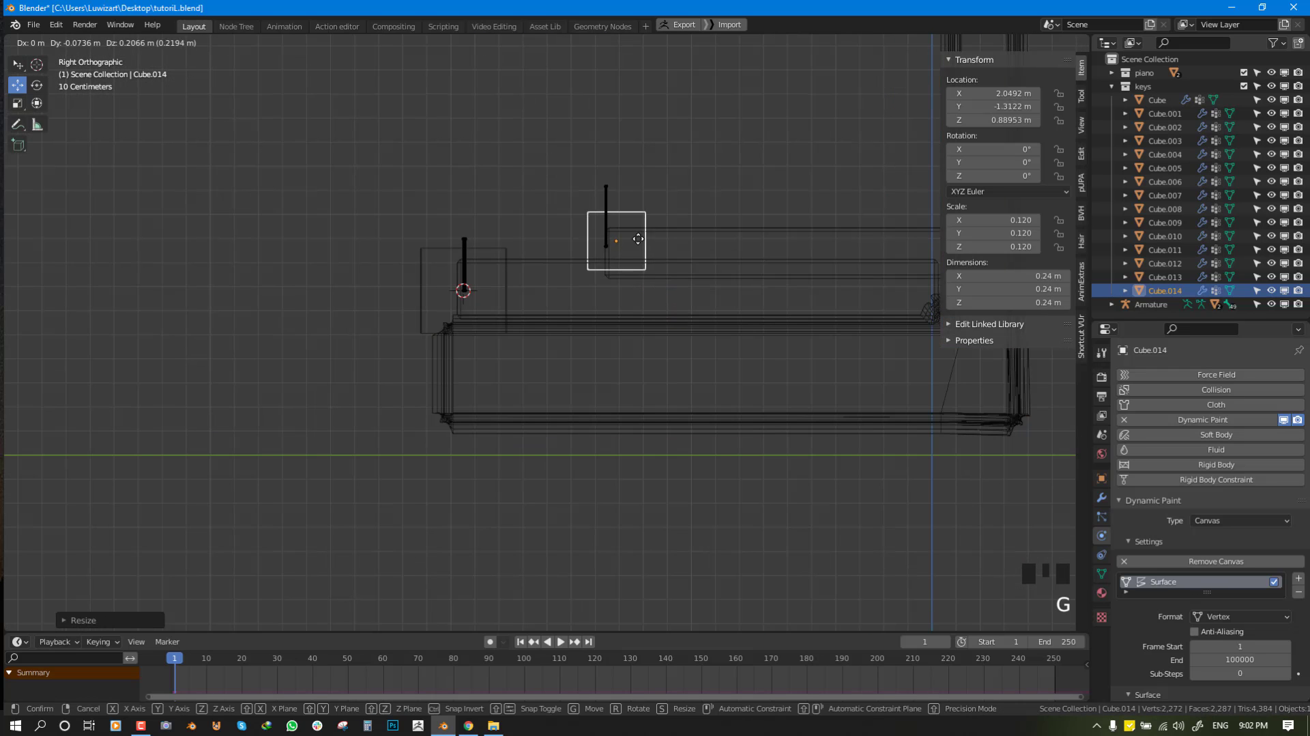
click(631, 248)
key(s)
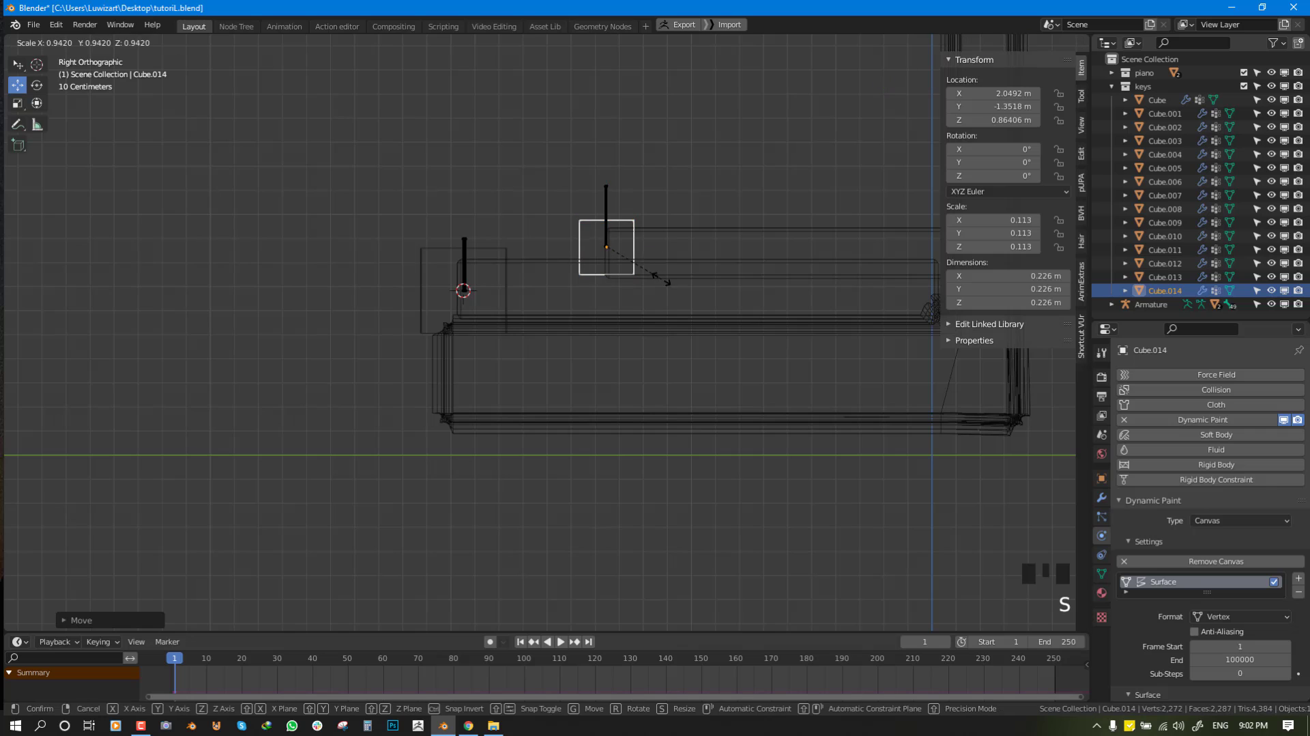
click(661, 277)
key(KP_7)
scroll(915, 348, down, 3)
key(shift+z)
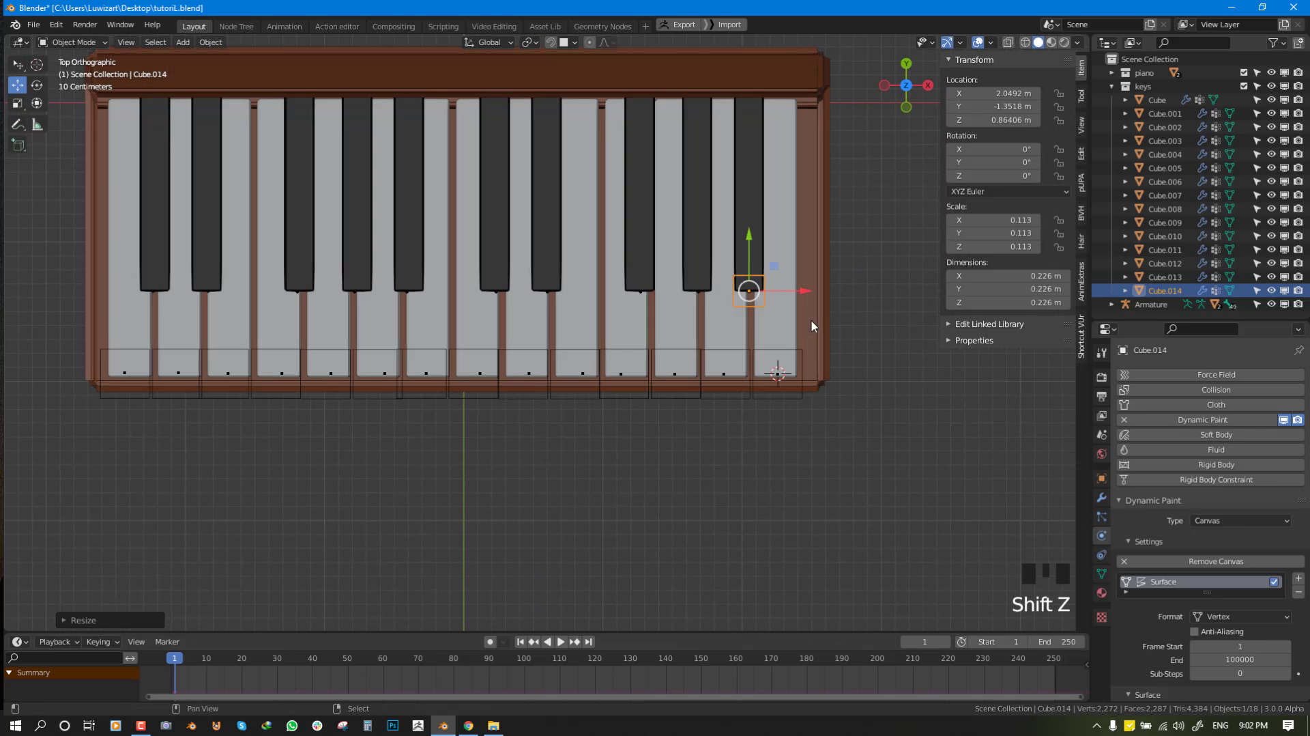
Duplicate the black key's canvas cube along X onto the next four black keys' front ends.
drag(760, 275, 595, 292)
key(shift+d)
key(x)
key(shift+d)
click(748, 292)
key(shift+d)
click(691, 292)
key(shift+d)
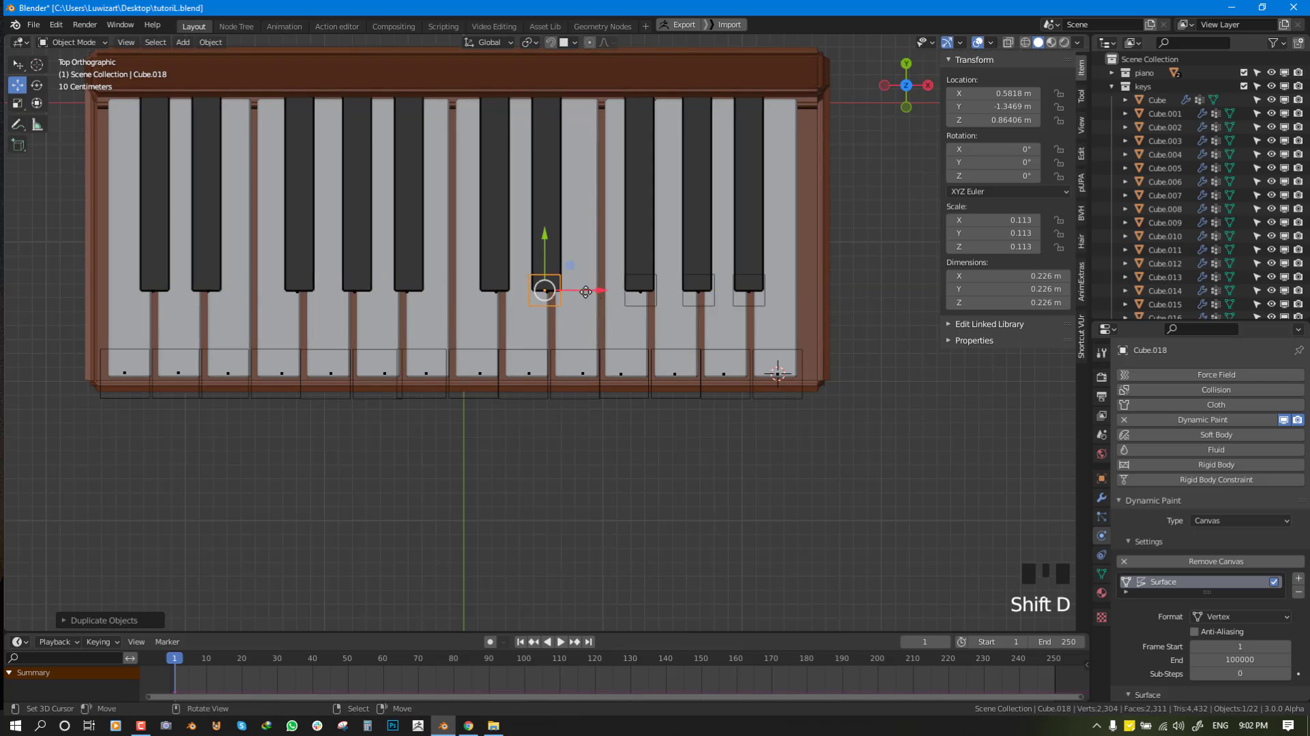
click(549, 290)
Select the five black-key cubes and duplicate them about 2.4 m along negative X onto the remaining five black keys.
shift+right_click(546, 290)
shift+right_click(650, 309)
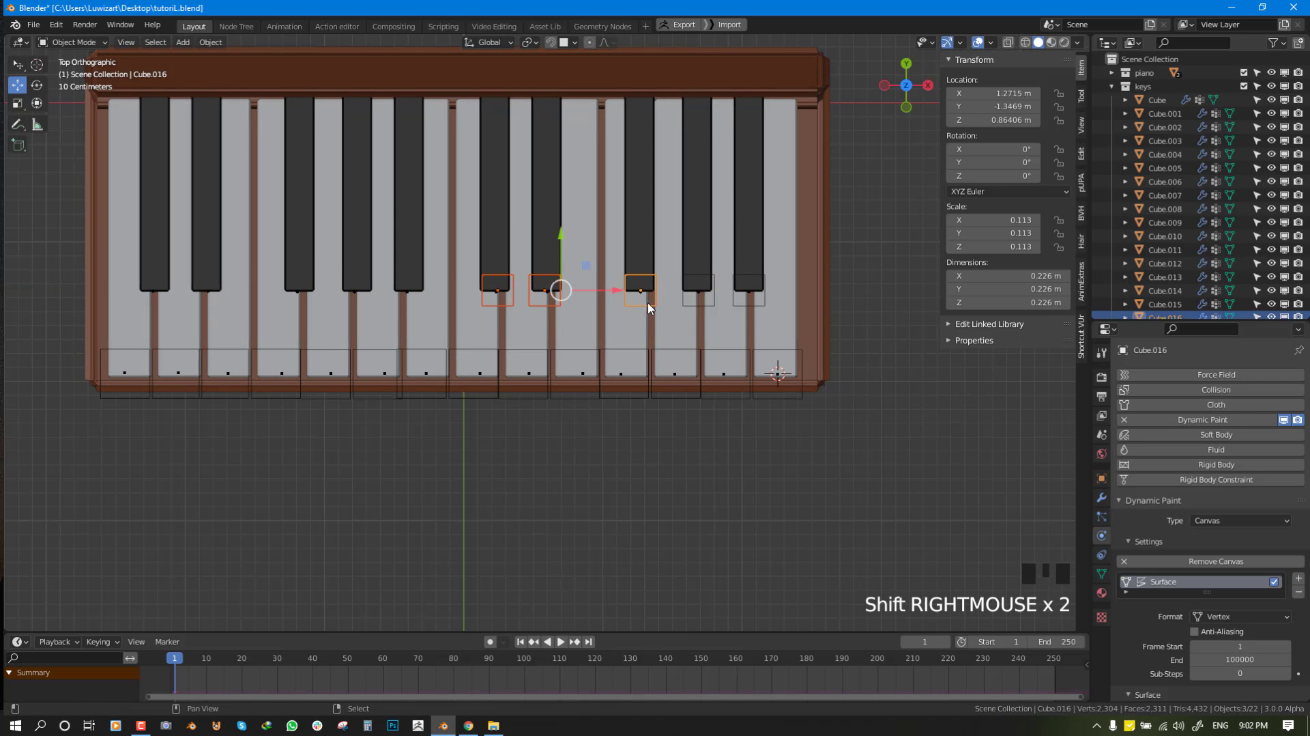
shift+right_click(696, 303)
key(ctrl+z)
shift+right_click(709, 306)
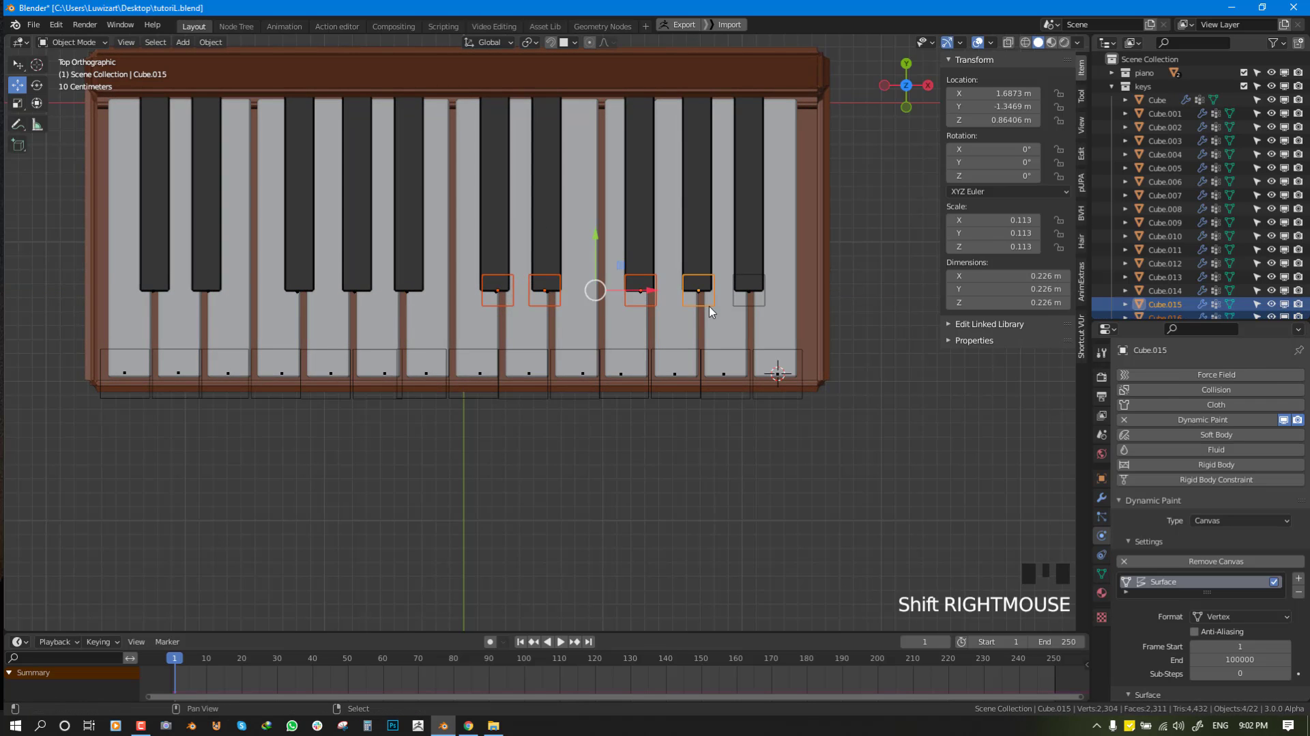
shift+right_click(753, 309)
key(shift+d)
drag(628, 284, 348, 294)
click(327, 292)
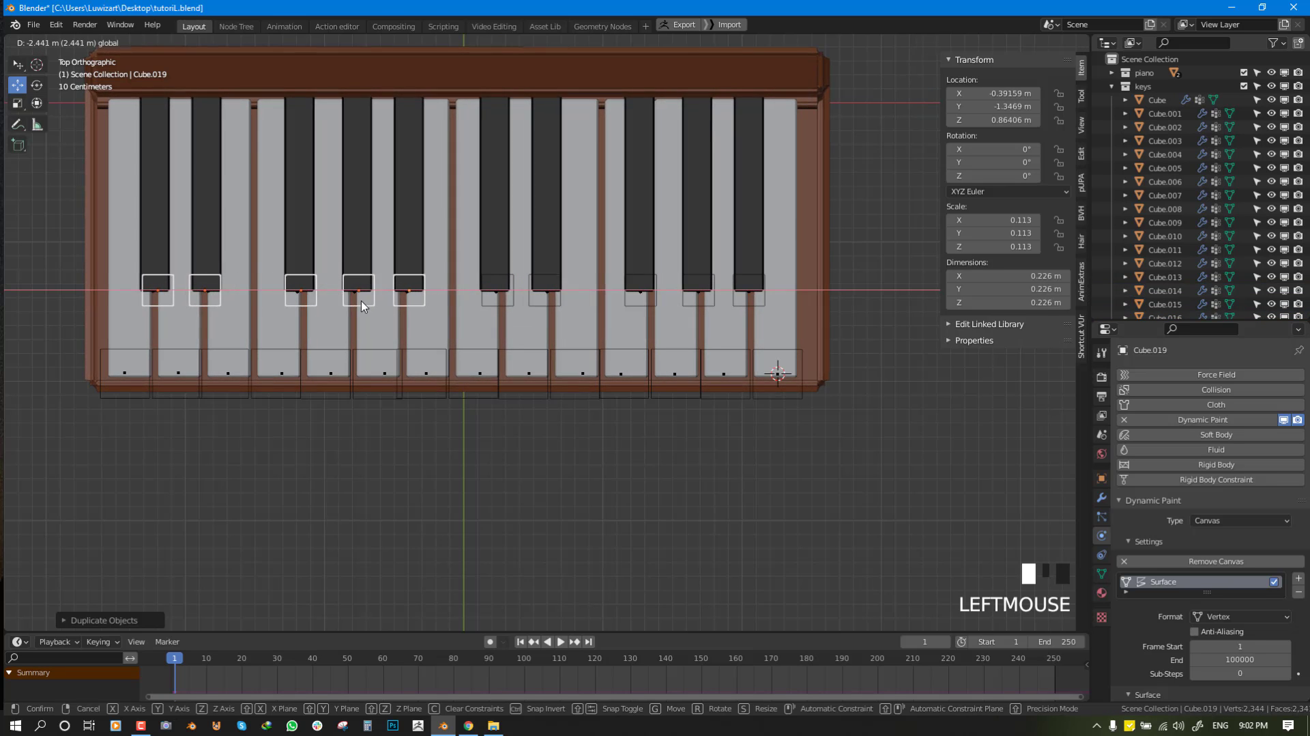
In the armature's Pose Mode, move the tall bone behind the keys to the first bone layer and display only that layer.
middle_drag(327, 292, 480, 260)
key(alt+a)
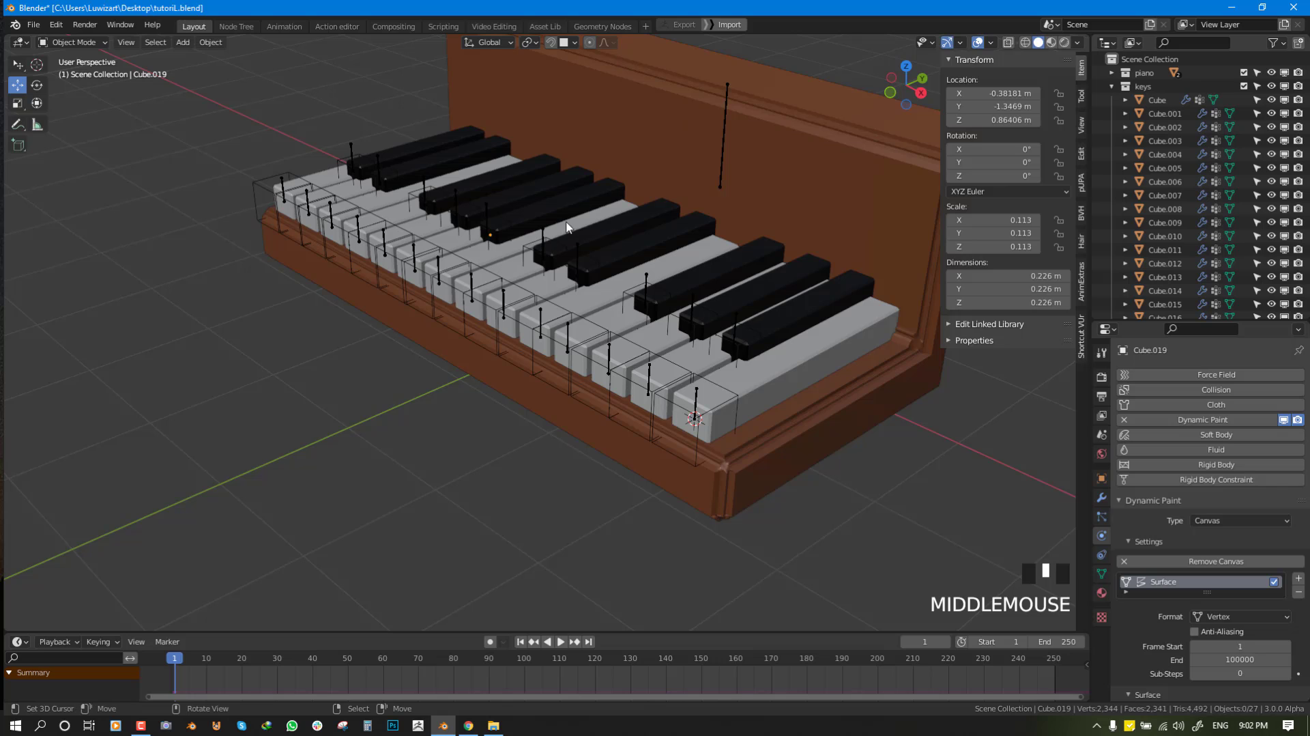
right_click(578, 248)
key(ctrl+Tab)
key(ctrl+Tab)
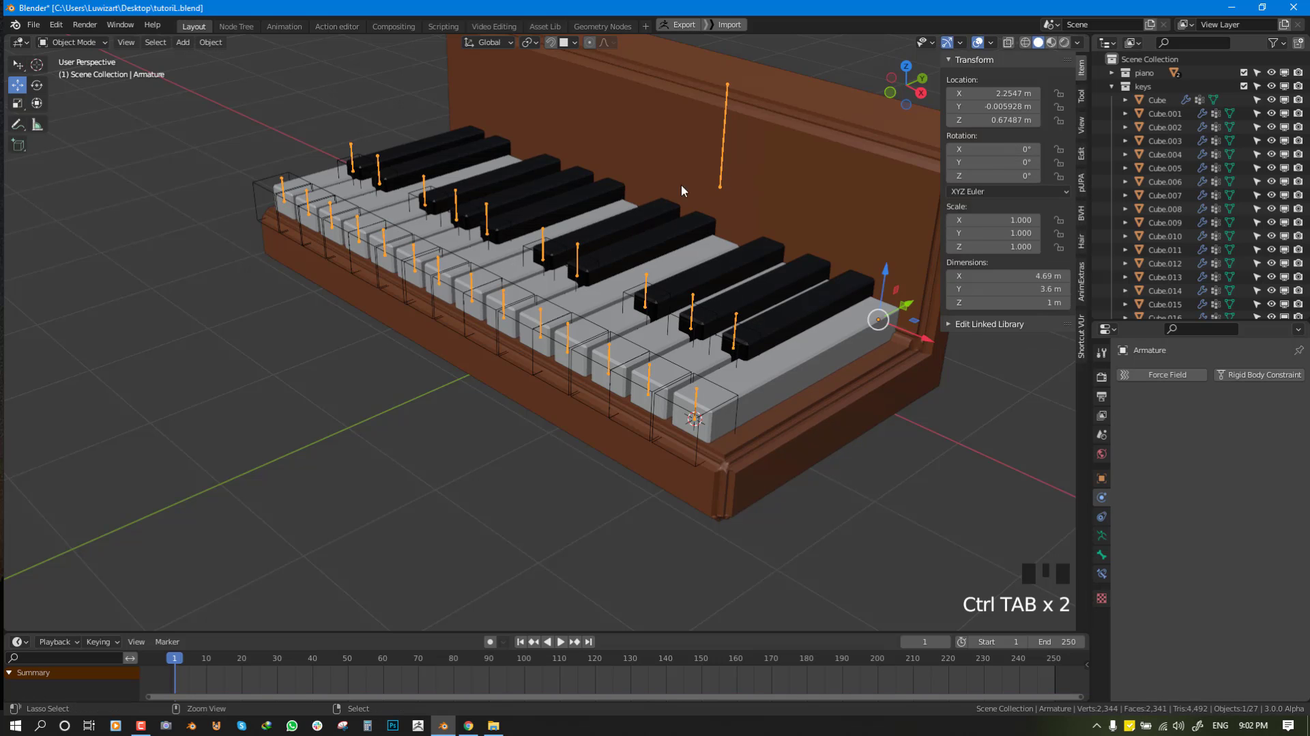
key(ctrl+Tab)
right_click(725, 156)
click(1101, 536)
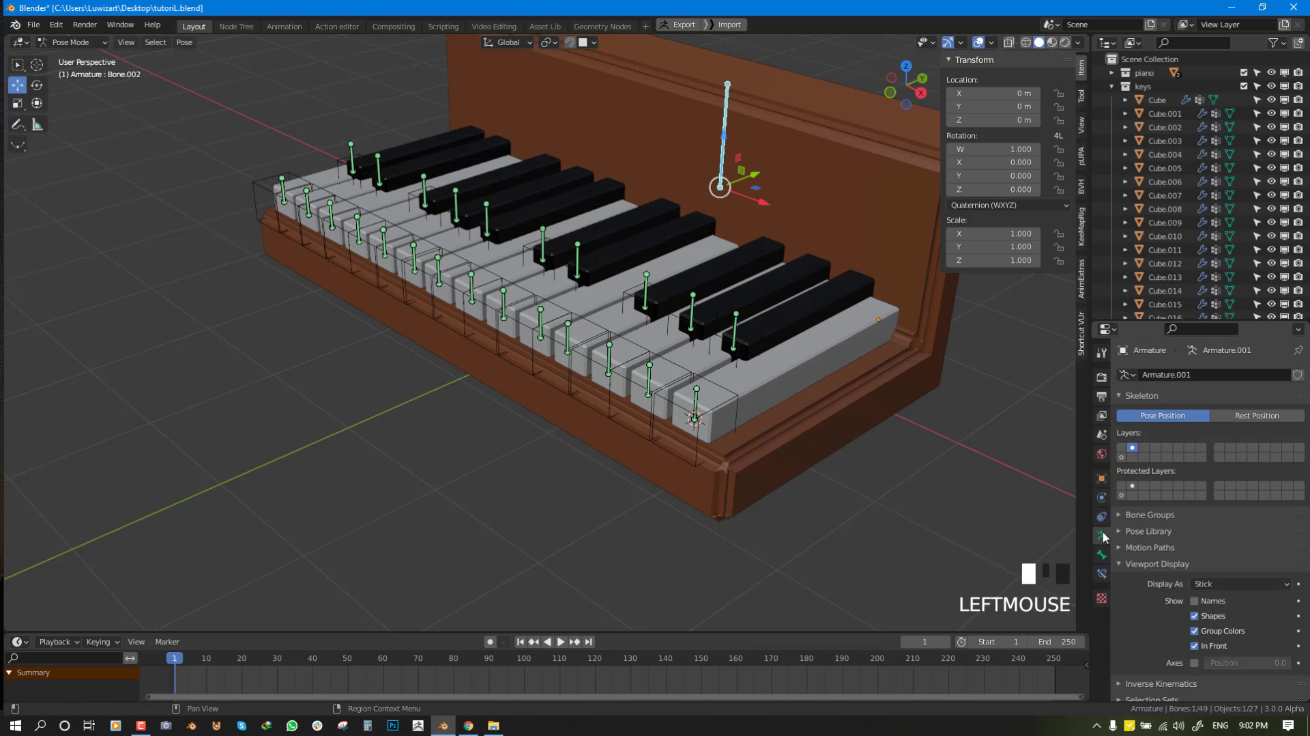
click(1123, 450)
click(1132, 447)
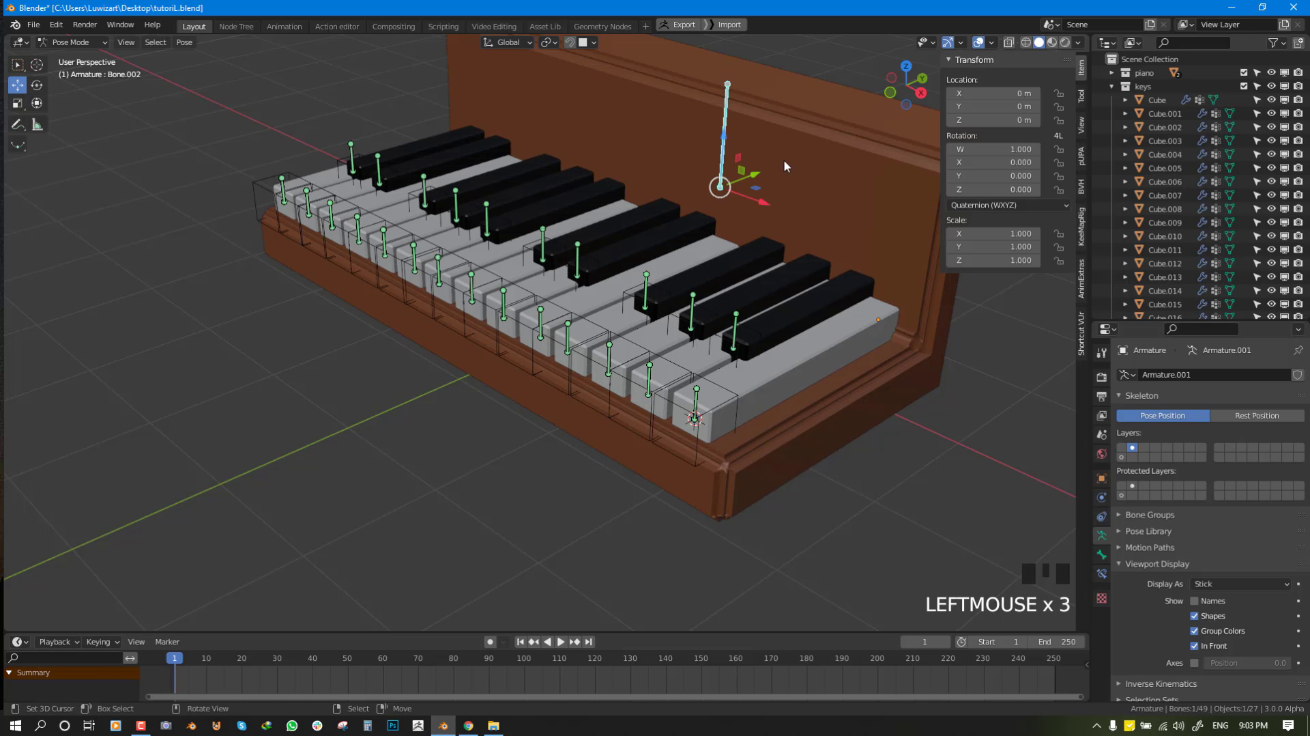
key(m)
click(802, 231)
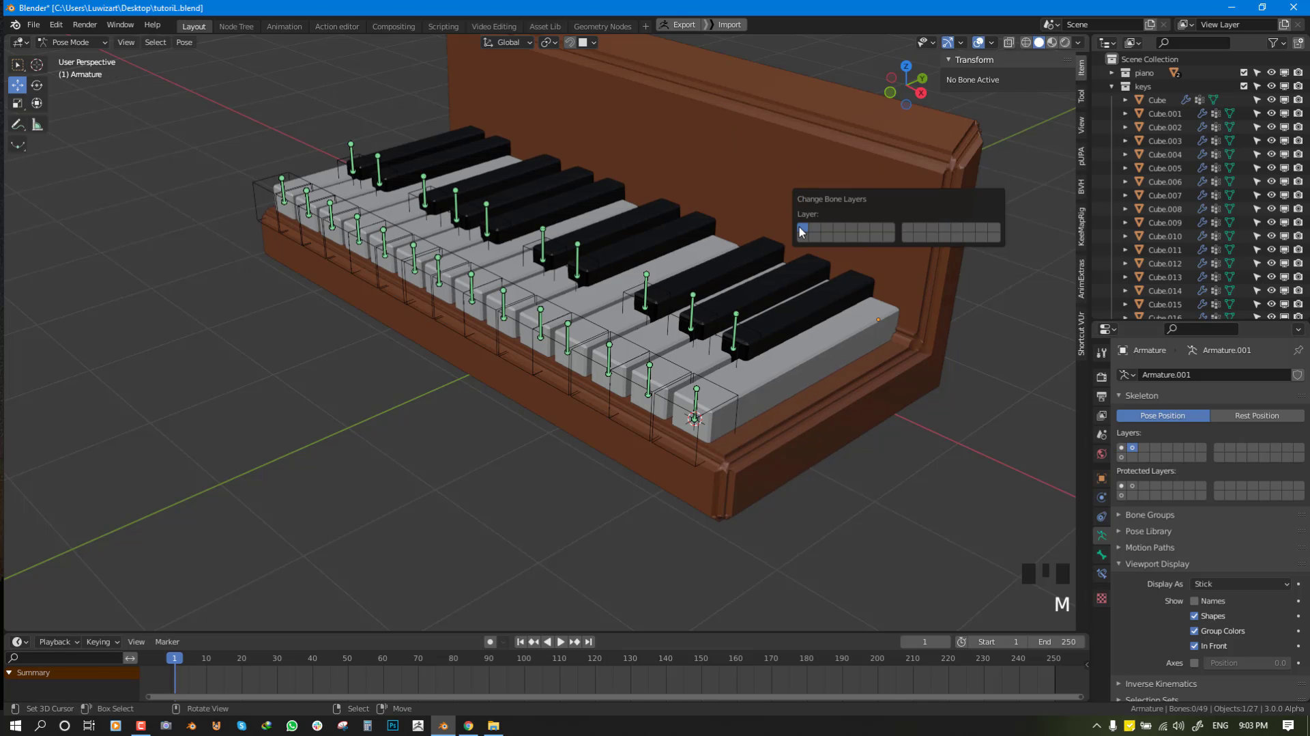
click(1121, 447)
key(alt+a)
Select all objects in the keys collection and parent them to the tall bone using the Bone option.
middle_drag(725, 151, 812, 161)
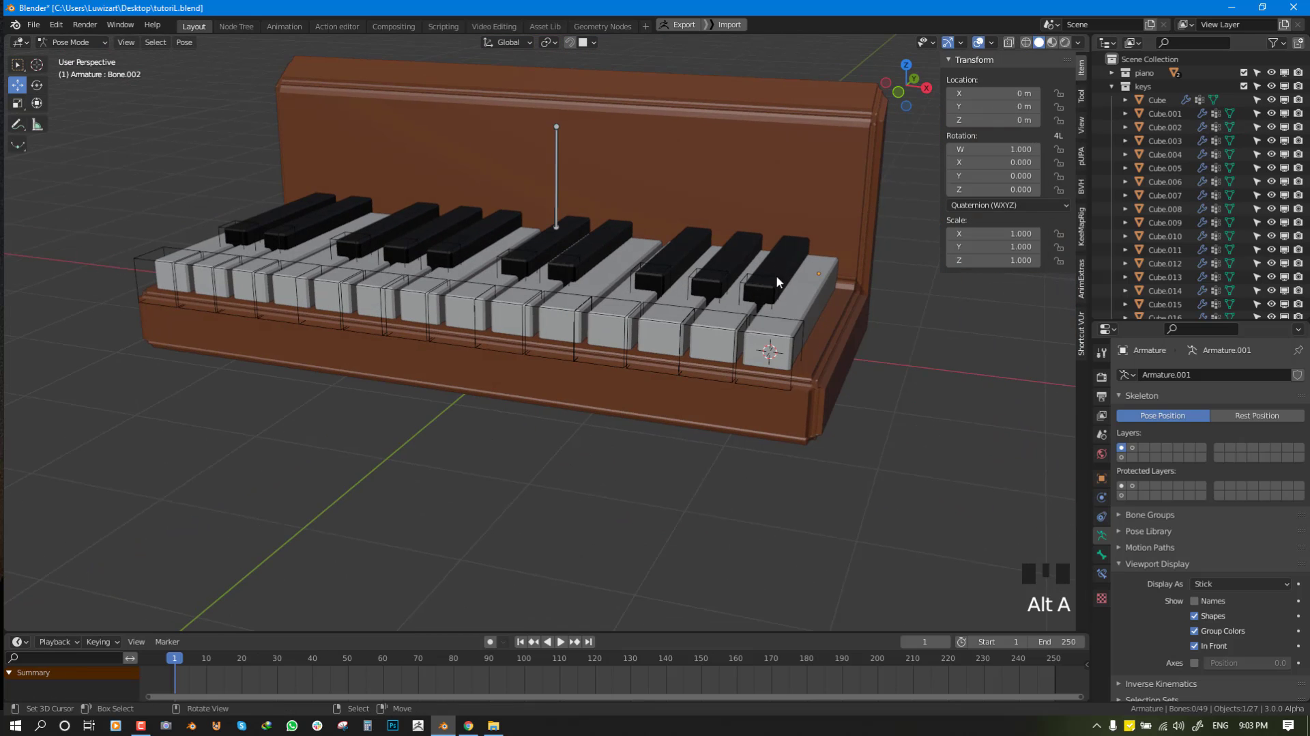
middle_drag(776, 276, 744, 273)
click(1157, 101)
click(1113, 87)
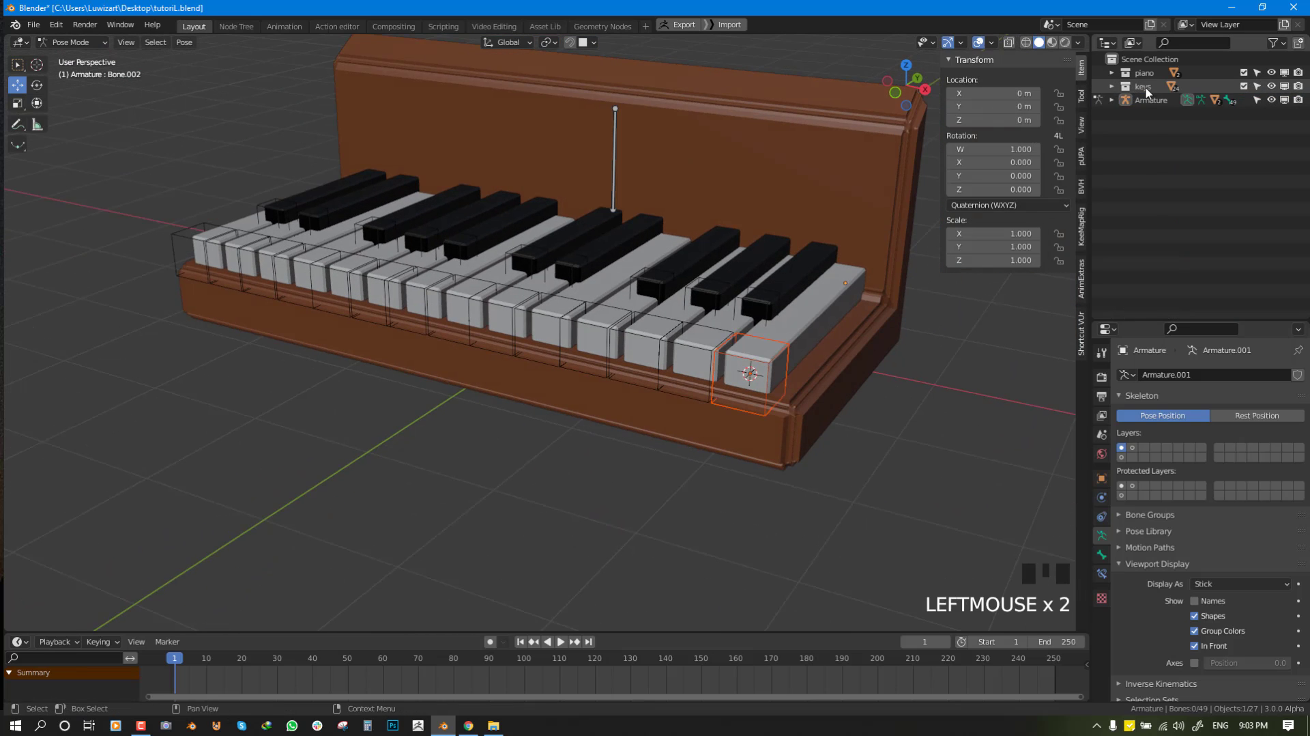
right_click(1146, 89)
click(1042, 203)
middle_drag(758, 260, 778, 256)
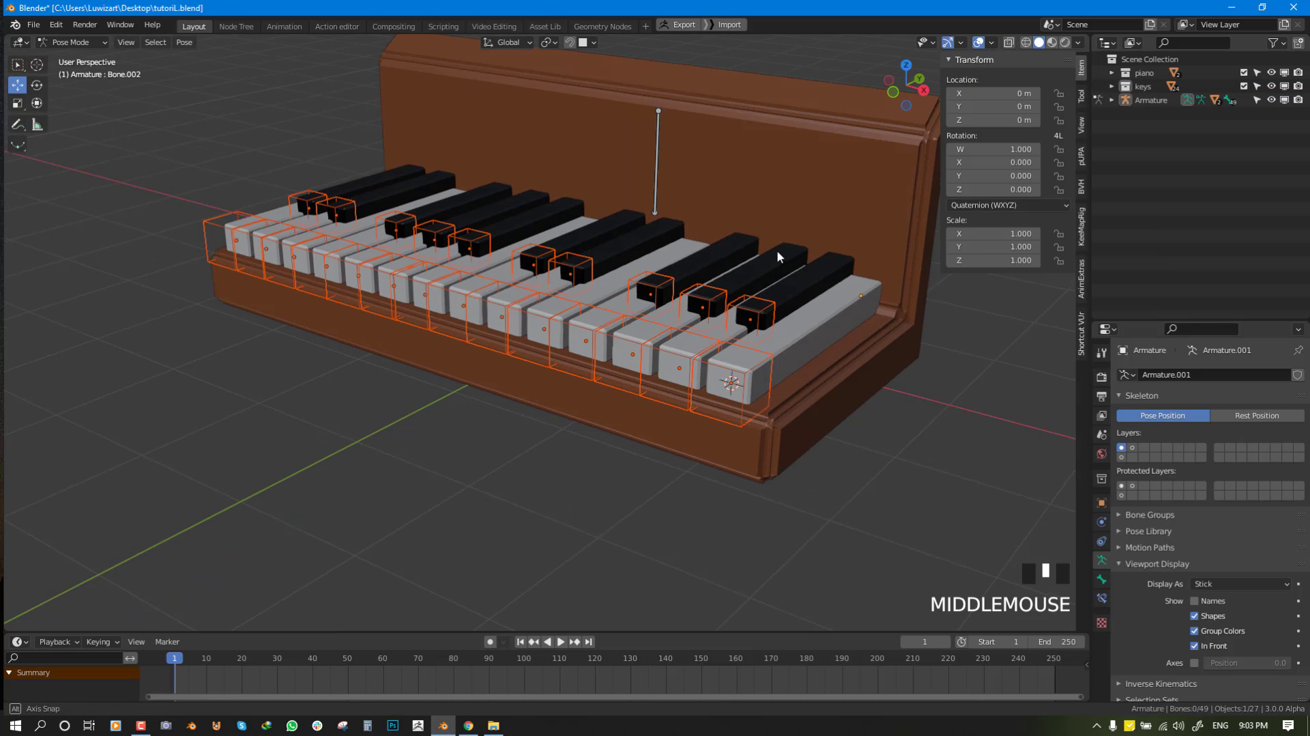
key(ctrl+p)
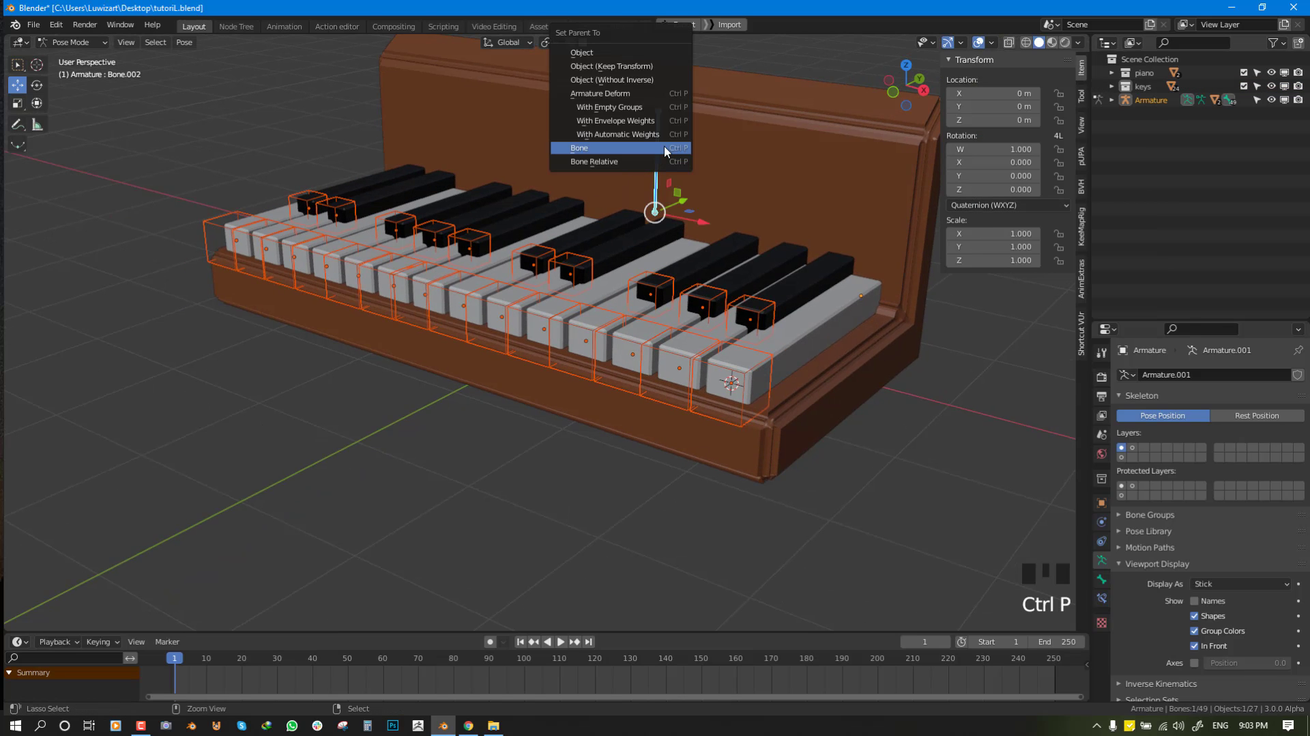
click(665, 147)
Test the parenting by moving and rotating the tall bone, cancelling each transform.
key(g)
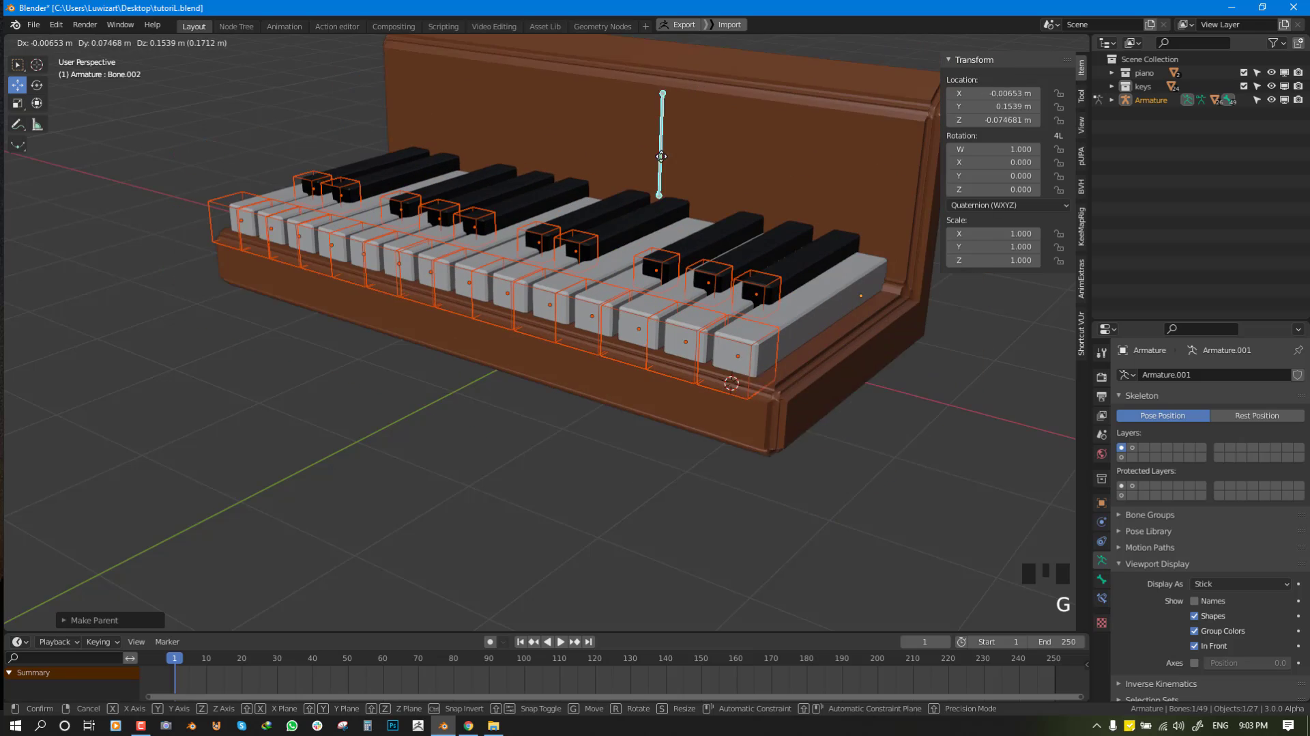
key(Escape)
key(alt+a)
key(r)
key(r)
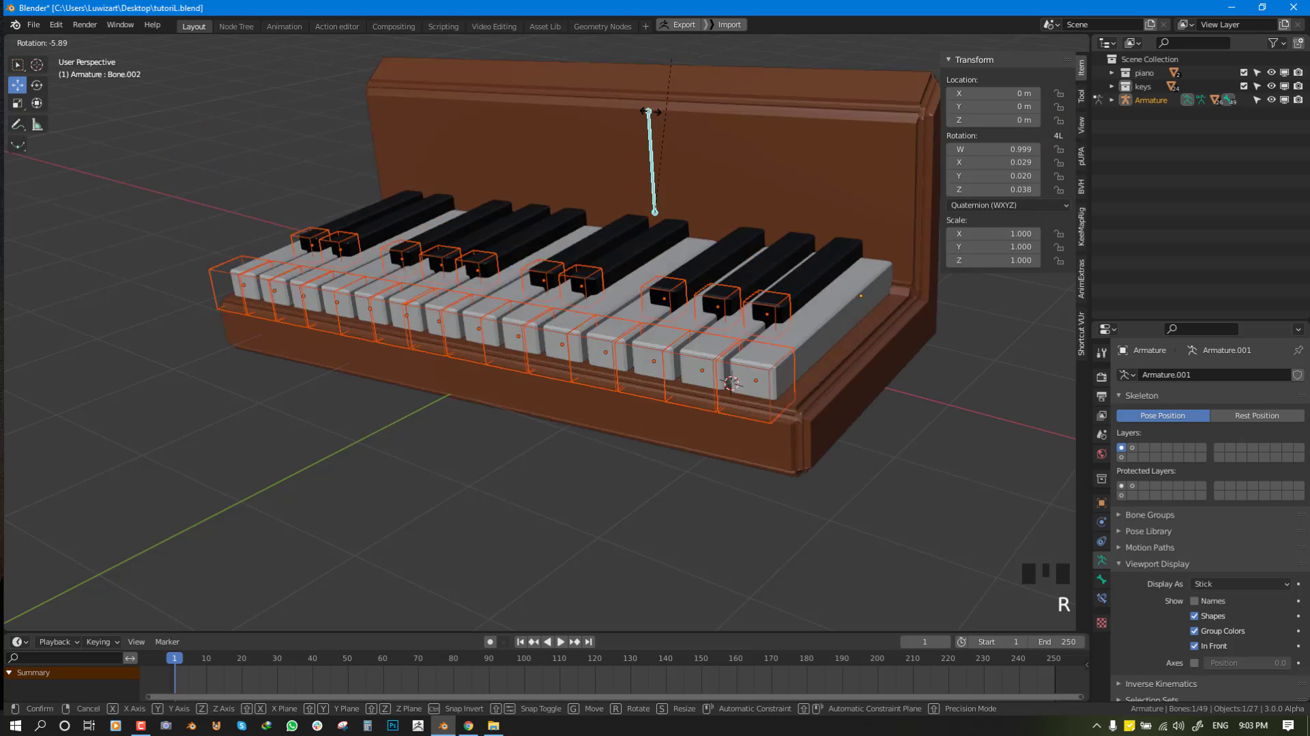
key(Escape)
key(alt+a)
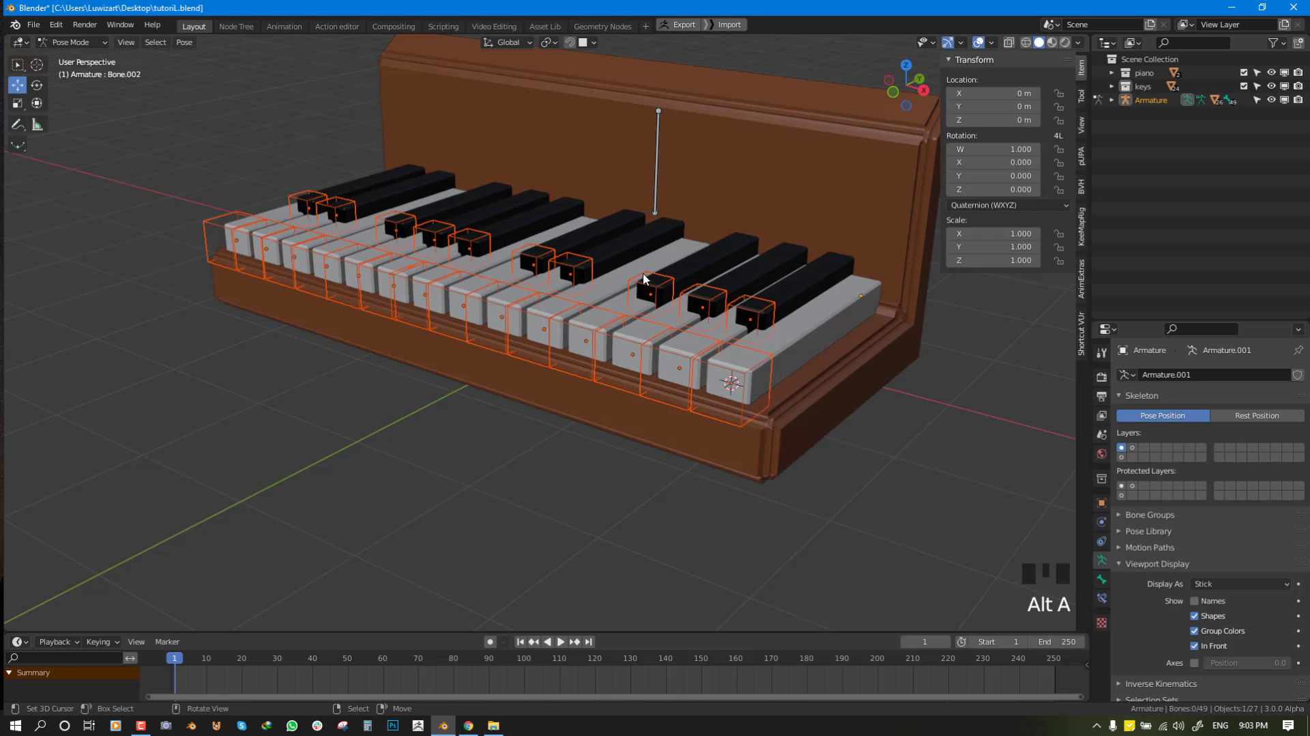
Return to the armature's Pose Mode and display the second bone layer together with the first.
middle_drag(649, 280, 736, 303)
key(ctrl+Tab)
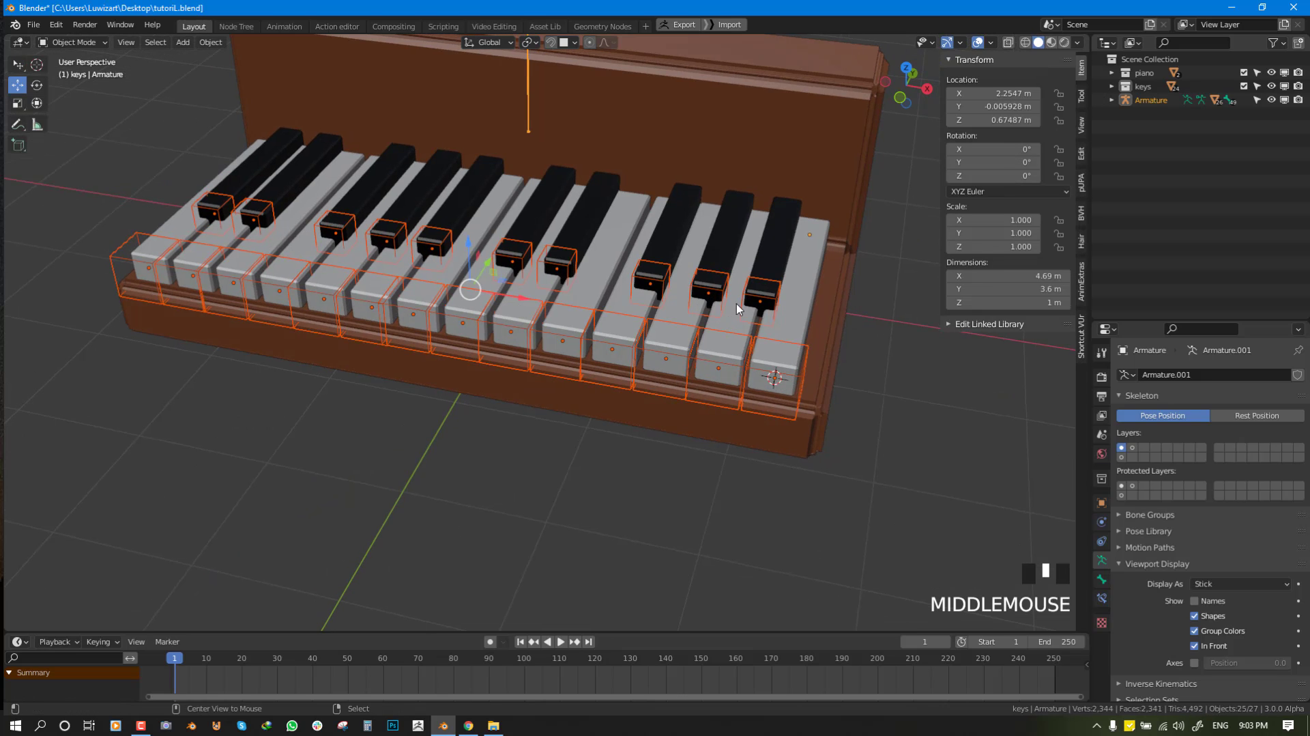
right_click(723, 301)
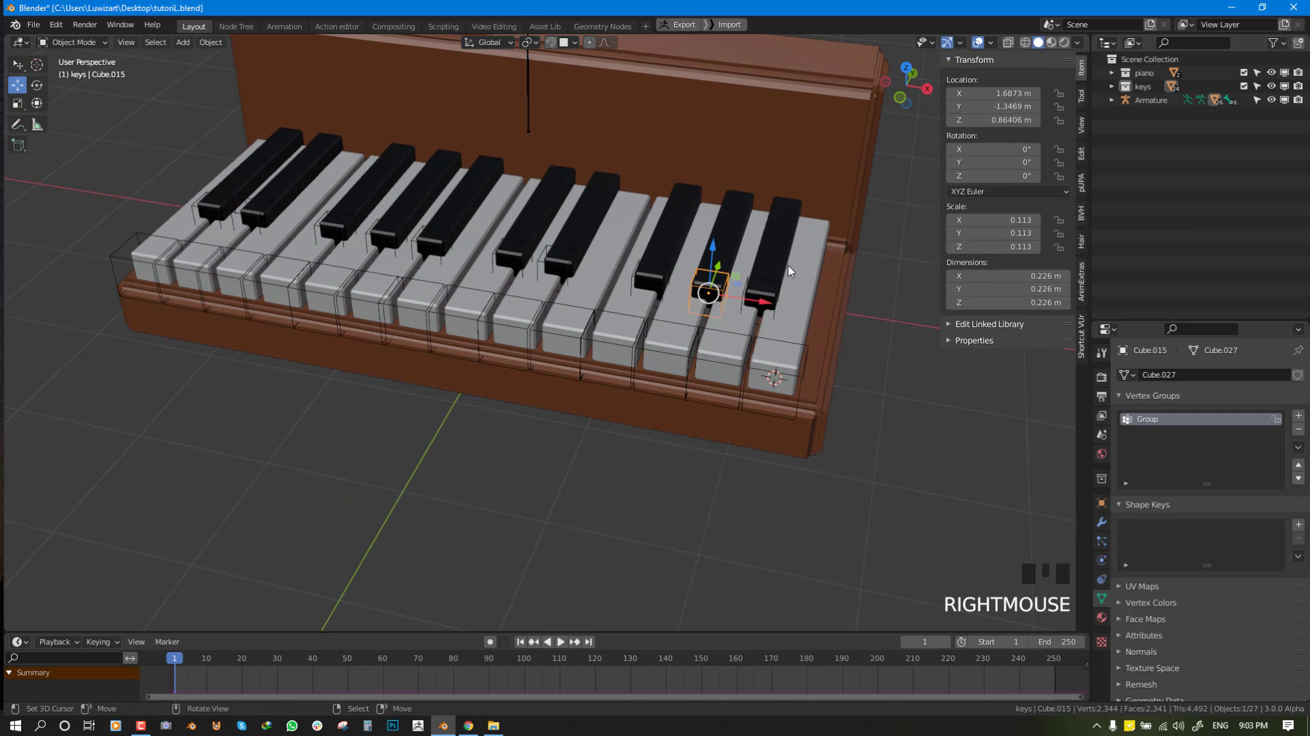
right_click(527, 87)
key(ctrl+Tab)
right_click(526, 87)
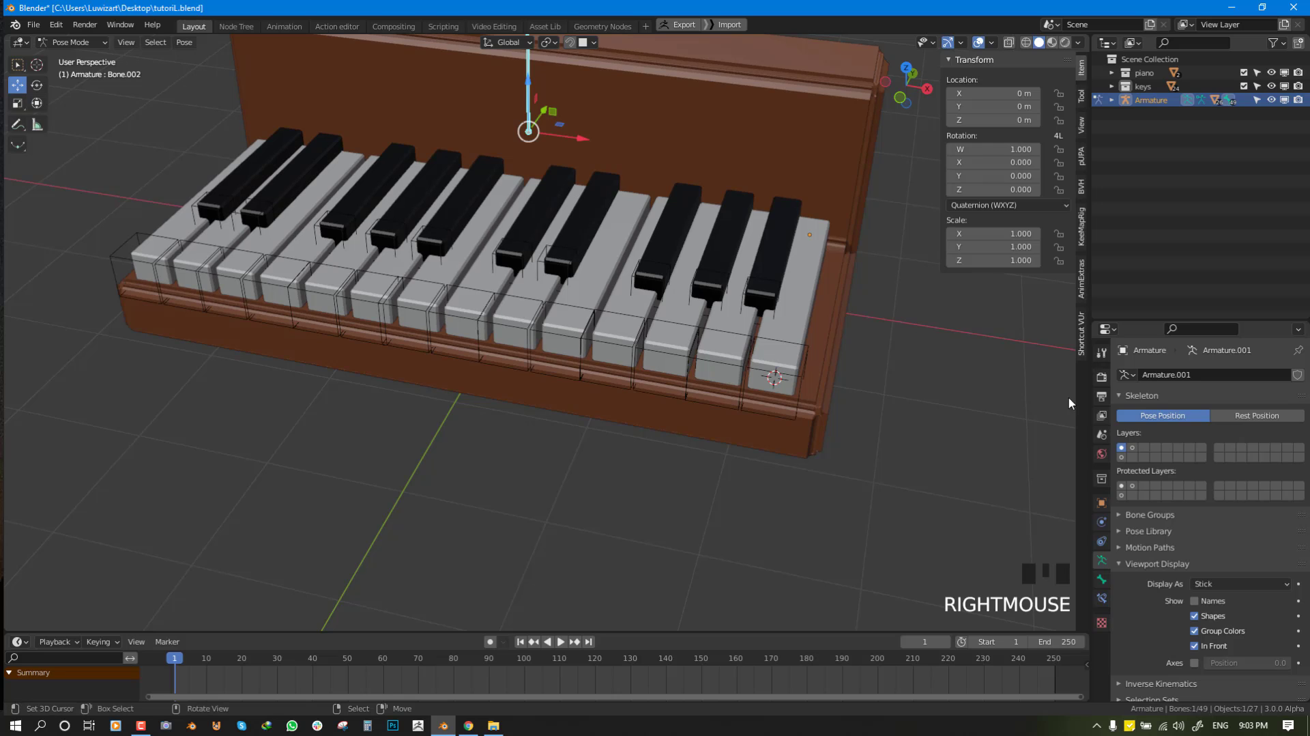
shift+click(1133, 448)
key(alt+a)
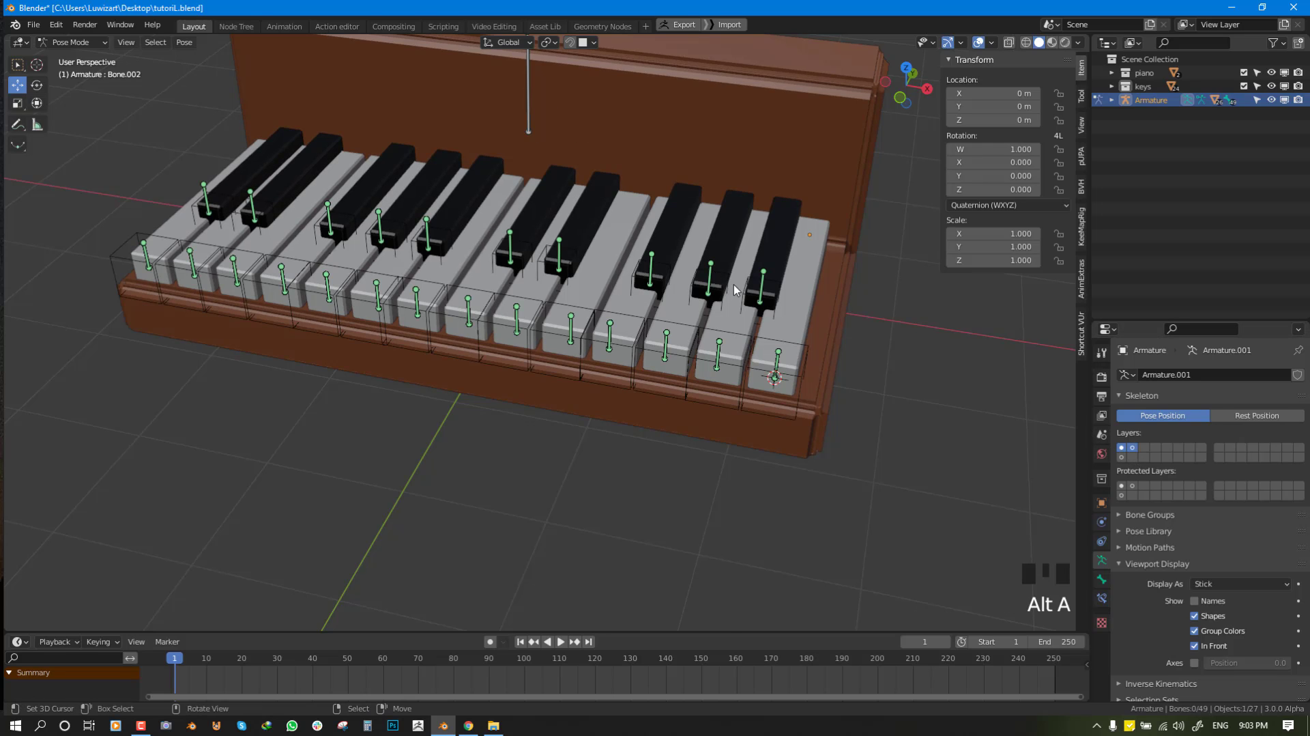
Hide the piano body and key meshes in Object Mode, leaving the cubes and bones, and save the file.
scroll(734, 284, up, 2)
shift+middle_drag(854, 292, 691, 345)
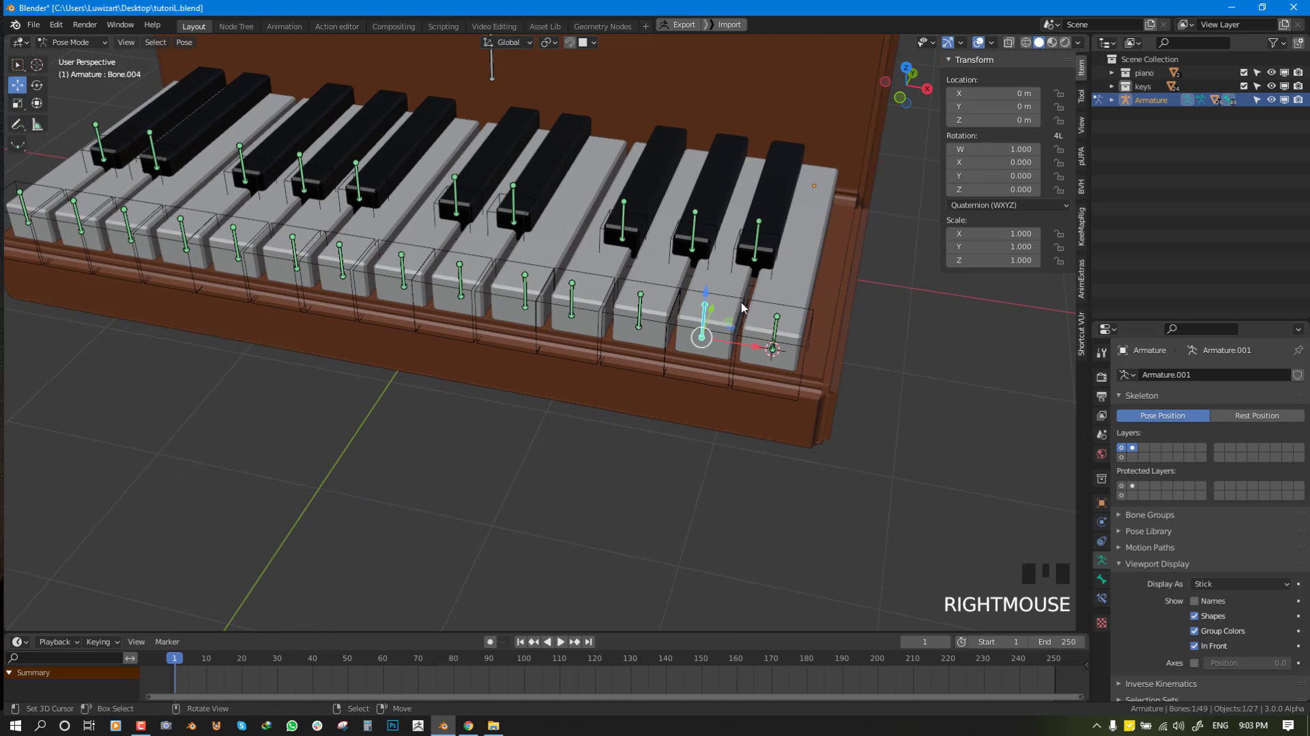
key(ctrl+Tab)
right_click(804, 284)
shift+right_click(847, 308)
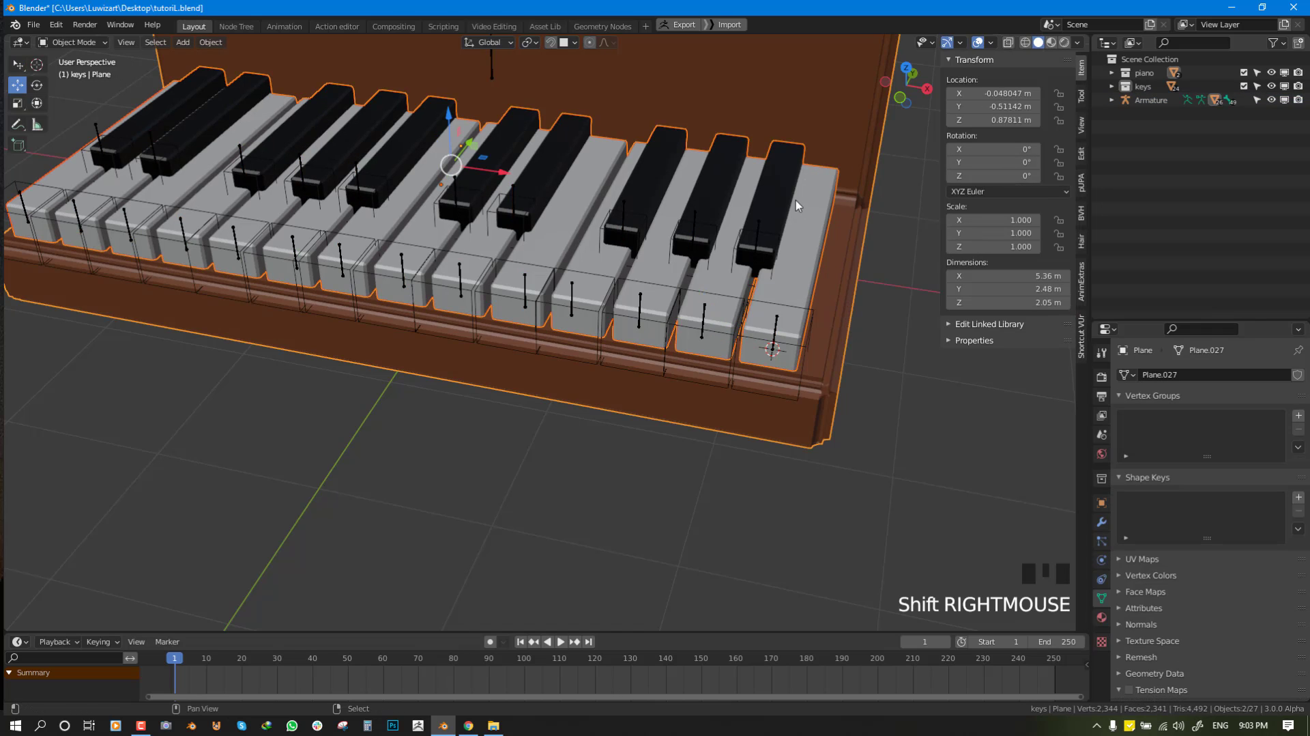
key(h)
middle_drag(809, 223, 691, 305)
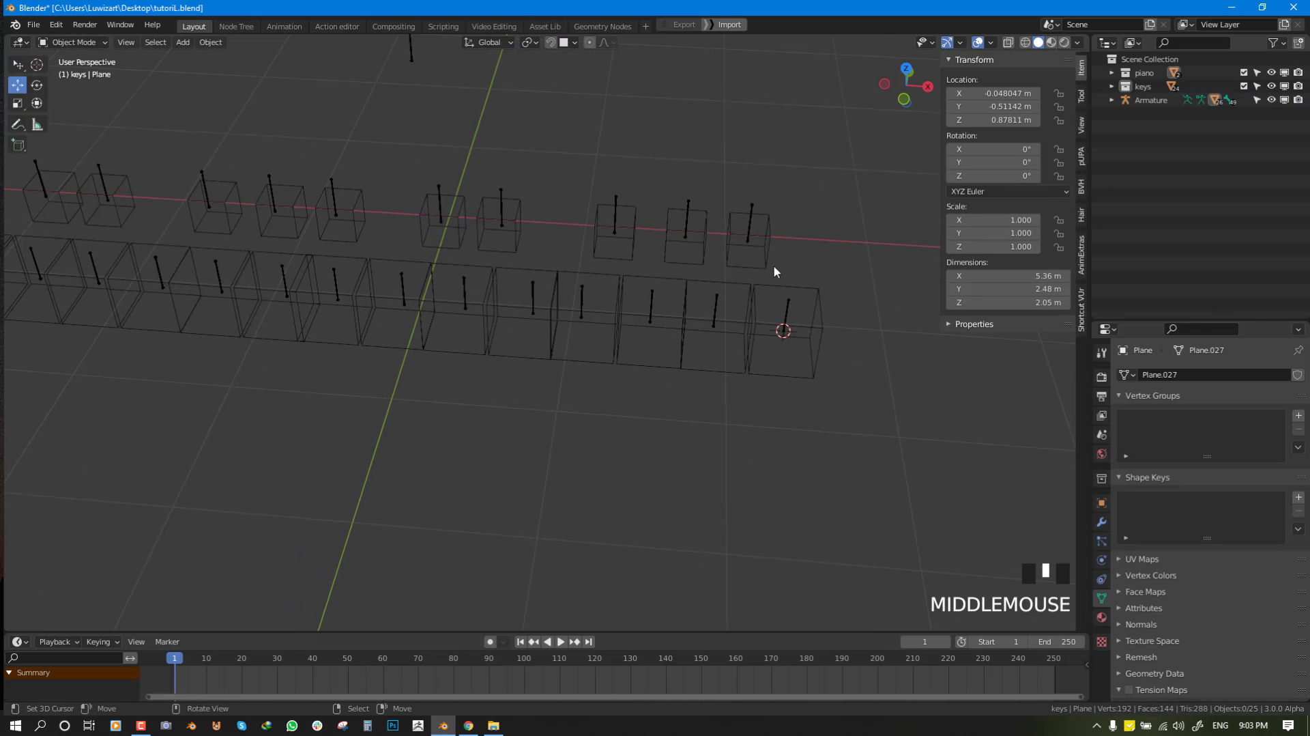
middle_drag(774, 271, 737, 301)
key(ctrl+s)
Put the armature in Pose Mode and open the bone constraints of Bone.004.
right_click(743, 329)
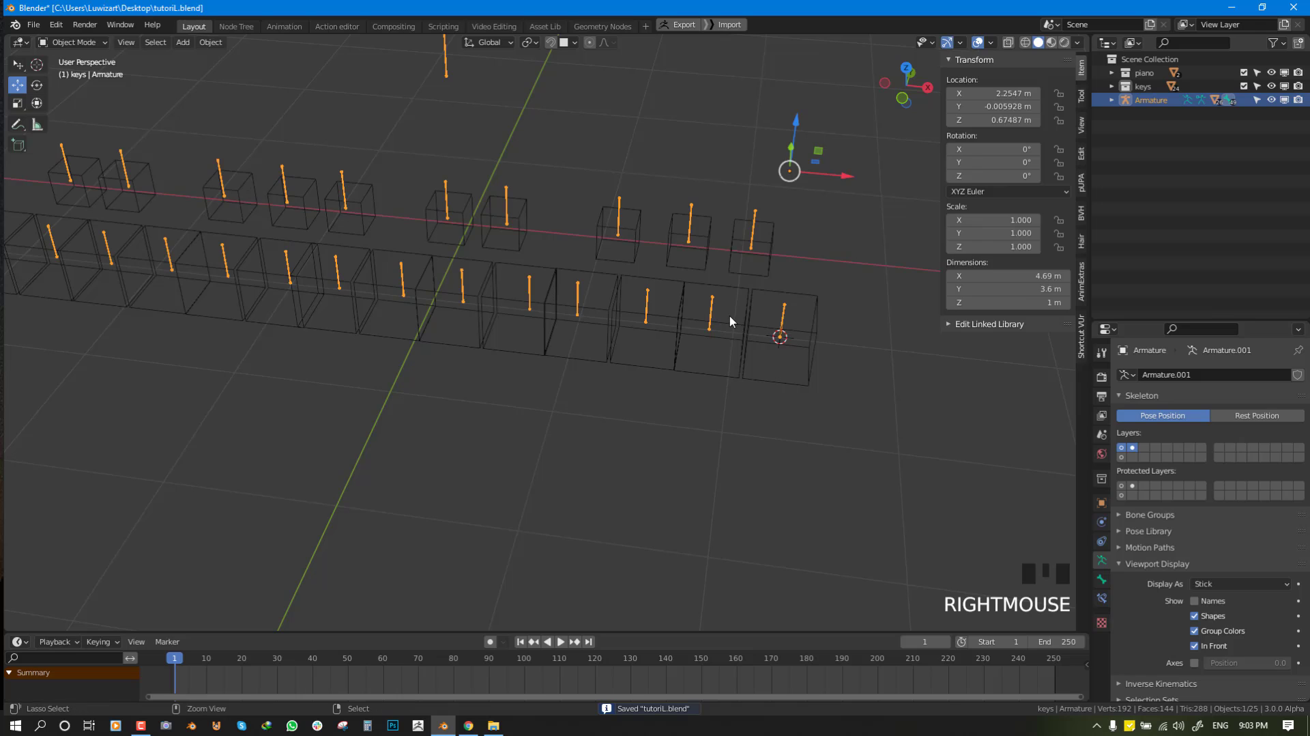
key(ctrl+Tab)
click(1099, 601)
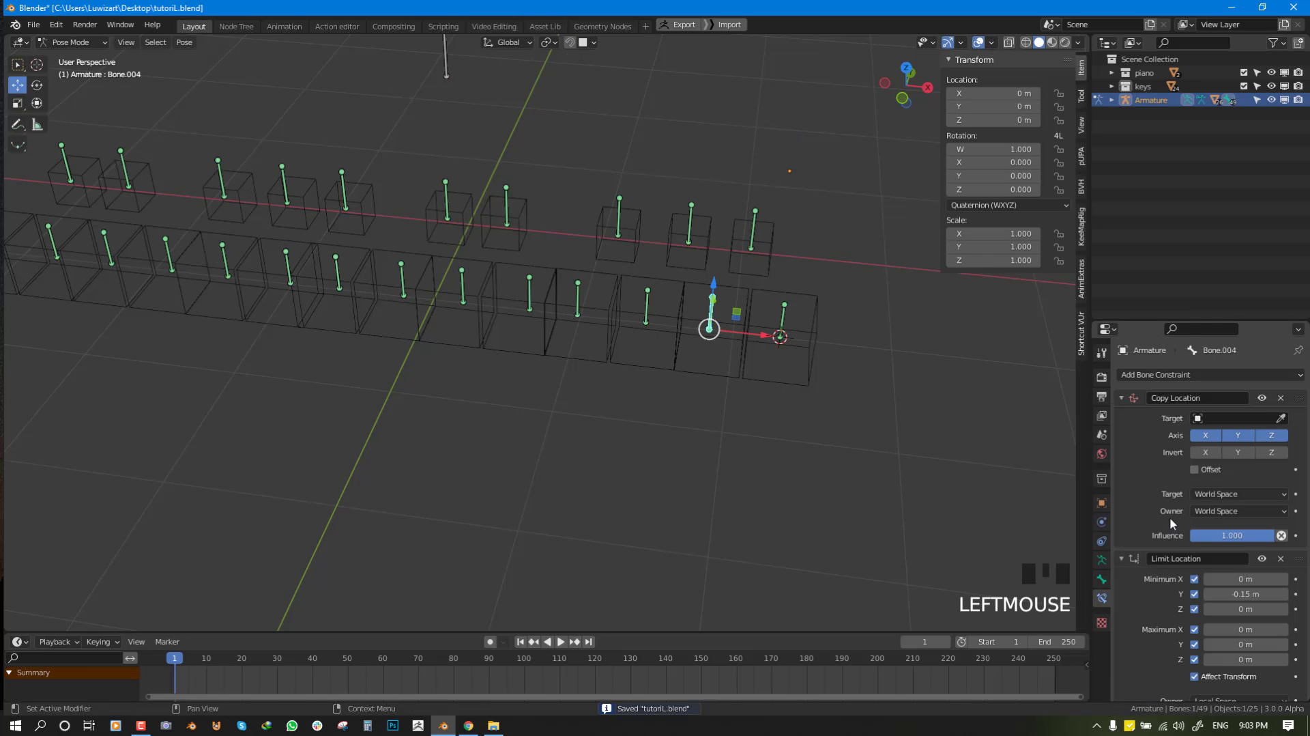
click(1281, 419)
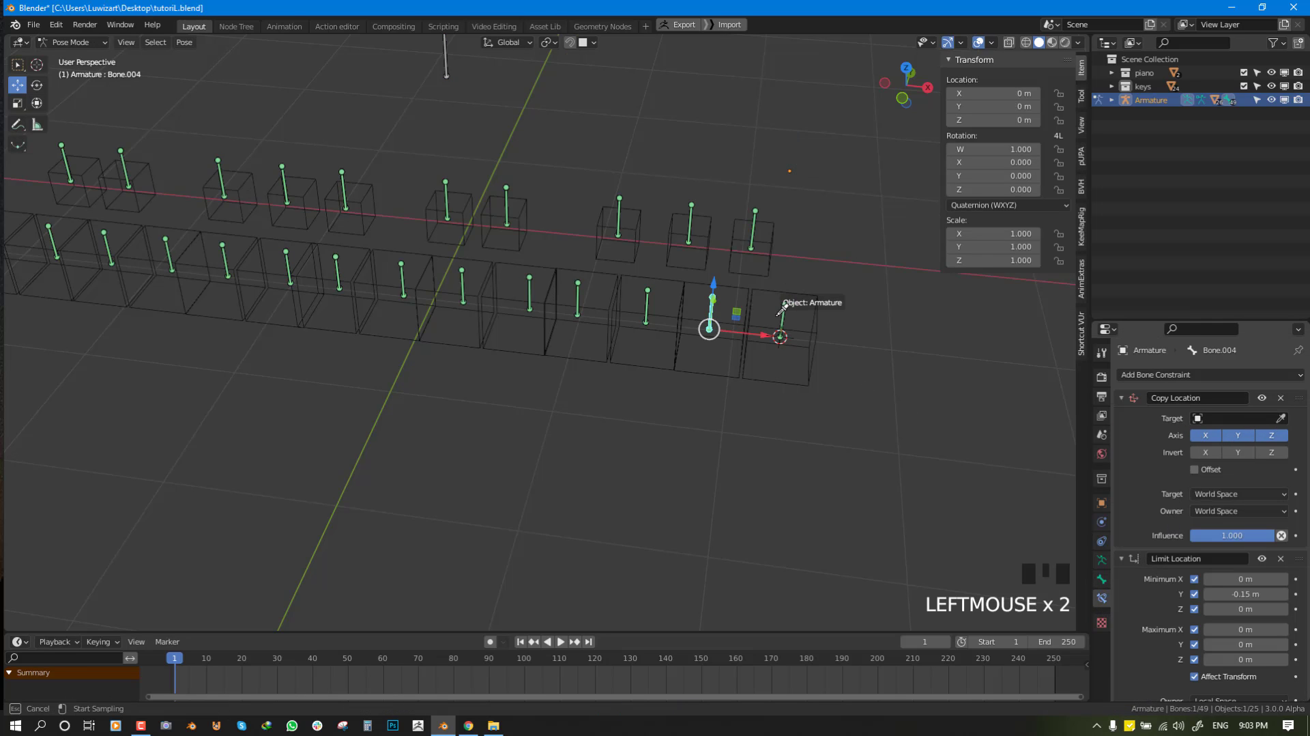
click(718, 285)
click(1229, 435)
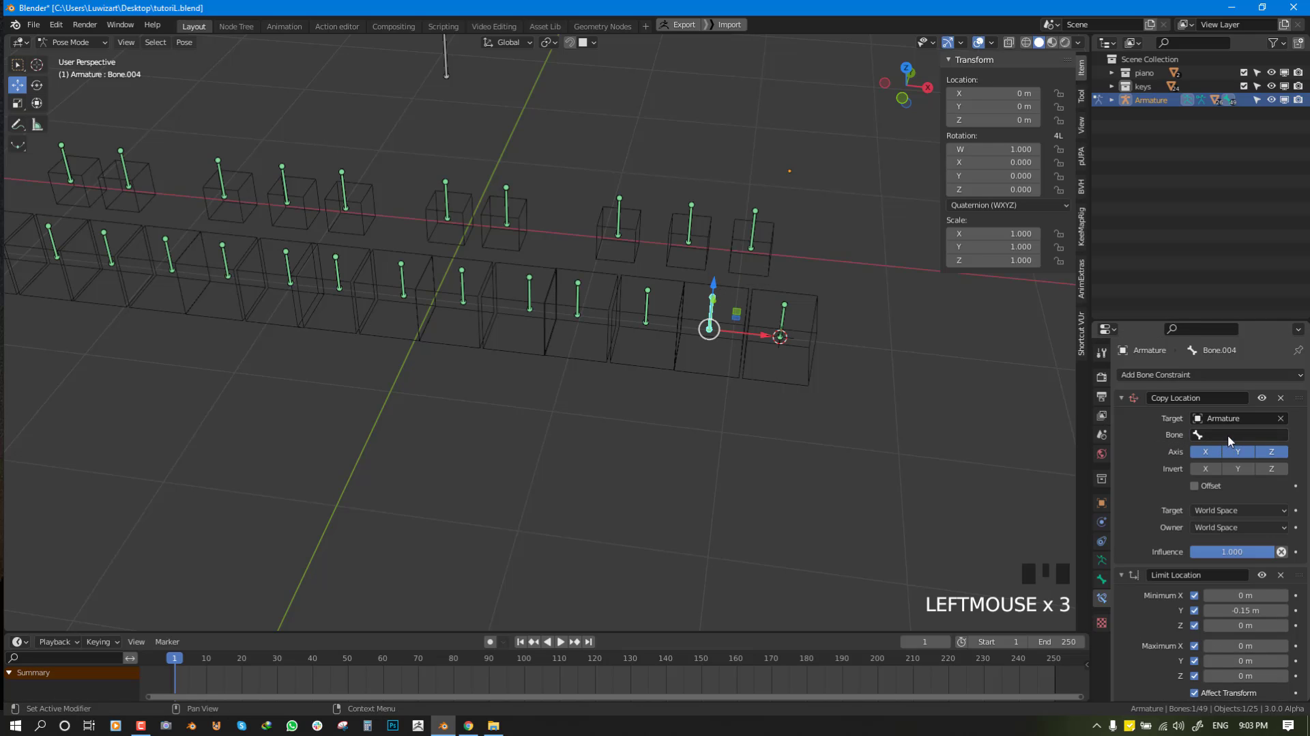
click(1227, 437)
scroll(1172, 584, down, 1)
scroll(1173, 584, up, 7)
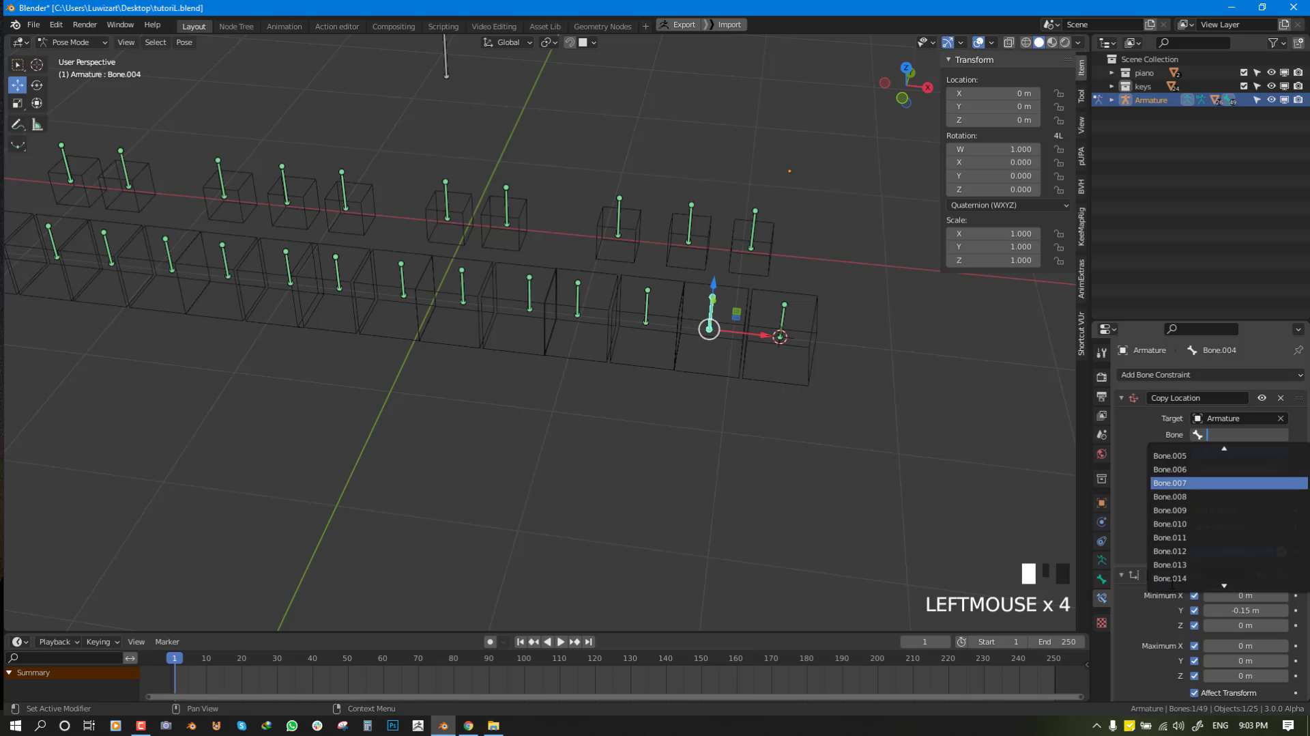
text(g)
key(BackSpace)
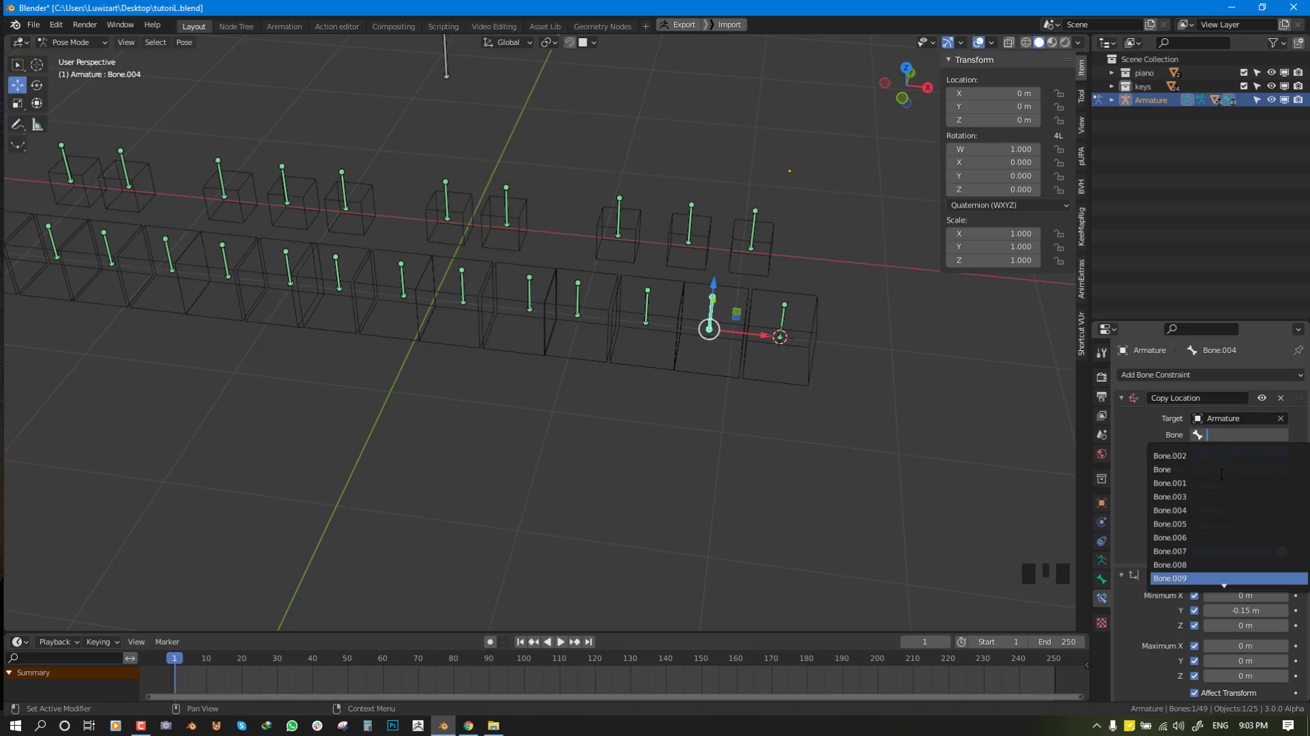
text(G)
key(Escape)
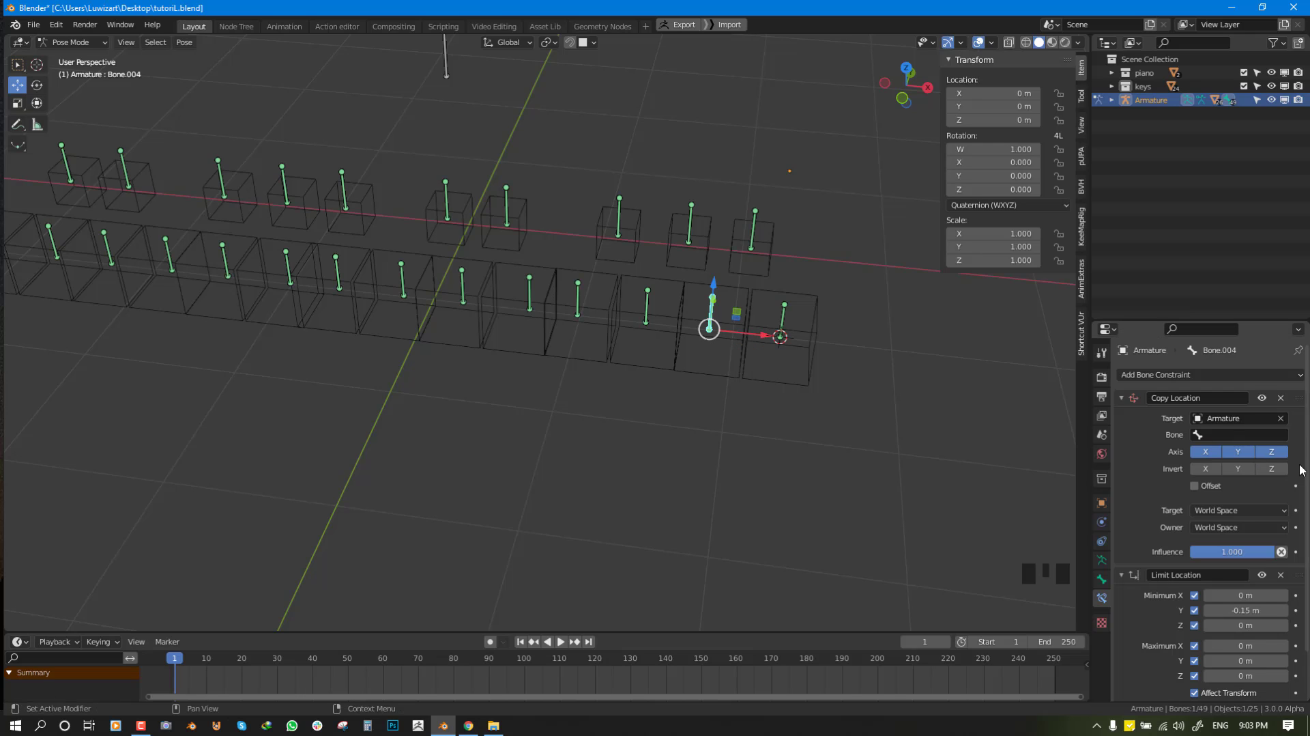
click(1281, 421)
Set Bone.004's Copy Location target to its surrounding cube, Cube.001, with the vertex group Group.
click(1281, 418)
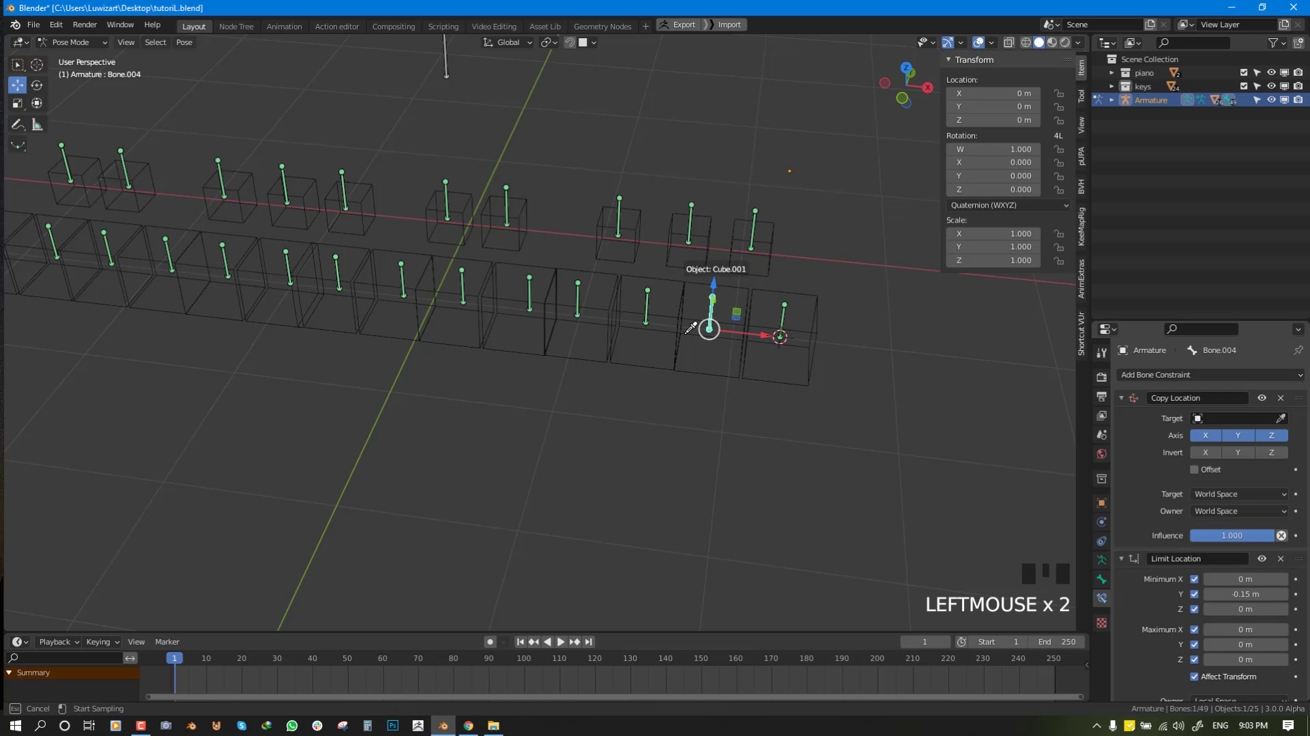
click(710, 370)
click(1236, 435)
click(1199, 455)
Set Bone.006's Copy Location target to its surrounding cube, Cube.002, with the vertex group Group.
scroll(737, 334, up, 2)
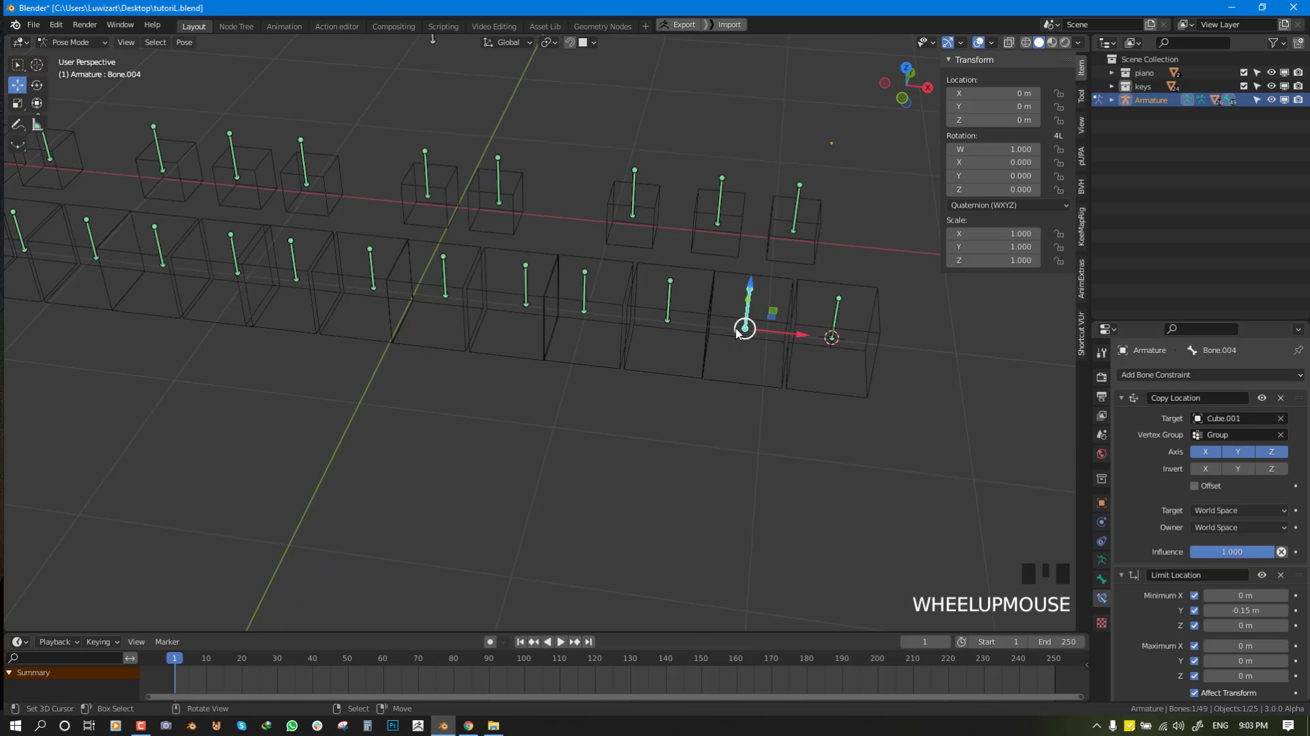
middle_drag(737, 334, 724, 337)
shift+middle_drag(723, 337, 713, 339)
scroll(708, 340, up, 1)
right_click(708, 340)
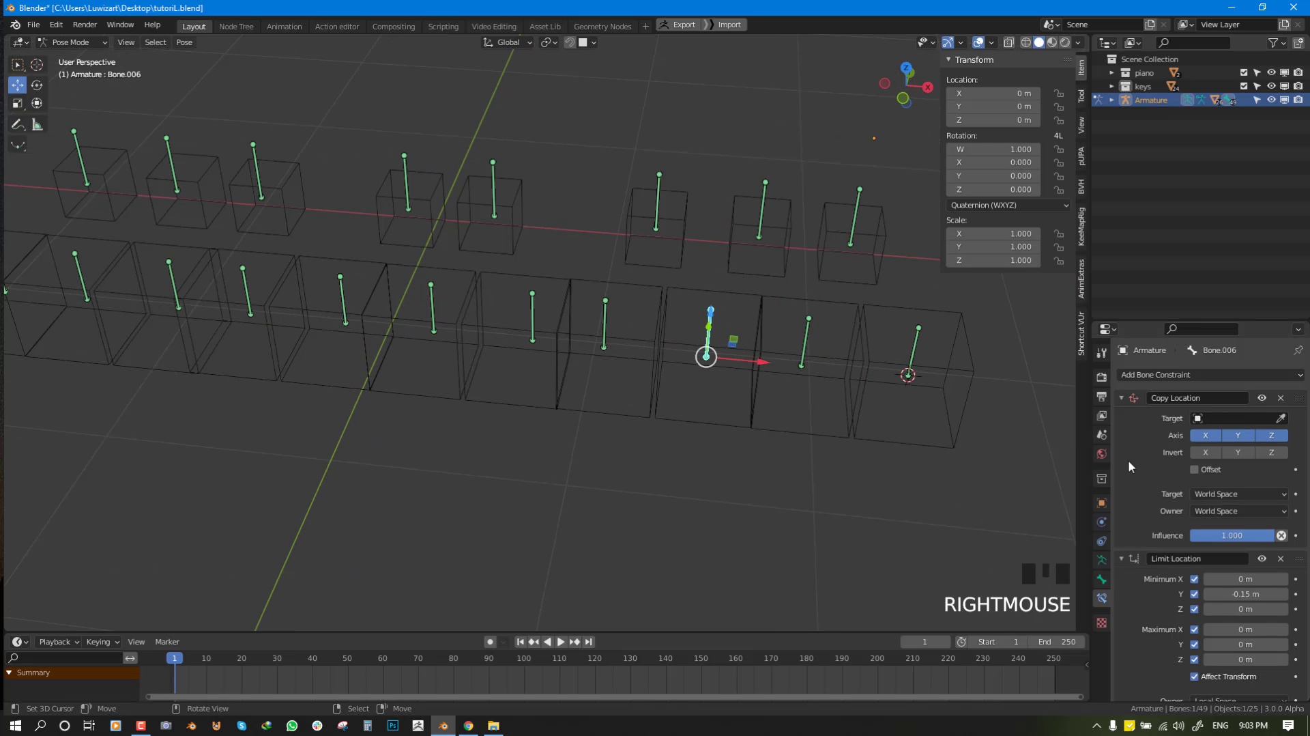
click(709, 282)
click(1236, 435)
click(1198, 455)
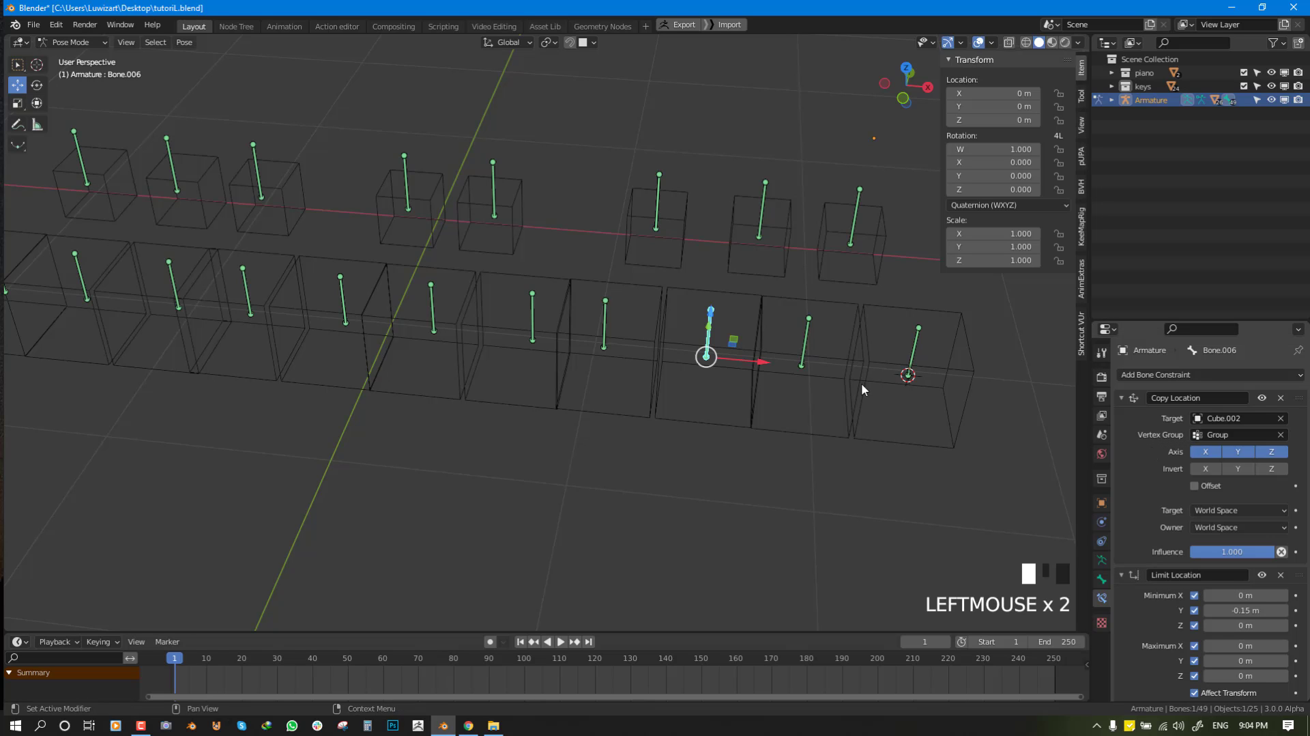
Select Bone.008 in the front row of bones and save the file.
right_click(608, 321)
shift+middle_drag(588, 378, 654, 387)
scroll(662, 379, down, 3)
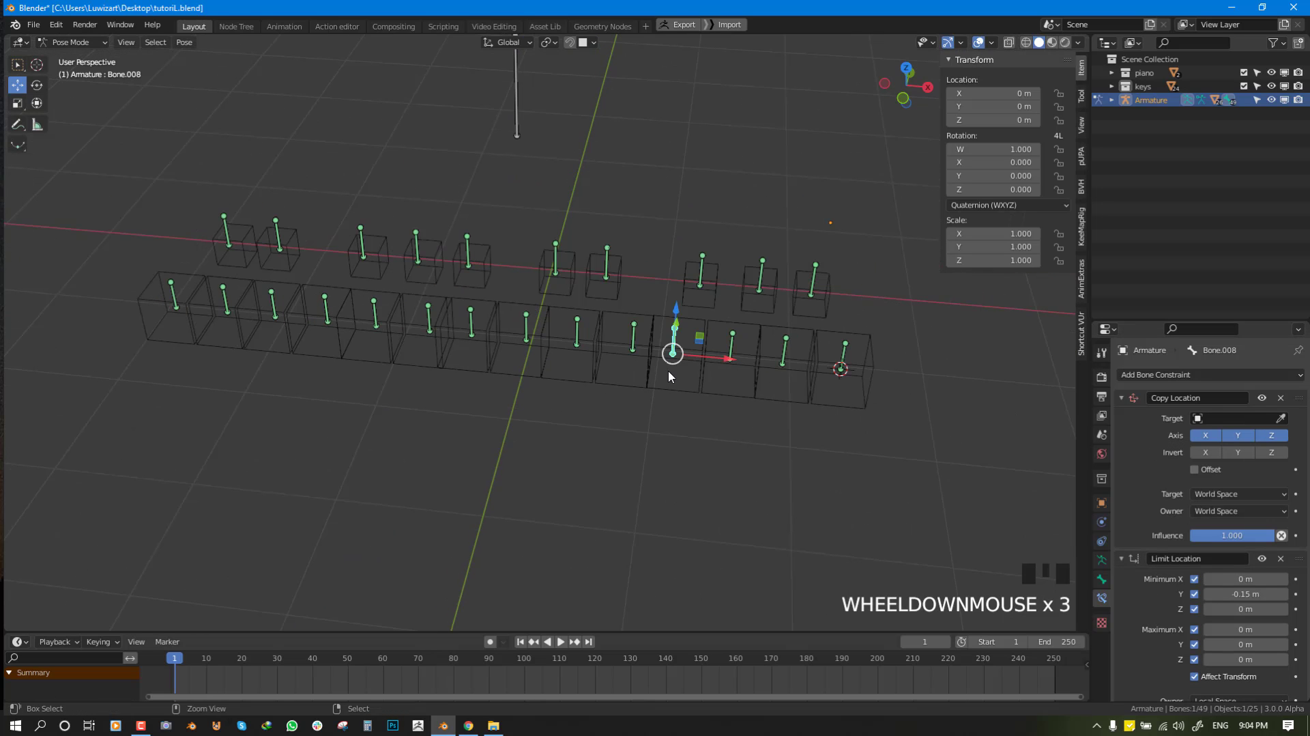
key(ctrl+s)
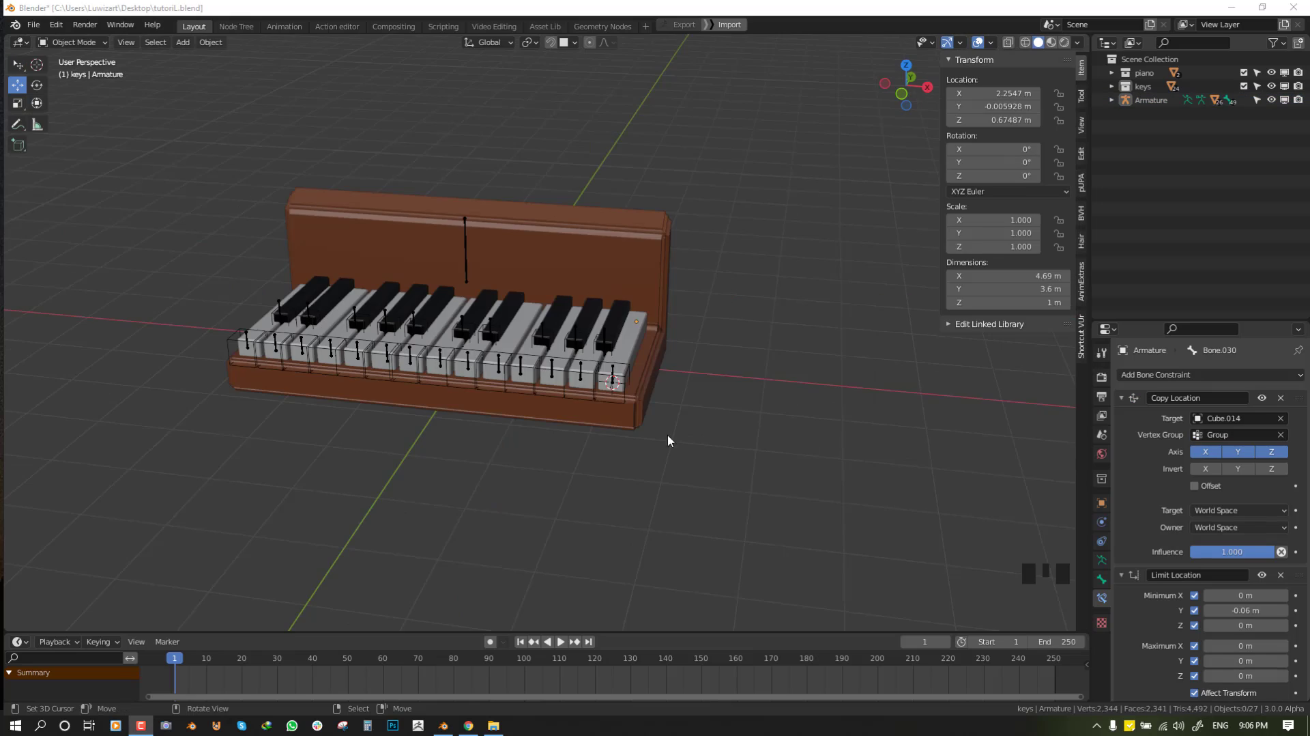
Add a UV sphere and place it above the last few keys, at about X 1.88 m, Y -1.16 m, Z 1.69 m.
middle_drag(670, 442, 734, 417)
scroll(655, 403, up, 5)
scroll(636, 374, up, 1)
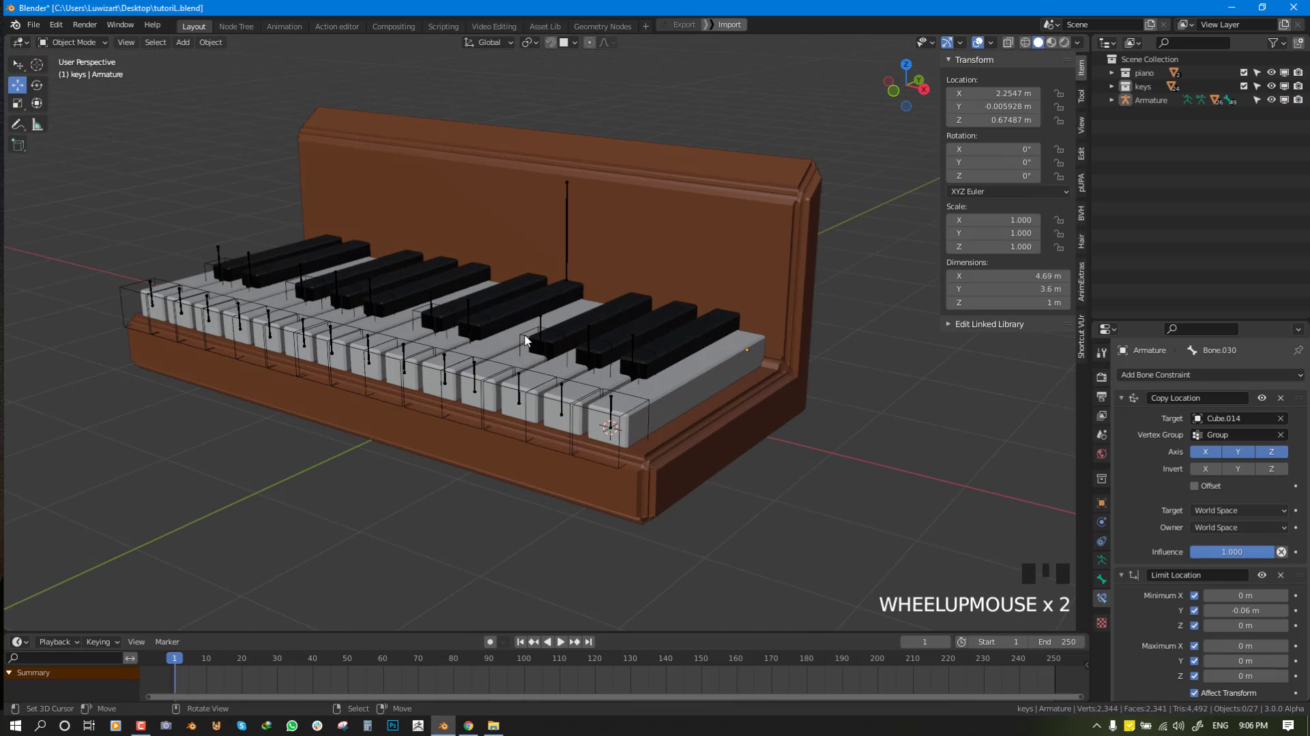
middle_drag(546, 317, 859, 370)
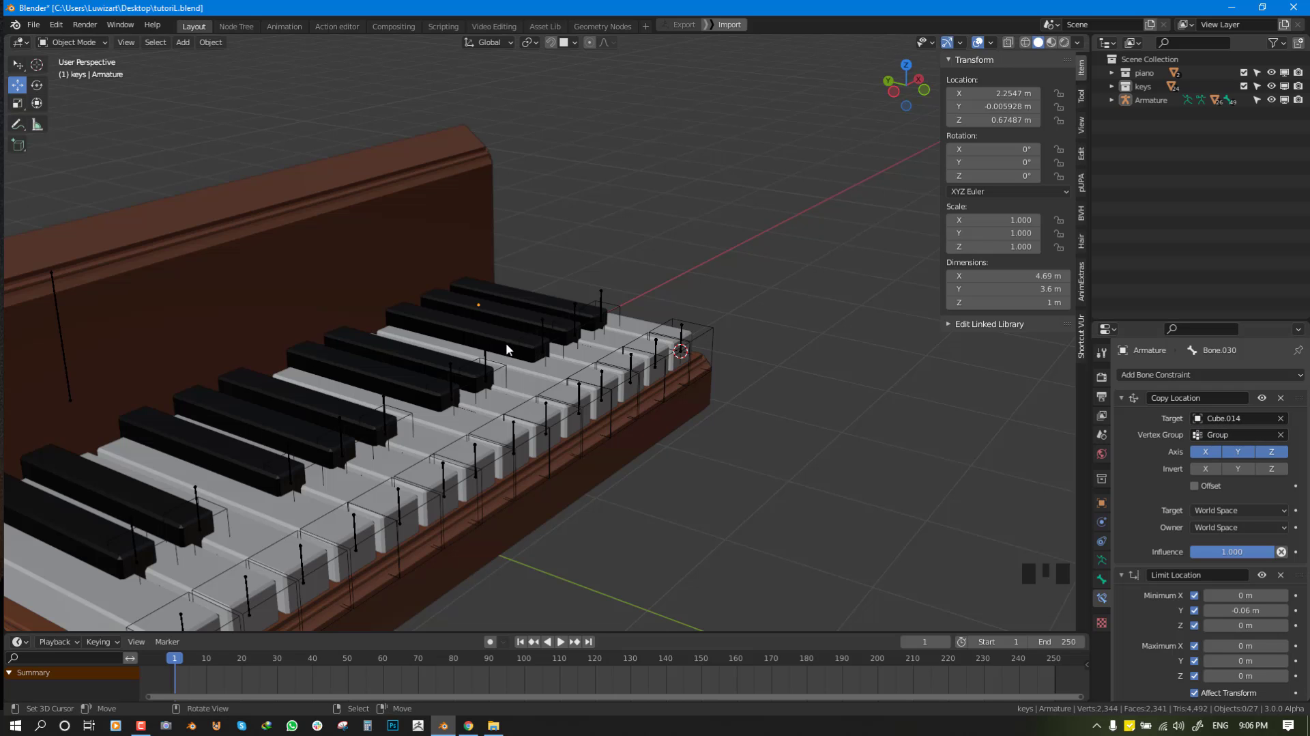
middle_drag(512, 345, 468, 350)
key(shift+a)
mouse_move(842, 227)
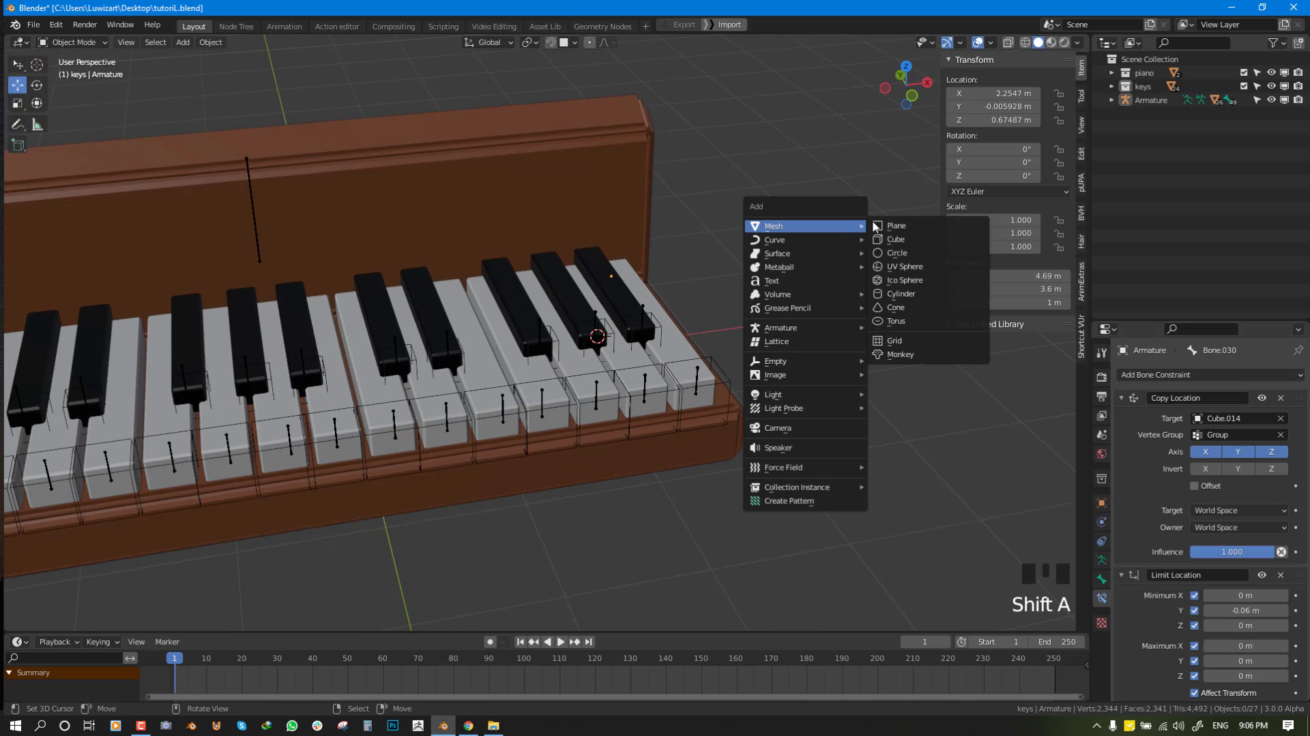
click(904, 273)
middle_drag(647, 362, 648, 342)
key(g)
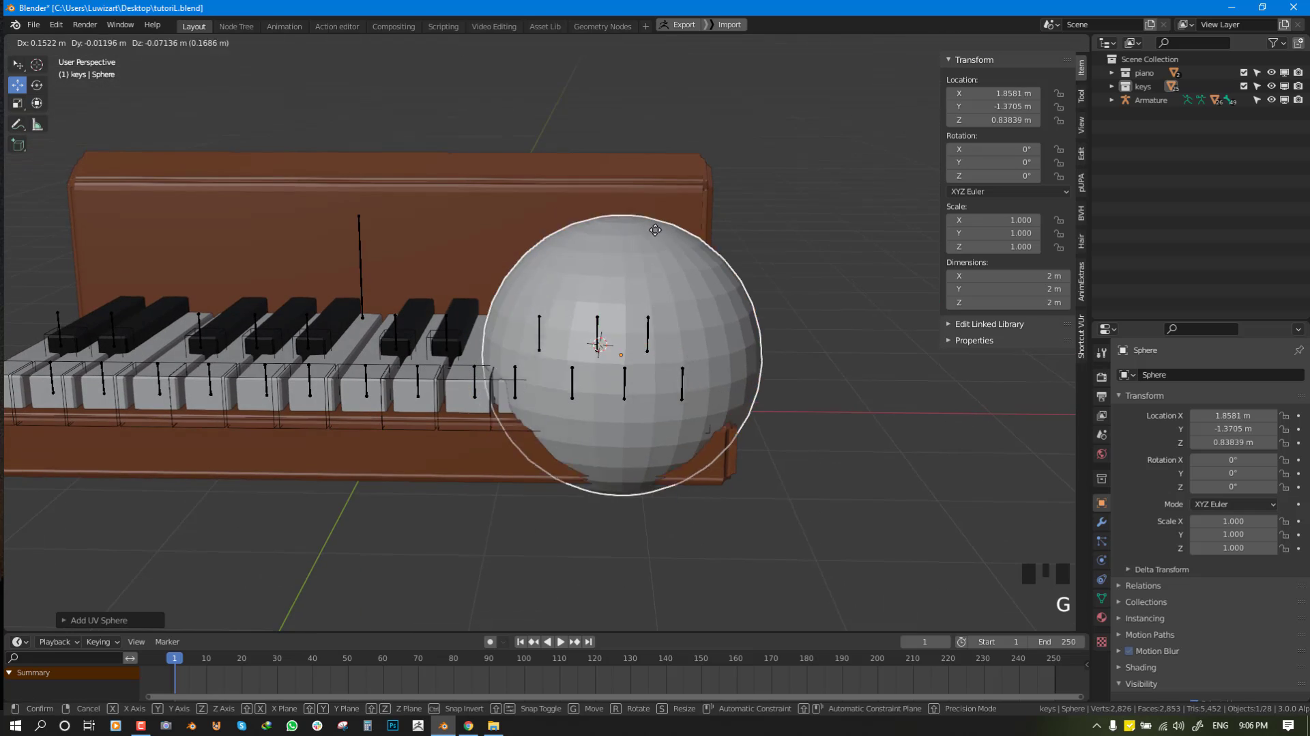
click(650, 225)
Make the sphere a Dynamic Paint brush with Mesh Volume + Proximity as its paint source and a distance of 288.7.
click(1102, 560)
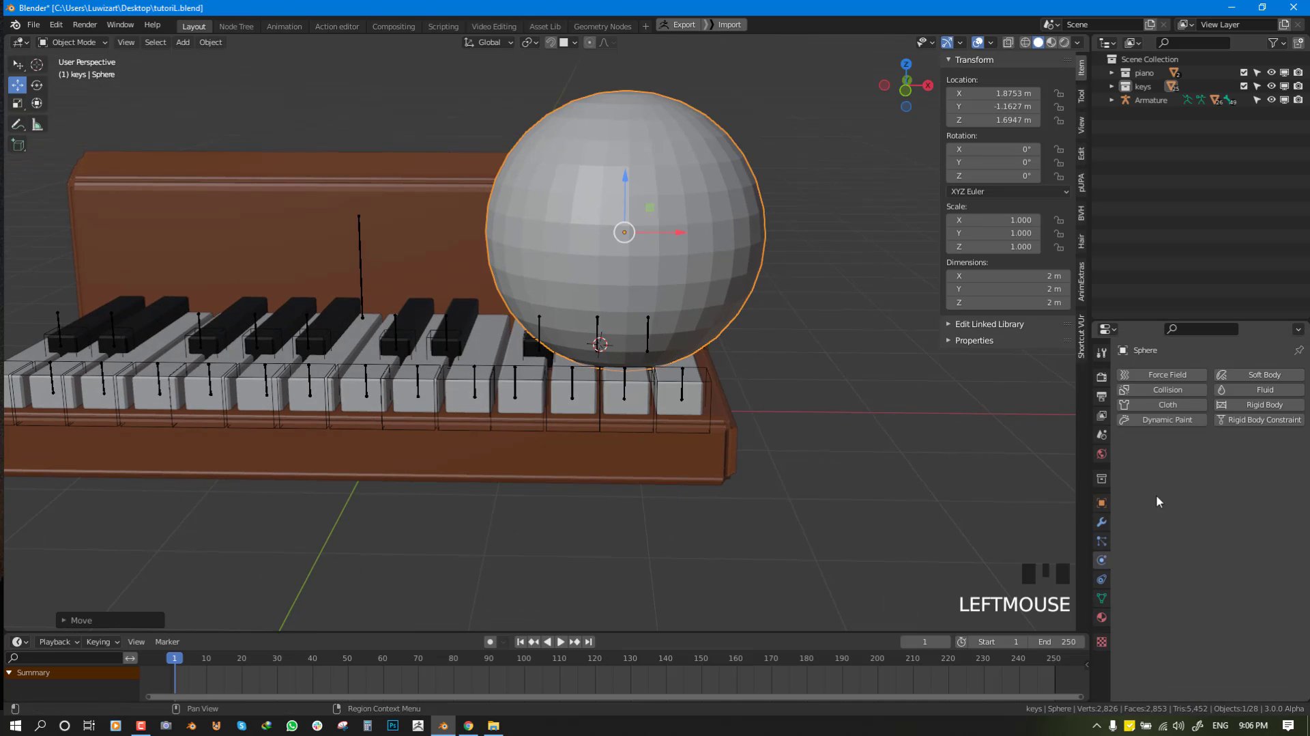
click(1233, 403)
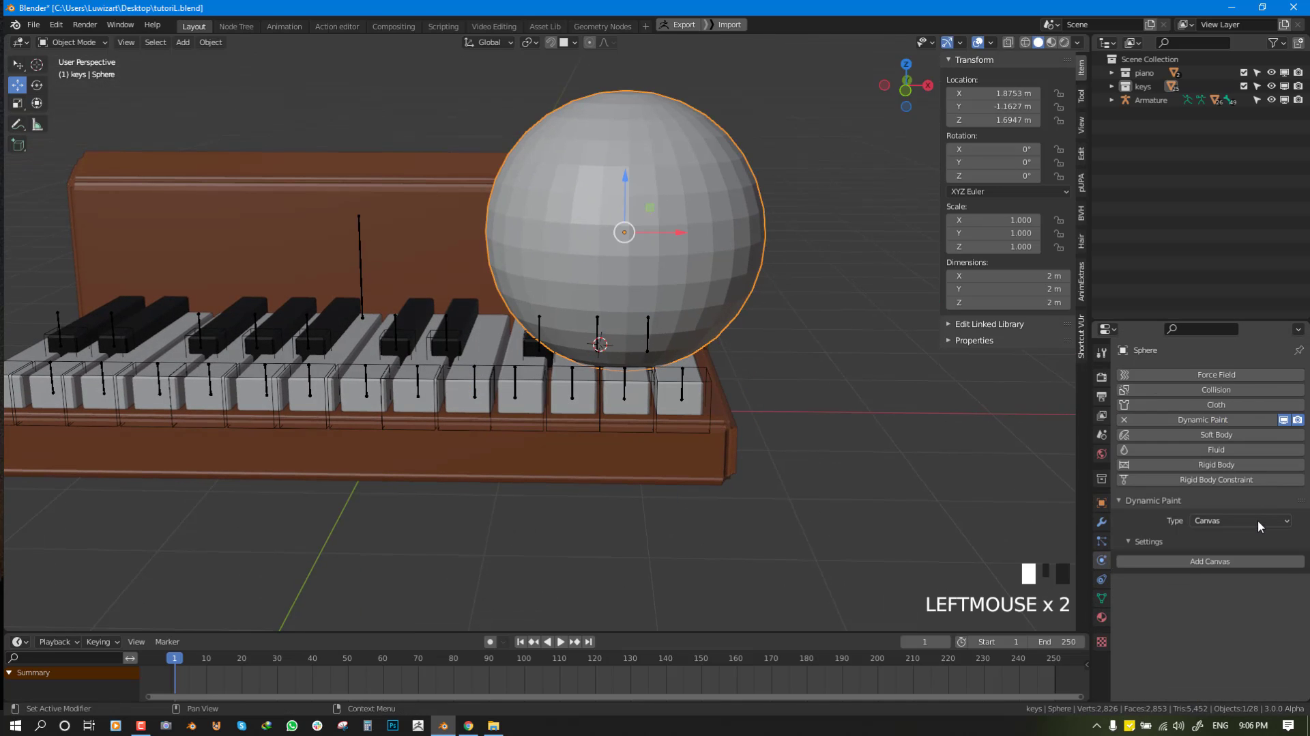
click(1233, 561)
scroll(1235, 649, down, 4)
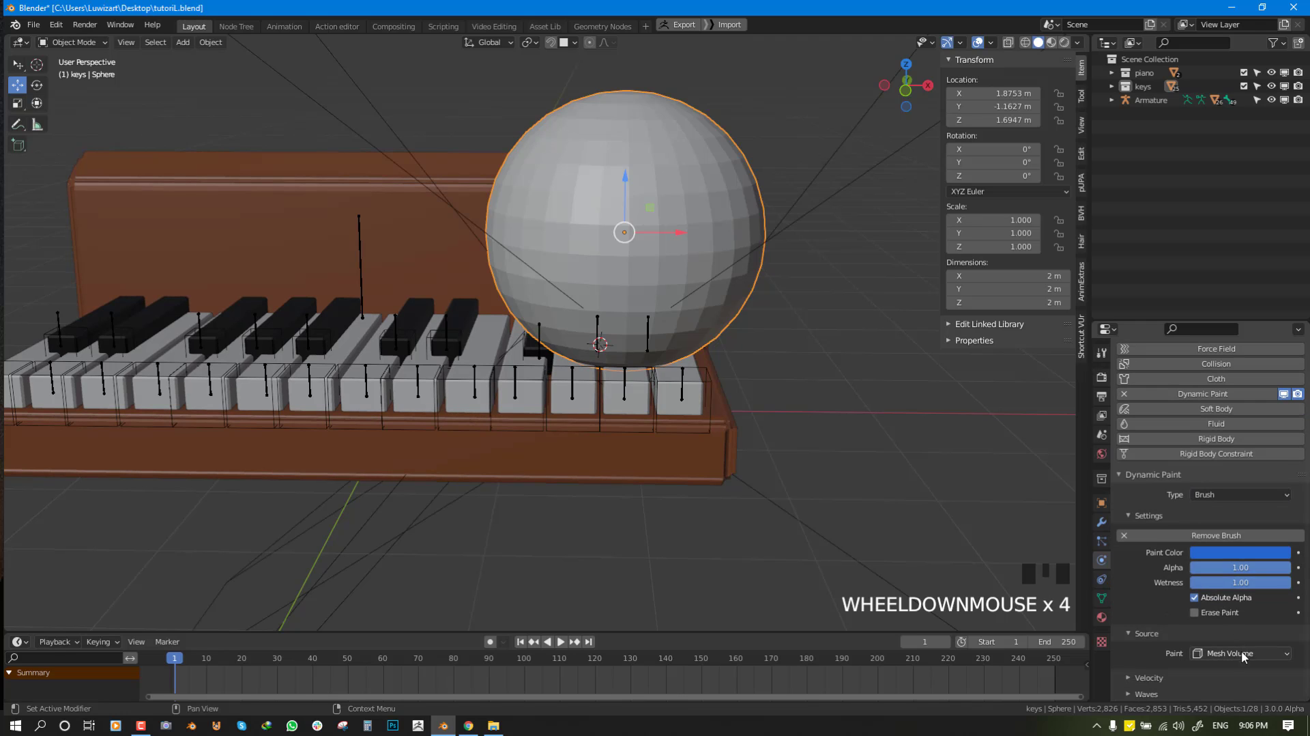
click(1238, 653)
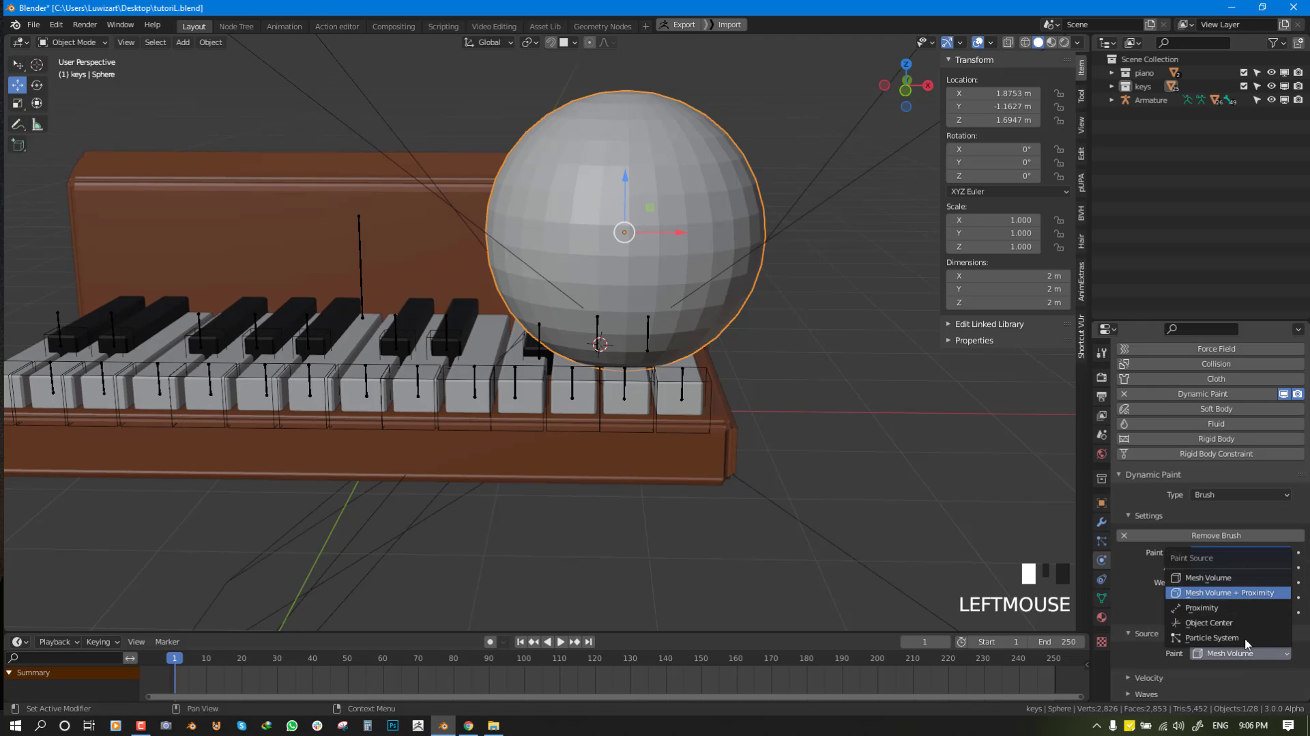
click(1229, 592)
scroll(1230, 656, down, 3)
drag(1227, 595, 1262, 596)
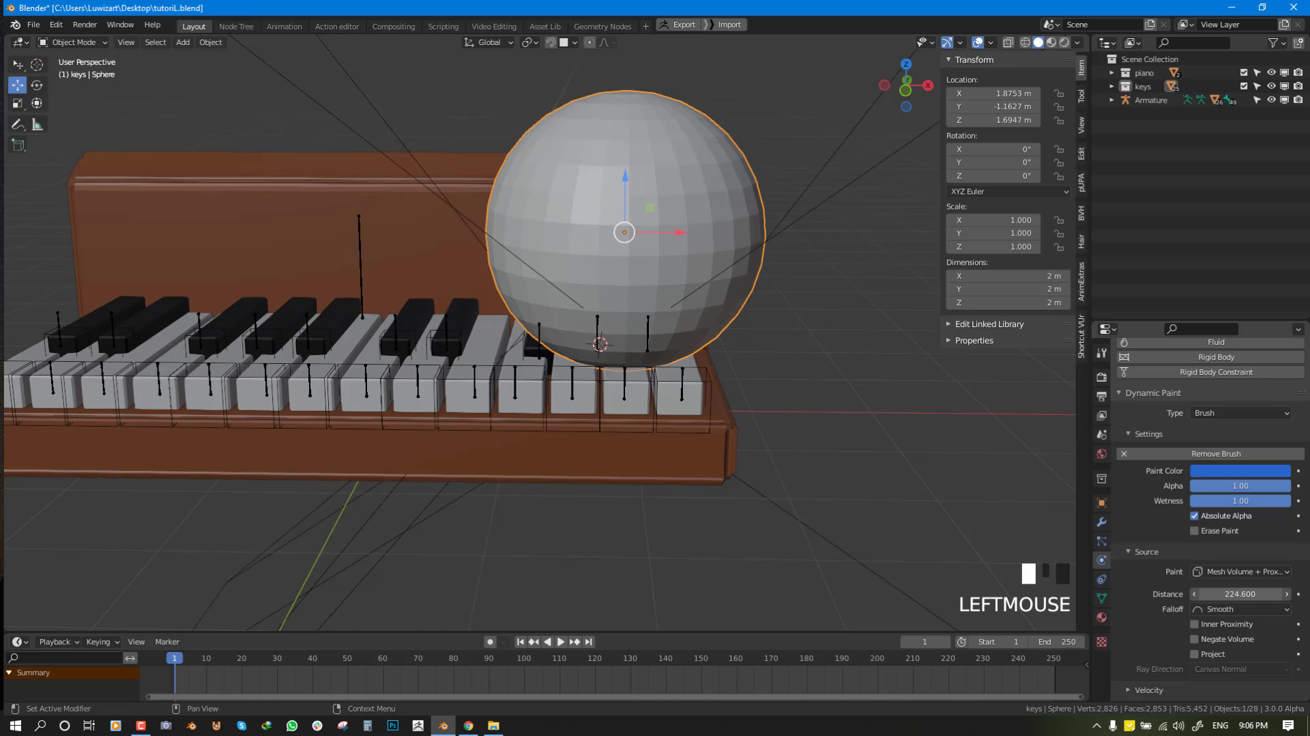
Test the key rig by sweeping the sphere across the keys with overlays hidden, cancelling each move.
key(g)
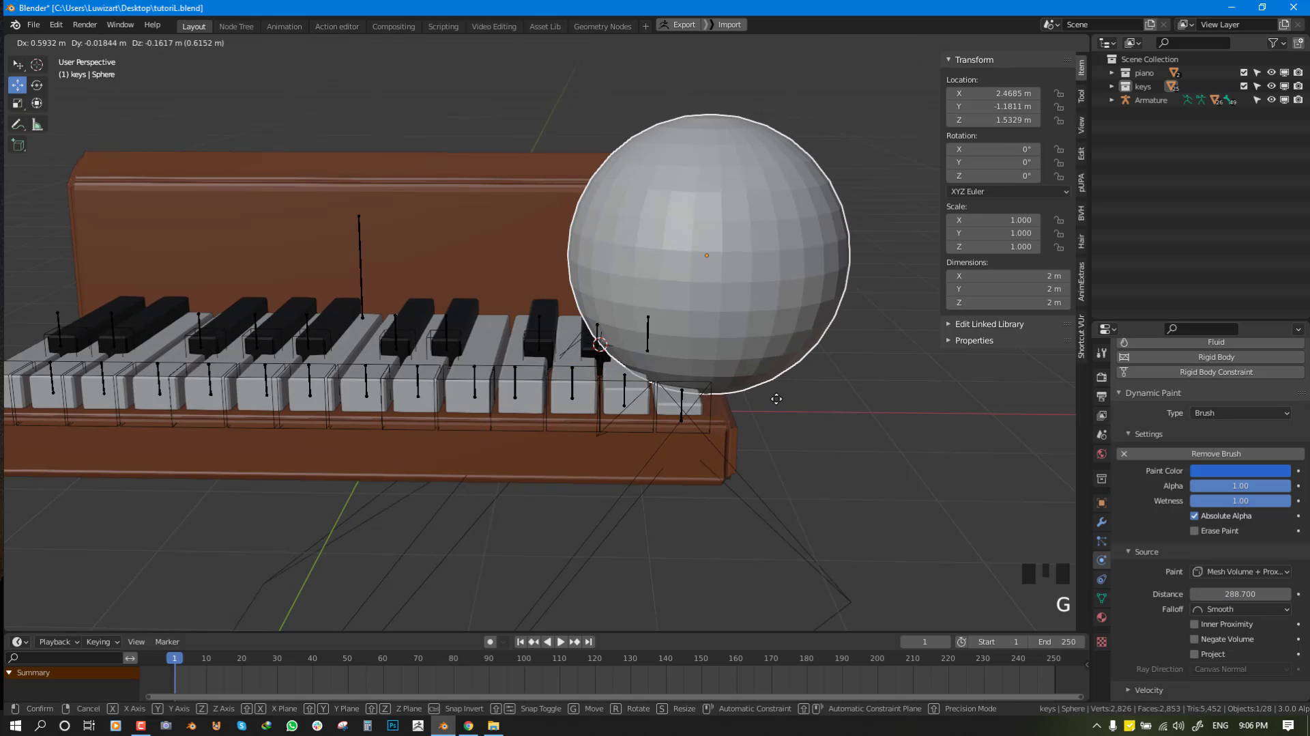
right_click(797, 386)
middle_drag(798, 387, 885, 433)
key(alt+grave)
key(alt+grave)
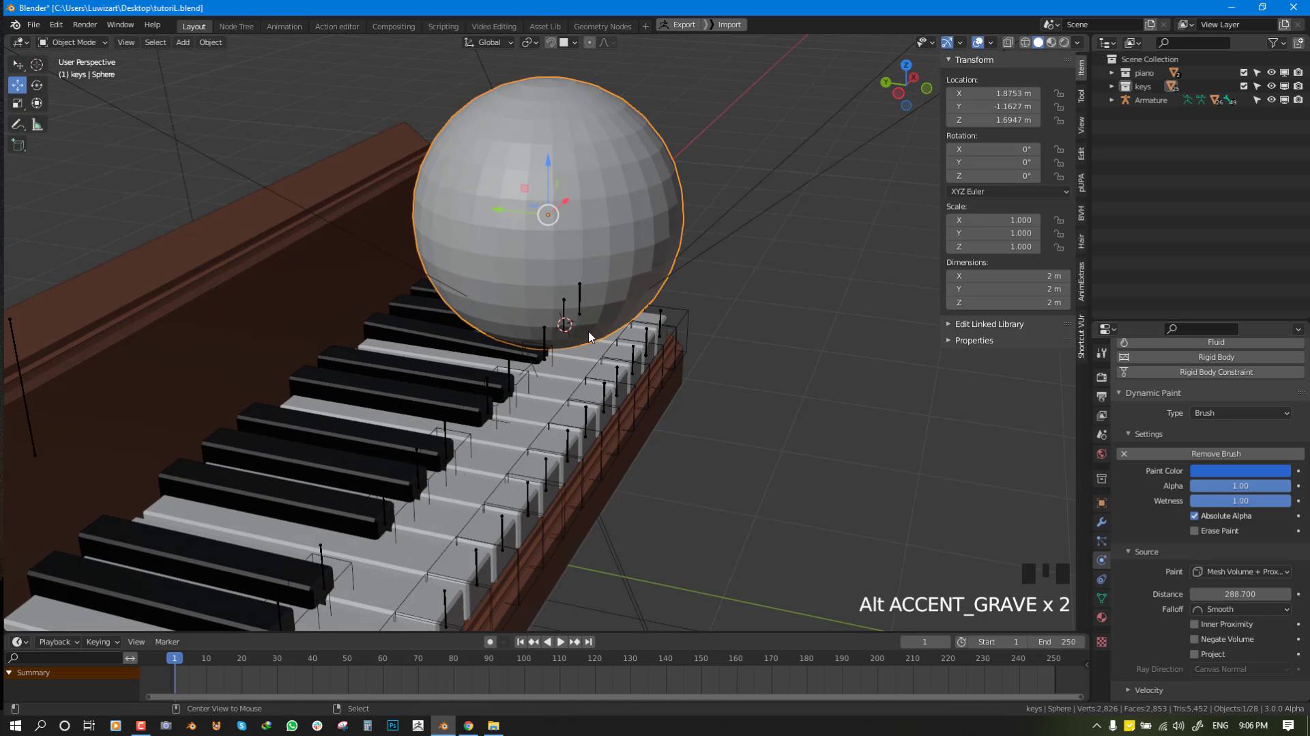
key(alt+grave)
mouse_move(539, 329)
middle_down()
mouse_move(558, 327)
mouse_move(521, 333)
middle_up()
key(g)
right_click(626, 341)
key(g)
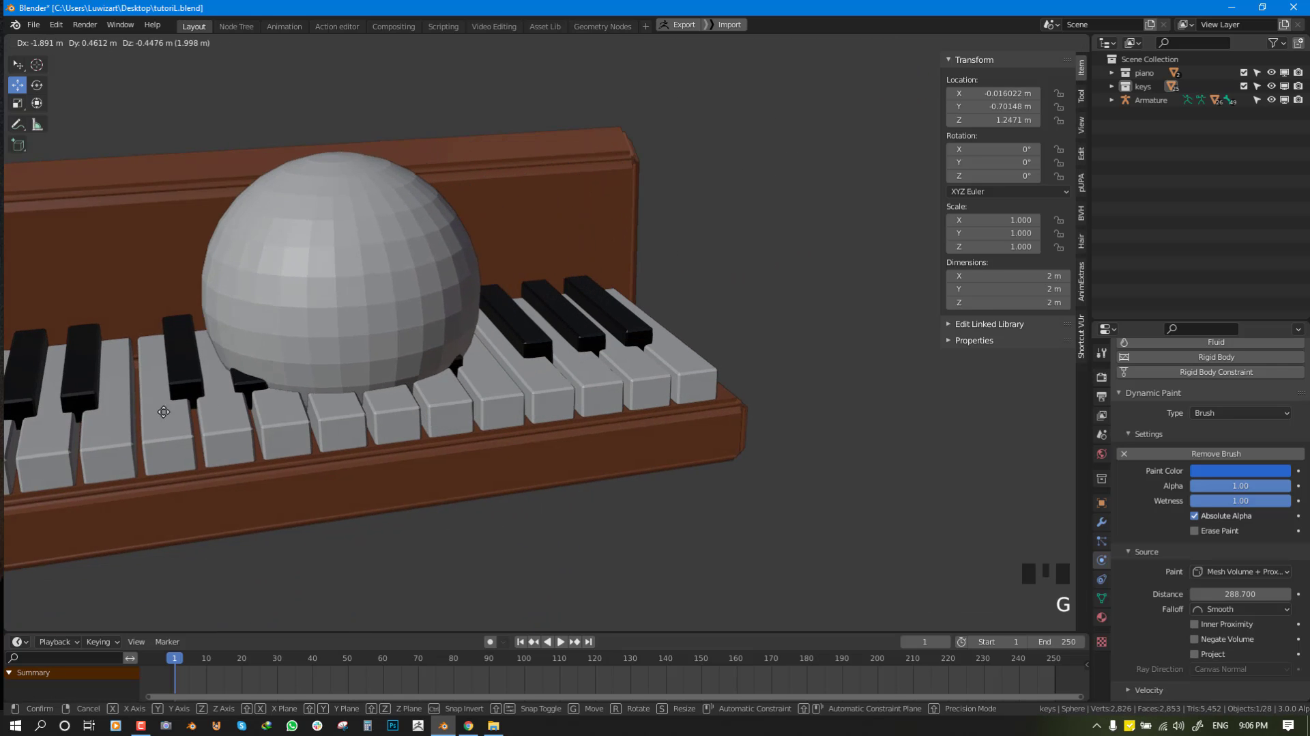
right_click(674, 342)
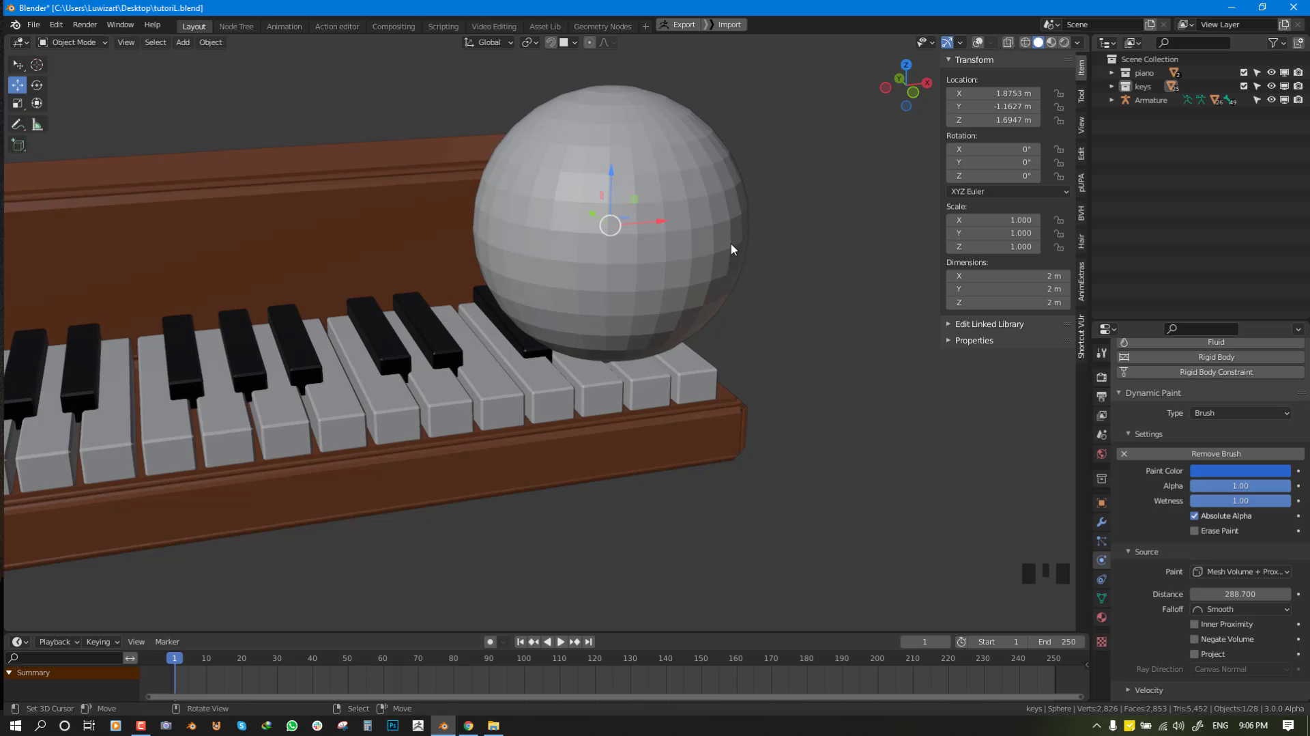
Move the sphere clear of the keys into the Scene Collection and disable it in viewports, with overlays shown again.
key(g)
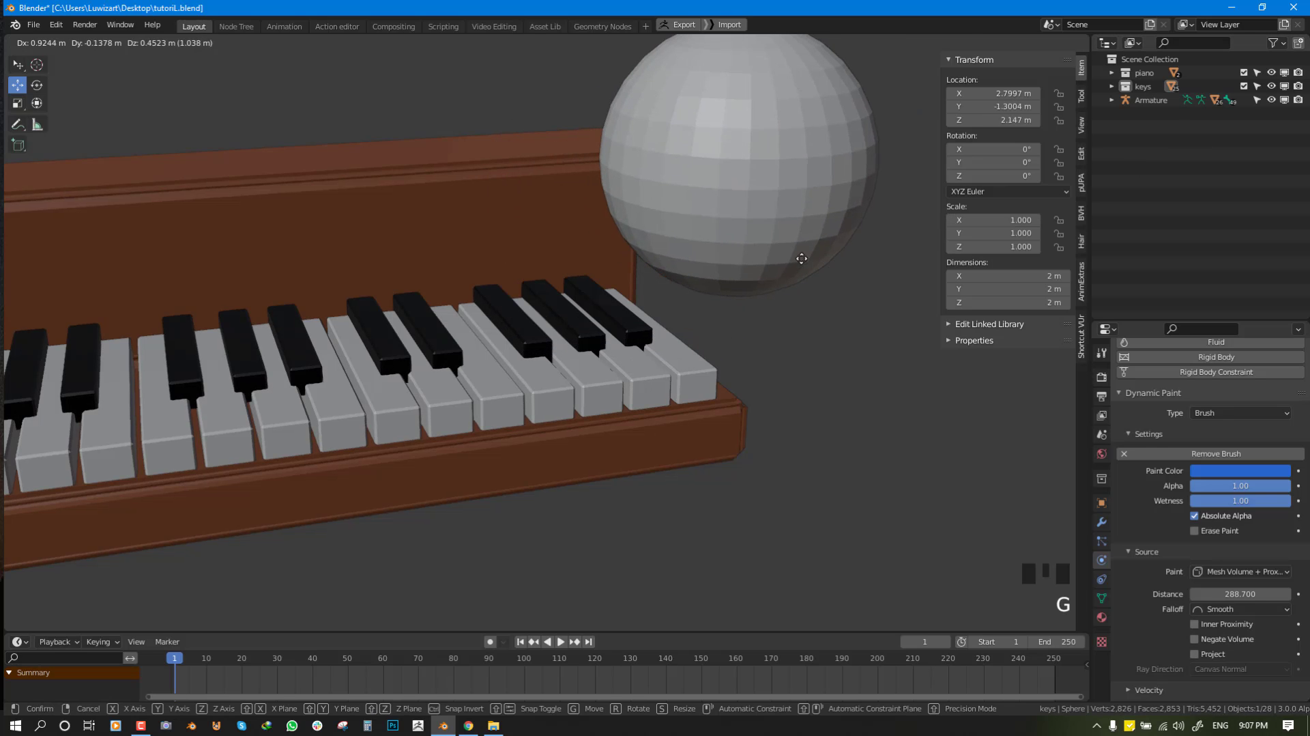
click(805, 249)
key(m)
click(812, 229)
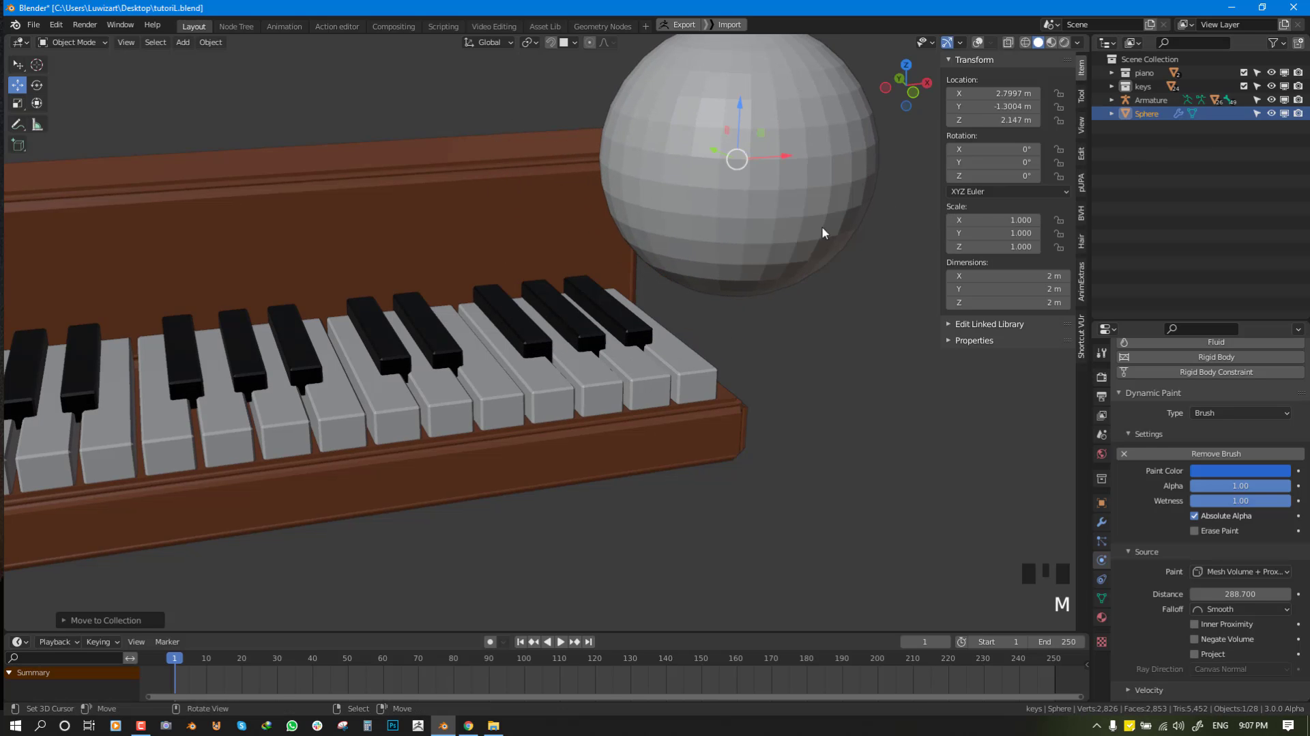
click(1284, 113)
key(alt+grave)
Isolate the cubes of the keys collection by hiding the piano, key meshes and armature.
middle_drag(647, 338, 544, 406)
right_click(591, 391)
key(alt+a)
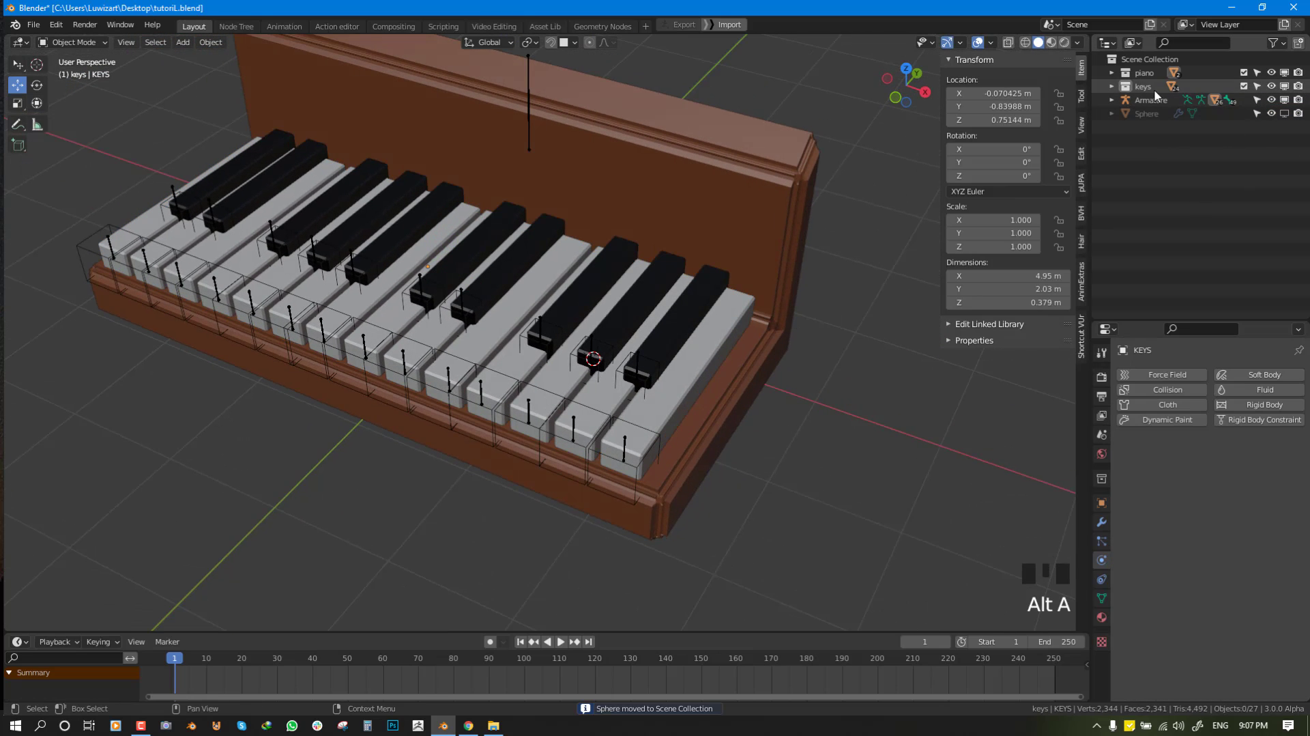
click(1244, 86)
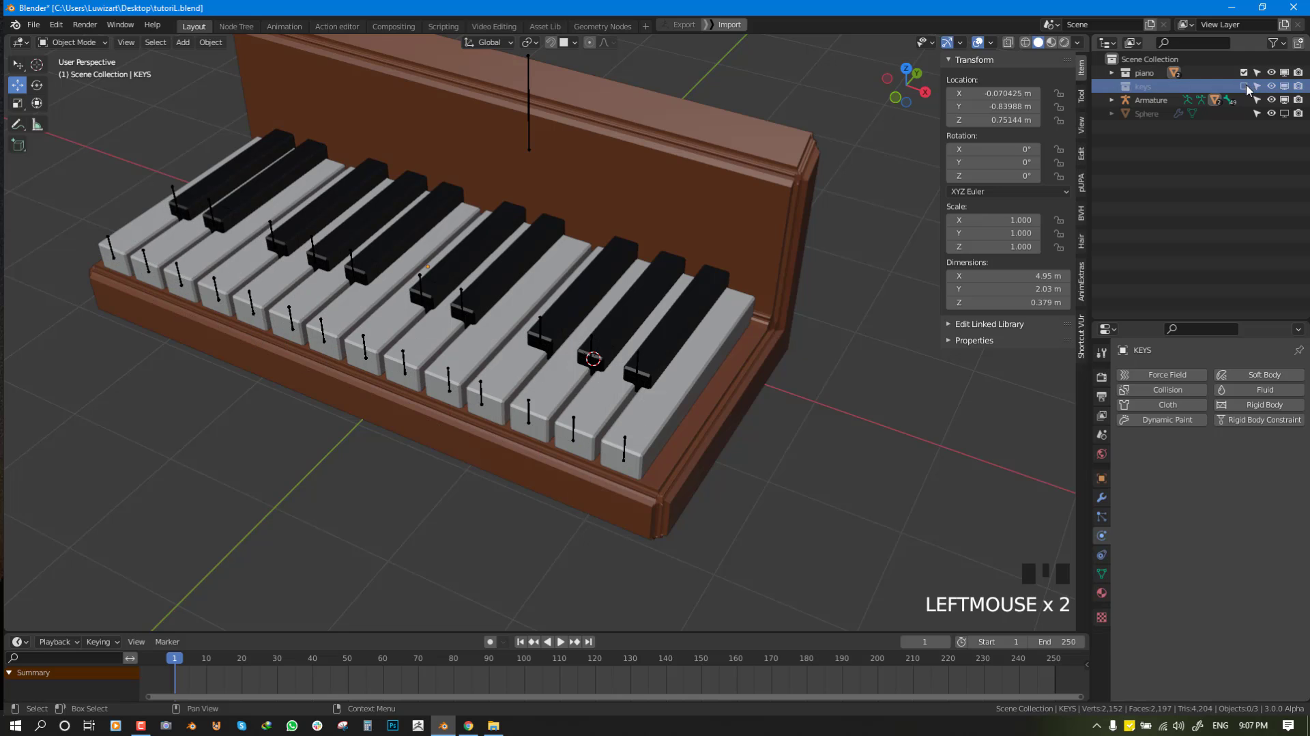
key(a)
key(h)
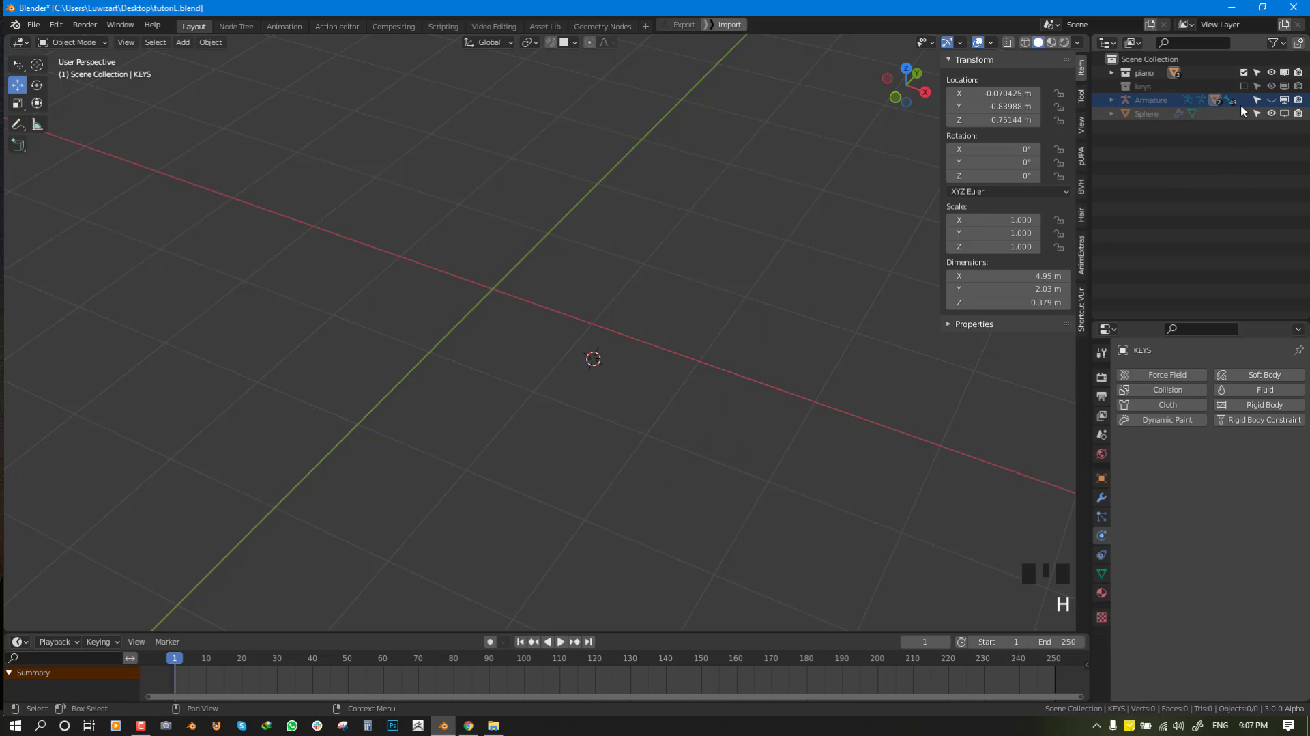
click(1244, 86)
Select all the cubes and put them in Edit Mode in top view with no vertices selected.
middle_drag(812, 258, 481, 378)
right_click(481, 368)
key(KP_7)
scroll(495, 385, down, 2)
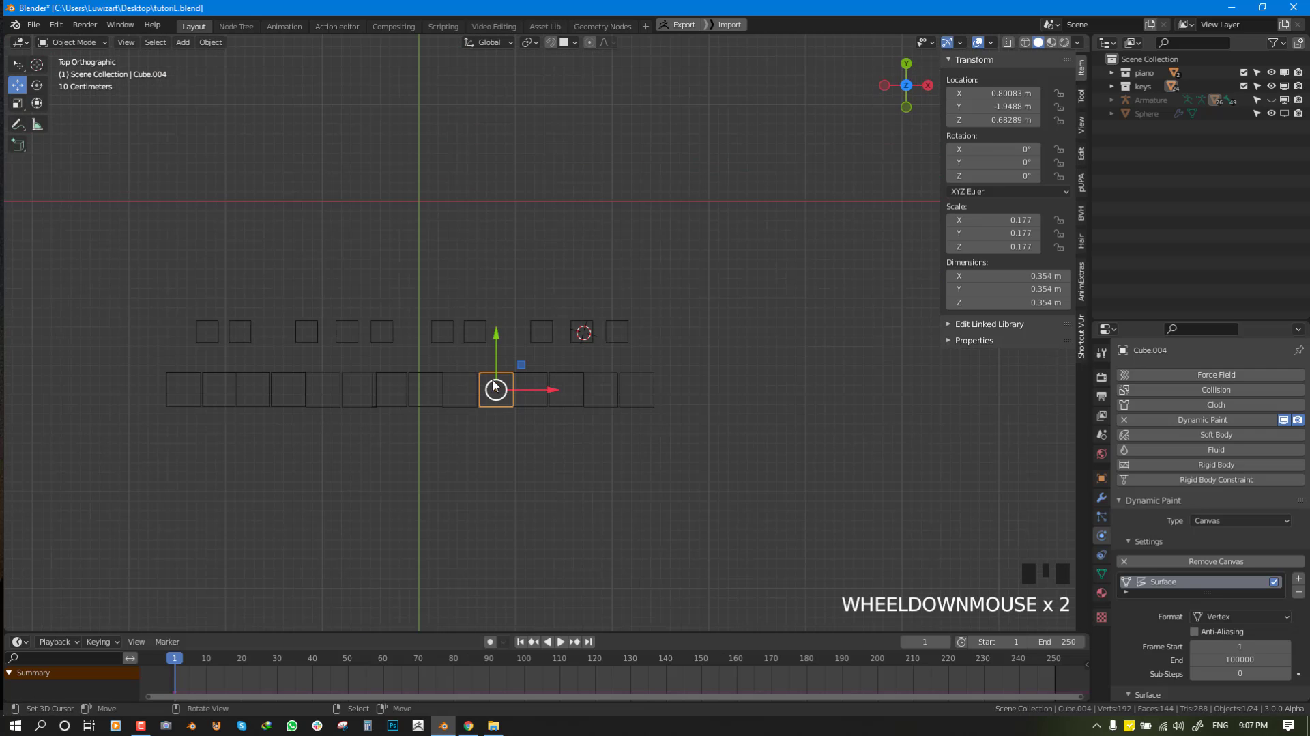
key(Tab)
key(Tab)
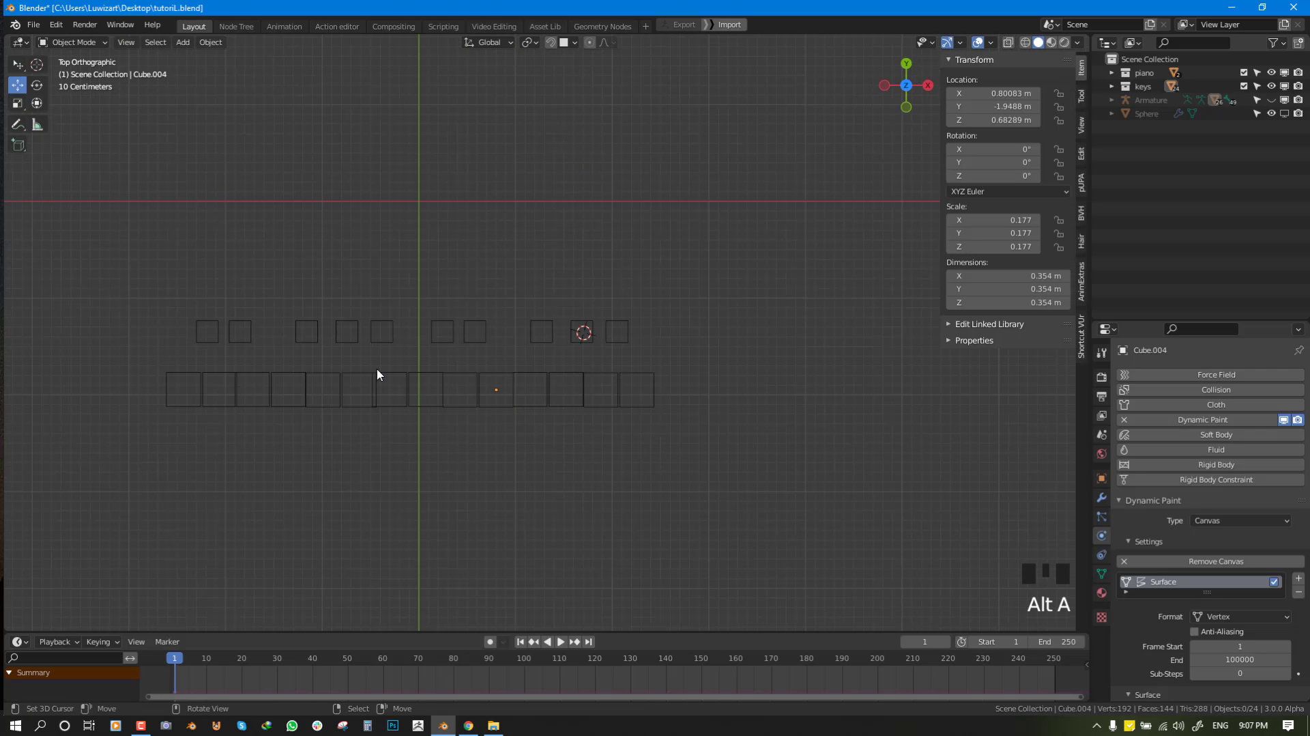
key(a)
key(Tab)
key(alt+a)
Try to stretch the white-key cubes by moving their rear vertices back along Y without see-through selection.
key(b)
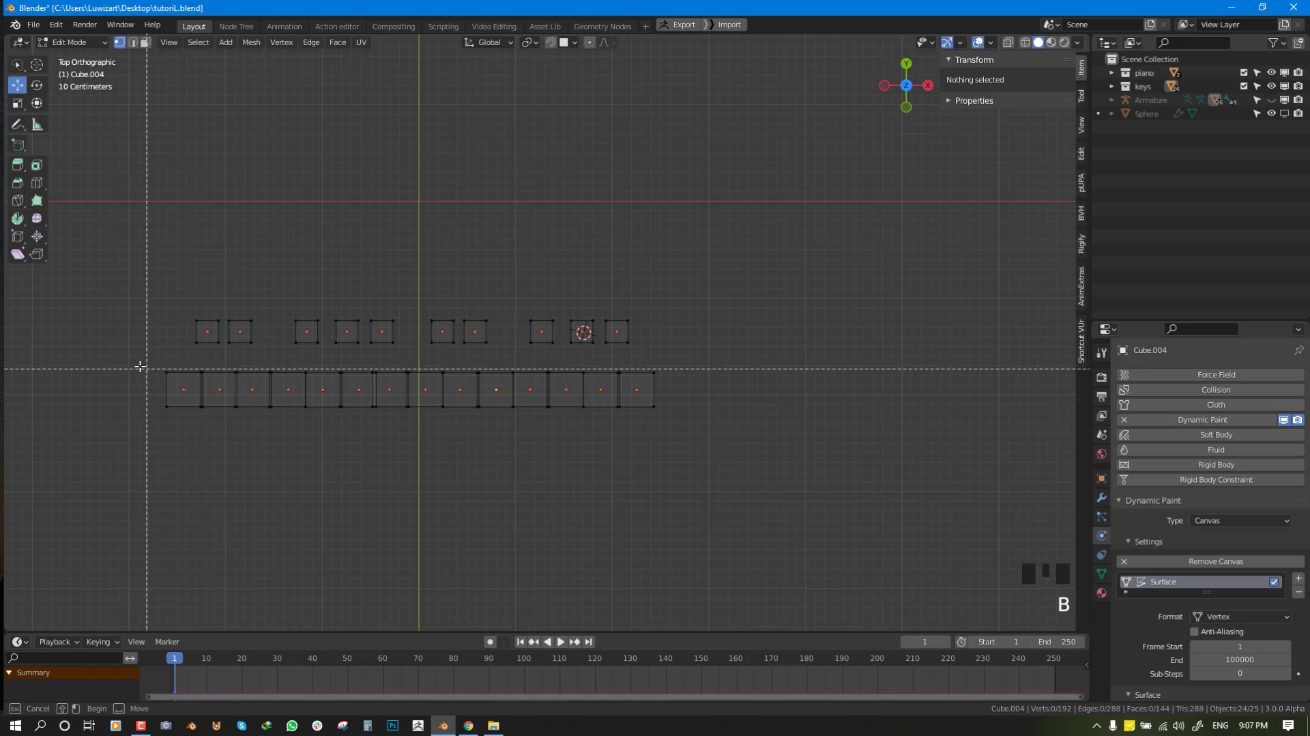
drag(141, 365, 740, 395)
drag(415, 314, 437, 249)
key(ctrl+z)
In wireframe, stretch the white-key cubes back along Y to about 1.29 m long by moving their rear vertices.
click(1026, 43)
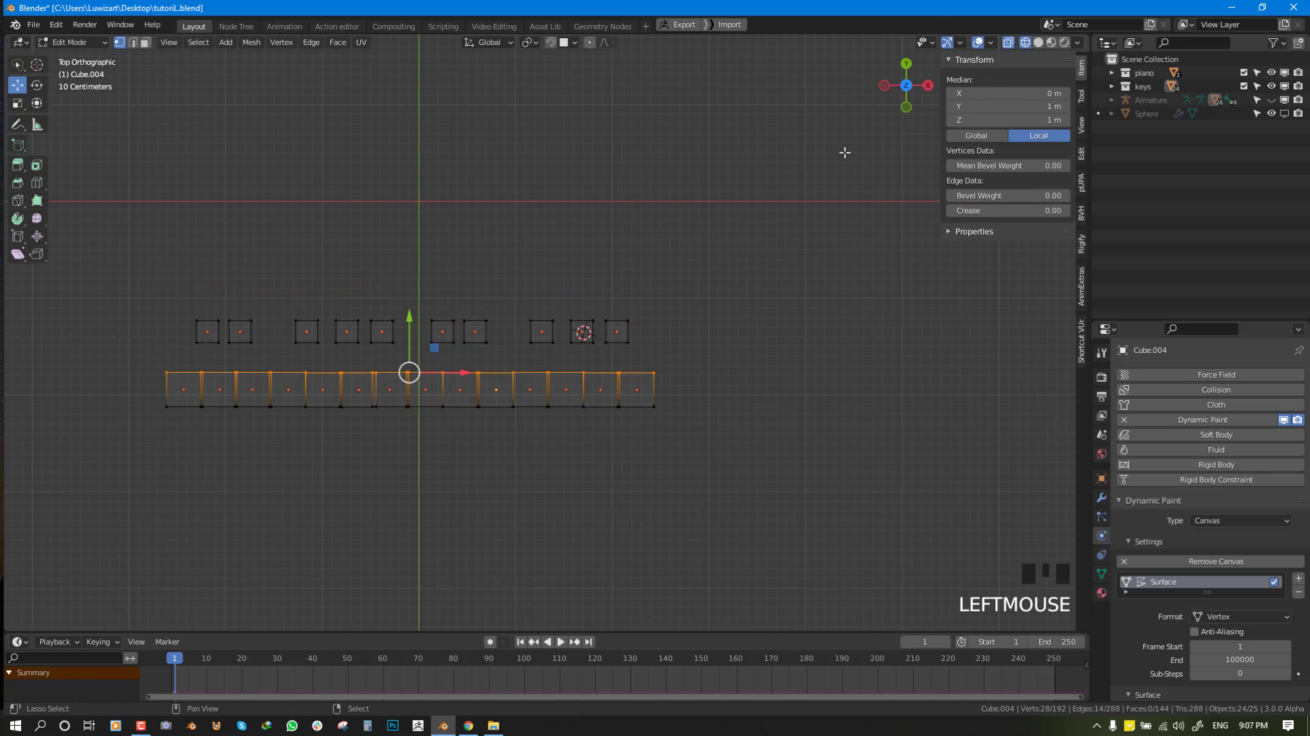
key(alt+a)
key(b)
drag(149, 362, 754, 388)
drag(416, 317, 427, 225)
key(alt+a)
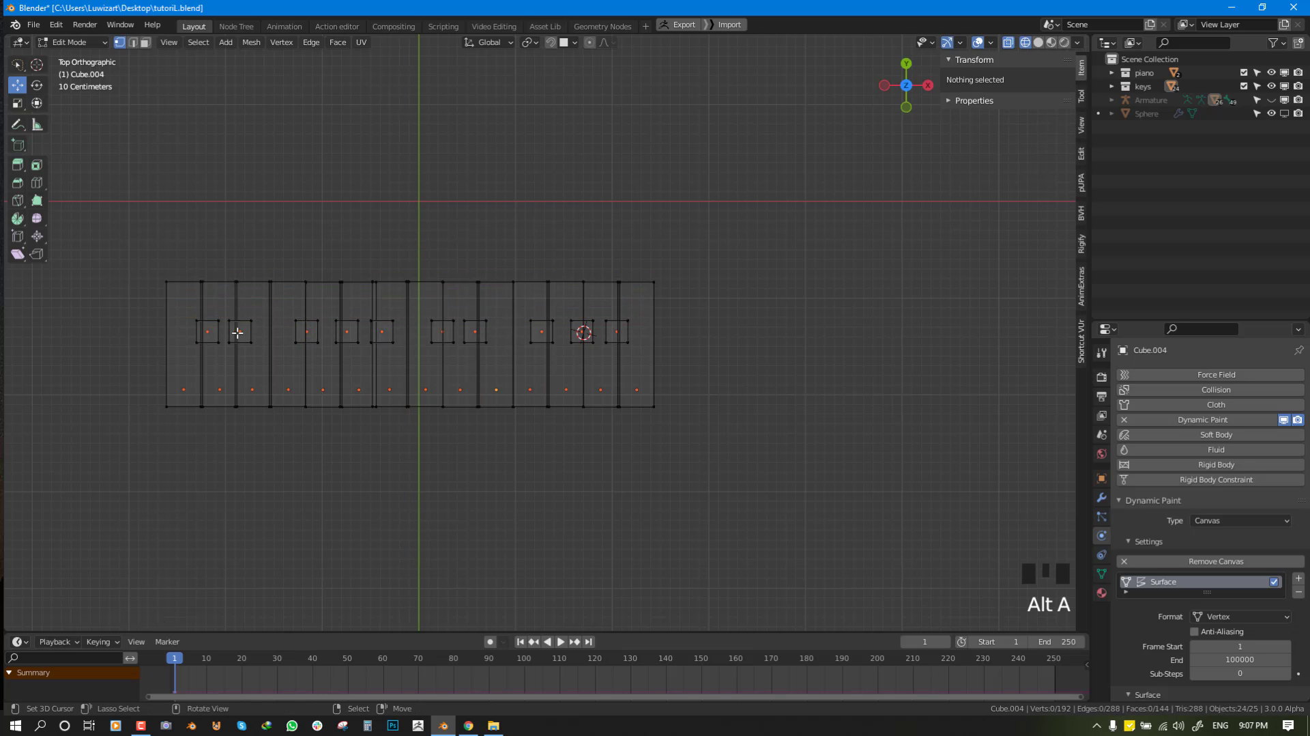
Move the rear vertices of the black-key cubes back along Y, level with the rear edge of the white-key cubes.
key(b)
drag(167, 293, 650, 324)
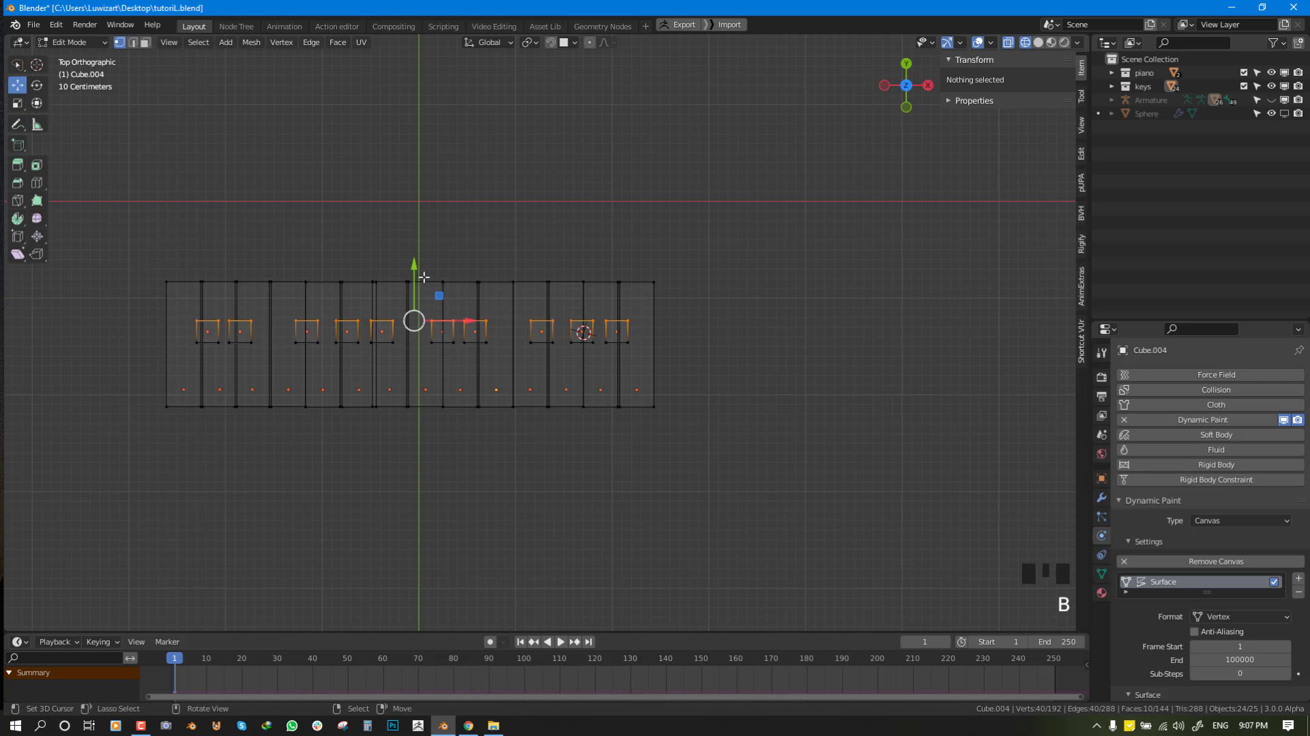
drag(422, 275, 436, 228)
Return to Object Mode, unhide the piano, keys and armature in solid shading, and deselect everything.
mouse_move(649, 407)
middle_down()
mouse_move(599, 332)
mouse_move(649, 383)
middle_up()
key(Tab)
key(alt+h)
key(shift+z)
scroll(670, 404, up, 2)
key(alt+a)
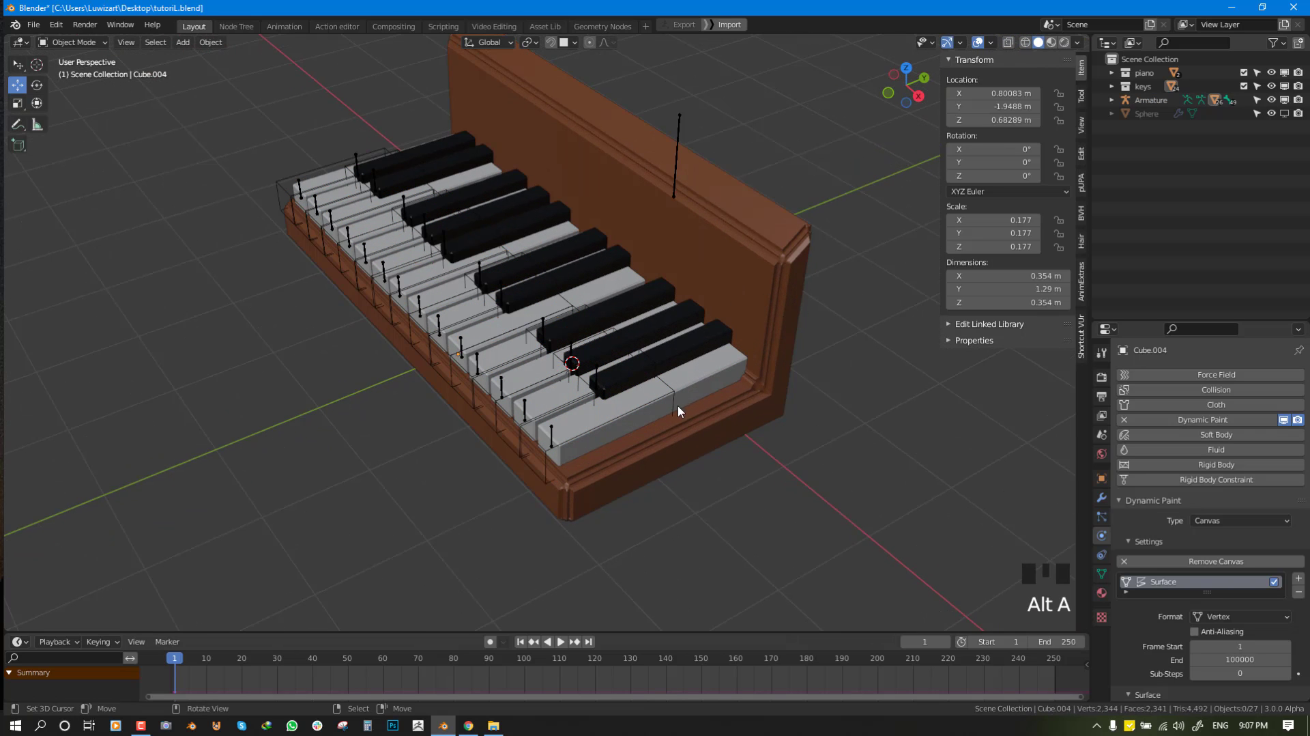
Select all objects in the keys collection and put them in Edit Mode.
click(1149, 89)
right_click(1149, 95)
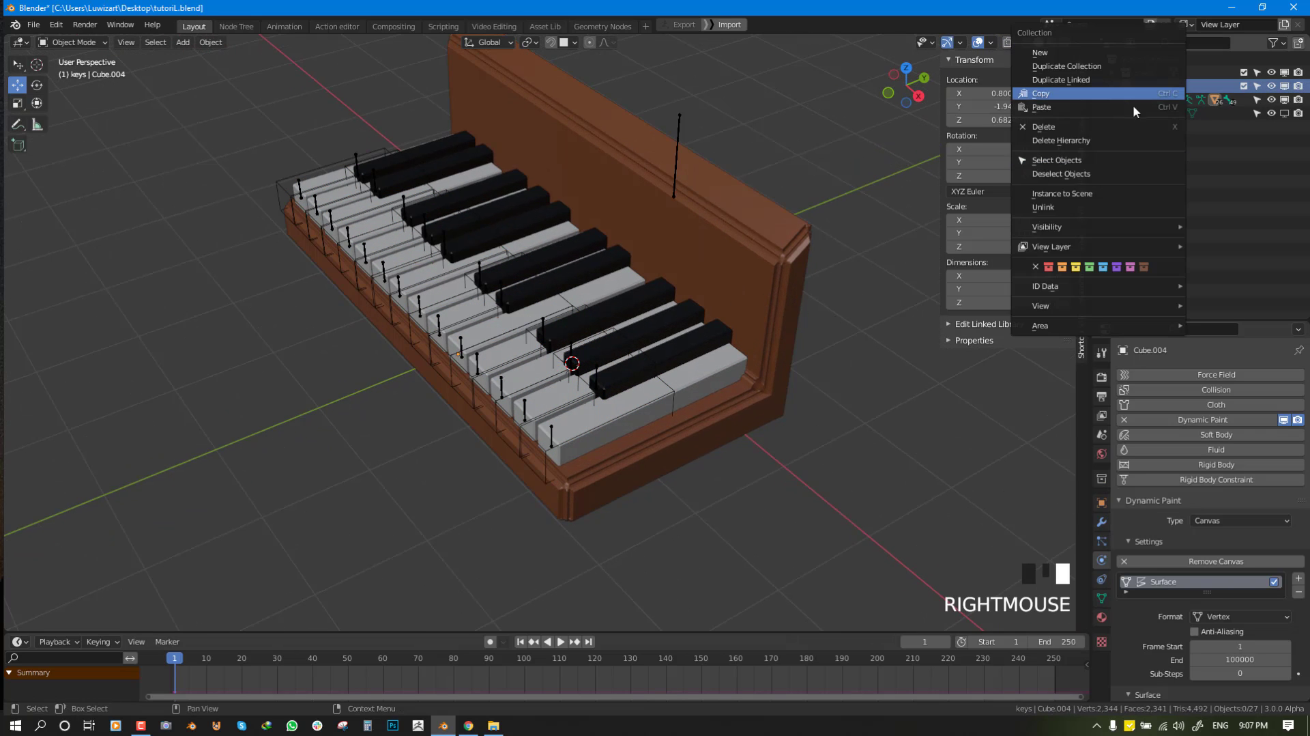
click(1101, 159)
key(Tab)
In top wireframe view, move all the cubes' rear vertices back to the keys' rear end, making the white-key cubes about 2.12 m long.
middle_drag(614, 307, 632, 286)
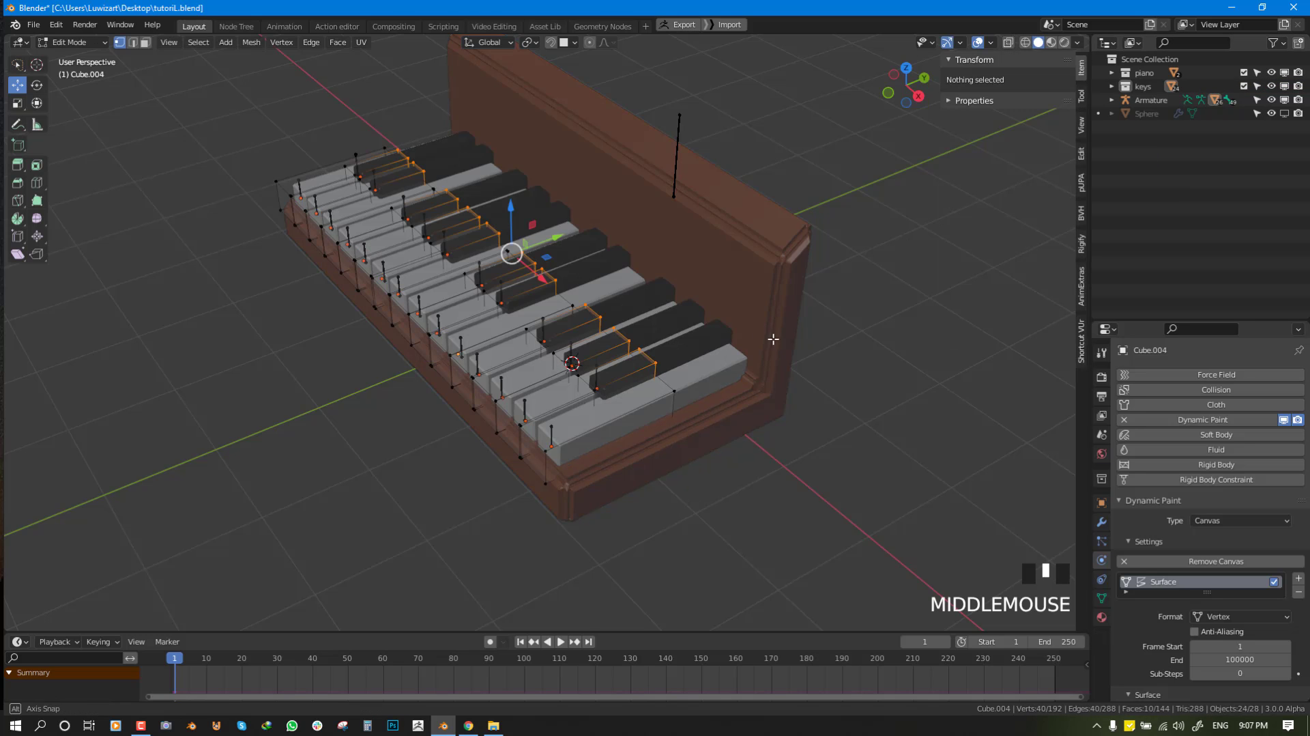
key(KP_7)
key(alt+a)
key(shift+z)
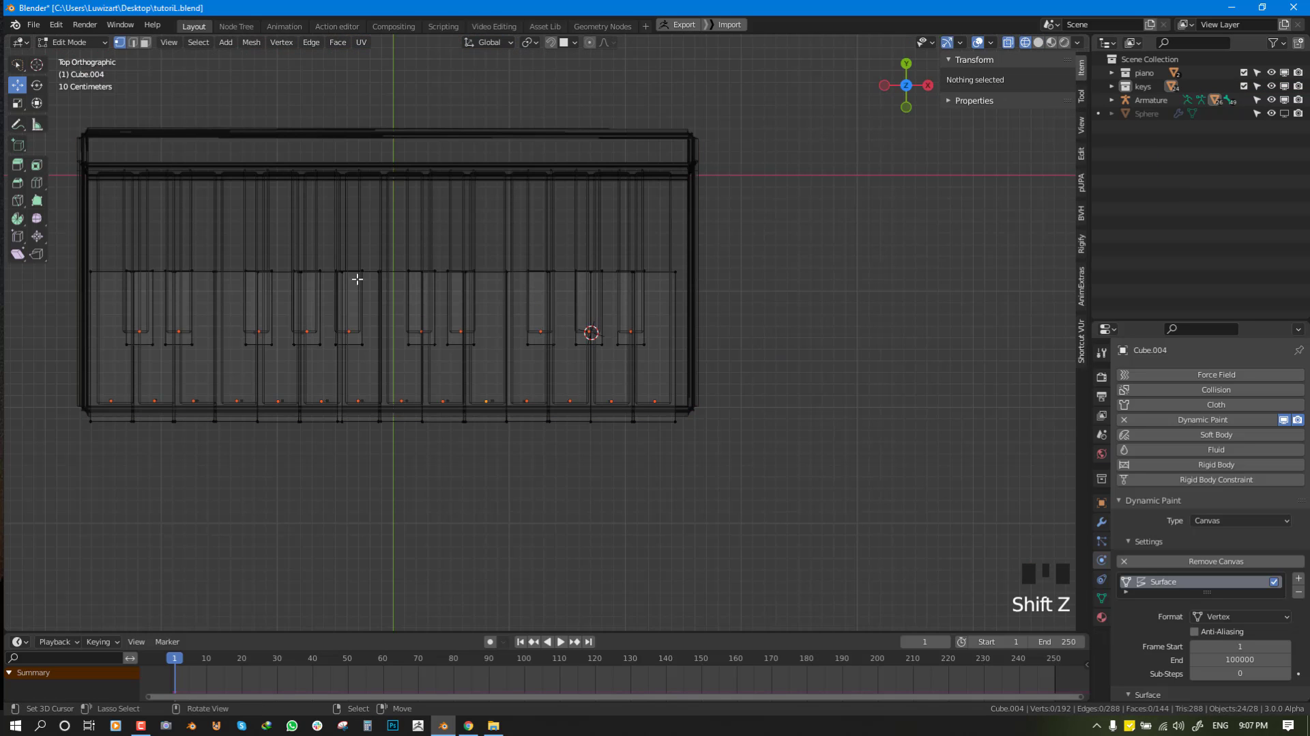
key(b)
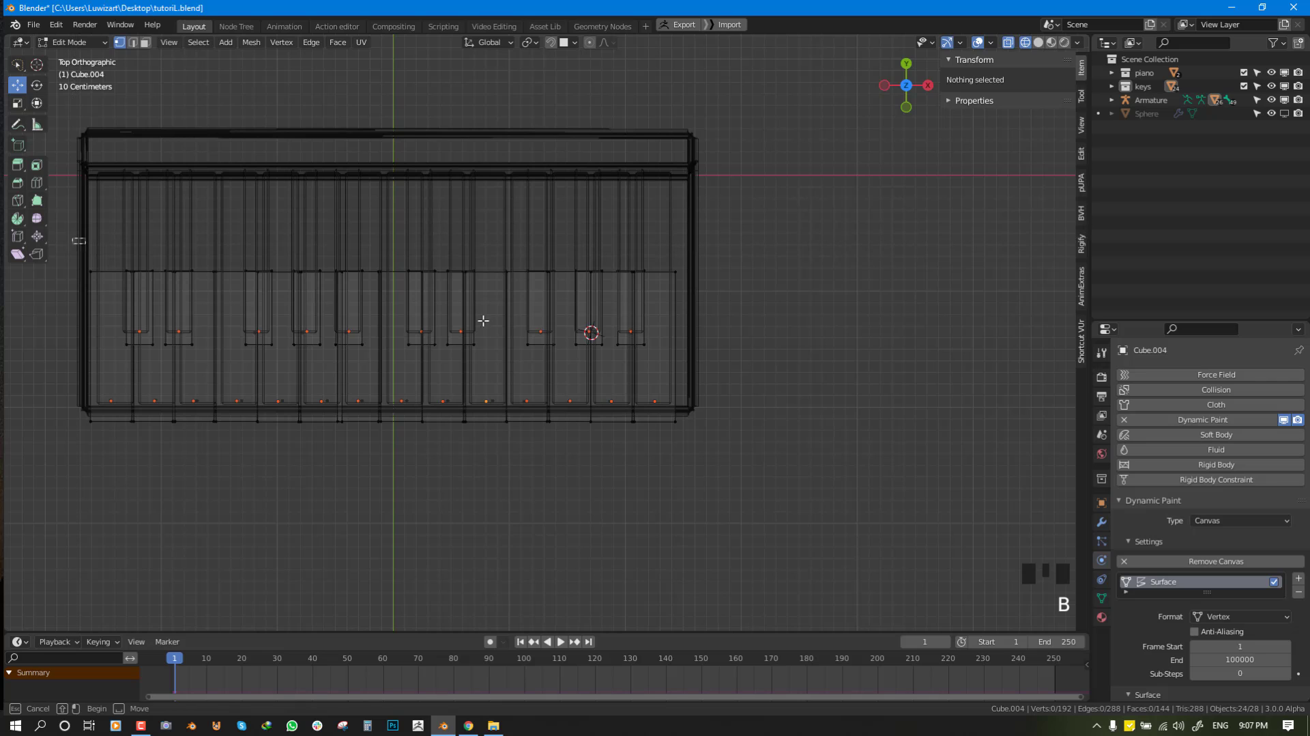
drag(73, 235, 806, 327)
drag(389, 214, 407, 129)
Select the whole mesh of every cube and subdivide it three times.
key(a)
key(w)
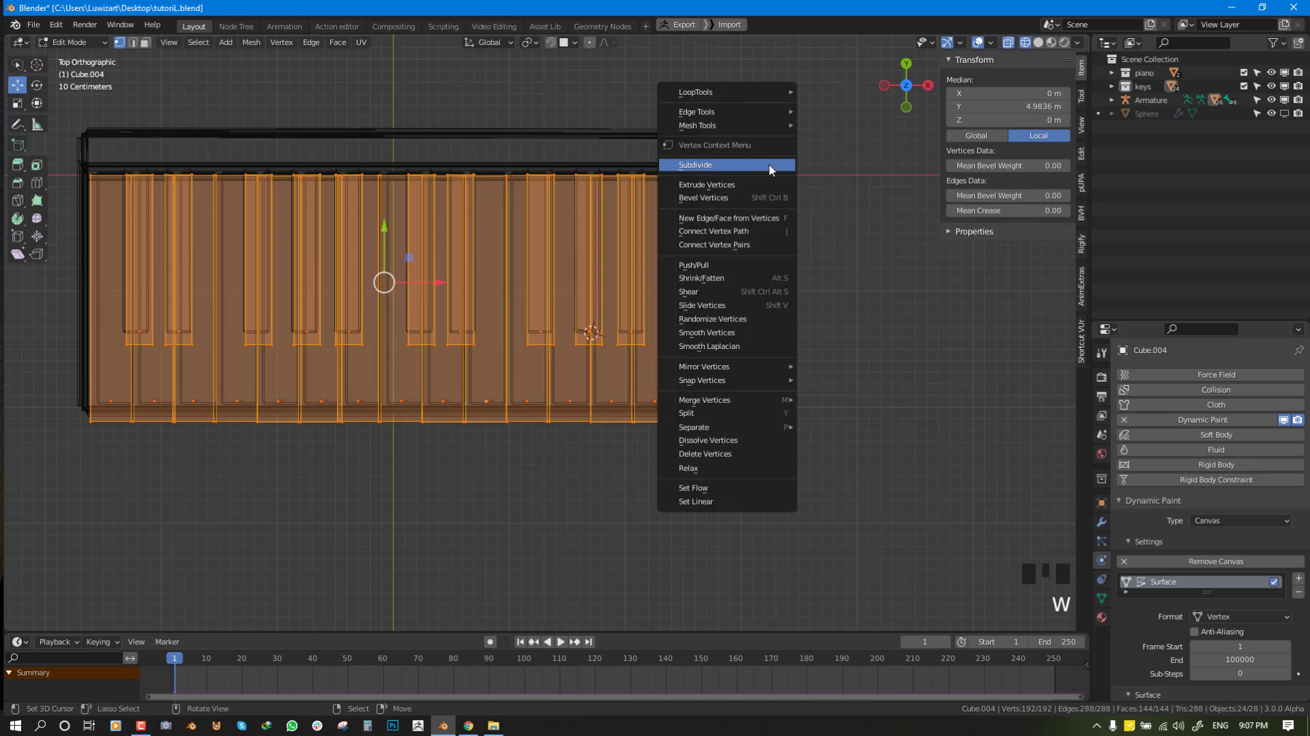
click(769, 165)
key(w)
click(770, 164)
key(w)
click(769, 165)
Return the cubes to Object Mode in solid shading with nothing selected, and save the file.
middle_drag(692, 289, 637, 182)
key(shift+z)
scroll(667, 237, up, 2)
mouse_move(710, 289)
middle_down()
mouse_move(660, 296)
mouse_move(650, 341)
mouse_move(790, 388)
mouse_move(770, 360)
mouse_move(740, 360)
mouse_move(754, 331)
middle_up()
scroll(660, 296, up, 2)
key(Tab)
key(alt+a)
key(shift+z)
key(shift+z)
key(shift+z)
key(ctrl+s)
key(Tab)
key(alt+a)
scroll(719, 371, down, 3)
key(Tab)
Set the origin of all visible objects to their geometry and clear the selection.
middle_drag(720, 371, 660, 350)
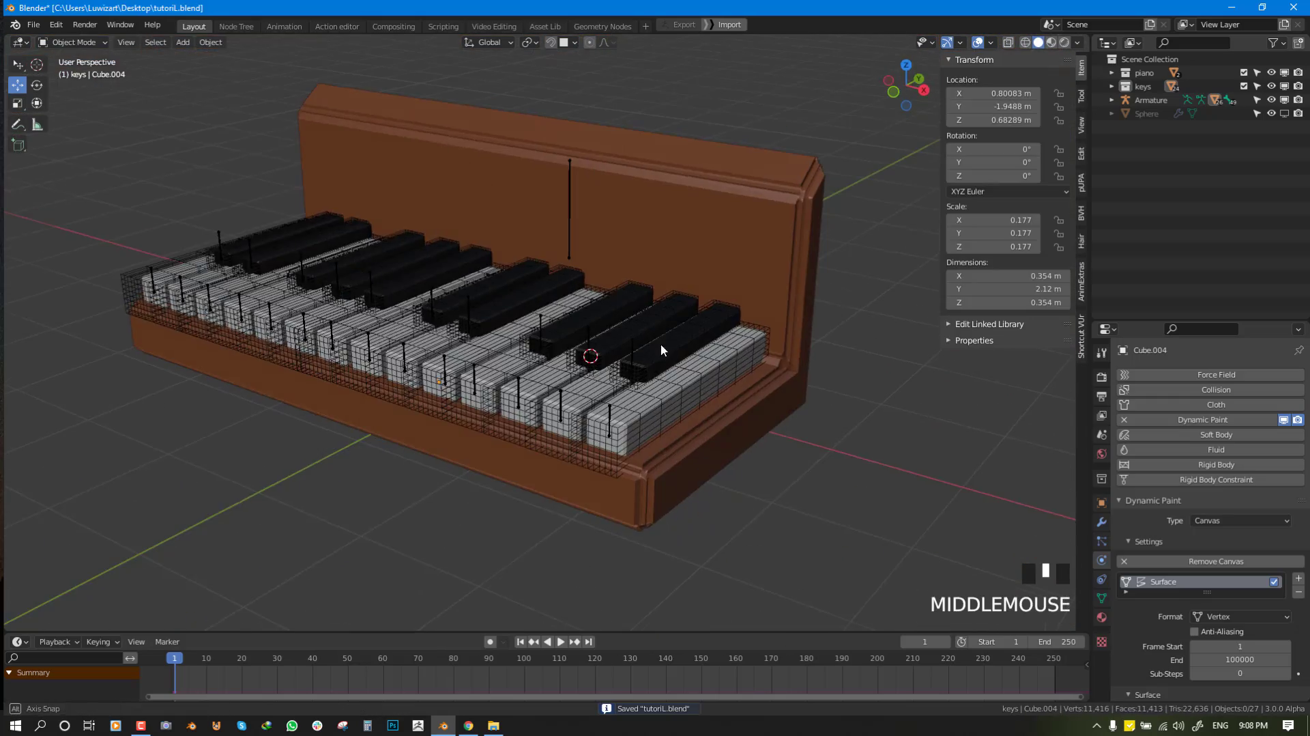
key(a)
key(q)
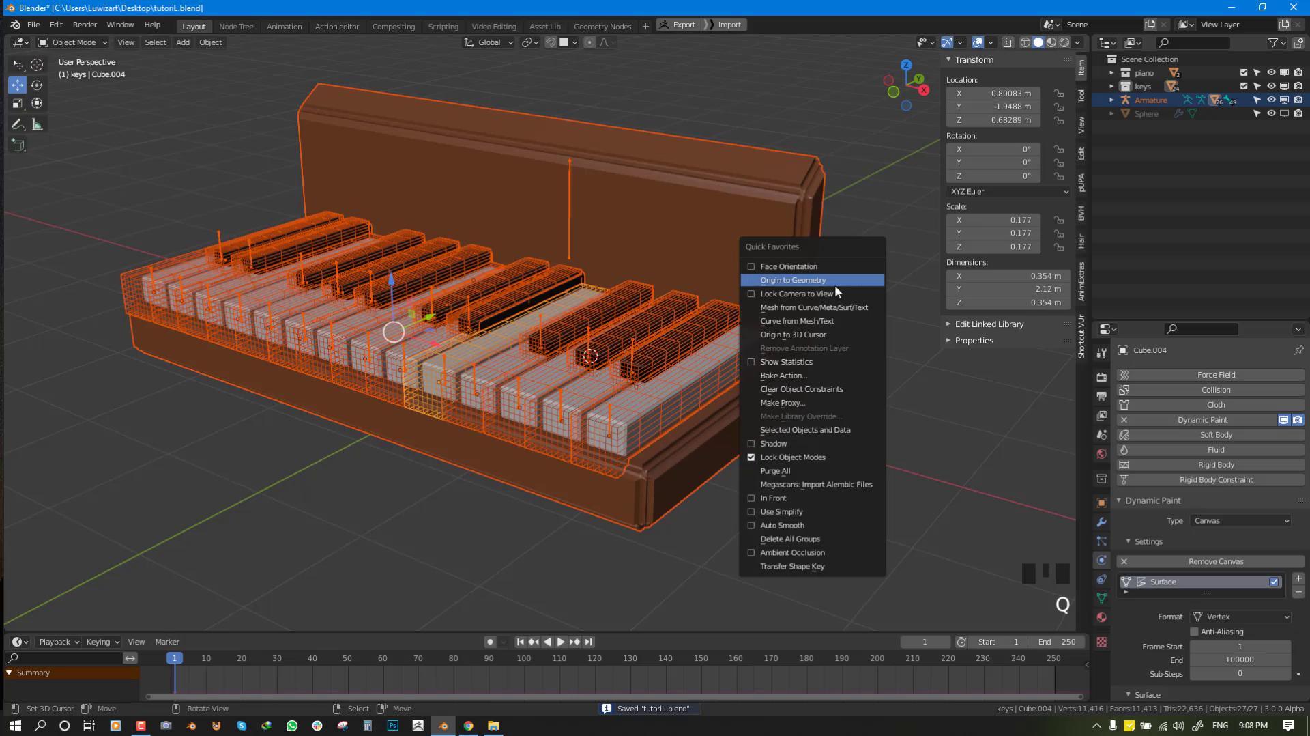
click(834, 285)
key(alt+a)
scroll(750, 372, up, 2)
middle_drag(751, 372, 739, 329)
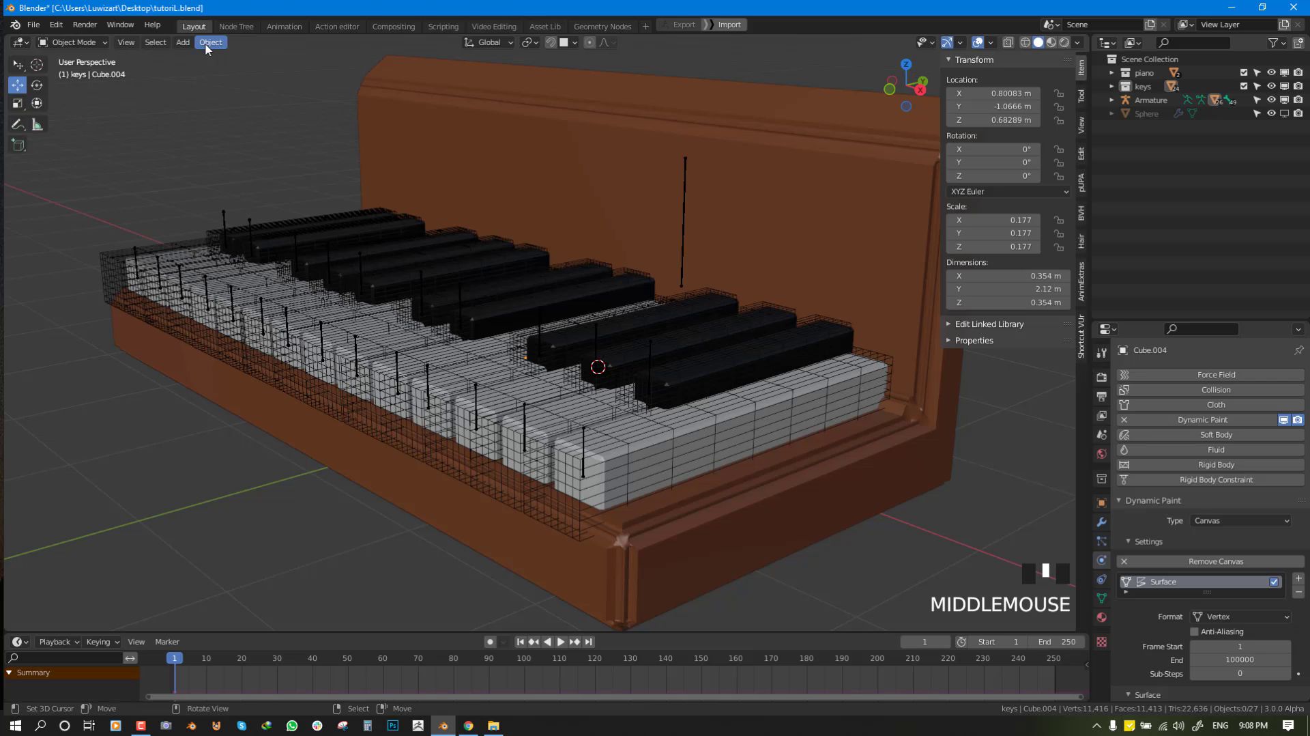
Select every object, including the cubes and armature, run Set Origin again, and deselect everything.
right_click(94, 251)
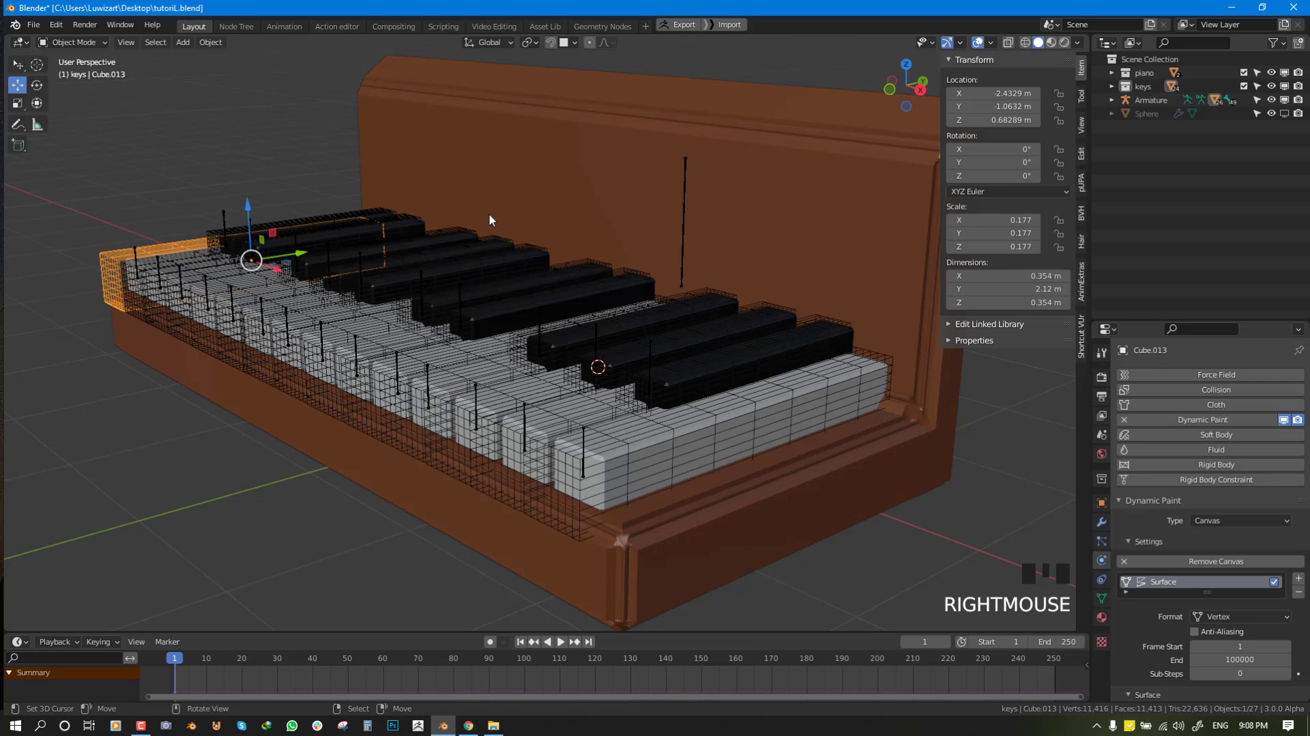
key(a)
key(q)
click(575, 191)
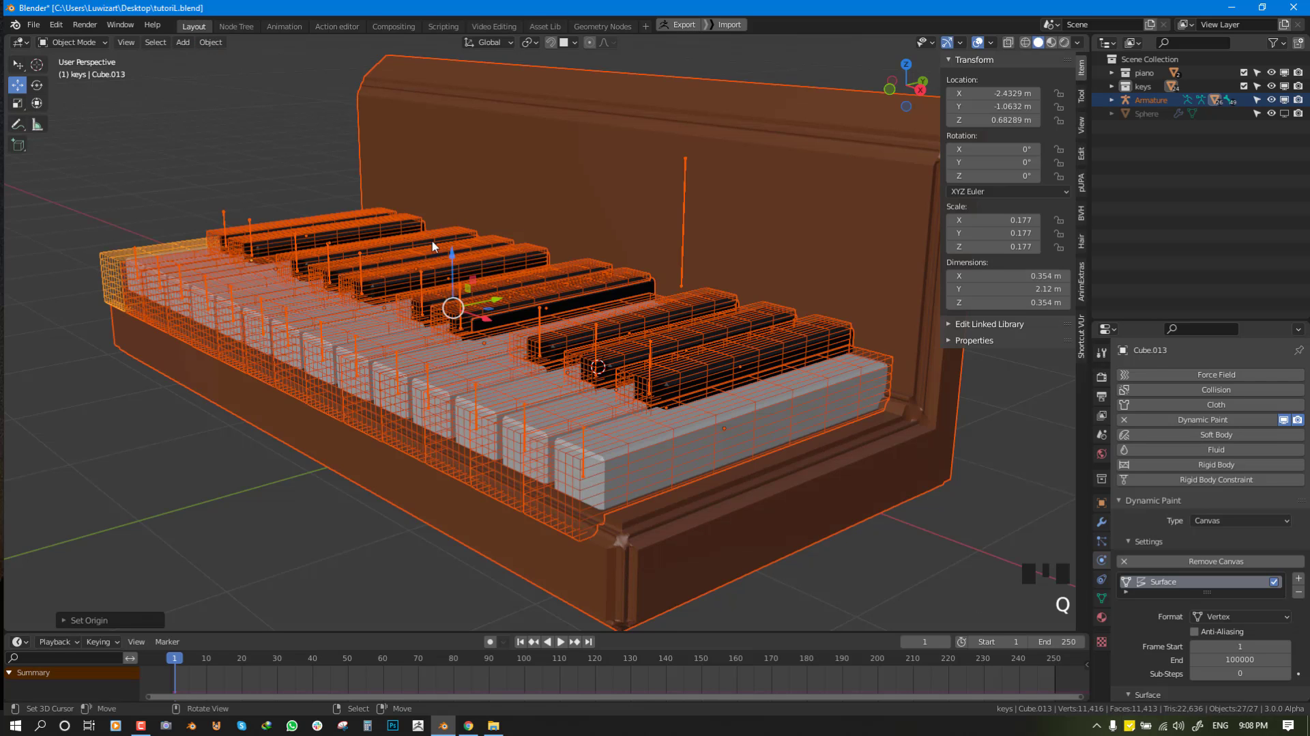
key(alt+a)
scroll(500, 289, down, 3)
middle_drag(500, 290, 830, 232)
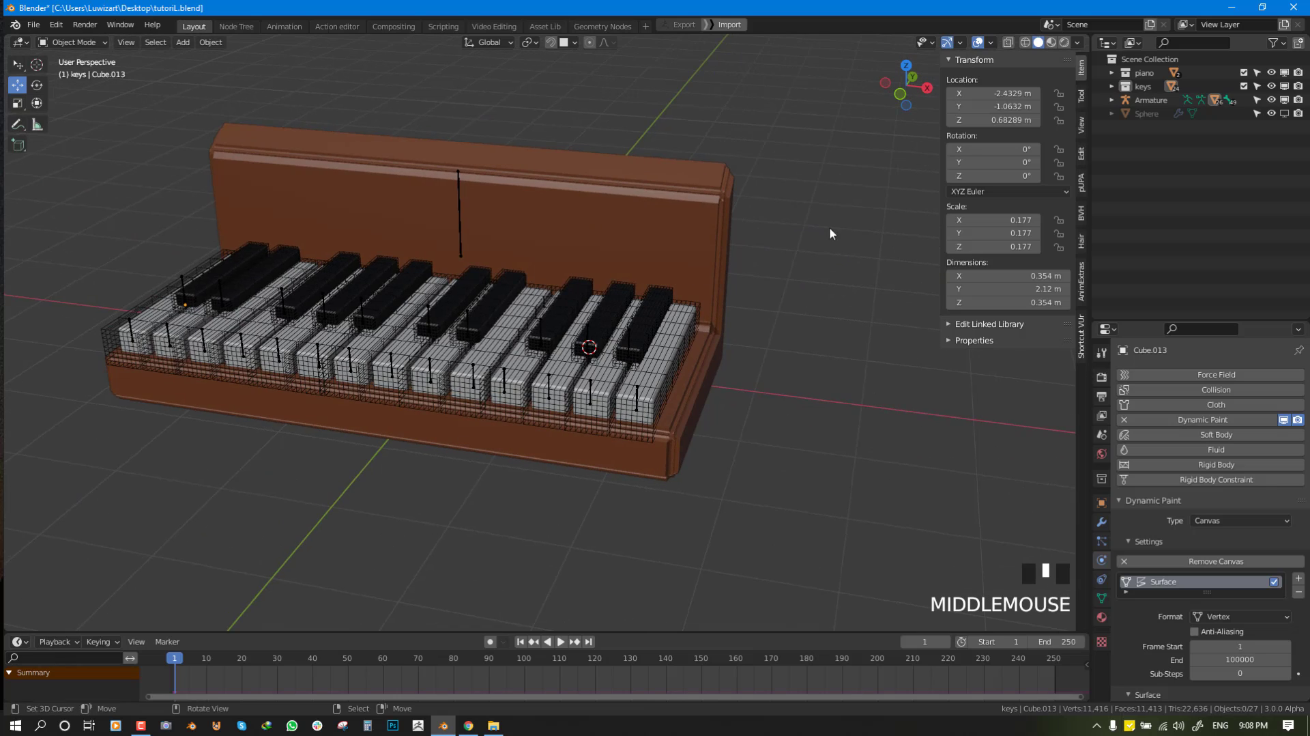
Exclude the keys collection from the view layer and make the Sphere visible in the viewport.
click(1245, 85)
click(1245, 85)
click(1245, 86)
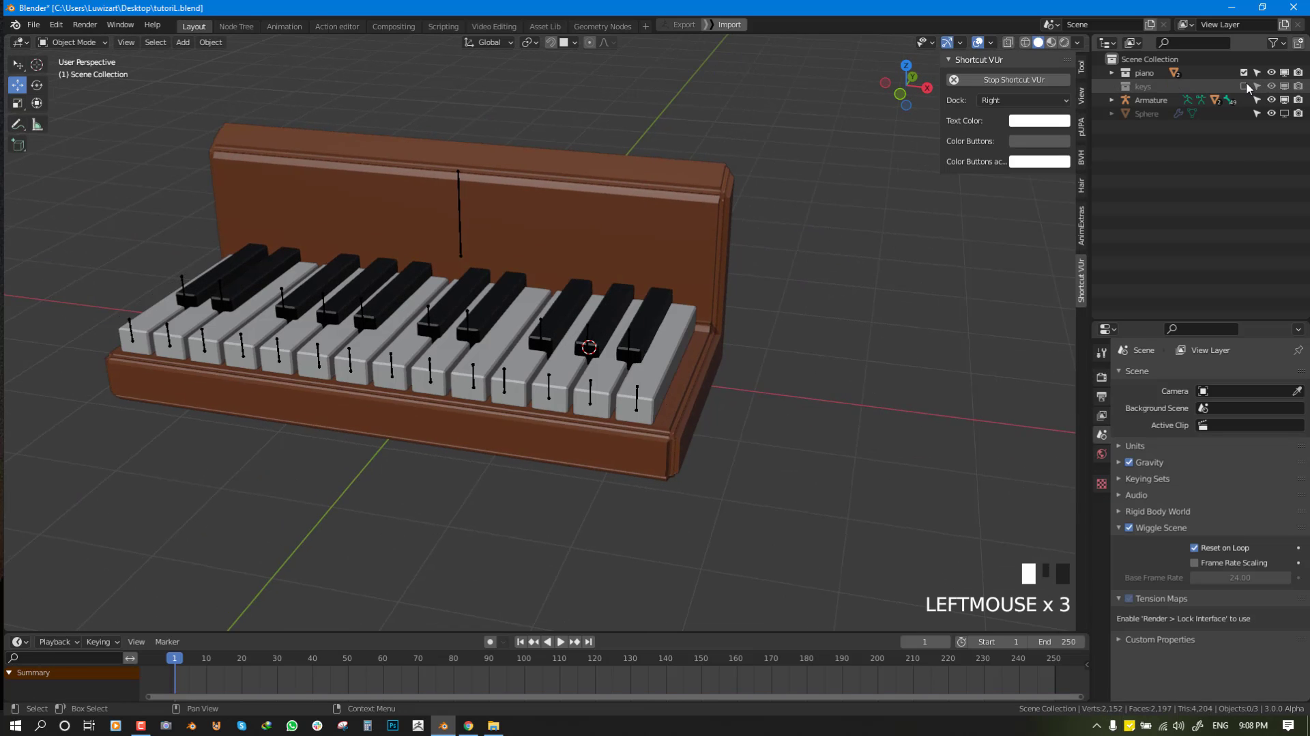
scroll(468, 211, up, 3)
scroll(896, 314, down, 4)
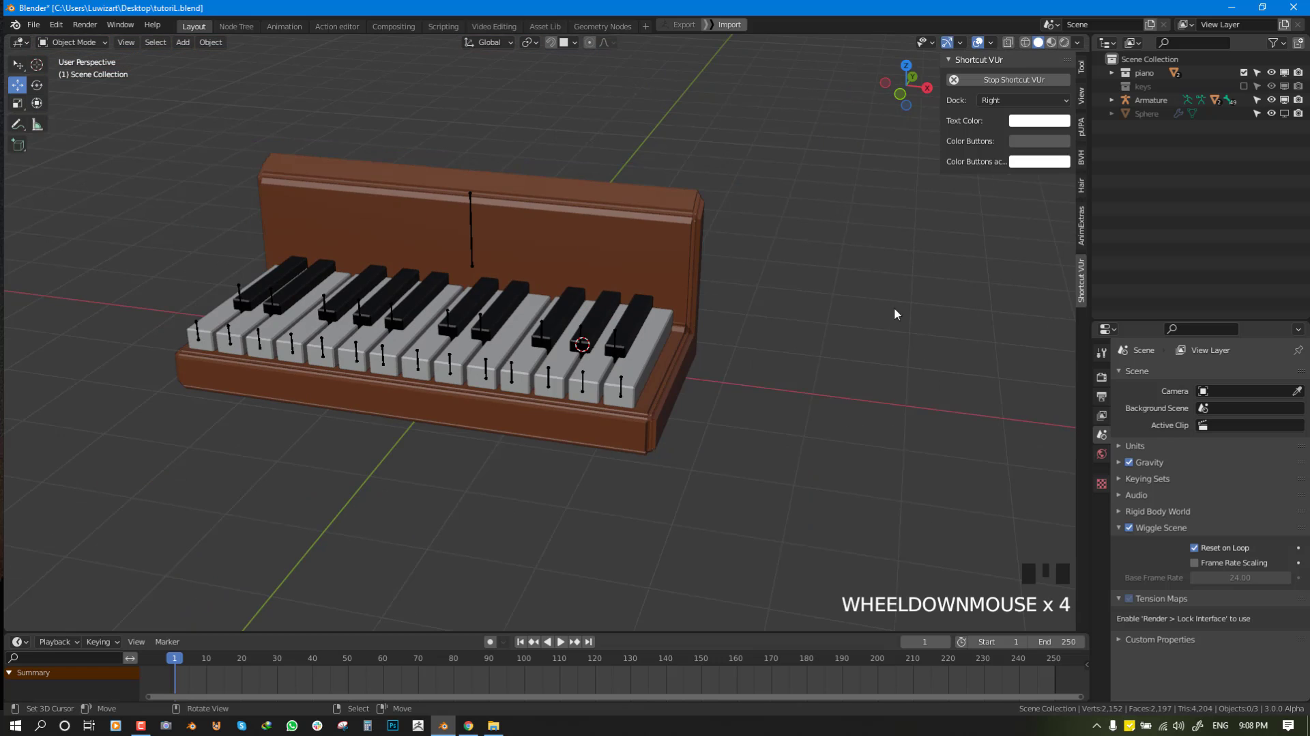
click(1285, 113)
scroll(718, 269, up, 2)
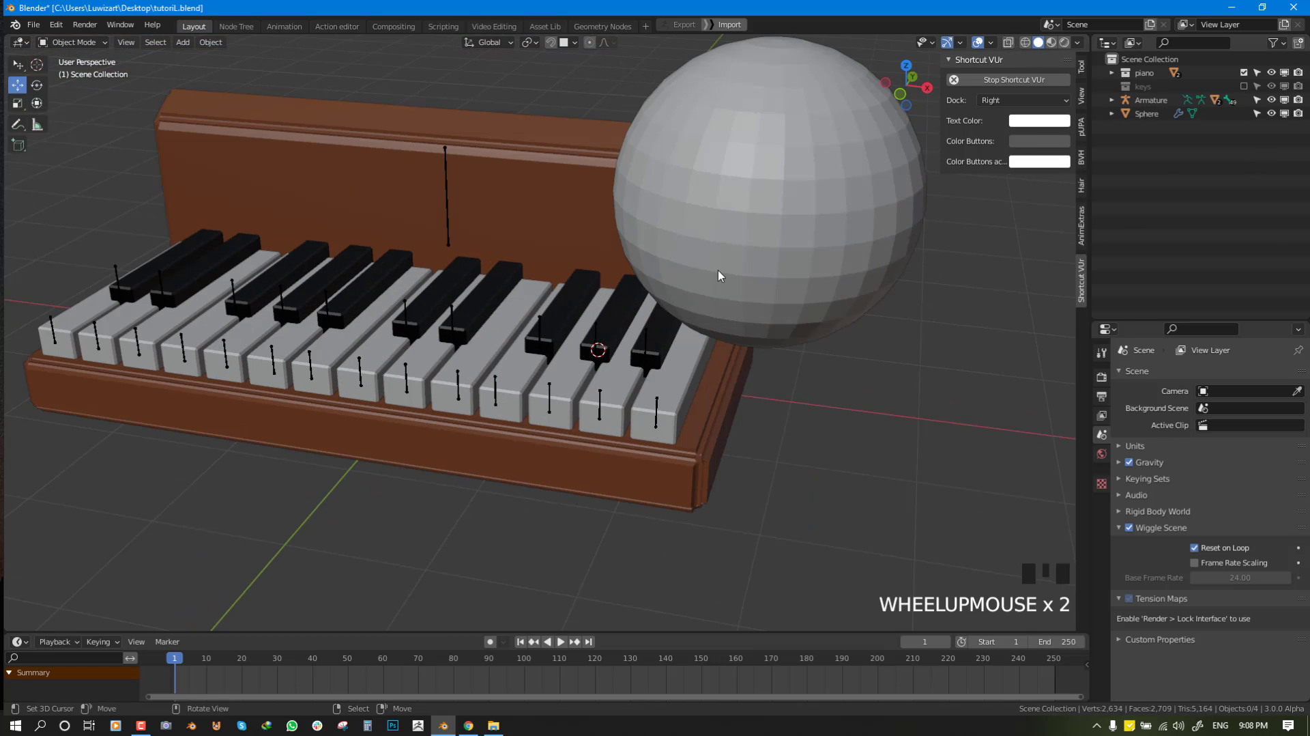
Scale the brush sphere down to about 0.349 and move it over the piano keys.
click(718, 269)
middle_drag(718, 269, 776, 262)
scroll(776, 262, up, 1)
key(s)
click(808, 203)
key(g)
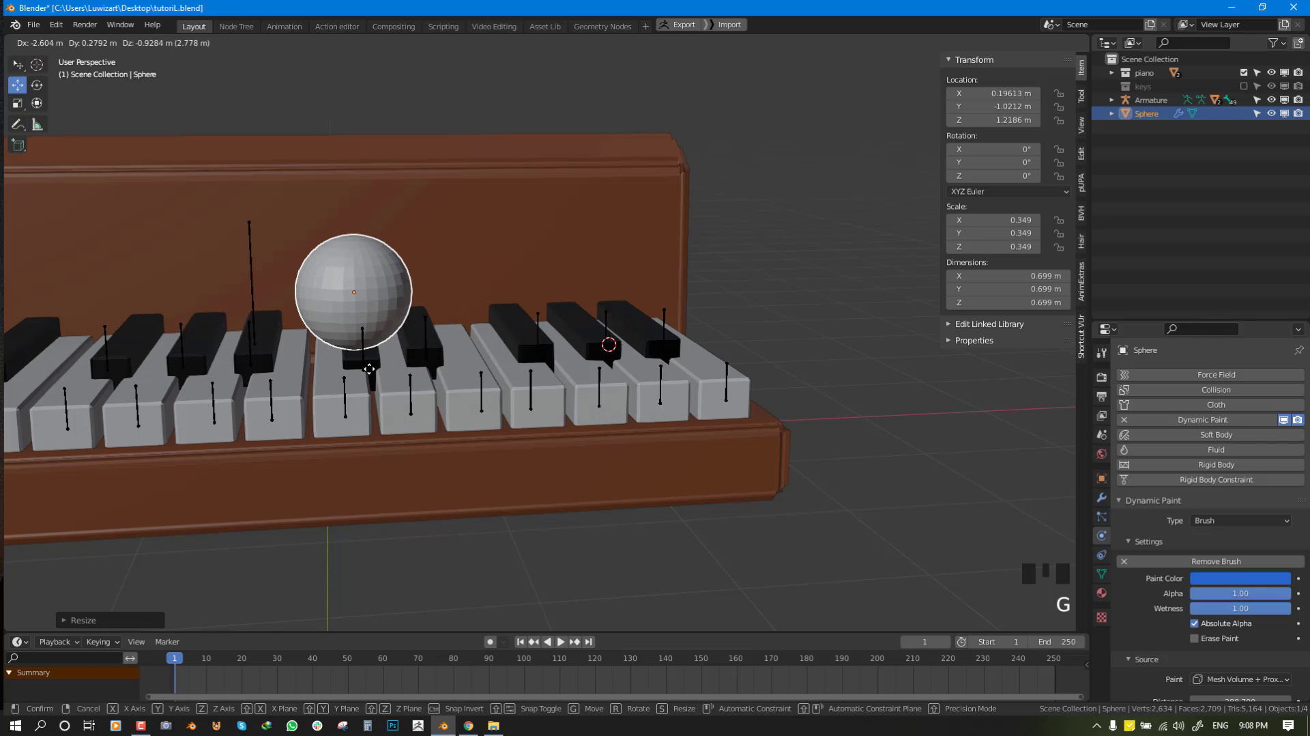
click(274, 390)
Test the rig in the maximized viewport by moving the sphere back and forth across the white and black keys.
shift+middle_drag(521, 371, 880, 347)
key(ctrl+space)
scroll(726, 362, down, 1)
middle_drag(725, 362, 683, 365)
key(g)
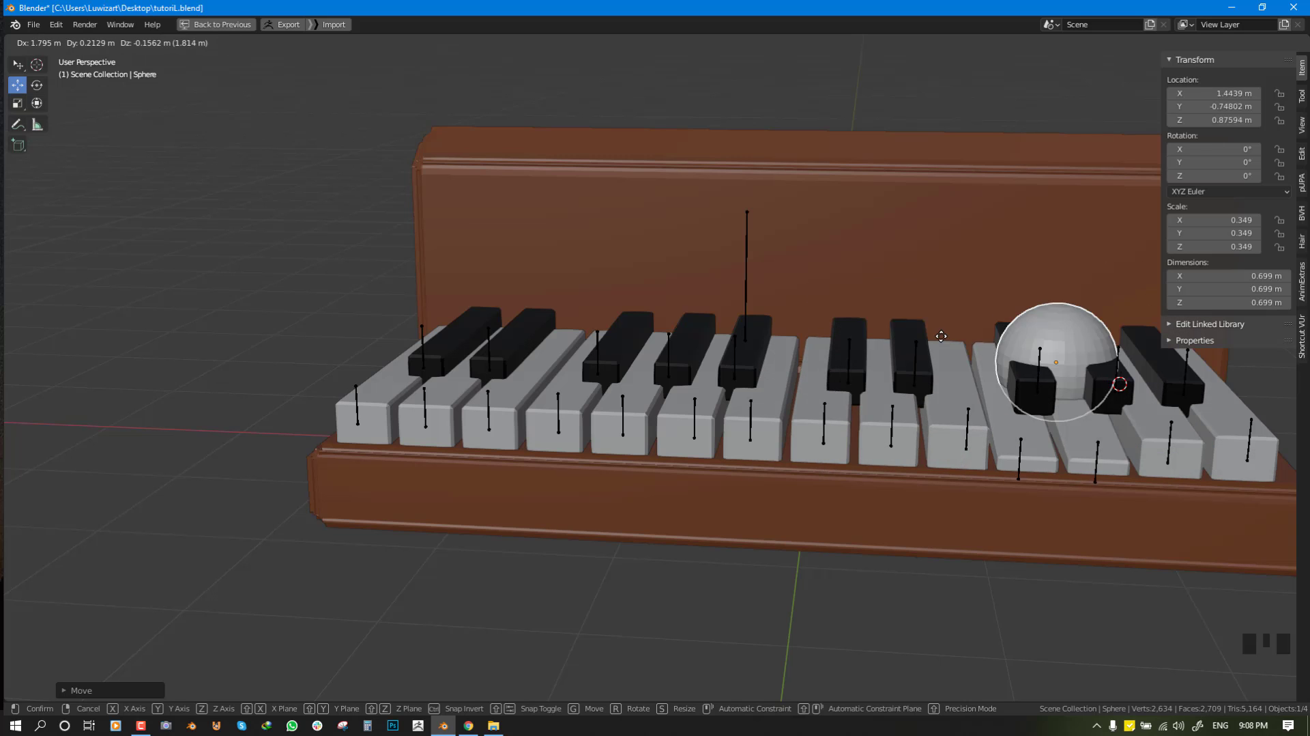
click(790, 361)
middle_drag(790, 360, 750, 398)
key(g)
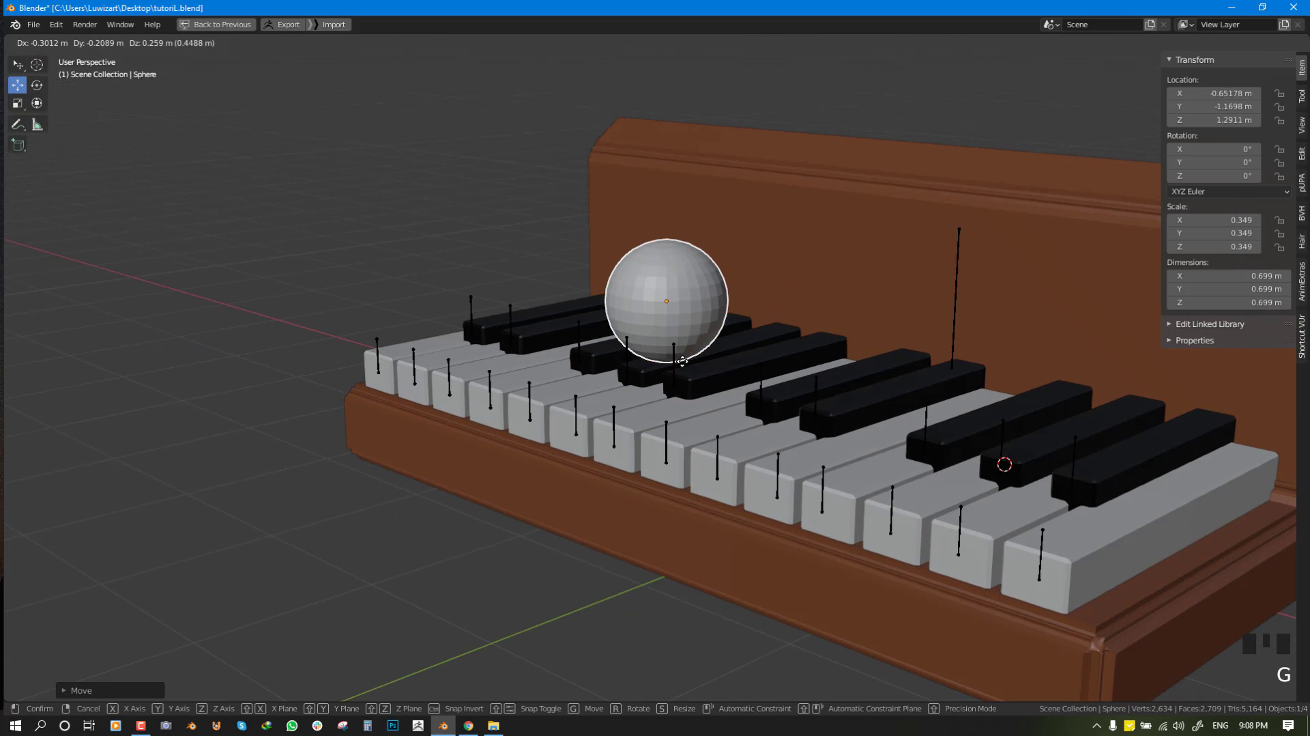
click(677, 367)
middle_drag(677, 368, 746, 359)
key(g)
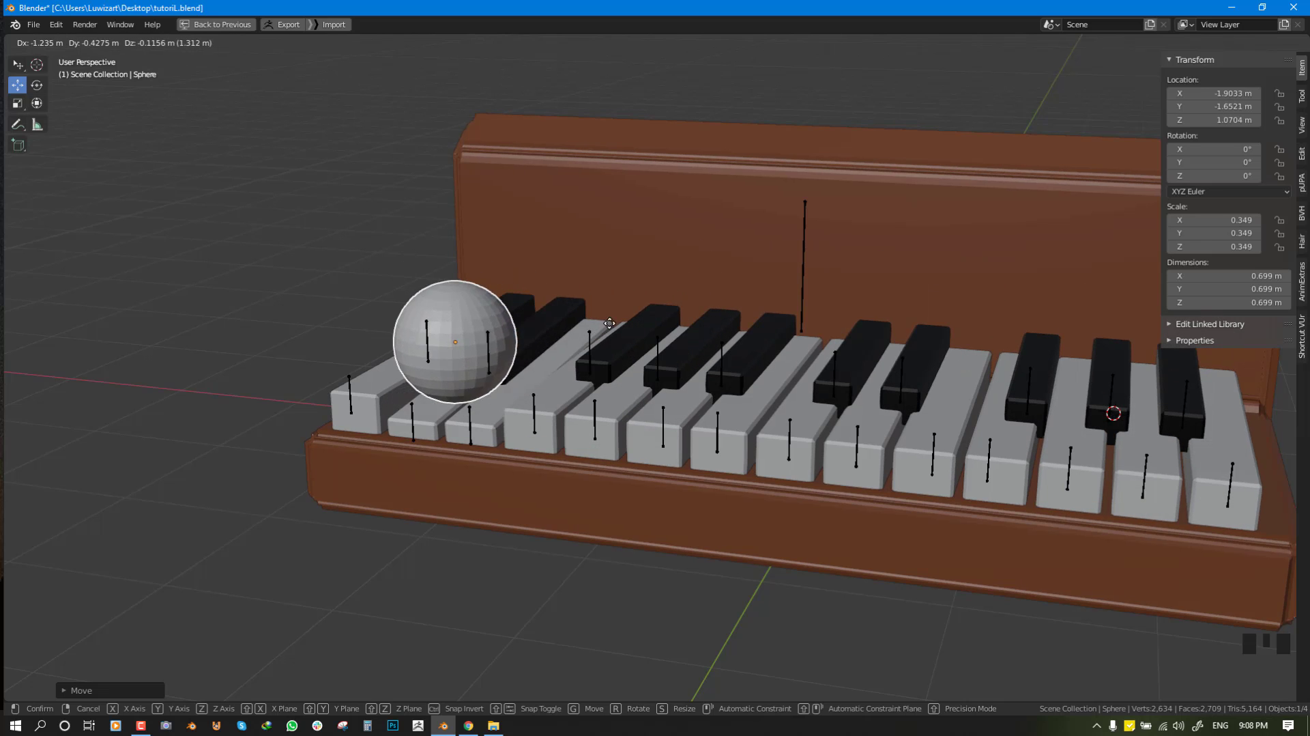
shift+middle_drag(812, 356, 672, 361)
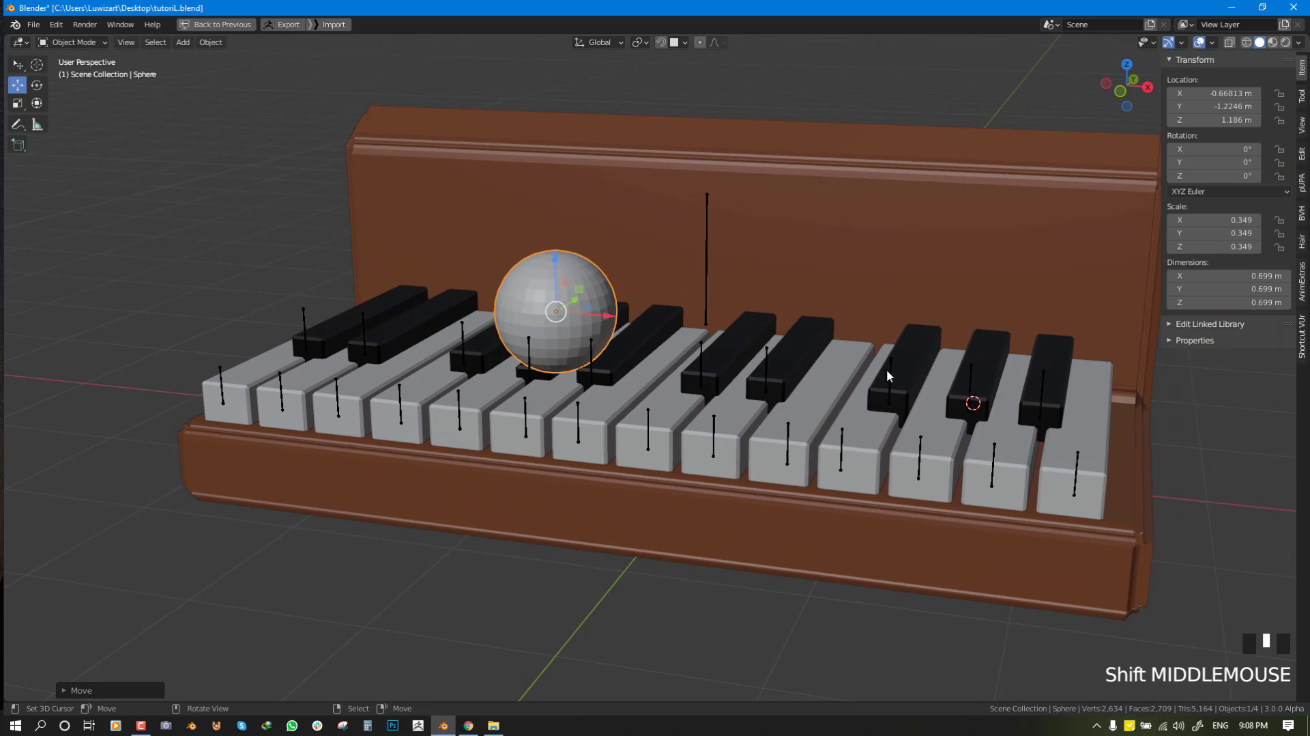
key(g)
right_click(804, 301)
Delete the brush sphere, restore the full window layout, and re-enable the keys collection.
middle_drag(804, 301, 699, 320)
key(x)
click(699, 319)
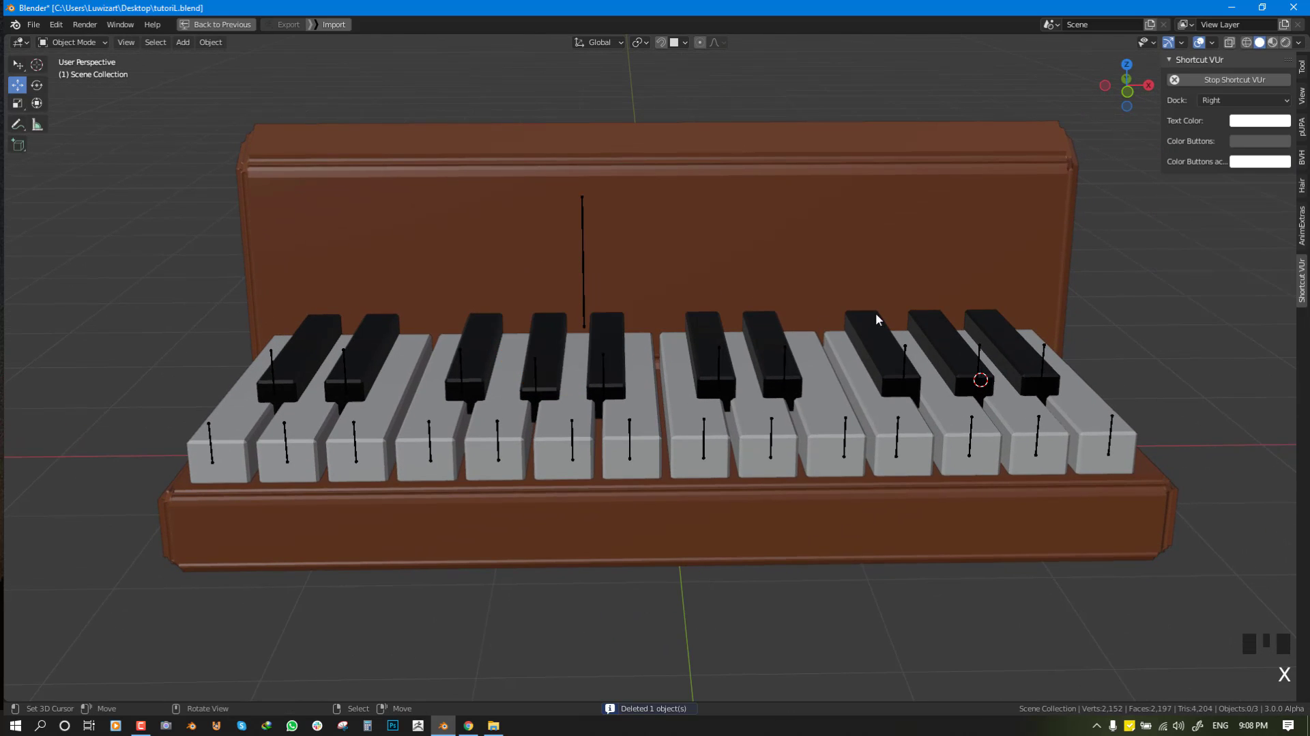
shift+middle_drag(1253, 174, 1186, 168)
key(ctrl+space)
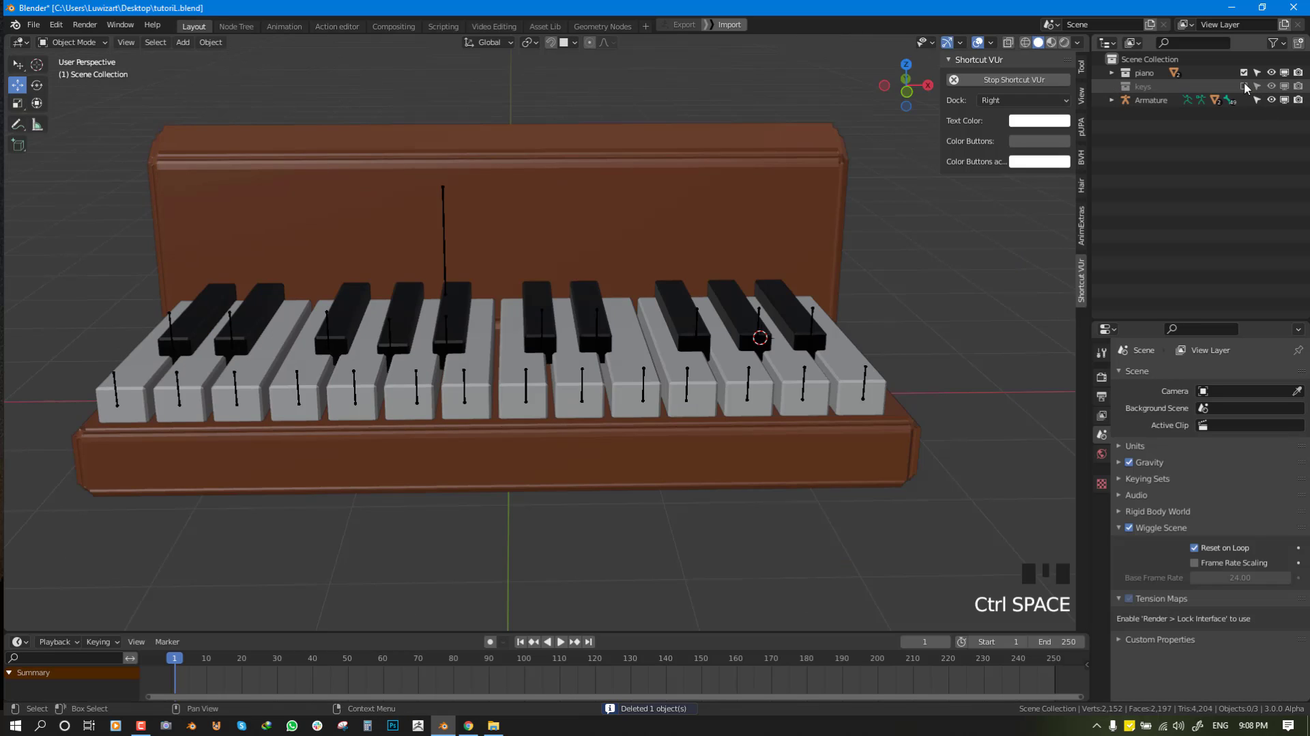
click(718, 341)
Put the armature in Pose Mode and select the tall bone in front of the piano's back panel.
middle_drag(718, 341, 763, 370)
right_click(867, 440)
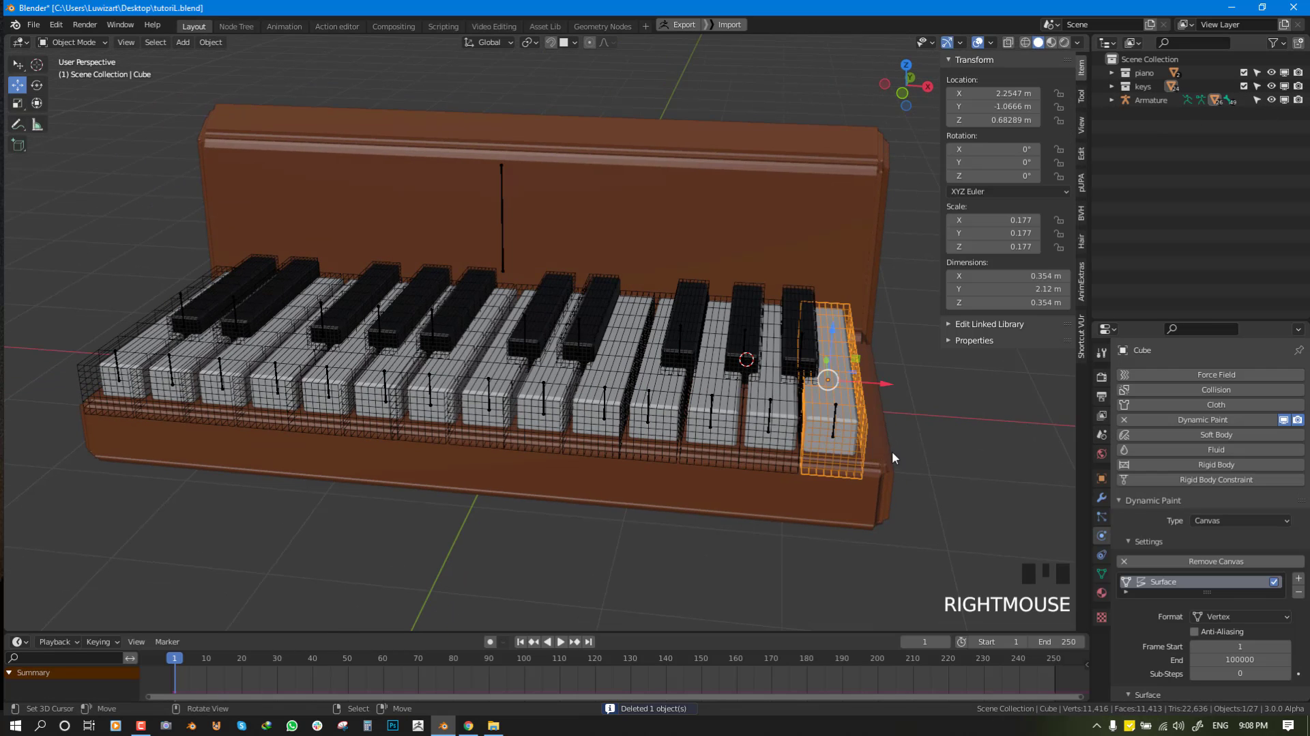
shift+middle_drag(892, 450, 796, 450)
key(alt+a)
right_click(449, 202)
key(ctrl+Tab)
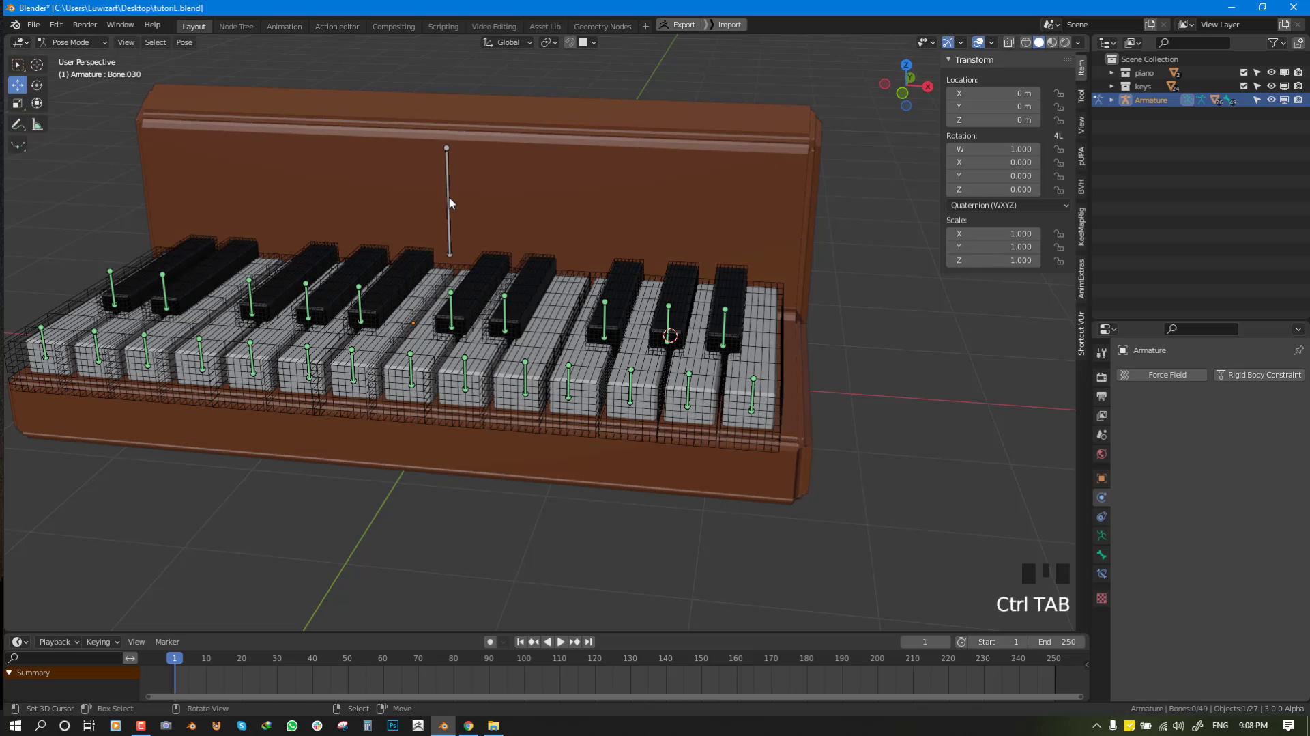
right_click(449, 202)
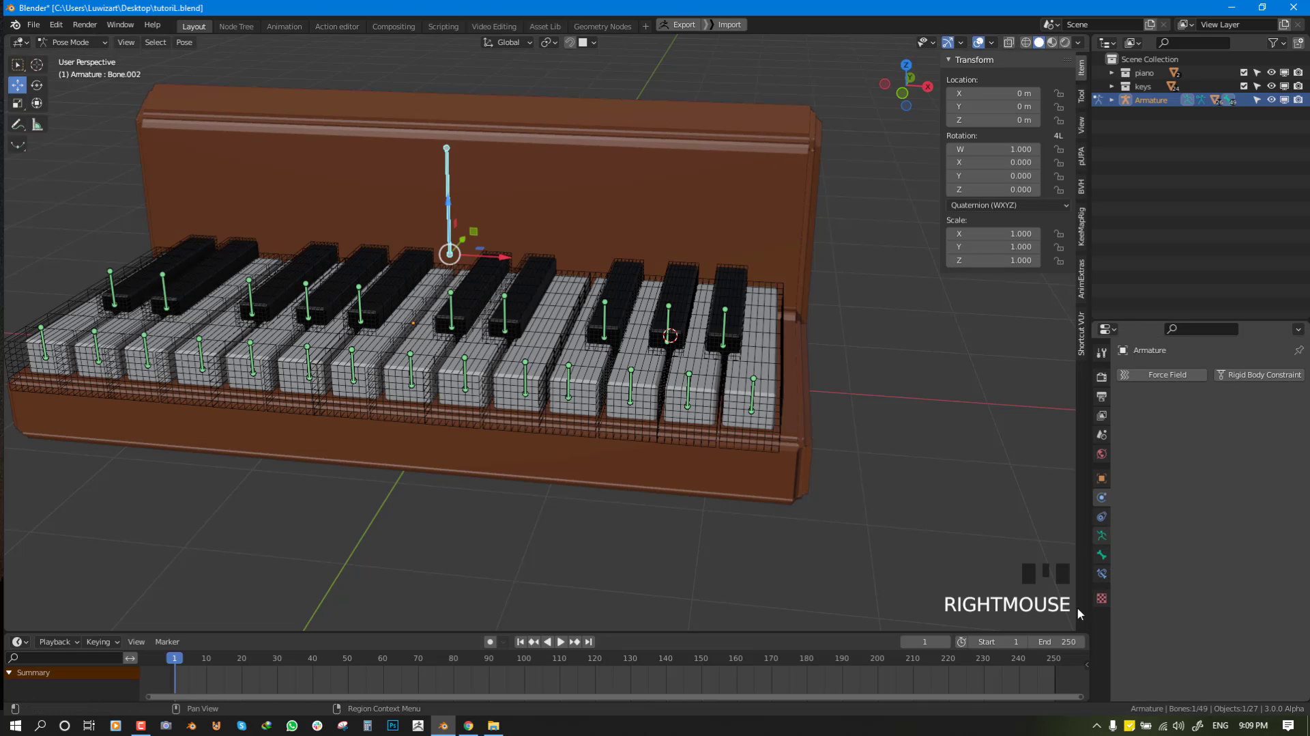
Add a custom property to the selected tall bone.
click(1102, 555)
scroll(1193, 638, down, 8)
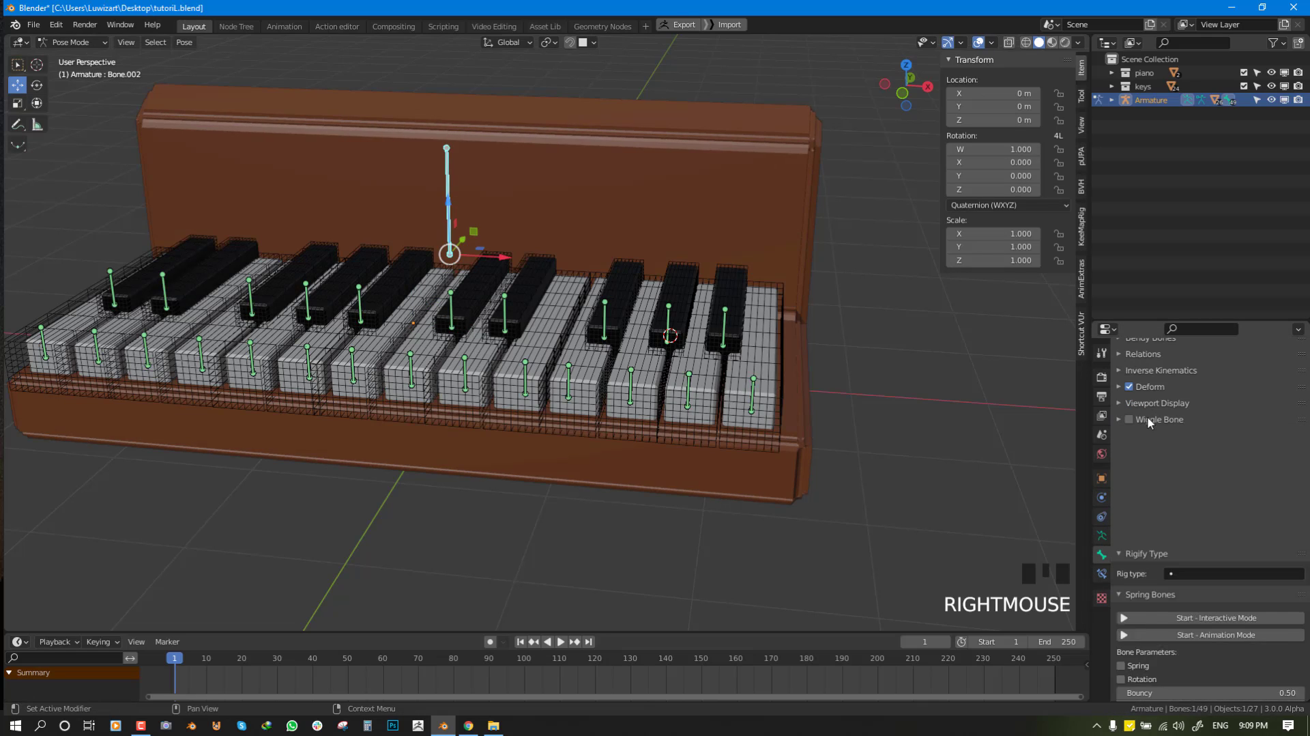
click(1140, 436)
click(1137, 454)
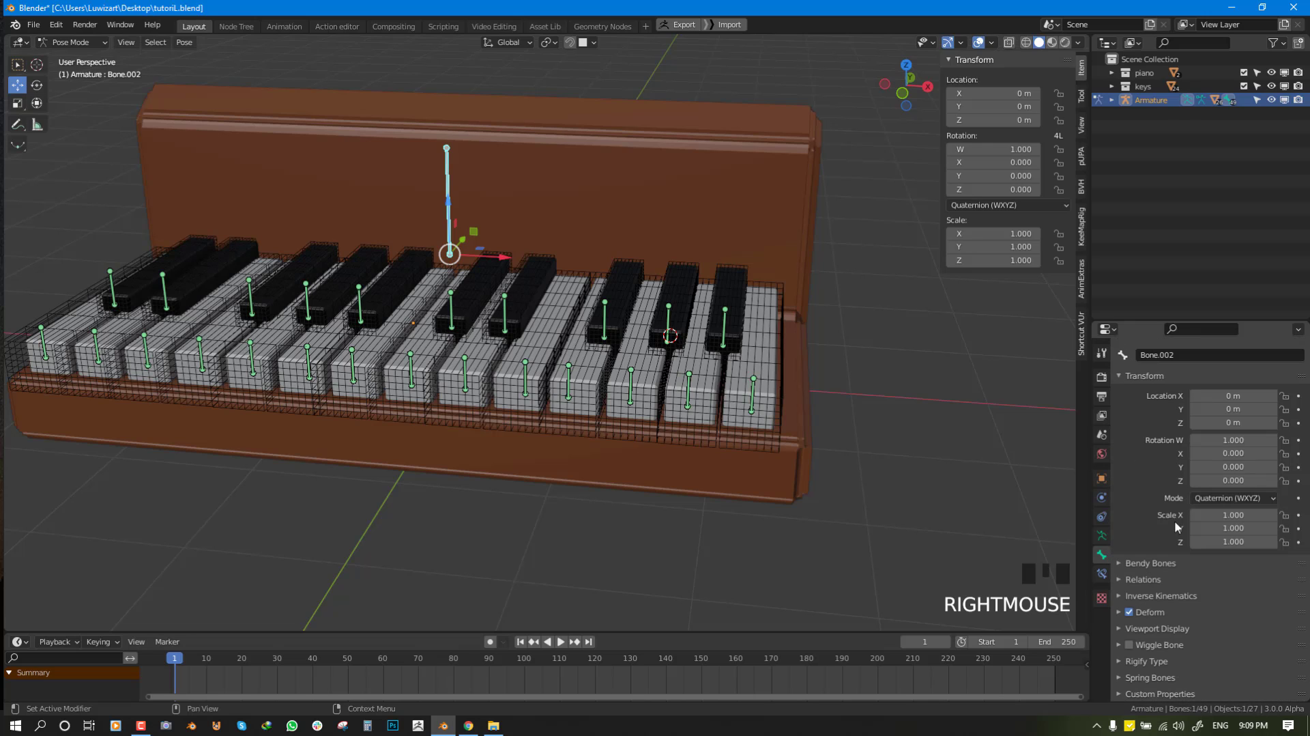
scroll(1207, 665, down, 1)
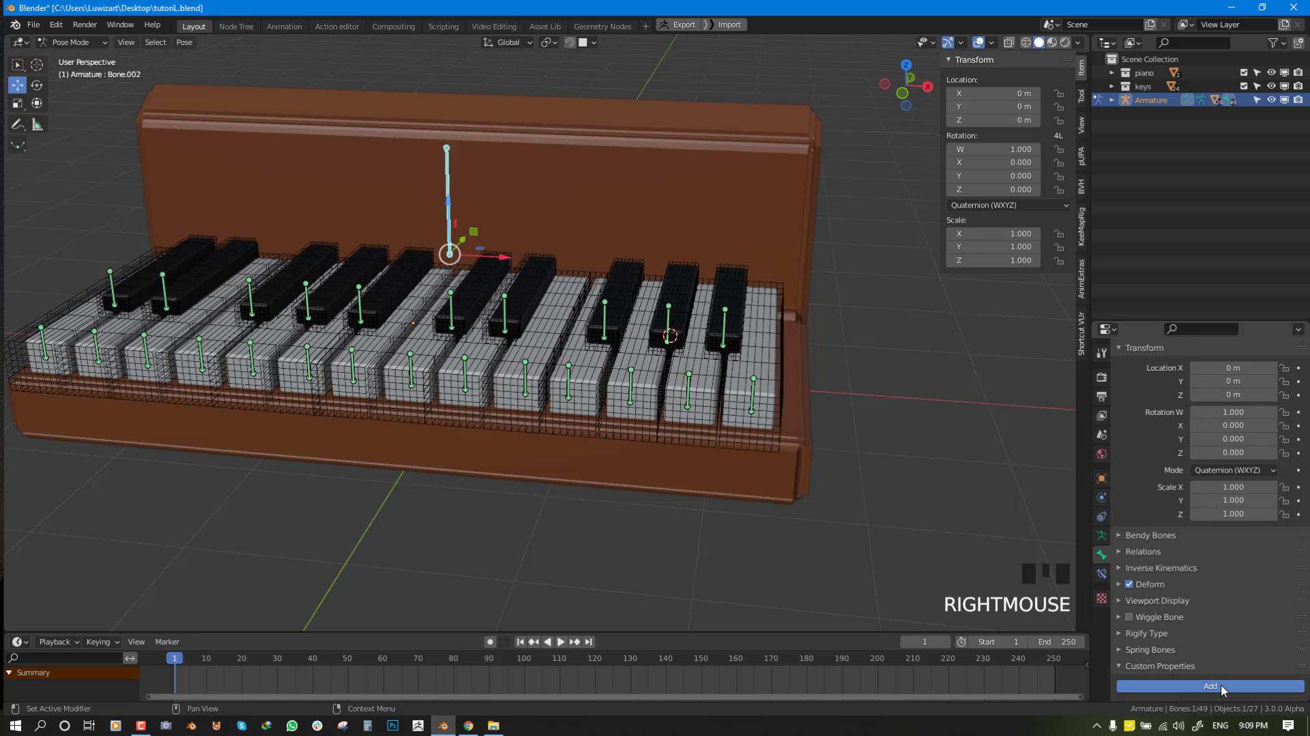
click(1221, 686)
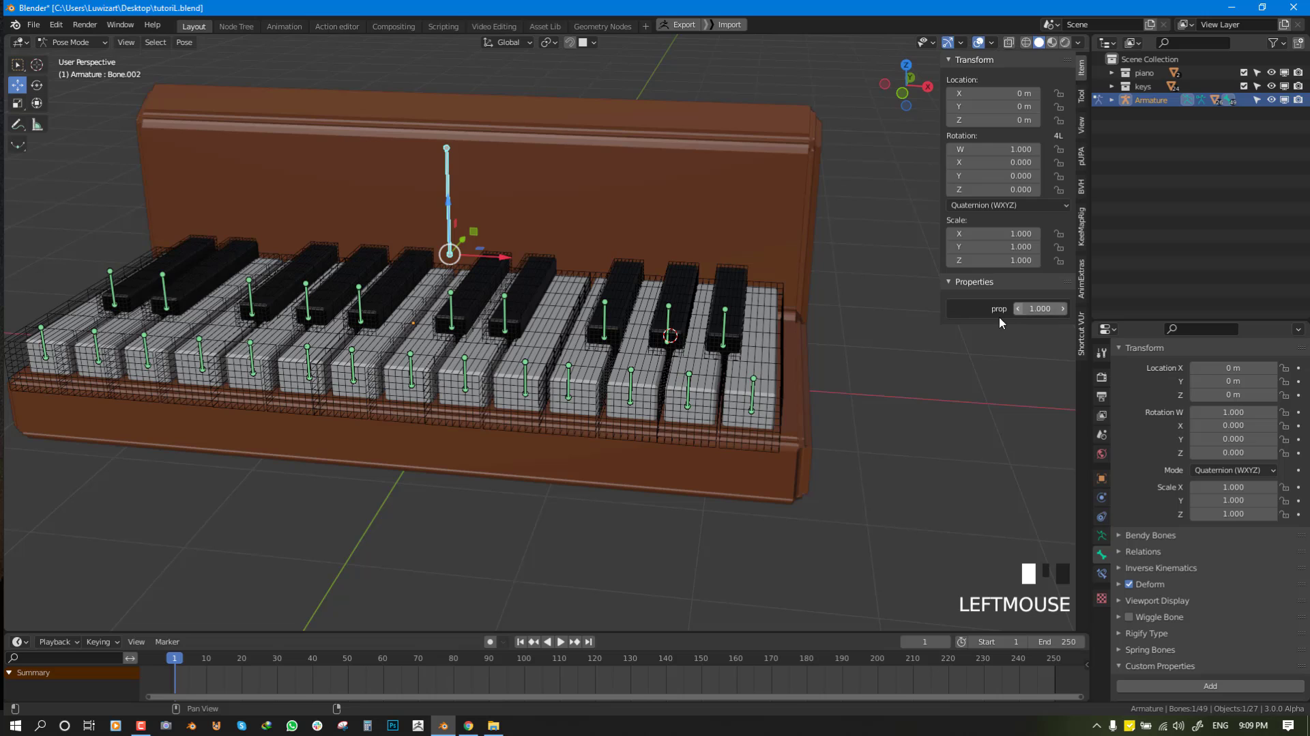
scroll(1219, 636, down, 1)
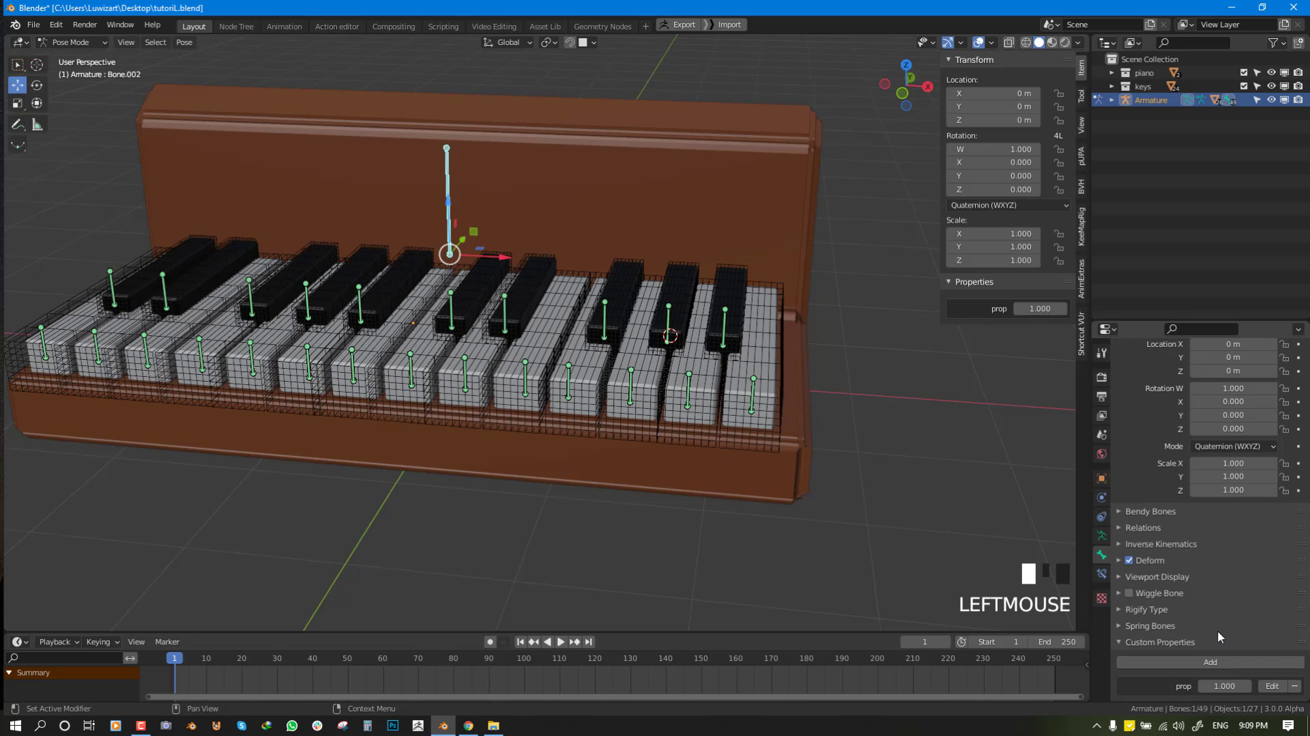
Name the bone's custom property "disable dynamics" and give it the integer value 1.
click(1267, 685)
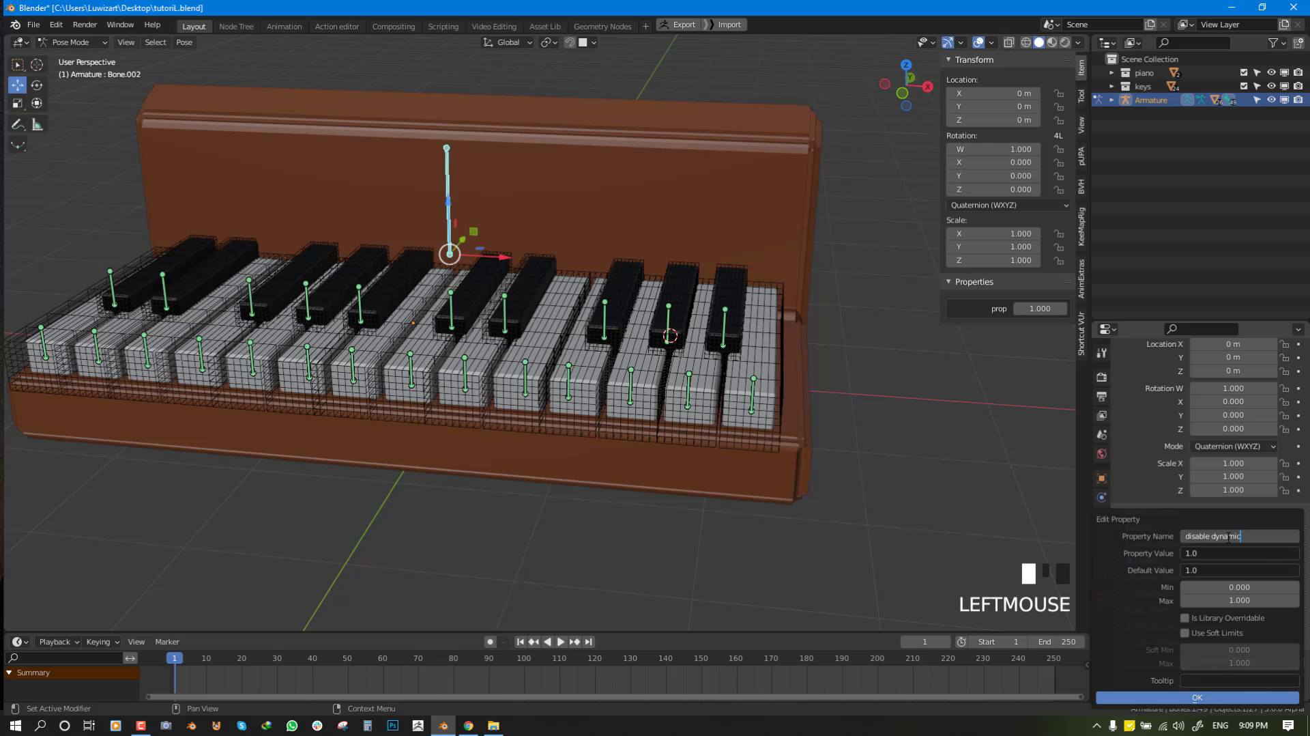
text(s)
key(Return)
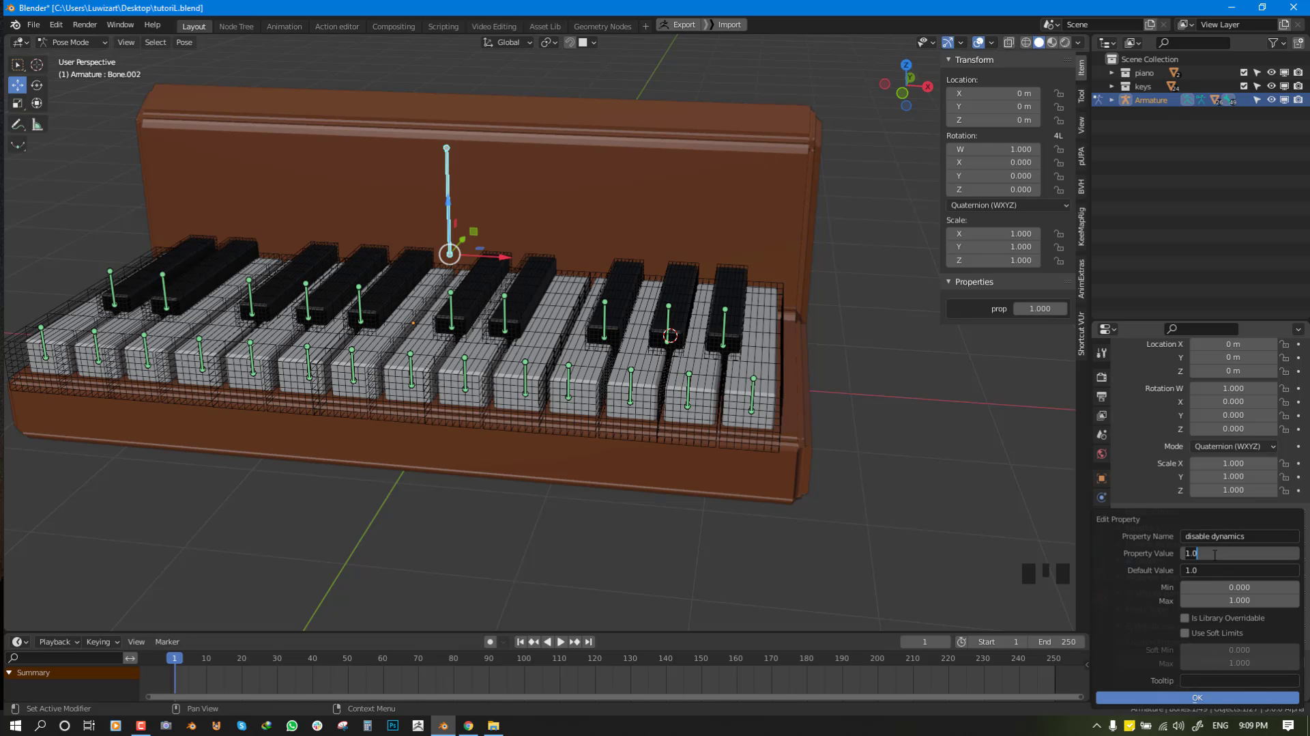
click(1185, 698)
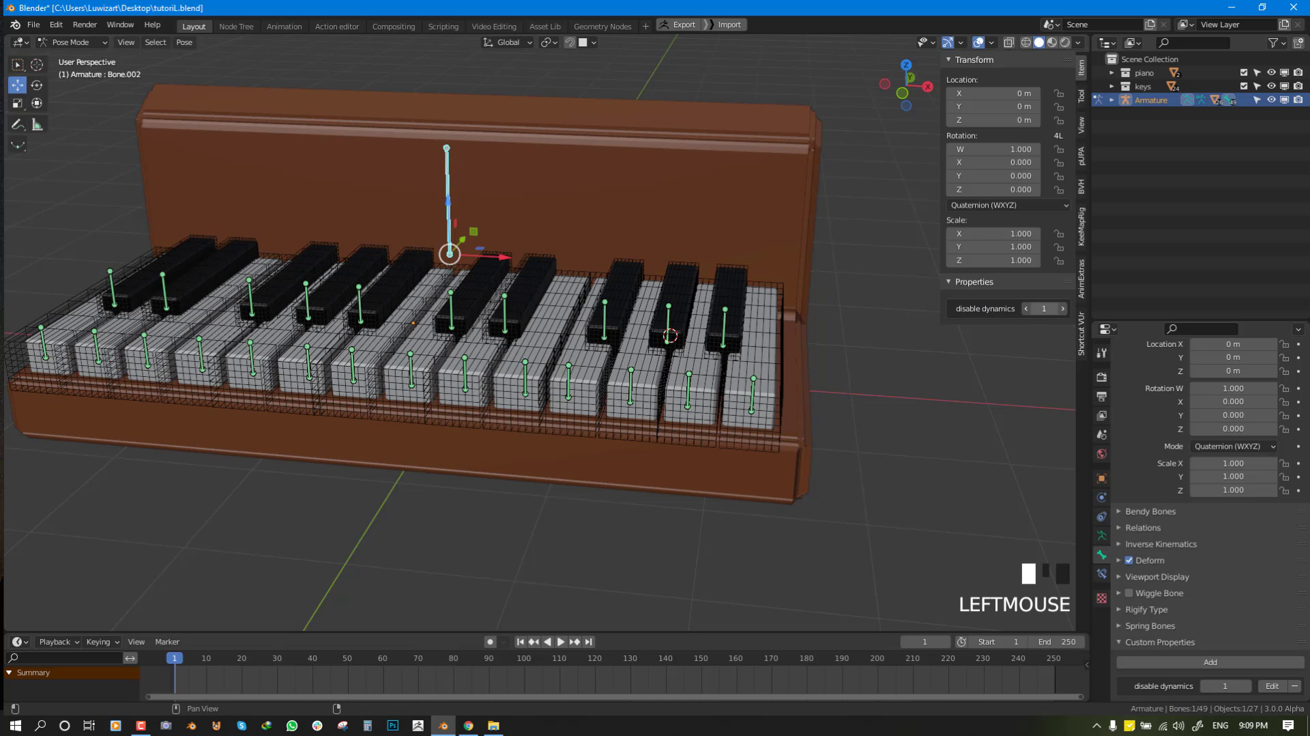
Deselect the bones and copy the disable dynamics property as a new driver.
middle_drag(824, 289, 614, 316)
scroll(614, 316, up, 3)
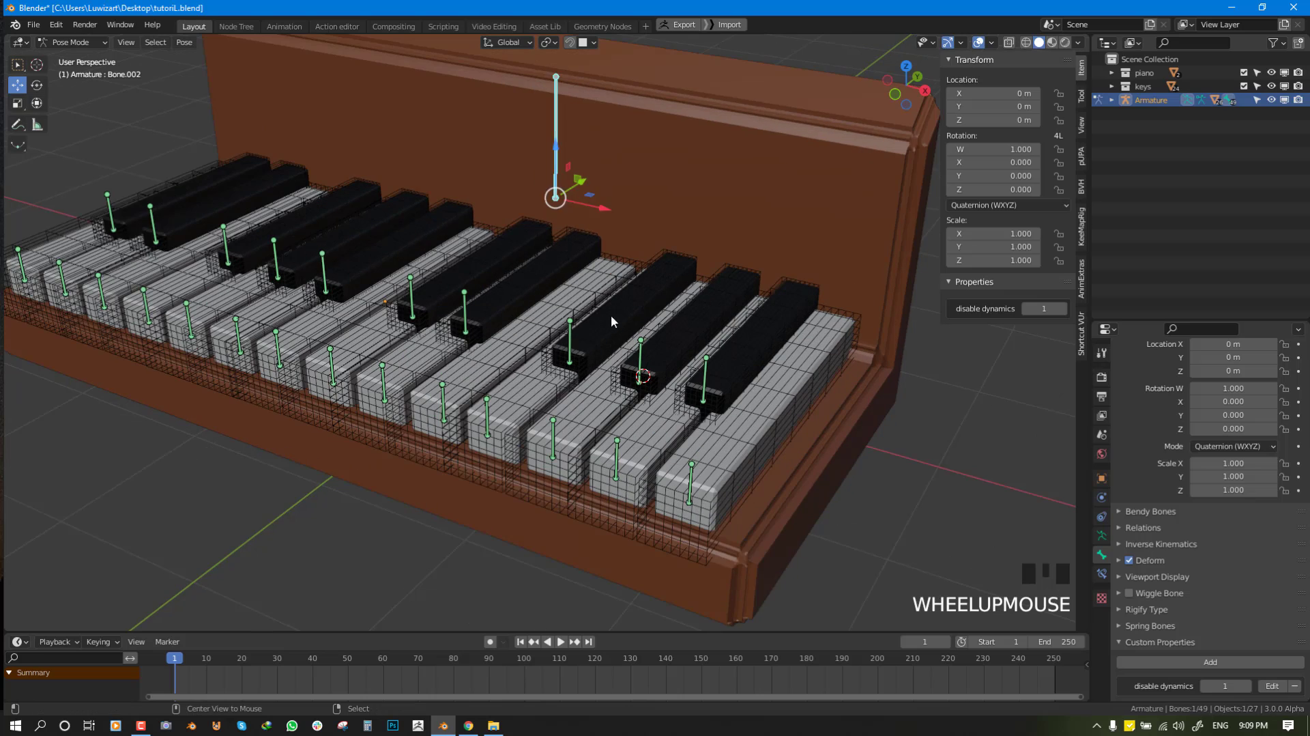
key(alt+a)
scroll(1045, 333, down, 2)
right_click(1046, 310)
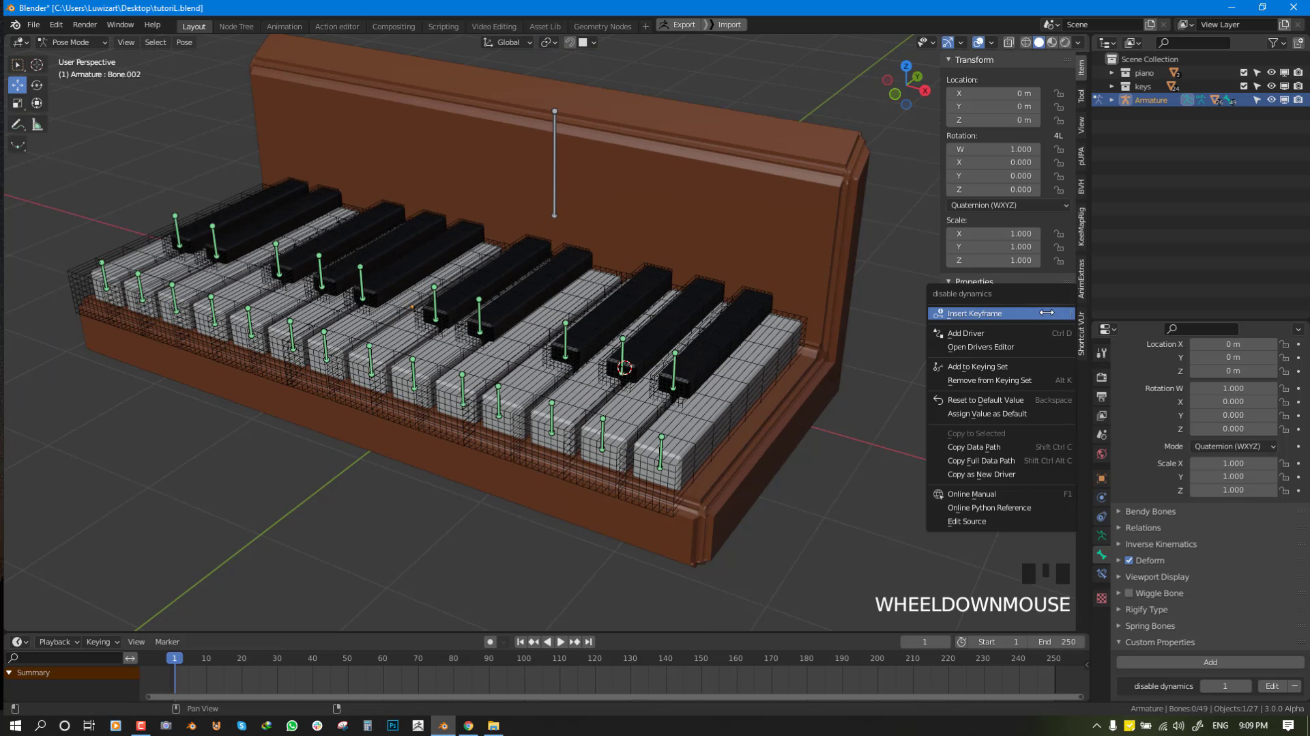
click(981, 475)
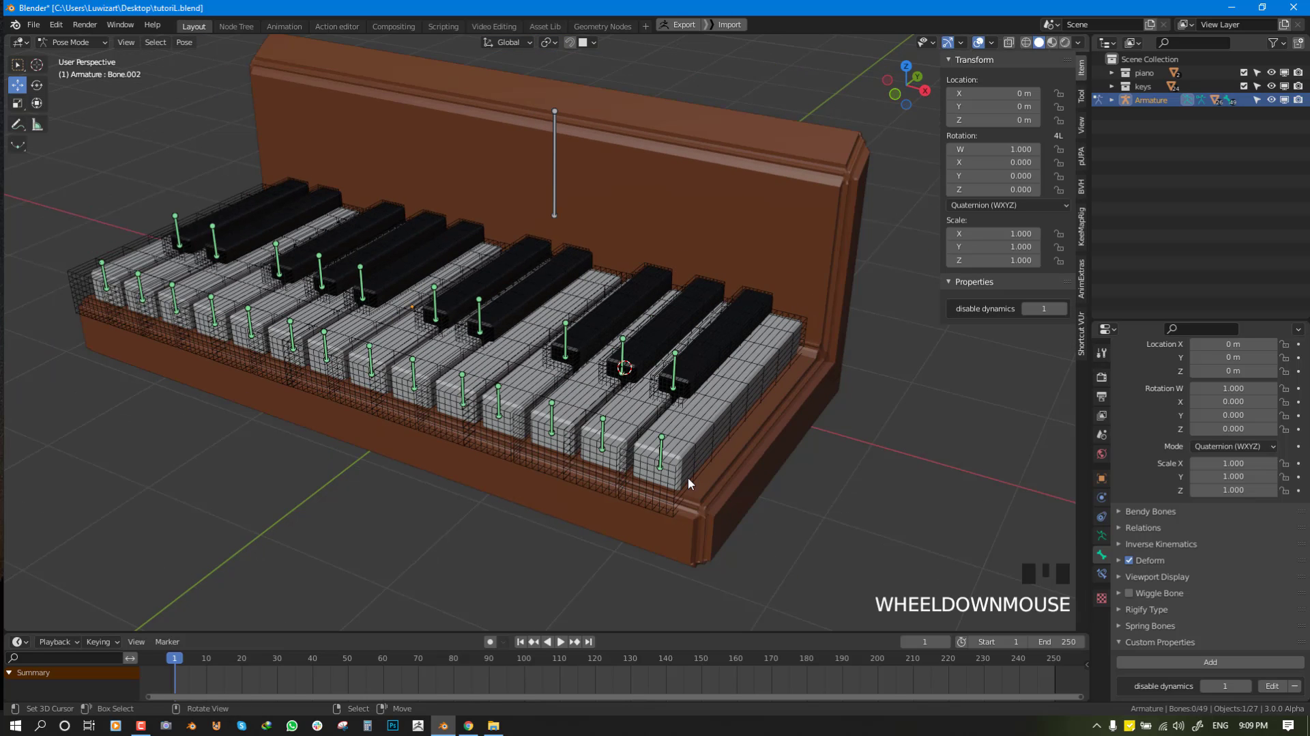
Paste the driver onto the viewport and render visibility of the Dynamic Paint modifier on the last white key's cube.
right_click(670, 494)
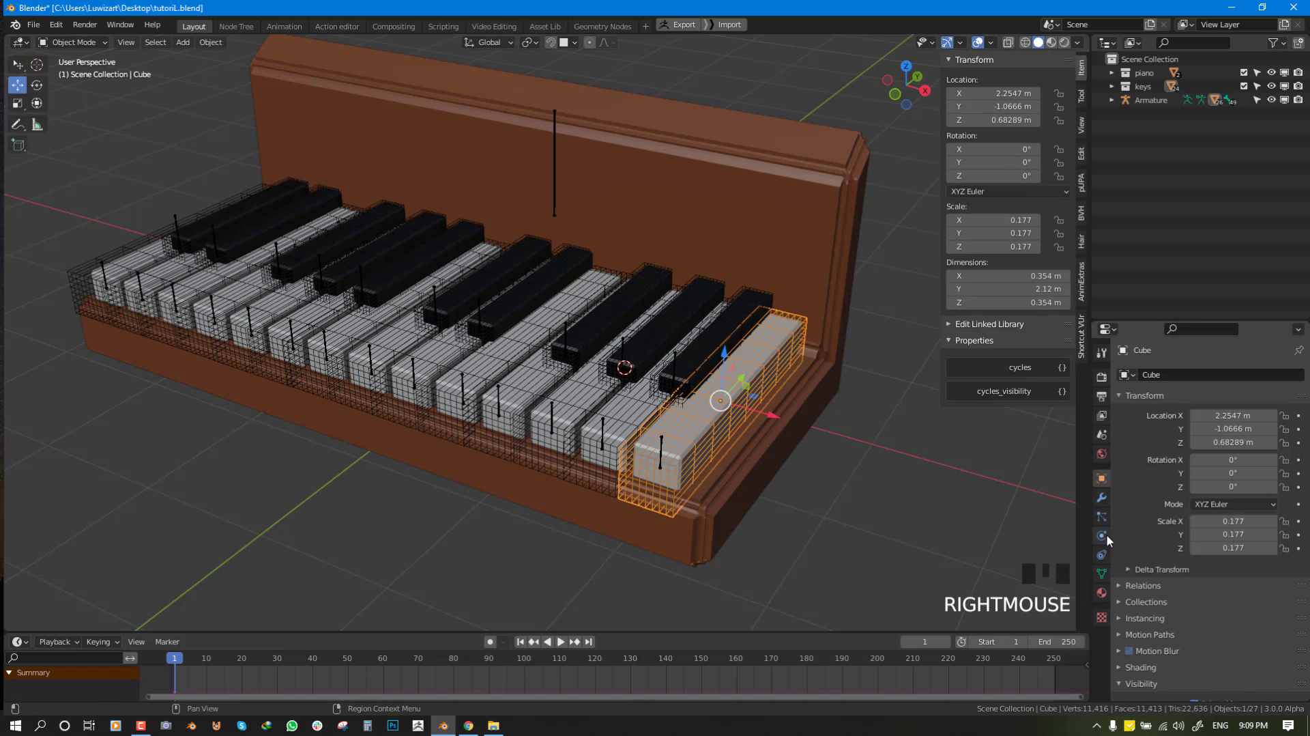
click(1102, 499)
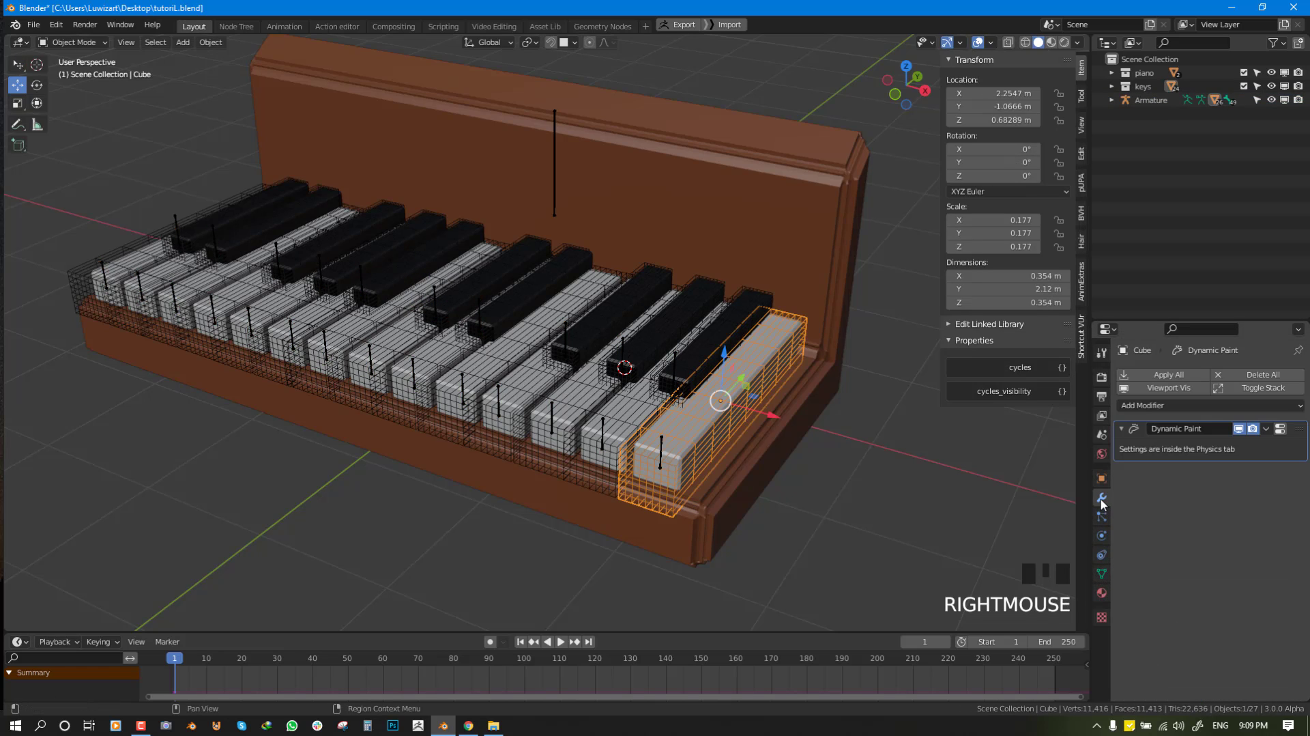
right_click(1239, 429)
right_click(1255, 430)
right_click(808, 361)
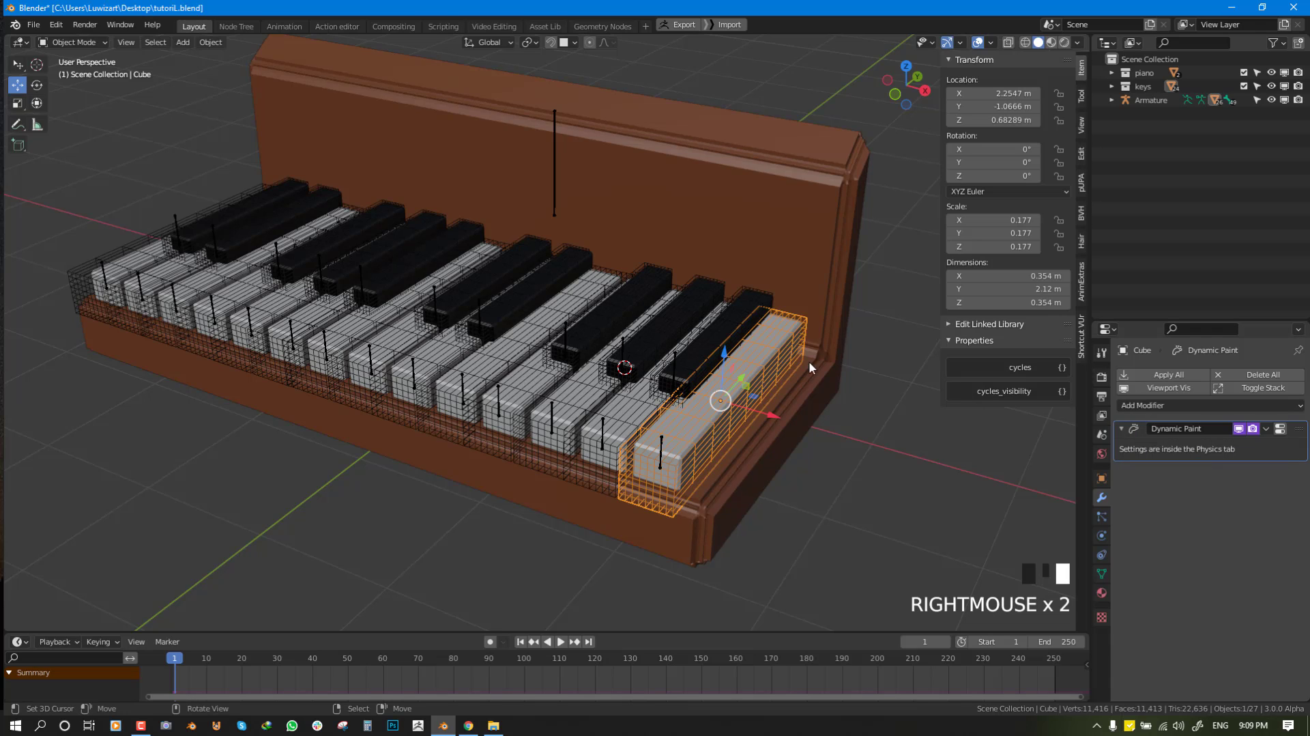
Check the tall bone's disable dynamics property against the driven Dynamic Paint visibility on the last white key's cube.
right_click(556, 160)
key(ctrl+Tab)
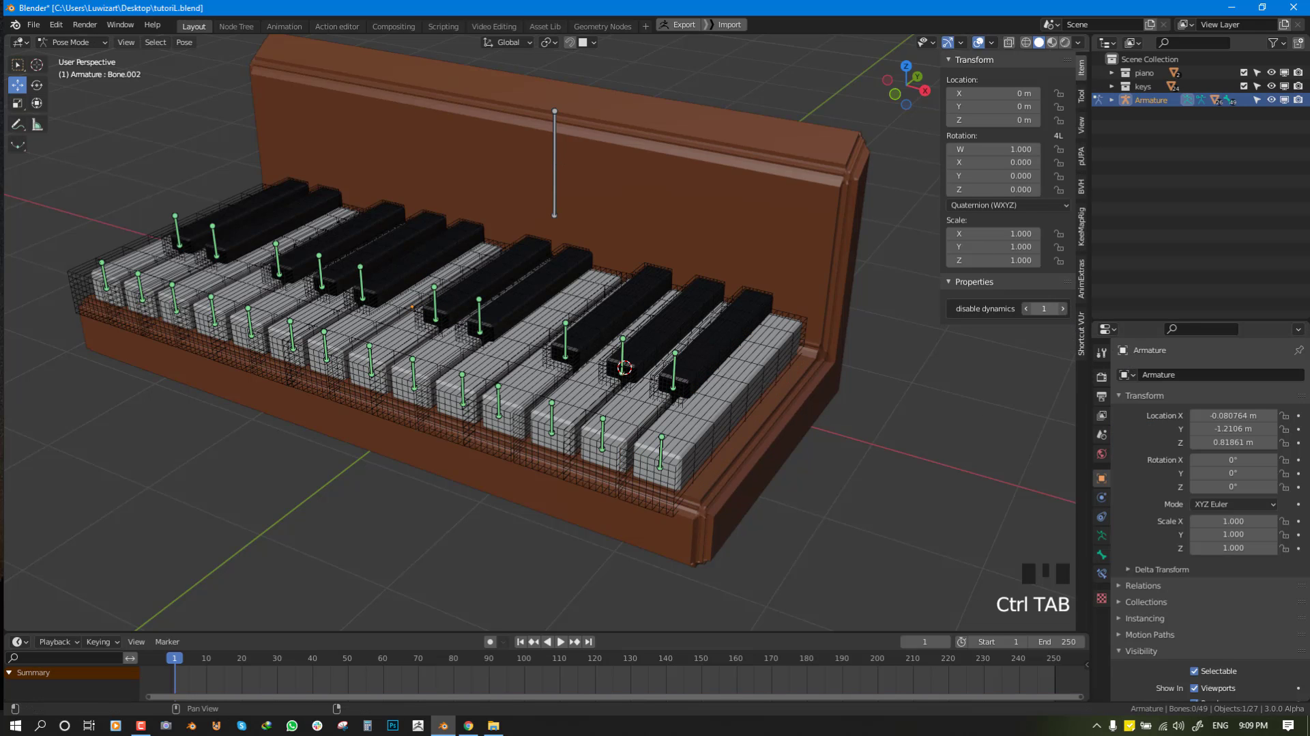
key(ctrl+Tab)
right_click(658, 497)
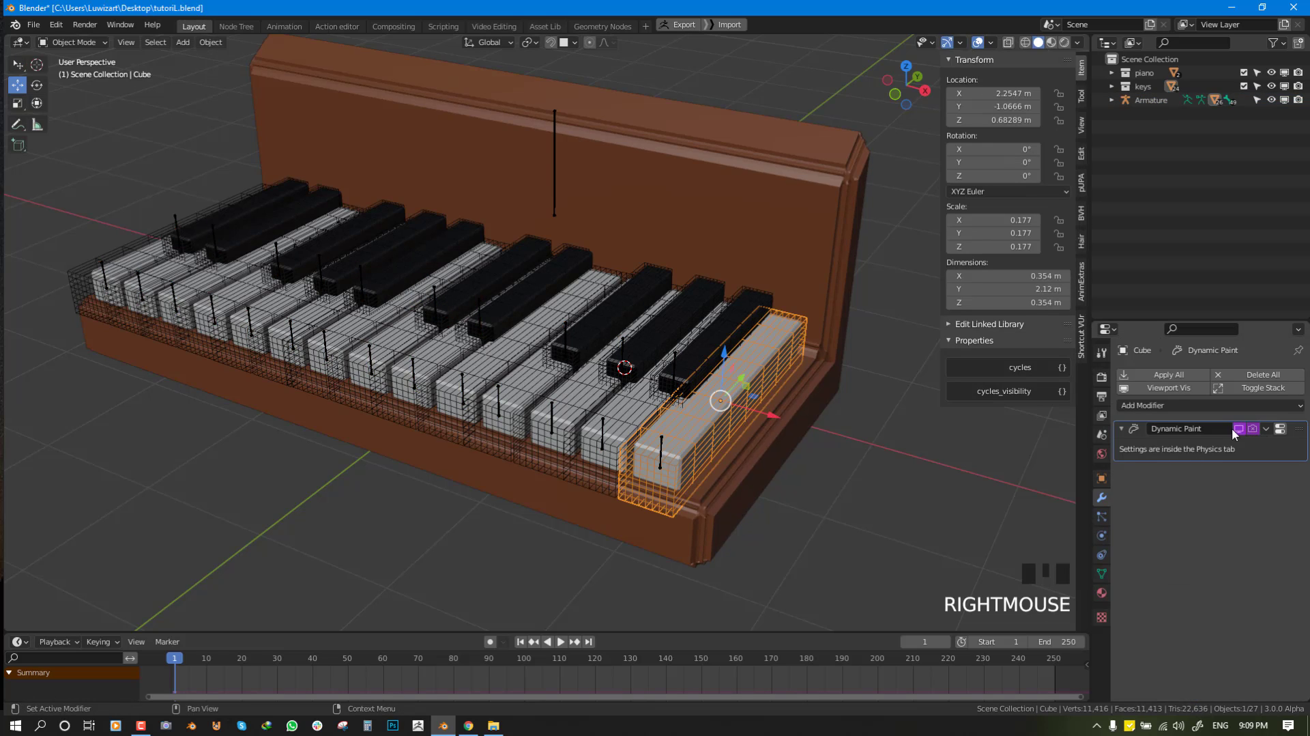
right_click(559, 179)
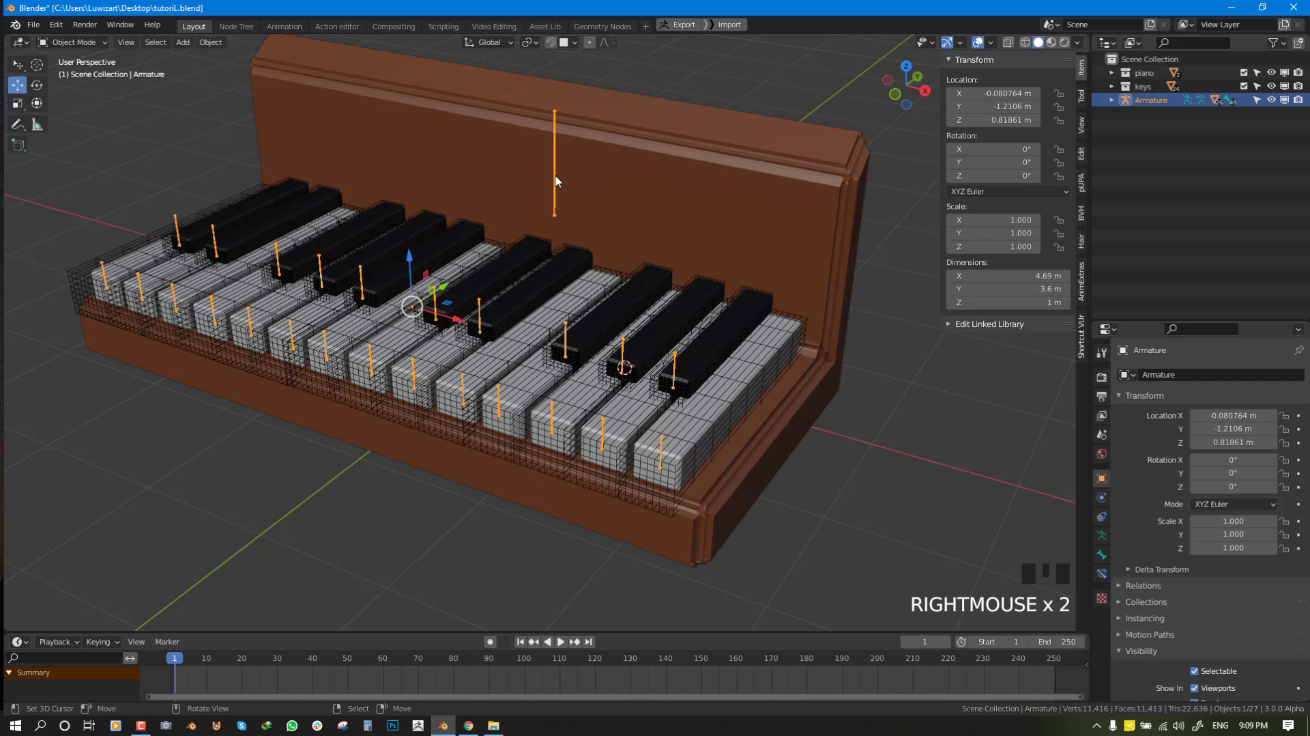
key(ctrl+Tab)
right_click(556, 178)
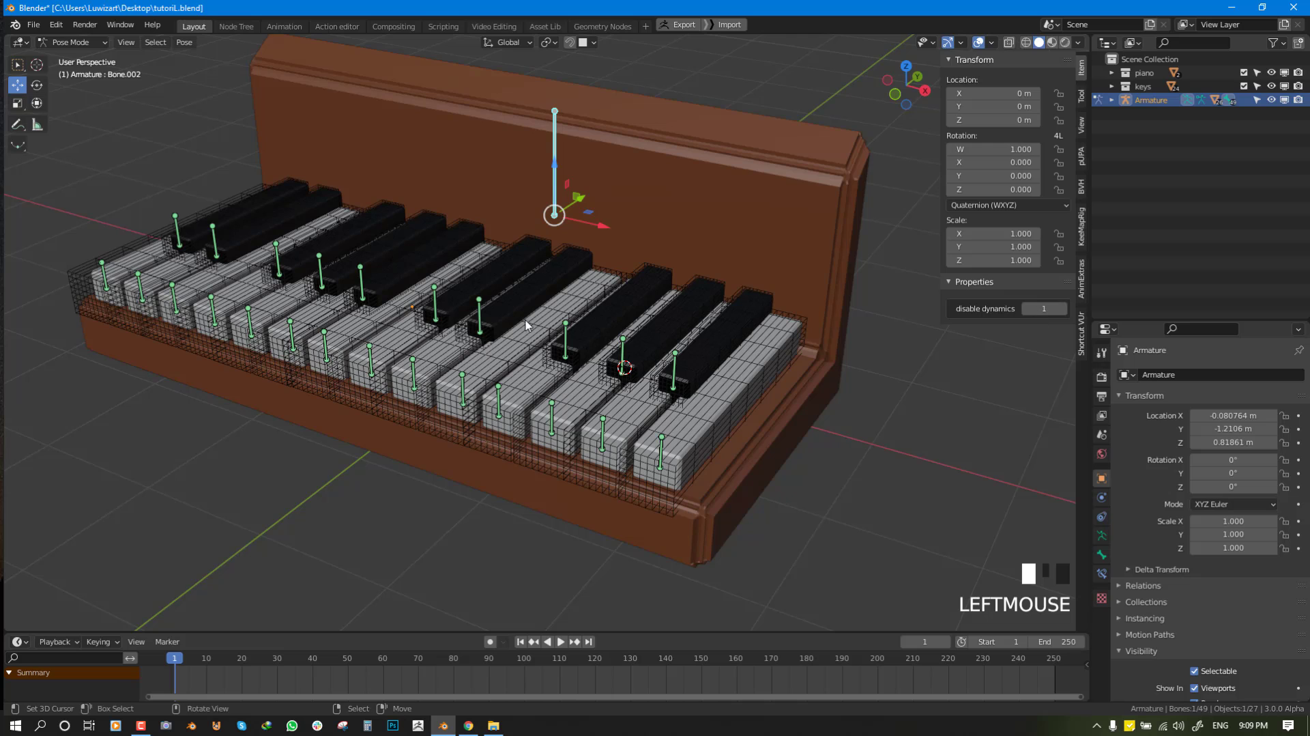
middle_drag(526, 324, 806, 355)
key(alt+a)
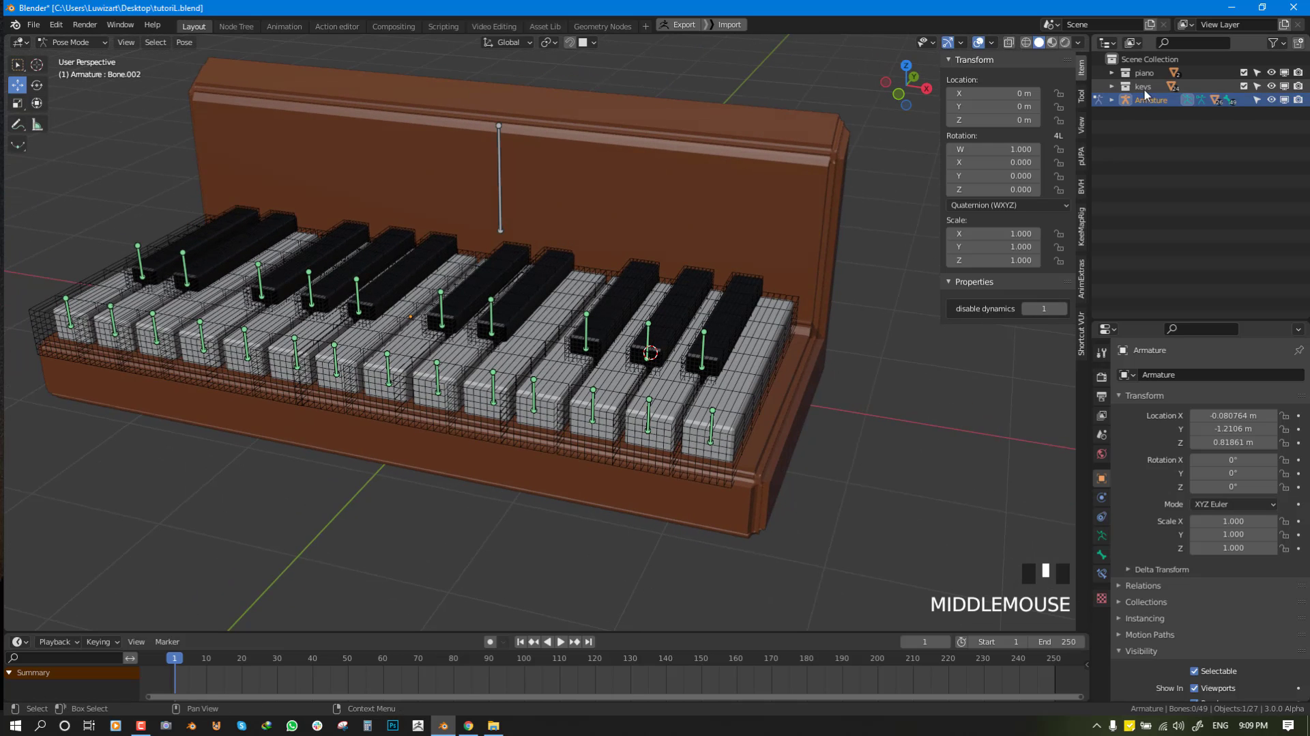
Switch the armature to Object Mode and select all objects in the keys collection.
click(1145, 89)
right_click(1145, 90)
click(1078, 161)
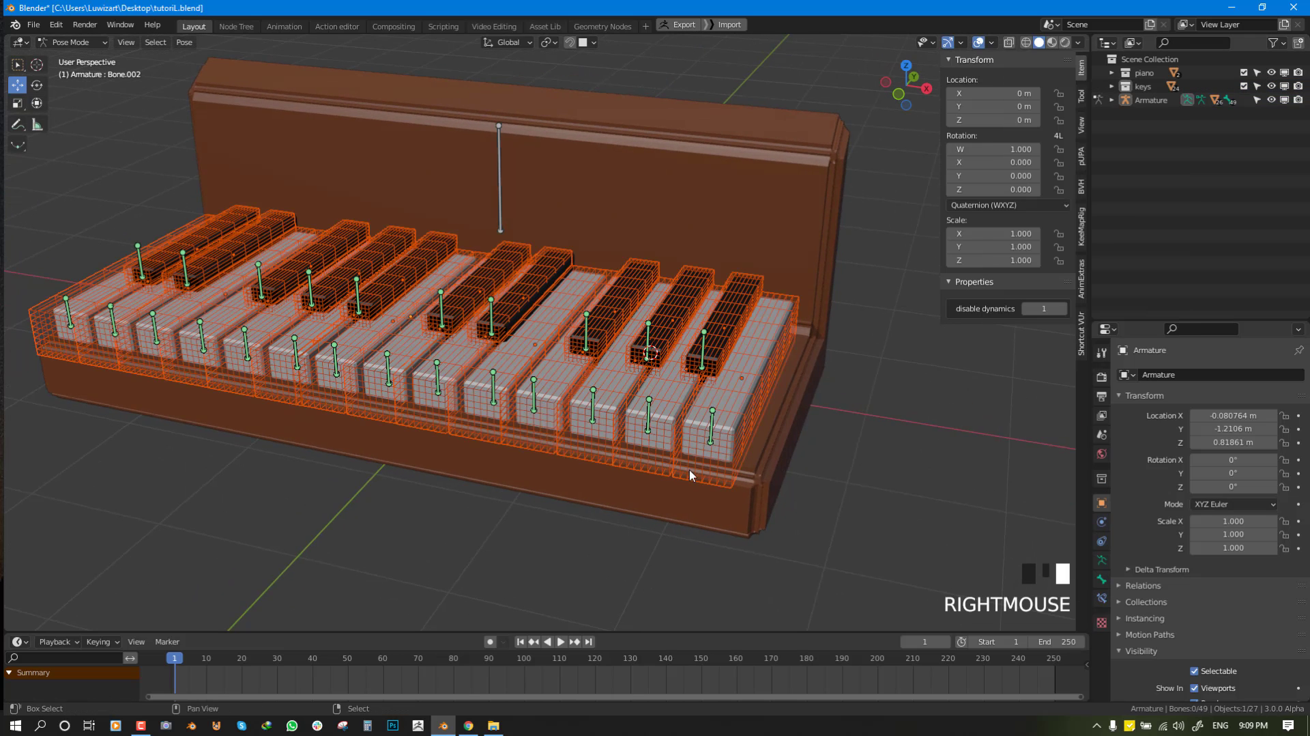
key(ctrl+Tab)
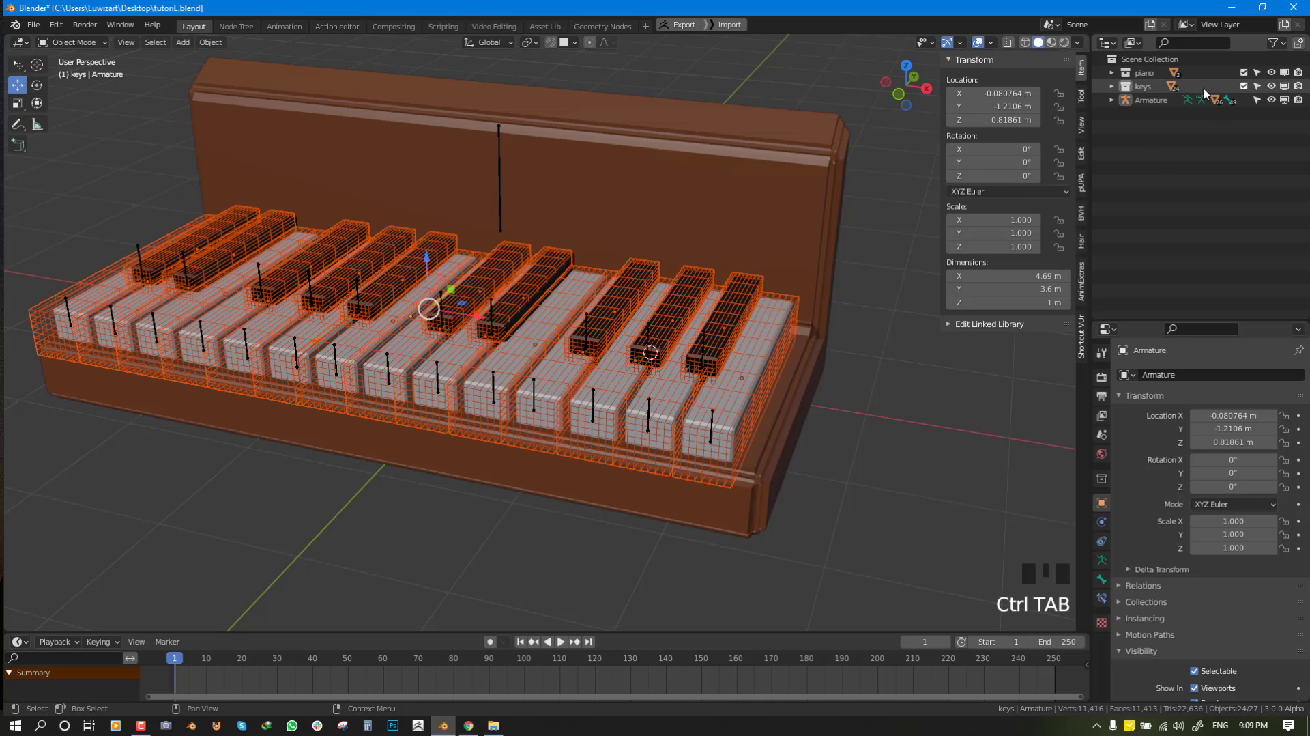
right_click(1150, 87)
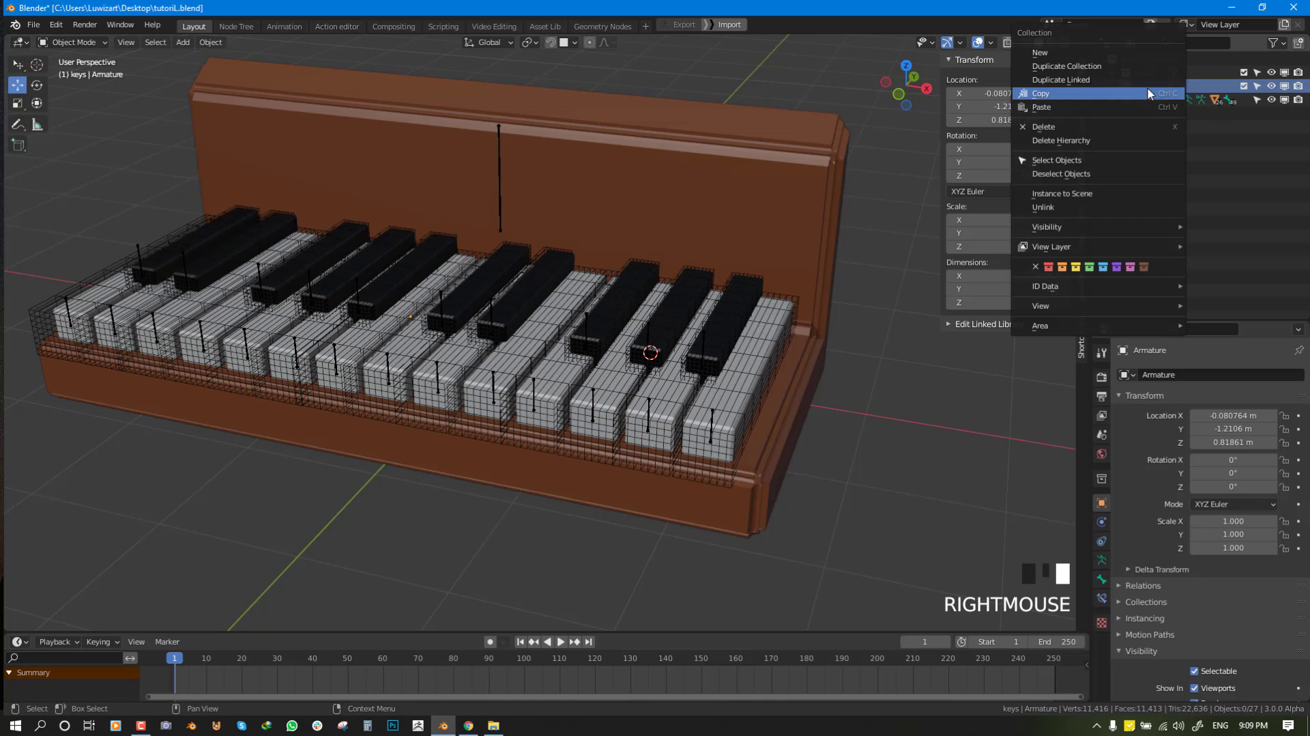
click(1077, 160)
Make the last white key's cube the active object while keeping all the other key objects selected.
shift+right_click(714, 490)
shift+right_click(687, 495)
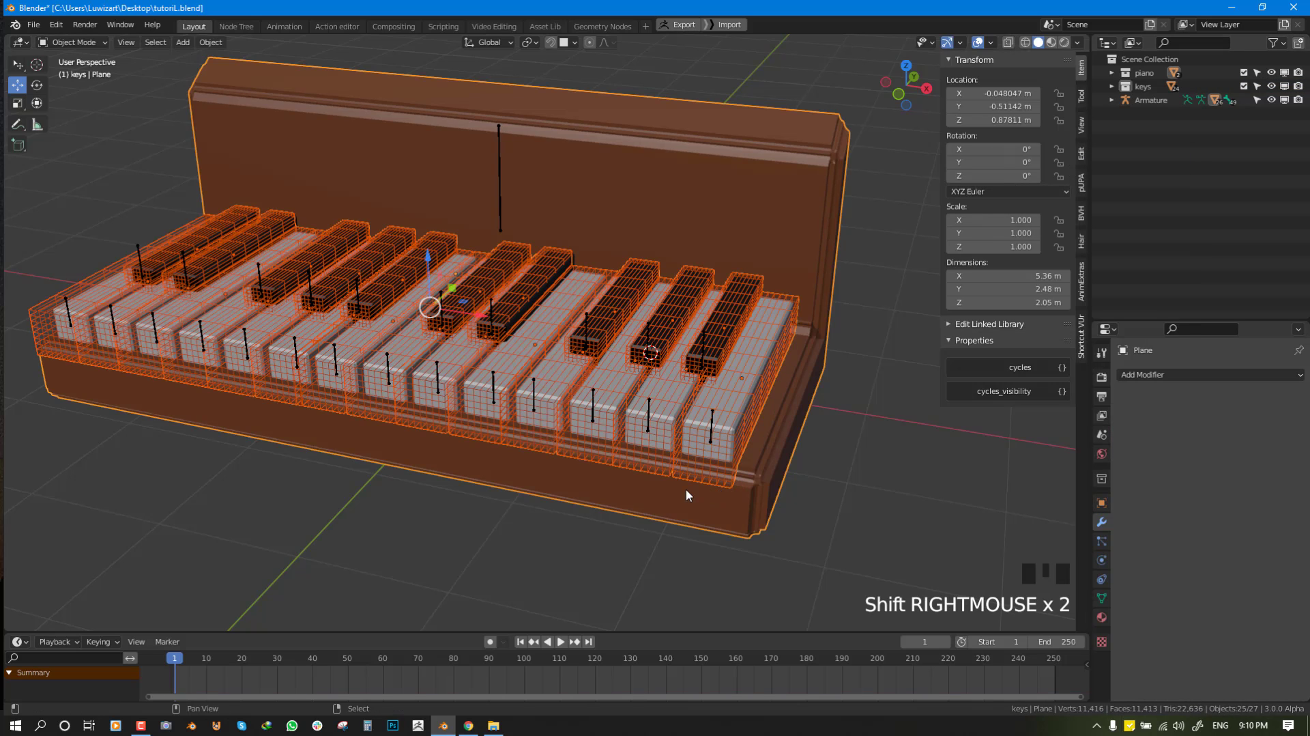
key(ctrl+z)
scroll(789, 462, up, 2)
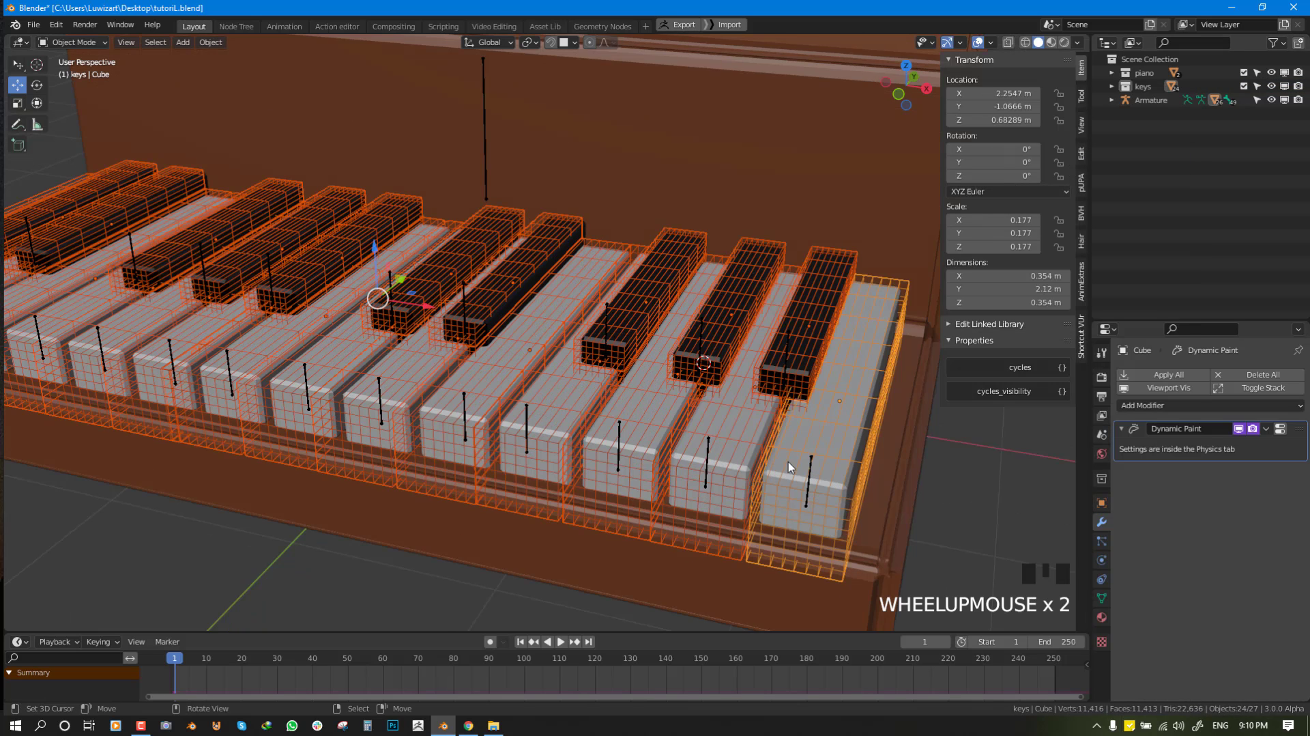
scroll(838, 451, down, 1)
shift+middle_drag(837, 452, 762, 432)
shift+right_click(730, 517)
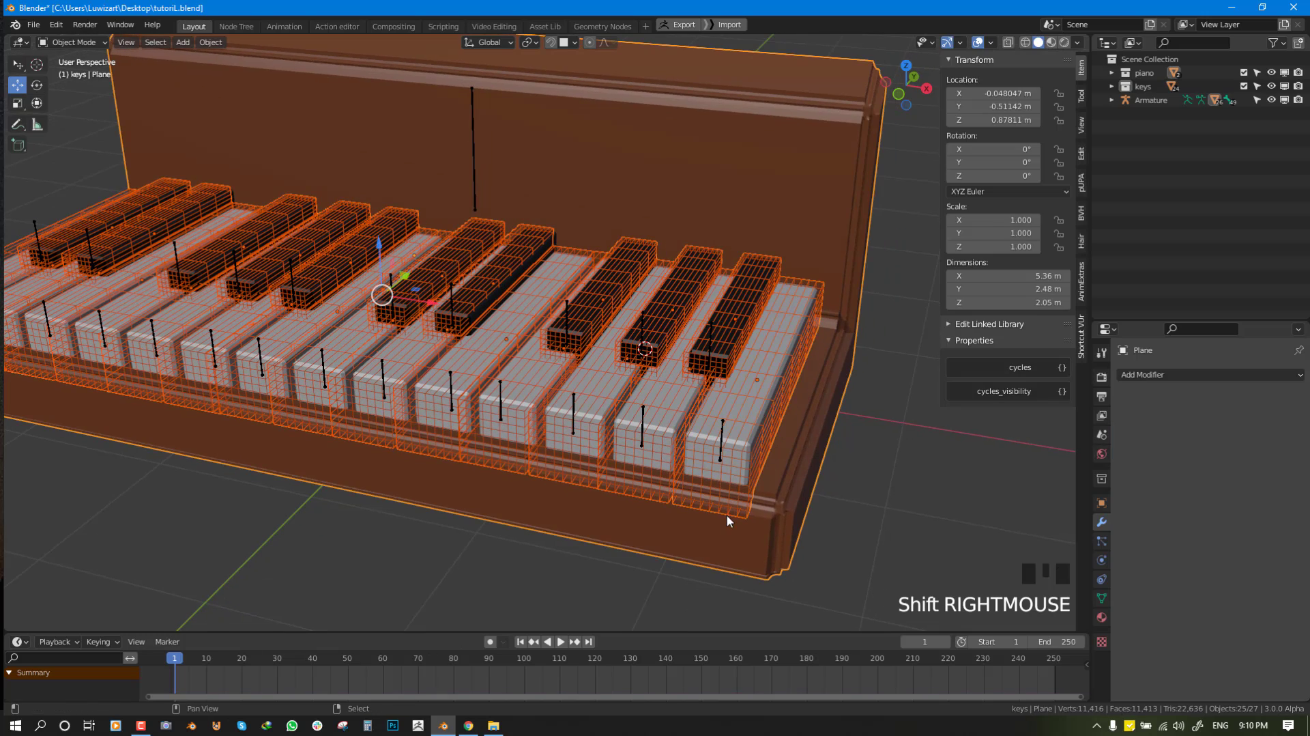
key(ctrl+z)
shift+right_click(728, 519)
mouse_move(728, 519)
middle_down()
mouse_move(695, 537)
mouse_move(336, 442)
middle_up()
key(ctrl+z)
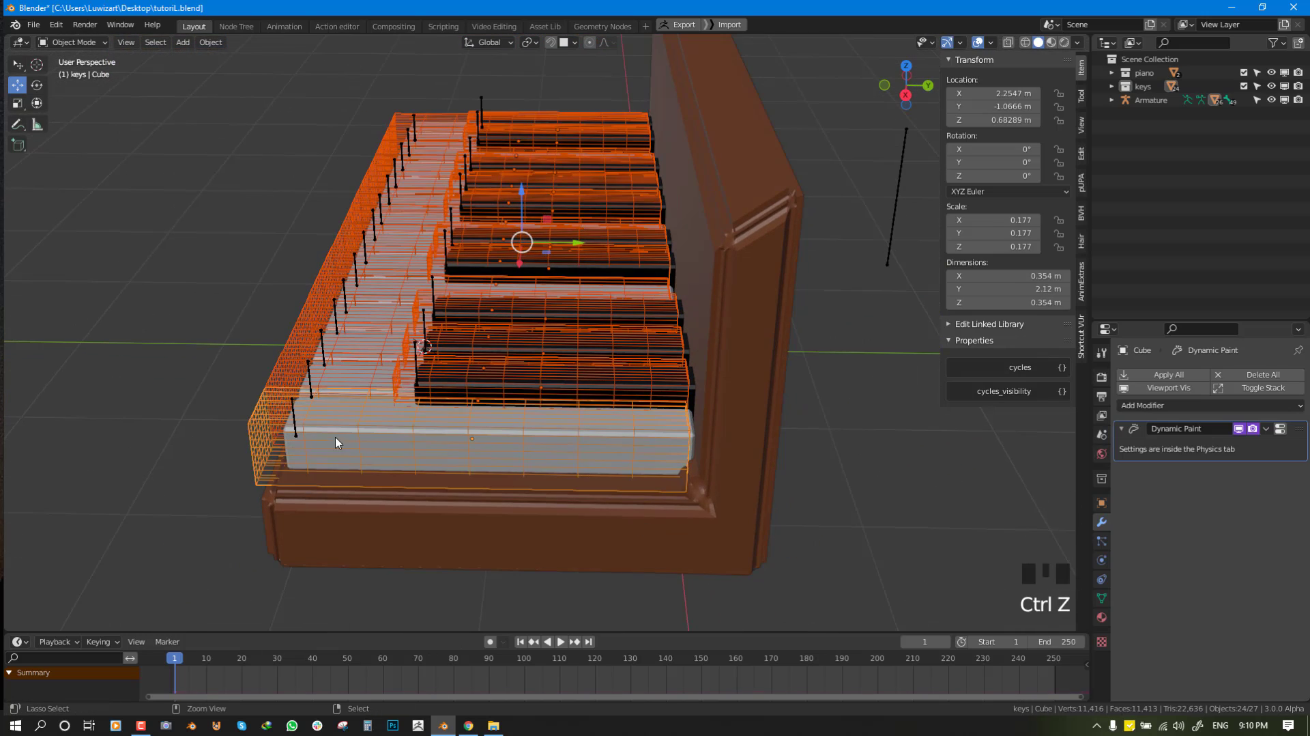
shift+right_click(255, 465)
shift+right_click(256, 466)
shift+middle_drag(255, 465, 701, 391)
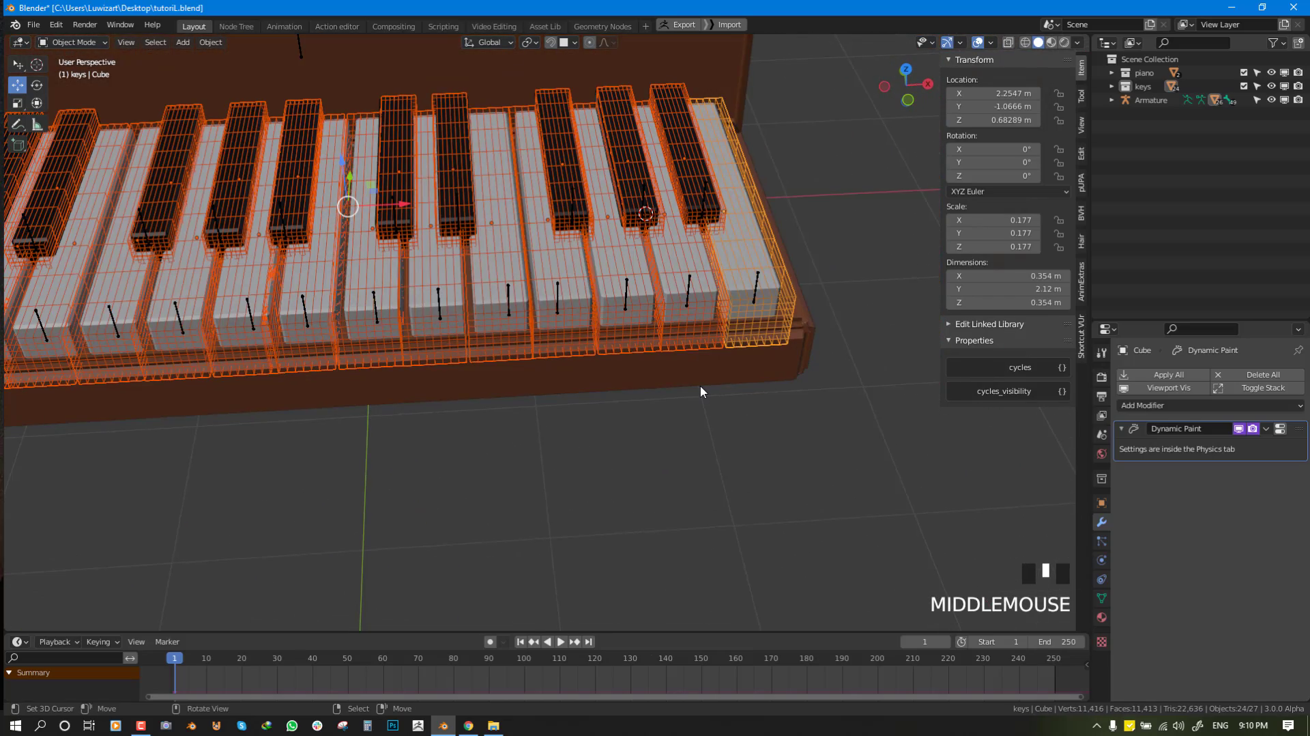
Link the active cube's animation data to all selected key objects, then deselect everything.
key(ctrl+l)
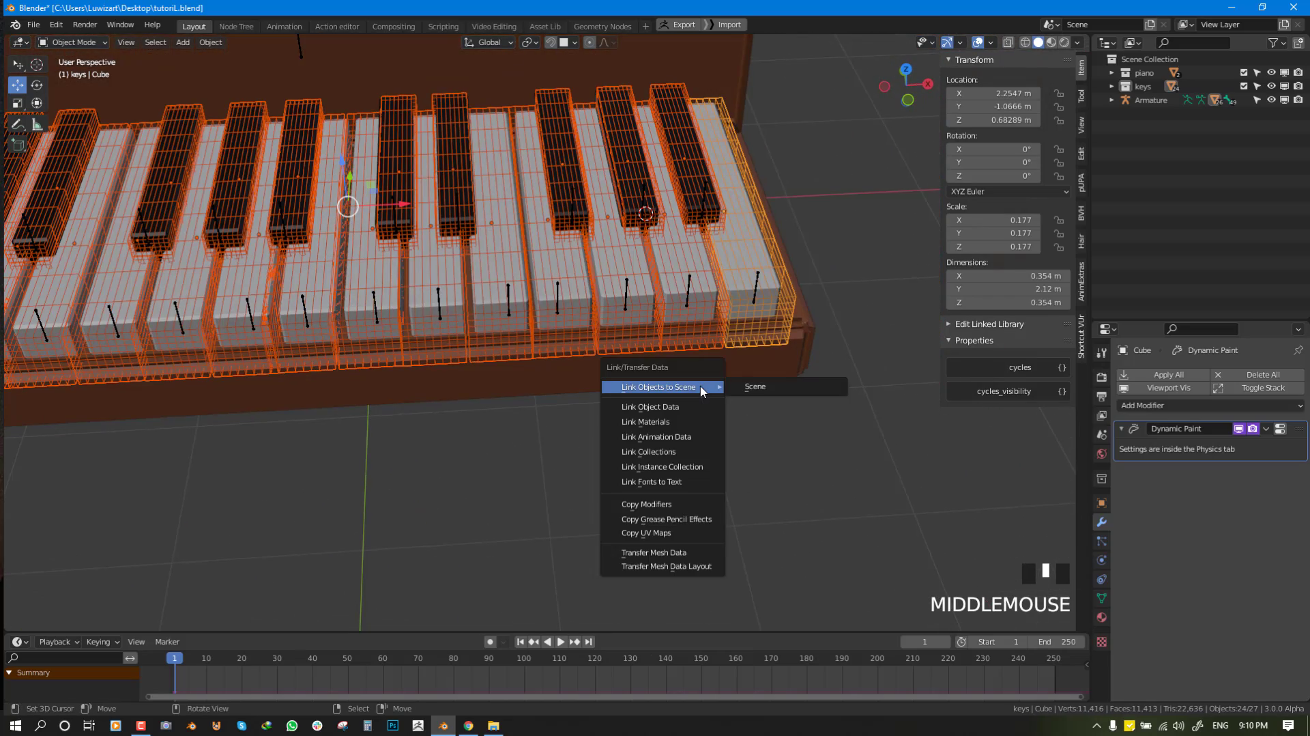
click(673, 437)
middle_drag(800, 346, 797, 328)
key(alt+a)
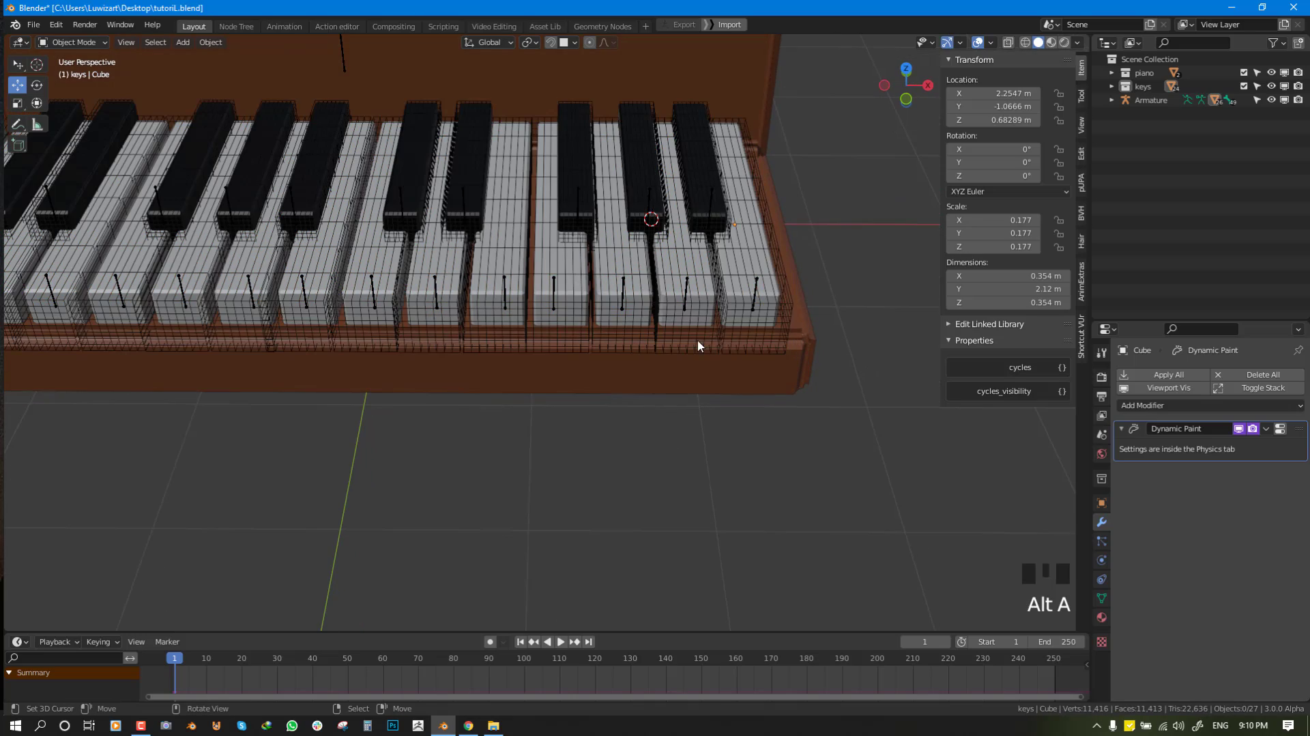
Check the Dynamic Paint modifier on another white key's cube for the driven visibility.
right_click(697, 346)
middle_drag(698, 346, 671, 334)
right_click(632, 310)
key(alt+a)
shift+middle_drag(591, 334, 554, 290)
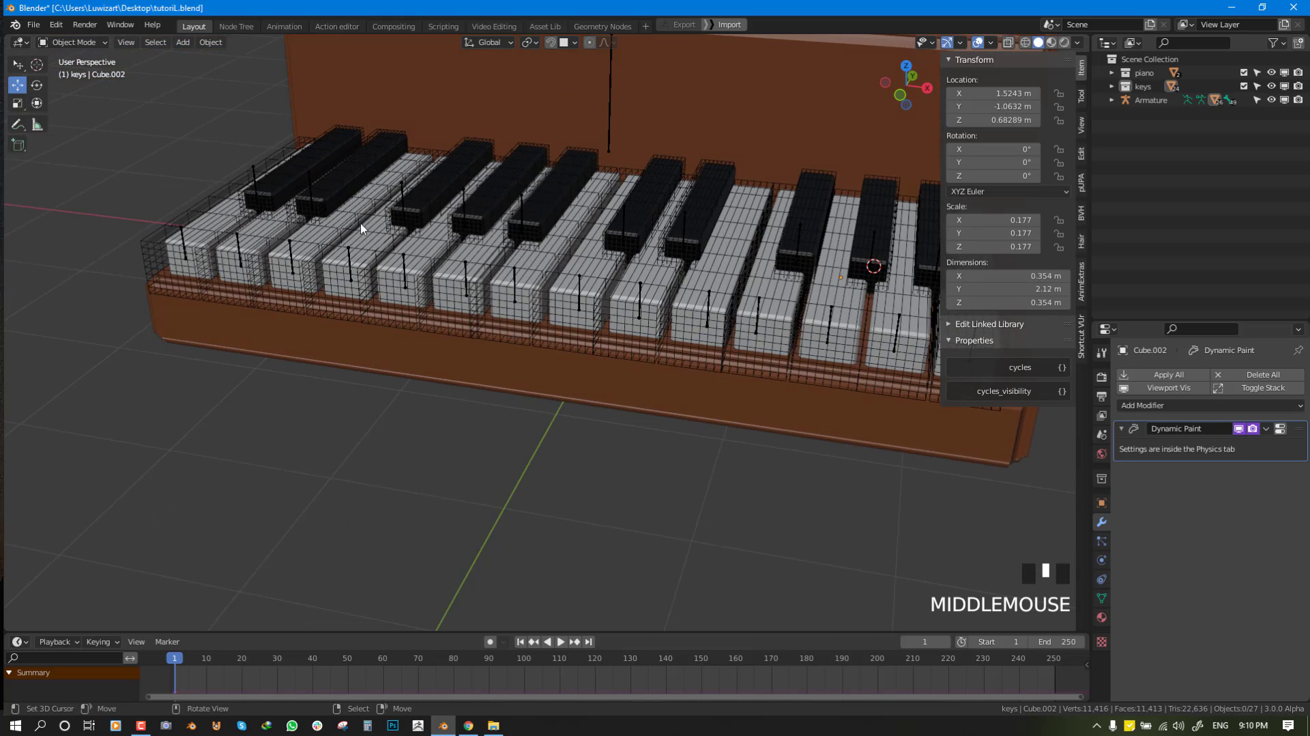
Exclude the keys collection from the view layer and put the armature into Pose Mode.
middle_drag(697, 254, 710, 254)
shift+middle_drag(811, 217, 688, 265)
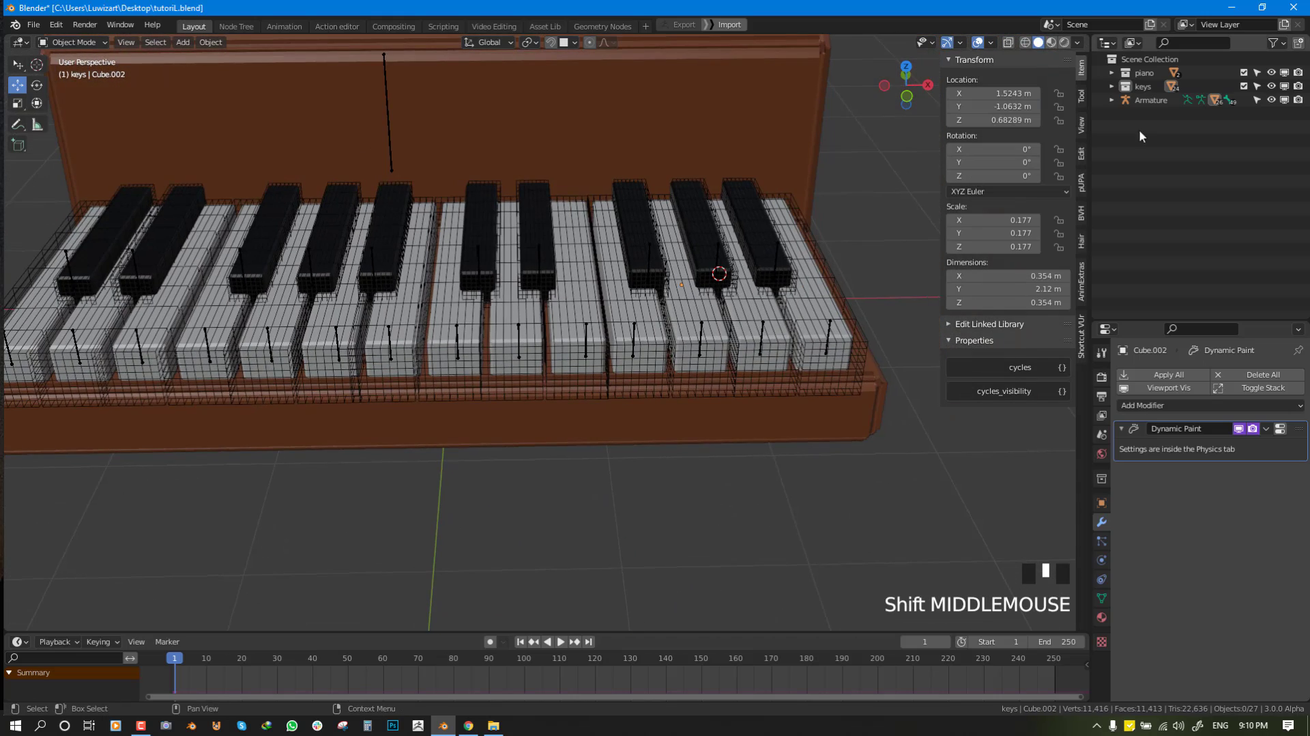
click(1243, 86)
right_click(387, 121)
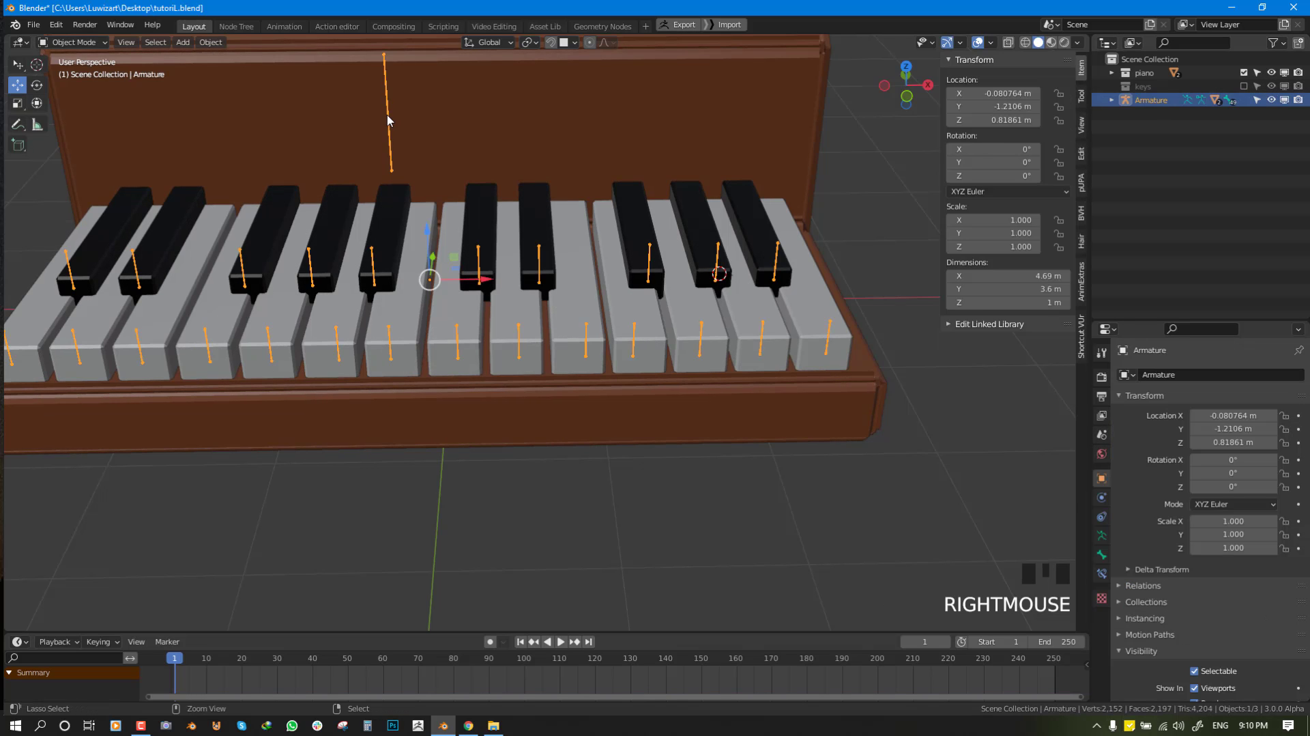
key(ctrl+Tab)
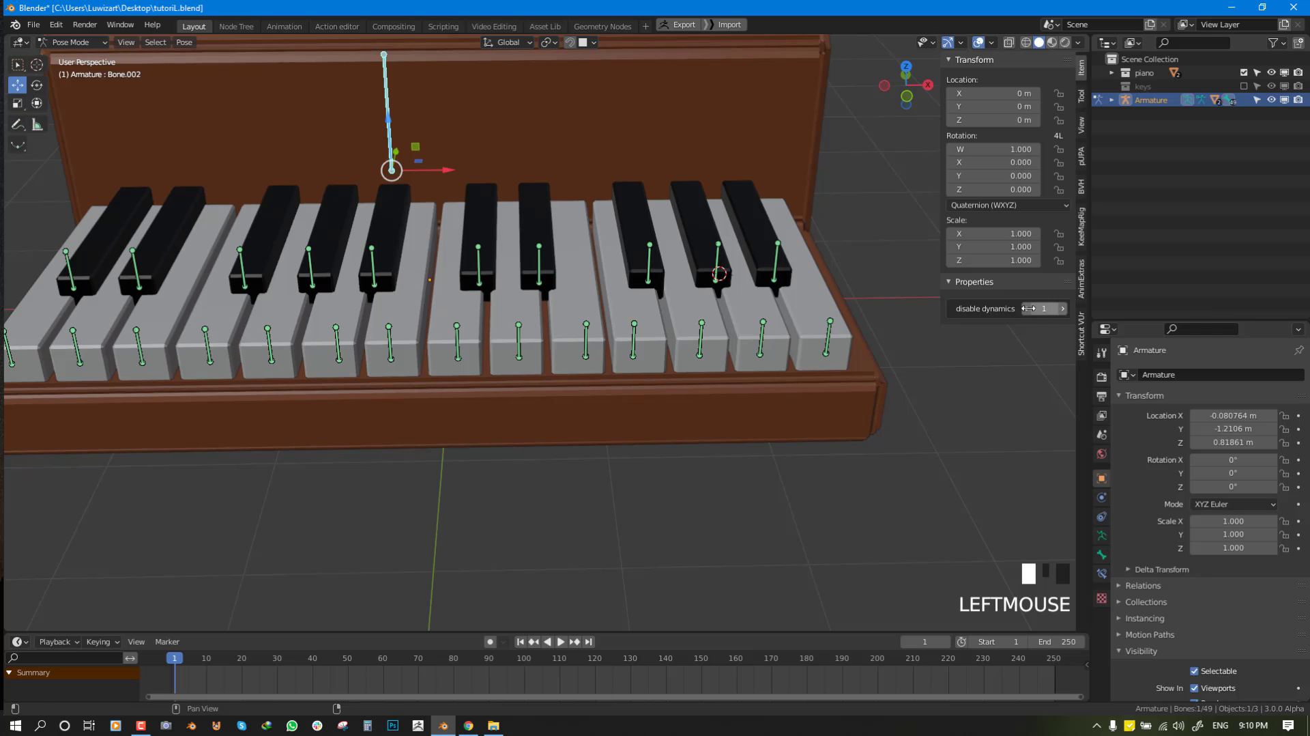
Scrub the timeline with the keys collection hidden, return to the first frame and leave Pose Mode.
middle_drag(740, 290, 756, 263)
shift+middle_drag(756, 263, 763, 289)
drag(174, 690, 454, 696)
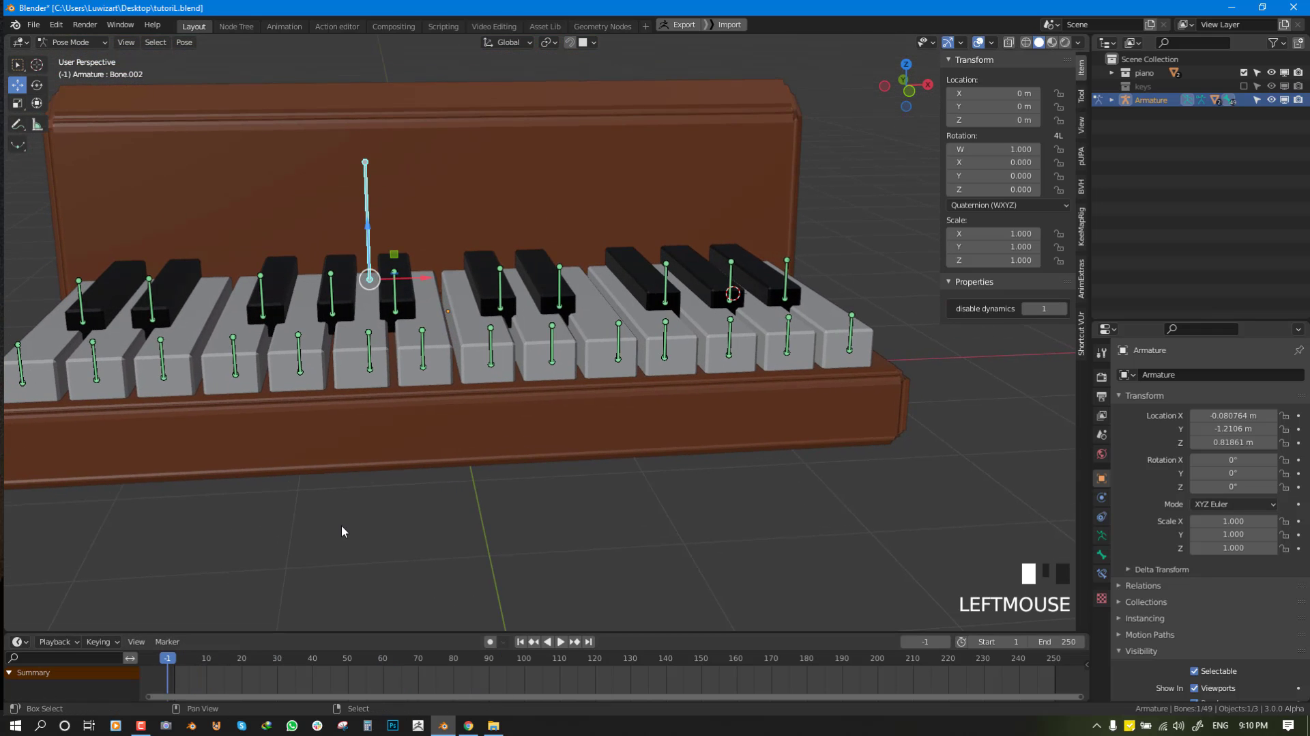
key(shift+Left)
middle_drag(567, 477, 800, 303)
key(ctrl+Tab)
scroll(712, 318, down, 2)
scroll(739, 297, up, 1)
scroll(692, 286, up, 1)
scroll(751, 319, down, 2)
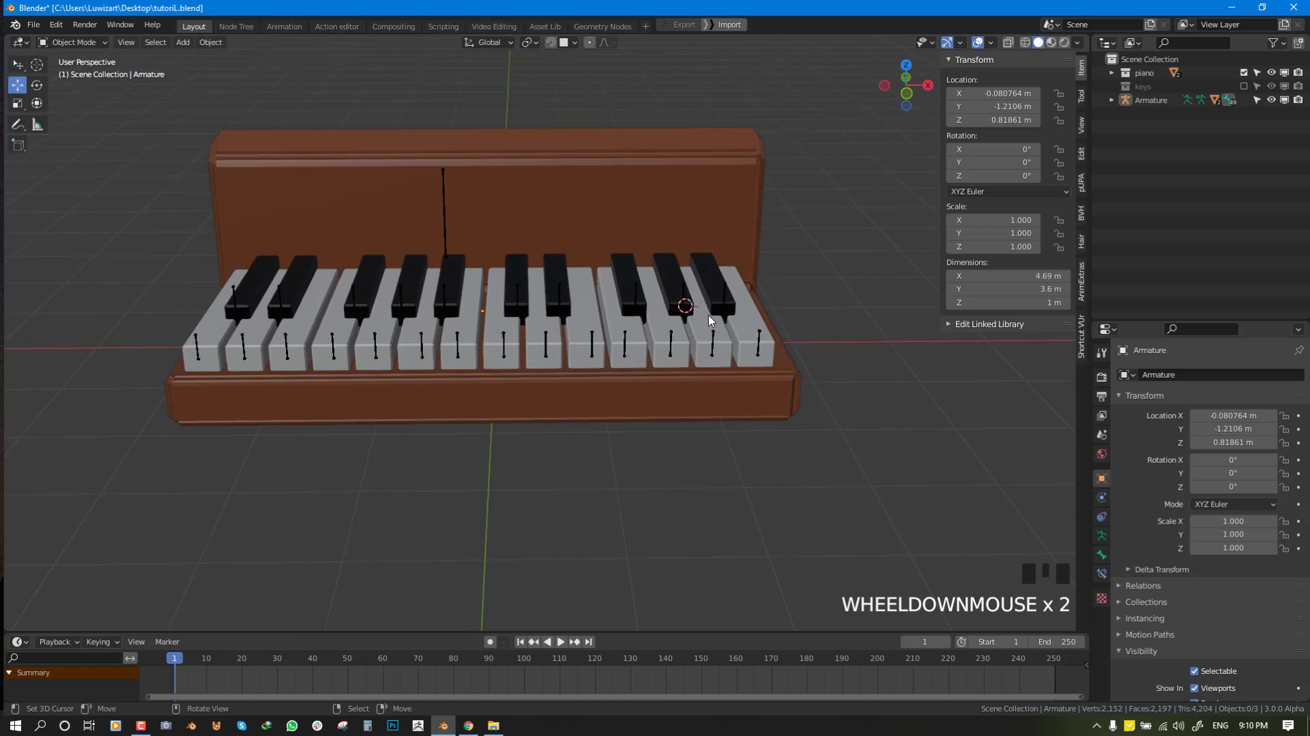
middle_drag(709, 314, 551, 157)
scroll(634, 335, down, 2)
scroll(623, 327, up, 2)
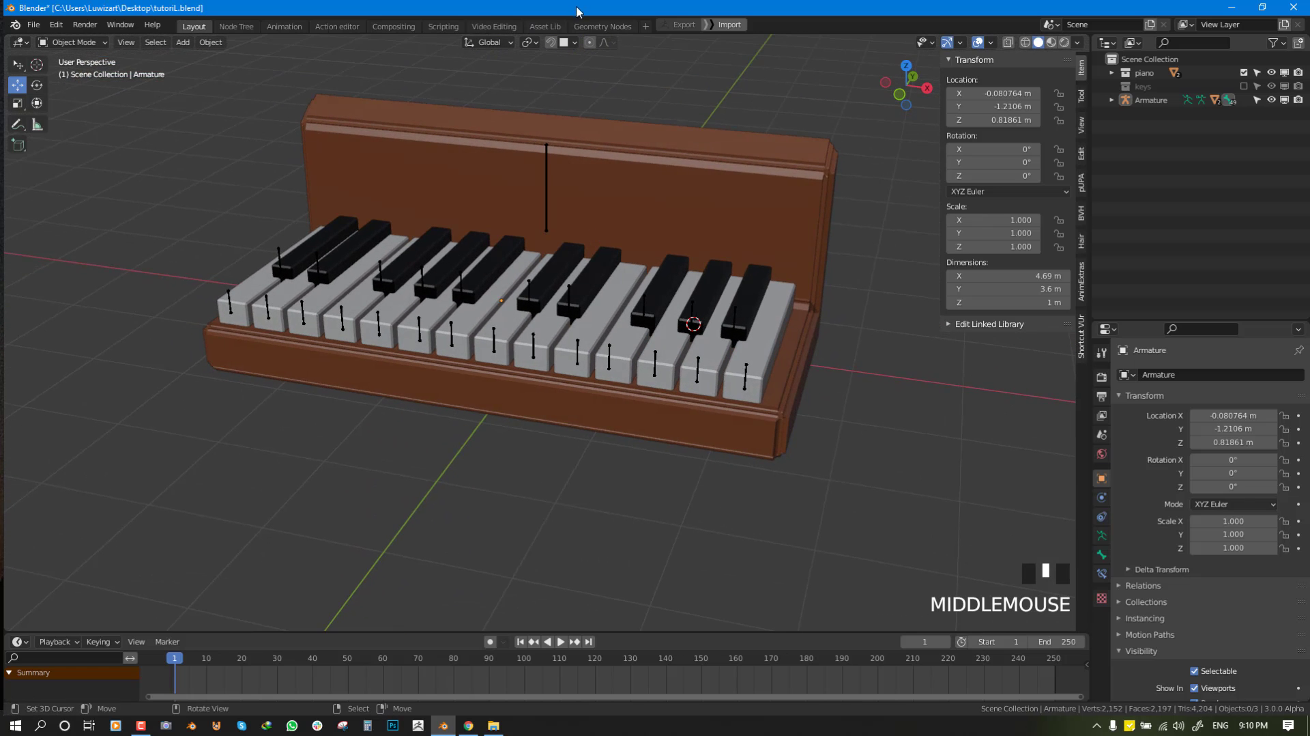
Show the objects of the character base library in the Asset Lib workspace and open the file path preferences.
click(544, 26)
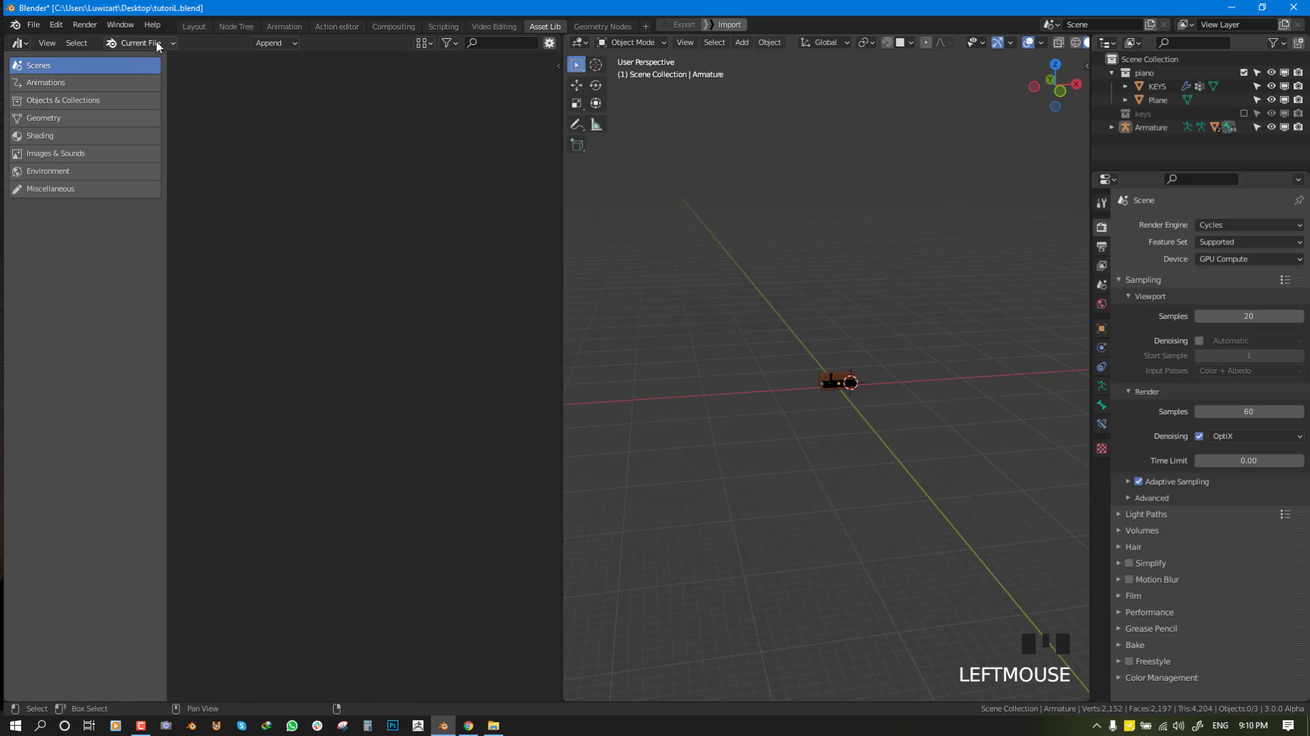
click(139, 82)
click(106, 98)
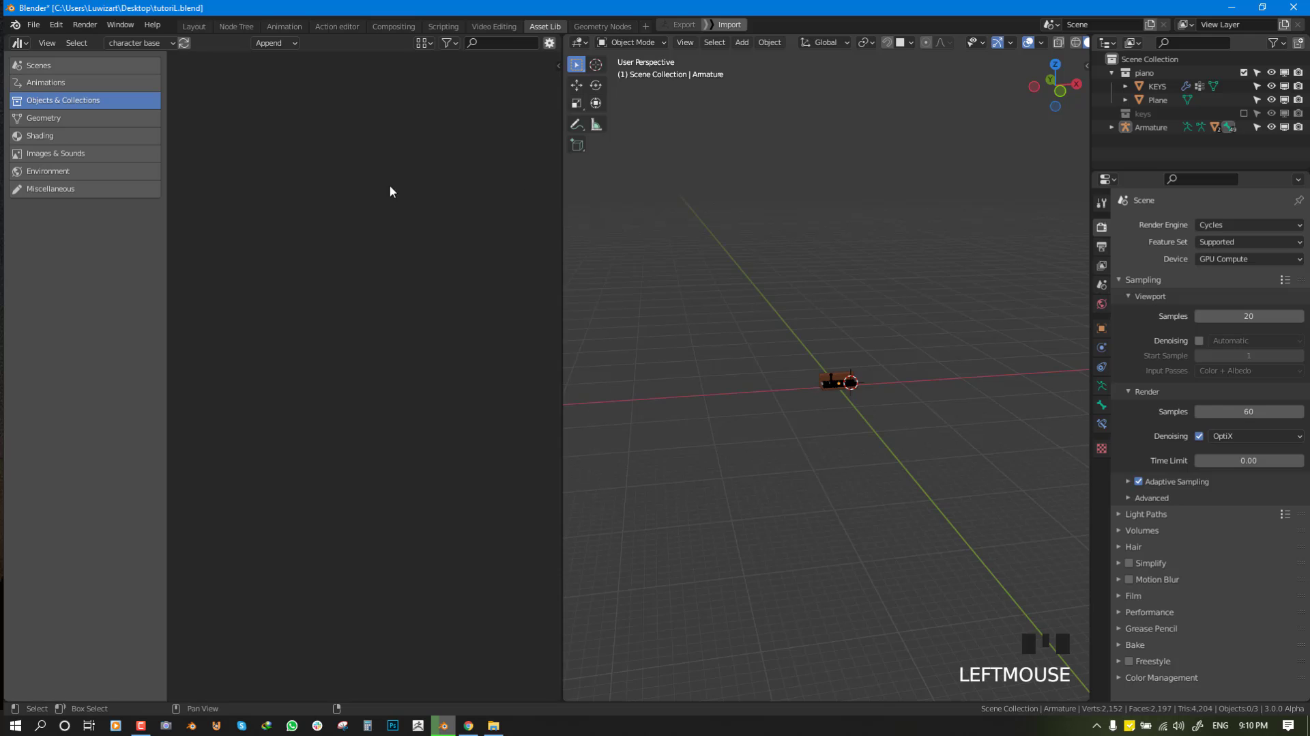
click(347, 263)
key(F4)
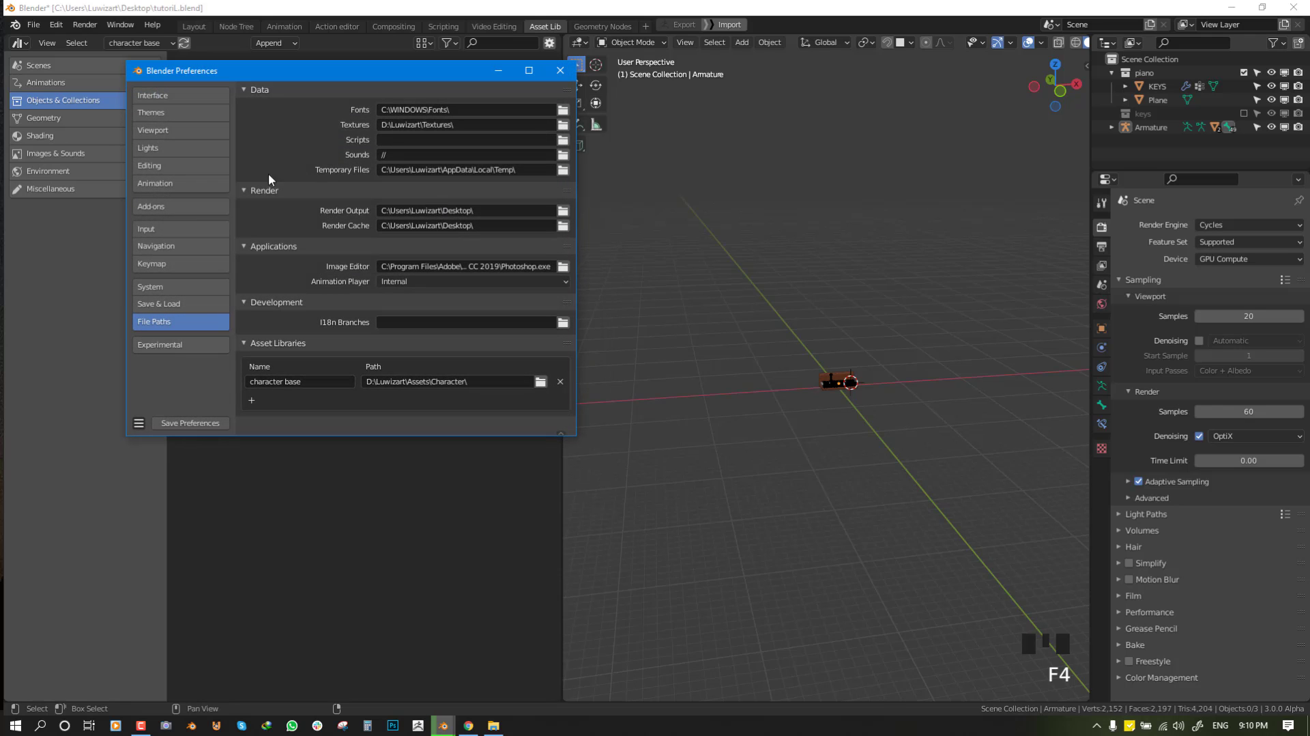
click(540, 381)
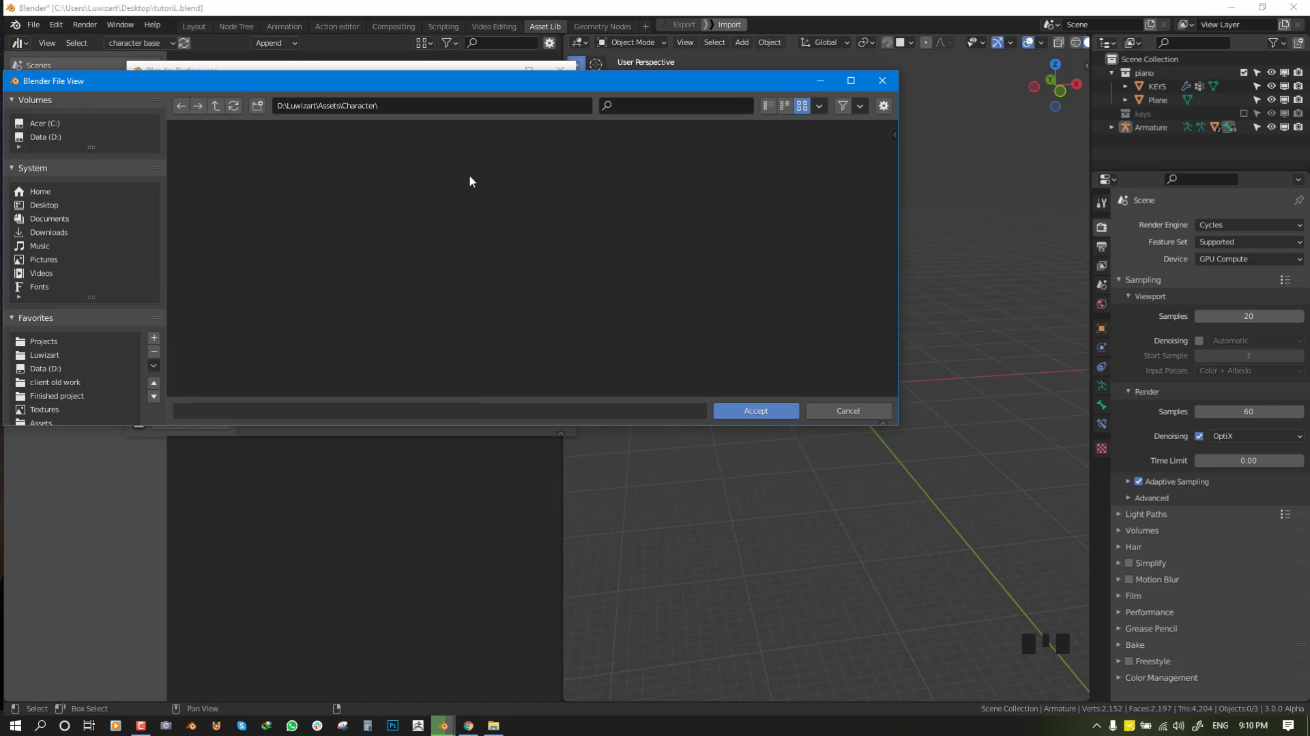
drag(380, 83, 394, 51)
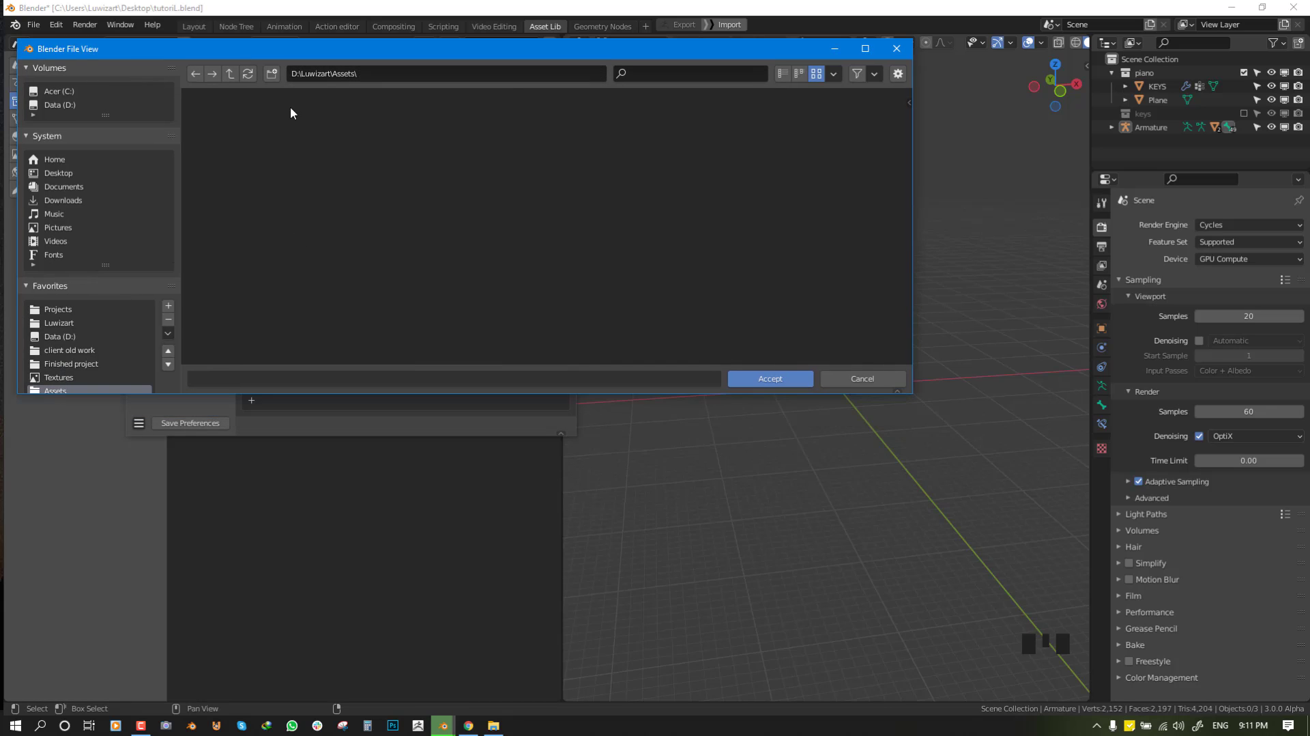
scroll(86, 361, down, 3)
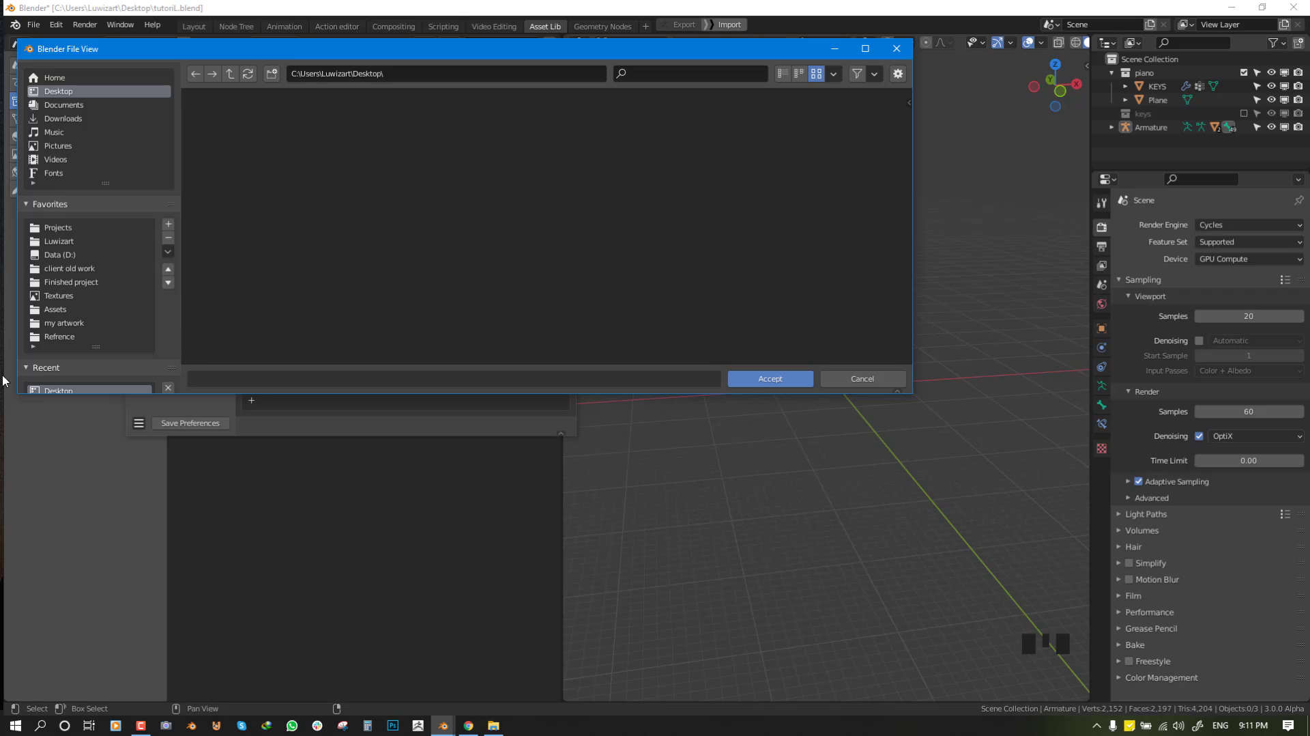
scroll(71, 356, down, 3)
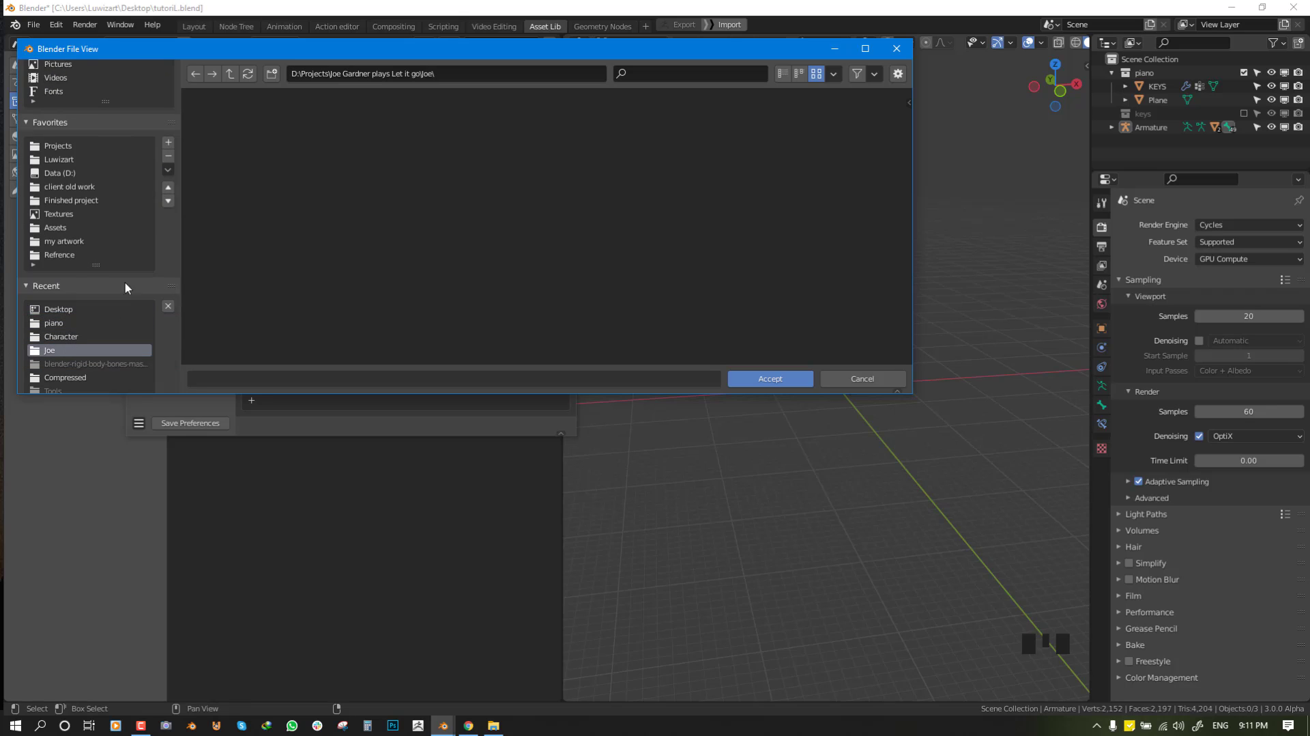
click(896, 49)
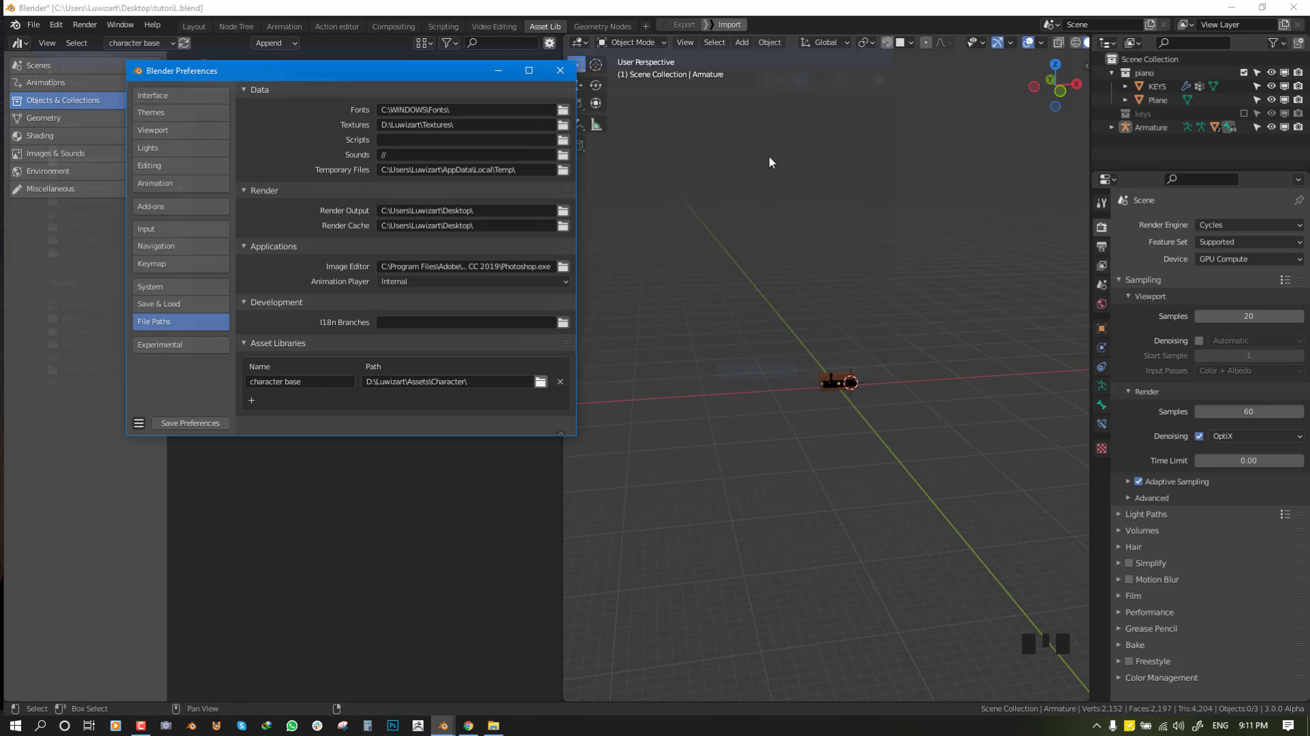
Set the character base asset library's path to the Assets\Character folder and close the preferences.
click(541, 383)
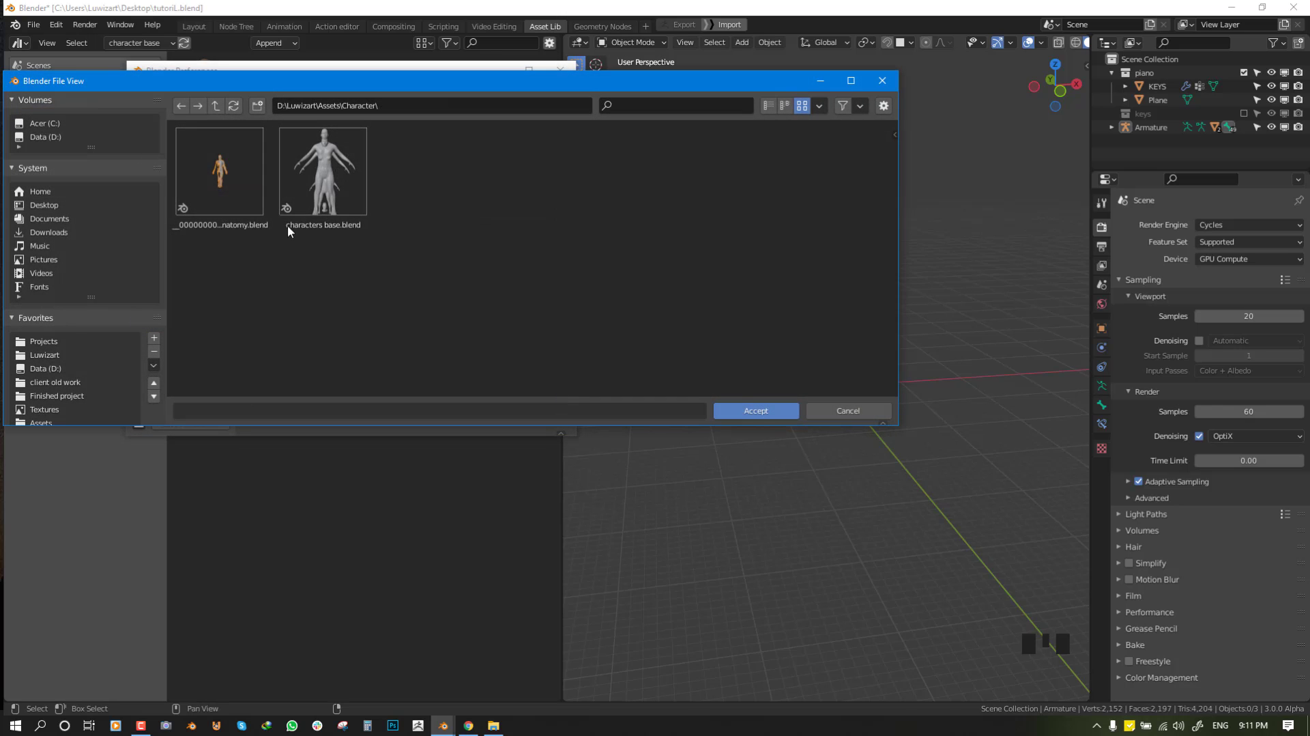
click(756, 412)
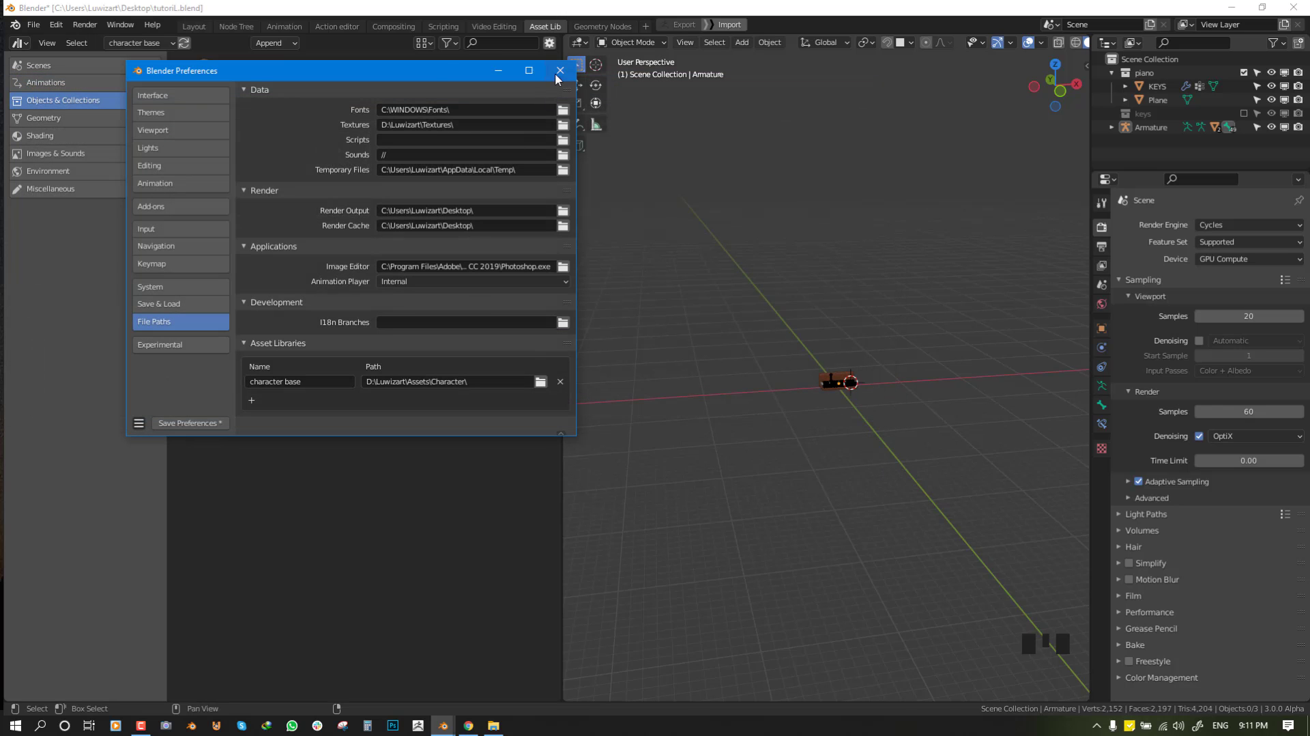
click(560, 70)
Add the 3 fingers cartoon hand asset to the scene and return to the Layout workspace.
drag(208, 93, 809, 393)
scroll(810, 392, up, 4)
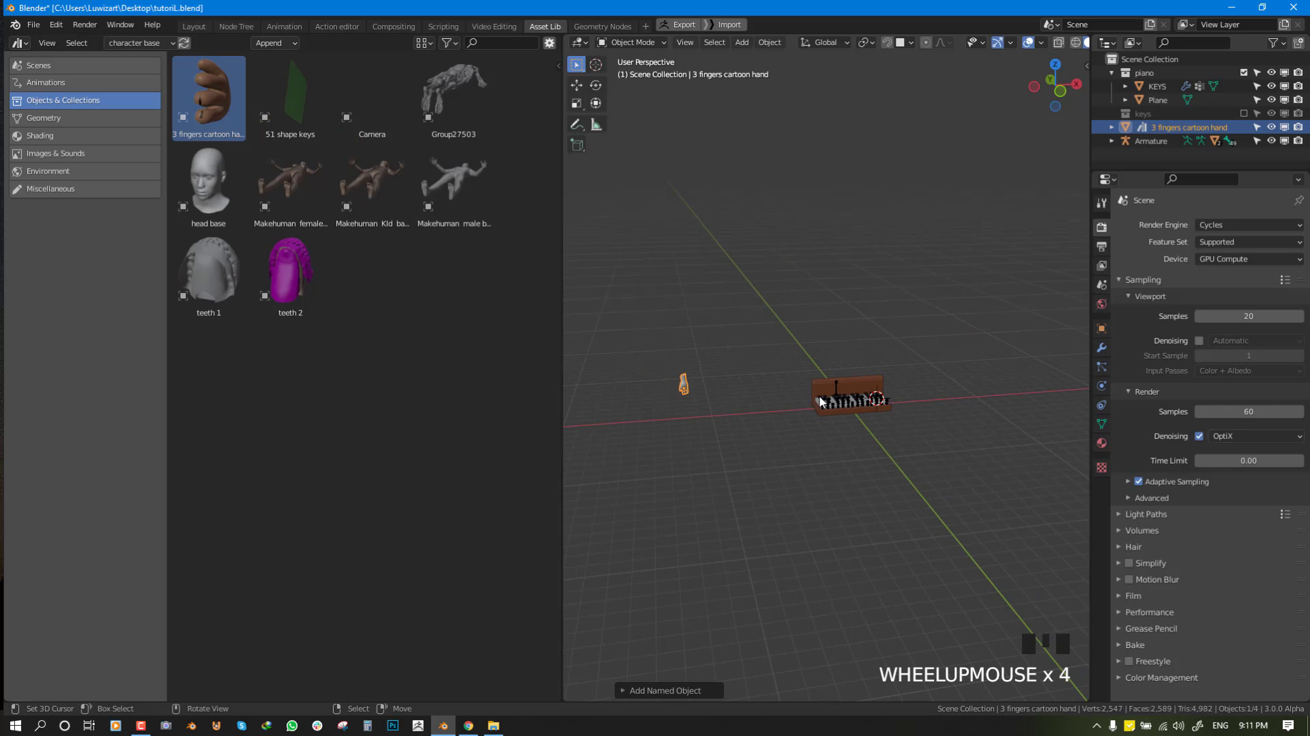
click(191, 25)
scroll(457, 273, down, 7)
middle_drag(457, 273, 276, 270)
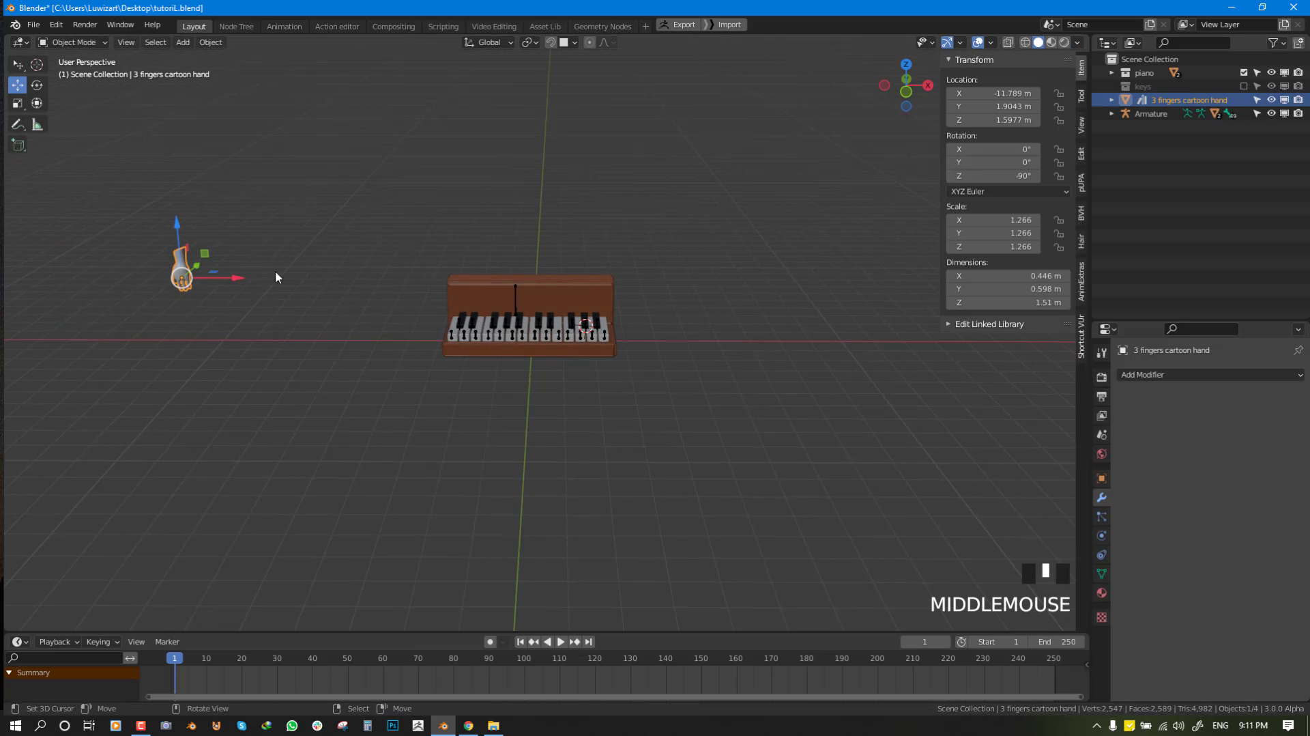
Place the cartoon hand in front of the piano keys and enlarge it to a scale of about 1.684.
key(g)
click(553, 355)
key(s)
click(673, 359)
key(KP_3)
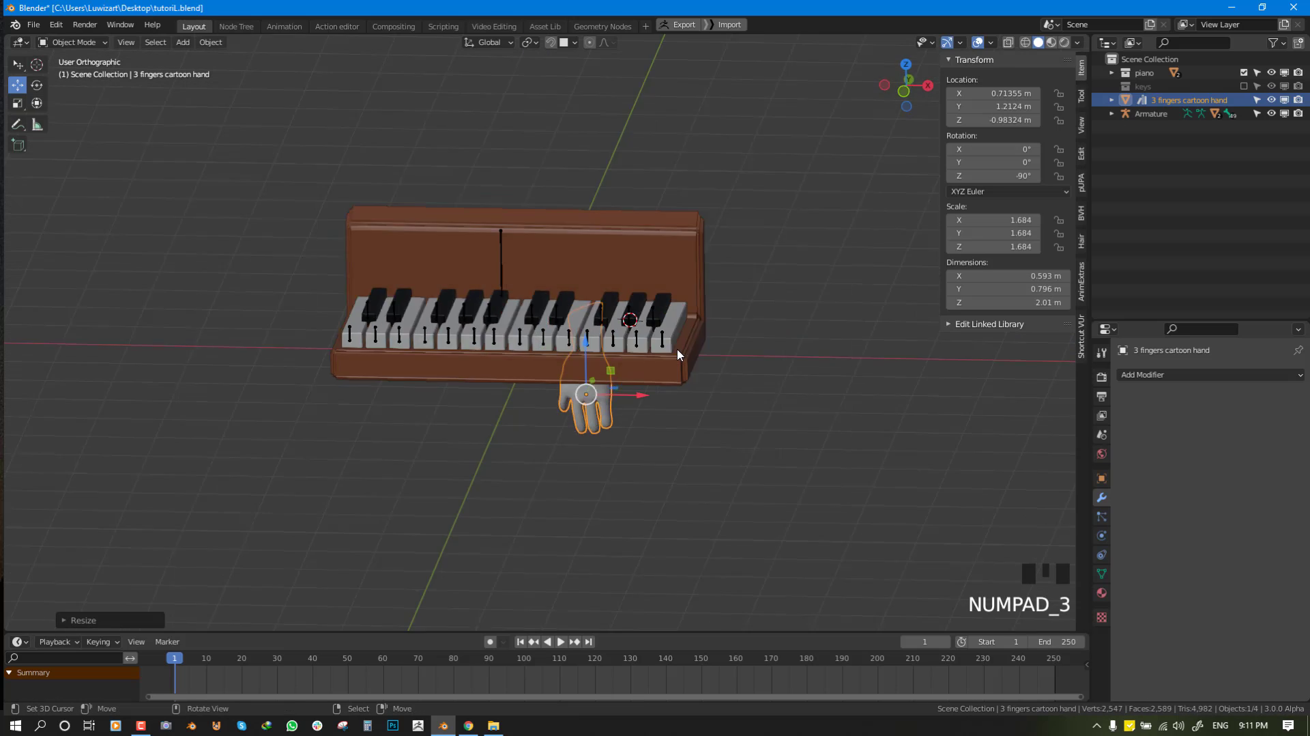
key(g)
click(660, 386)
Rotate the hand freely so its fingers slant down toward the keys, and reposition it in front of the piano.
key(r)
key(r)
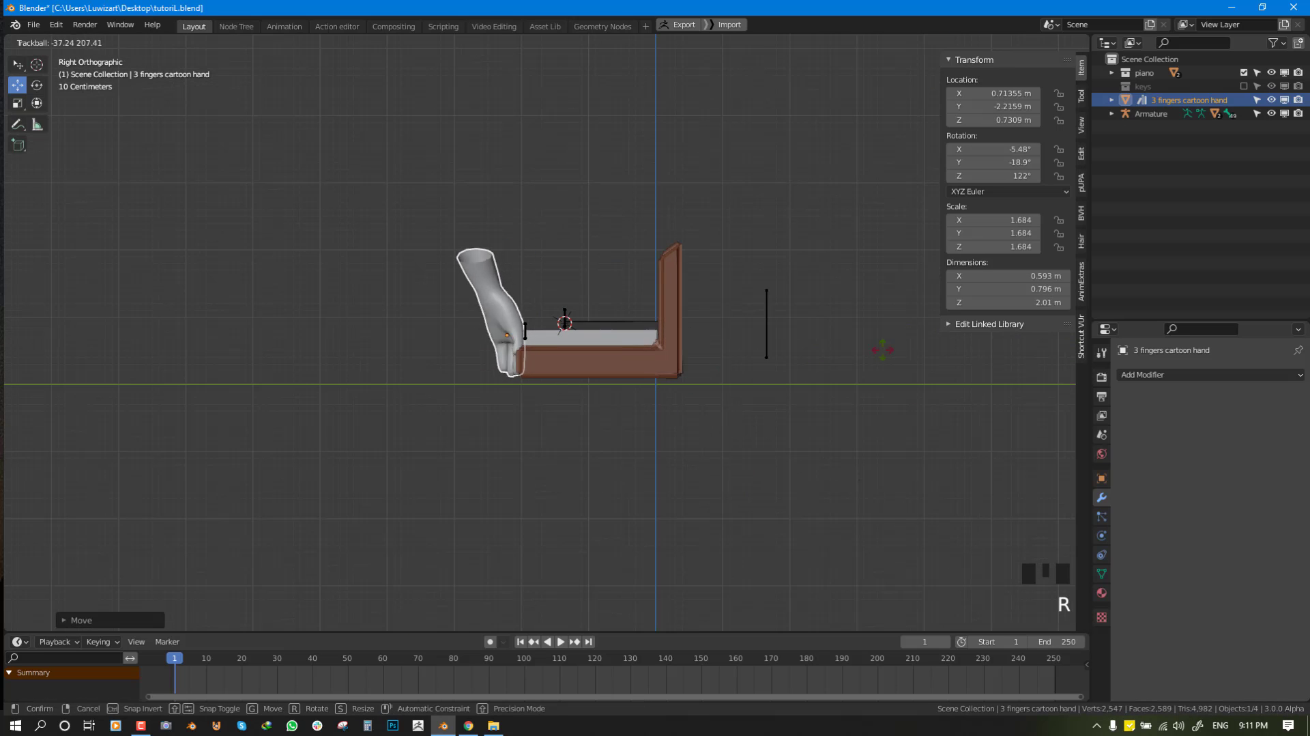
click(740, 393)
middle_drag(740, 393, 800, 412)
scroll(800, 412, up, 2)
key(r)
click(725, 321)
key(g)
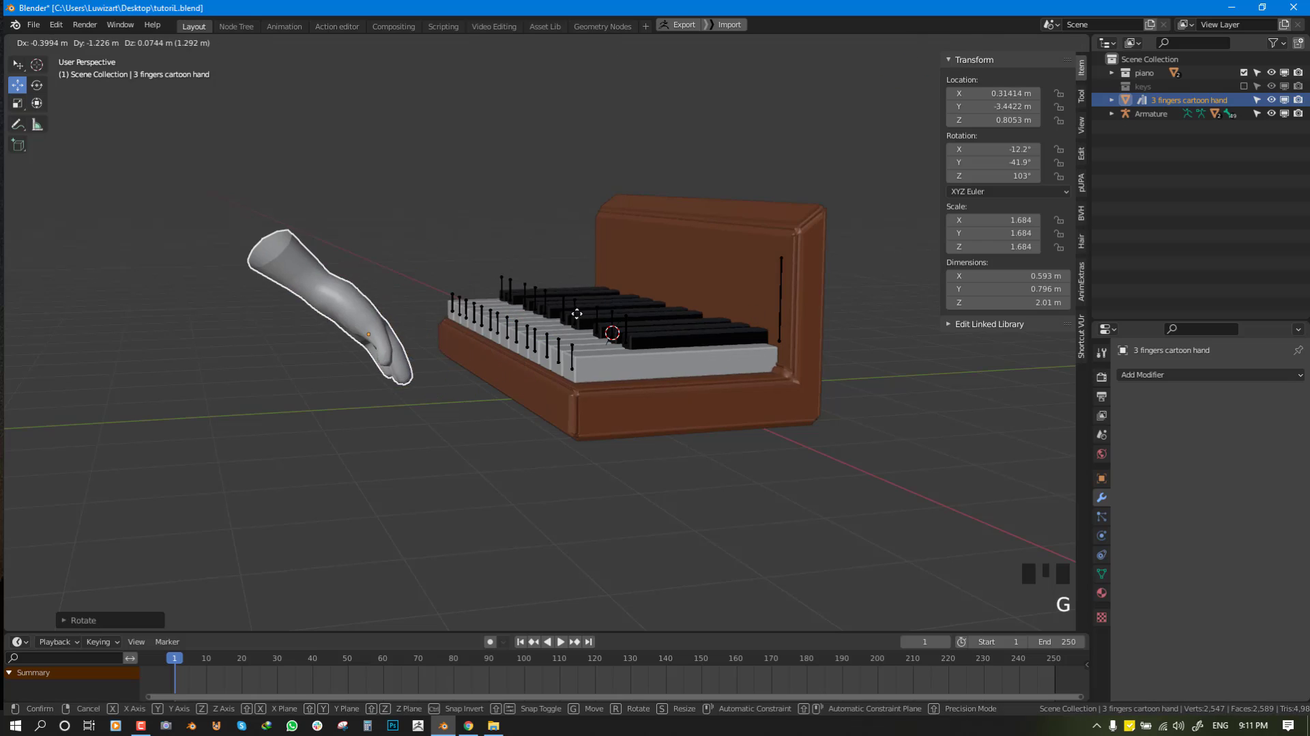
click(614, 305)
key(r)
click(453, 361)
Select the faces of one whole finger on the hand mesh in Edit Mode by growing a face-loop selection.
middle_drag(453, 361, 490, 279)
scroll(382, 300, up, 2)
key(Tab)
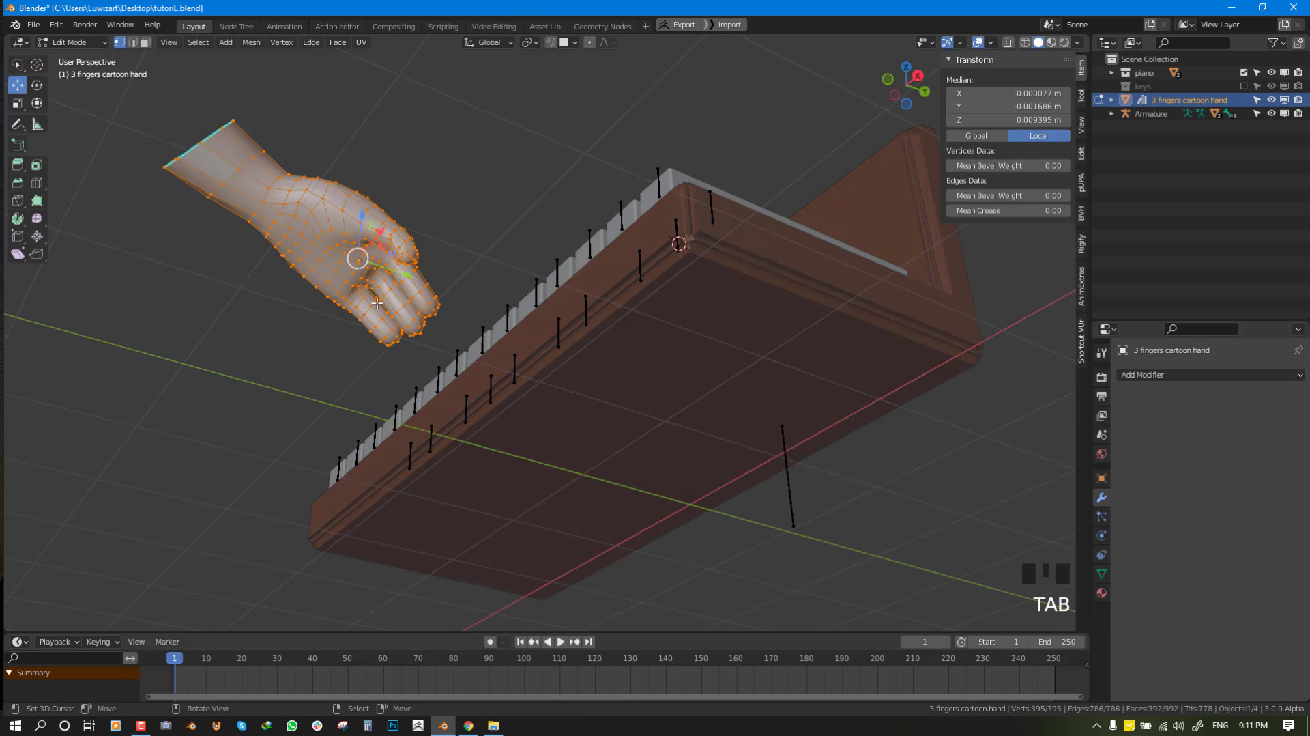
key(alt+a)
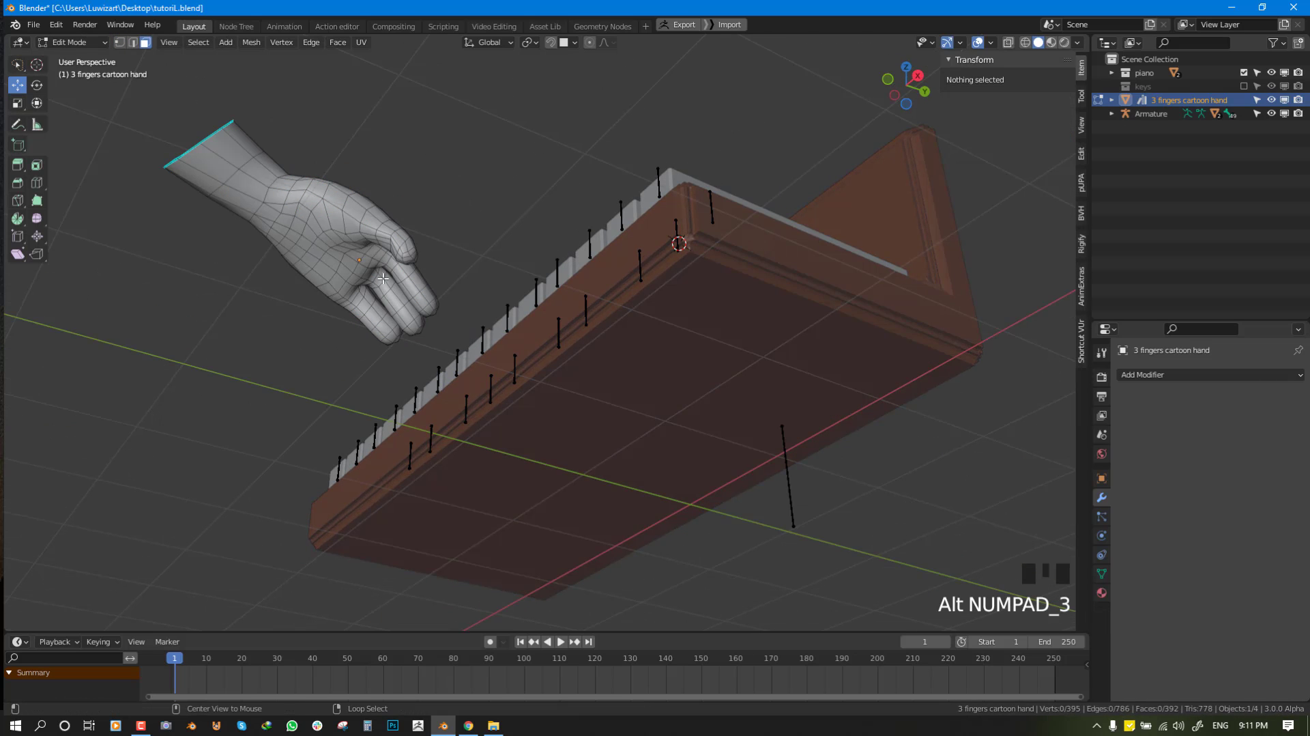
alt+right_click(384, 280)
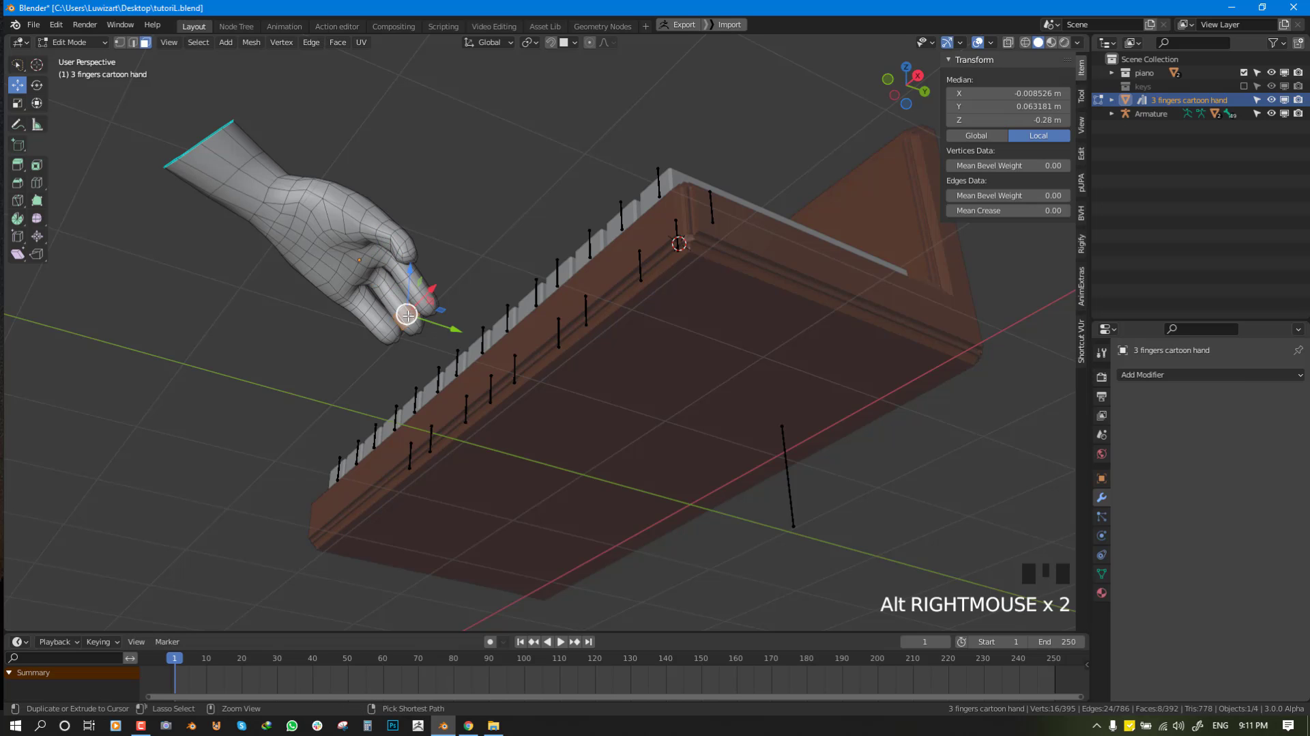
key(ctrl+KP_Add)
key(ctrl+KP_Add)
key(ctrl+KP_Add)
middle_drag(394, 301, 379, 311)
Rotate and reposition the selected finger so it folds horizontally beneath the palm.
key(r)
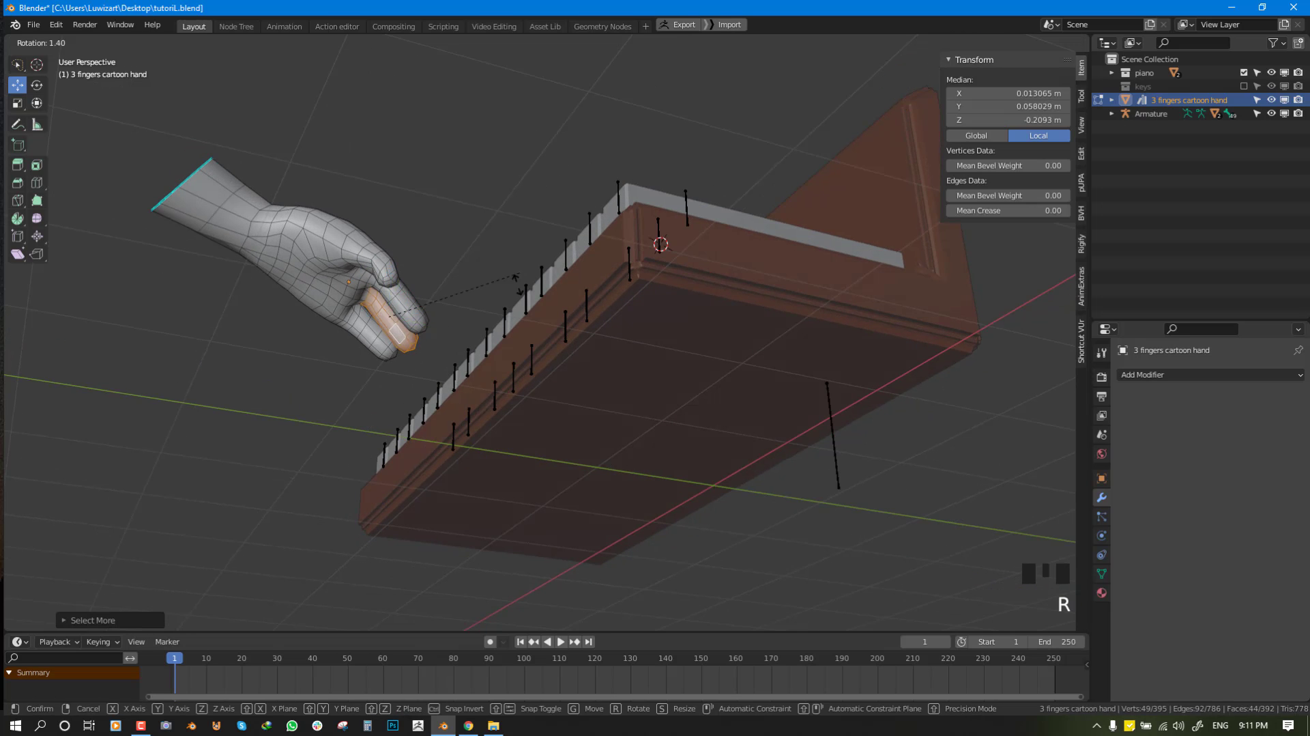
click(424, 350)
key(g)
click(380, 361)
middle_drag(379, 360, 482, 326)
key(r)
click(413, 396)
key(g)
click(383, 387)
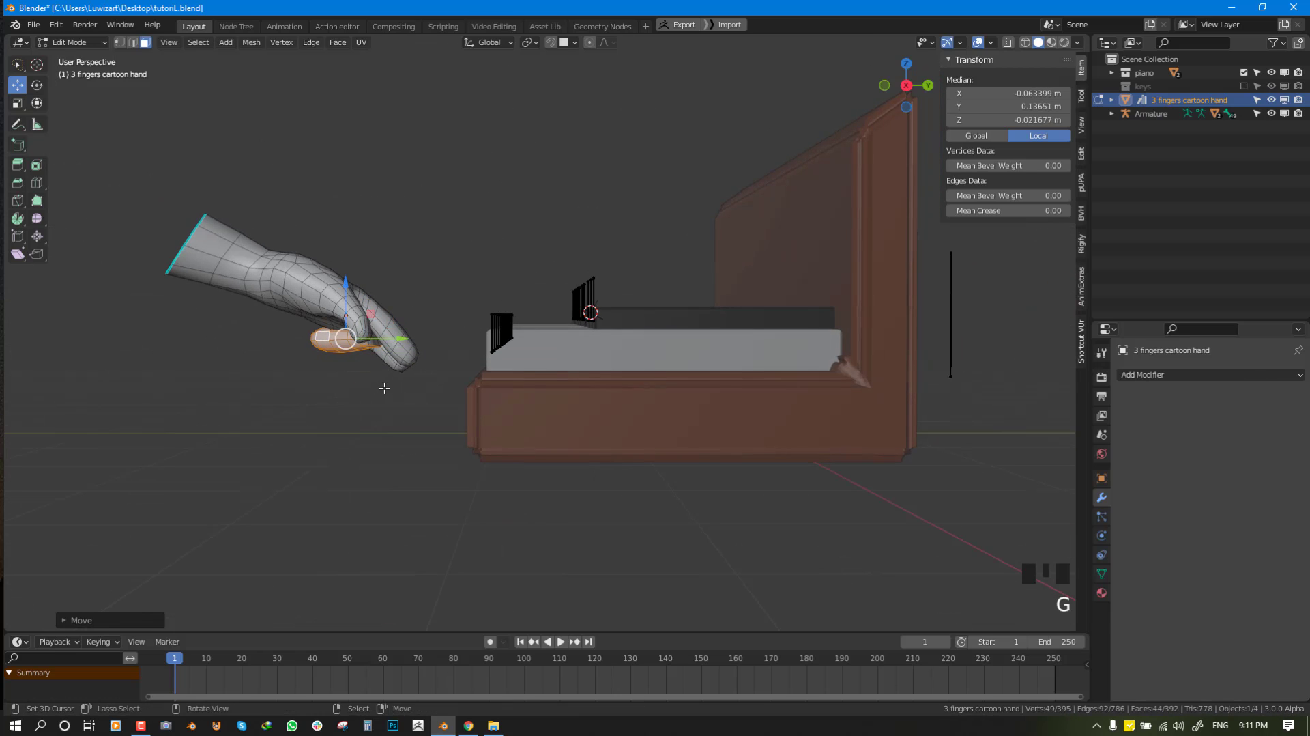
Turn the folded finger freely, nudge it into place under the palm, and return to Object Mode.
key(Tab)
middle_drag(383, 387, 582, 329)
key(Tab)
key(g)
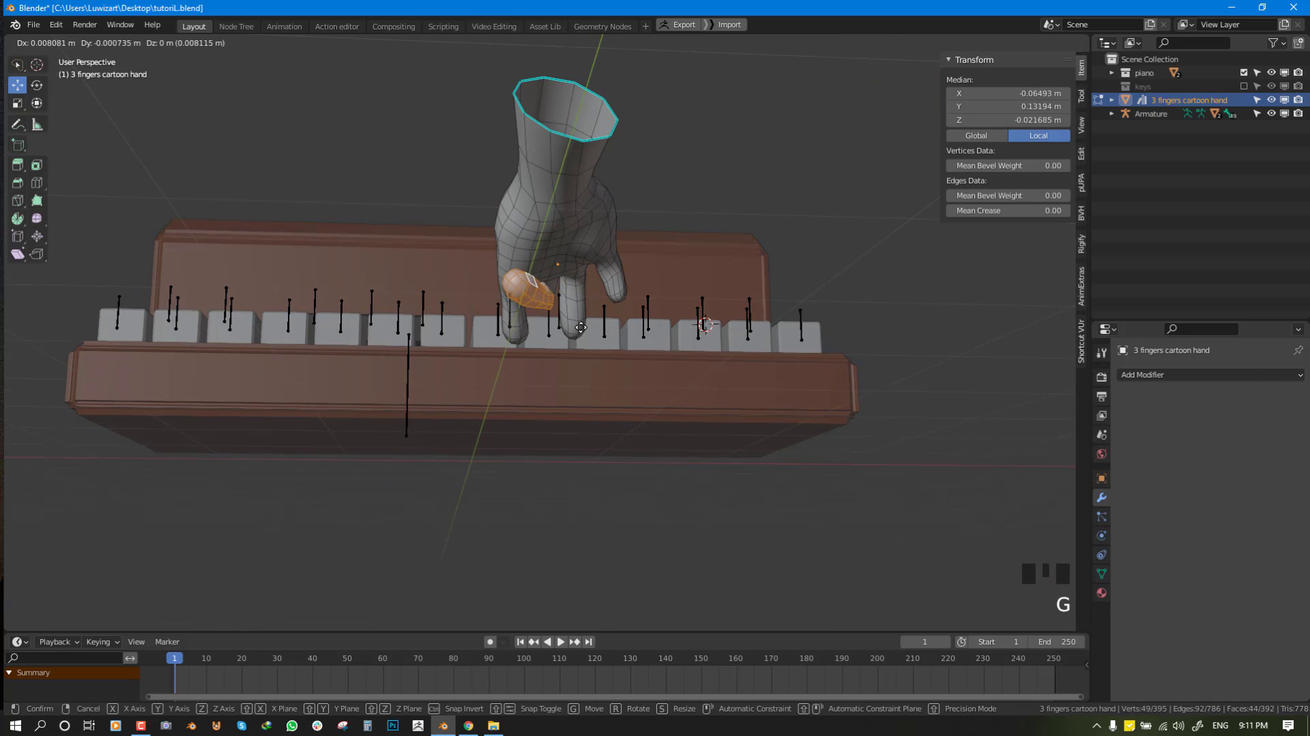
click(587, 327)
key(r)
key(r)
click(632, 328)
key(g)
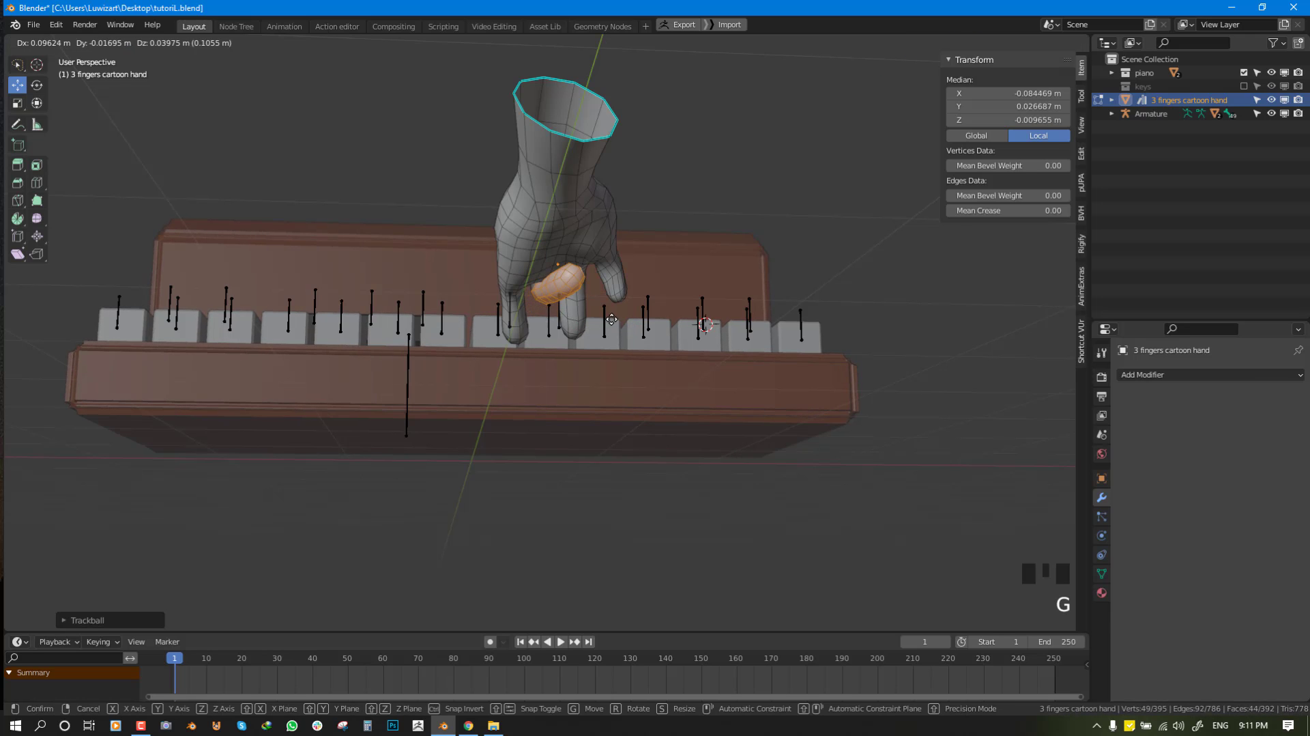
click(643, 329)
key(Tab)
Recenter the hand's origin on its mesh.
middle_drag(642, 330, 501, 314)
key(w)
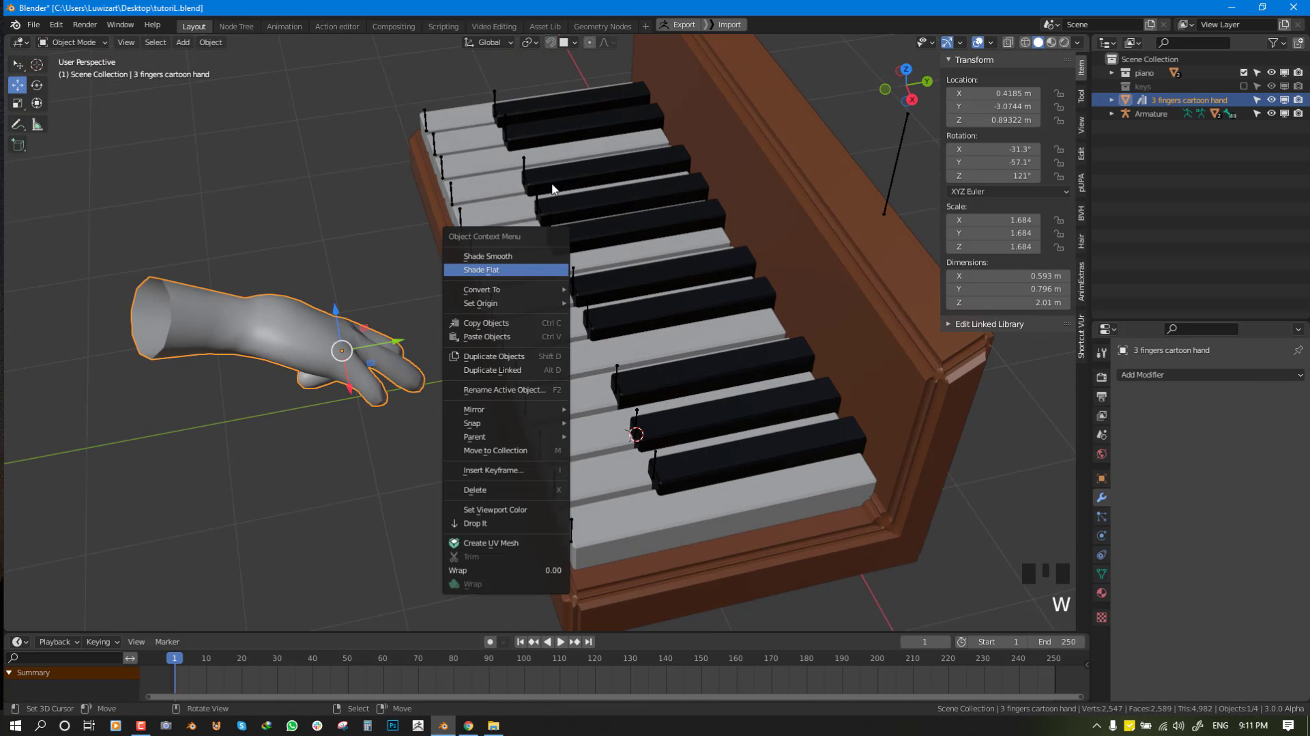
key(q)
click(402, 151)
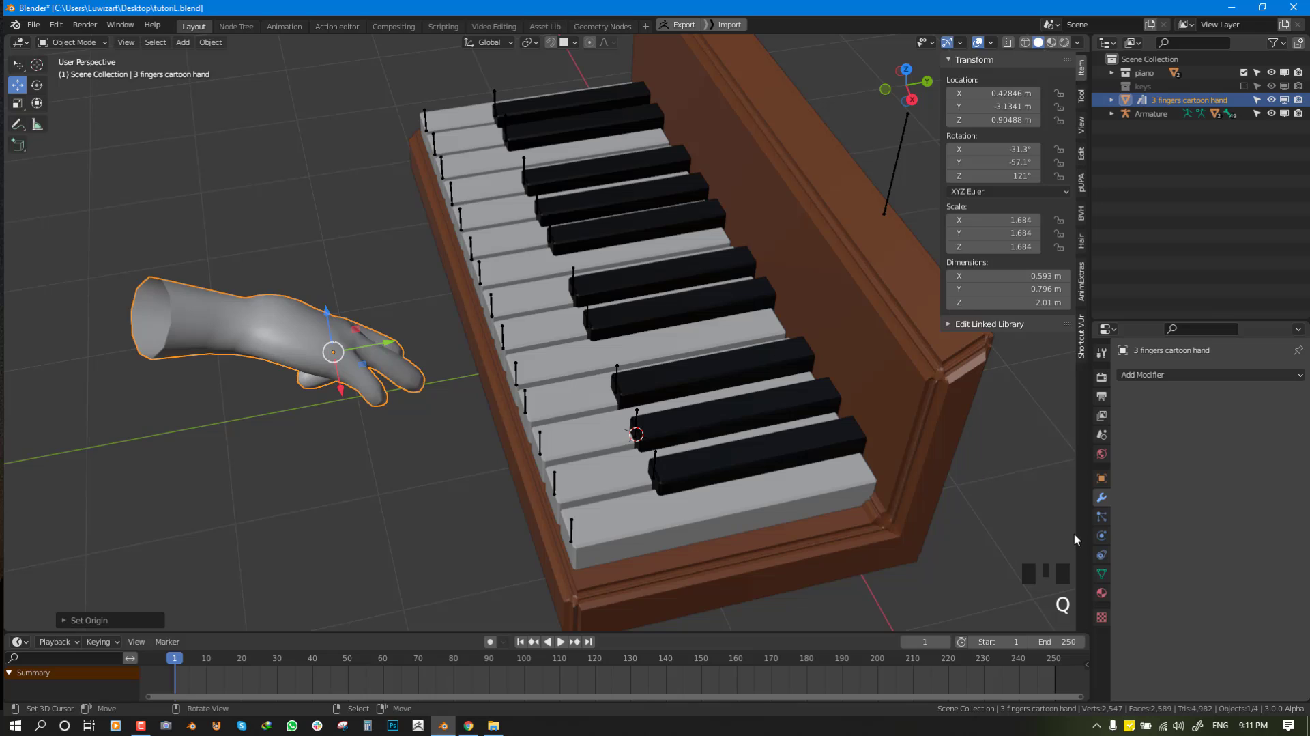
Add Dynamic Paint physics of type Brush to the hand and create its brush.
click(1101, 536)
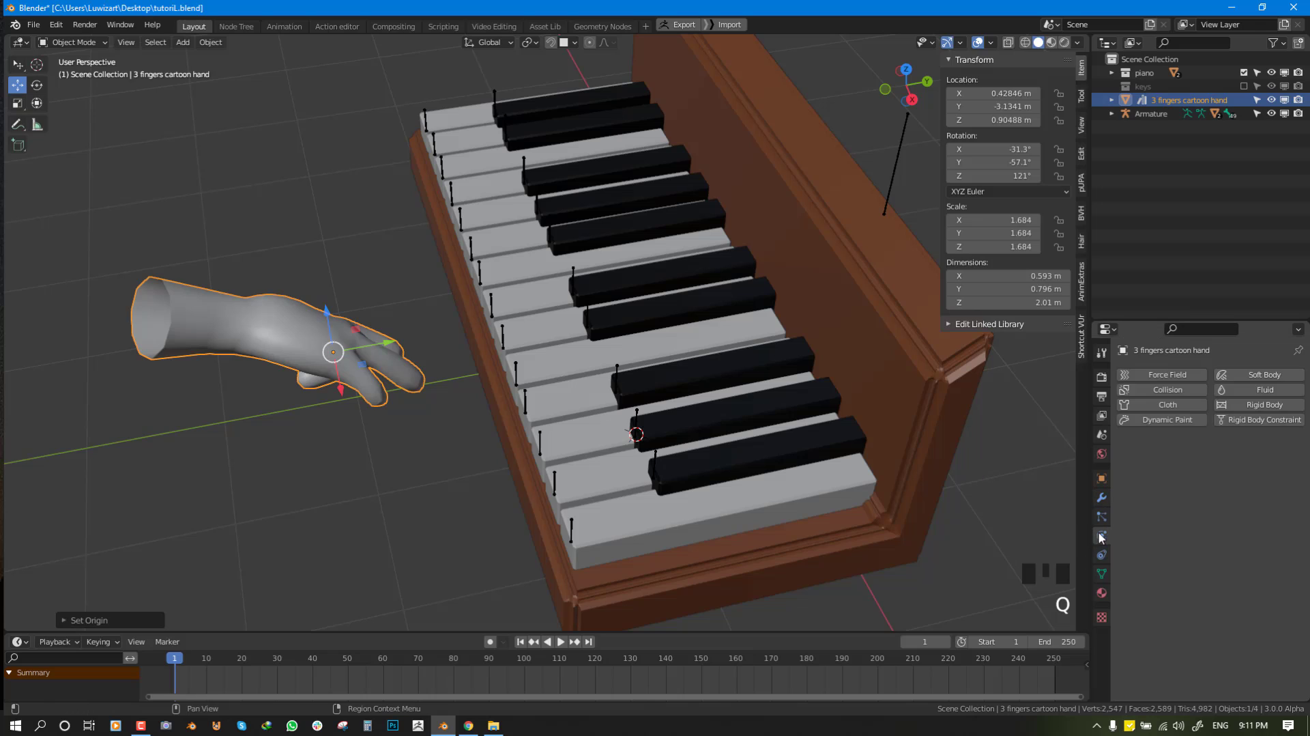
click(1168, 419)
click(1239, 521)
click(1218, 552)
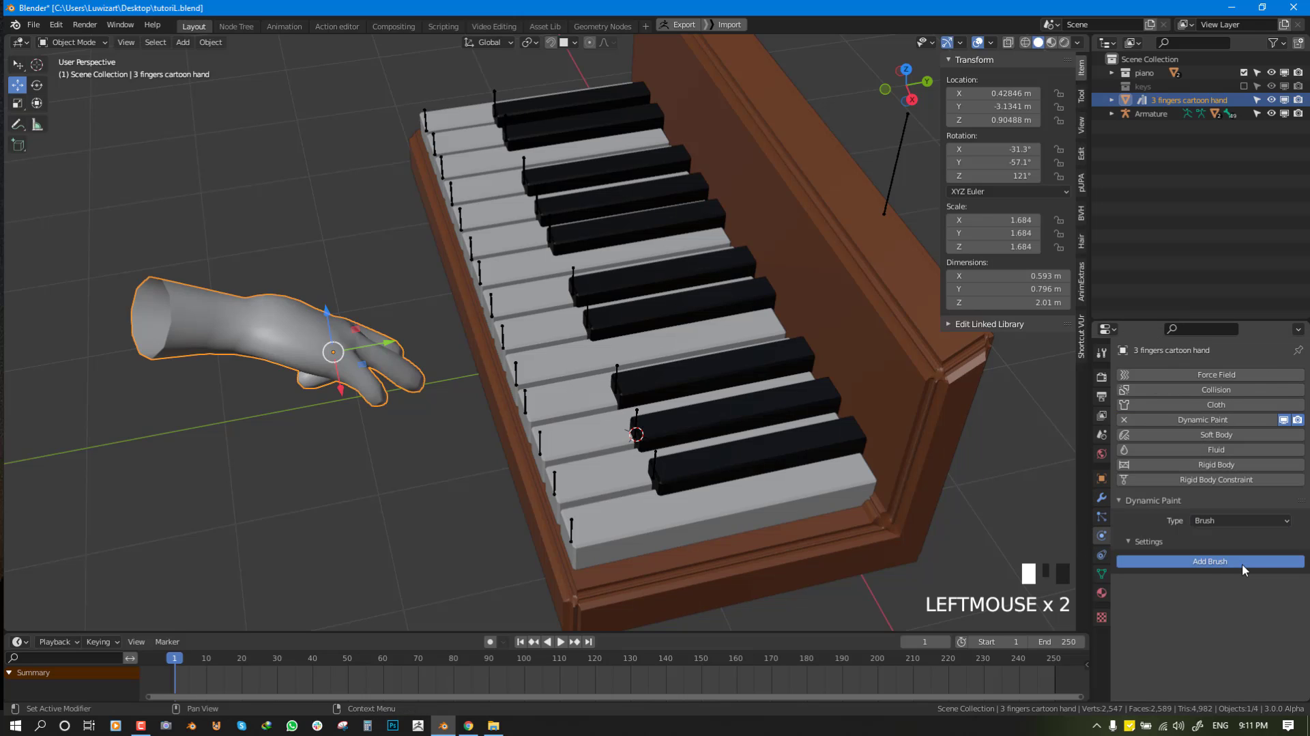
click(1242, 563)
Set the hand brush's paint source to Mesh Volume + Proximity with a distance of 292.4.
click(1246, 655)
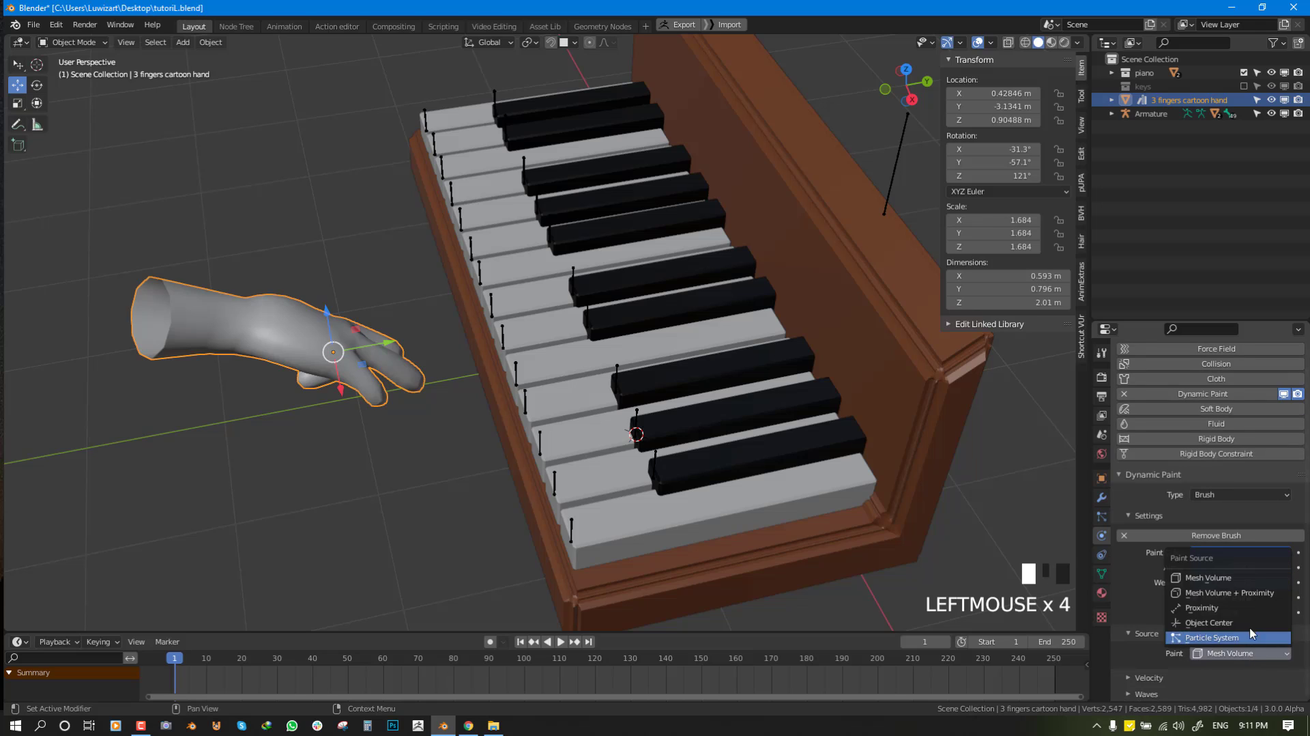
click(1254, 593)
scroll(1236, 614, down, 3)
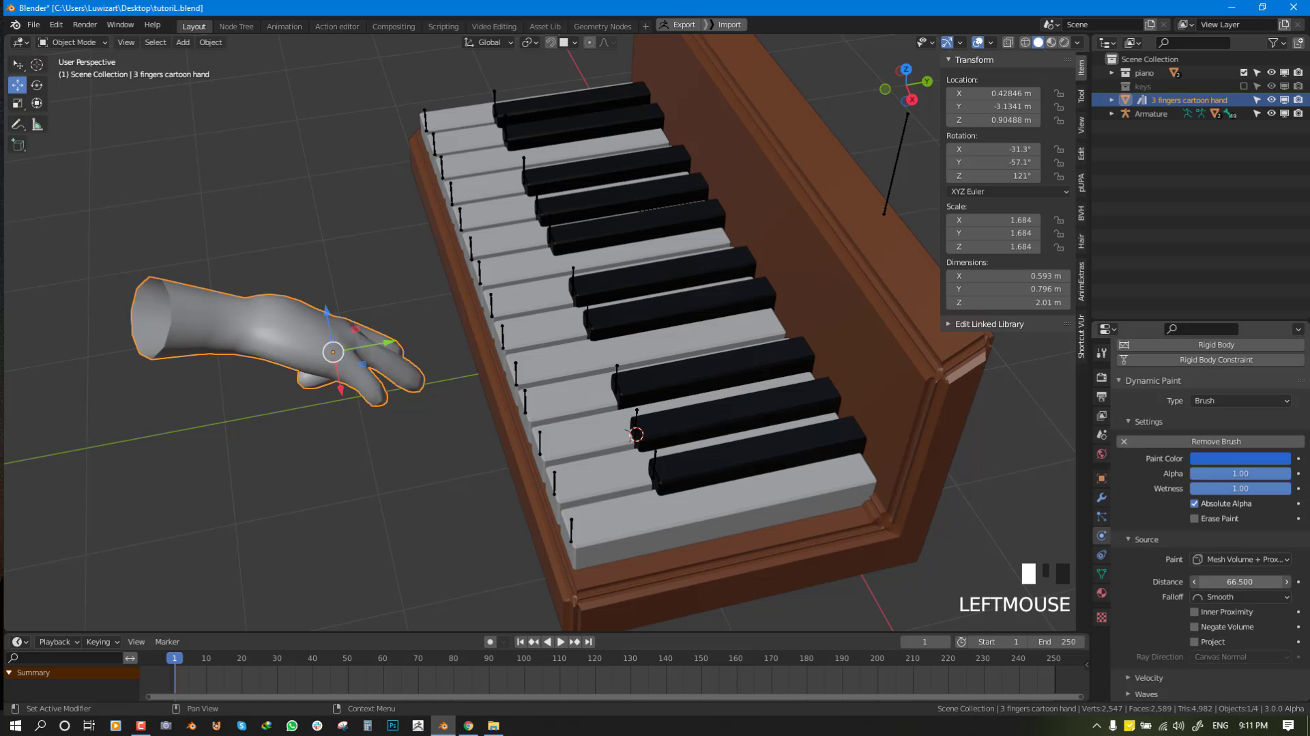
Rotate the hand to about 71.8°, -42.1°, 22.8° and move it to the front ends of the white keys.
scroll(436, 349, up, 2)
key(g)
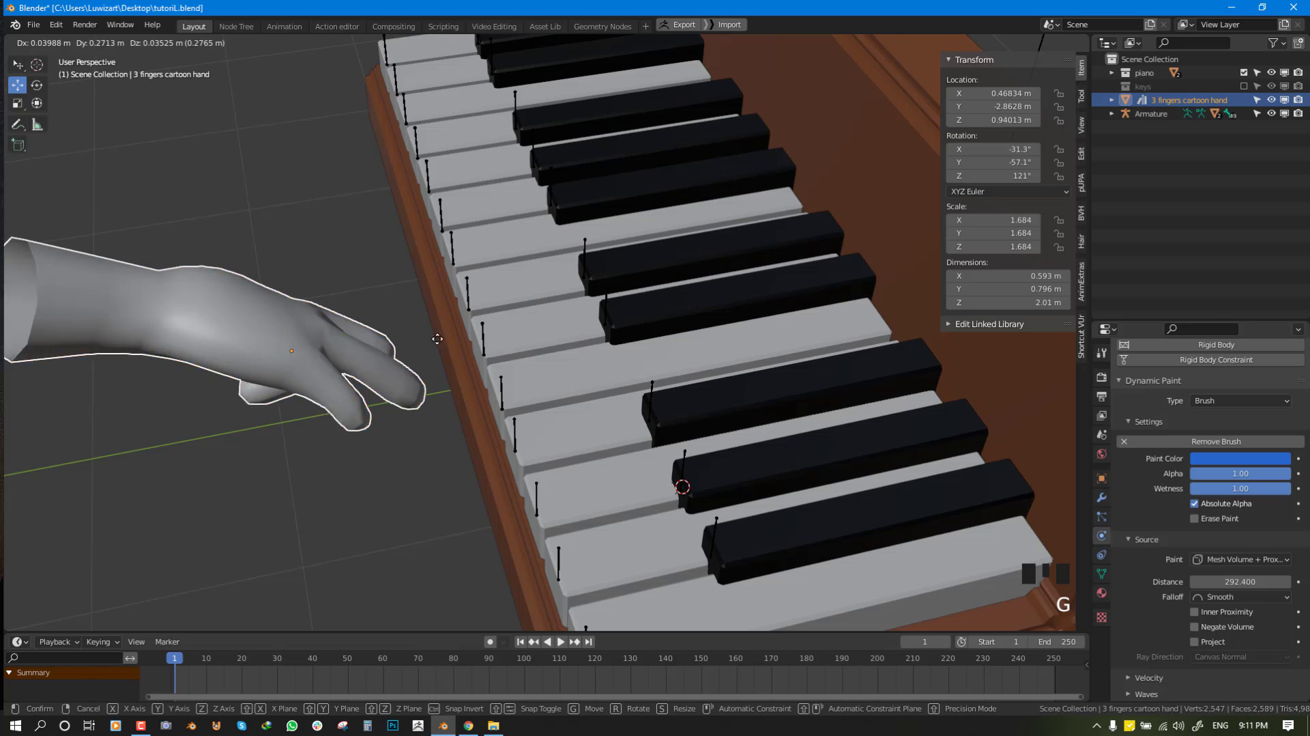
right_click(432, 335)
middle_drag(438, 359, 642, 256)
key(r)
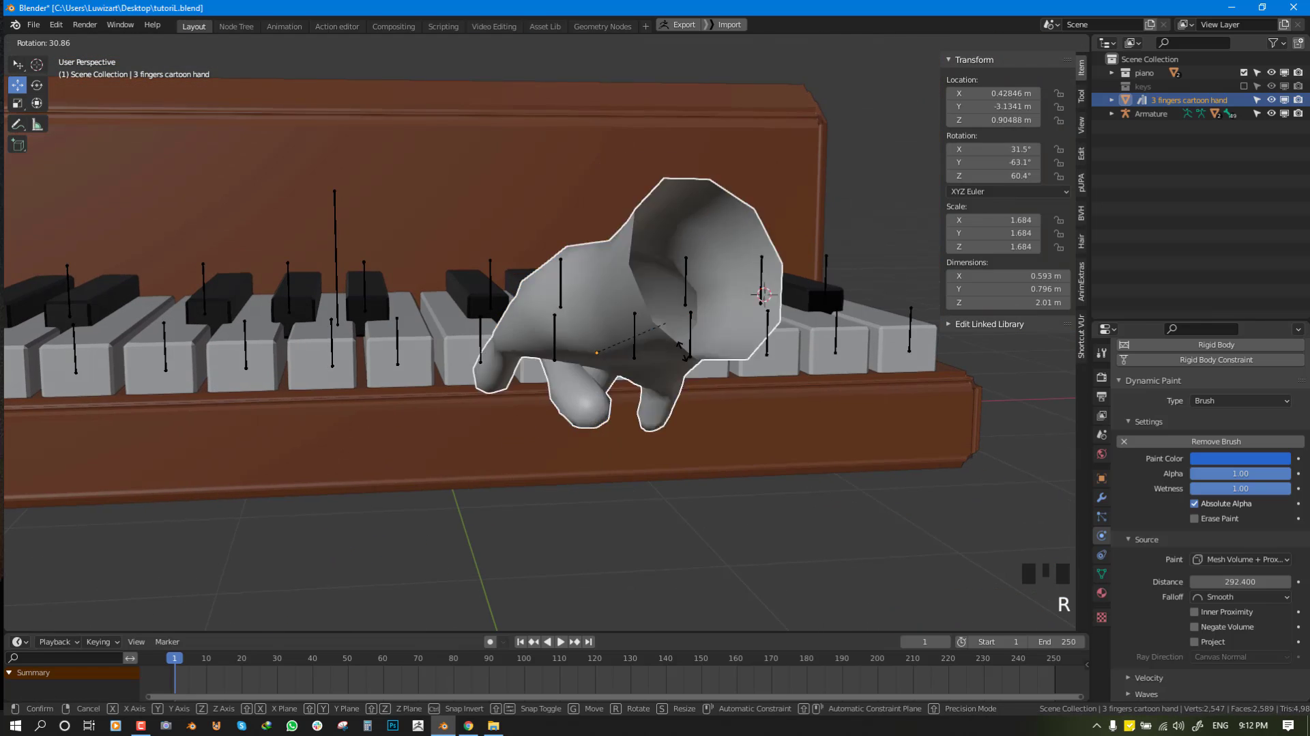
click(696, 367)
middle_drag(697, 367, 774, 399)
key(g)
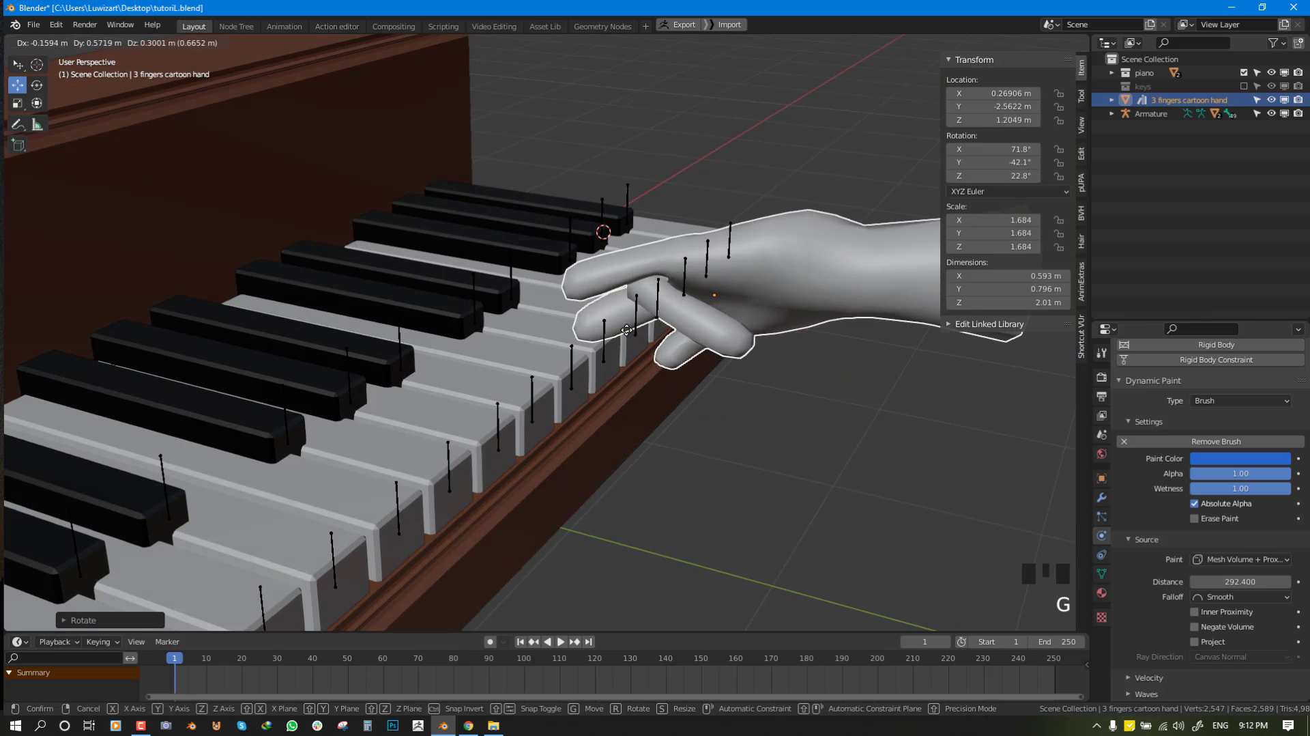
click(622, 356)
middle_drag(621, 356, 567, 444)
key(g)
click(488, 325)
Rotate the hand freely to about 31.9°, -77.8°, 38.8° and shift it closer to the keyboard.
key(g)
key(r)
key(r)
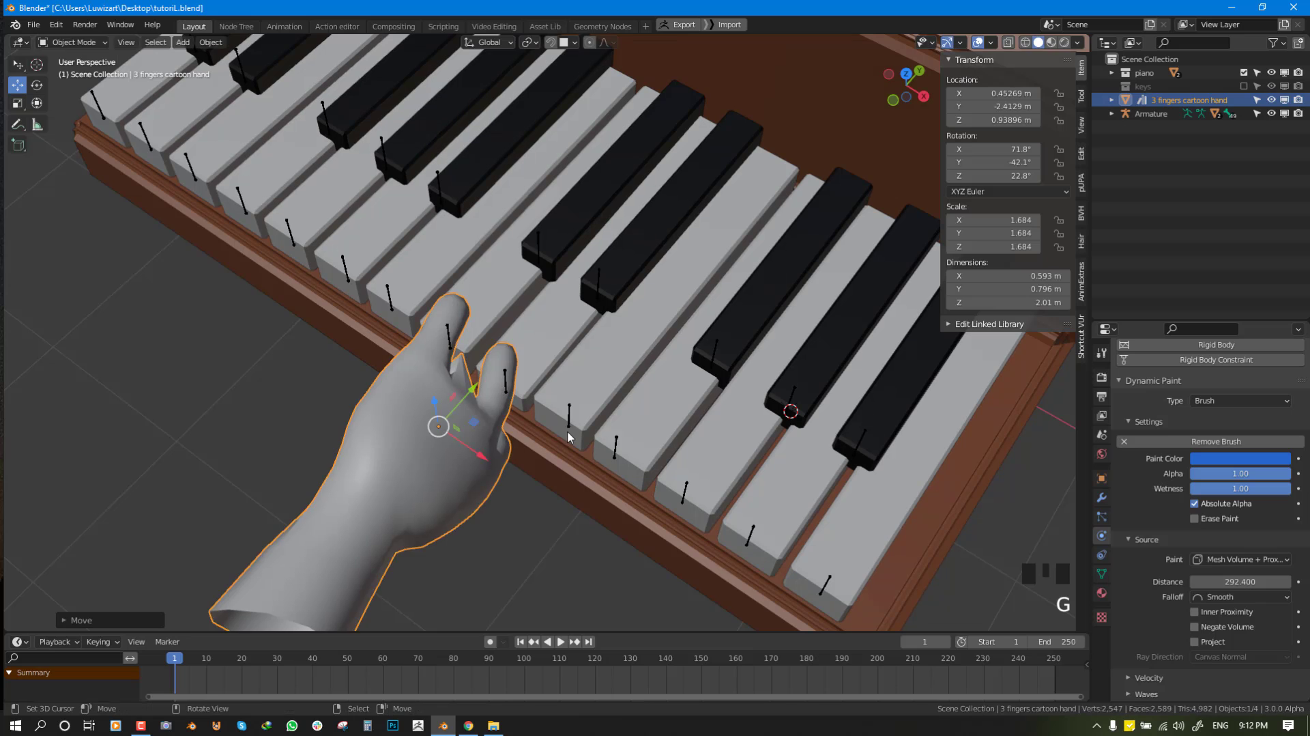
click(439, 424)
middle_drag(439, 423, 389, 342)
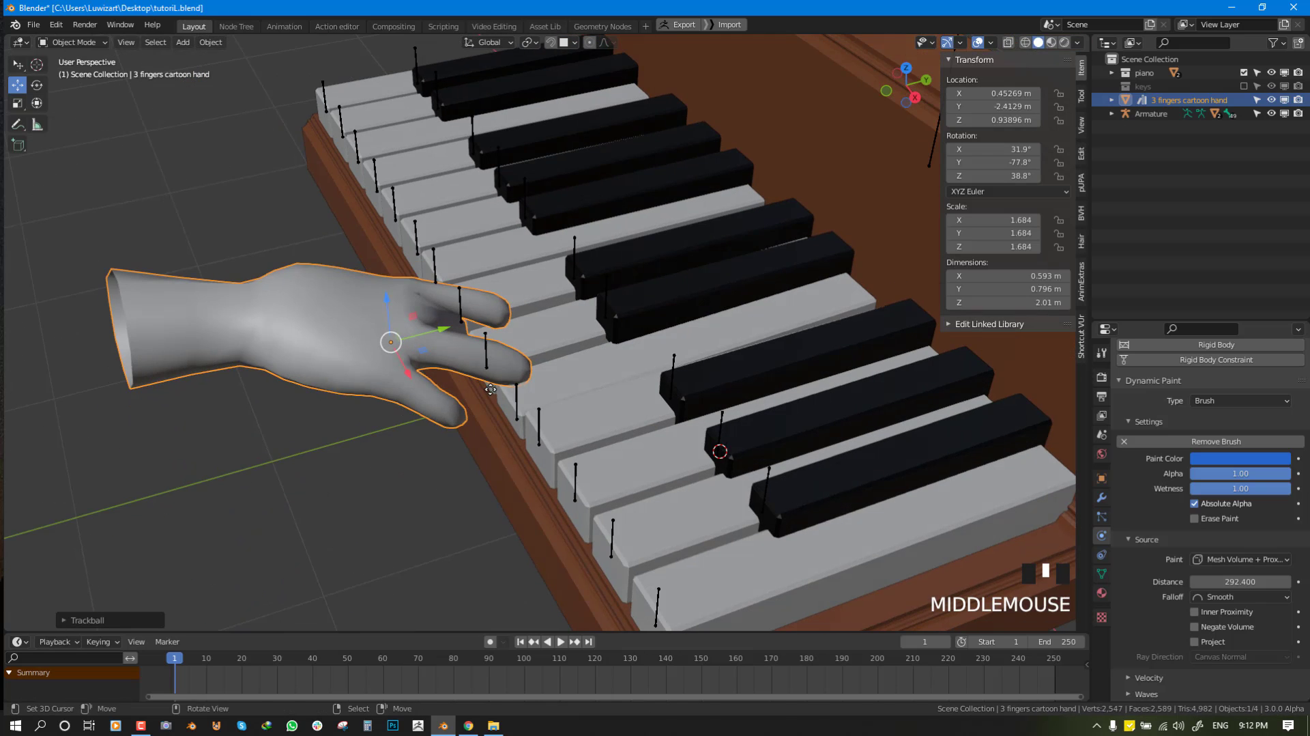
key(g)
click(473, 348)
middle_drag(473, 349, 612, 318)
key(g)
click(518, 371)
Move the hand further in over the black and white keys and adjust its height.
key(g)
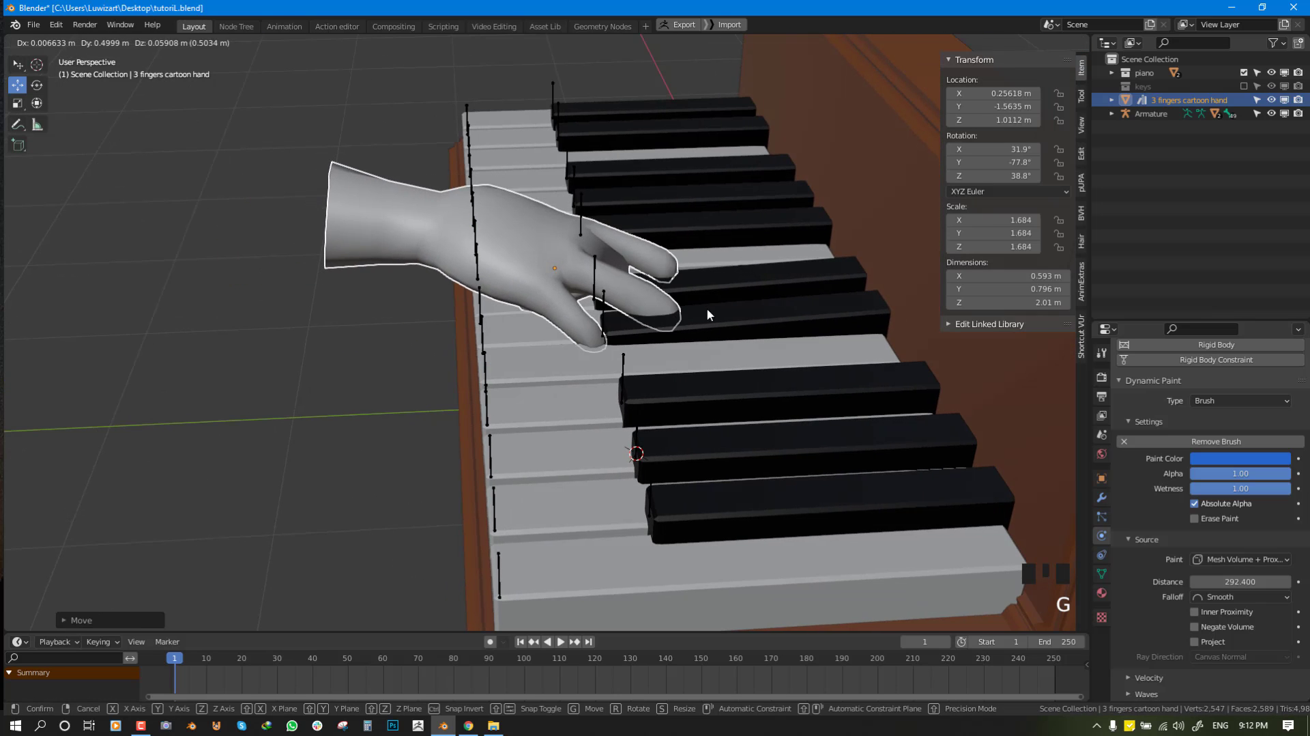
click(708, 313)
mouse_move(708, 313)
middle_down()
mouse_move(711, 276)
mouse_move(690, 304)
mouse_move(703, 293)
middle_up()
key(g)
click(690, 304)
key(g)
click(694, 250)
Rotate the hand freely to about 55.2°, -74.3°, 32.2° and reposition it above the keys.
key(r)
key(r)
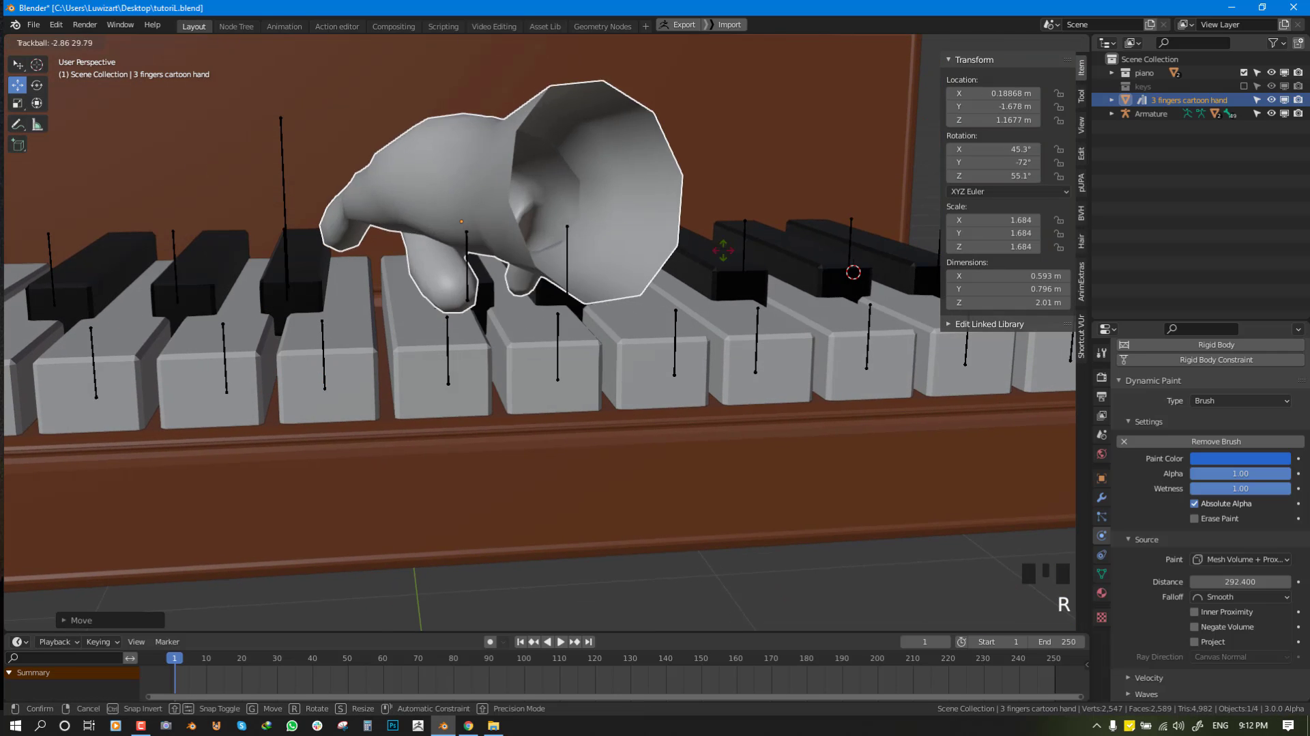
click(691, 265)
key(g)
click(605, 310)
middle_drag(605, 310, 648, 334)
key(r)
click(674, 339)
Lower the hand toward the white keys, checking from several angles, and readjust its position so the fingers hover over them.
key(g)
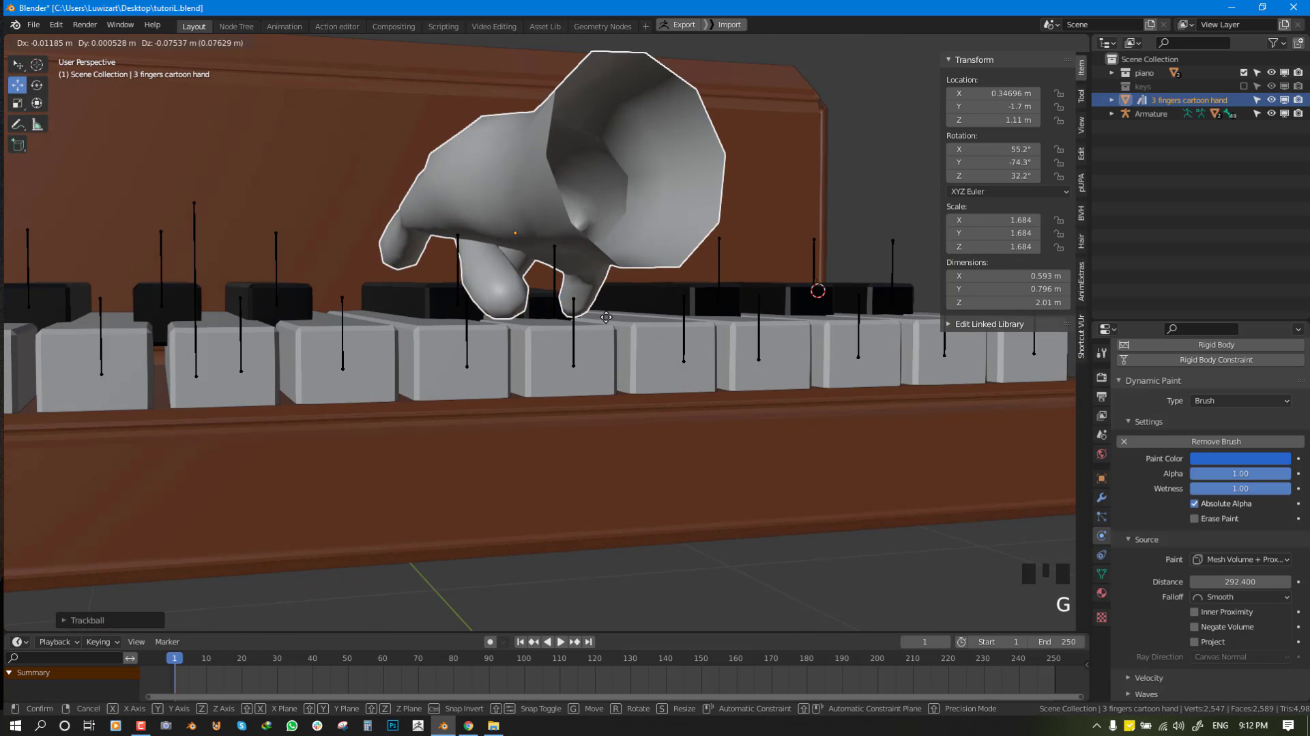
click(600, 373)
middle_drag(598, 374, 535, 379)
key(g)
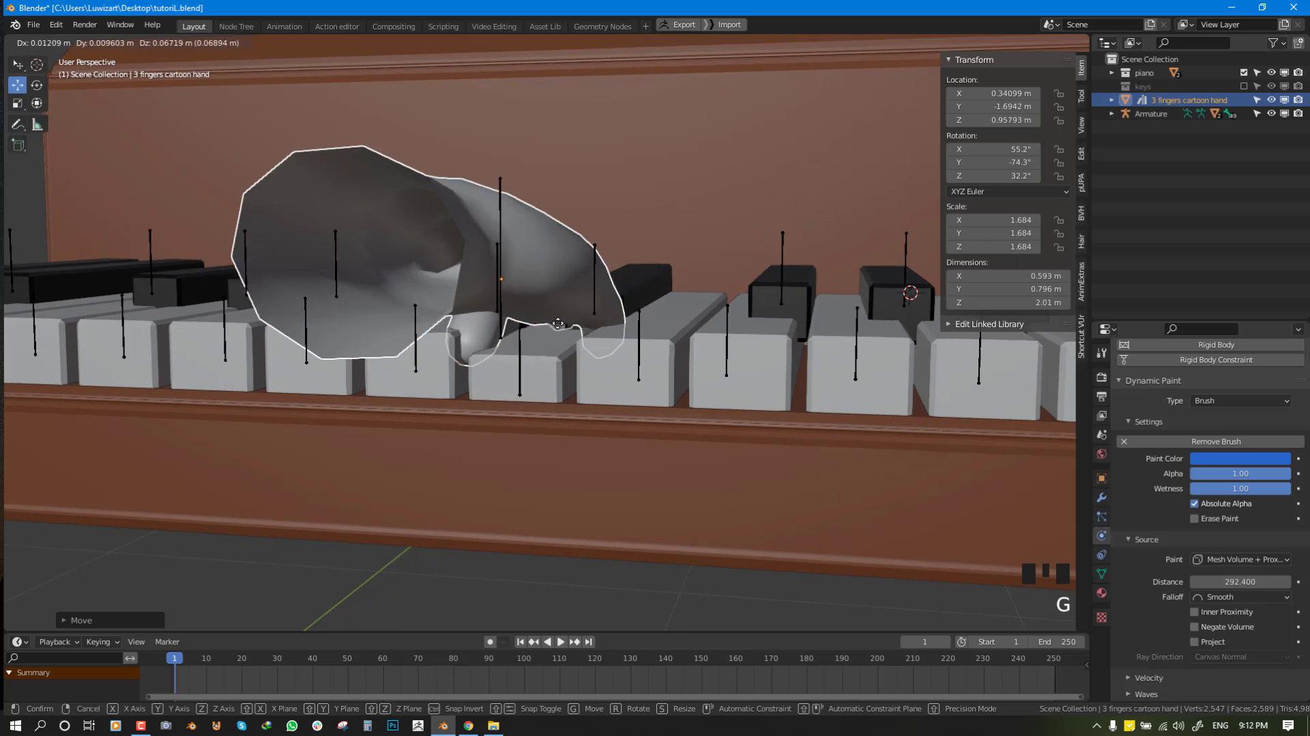
click(590, 324)
middle_drag(658, 335, 587, 327)
key(g)
click(656, 319)
Fine-tune the hand to about X 0.32, Y -1.63, Z 1.07 m and rotation -39.1°, -83.8°, 126°, and deselect it.
middle_drag(648, 290, 622, 305)
key(g)
click(629, 298)
key(r)
click(668, 300)
scroll(657, 298, down, 2)
scroll(665, 305, down, 2)
key(alt+a)
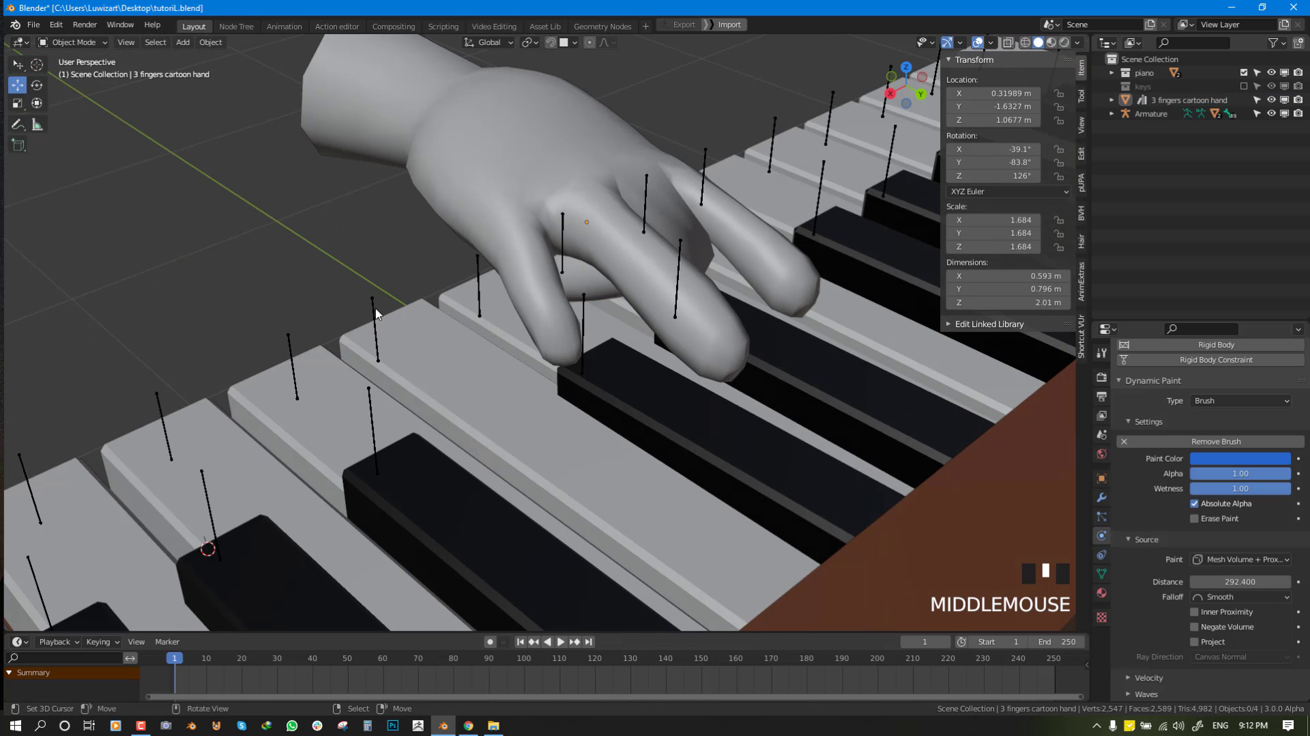